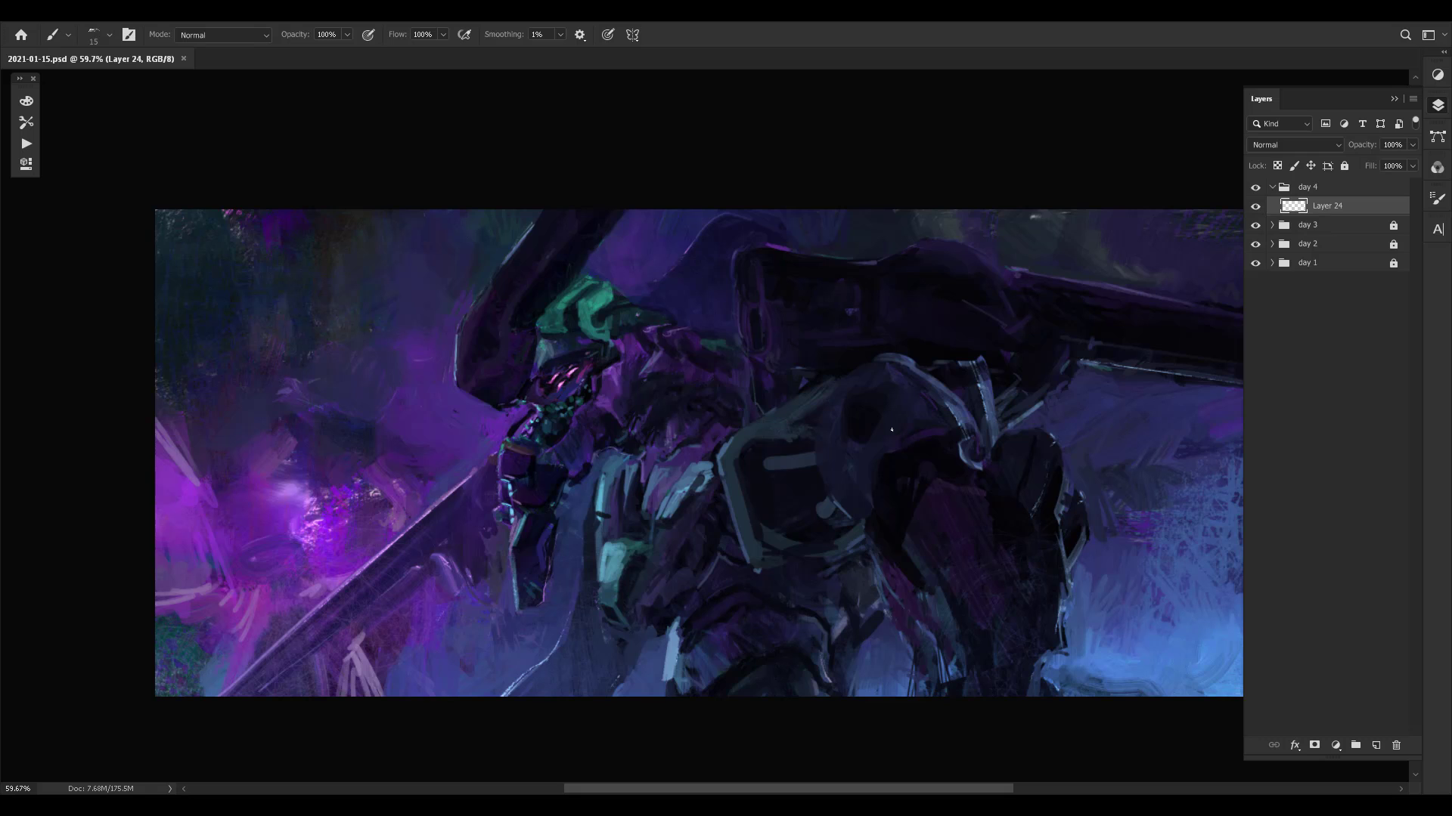
- Flip the whole canvas horizontally to check the mecha composition in mirror view
left_click_drag(755, 447, 788, 432)
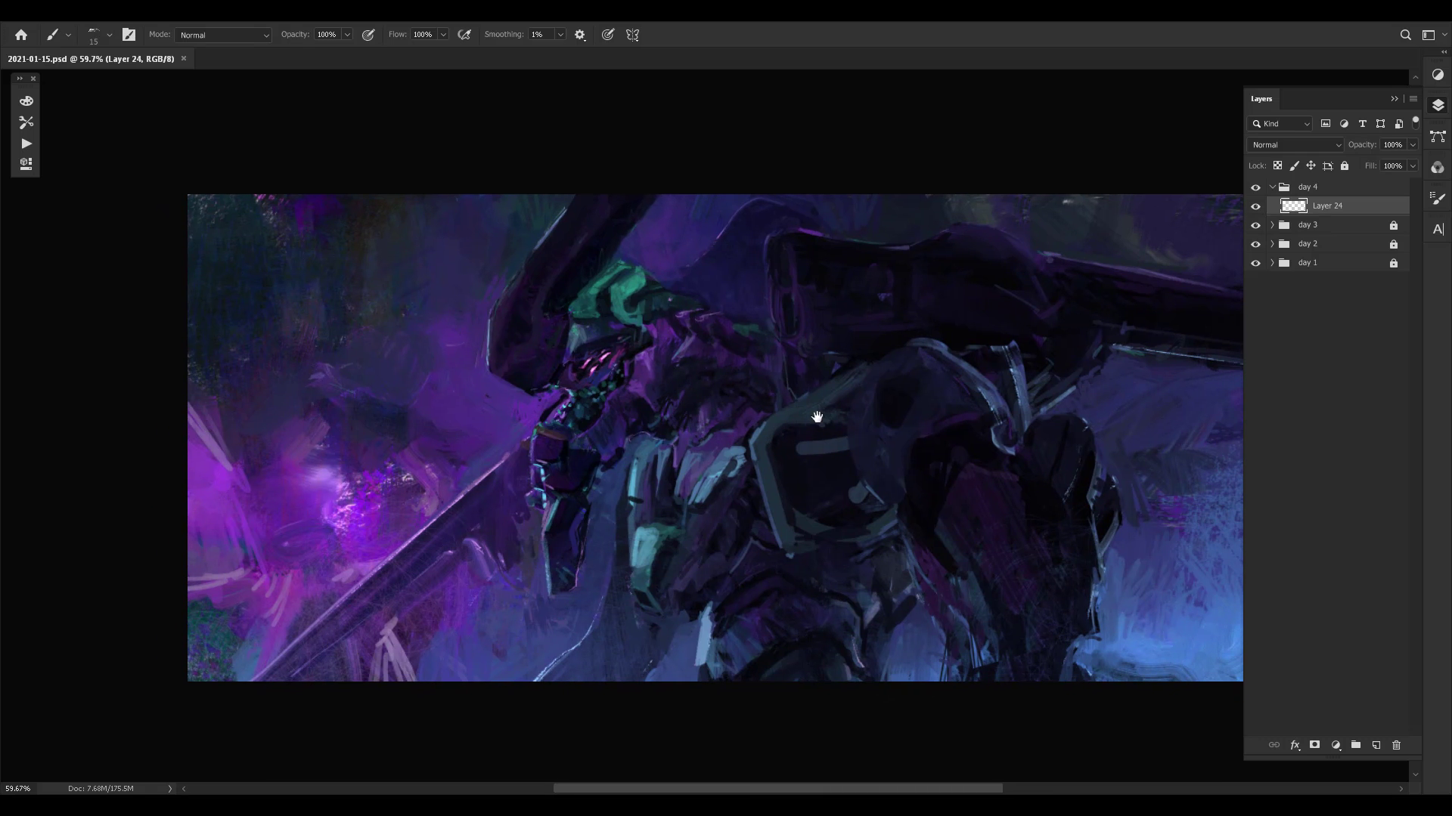
left_click_drag(879, 486, 834, 468)
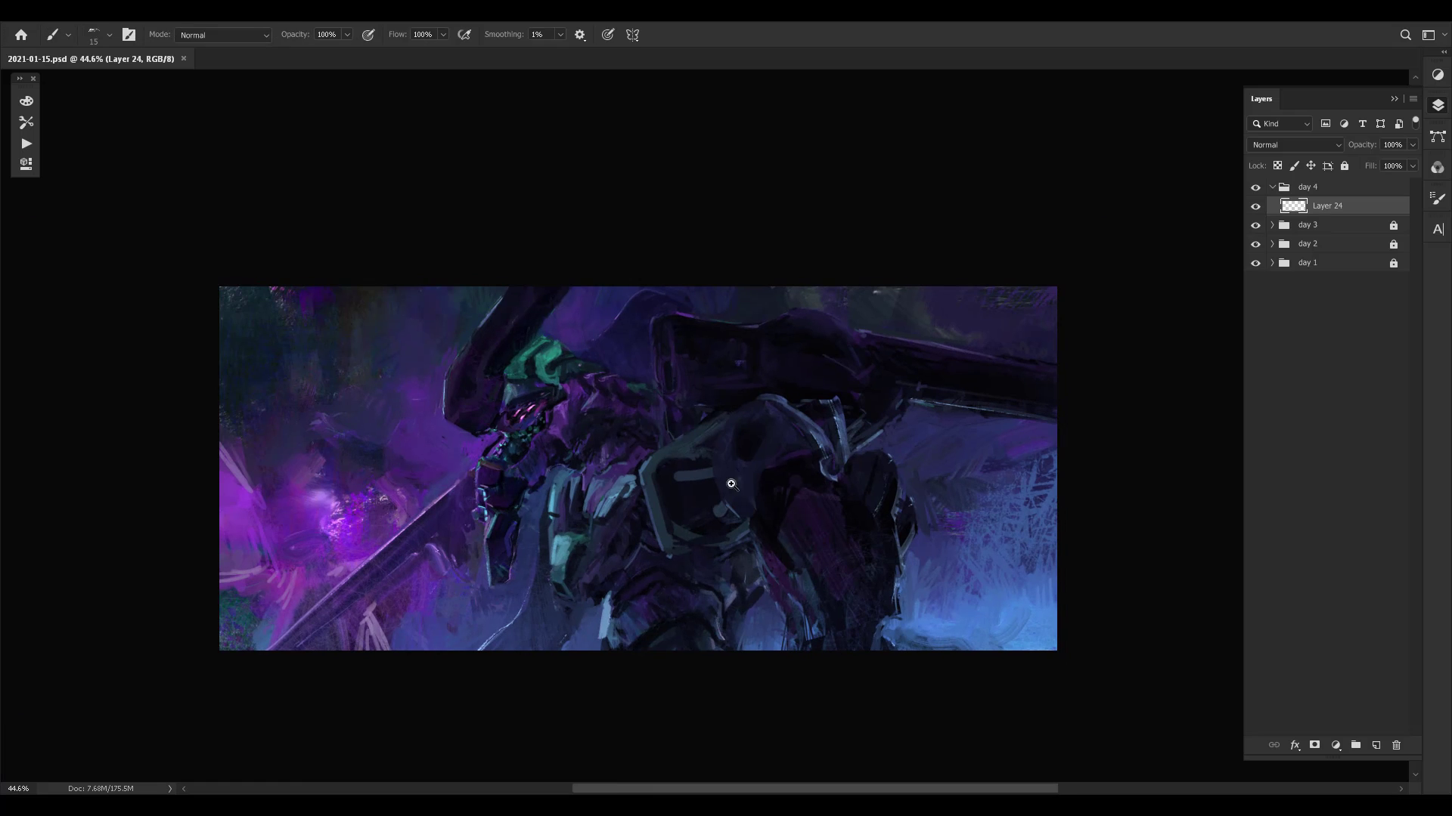
mouse_move(730, 487)
left_mouse_down()
mouse_move(746, 487)
mouse_move(713, 517)
mouse_move(820, 501)
mouse_move(811, 486)
mouse_move(880, 496)
mouse_move(837, 513)
left_mouse_up()
mouse_move(891, 518)
left_mouse_down()
mouse_move(826, 522)
mouse_move(885, 525)
left_mouse_up()
key("F2")
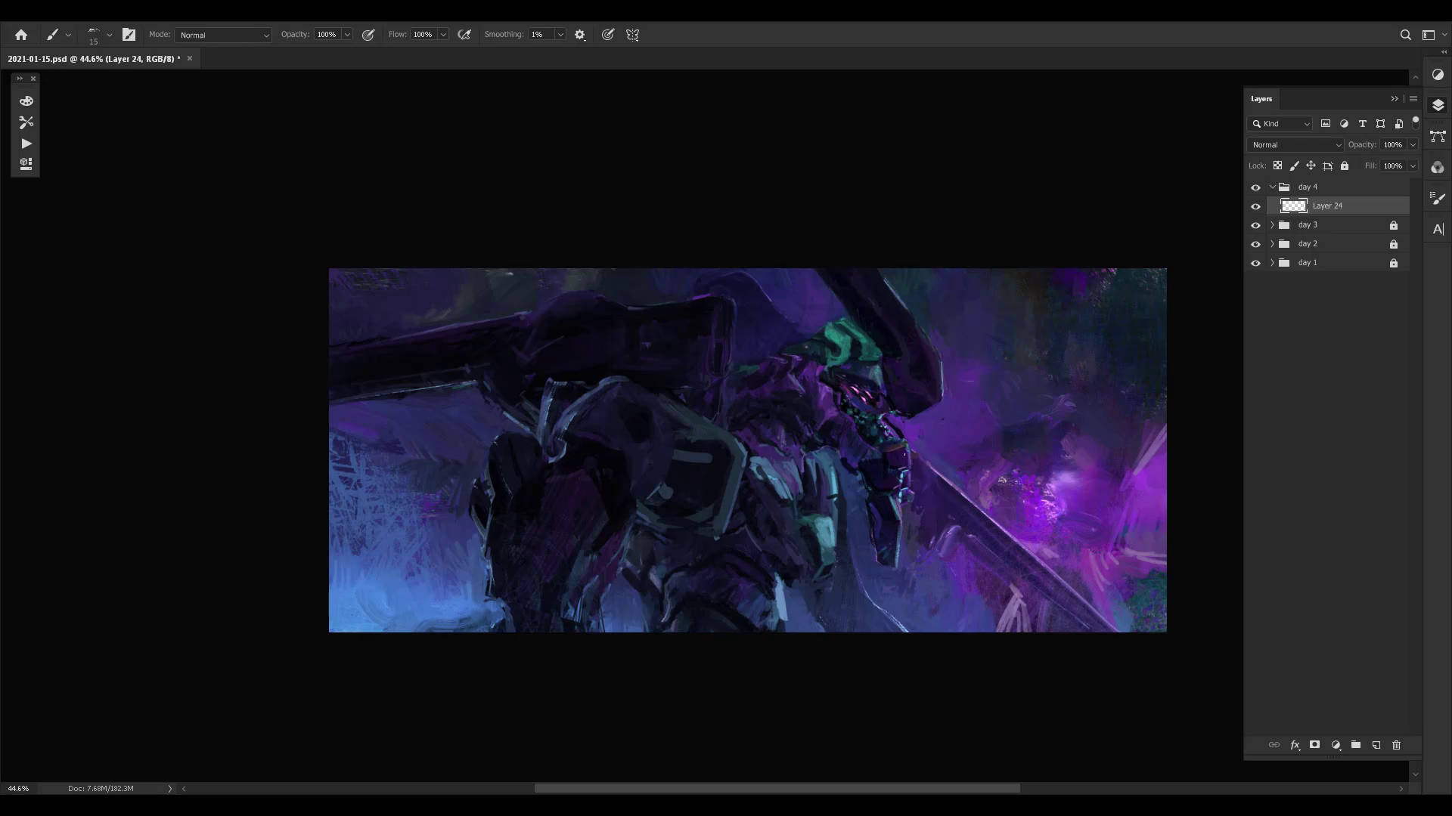
- Lasso the chest armour plate between the shoulder guard and the teal plate, and shift its copy toward the head
key("l")
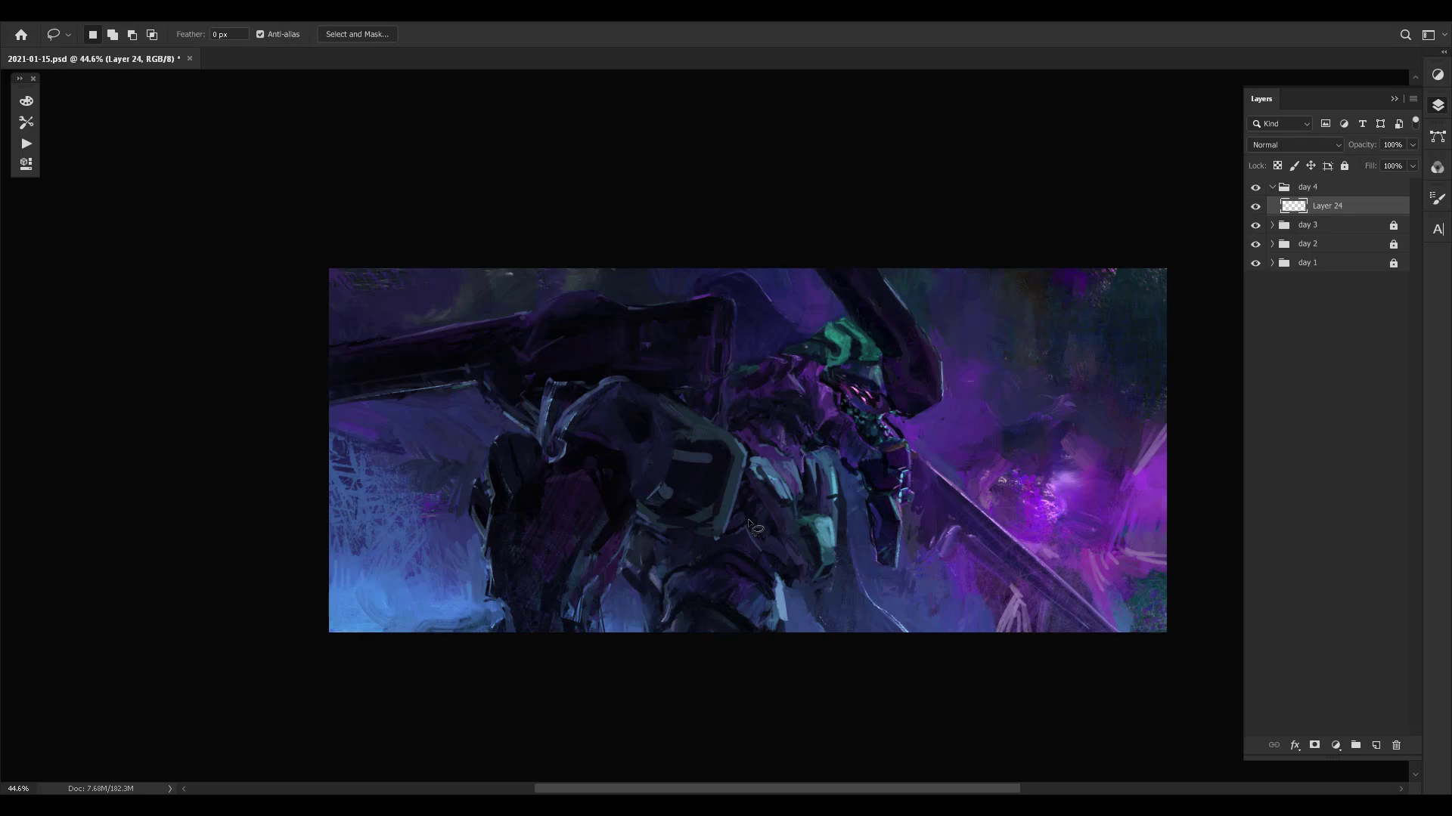
mouse_move(747, 462)
left_mouse_down()
mouse_move(746, 524)
mouse_move(750, 464)
mouse_move(789, 491)
mouse_move(806, 577)
mouse_move(773, 575)
mouse_move(748, 525)
left_mouse_up()
key("v")
left_click_drag(783, 540, 809, 527)
- Rotate the shifted chest armour piece by 6.79° and nudge it into place beside the teal plate
key("ctrl+t")
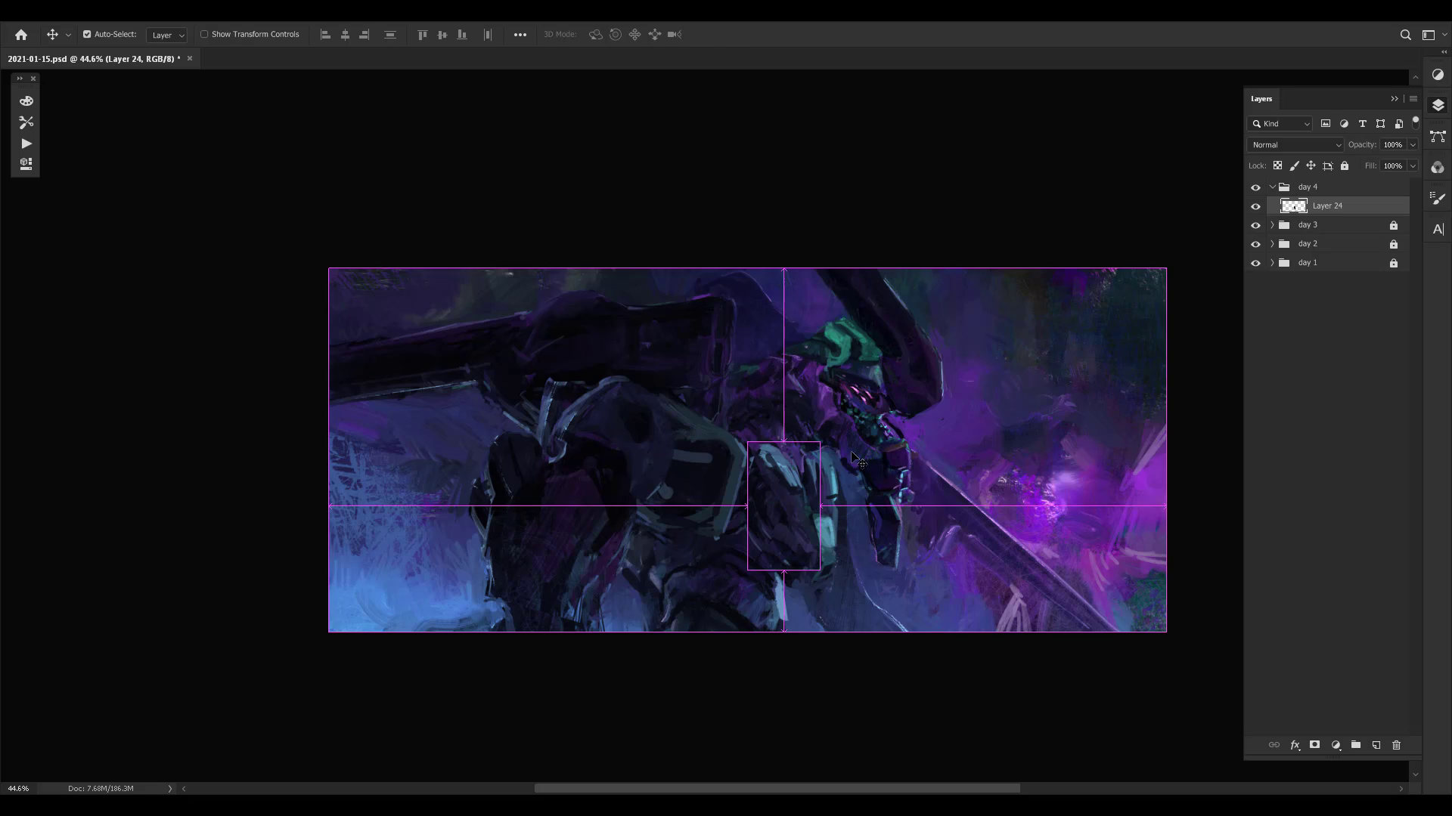
left_click_drag(832, 435, 843, 444)
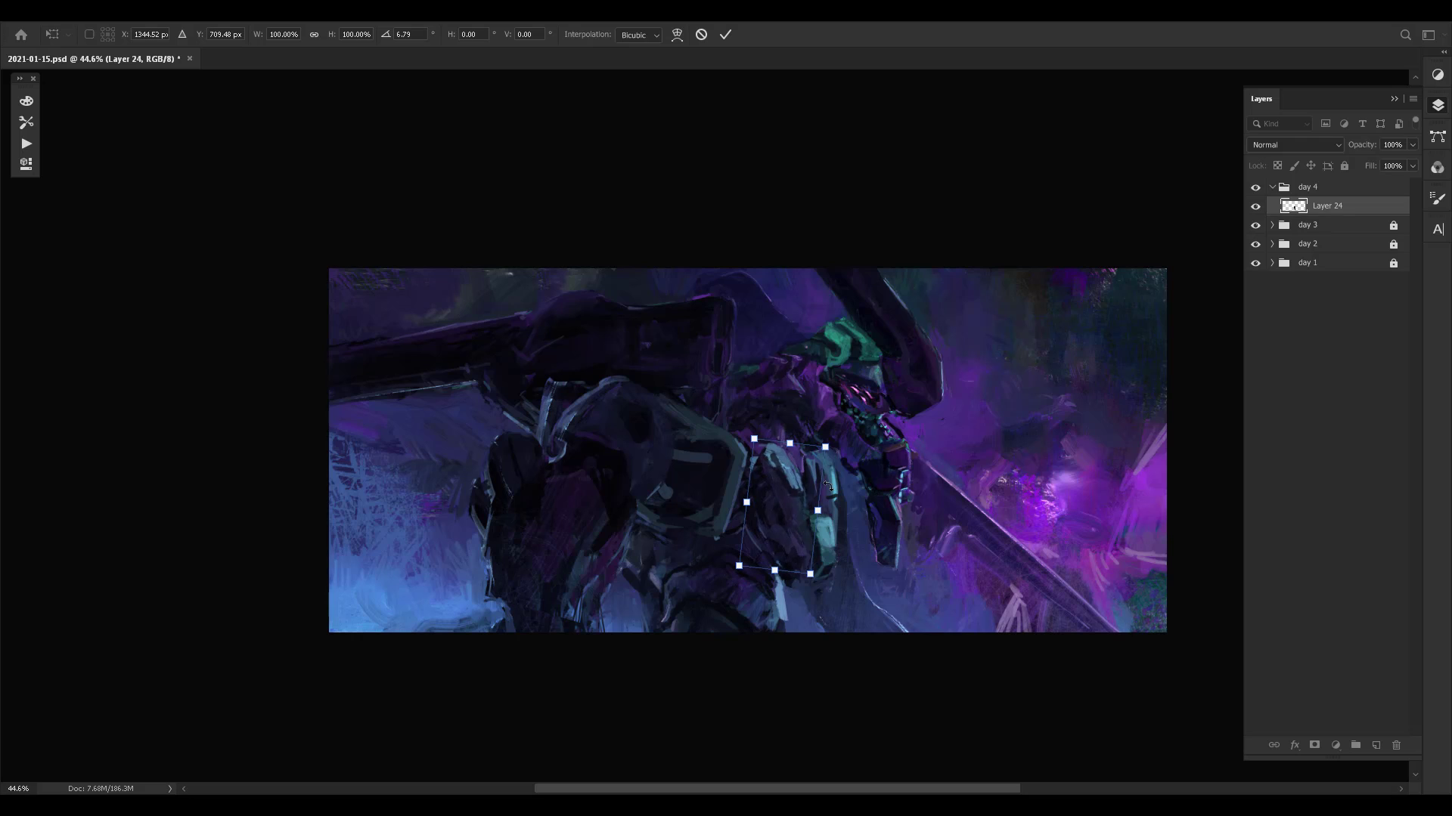
left_click_drag(790, 501, 788, 498)
key("Down")
key("Down")
key("Down")
key("Down")
key("Down")
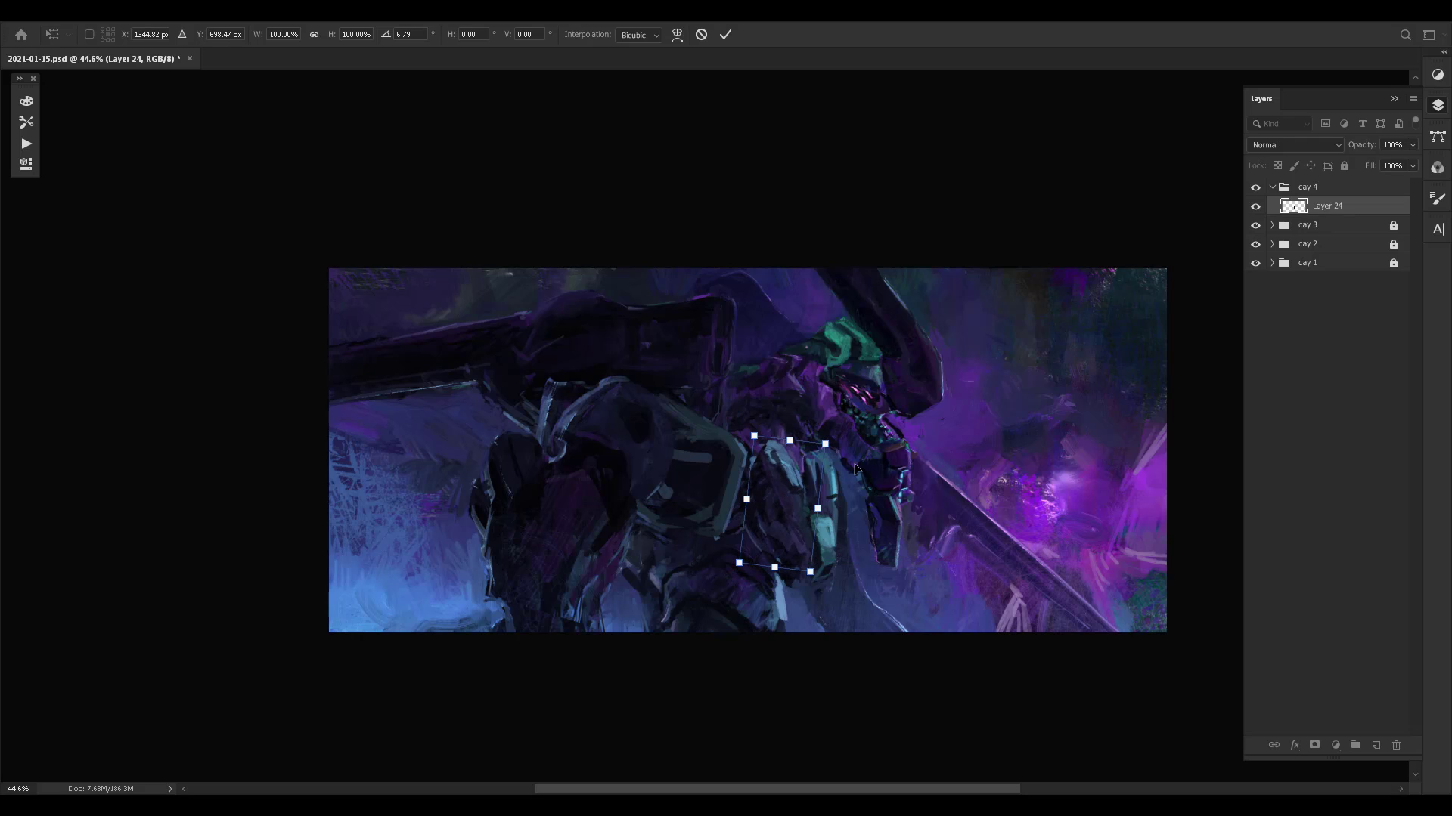
key("Left")
key("Return")
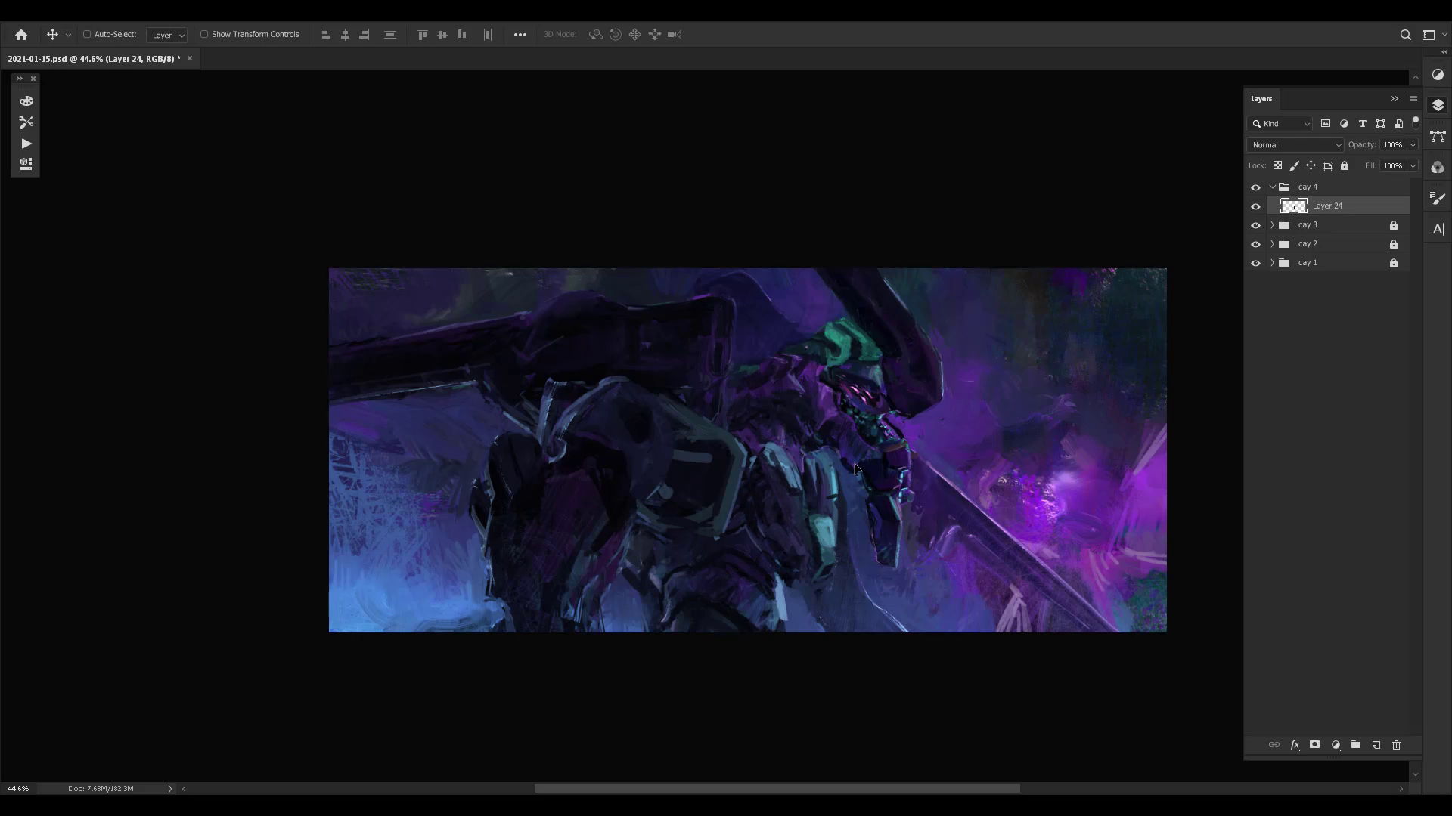
- Toggle Layer 24's visibility to compare the chest armour before and after the adjustment
key("ctrl+comma")
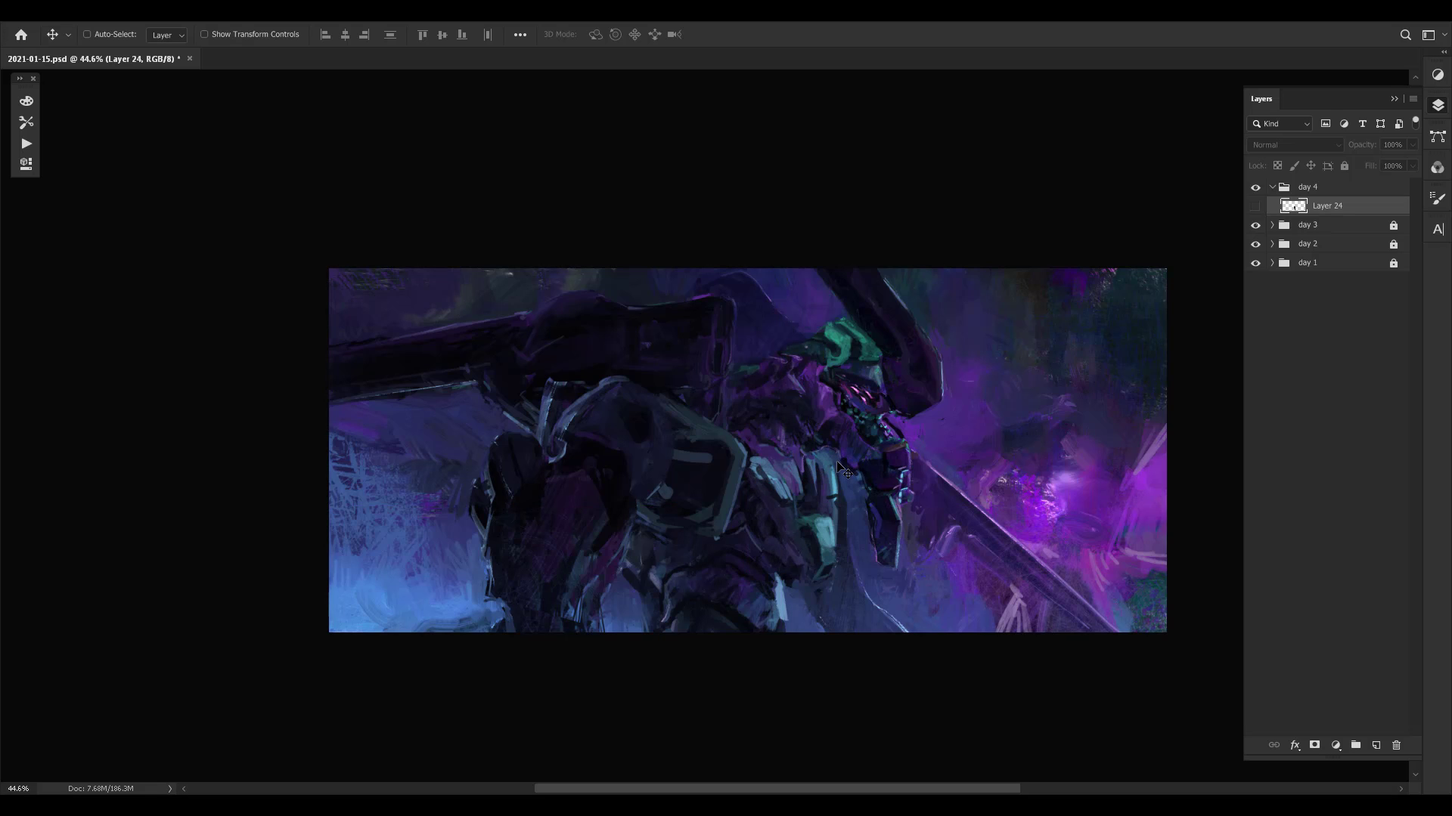
key("ctrl+comma")
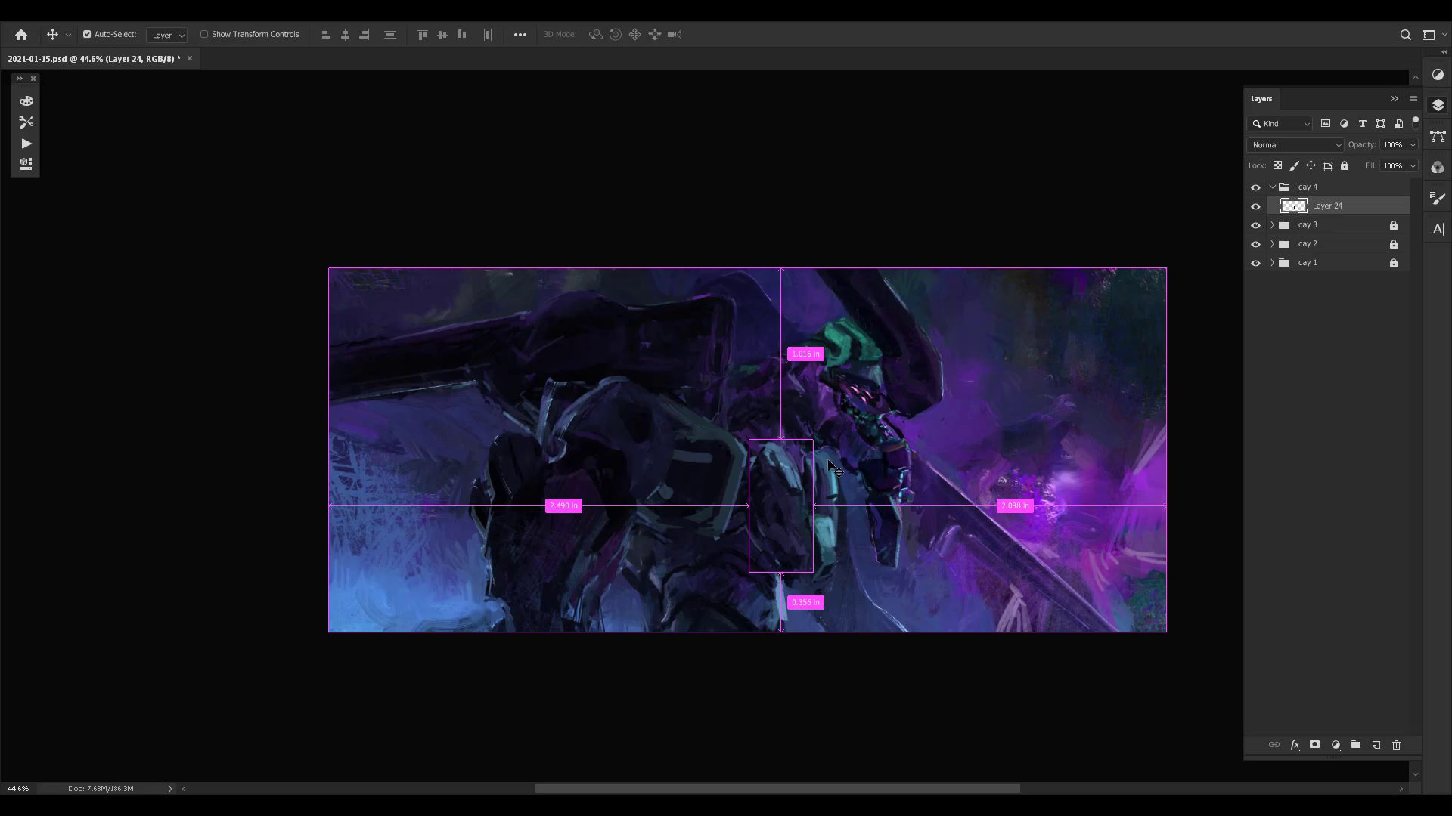
key("ctrl+comma")
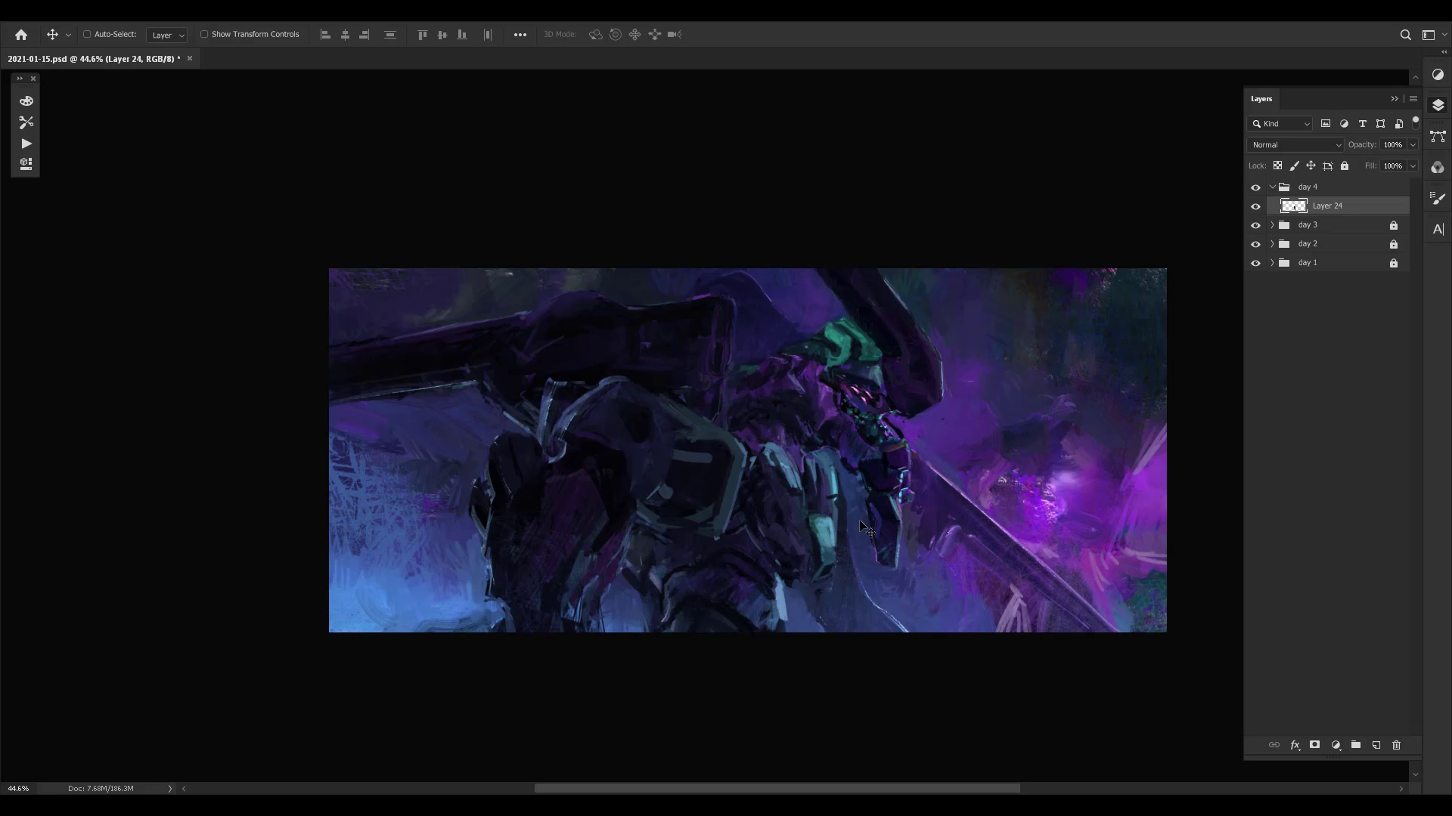
key("ctrl+comma")
key("ctrl+comma")
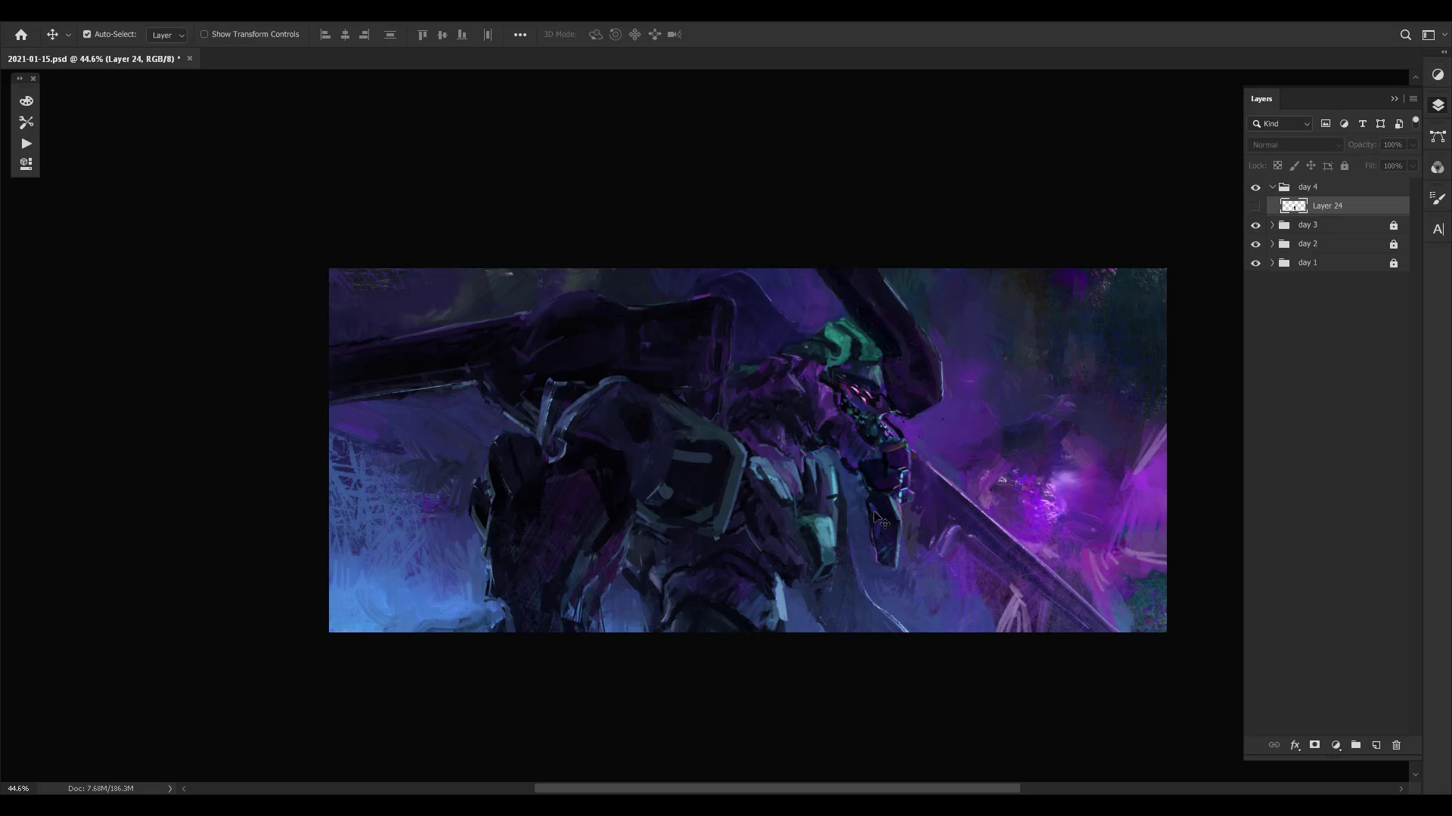
key("ctrl+comma")
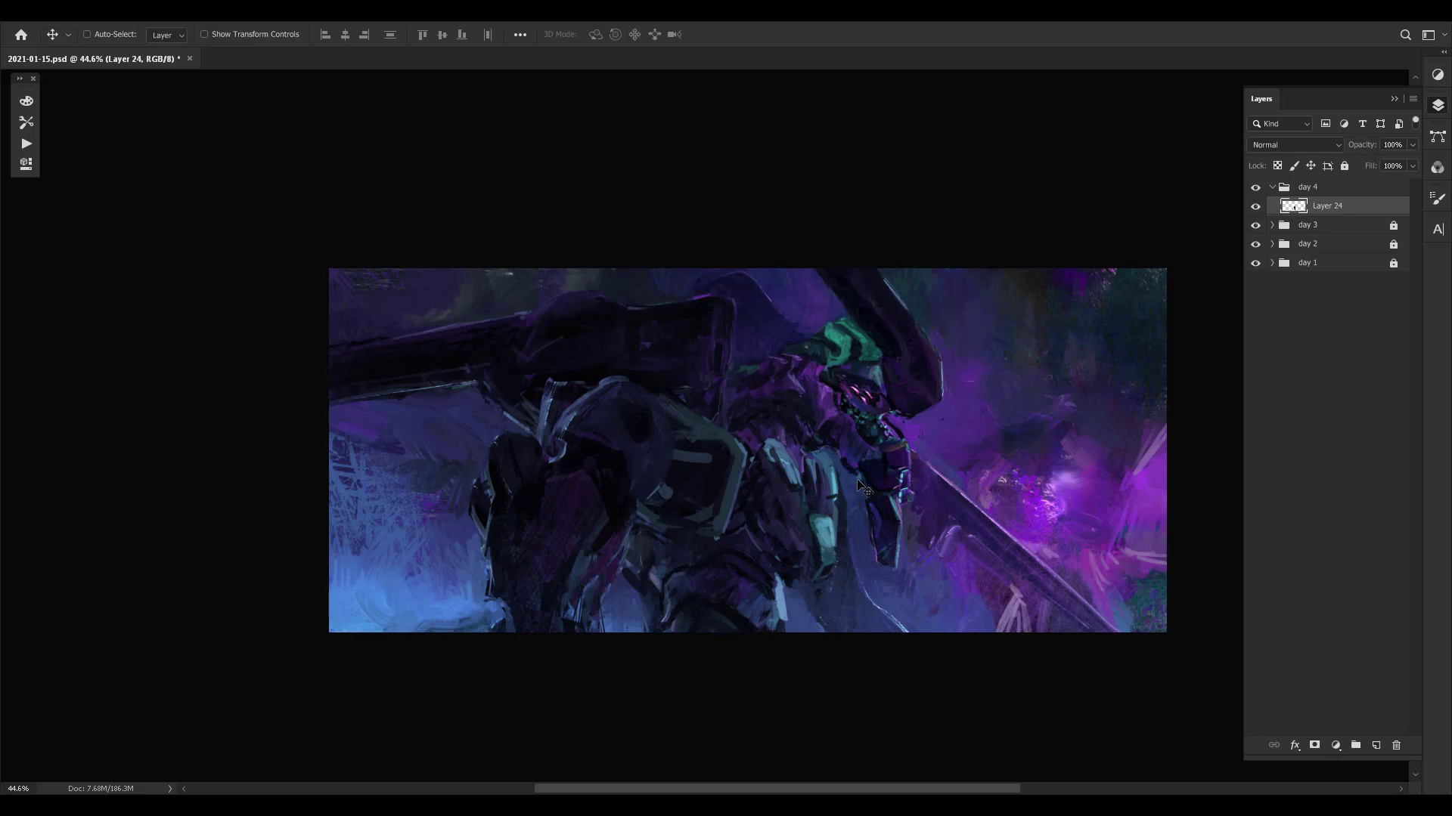
- Flip the canvas back to its original orientation, checking the mirrored view once more, and save the document
key("ctrl+shift+h")
left_click_drag(1018, 485, 984, 490)
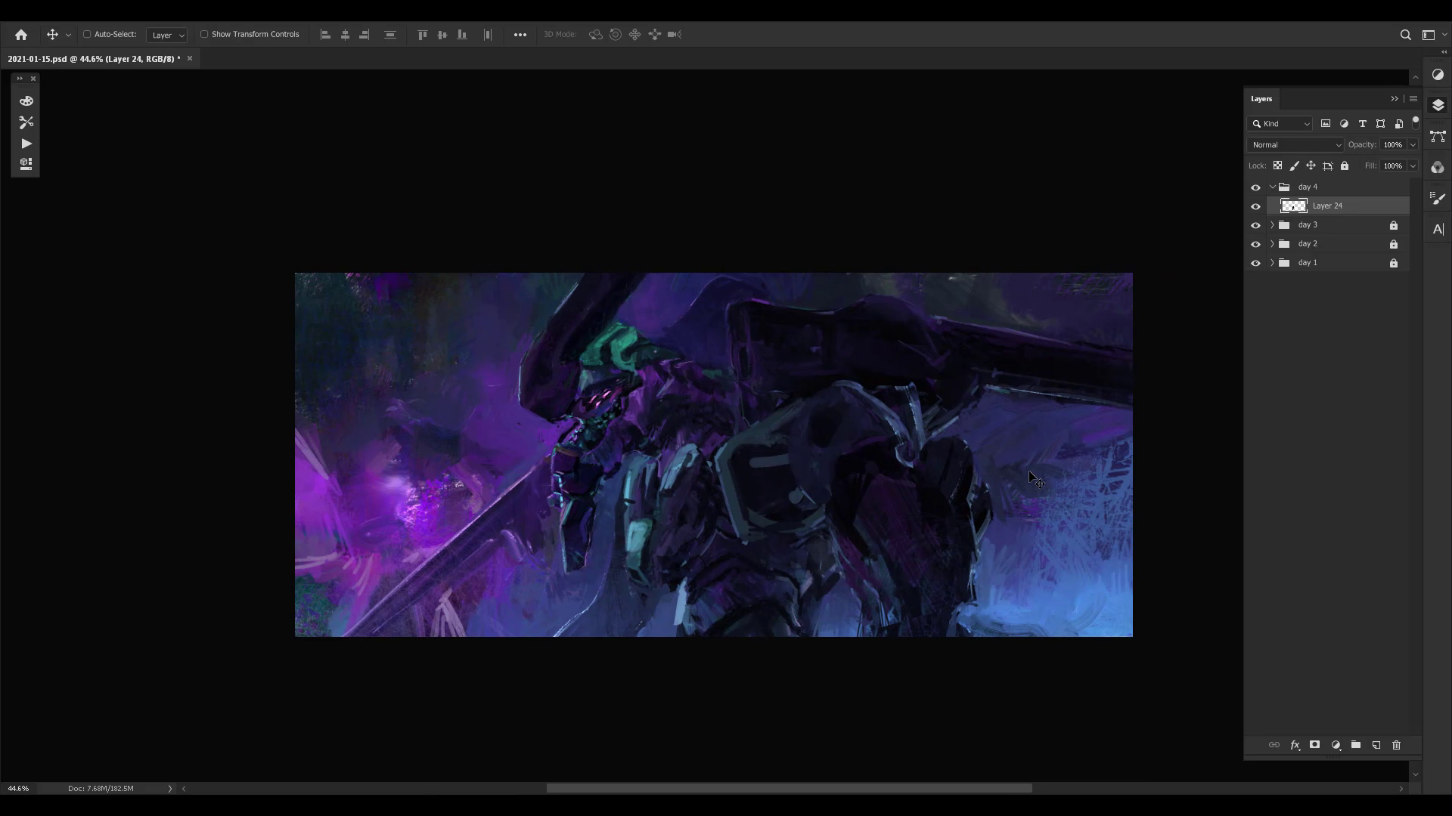
key("ctrl+shift+h")
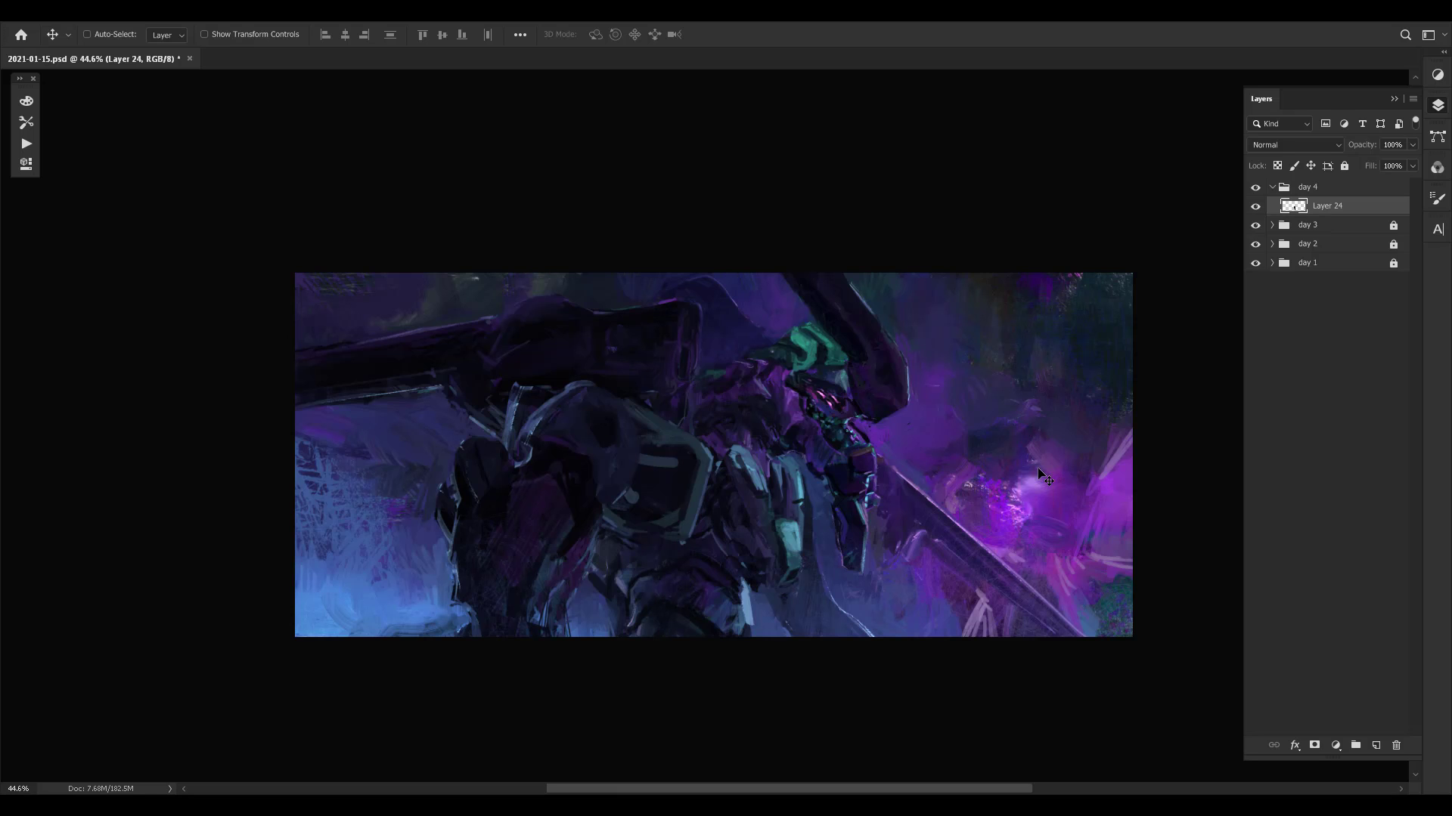
key("ctrl+shift+h")
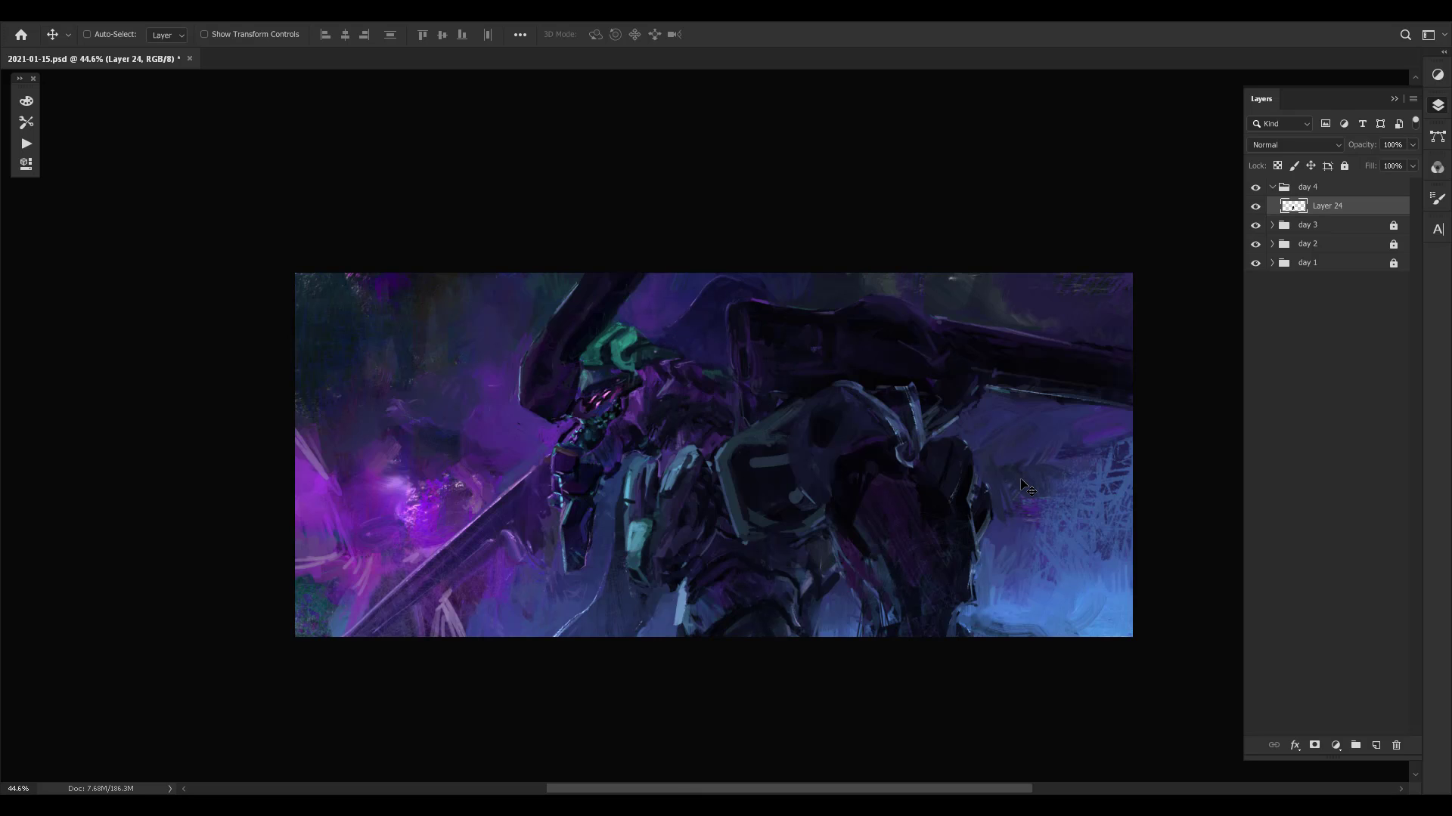
left_click_drag(942, 500, 965, 499)
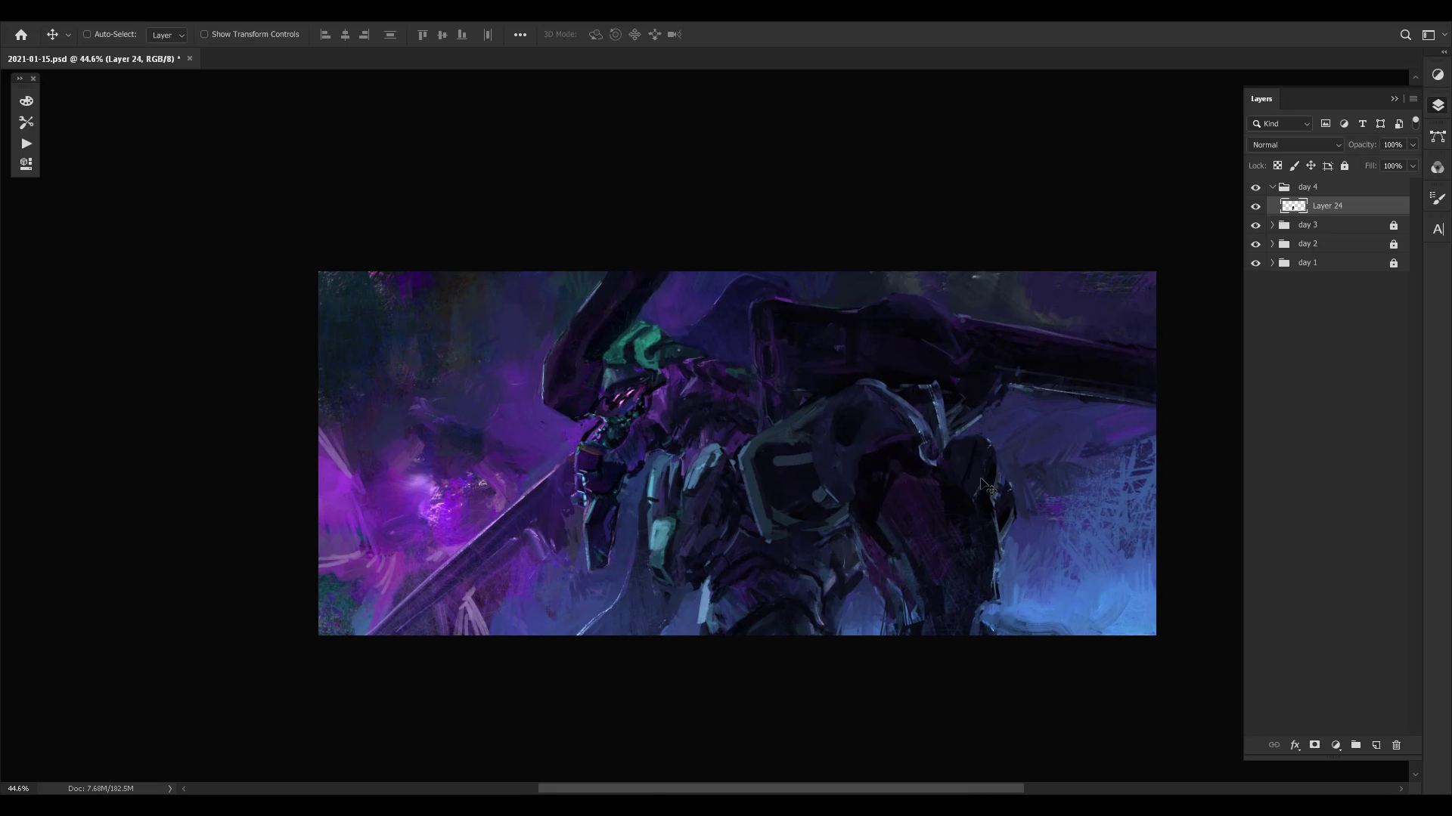
left_click_drag(886, 541, 907, 530)
key("ctrl+s")
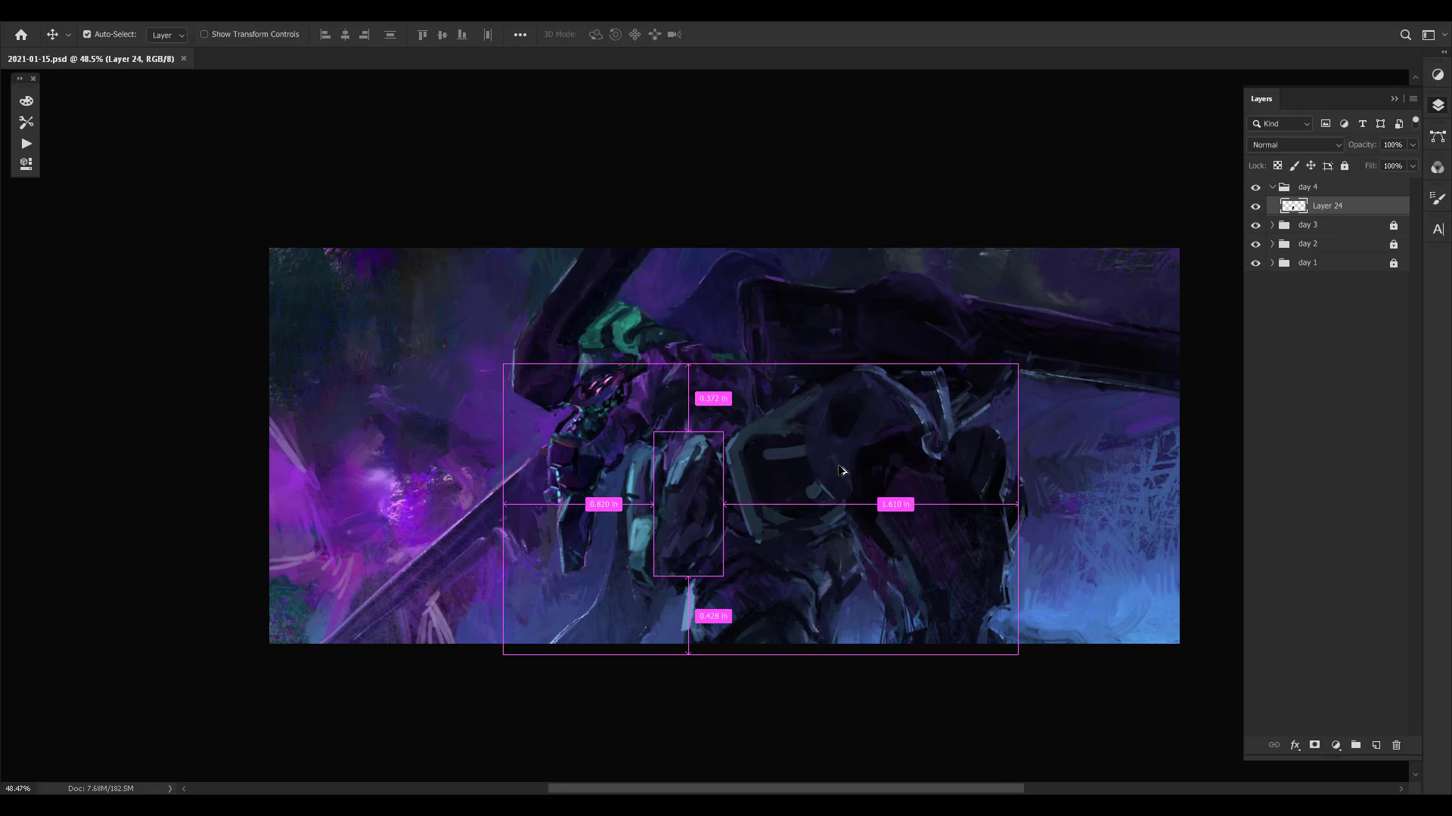
- Add a new layer above Layer 24 and choose the brush preset Sampled Brush 4 599 at 20 px
key("ctrl+shift+alt+n")
key("b")
right_click(710, 481)
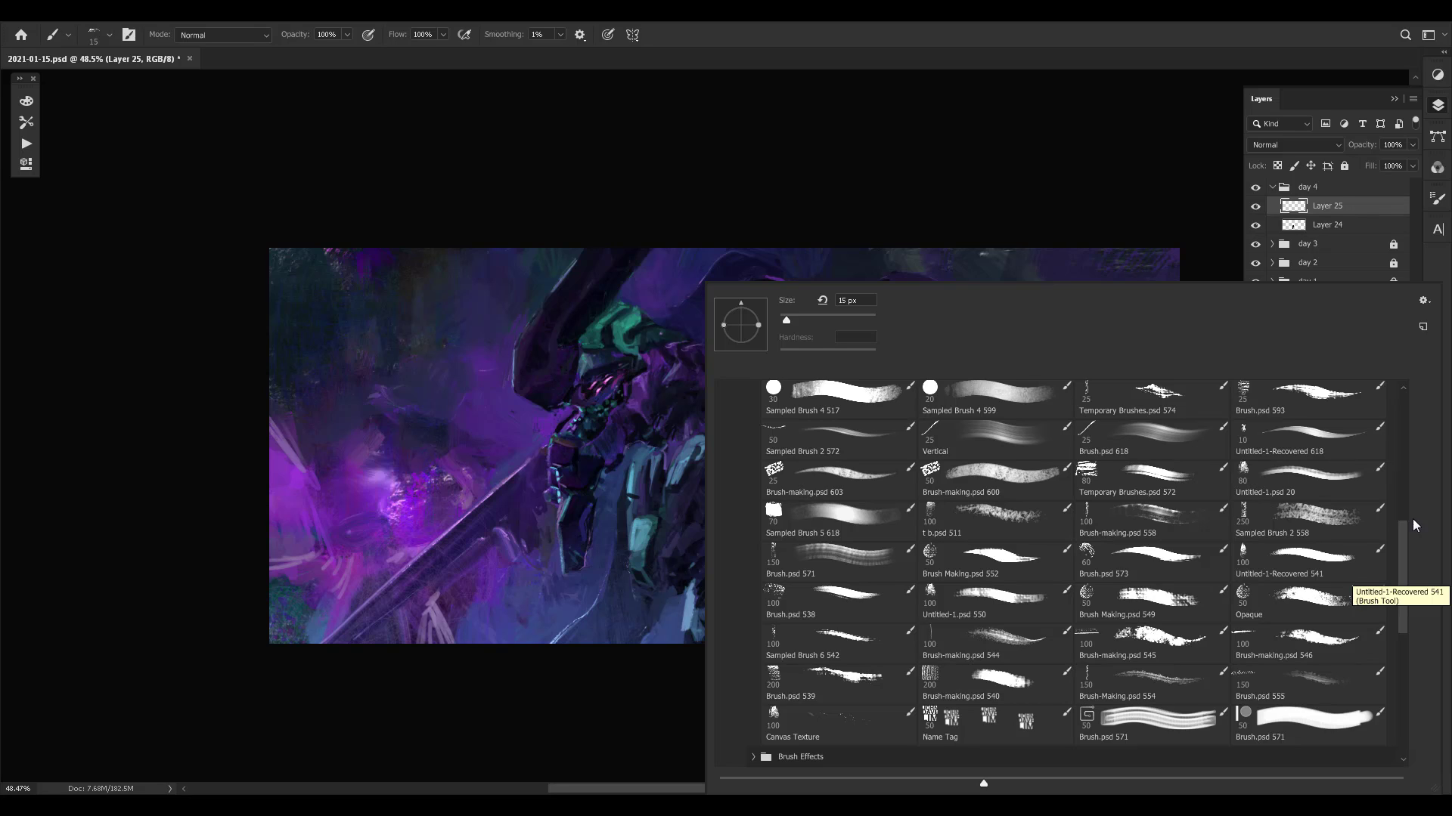
mouse_move(1406, 552)
left_mouse_down()
mouse_move(1409, 583)
mouse_move(1411, 545)
left_mouse_up()
left_click(973, 430)
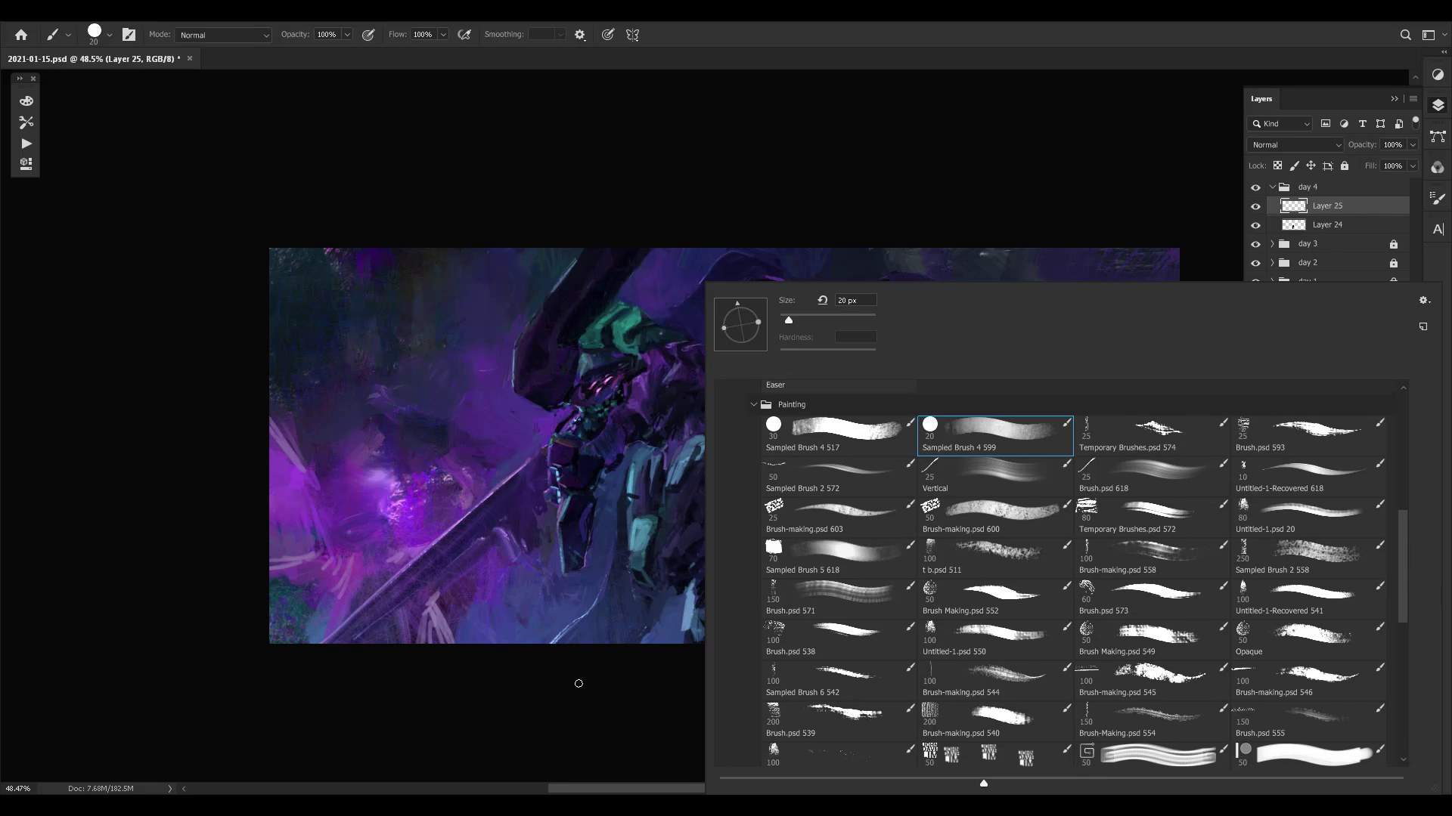
left_click(573, 651)
- Paint over the area below the chest armour at the front of the waist with the 20 px brush
left_click_drag(596, 680, 540, 647)
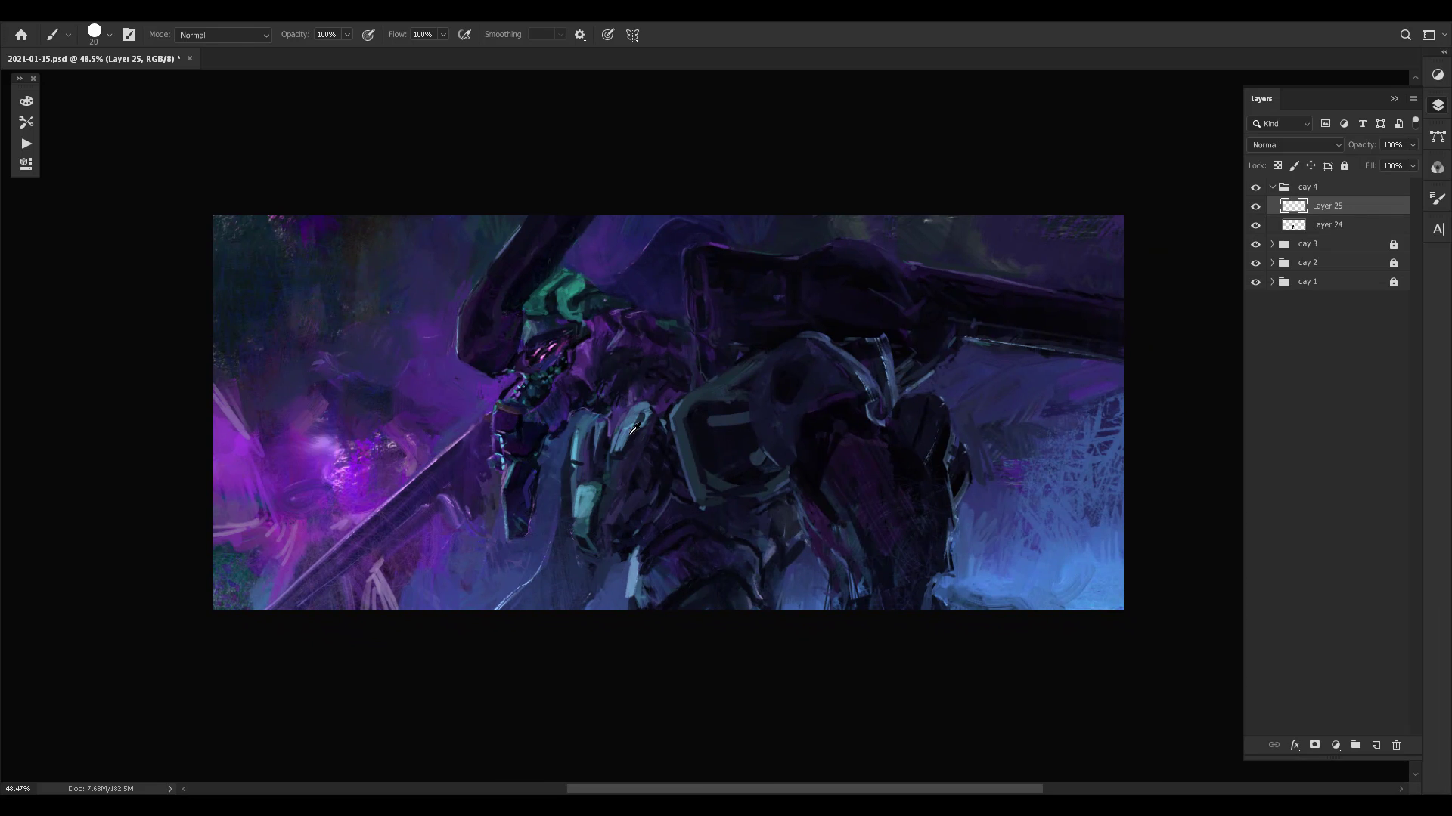
key("z")
left_click_drag(821, 470, 757, 470)
key("b")
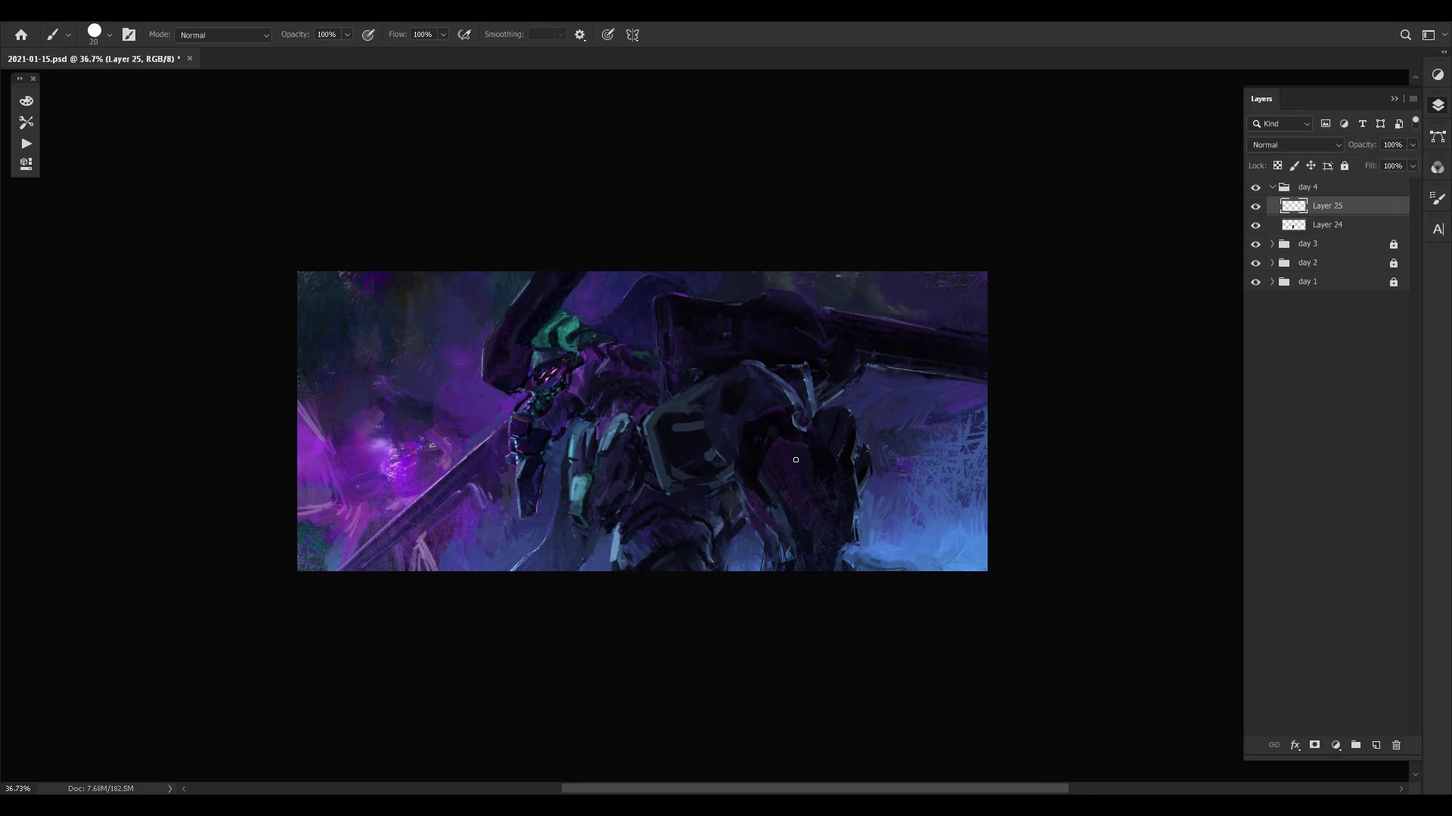
left_click(604, 520, "alt")
left_click(608, 525, "alt")
left_click(632, 542, "alt")
mouse_move(609, 532)
left_mouse_down()
mouse_move(607, 571)
mouse_move(620, 536)
left_mouse_up()
left_click(617, 531, "alt")
left_click(626, 525, "alt")
left_click_drag(607, 546, 601, 570)
left_click(612, 550, "alt")
- Reduce the brush to 15 px and refine the front waist edge with colours sampled nearby
key("bracketleft")
left_click(615, 551, "alt")
left_click(616, 533, "alt")
left_click(608, 533, "alt")
left_click_drag(815, 457, 826, 461)
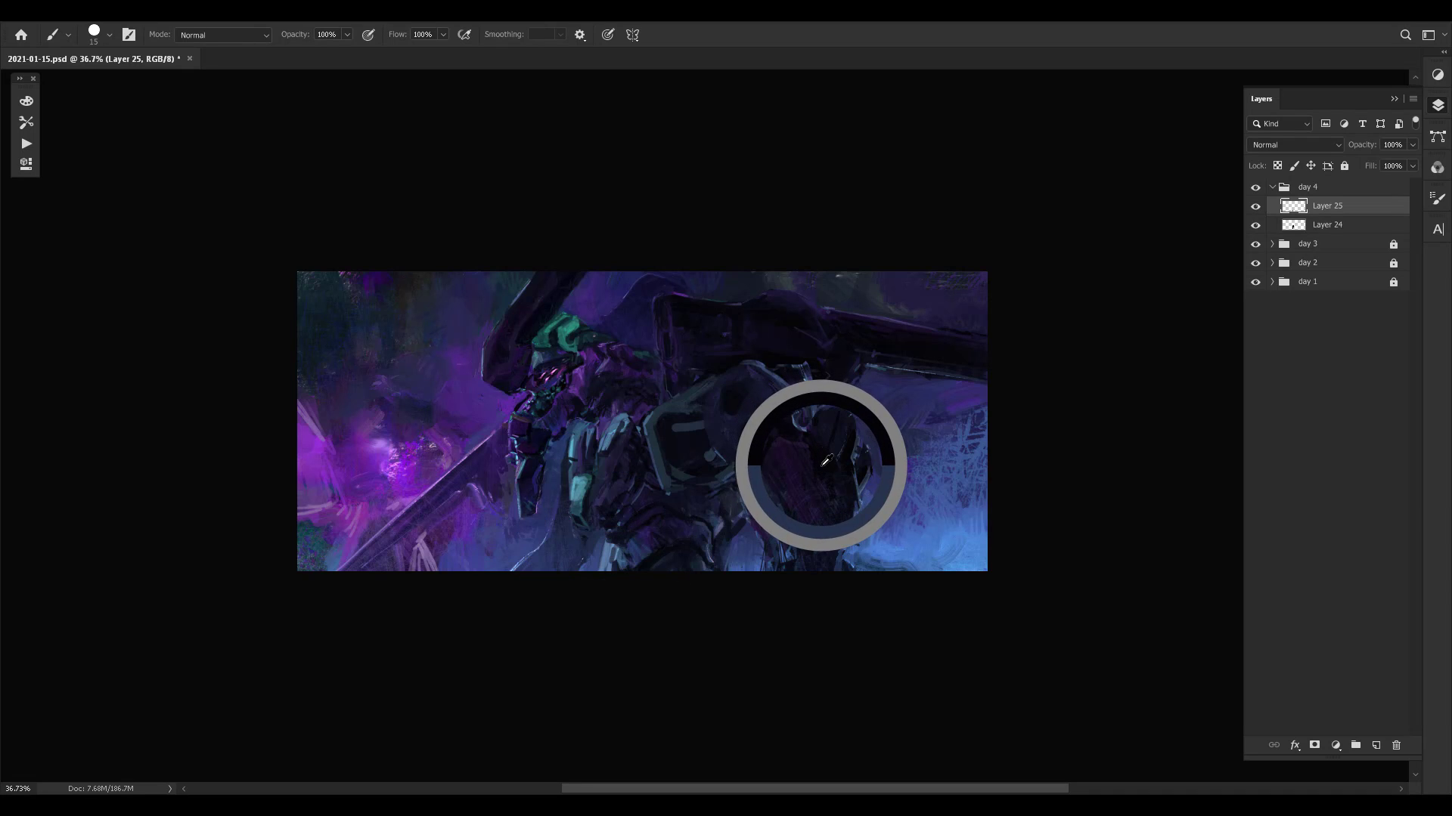
left_click(584, 370, "alt")
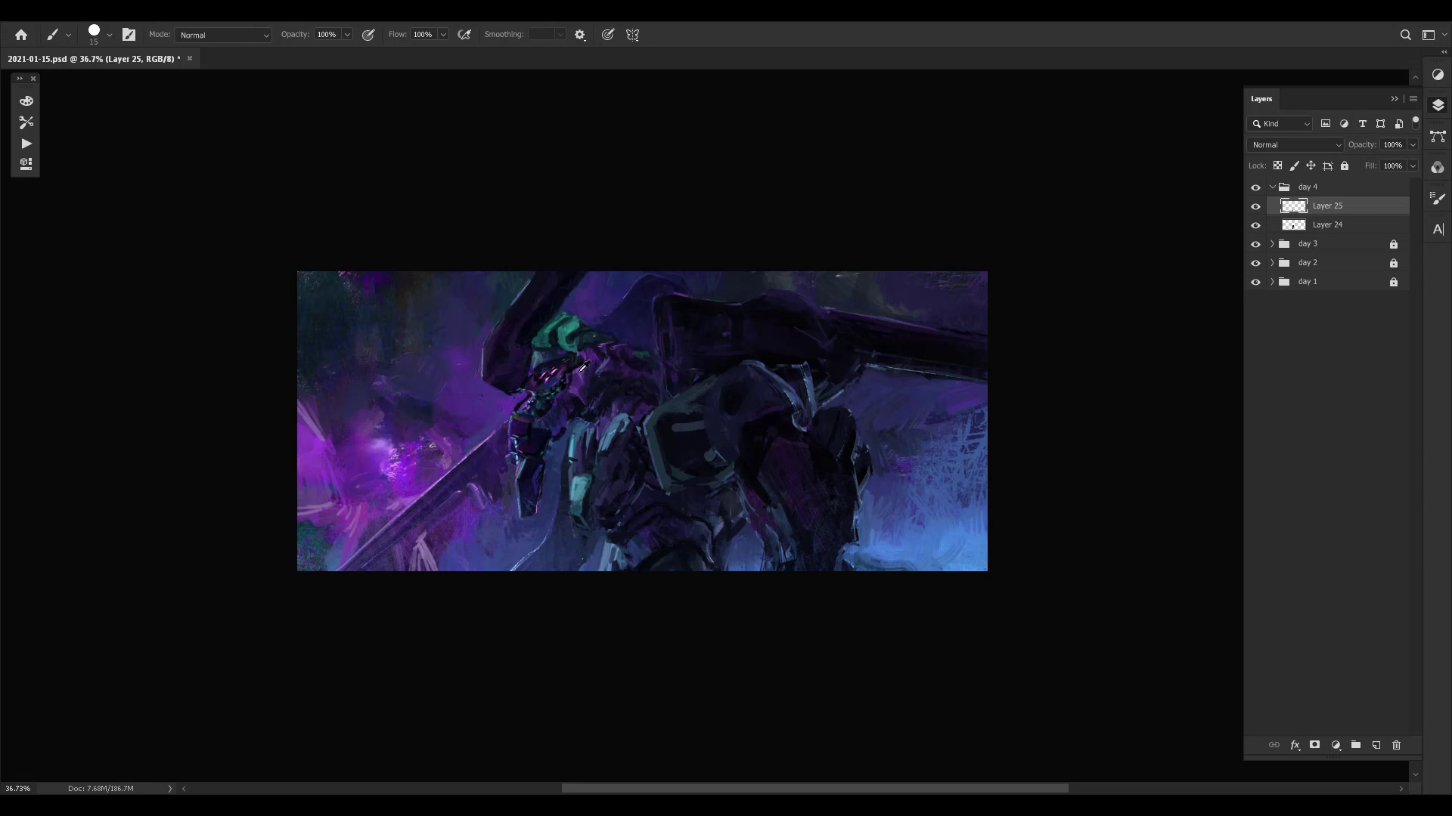
left_click(394, 465, "alt")
mouse_move(632, 385)
left_mouse_down()
mouse_move(520, 547)
mouse_move(594, 391)
left_mouse_up()
key("ctrl+z")
mouse_move(711, 378)
left_mouse_down()
mouse_move(756, 594)
mouse_move(691, 368)
left_mouse_up()
key("ctrl+z")
- Paint small touches along the rear edge of the shoulder armour up to the pale curved cable
left_click(755, 449, "alt")
left_click(756, 428, "alt")
left_click(767, 413, "alt")
left_click(787, 396, "alt")
left_click(793, 402, "alt")
left_click(781, 421, "alt")
- Add strokes to the rear leg's lower edge, the shoulder armour and the cannon housing above it
left_click_drag(879, 535, 853, 553)
mouse_move(748, 455)
left_mouse_down()
mouse_move(763, 453)
mouse_move(739, 384)
mouse_move(718, 385)
left_mouse_up()
left_click(762, 368)
left_click_drag(741, 323, 745, 324)
- Sample the blade's purple and paint long strokes along the sword toward its lower end
left_click_drag(405, 522, 342, 567)
left_click(470, 483, "alt")
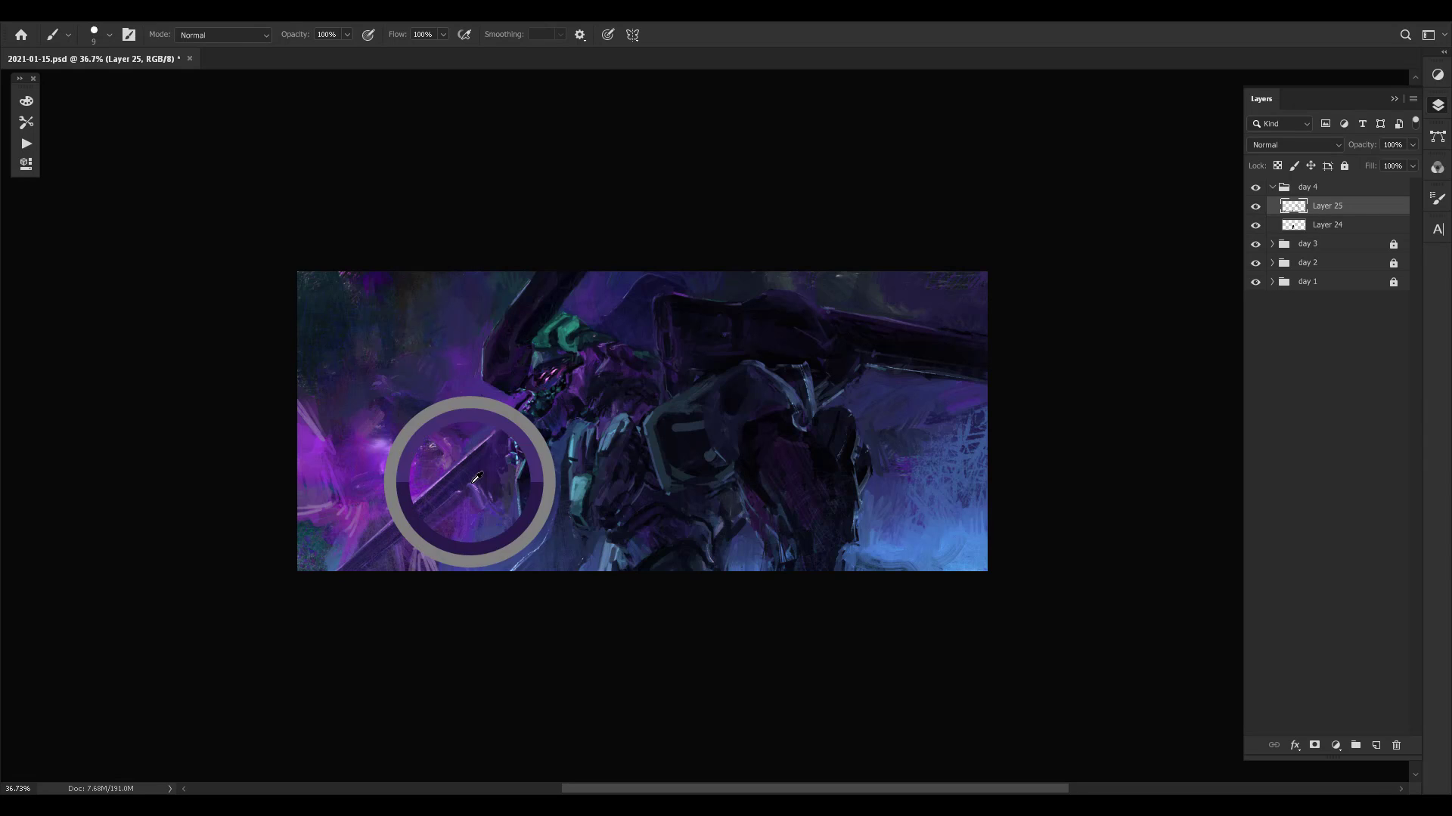
left_click_drag(430, 516, 351, 579)
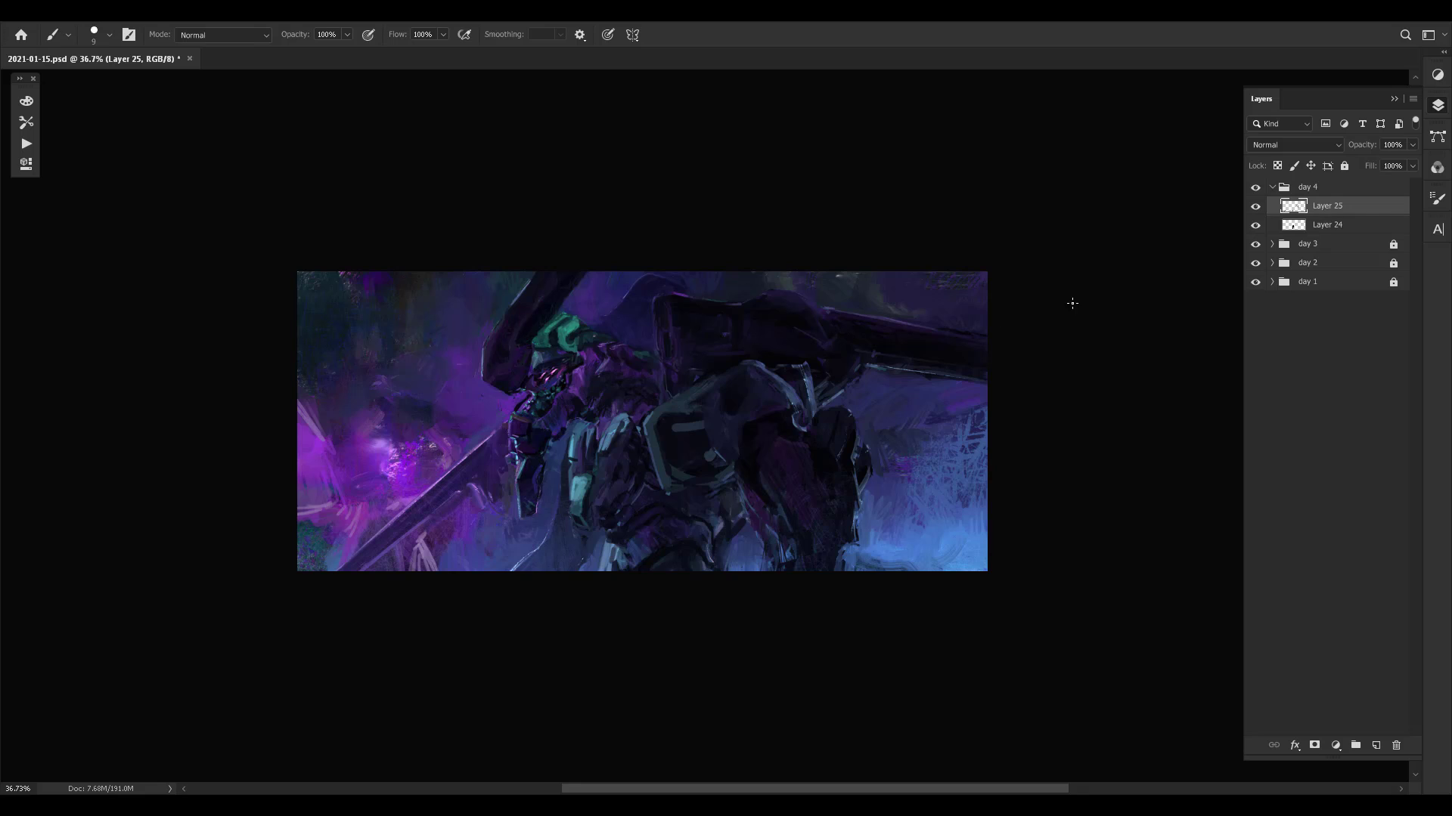
- Sample colours around the rear leg and repaint its upper and back contour, varying the brush size
left_click(798, 412, "alt")
left_click(853, 456, "alt")
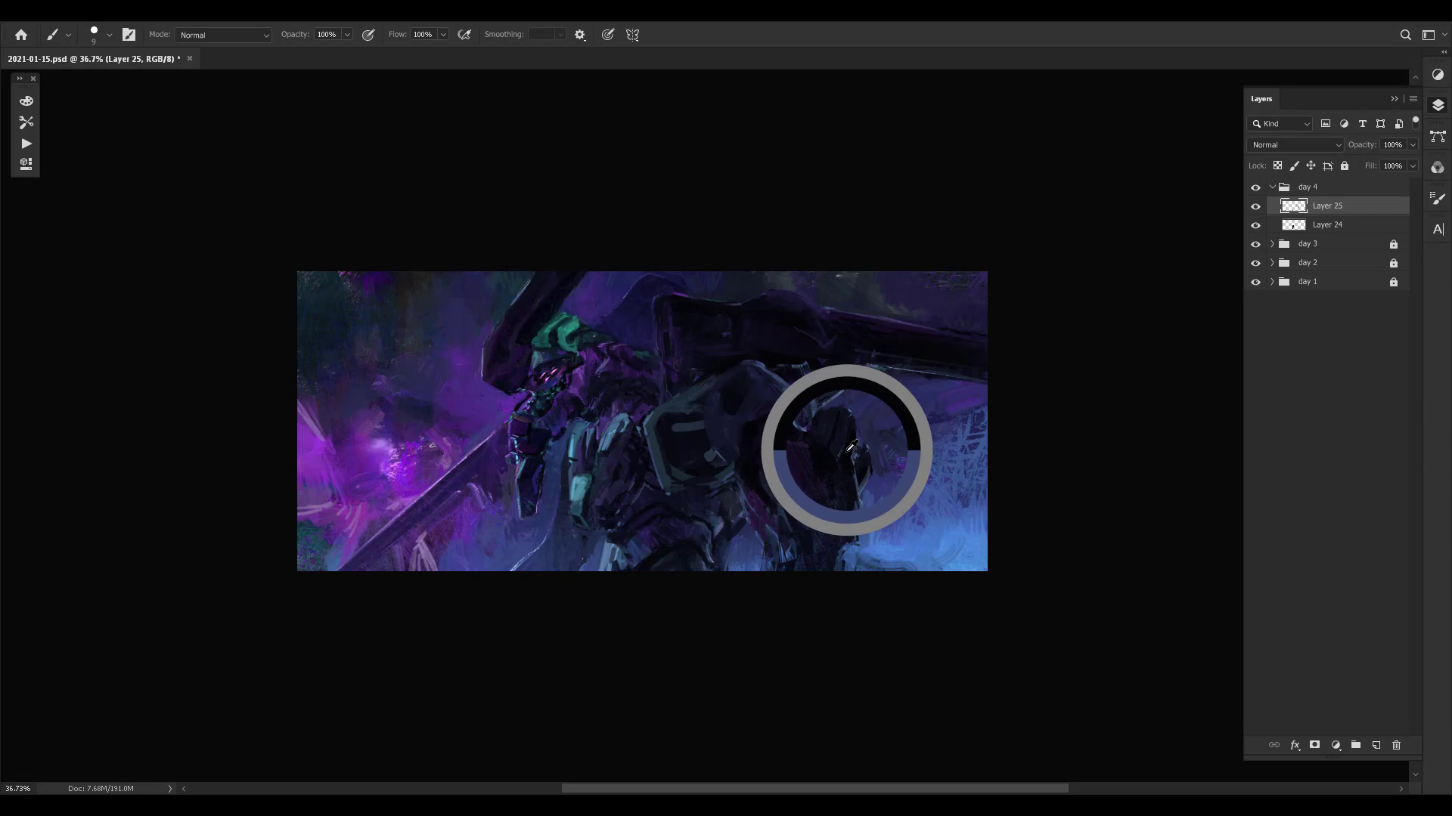
key("bracketright")
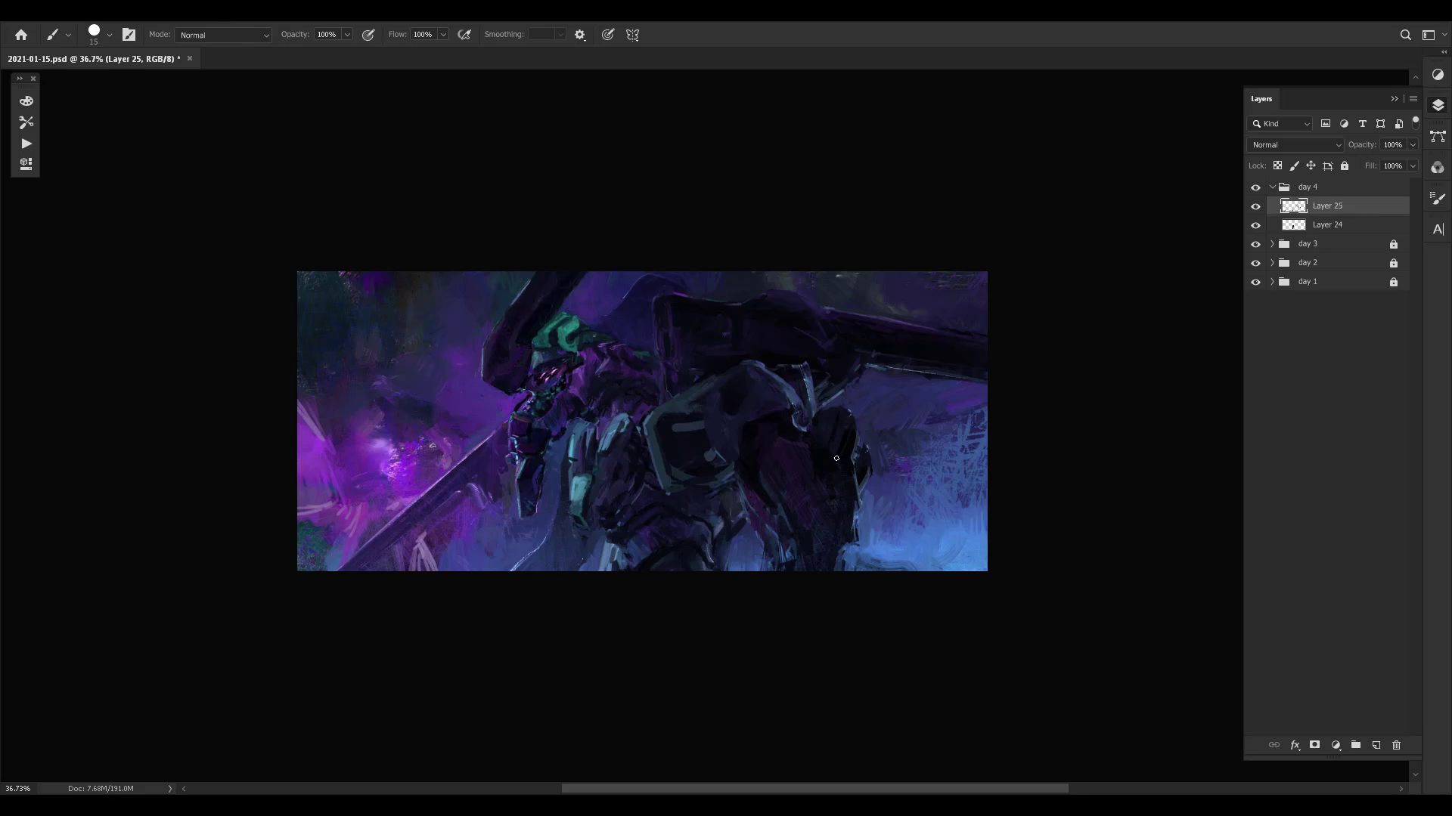
left_click(842, 427, "alt")
left_click(850, 420, "alt")
key("bracketleft")
- Set the brush to 15 px and paint over the small plate behind the rear leg using sampled background blue
key("bracketleft")
left_click_drag(852, 472, 854, 489)
key("bracketright")
key("bracketright")
key("bracketleft")
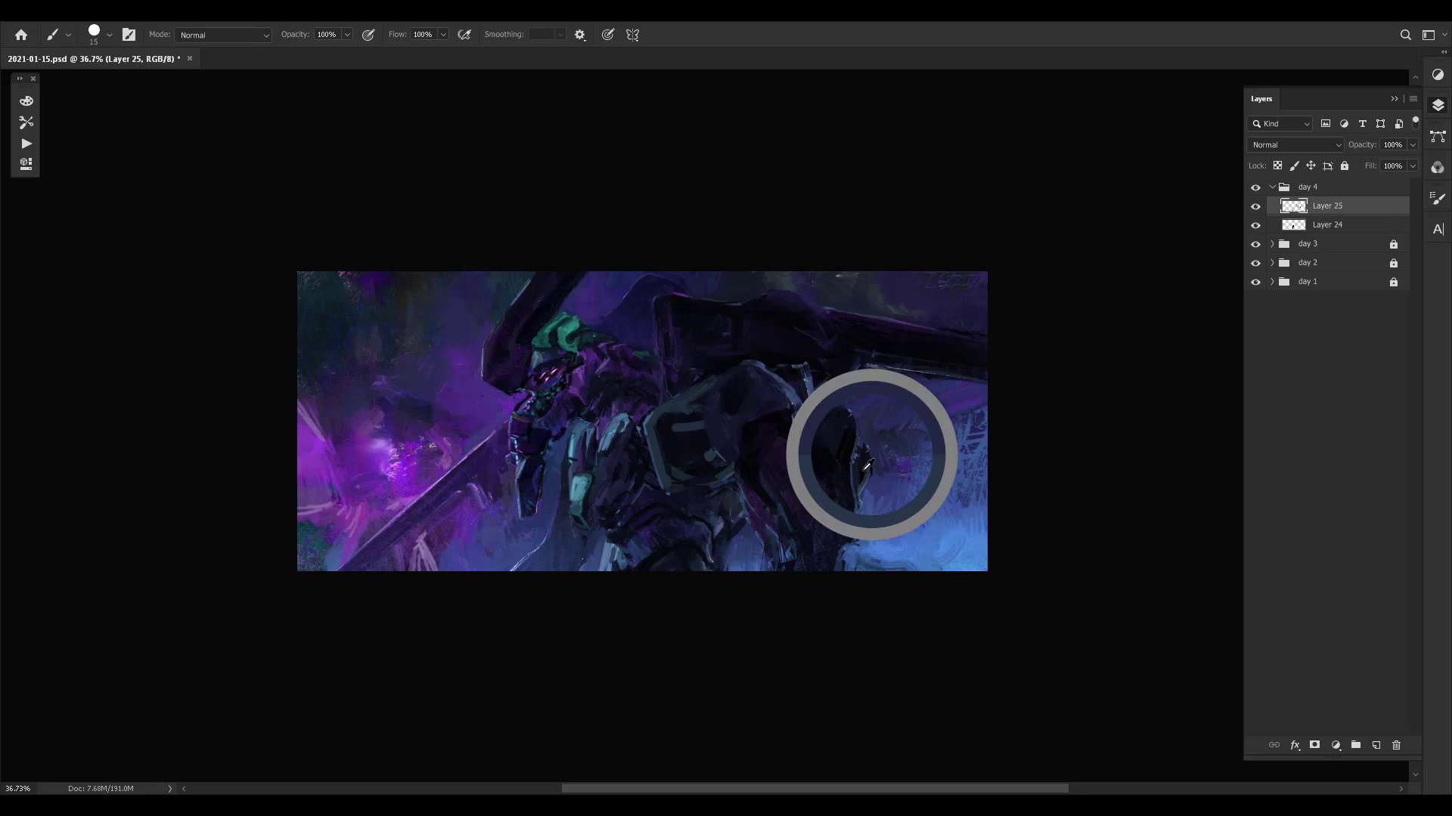
left_click(865, 438, "alt")
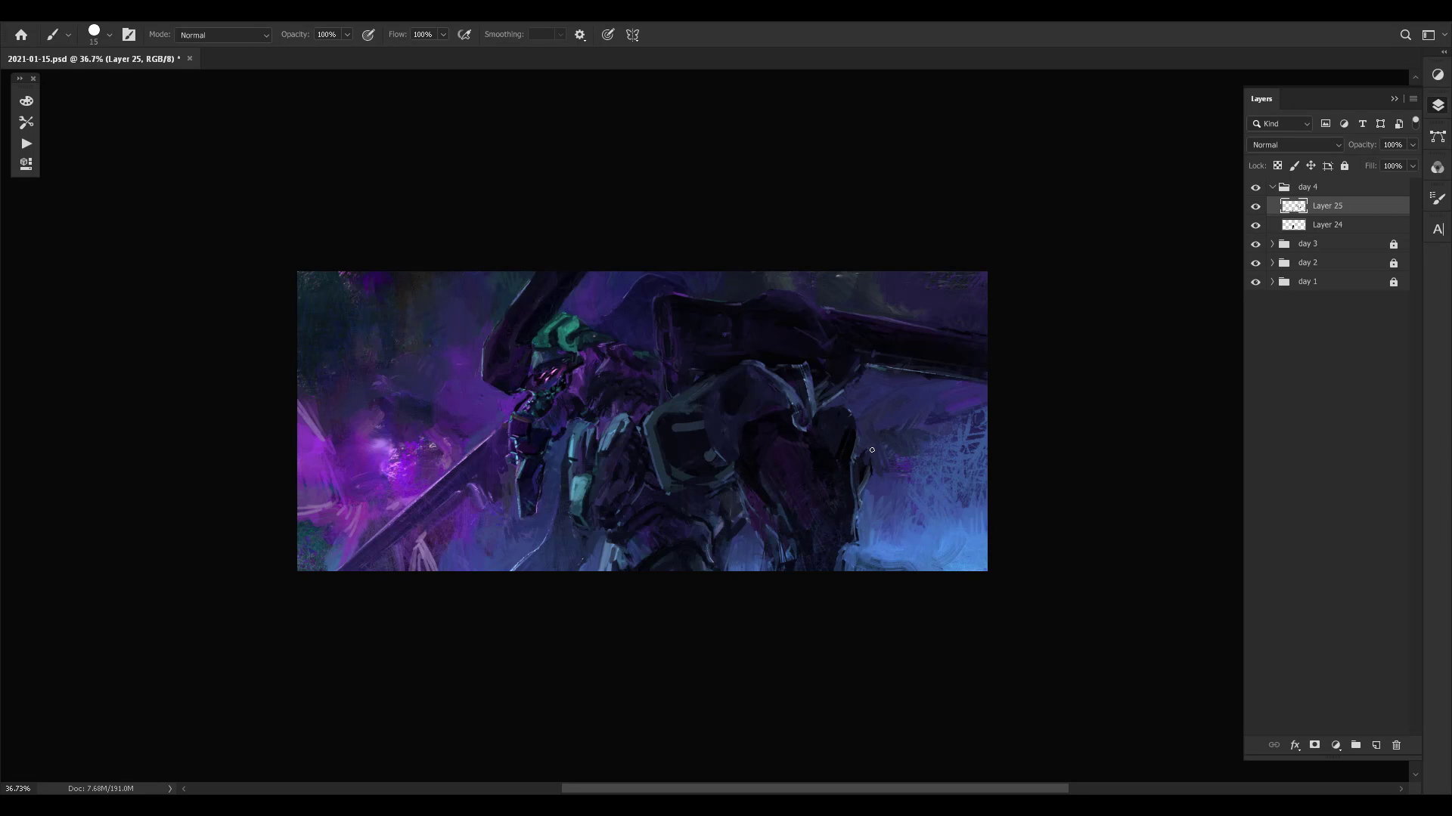
left_click(862, 469, "alt")
left_click(867, 466, "alt")
- Reduce the brush to 10 px and touch up the strut joining the rear leg to the cannon's underside
left_click(845, 400, "alt")
key("bracketleft")
left_click(851, 377, "alt")
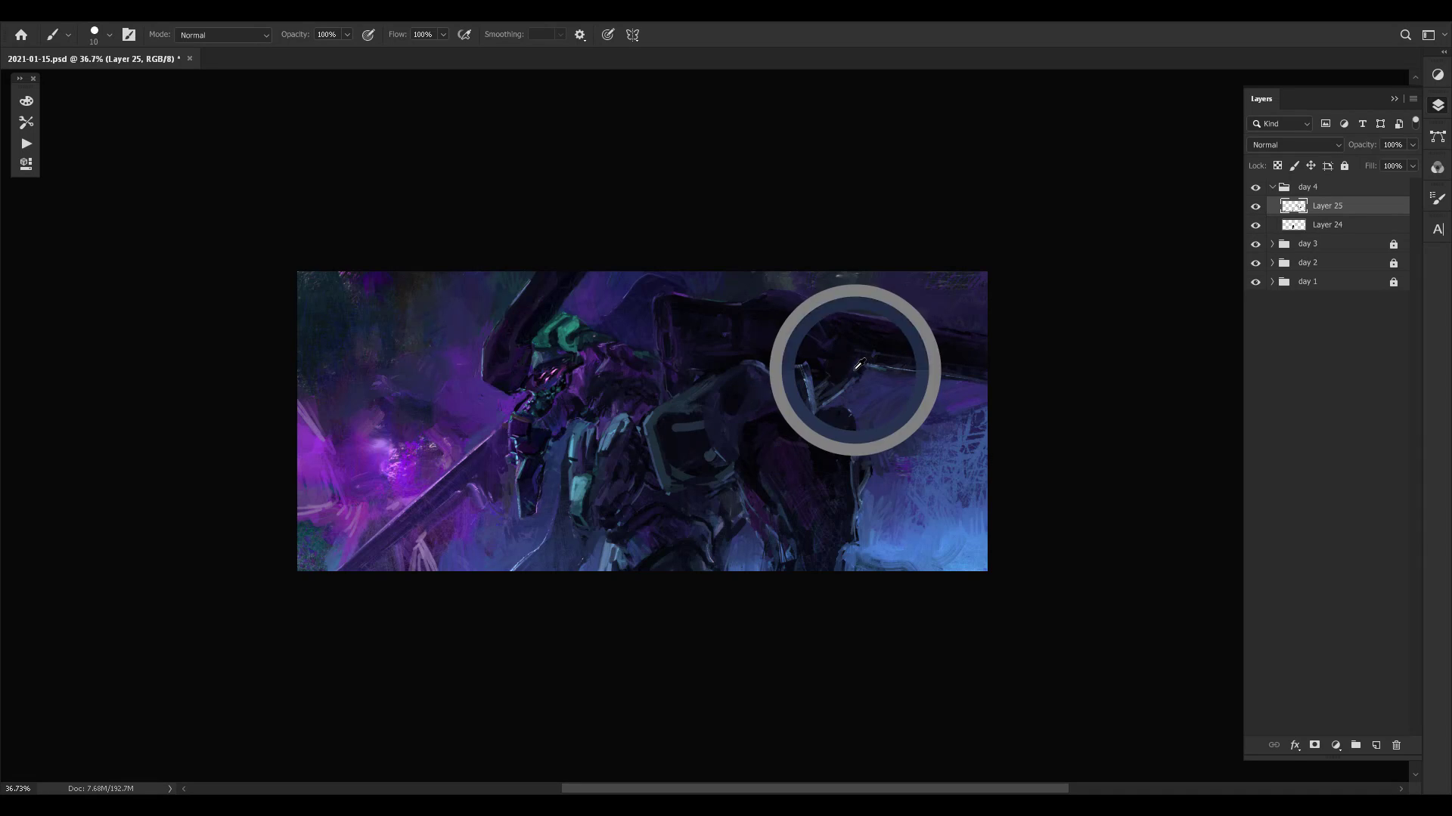
left_click(868, 356, "alt")
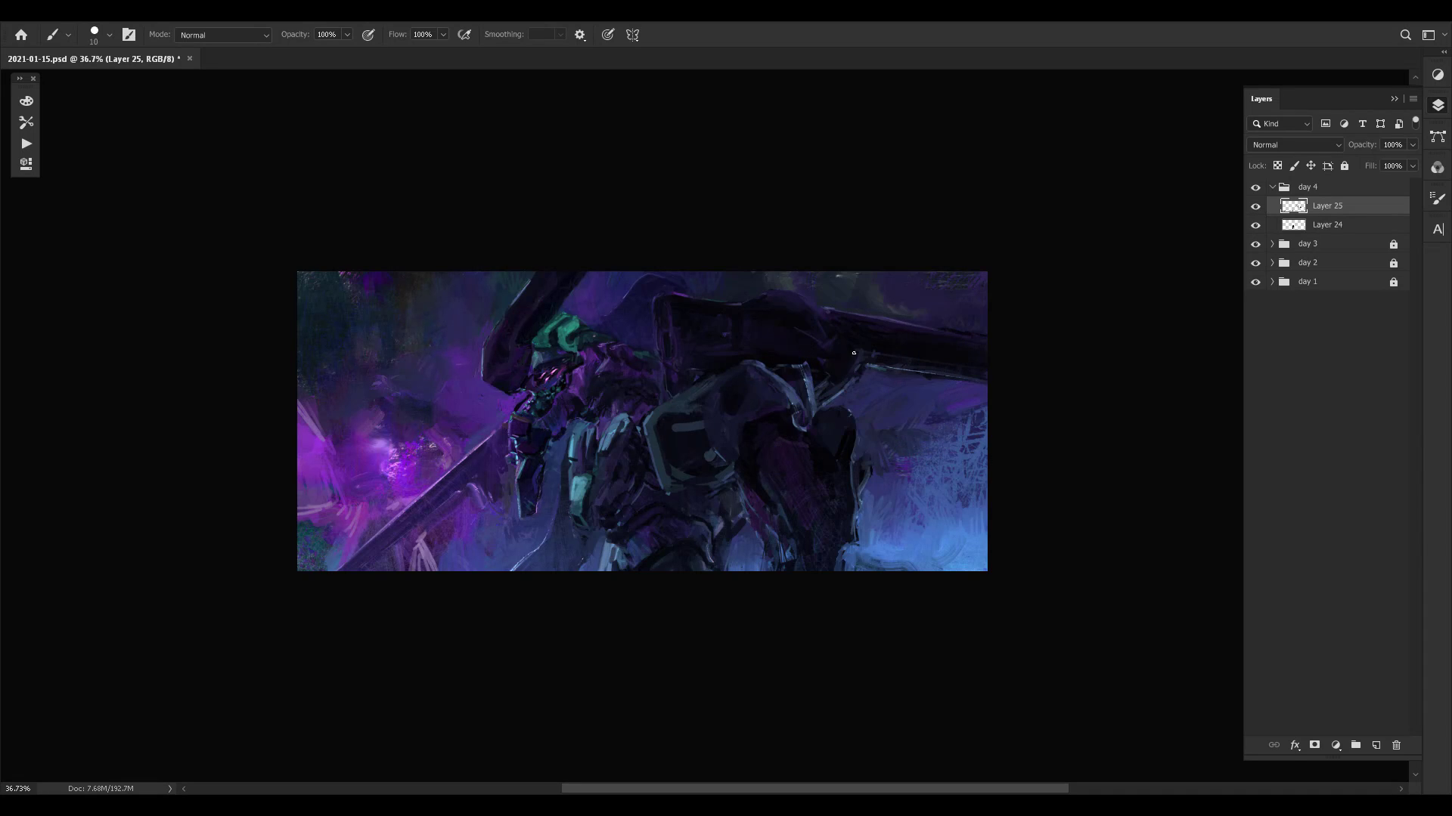
- Dab sampled colour on the side of the waist behind the abdomen armour, adjusting the brush size
left_click(731, 539, "alt")
key("bracketright")
left_click(730, 546, "alt")
left_click(729, 545, "alt")
left_click(731, 540, "alt")
key("bracketleft")
left_click(729, 533, "alt")
- Sample dark colours and repaint the lower torso armour along the canvas's bottom edge, enlarging the brush to 15 px
left_click(653, 563, "alt")
key("bracketright")
left_click(649, 550, "alt")
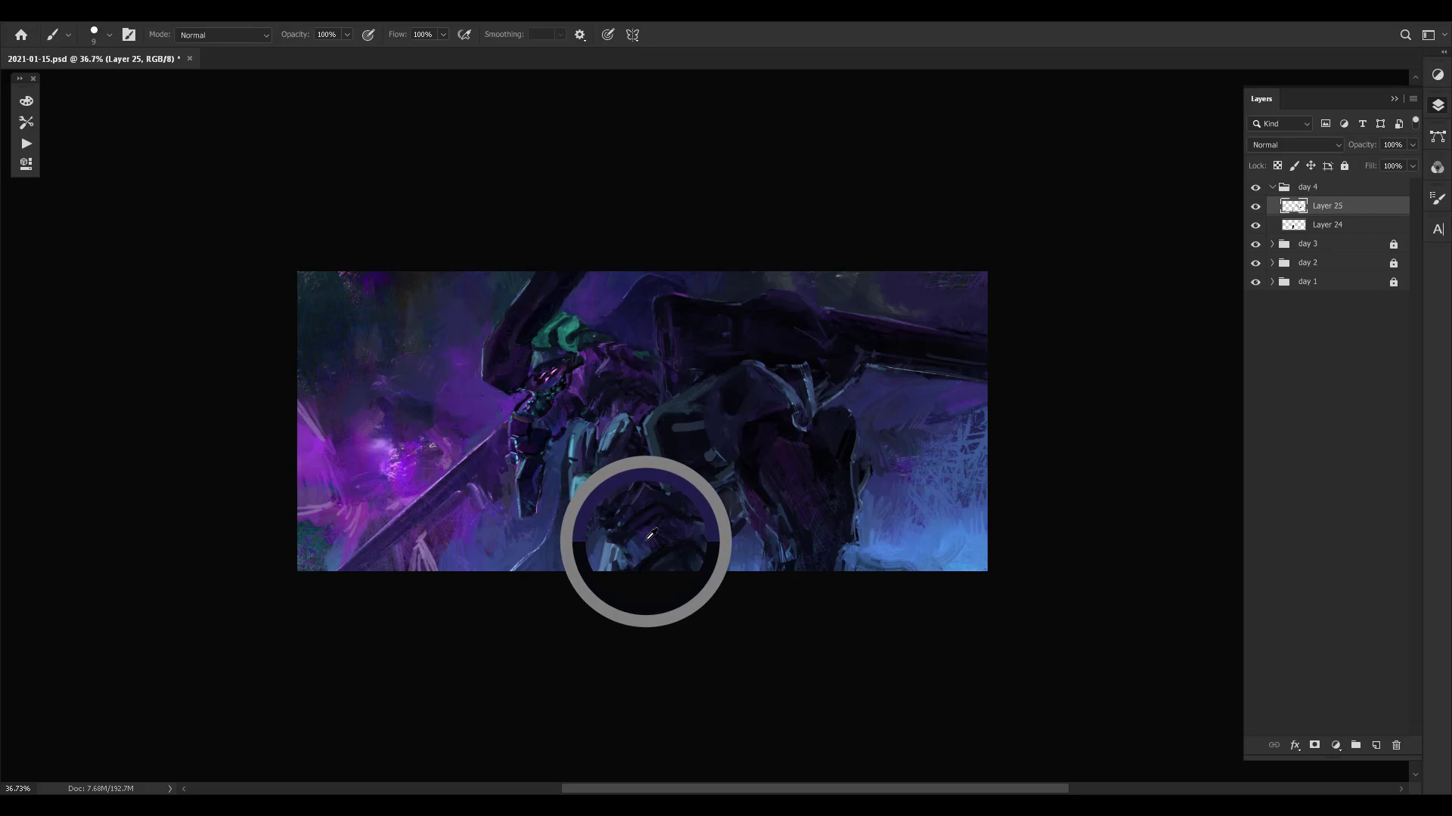
left_click(647, 559, "alt")
left_click(647, 557, "alt")
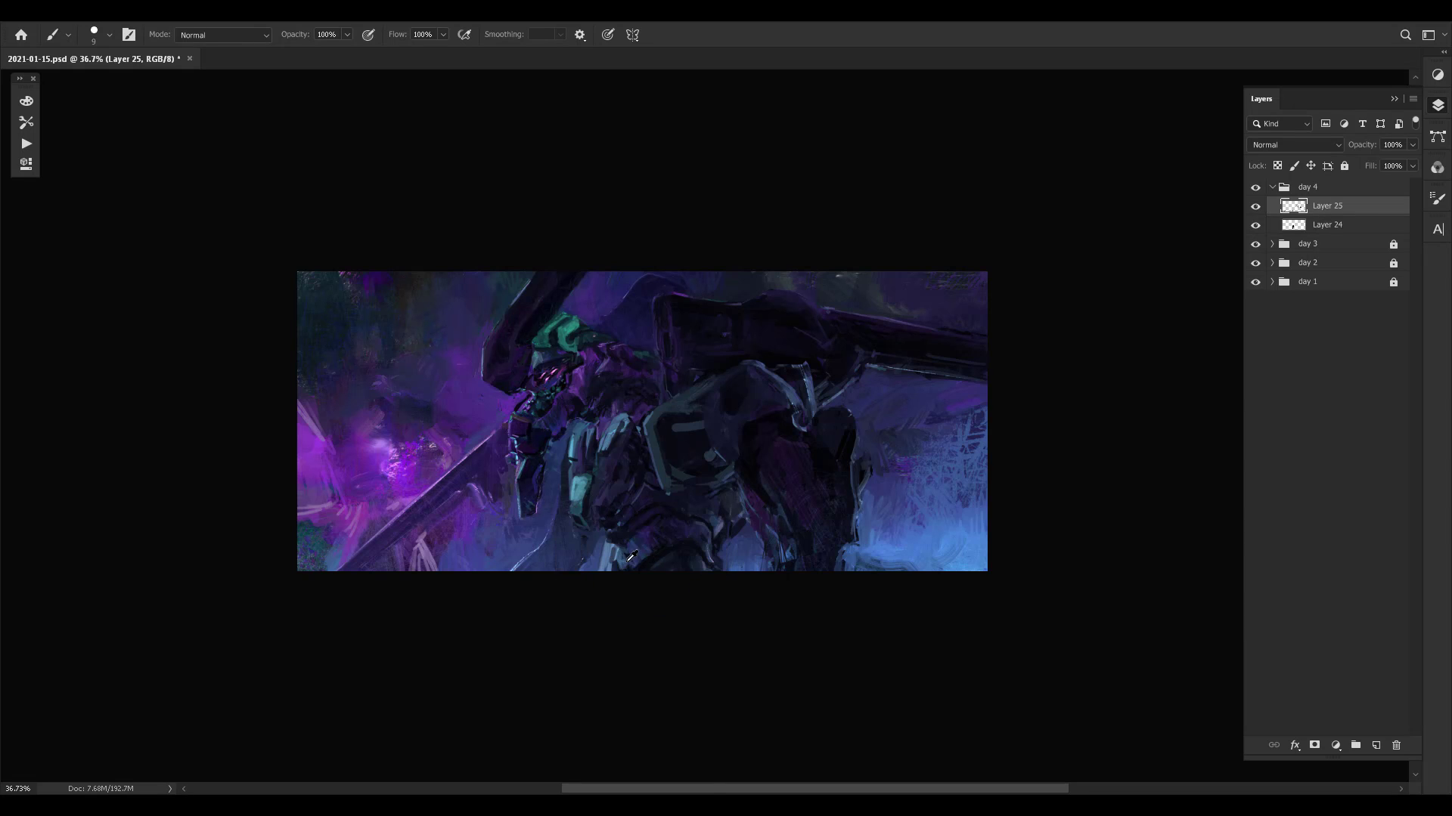
key("bracketright")
key("bracketright")
left_click(645, 536, "alt")
- Touch up the front edge of the lower torso armour where it meets the blue background
key("bracketleft")
key("bracketright")
left_click(600, 556, "alt")
left_click(605, 542, "alt")
- Sample tones within the large central armour plate and repaint its inner markings and upper front rim
left_click(686, 439, "alt")
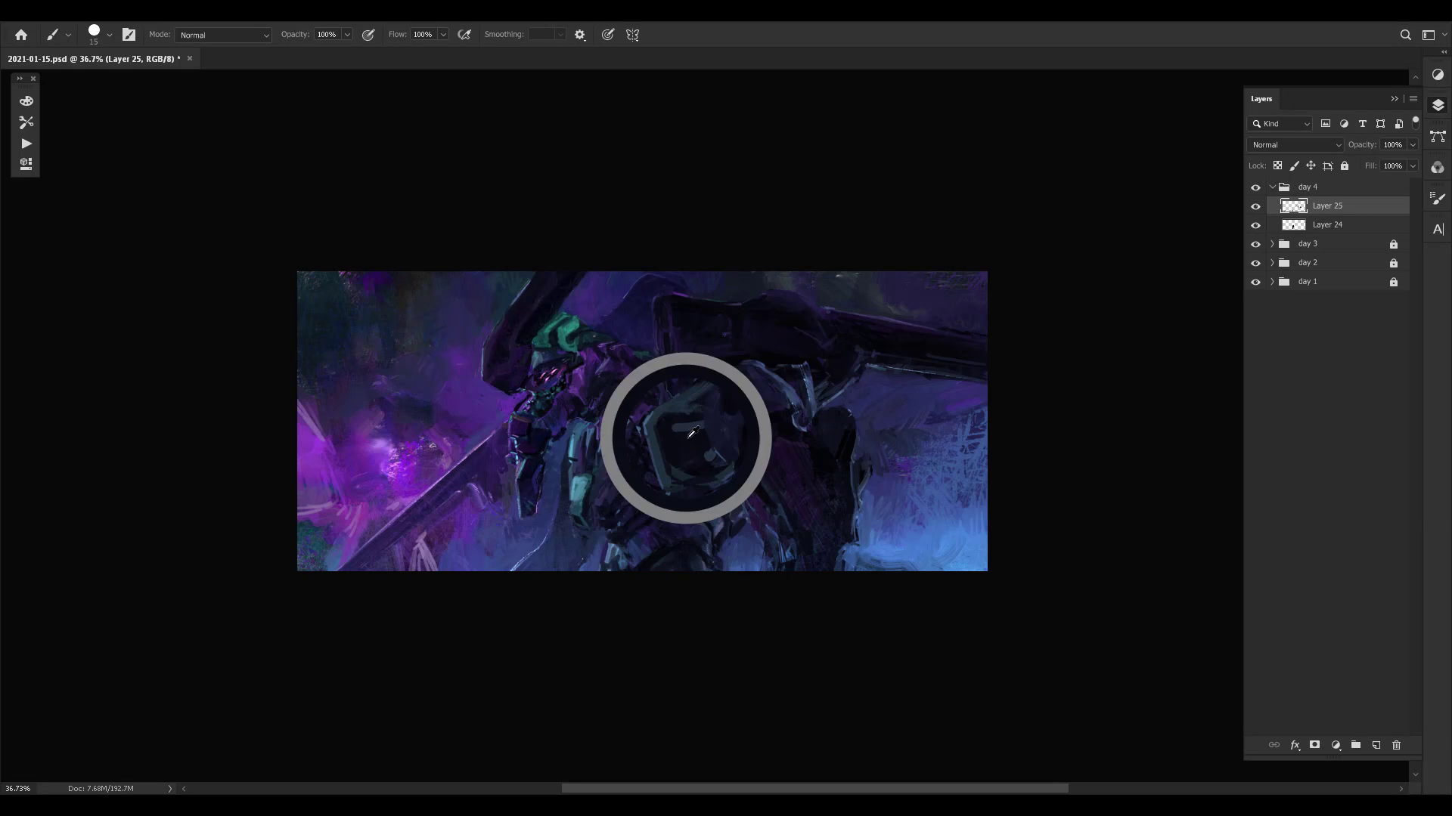
left_click(694, 411, "alt")
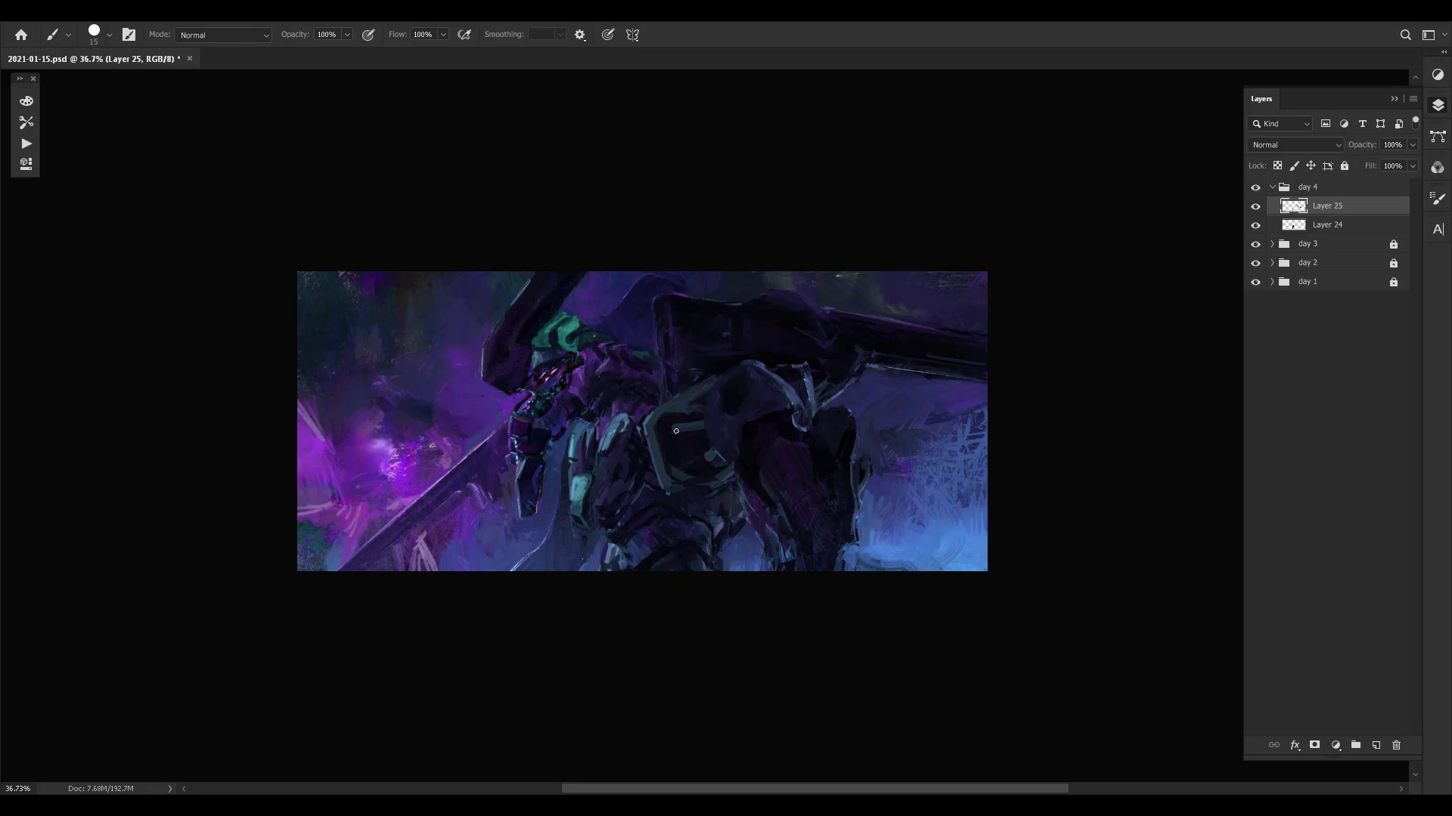
left_click(702, 403, "alt")
left_click(696, 418, "alt")
left_click(650, 412, "alt")
- Paint over the light teal chest plate with sampled colours, reducing the brush to 10 px
left_click(589, 451, "alt")
left_click(589, 437, "alt")
left_click(595, 438, "alt")
key("bracketleft")
left_click(587, 416, "alt")
- Sample background purples and retouch the blade's upper edge near the hand with a smaller brush, checking the mirrored canvas
left_click(510, 549, "alt")
left_click(430, 545, "alt")
left_click(495, 432, "alt")
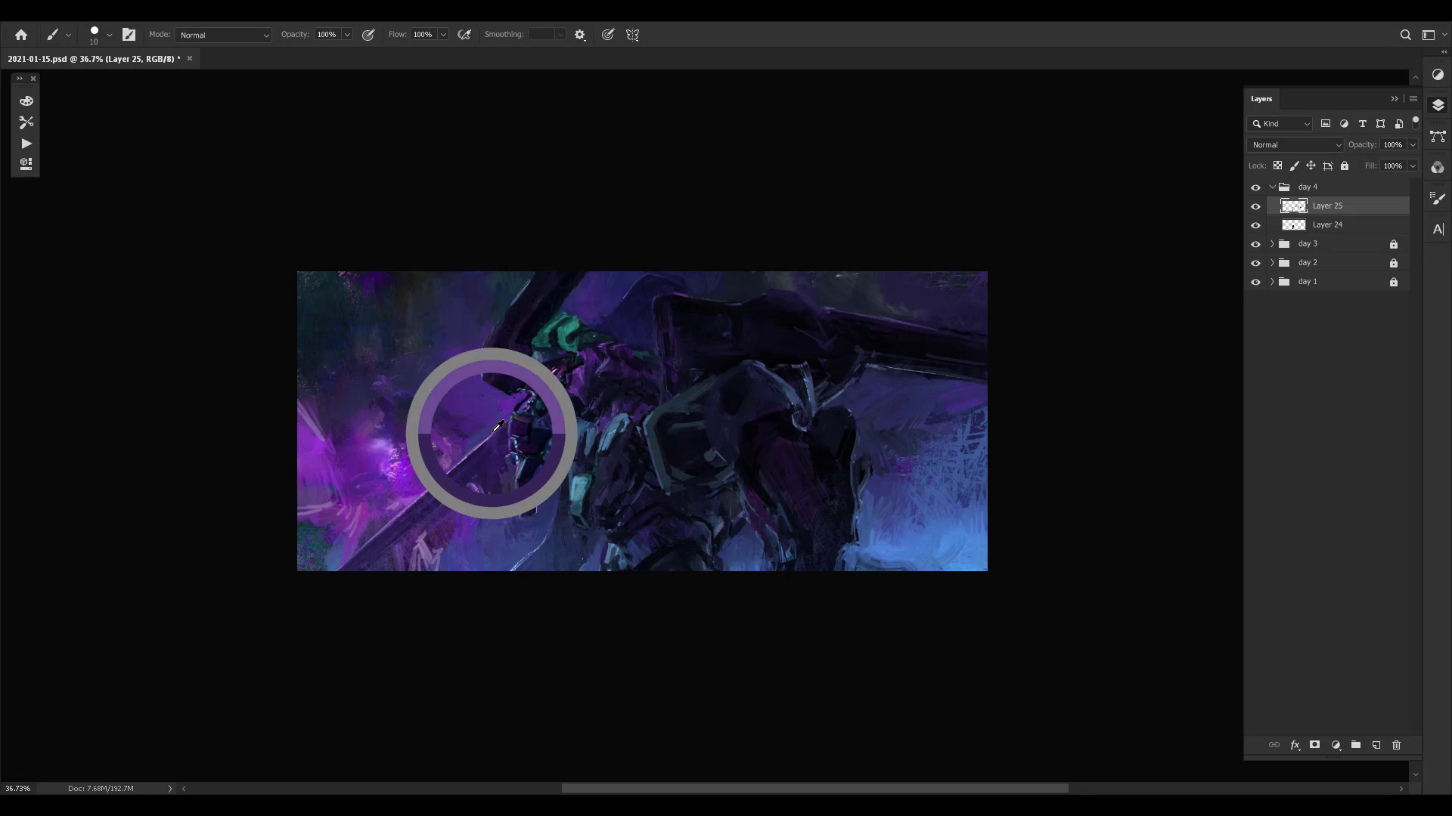
key("ctrl+shift+h")
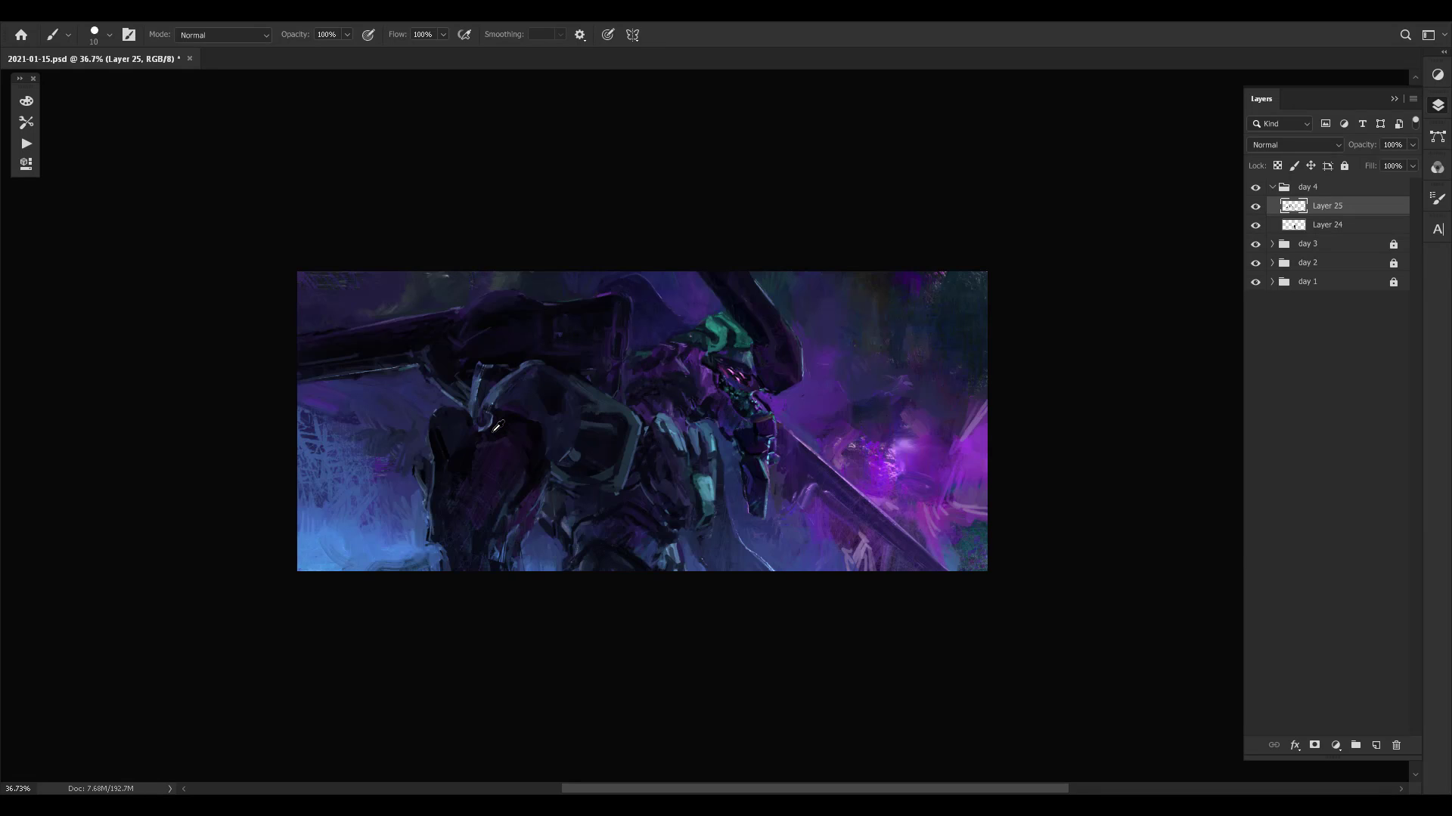
mouse_move(893, 449)
left_mouse_down()
mouse_move(933, 441)
mouse_move(869, 414)
left_mouse_up()
key("ctrl+shift+h")
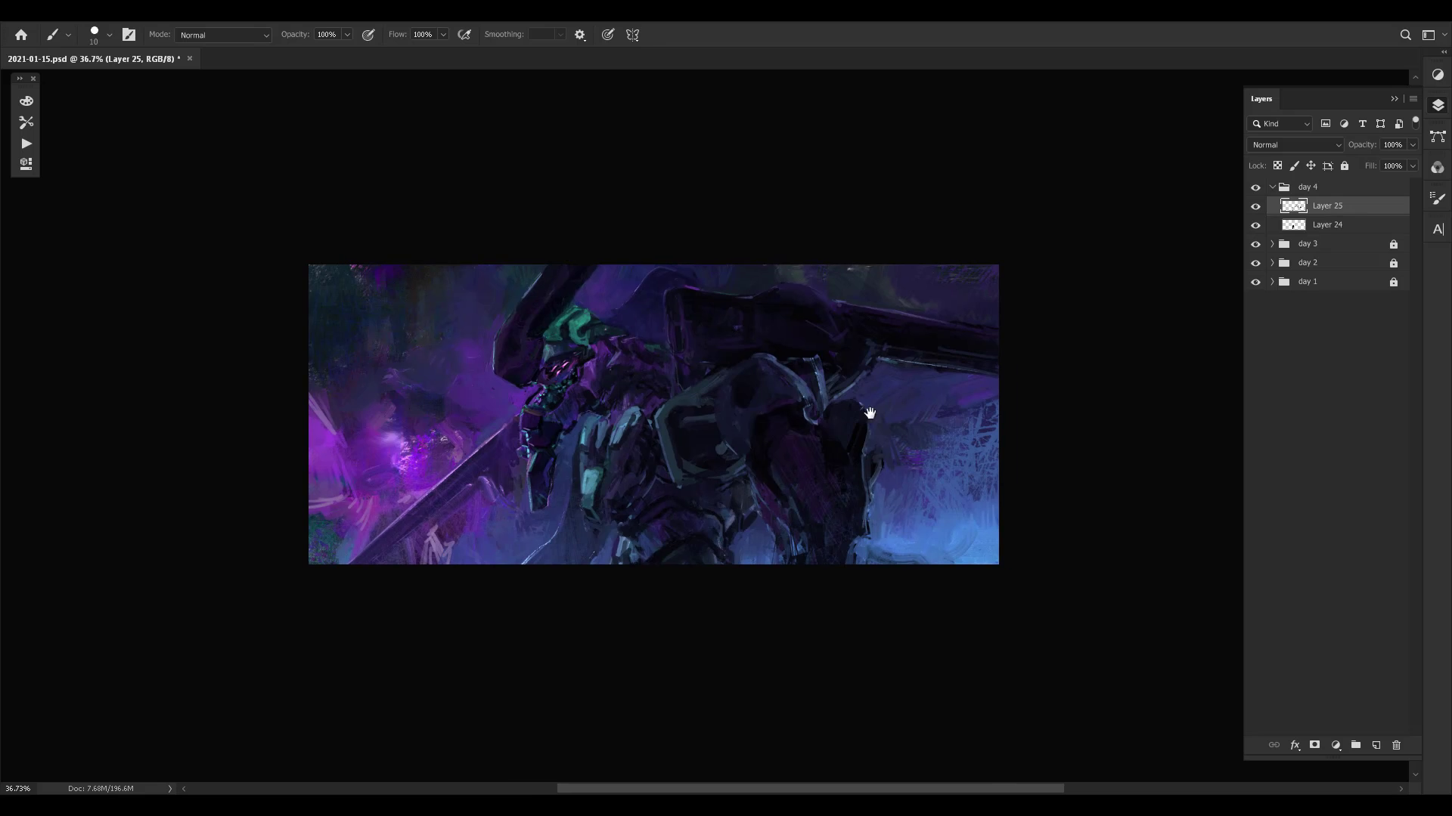
left_click(502, 424, "alt")
key("bracketleft")
key("bracketleft")
left_click_drag(505, 426, 519, 413)
- Repaint the background edge around the cannon's front end with sampled colours and check the composition mirrored
left_click(667, 325, "alt")
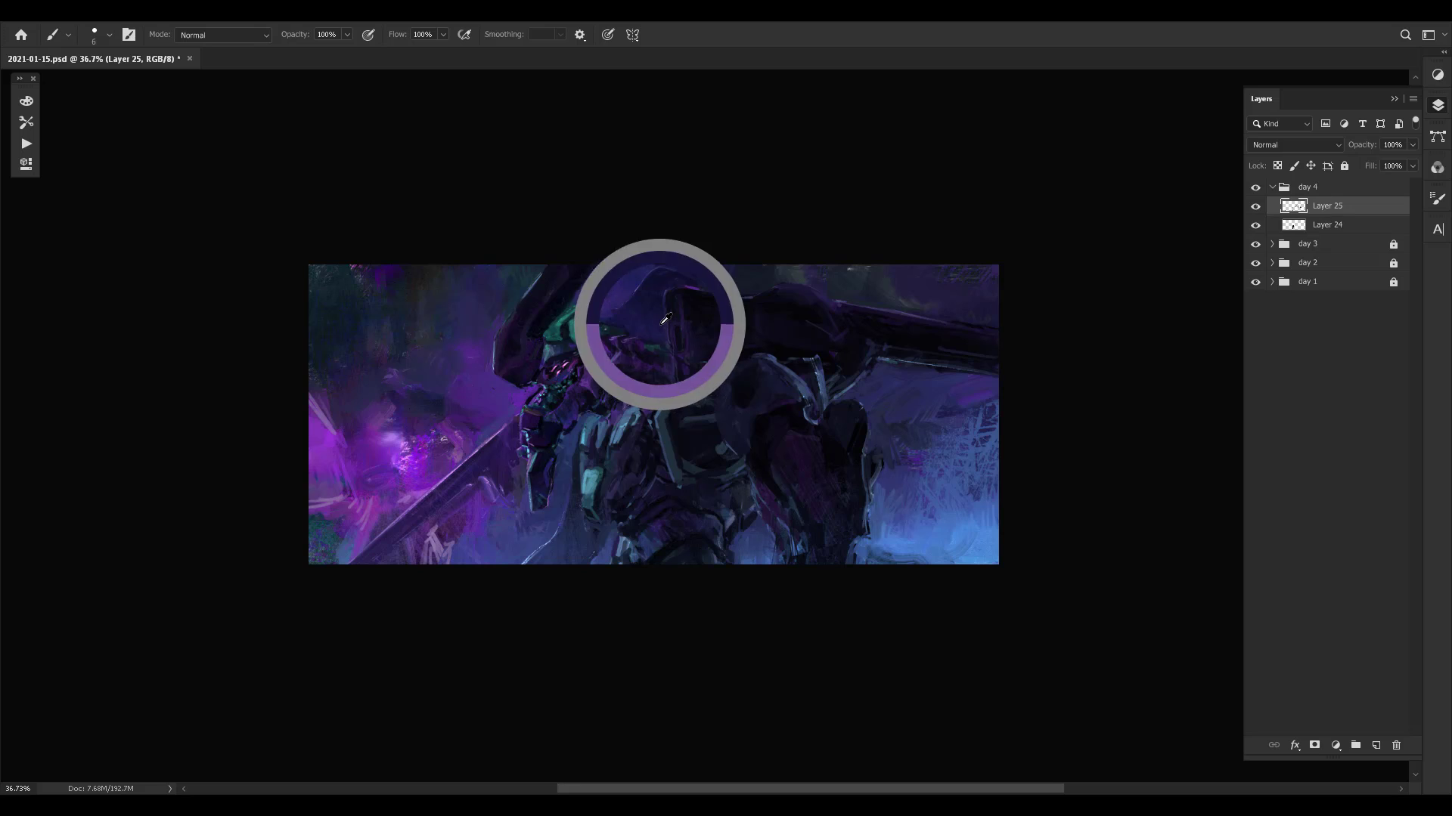
left_click(735, 283, "alt")
left_click(680, 292, "alt")
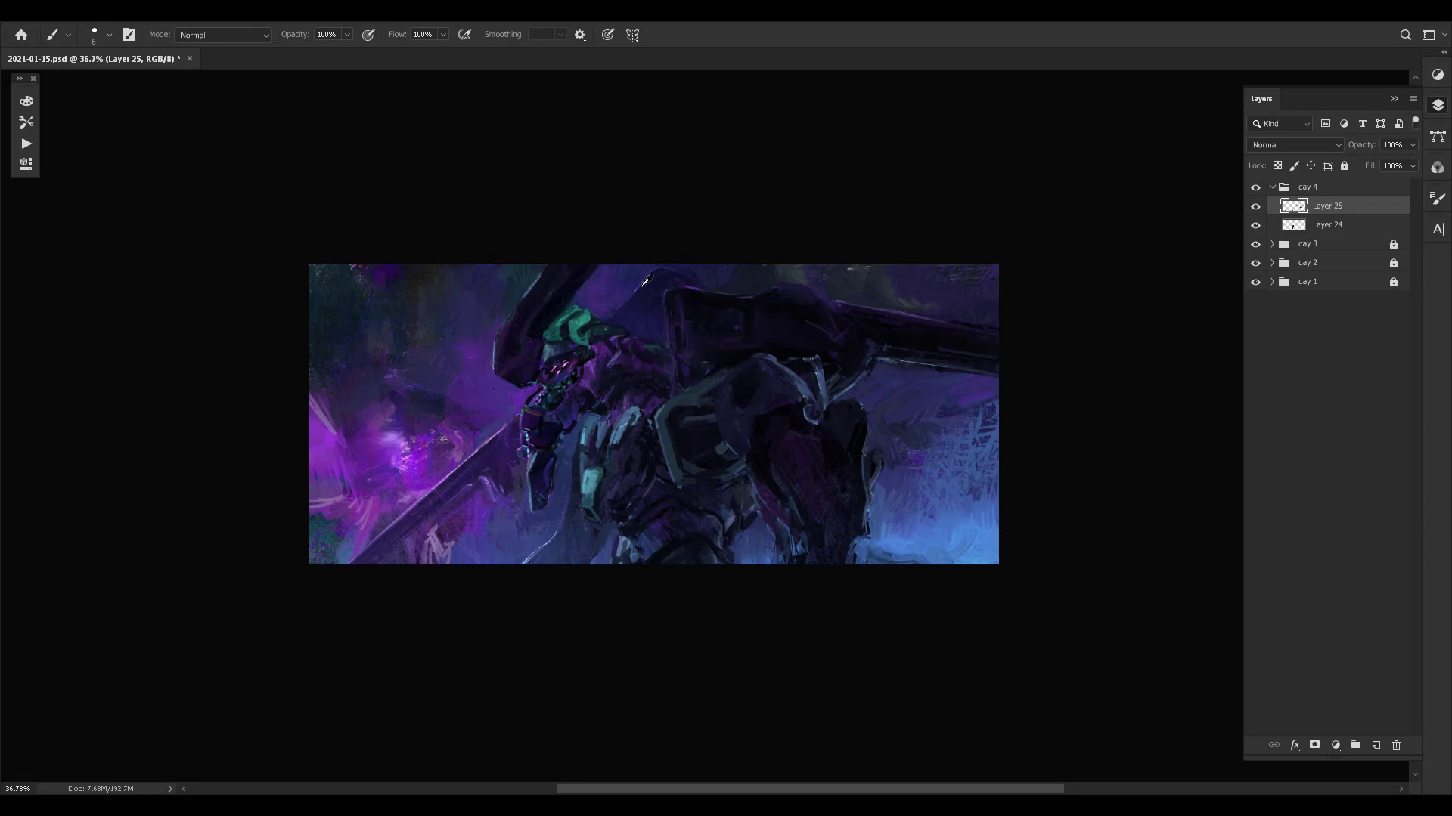
left_click(424, 462, "alt")
key("ctrl+shift+h")
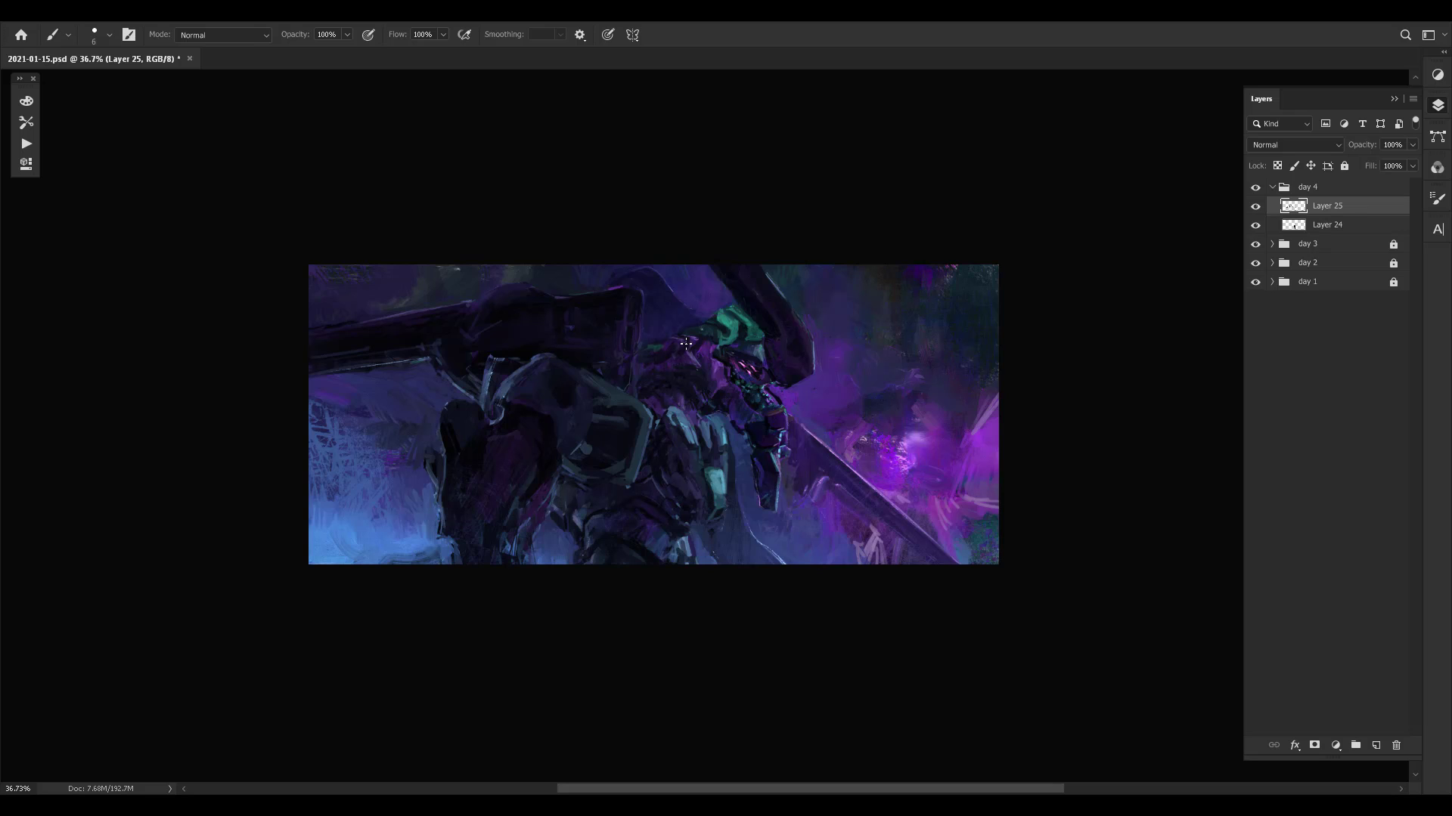
key("ctrl+shift+h")
left_click(832, 523, "alt")
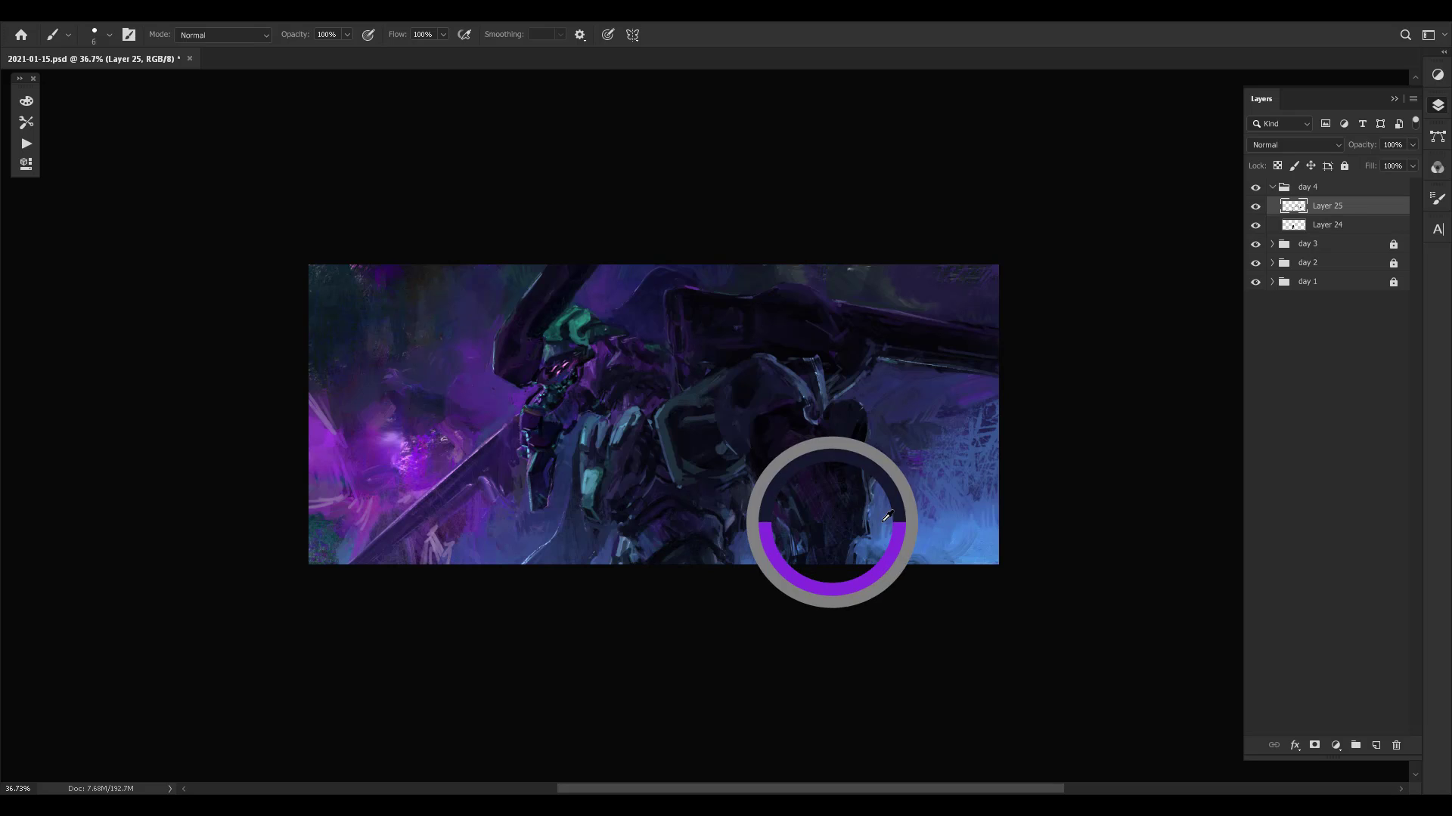
- Refine the purple shoulder armour and its rear edge beneath the cannon using sampled colours
left_click(666, 369, "alt")
left_click_drag(662, 364, 588, 365)
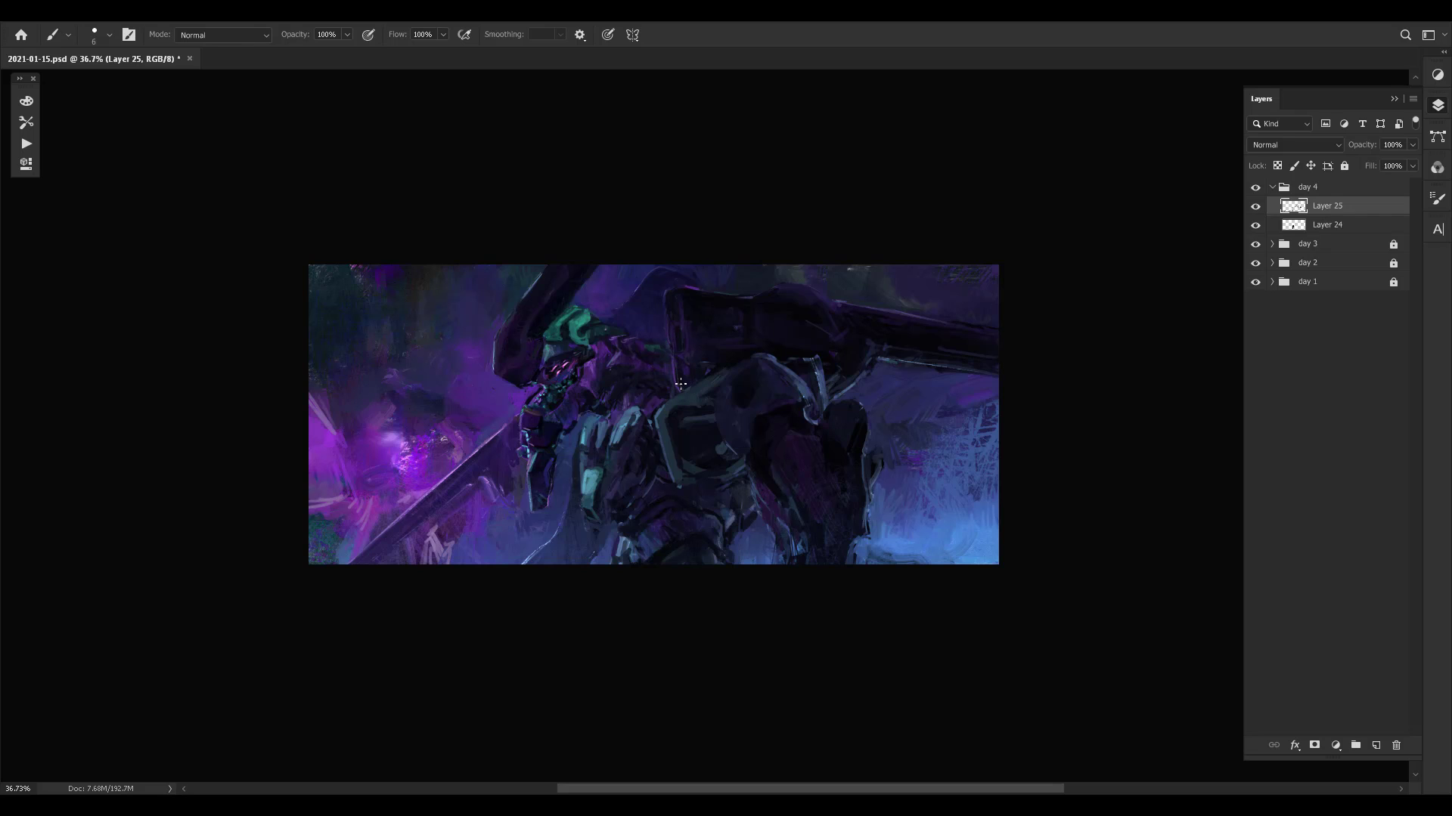
left_click(666, 375, "alt")
left_click(667, 388, "alt")
left_click(663, 407, "alt")
left_click(660, 410, "alt")
- Touch up the upper edge of the large central armour plate below the cannon with sampled dark blue
left_click(722, 374, "alt")
left_click(734, 372, "alt")
left_click(712, 378, "alt")
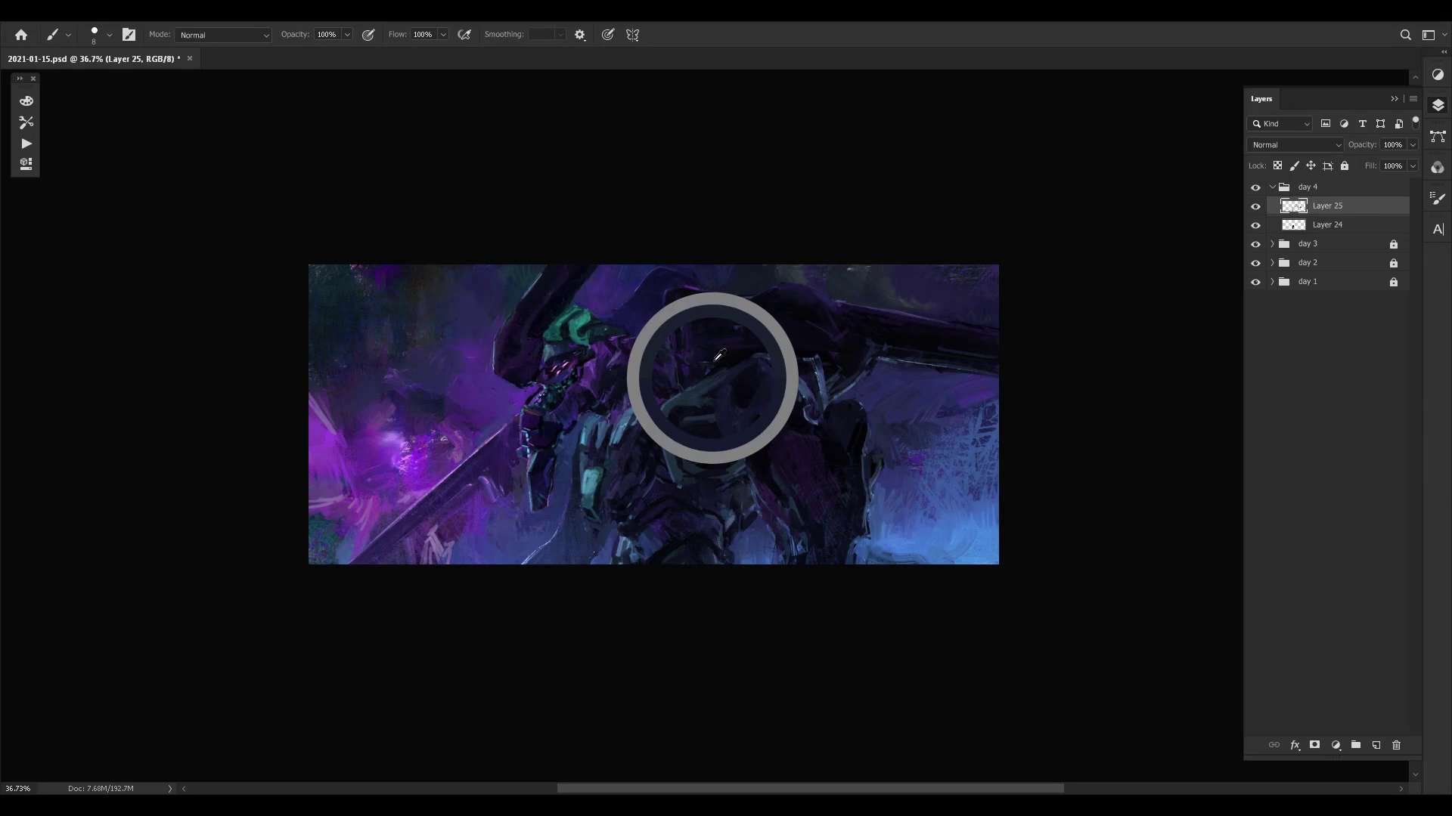
left_click(716, 393, "alt")
- Sample nearby tones and repaint the tops and gap of the light teal chest plates
left_click(626, 431, "alt")
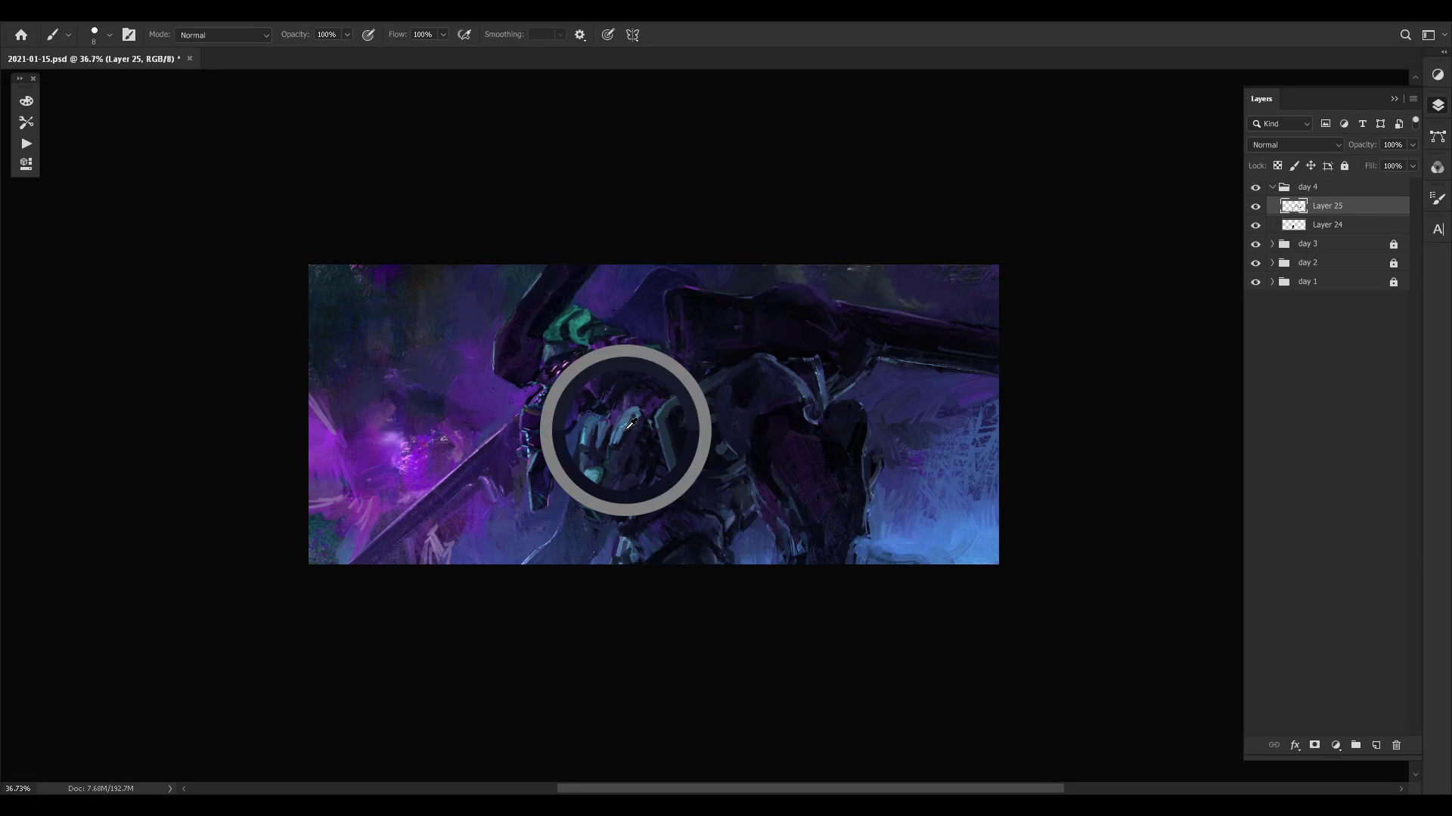
left_click(609, 447, "alt")
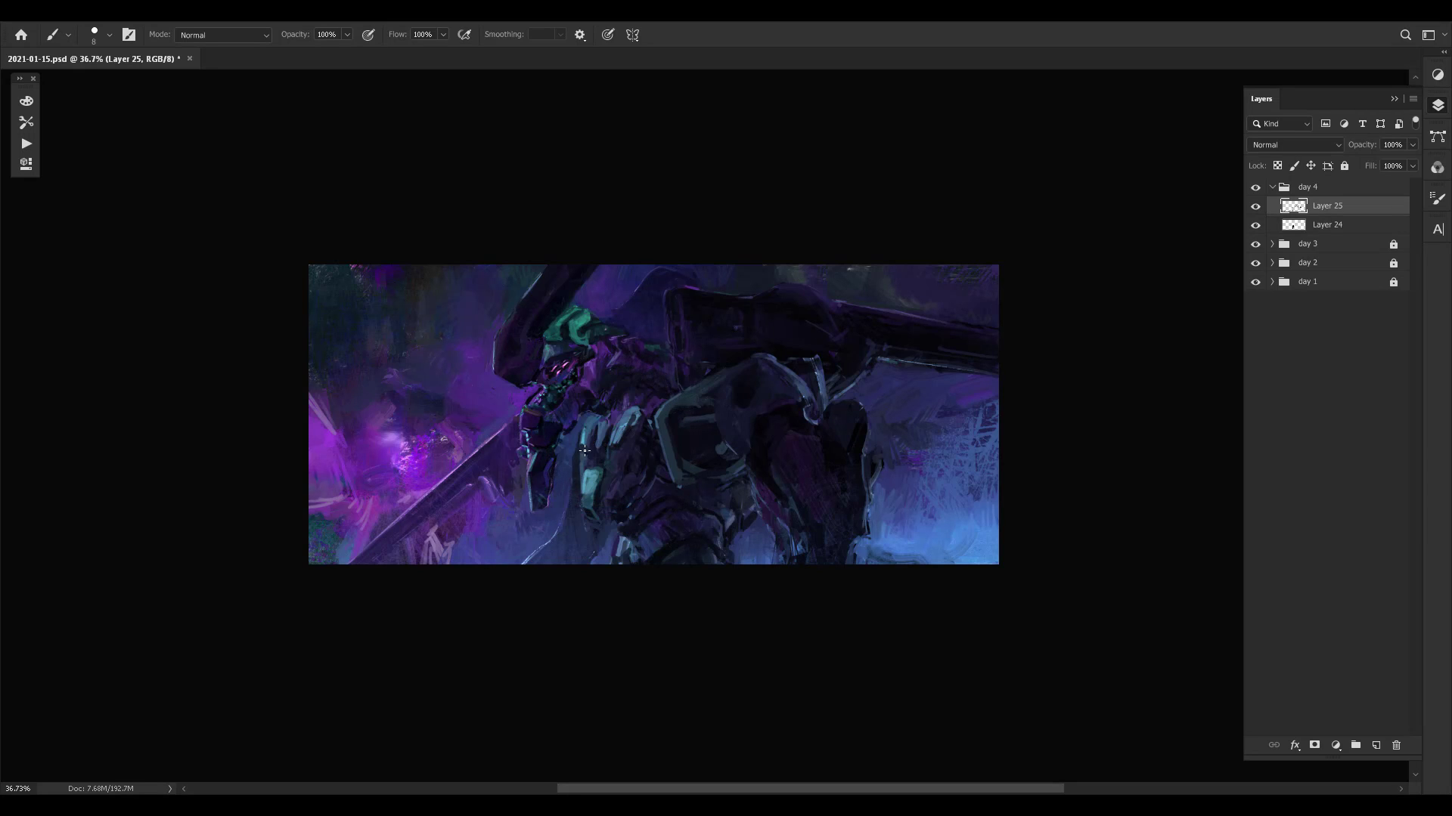
left_click(612, 447, "alt")
left_click(606, 441, "alt")
left_click(616, 436, "alt")
left_click(630, 421, "alt")
left_click(627, 427, "alt")
left_click(632, 412, "alt")
- Retouch the area beneath the head and the edges of the forearm with sampled colours
left_click(587, 406, "alt")
left_click(586, 400, "alt")
left_click(590, 380, "alt")
left_click(521, 454, "alt")
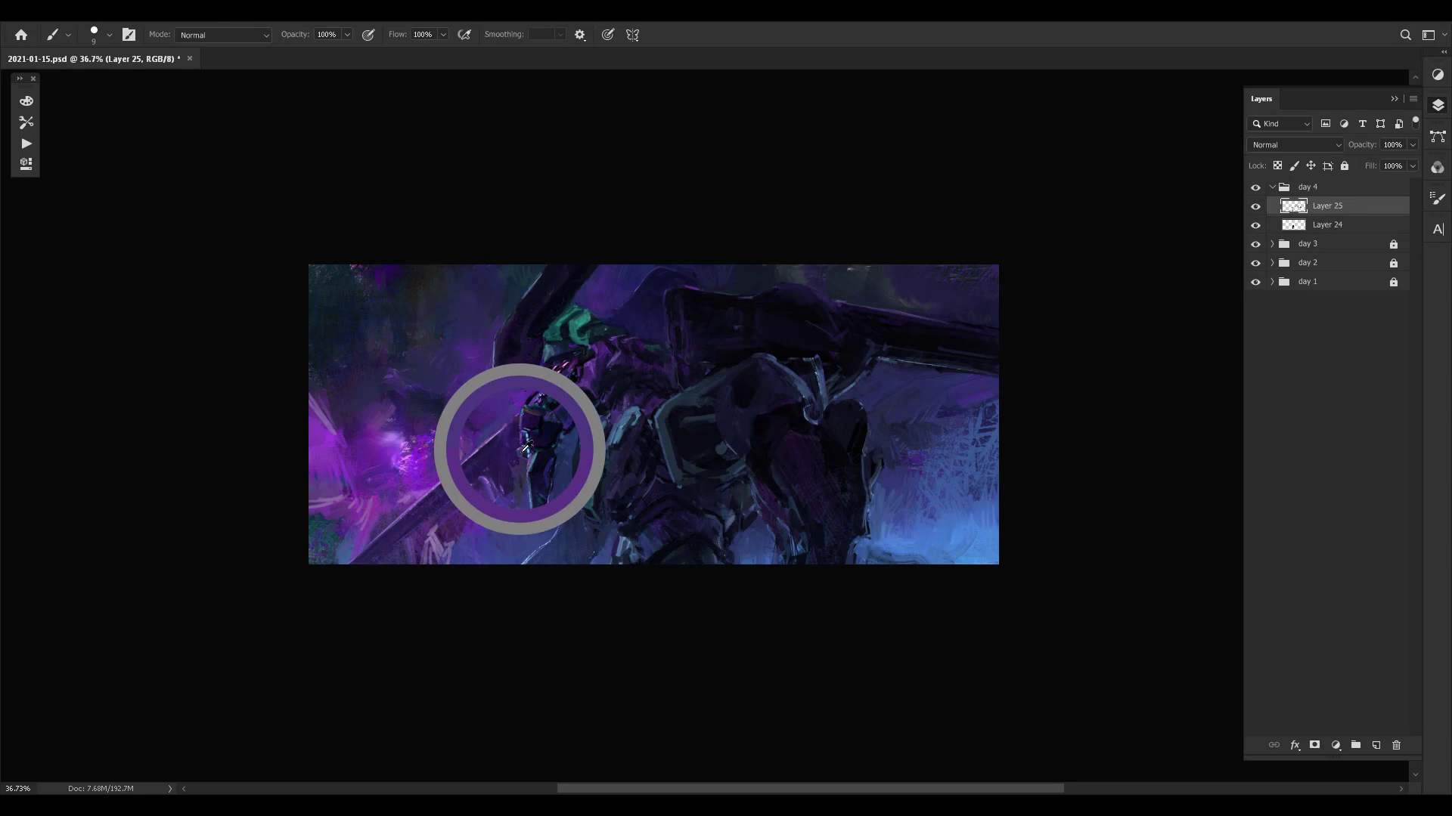
left_click(539, 454, "alt")
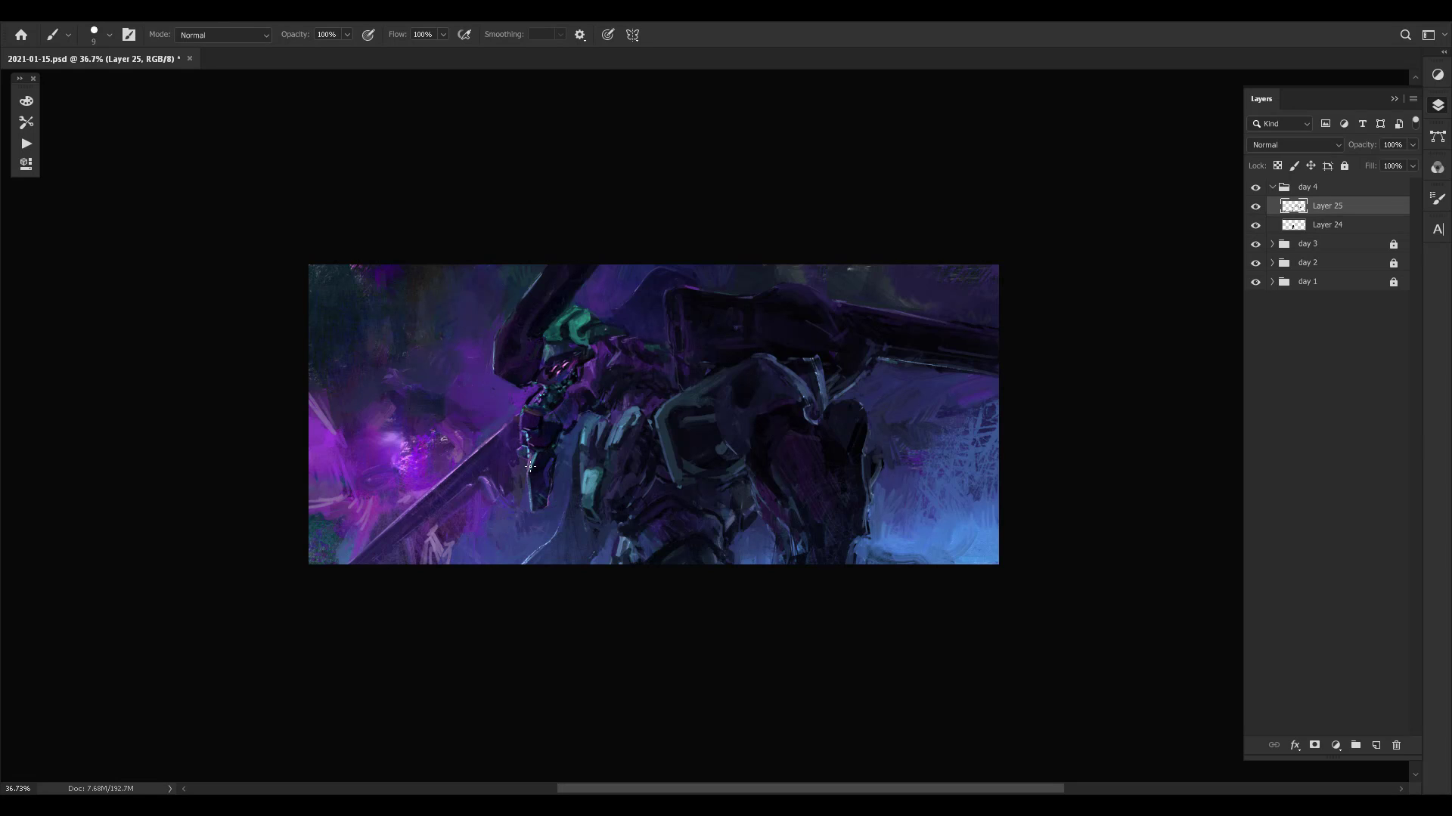
left_click(539, 447, "alt")
- Enlarge the brush to 15 px and repaint the edge of the dark form above the green helmet
left_click(572, 312, "alt")
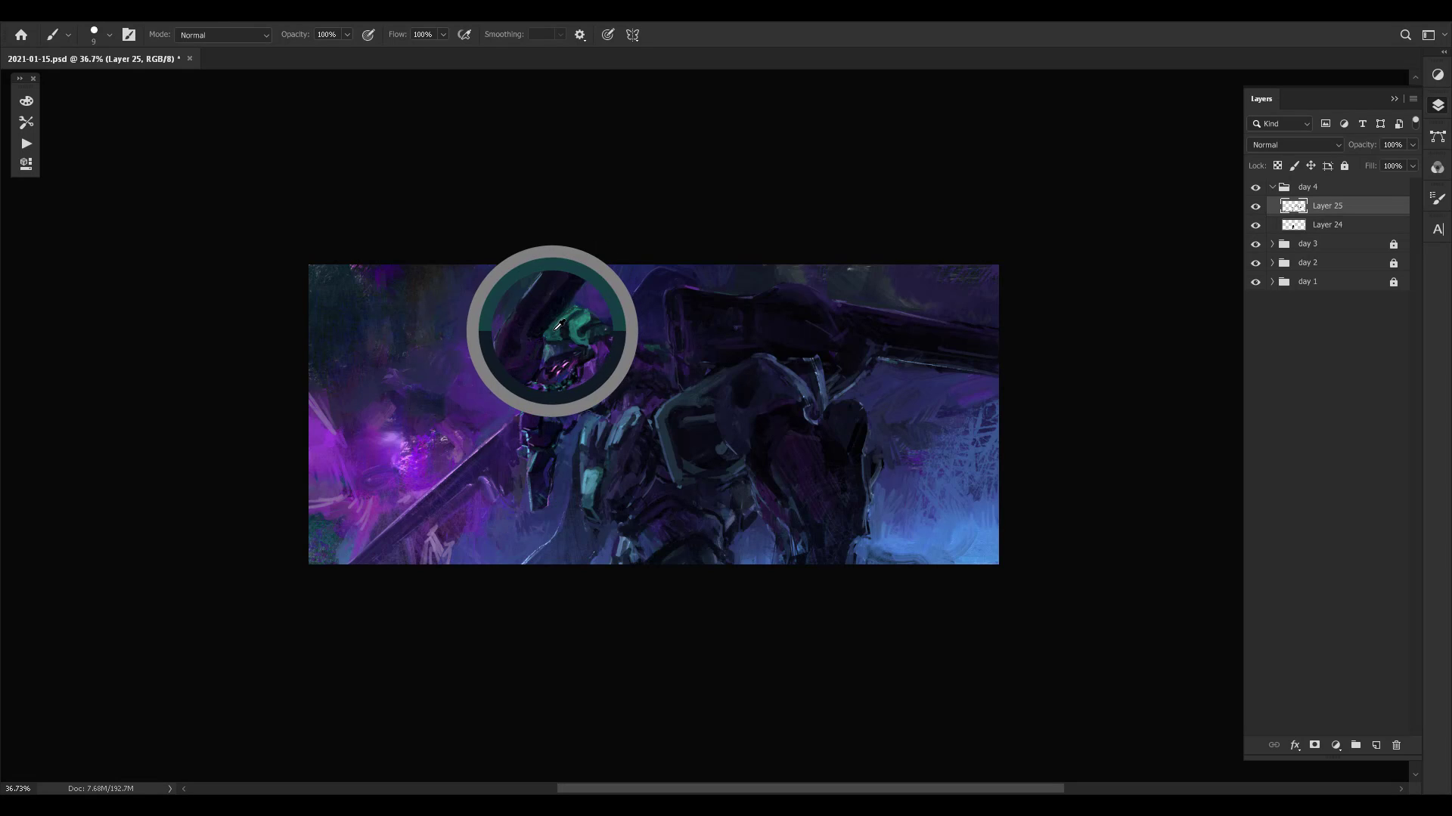
left_click(592, 286, "alt")
key("bracketright")
key("bracketright")
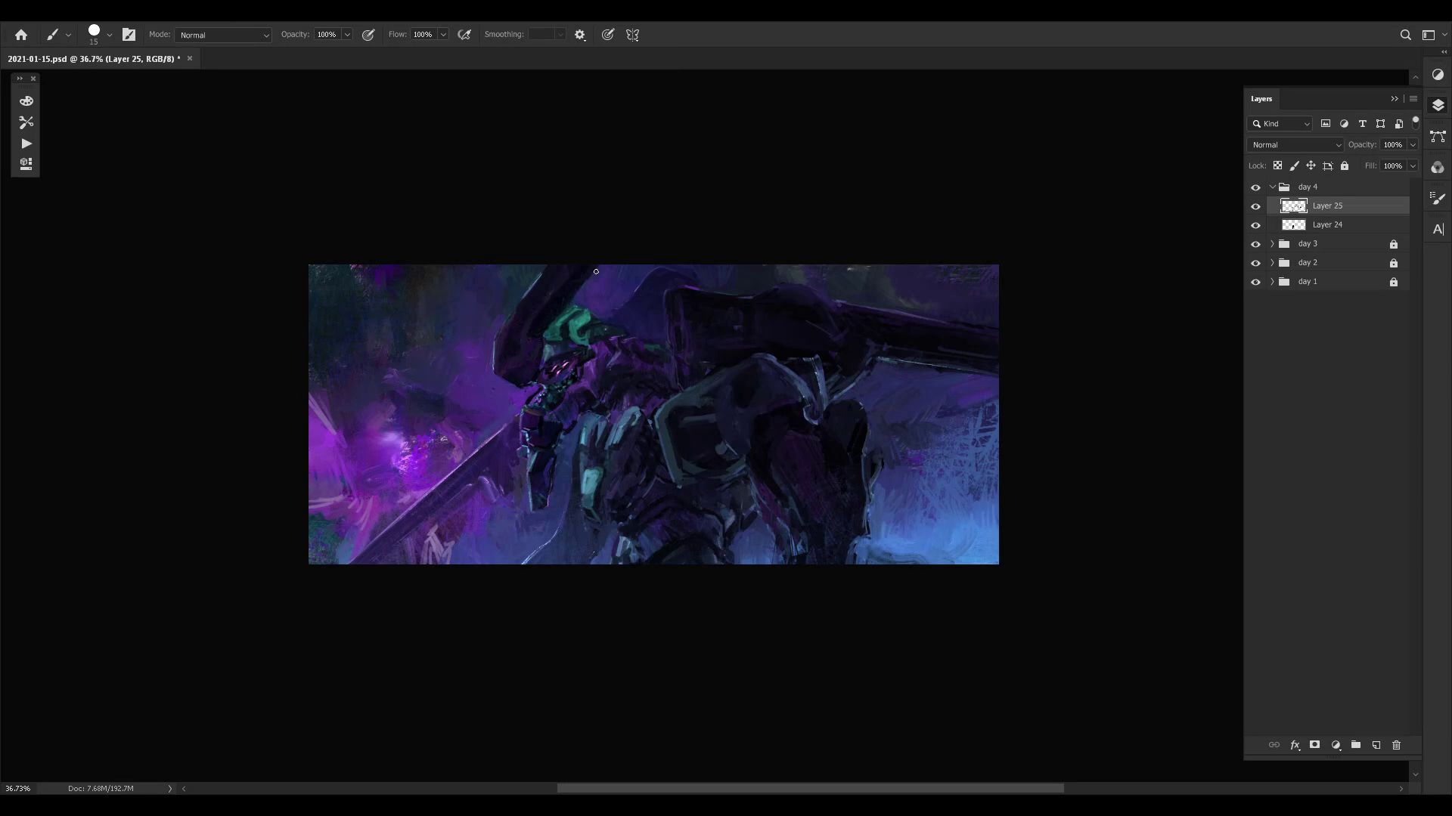
left_click(583, 280, "alt")
left_click(559, 286, "alt")
- Retouch the background around the rear leg and the joint under the cannon, enlarging the brush to 20 px
left_click(878, 517, "alt")
left_click(762, 558, "alt")
left_click(893, 443, "alt")
key("bracketright")
left_click(822, 365, "alt")
- Sample dark blue and paint over the central armour plate with a 15 px brush, checking the mirrored canvas
left_click(739, 443, "alt")
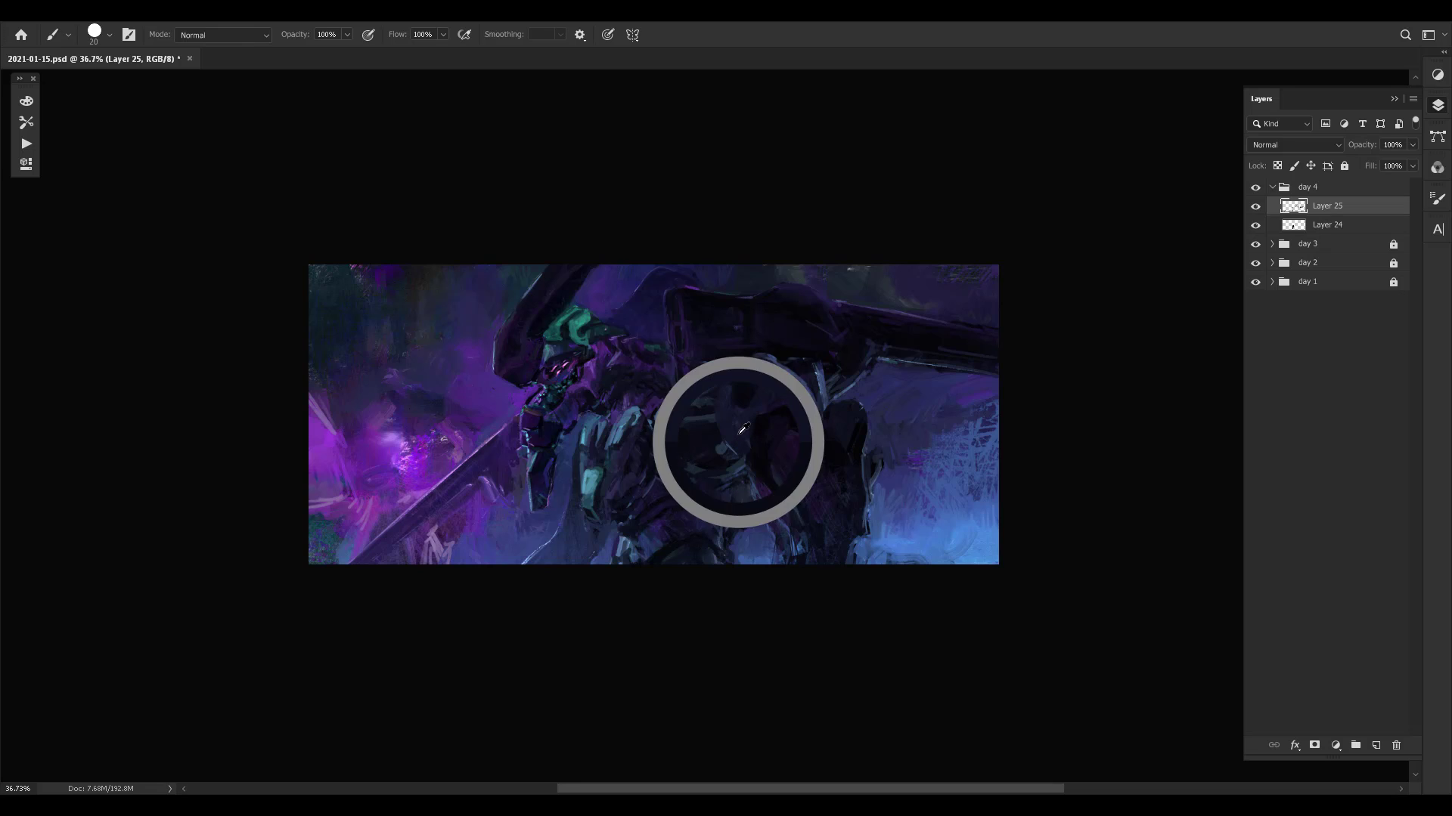
key("bracketleft")
key("bracketright")
key("bracketright")
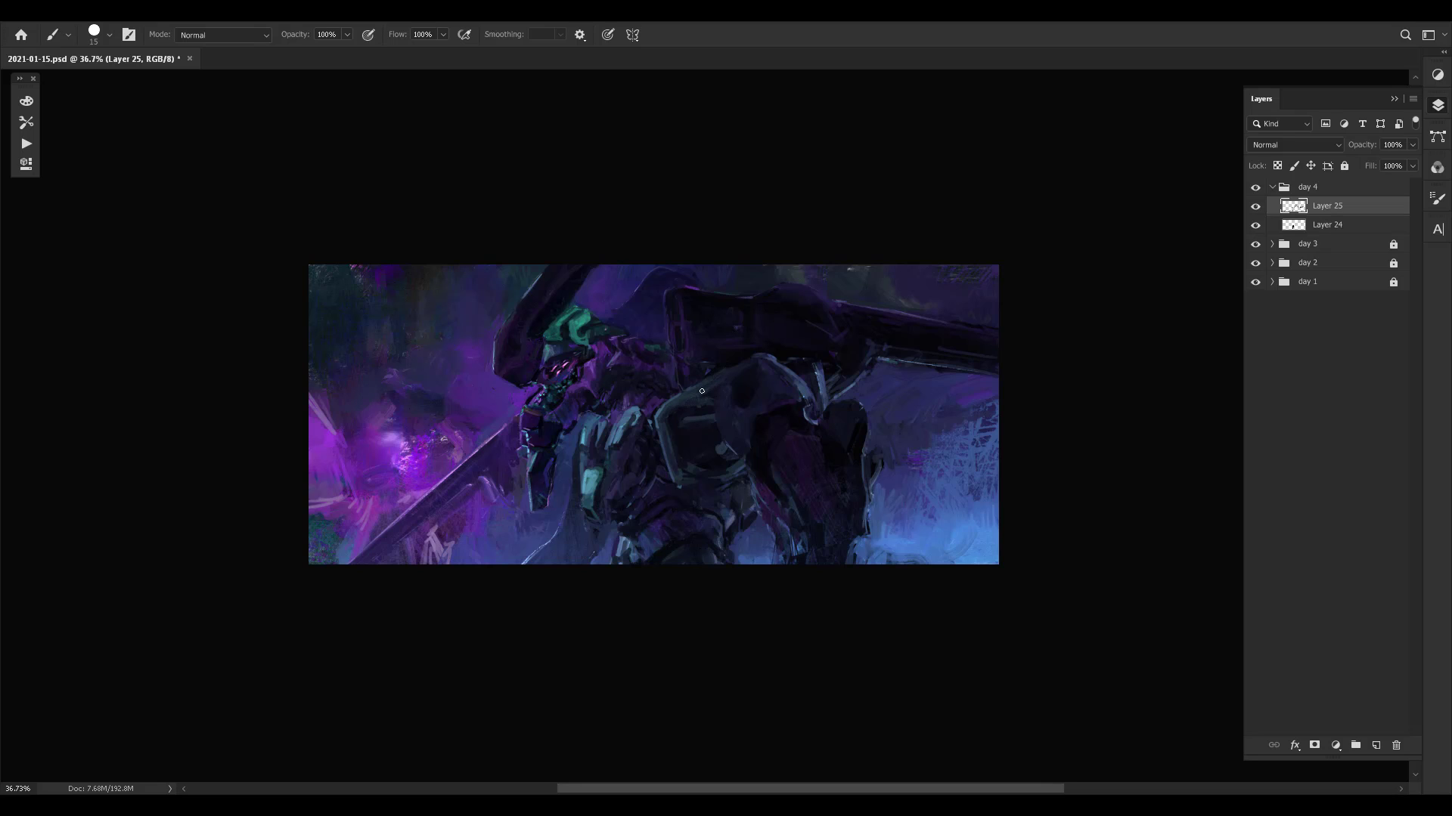
key("ctrl+shift+h")
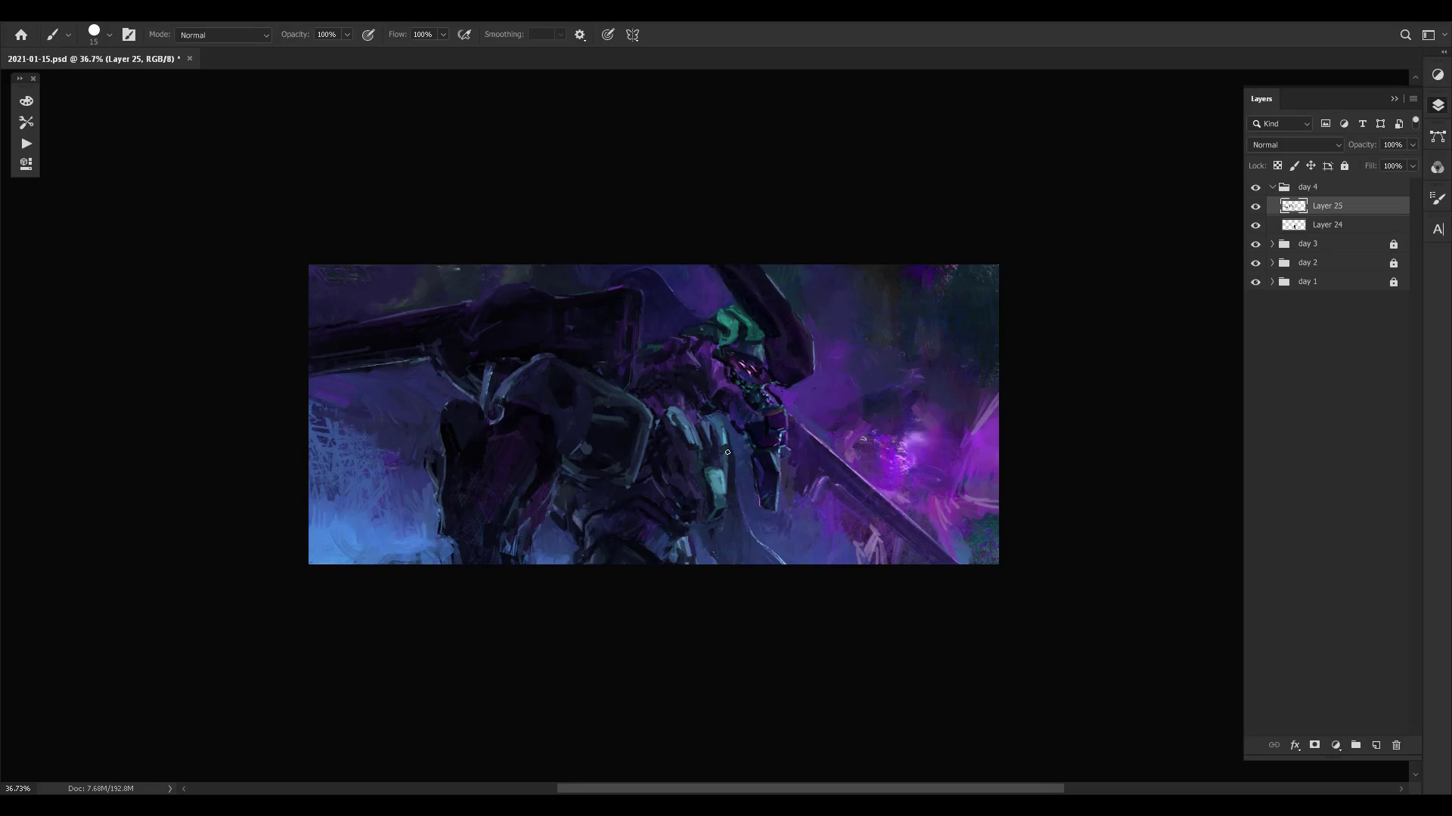
key("ctrl+shift+h")
scroll(840, 415, "right", 3)
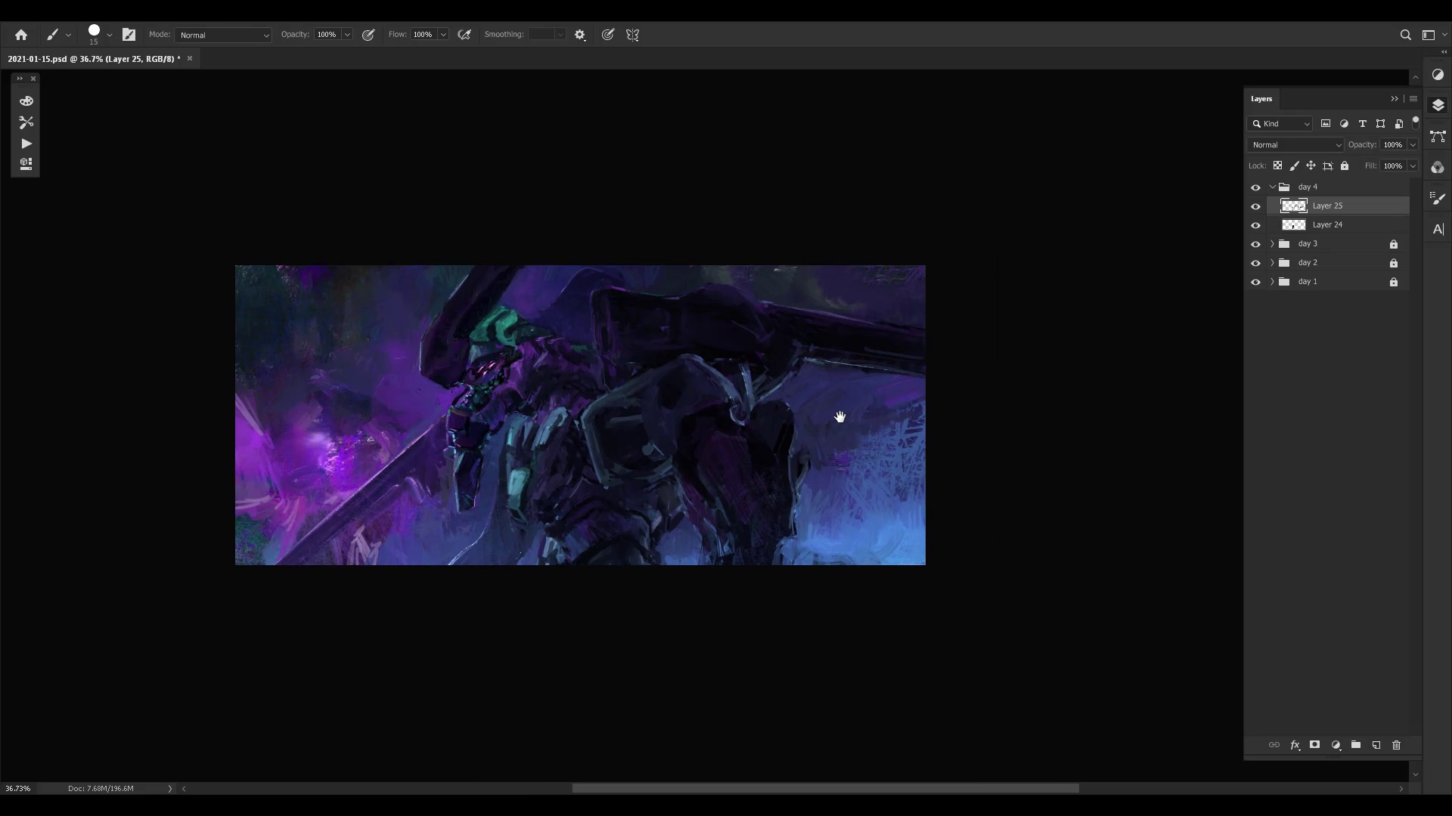
- Reduce the brush to 10 px and repaint the top and side of the rounded chest plate with sampled colours
key("bracketleft")
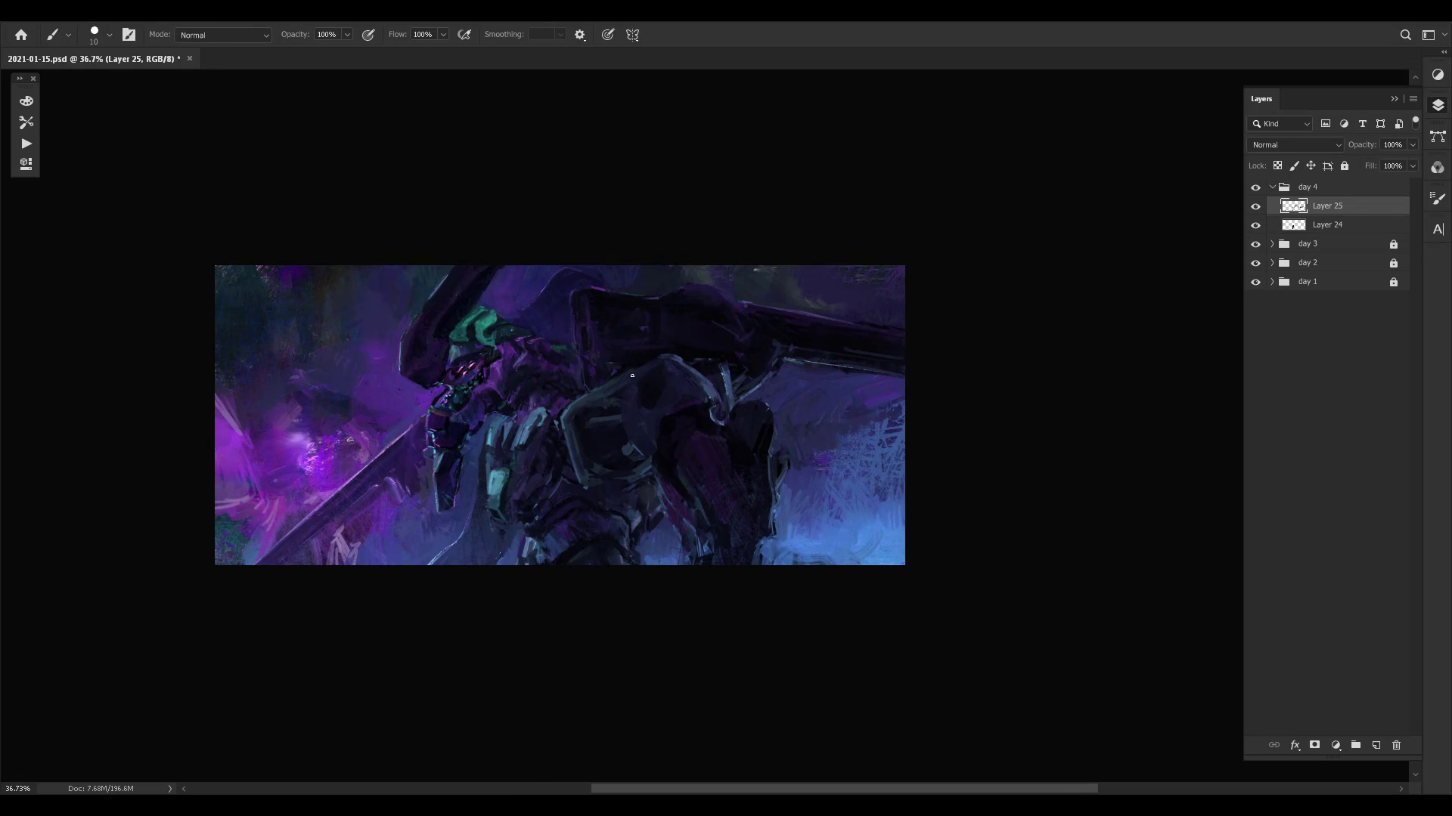
left_click(581, 399, "alt")
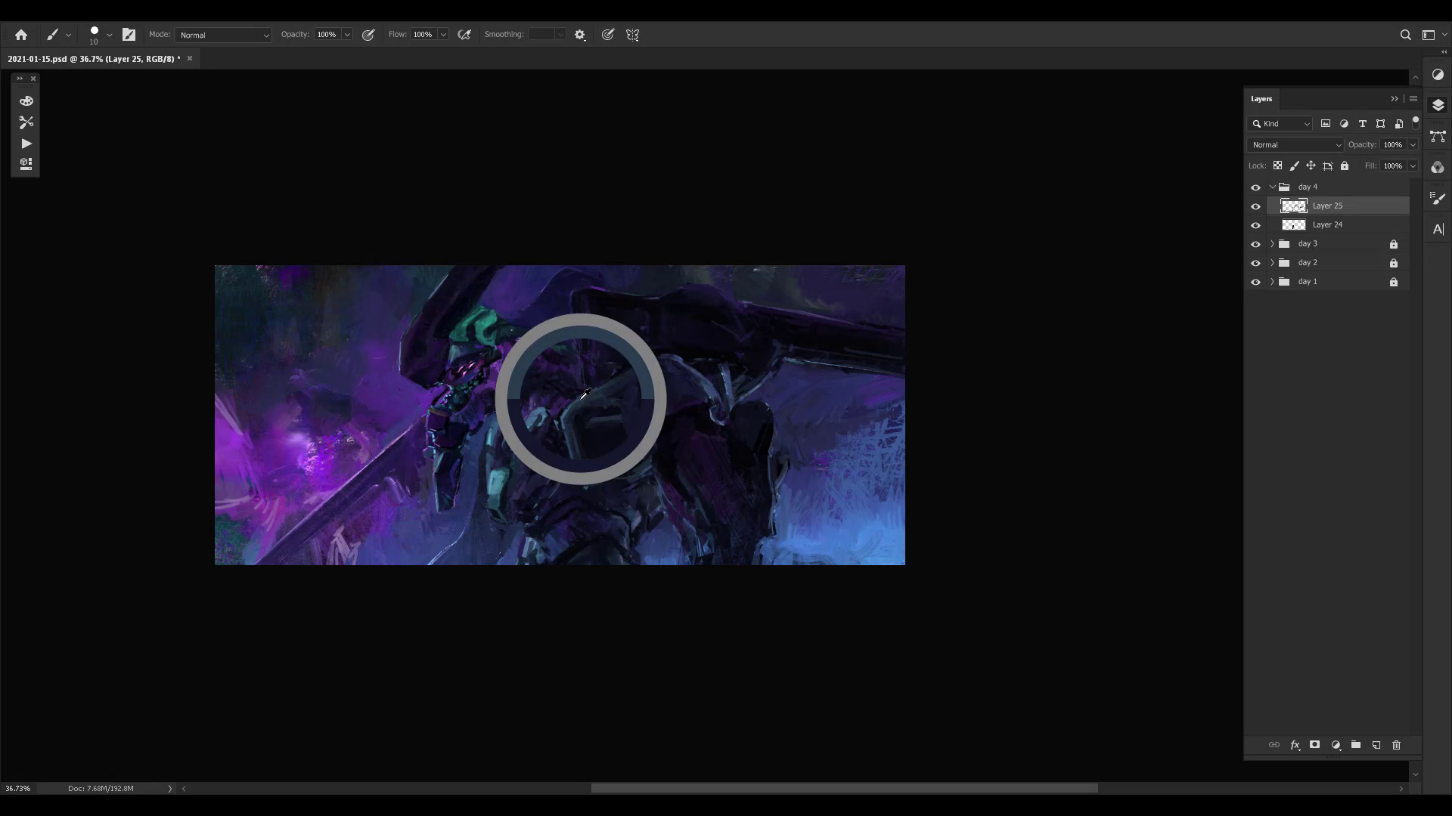
left_click(541, 420, "alt")
left_click(537, 414, "alt")
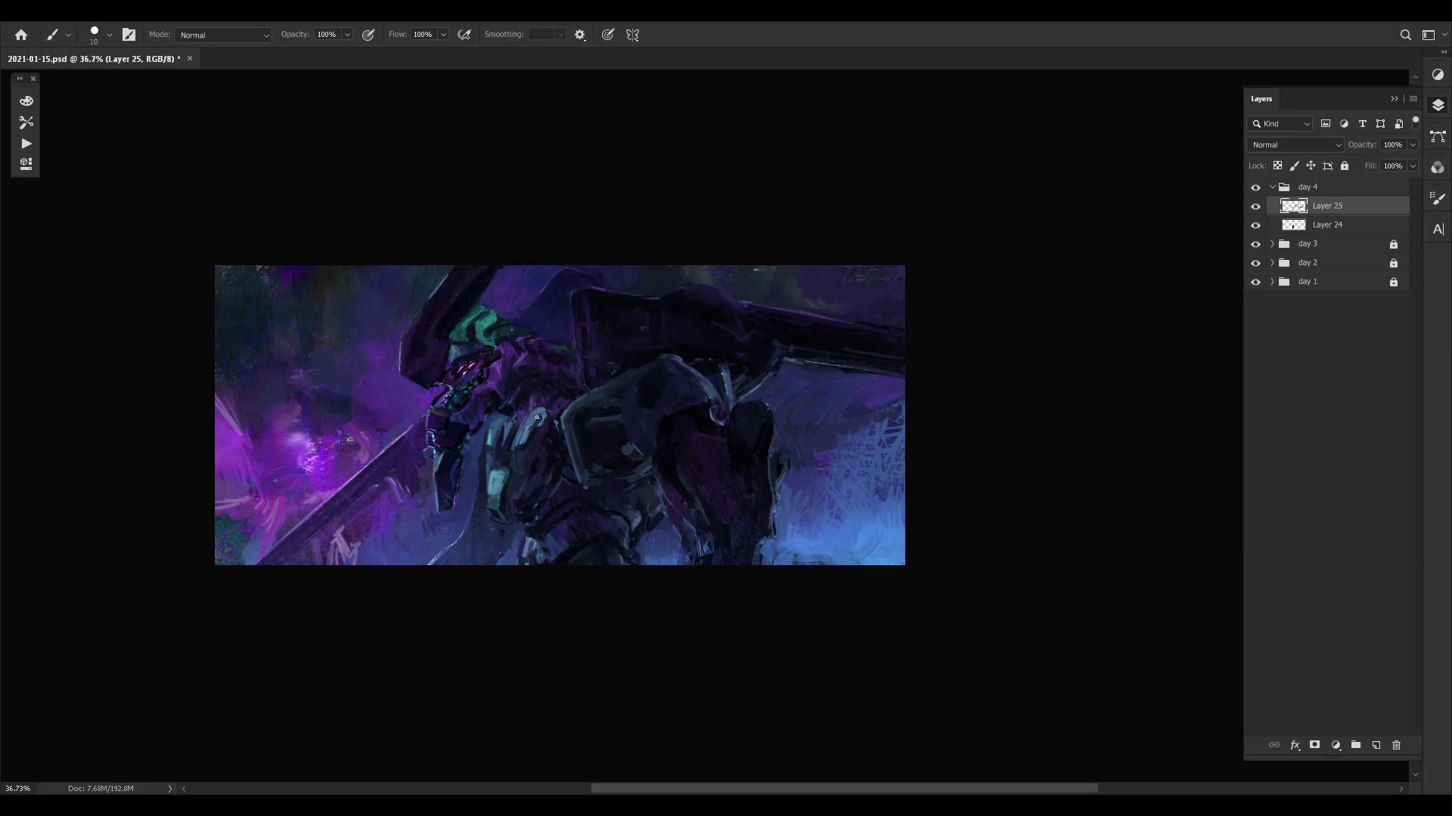
left_click(540, 424, "alt")
left_click(539, 413, "alt")
left_click(538, 428, "alt")
left_click(534, 468, "alt")
- Repaint the lower tip and rear edge of the teal chest plate, adjusting the brush size
left_click(495, 518, "alt")
left_click(493, 514, "alt")
key("bracketright")
key("bracketleft")
left_click(504, 522, "alt")
left_click(504, 491, "alt")
- Sample teal and blue tones and paint a stroke across the middle of the teal chest plate
left_click(451, 409, "alt")
left_click(489, 477)
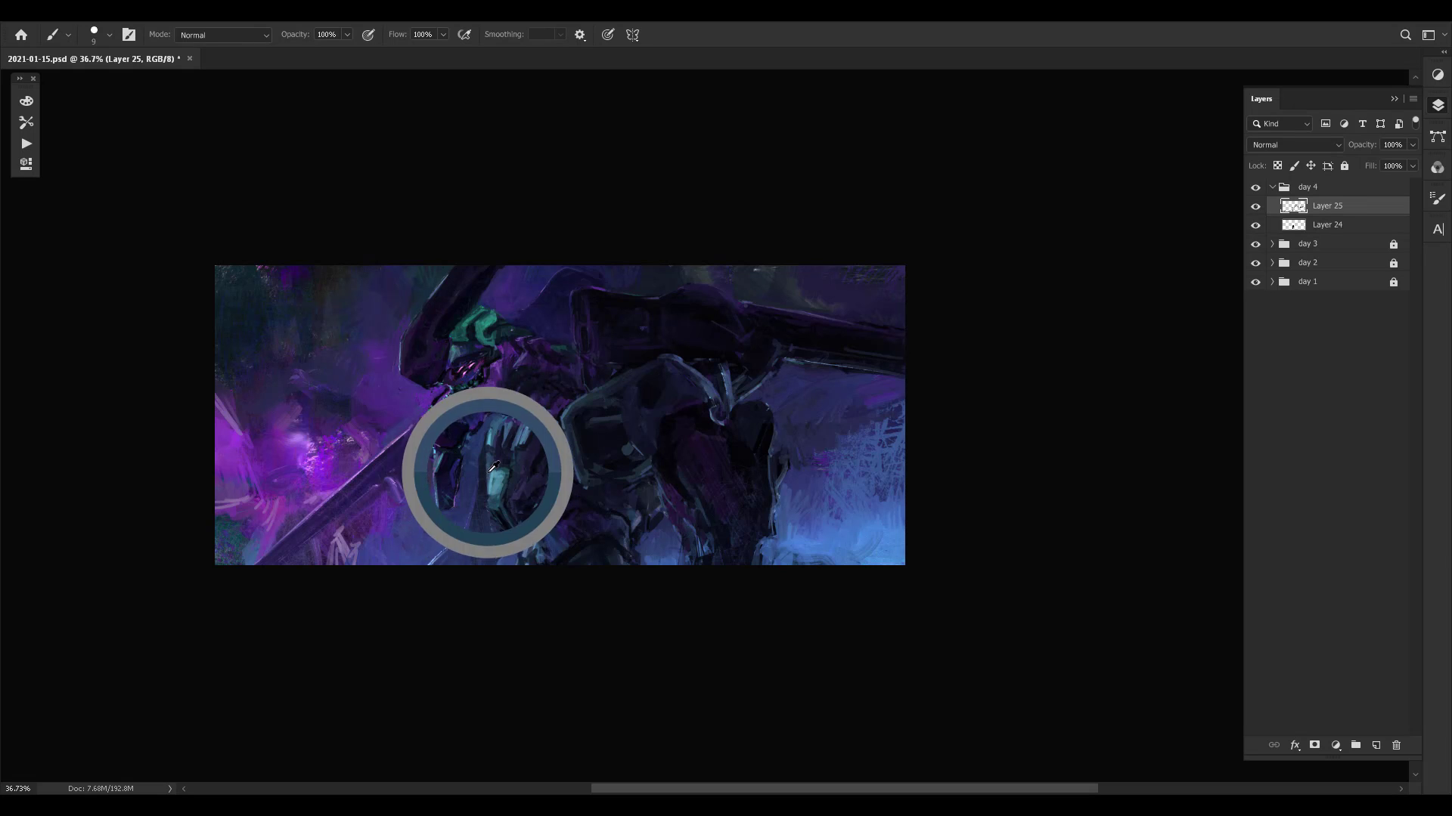
left_click(493, 474)
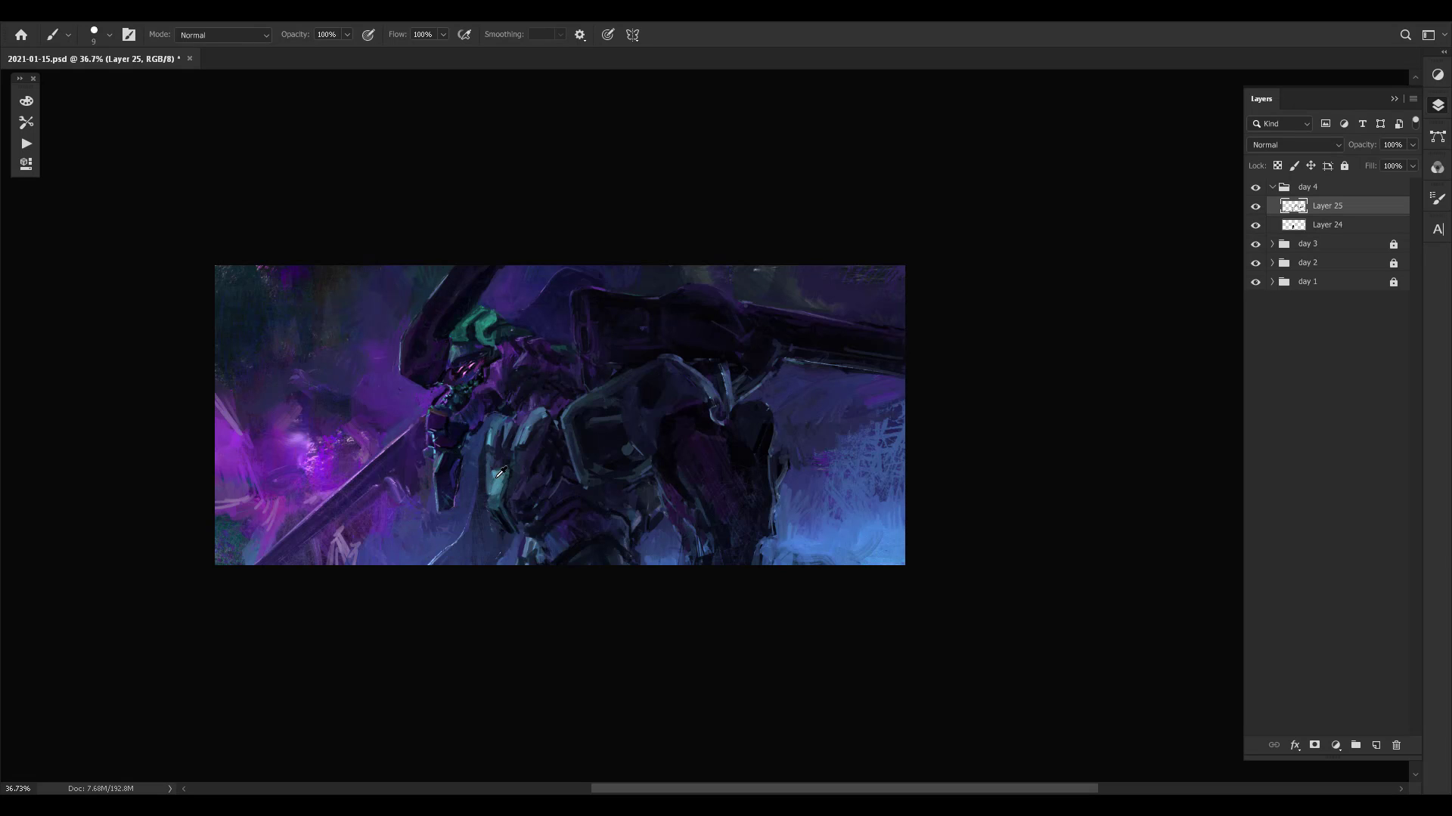
mouse_move(490, 480)
left_mouse_down()
mouse_move(499, 519)
mouse_move(508, 481)
left_mouse_up()
- Set the brush to 15 px and paint sampled blues into the background below the forearm and blade
key("bracketright")
left_click(449, 543, "alt")
left_click(722, 523, "alt")
key("bracketright")
key("bracketleft")
left_click(457, 519, "alt")
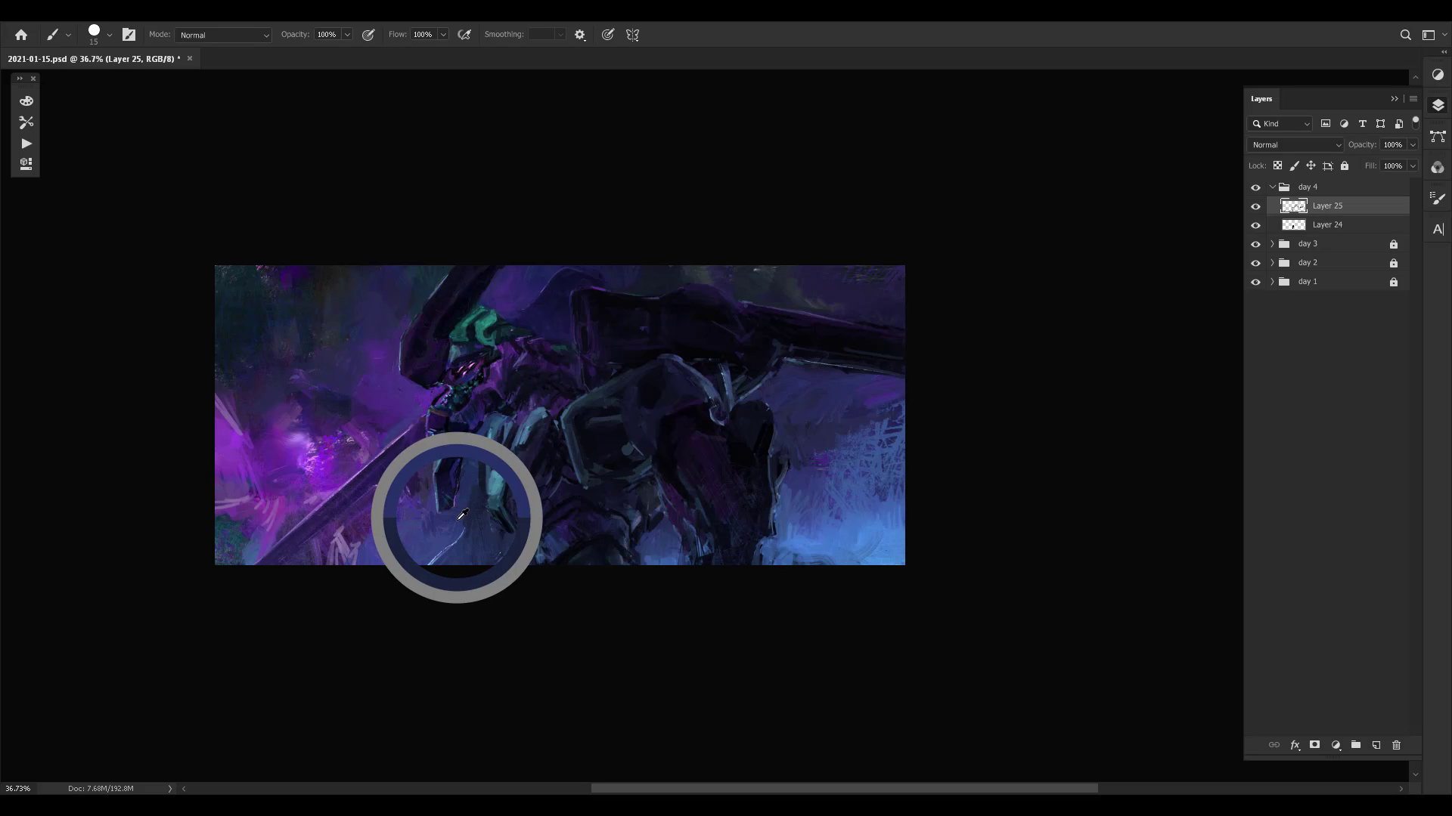
left_click(410, 506, "alt")
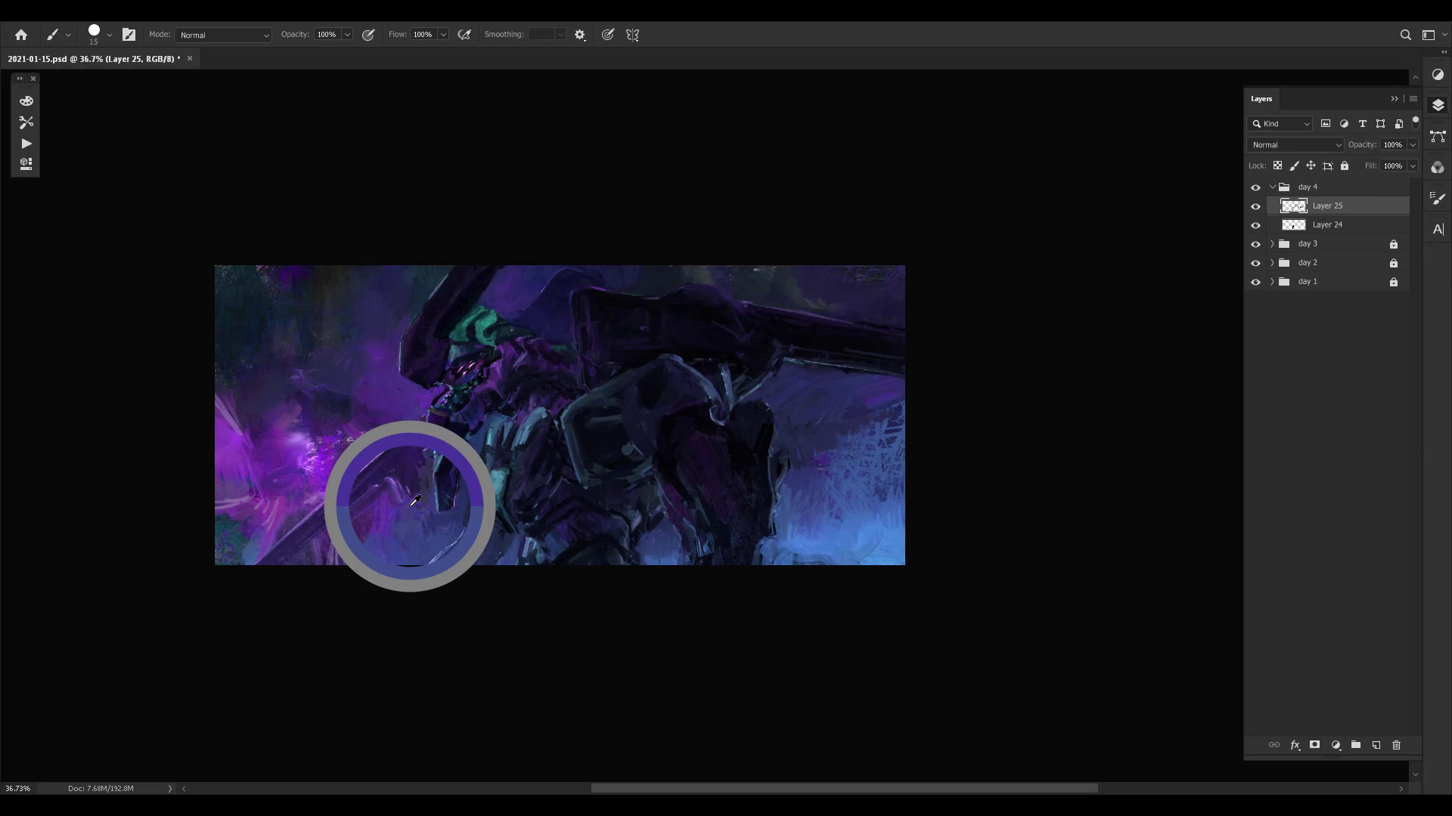
left_click(369, 554, "alt")
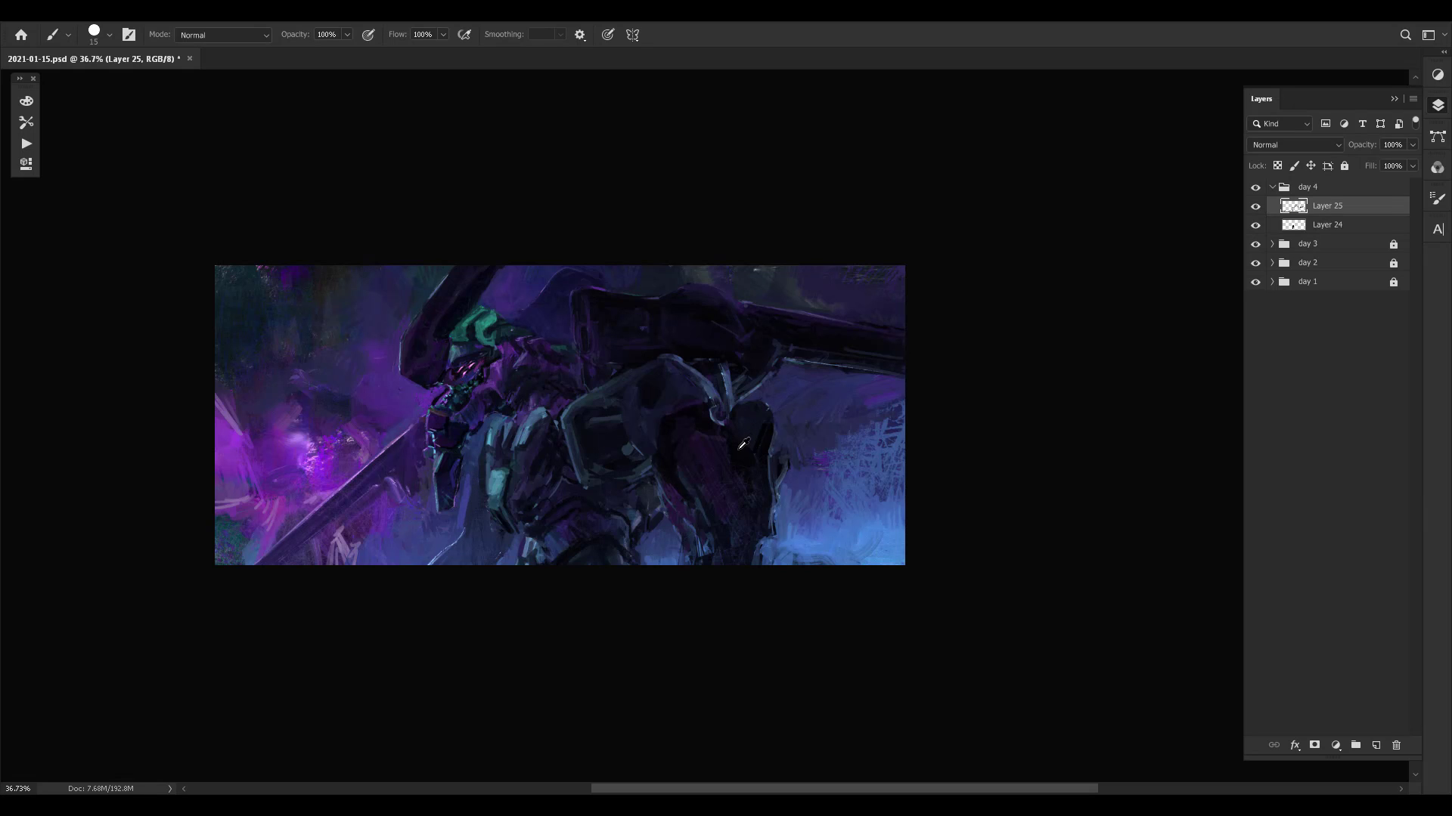
- Blend the blue background between the forearm and teal chest plate and around the thin curved line below
left_click(479, 468, "alt")
left_click(481, 466, "alt")
left_click(469, 463, "alt")
left_click(464, 498, "alt")
left_click(498, 549, "alt")
left_click(470, 552, "alt")
left_click(463, 542, "alt")
left_click(455, 521, "alt")
left_click(459, 503, "alt")
left_click(432, 537, "alt")
- Mirror the canvas and toggle the visibility of Layer 25 and the day 4 group to compare the painting
key("ctrl+shift+h")
left_click_drag(636, 479, 670, 479)
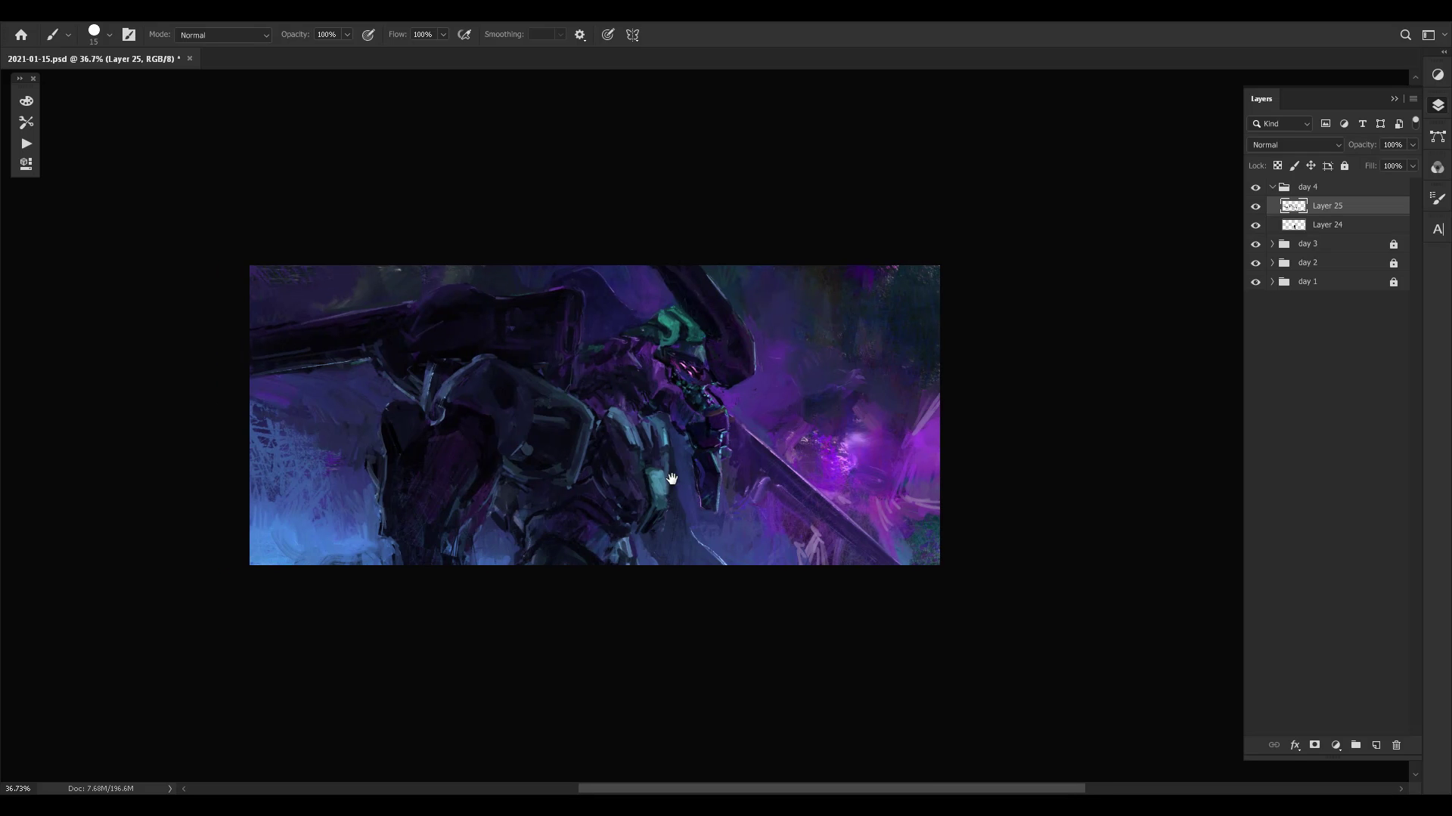
left_click(1255, 206)
left_click(1255, 206)
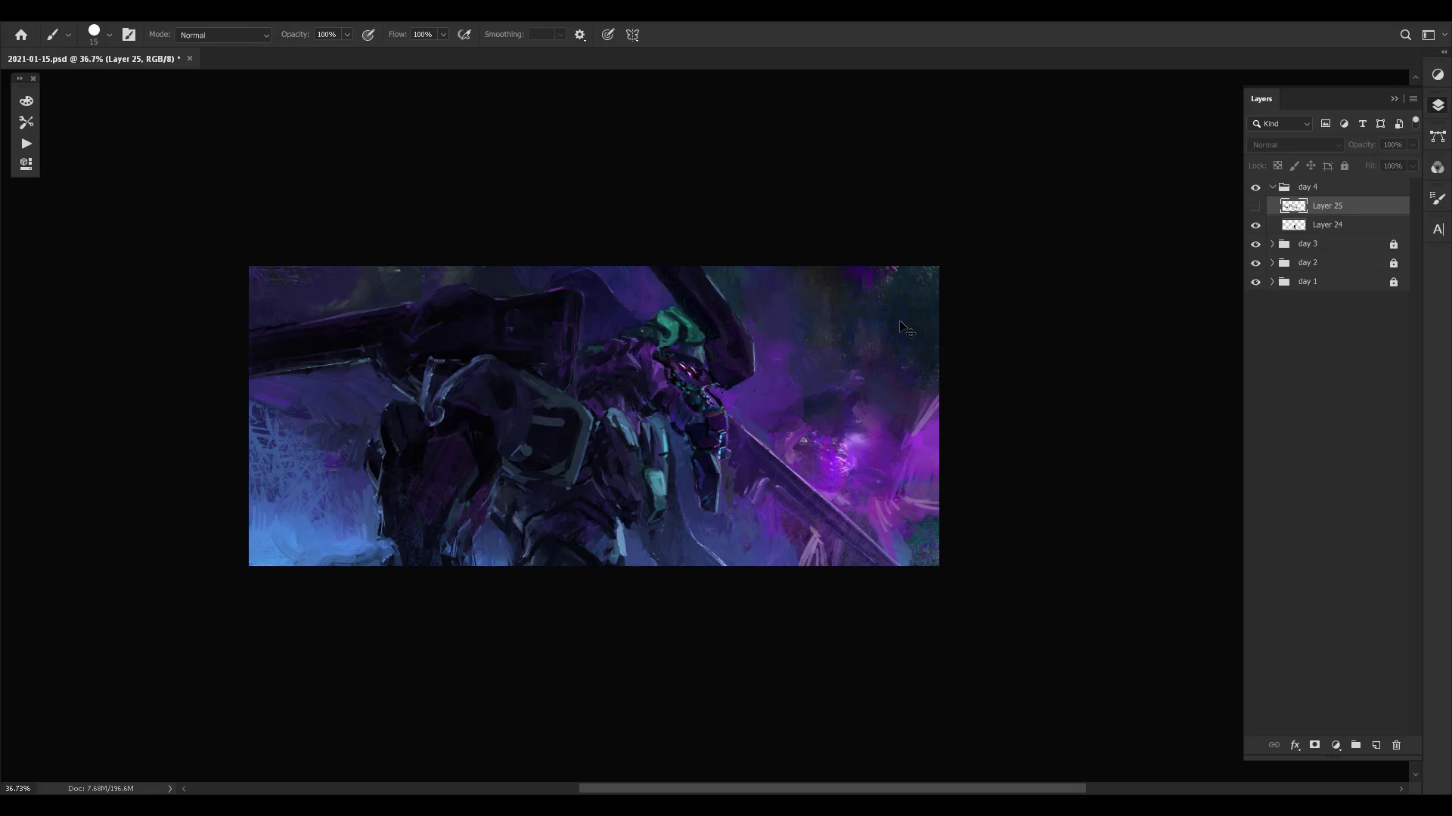
left_click(1315, 189)
key("ctrl+comma")
key("ctrl+comma")
key("ctrl+comma")
key("ctrl+comma")
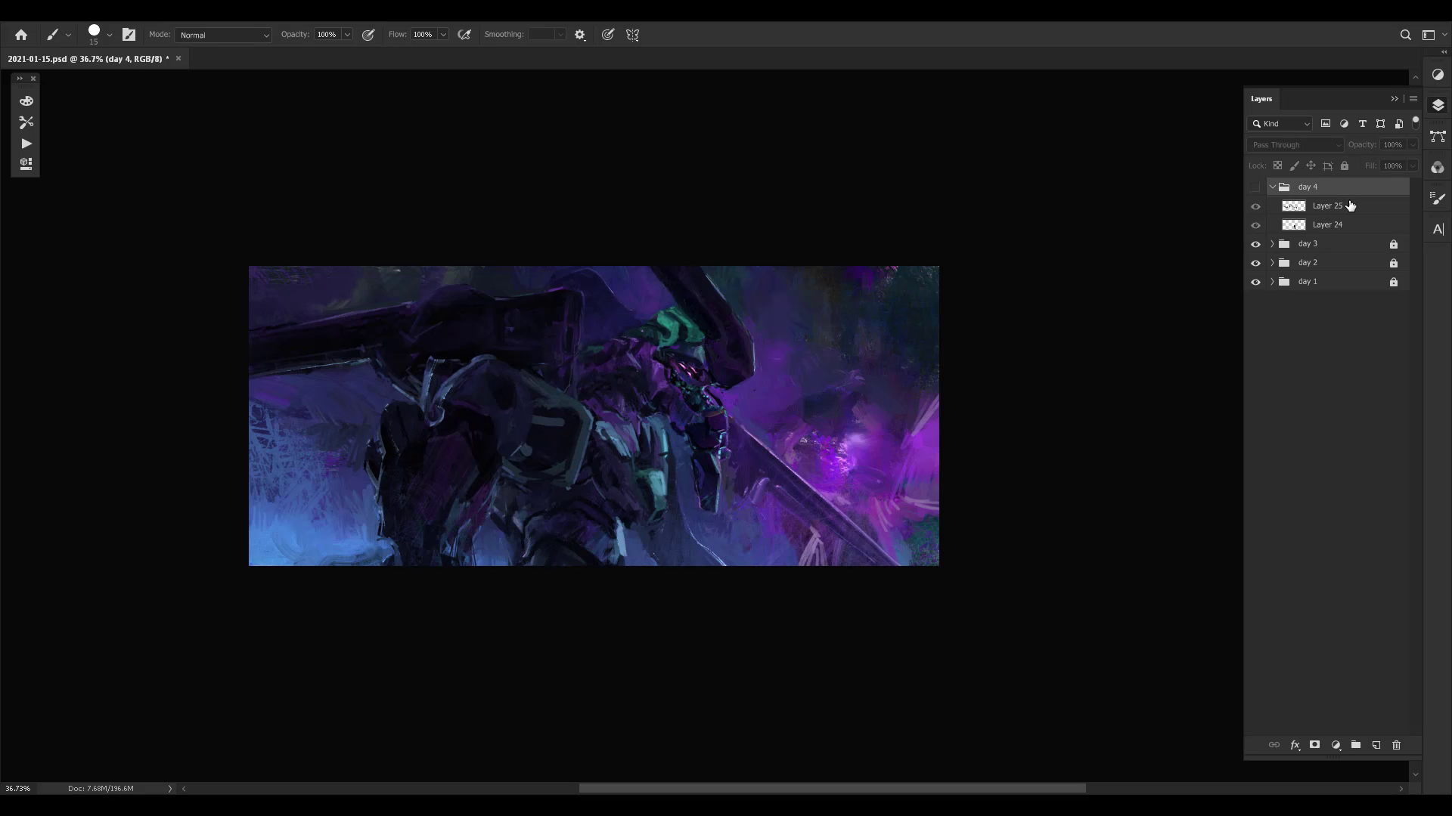
key("ctrl+comma")
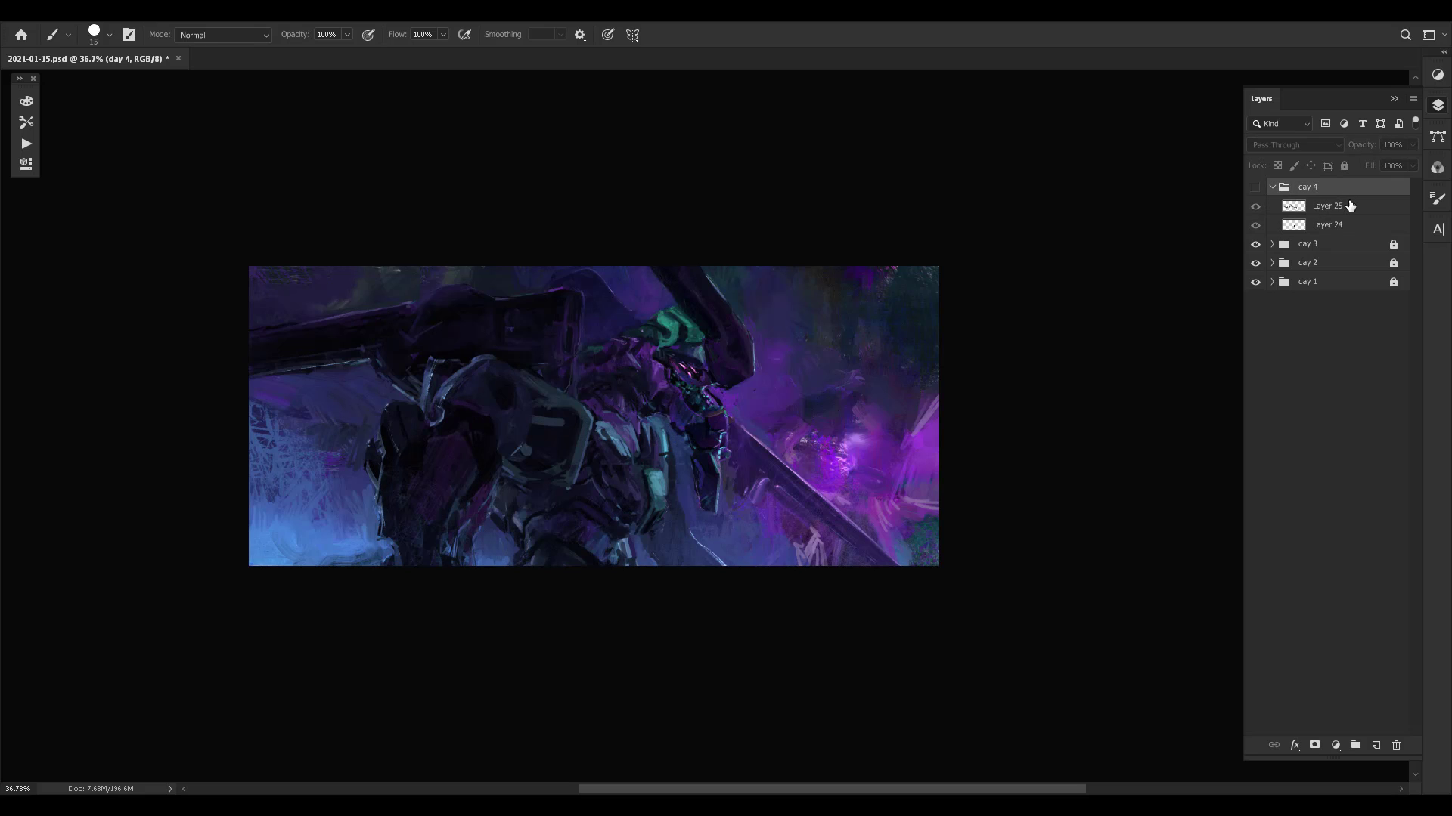
key("ctrl+comma")
left_click(420, 452, "alt")
left_click(412, 467)
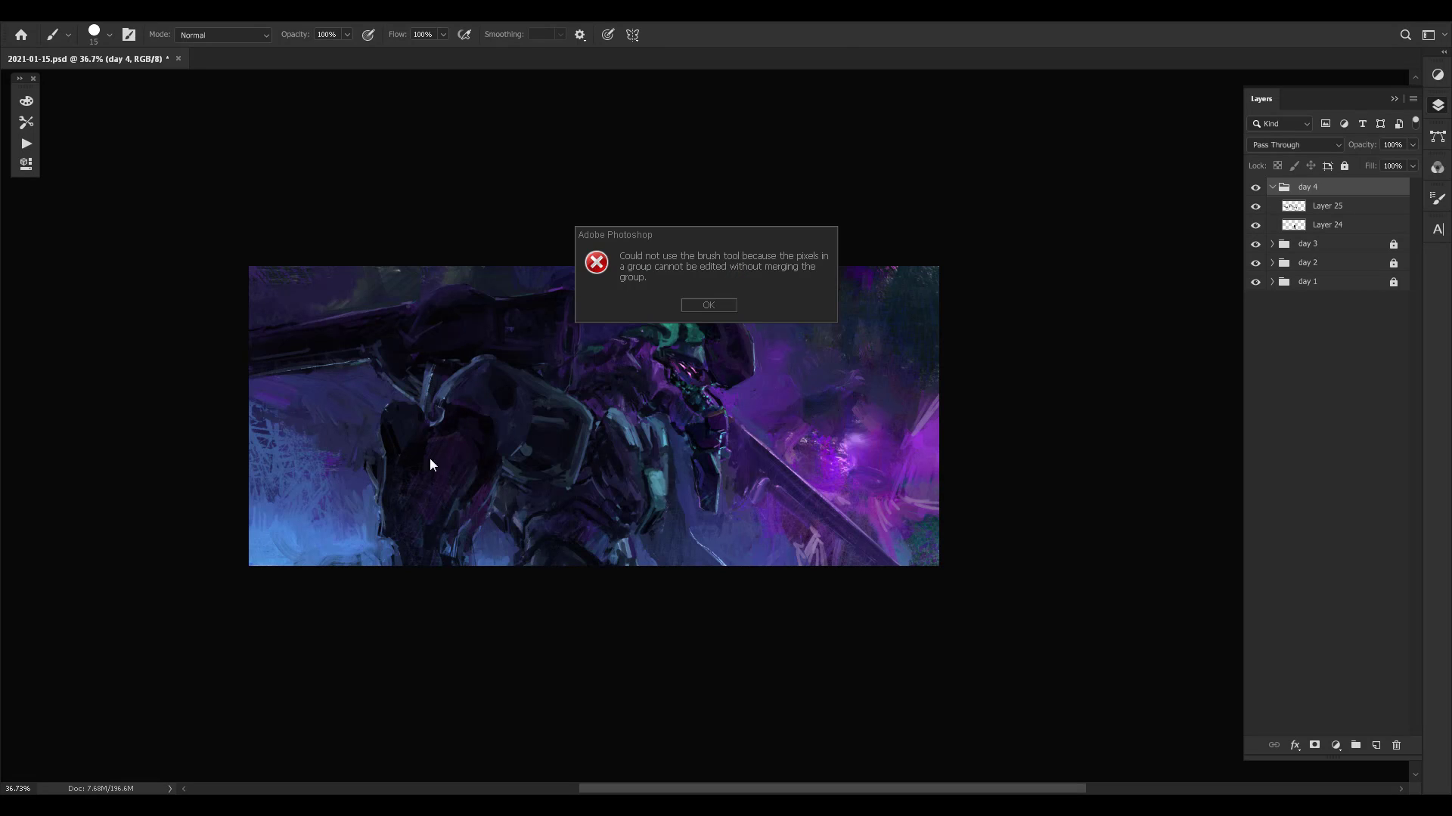
left_click(739, 294)
- Select Layer 25 and repaint the outer edge of the dark hanging arm with sampled blue and dark tones
key("alt+bracketleft")
left_click(407, 462, "alt")
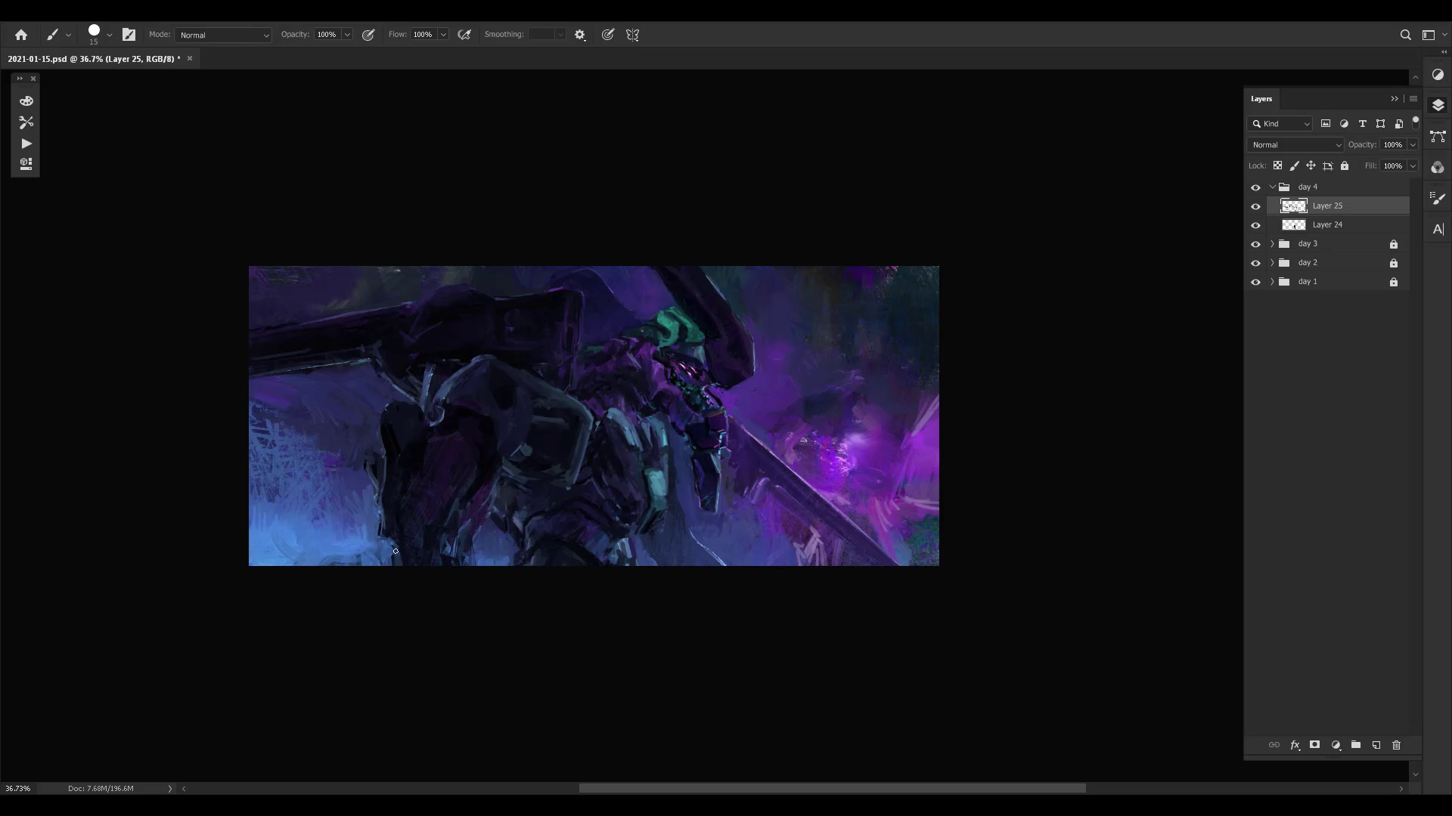
left_click_drag(396, 551, 390, 530)
left_click(417, 446, "alt")
left_click(415, 446, "alt")
left_click(375, 471, "alt")
left_click(399, 449, "alt")
left_click(386, 406, "alt")
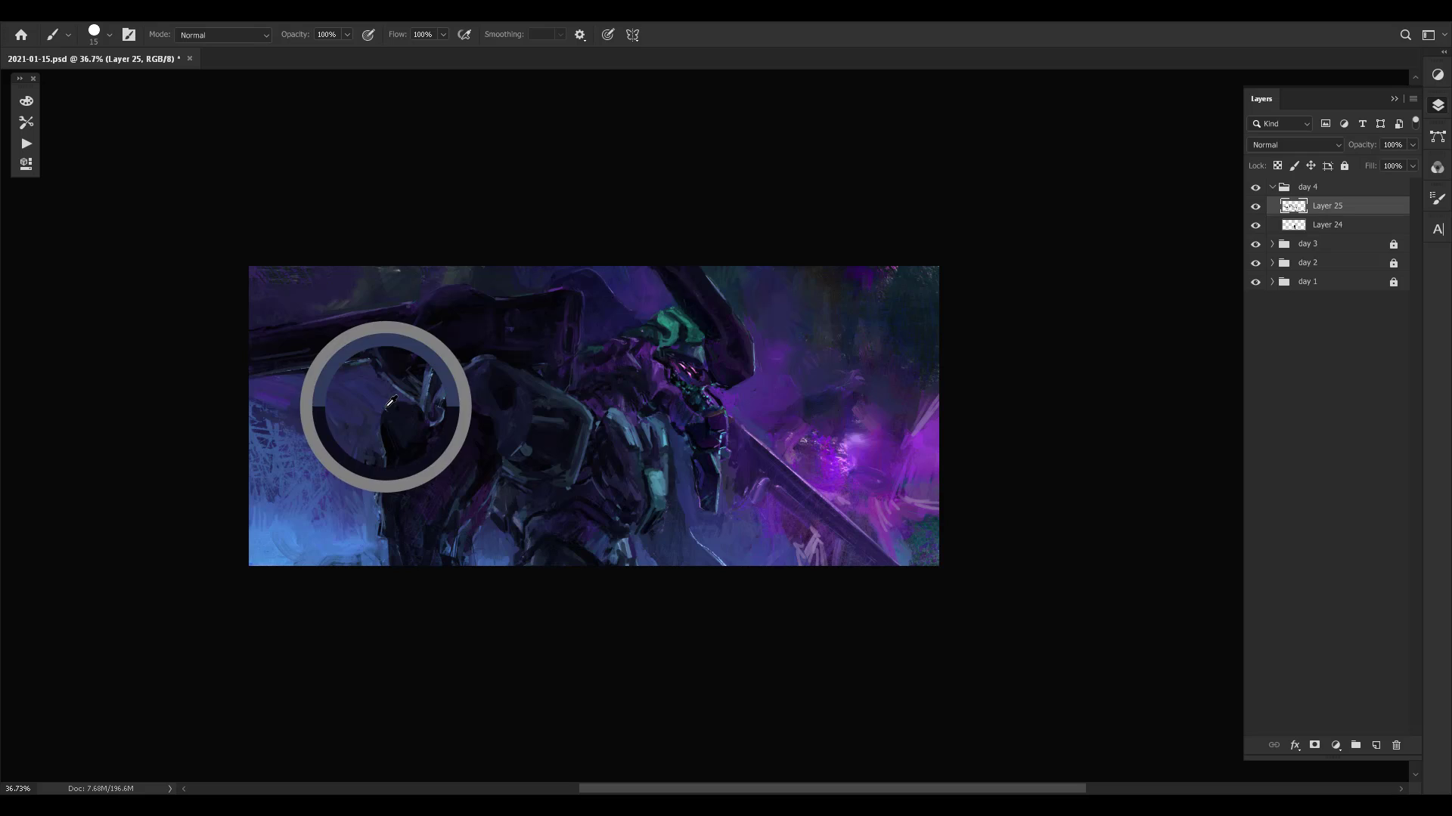
- Repaint the shoulder joint and the underside of the dark shoulder block with sampled blues and blacks
left_click_drag(430, 418, 477, 452)
left_click(482, 396, "alt")
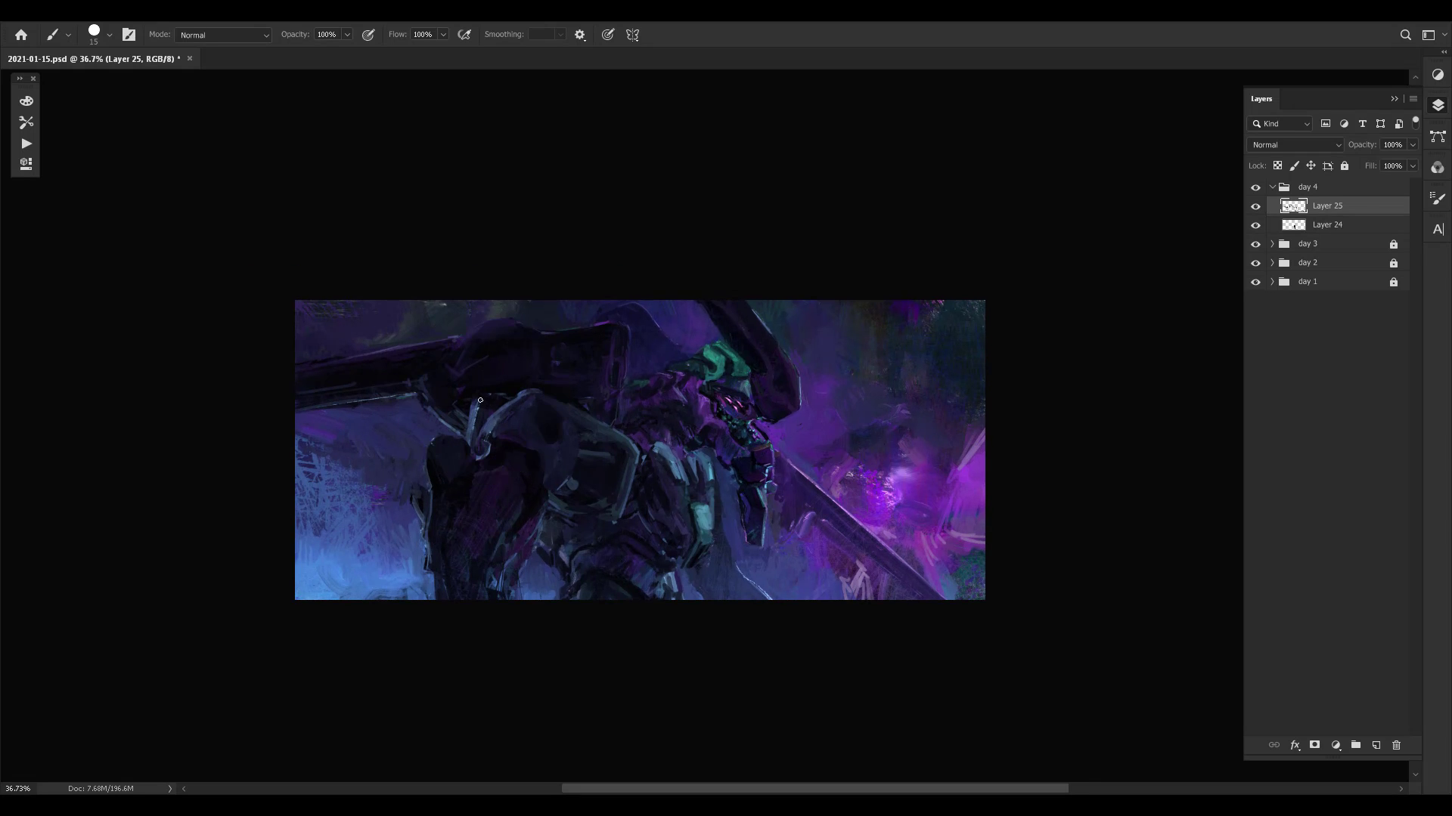
left_click(482, 402, "alt")
left_click(499, 400, "alt")
left_click_drag(538, 389, 629, 340)
left_click(520, 385, "alt")
left_click(519, 351, "alt")
left_click_drag(727, 363, 624, 367)
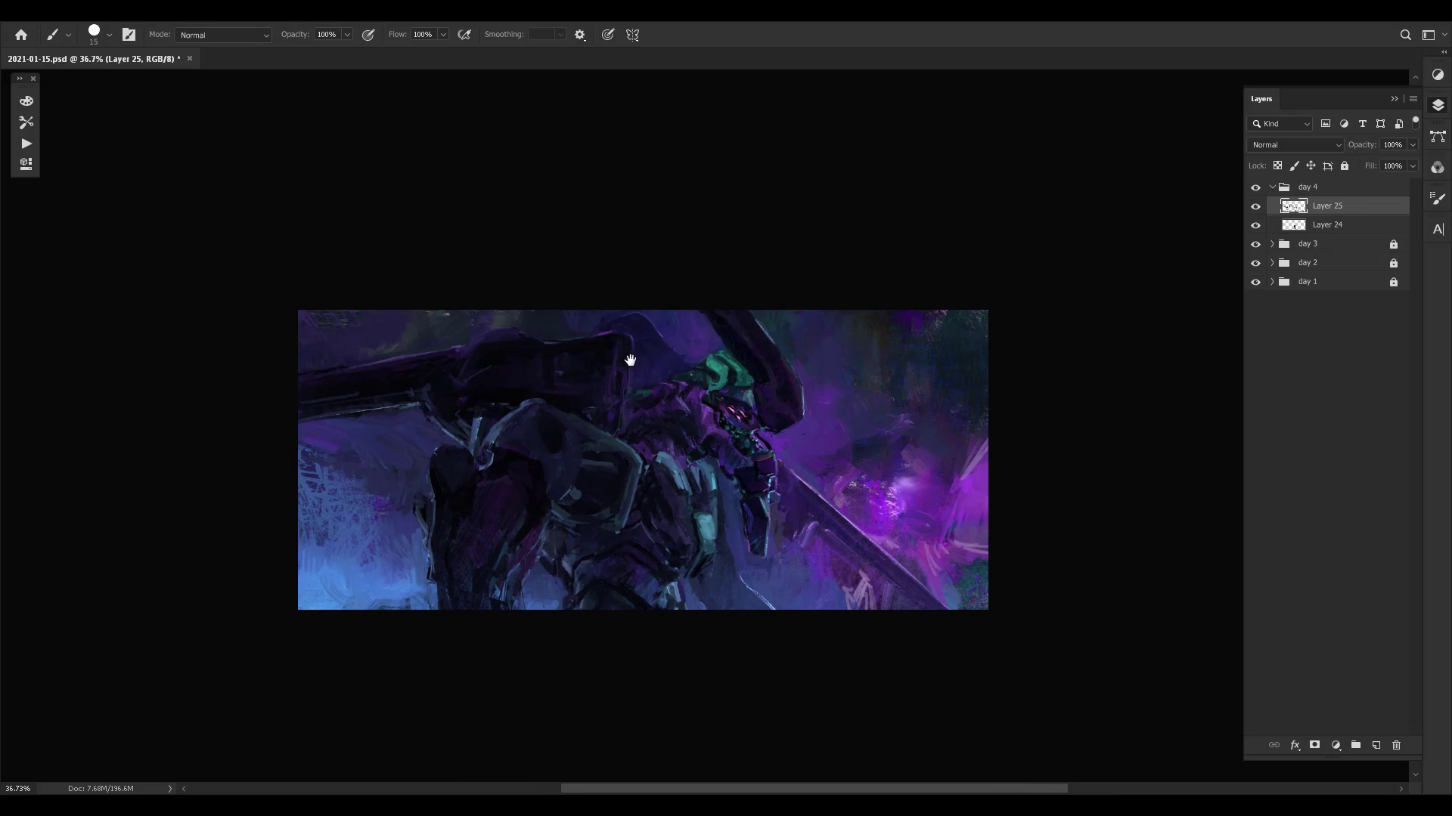
- Paint sampled purples into the background along the upper edge of the long dark barrel
left_click(463, 348, "alt")
left_click(389, 335, "alt")
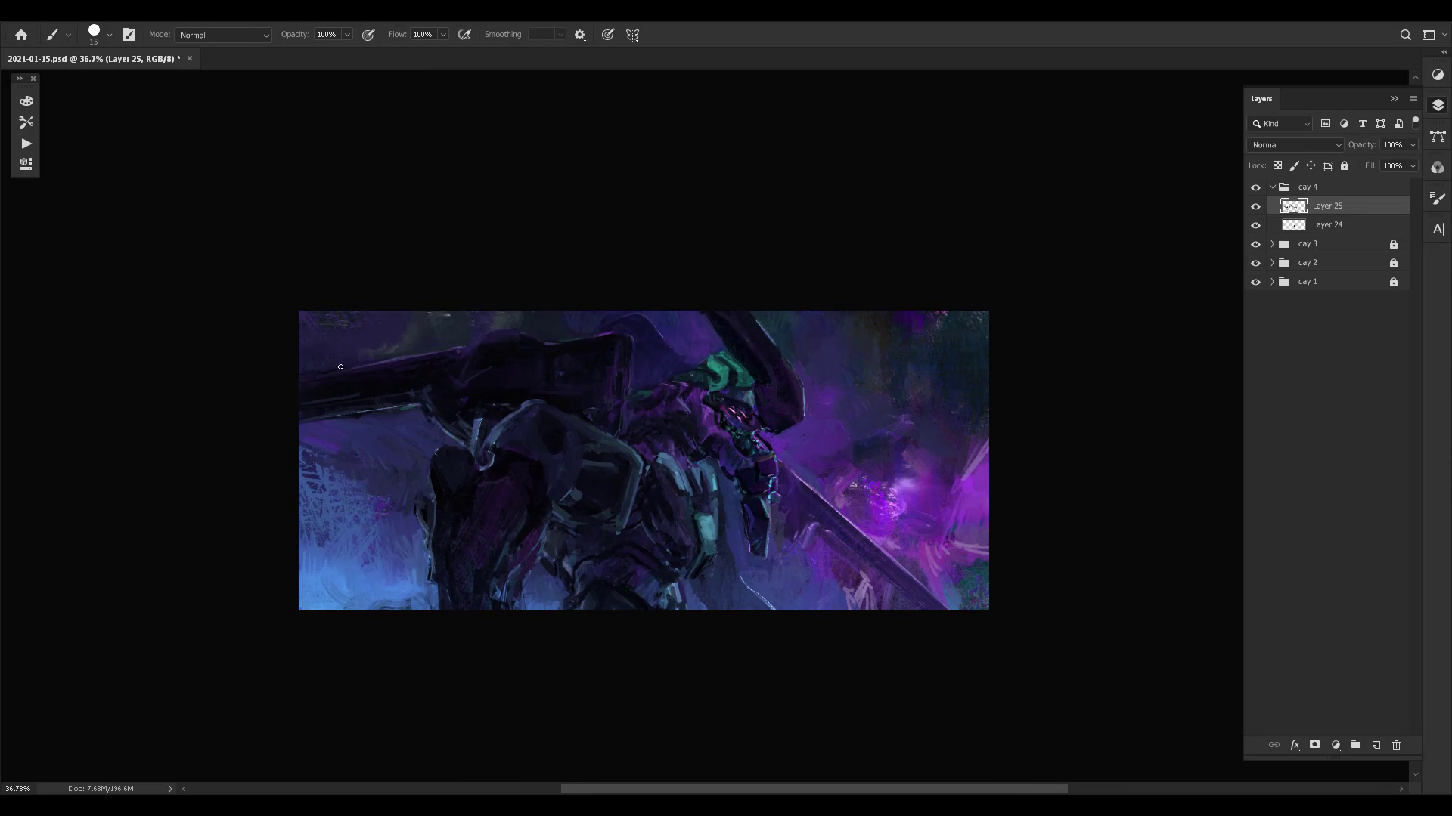
left_click(383, 361, "alt")
left_click(458, 348, "alt")
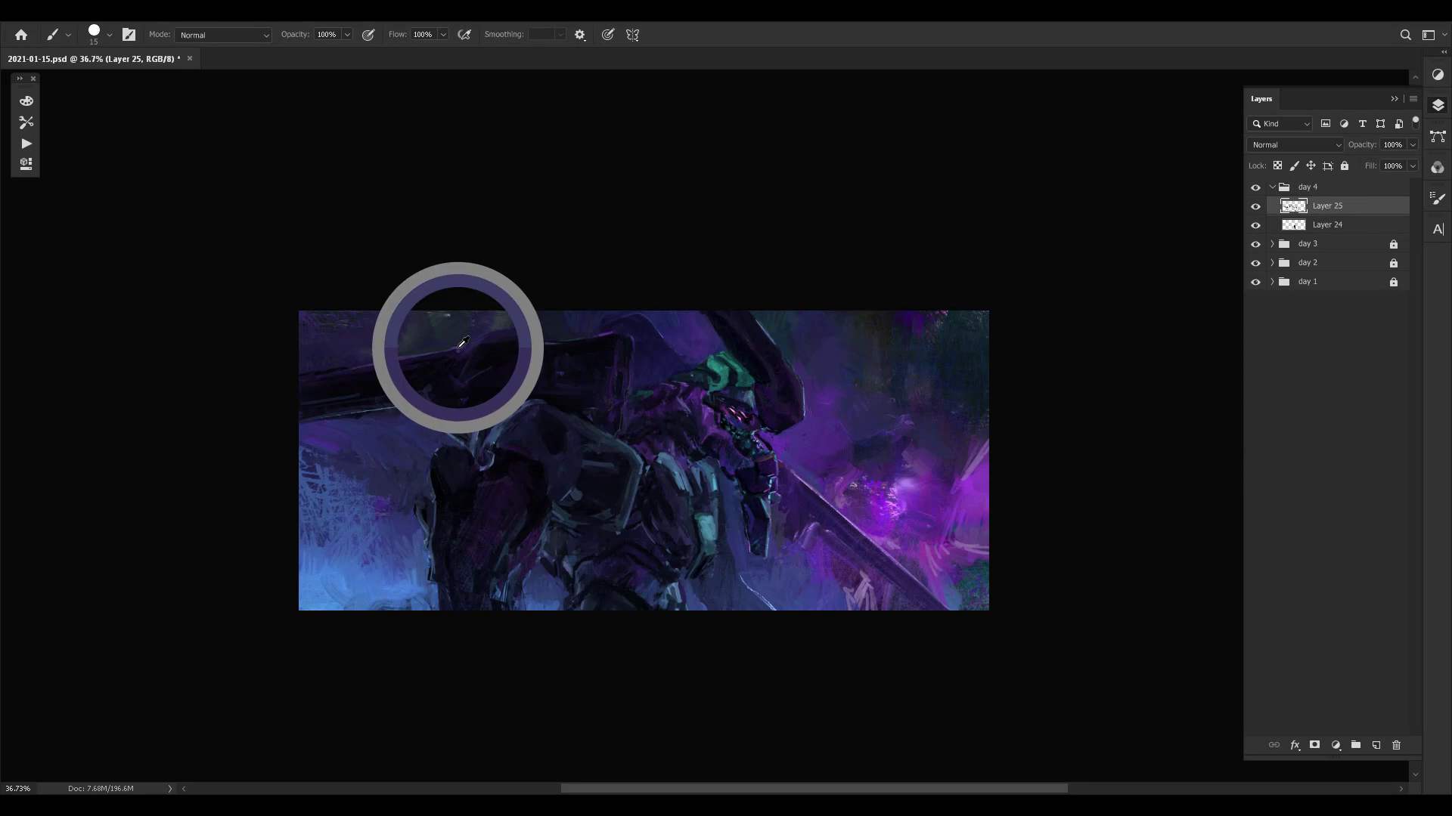
- Set the brush to 9 px and refine the upper edge of the shoulder block with sampled purples
key("bracketleft")
key("bracketleft")
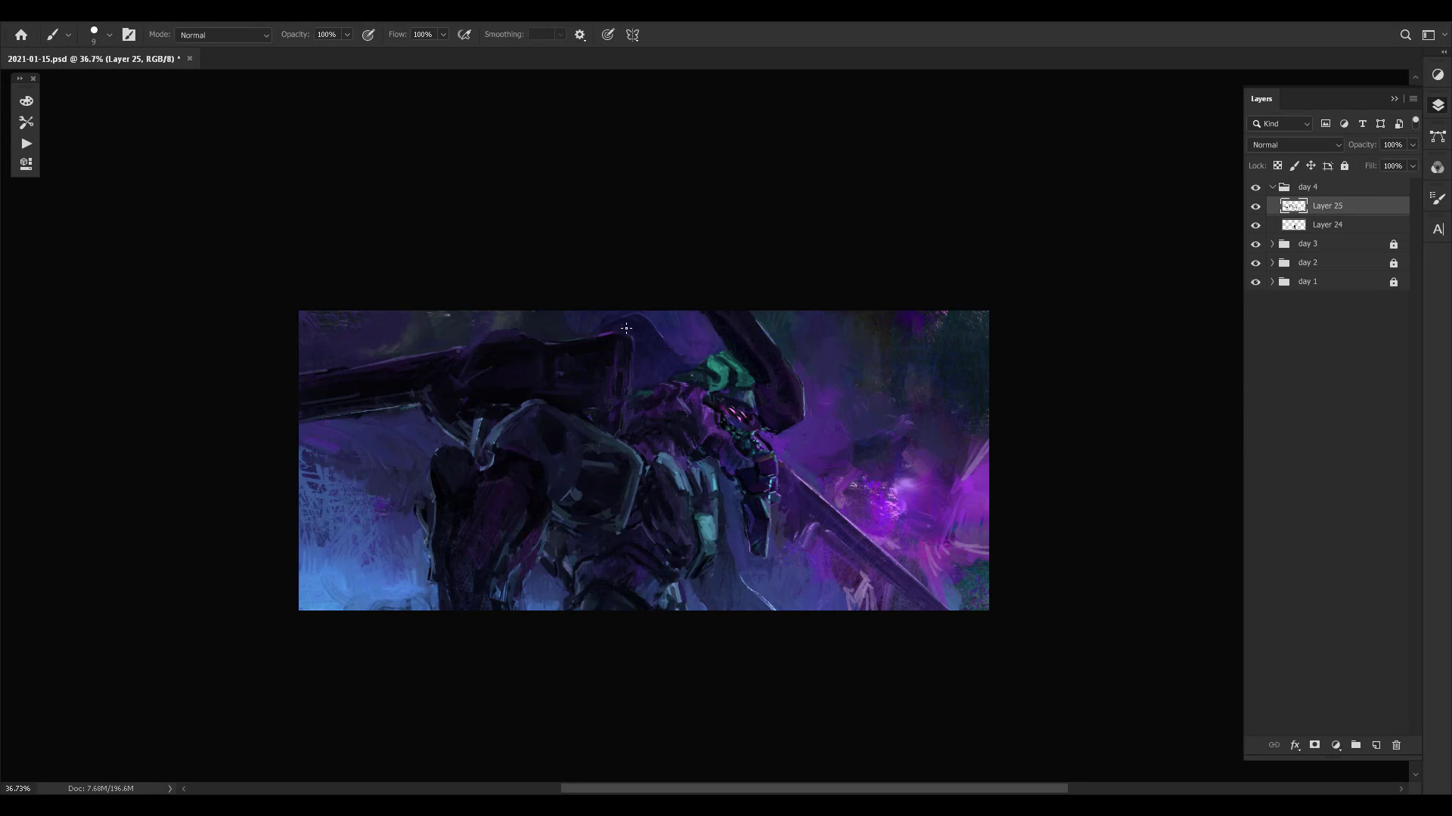
left_click_drag(561, 343, 605, 336)
key("ctrl+z")
left_click_drag(592, 388, 566, 409)
left_click(457, 347, "alt")
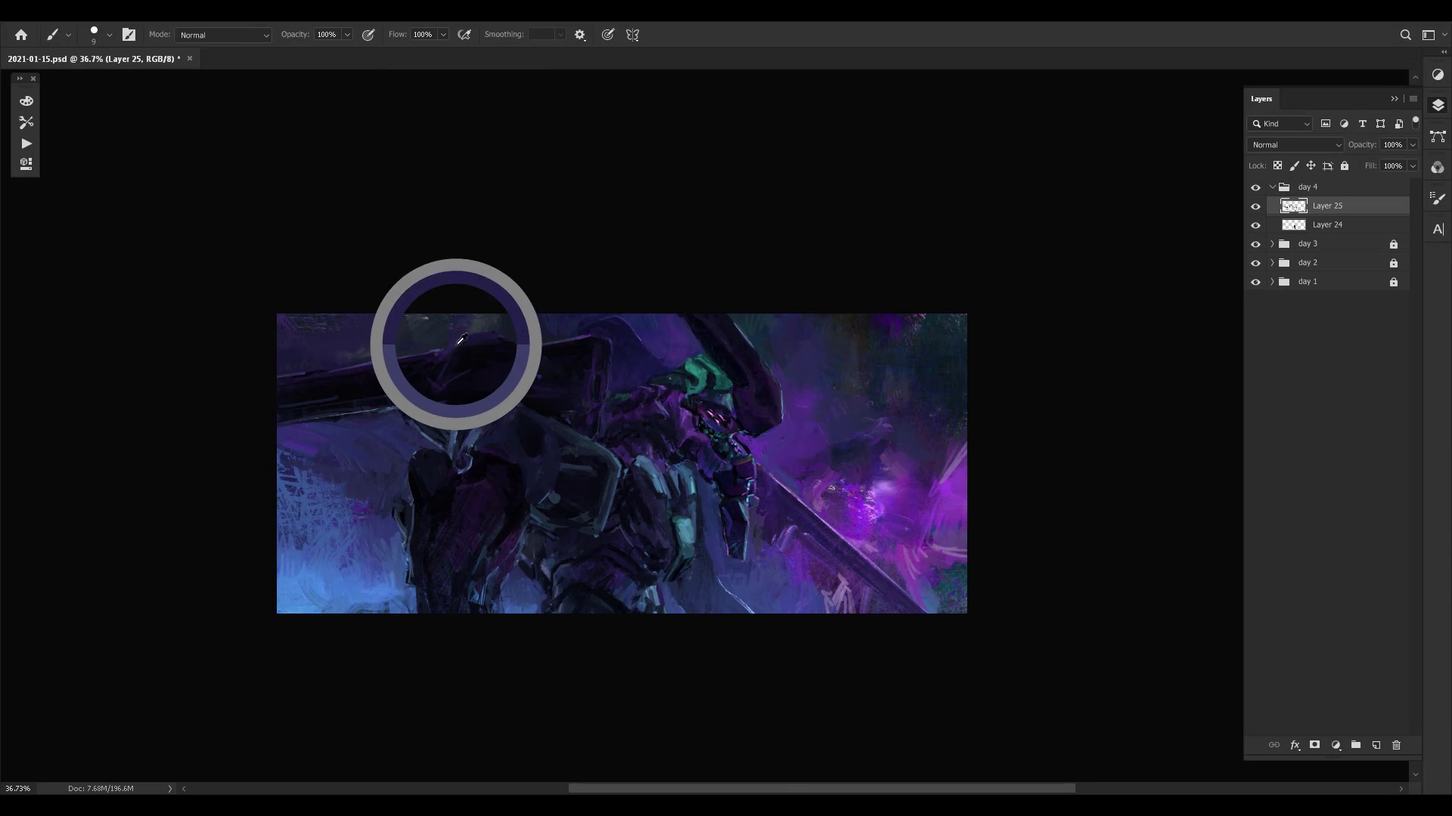
left_click(448, 363, "alt")
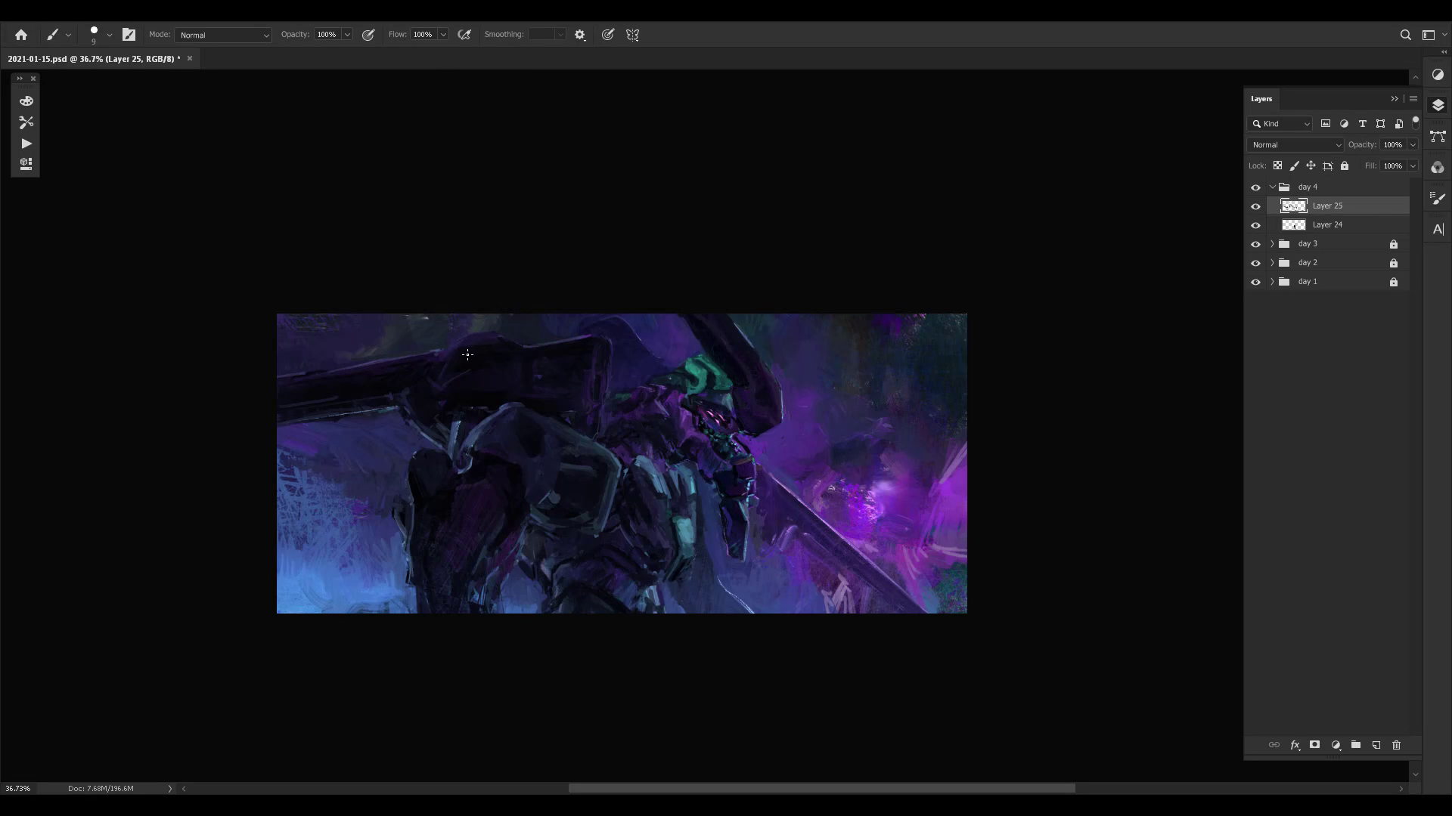
- Set the brush to 15 px and repaint the raised outline where the barrel meets the shoulder block
key("bracketright")
key("bracketright")
key("bracketright")
key("bracketright")
key("bracketleft")
left_click(467, 338, "alt")
left_click(464, 337, "alt")
left_click_drag(491, 348, 512, 388)
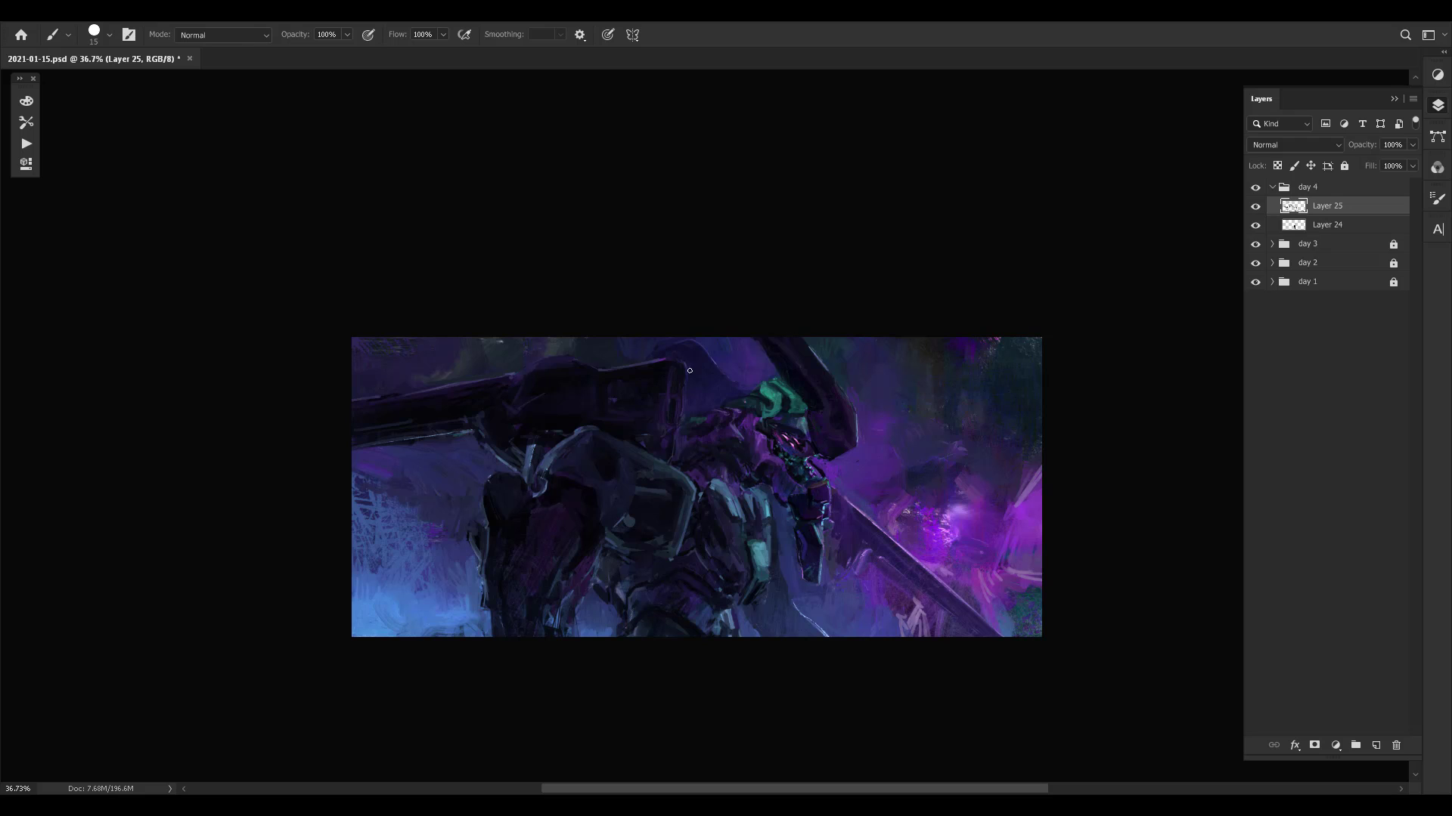
left_click_drag(710, 424, 670, 435)
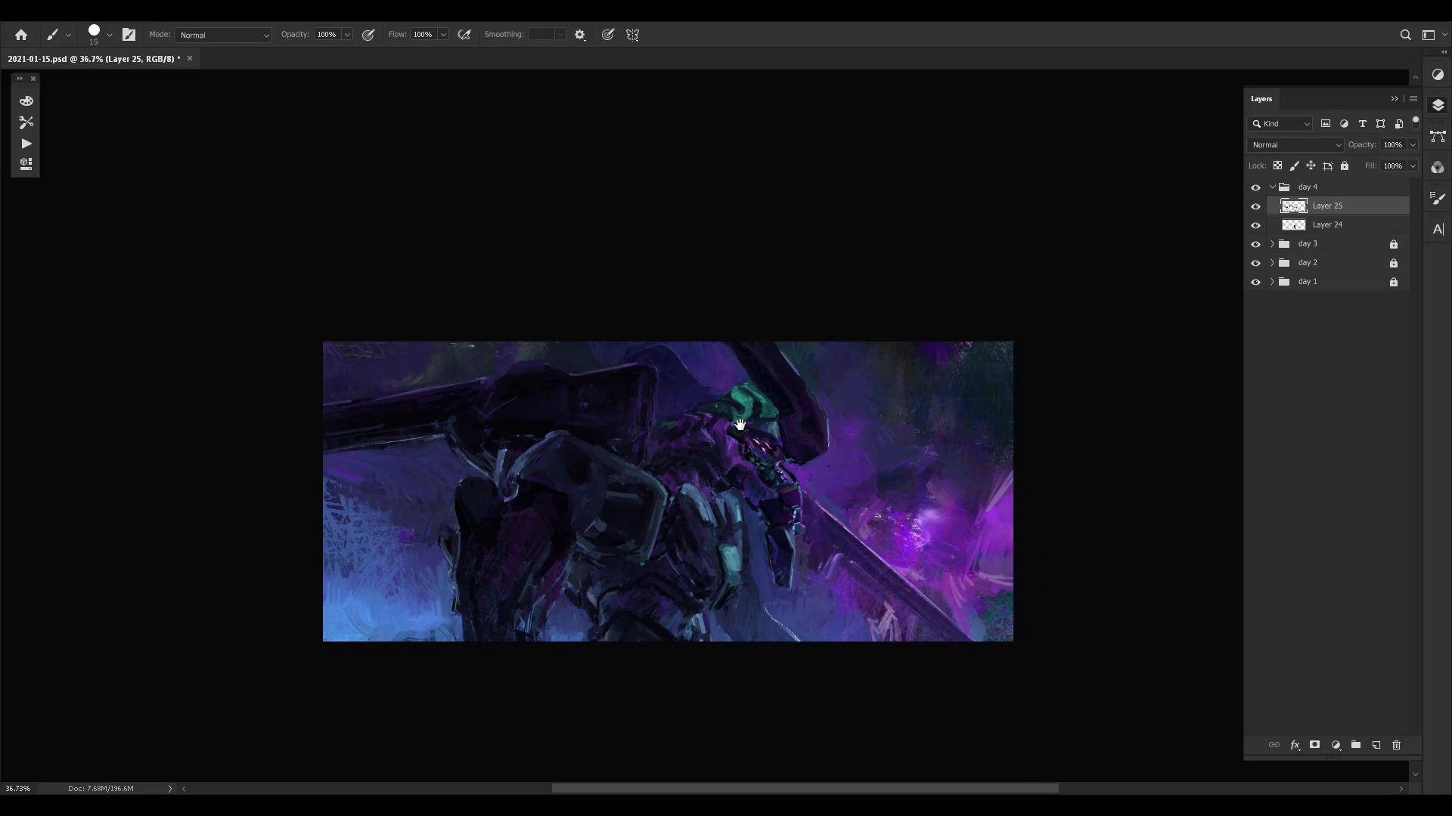
left_click_drag(758, 396, 750, 385)
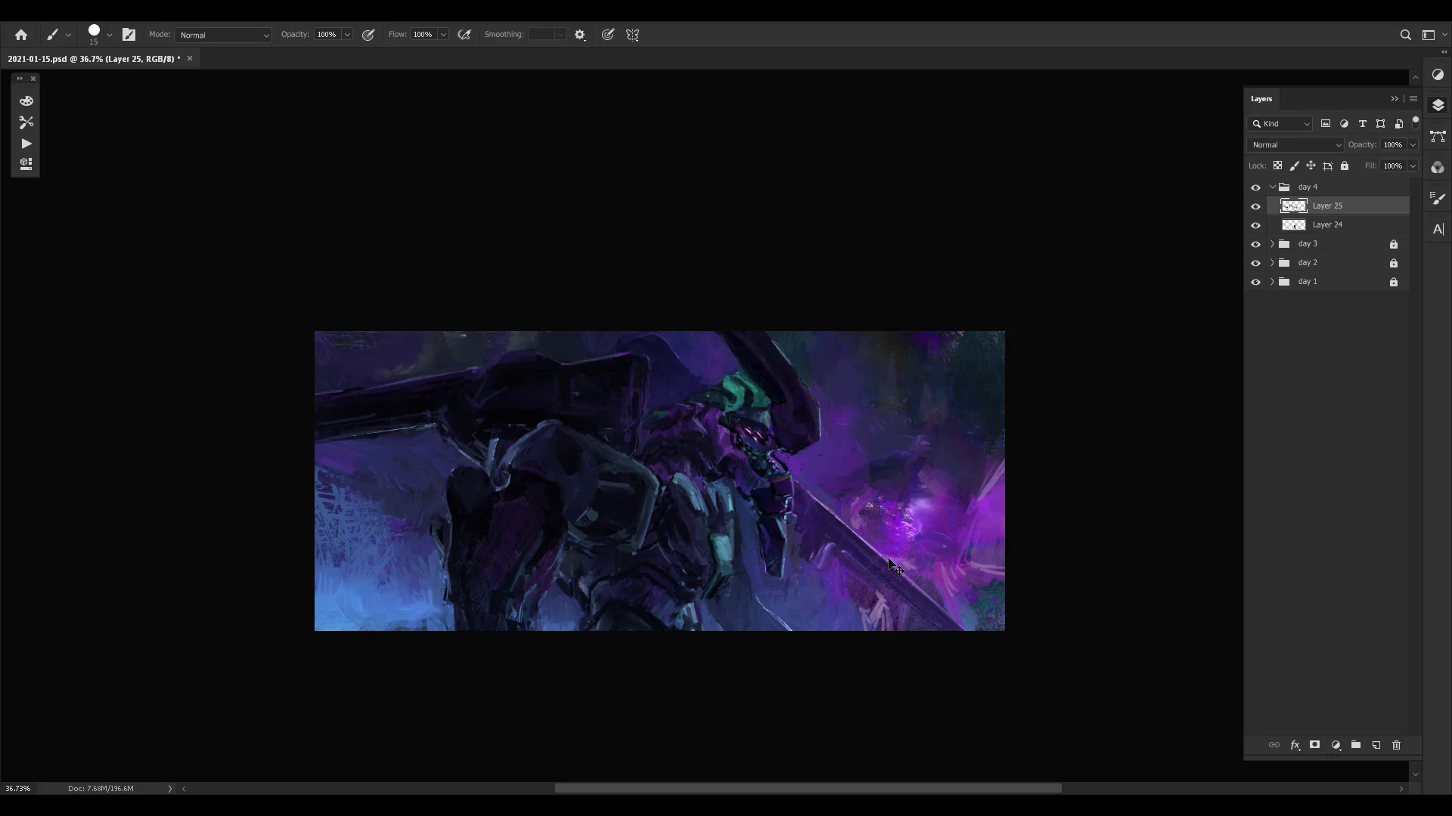
- Paint over the pale pink streaks below the blade with sampled purples and magentas
left_click(865, 602, "alt")
left_click(870, 588, "alt")
left_click(858, 598, "alt")
left_click(903, 538, "alt")
left_click(960, 582, "alt")
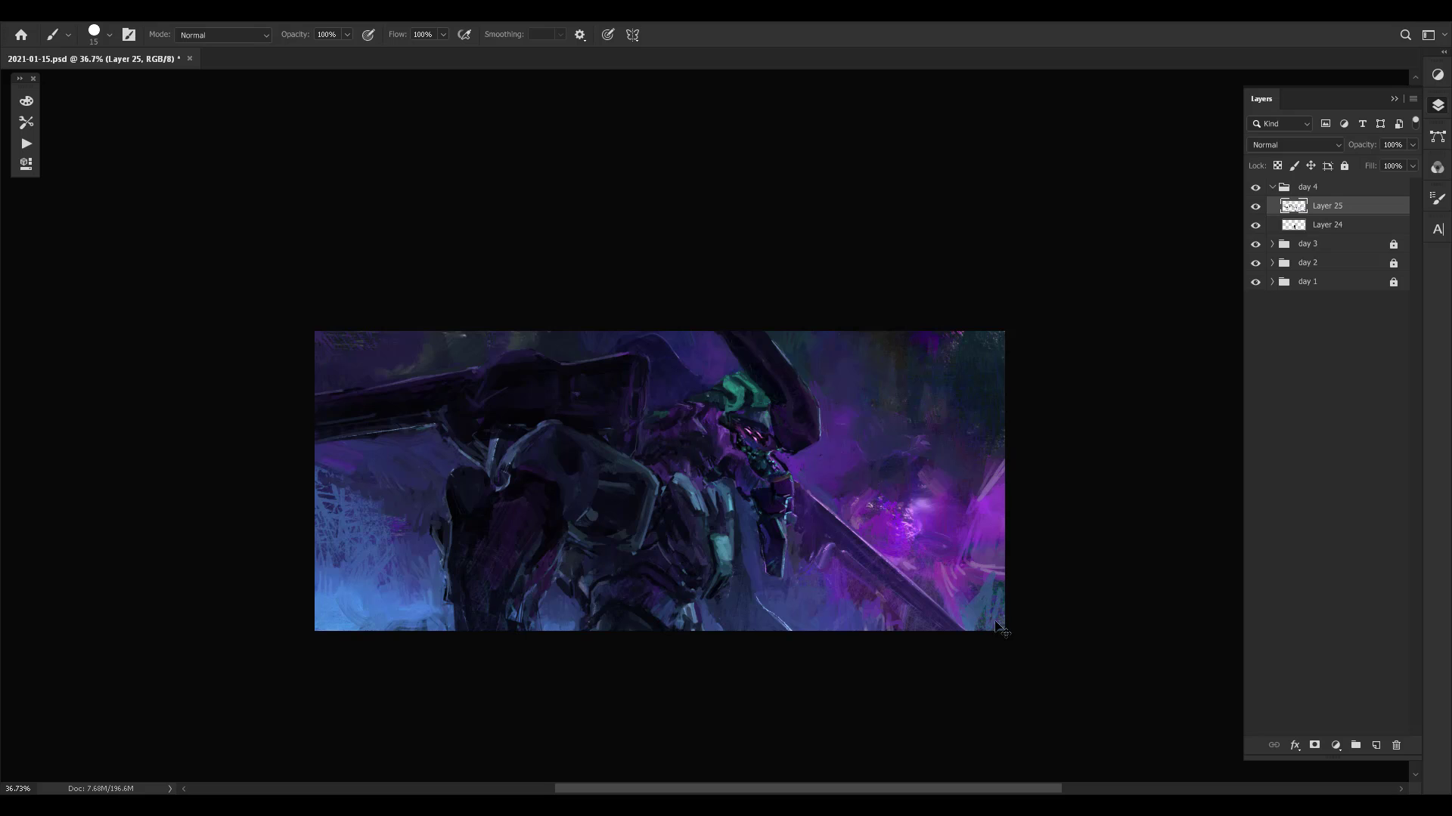
- Set the brush to 30 px and paint sampled tones into the teal corner, the magenta glow and the dark background above it
left_click(979, 593, "alt")
key("bracketright")
key("bracketright")
key("bracketright")
left_click_drag(968, 618, 1000, 587)
left_click(923, 502, "alt")
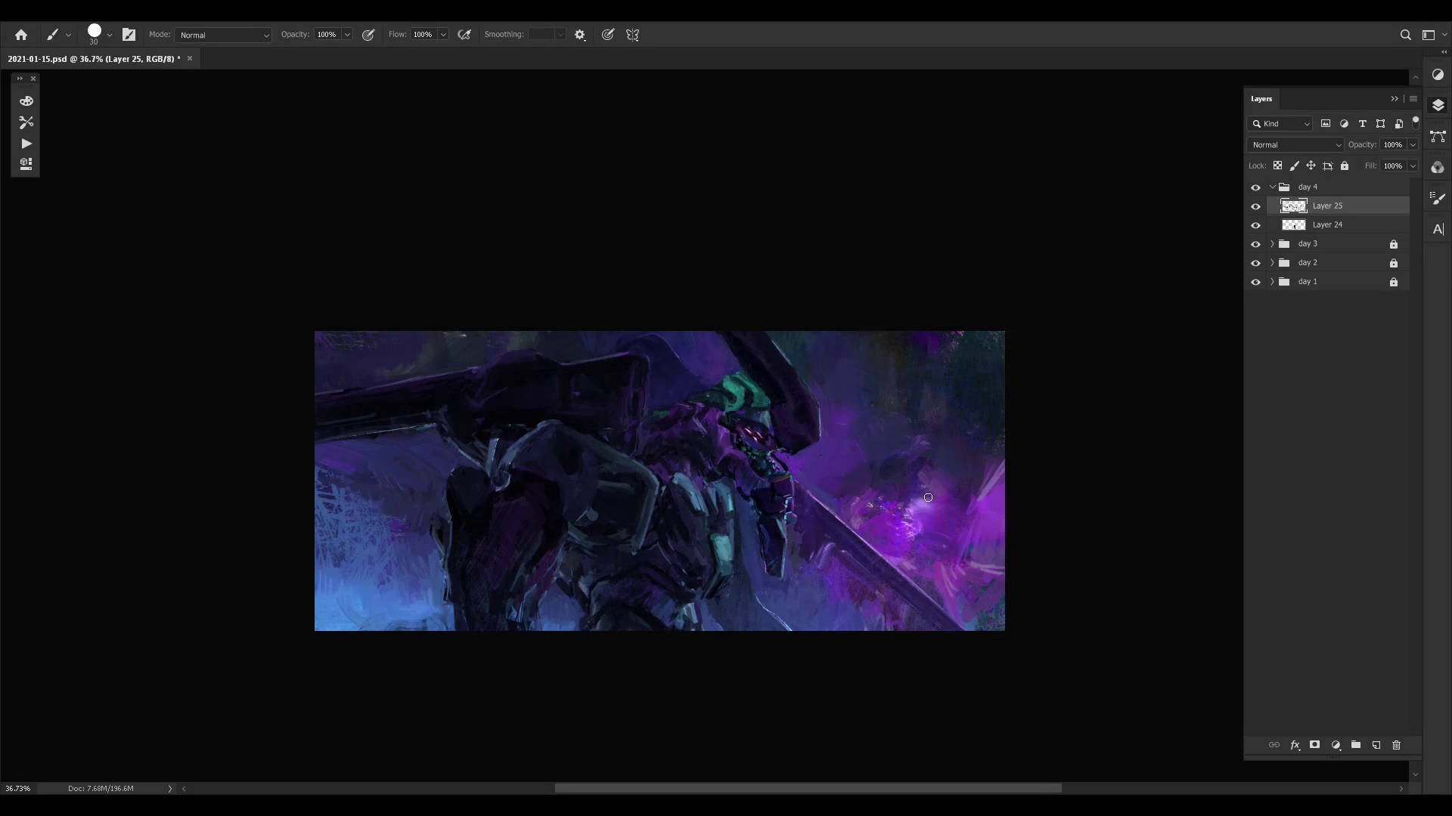
mouse_move(927, 499)
left_mouse_down()
mouse_move(933, 446)
mouse_move(927, 495)
left_mouse_up()
left_click(900, 439, "alt")
left_click(934, 345, "alt")
left_click_drag(976, 334, 950, 384)
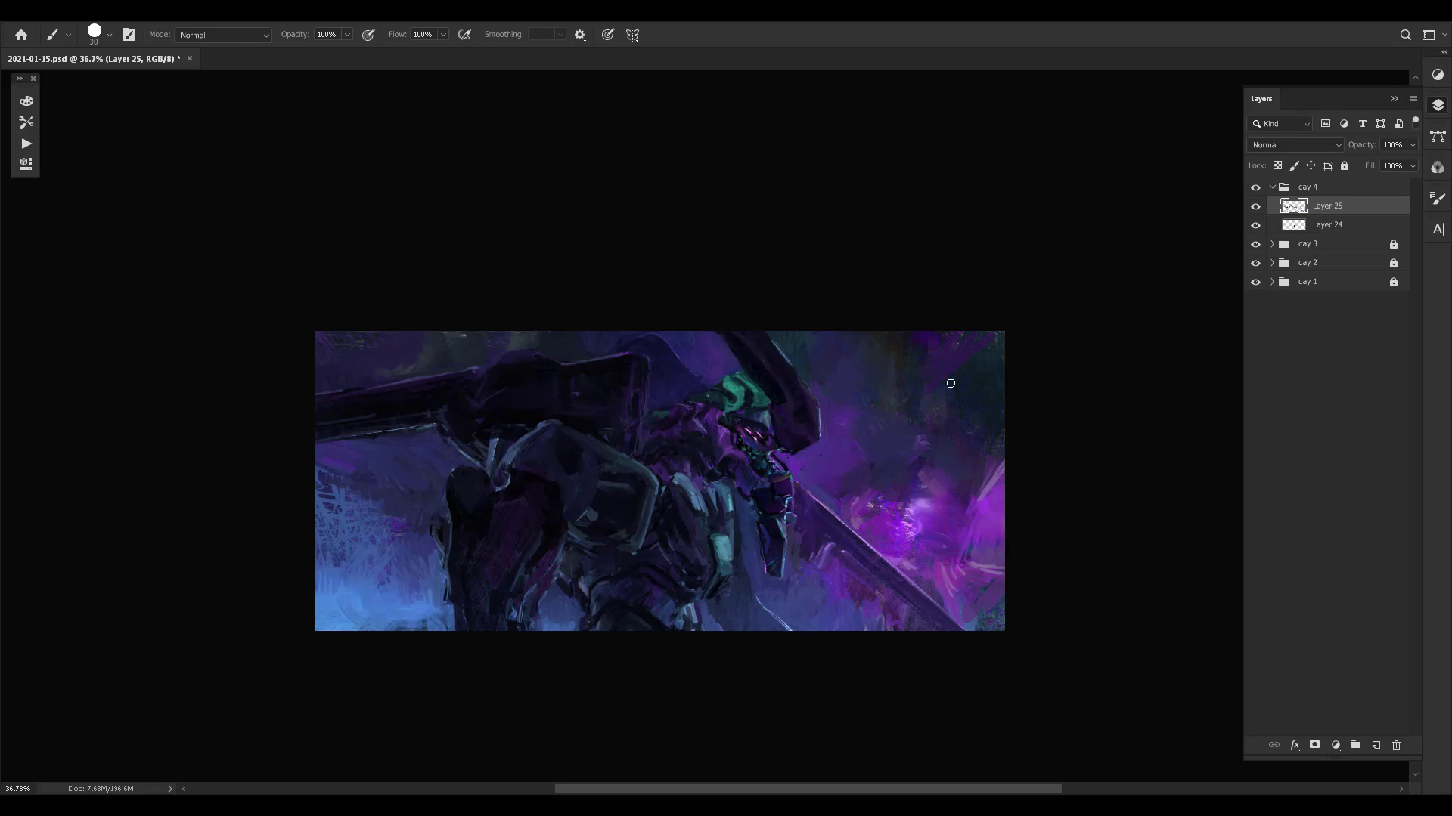
- Soften the scratchy hatching in the light blue background beside the arm and save the document
left_click(358, 484, "alt")
mouse_move(346, 463)
left_mouse_down()
mouse_move(333, 540)
mouse_move(368, 484)
mouse_move(363, 548)
left_mouse_up()
key("ctrl+comma")
key("ctrl+comma")
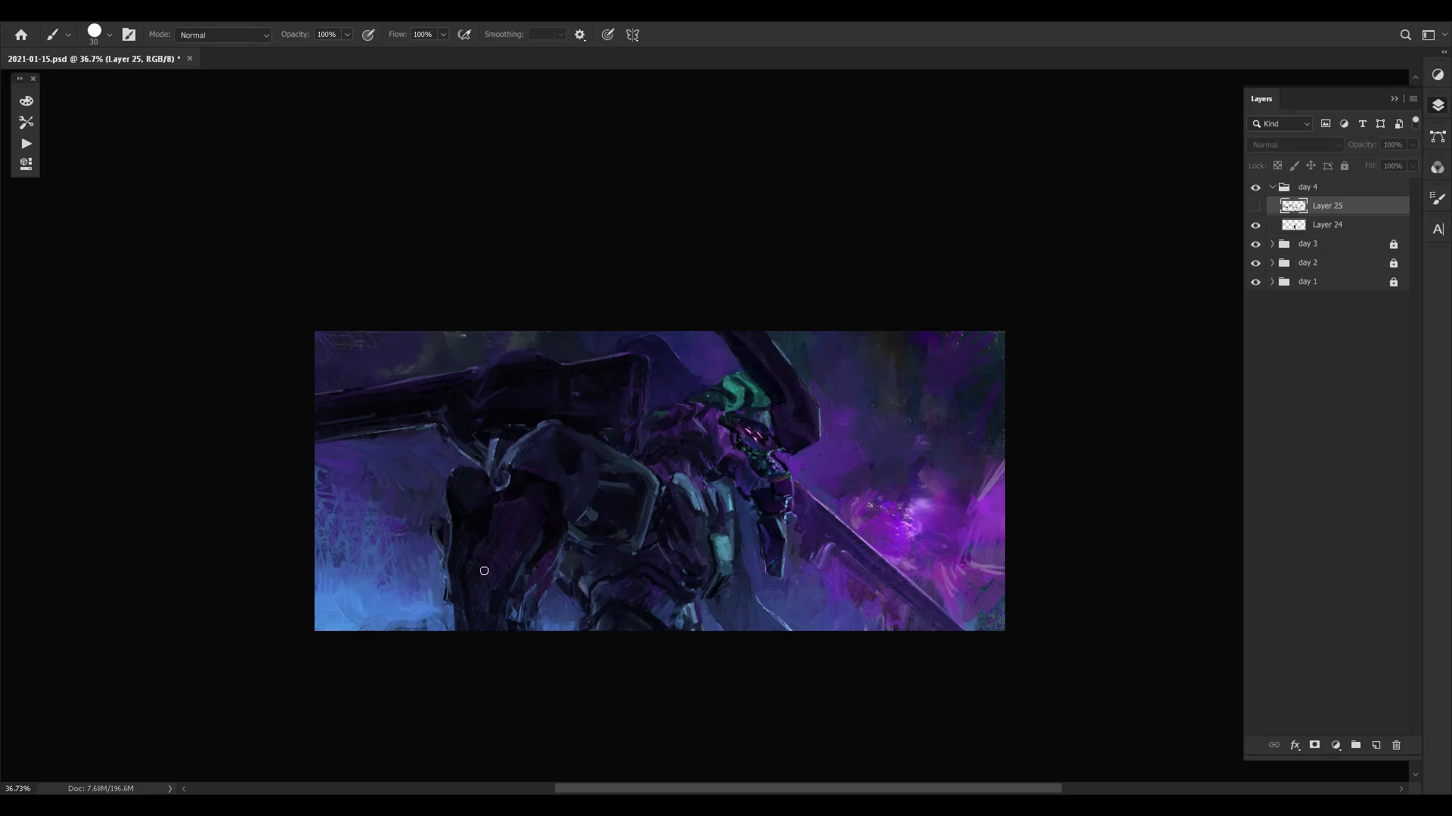
key("bracketleft")
key("ctrl+s")
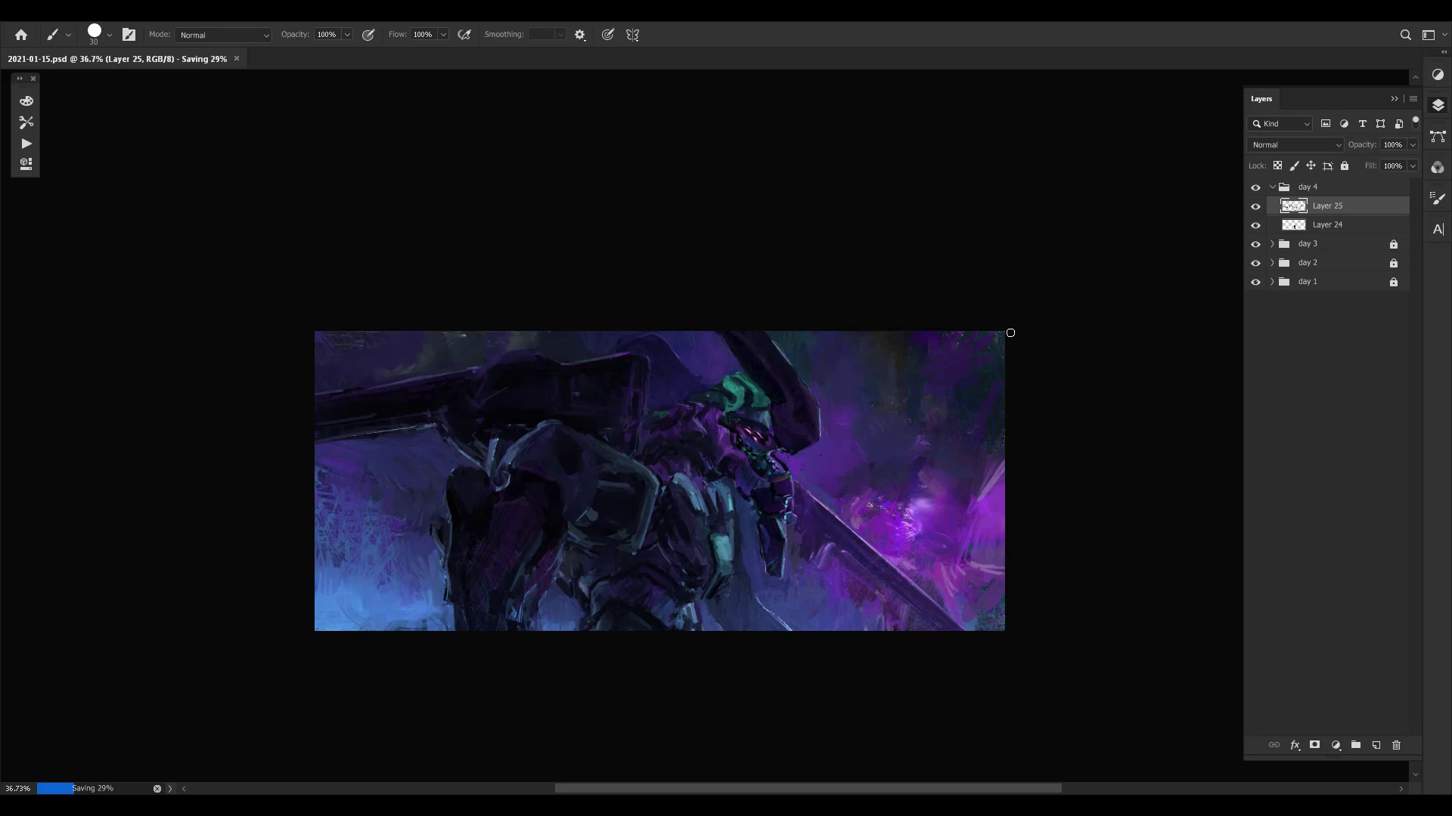
- Set the brush to 15 px, sample a dark tone from the barrel and toggle Layer 25 to compare the painting
key("bracketleft")
key("bracketleft")
left_click(446, 408, "alt")
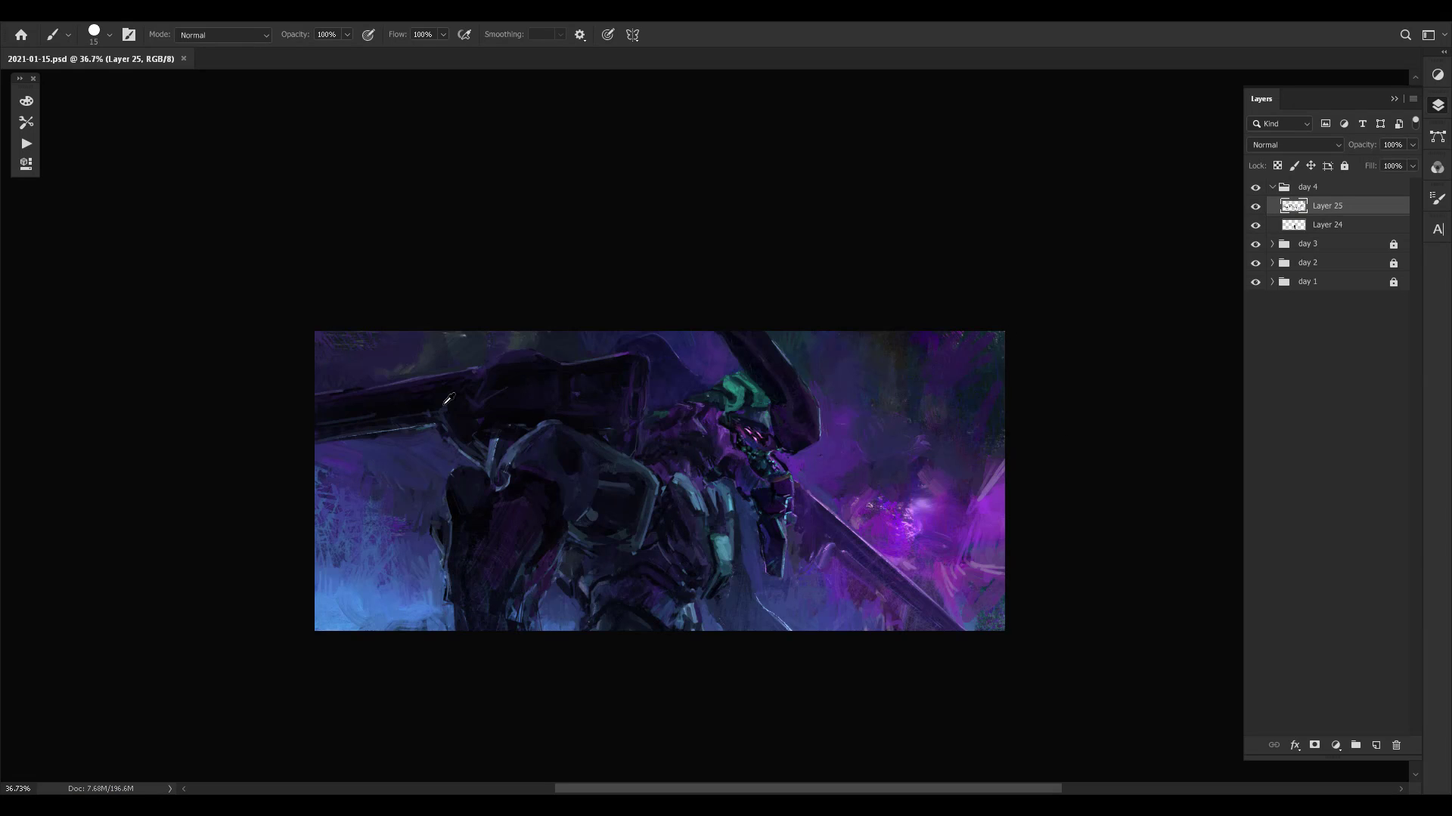
key("ctrl+comma")
key("ctrl+comma")
key("ctrl+comma")
key("ctrl+comma")
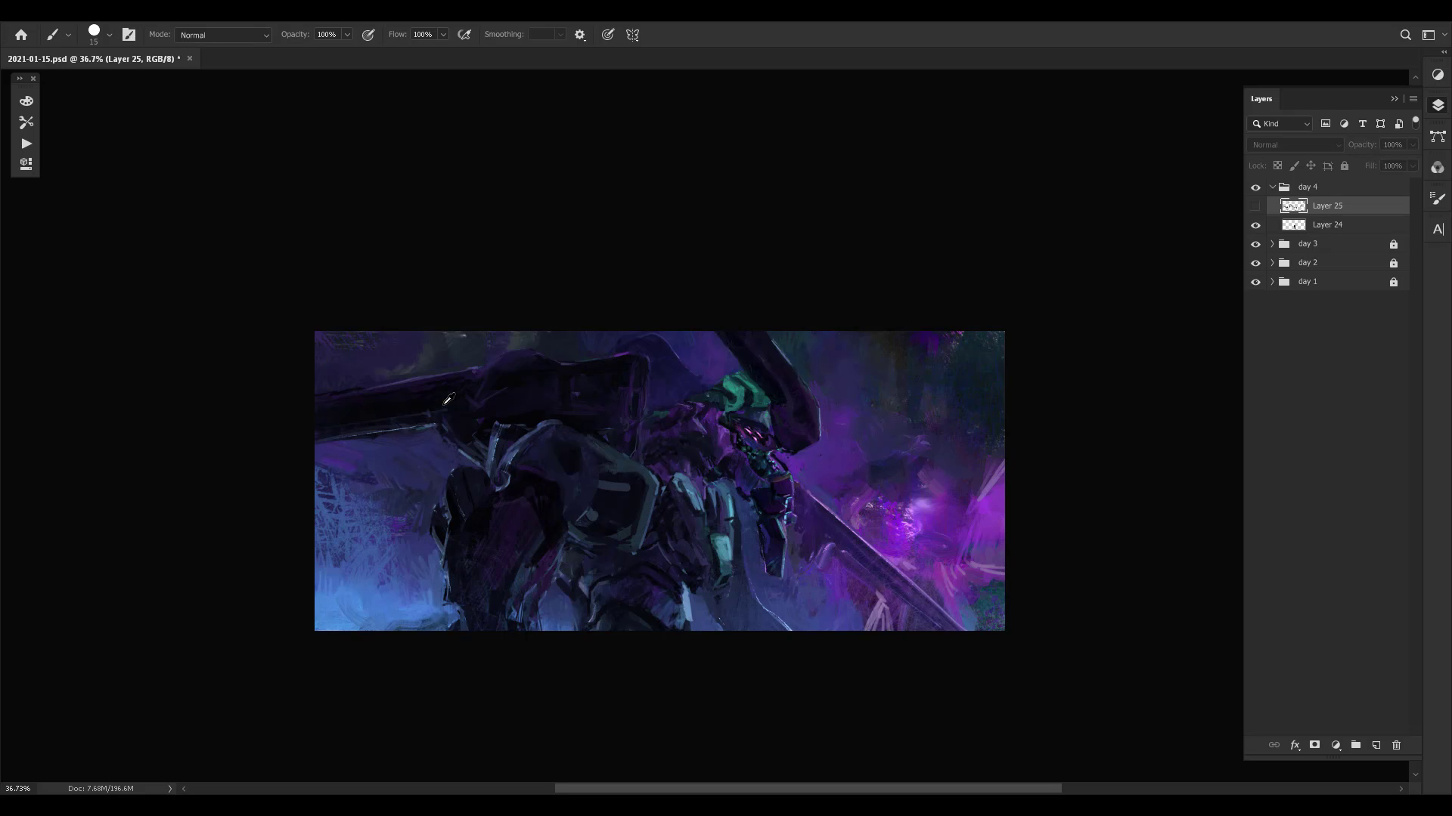
- Repaint the notch under the blade and the purple background beneath it with sampled colours
left_click_drag(999, 515, 996, 515)
left_click(821, 560, "alt")
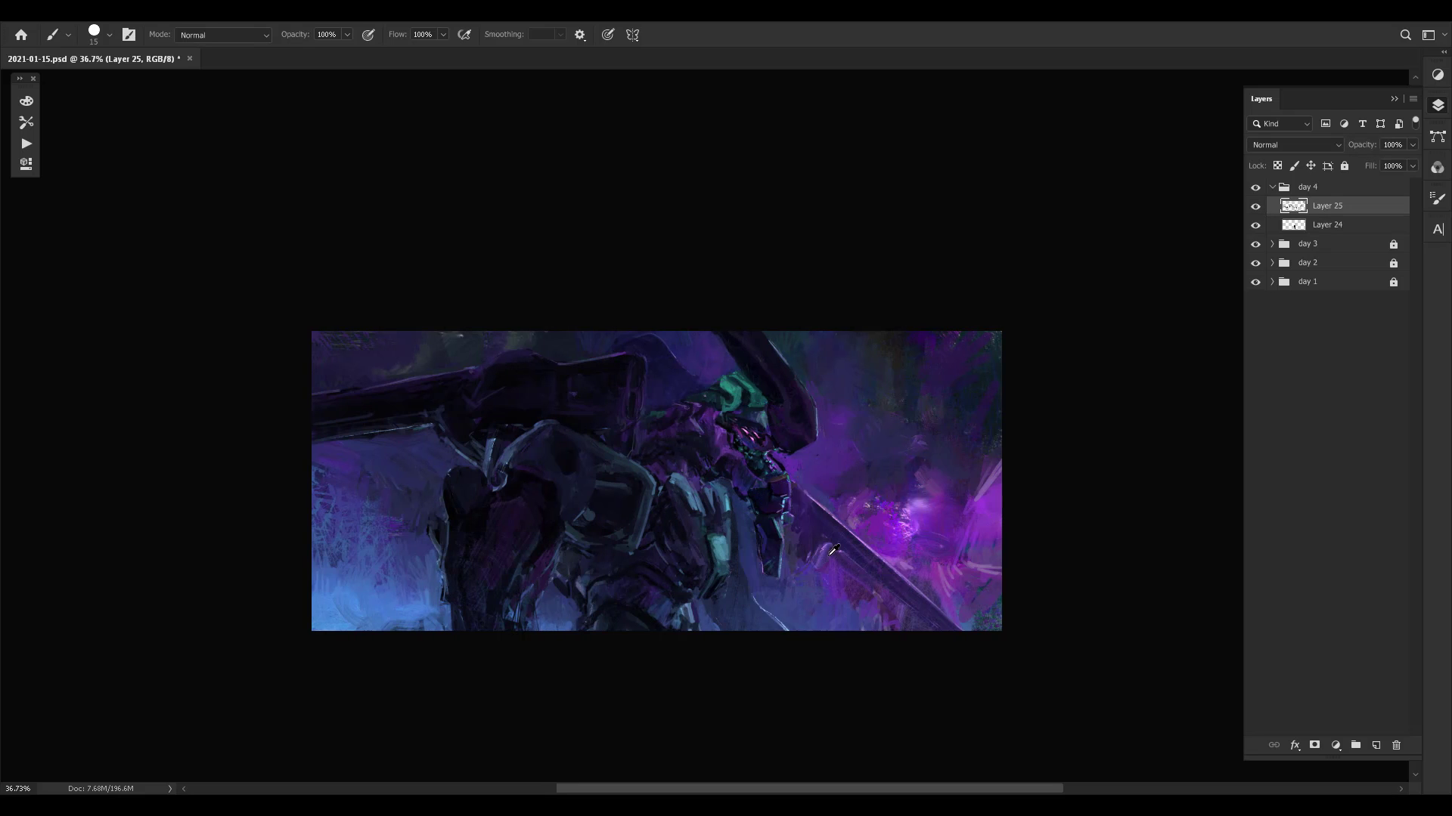
left_click(825, 551, "alt")
left_click(806, 532, "alt")
left_click(792, 576, "alt")
left_click_drag(885, 469, 881, 465)
- Toggle the visibility of Layer 25 repeatedly to compare the painting before and after
key("ctrl+comma")
key("ctrl+comma")
key("ctrl+comma")
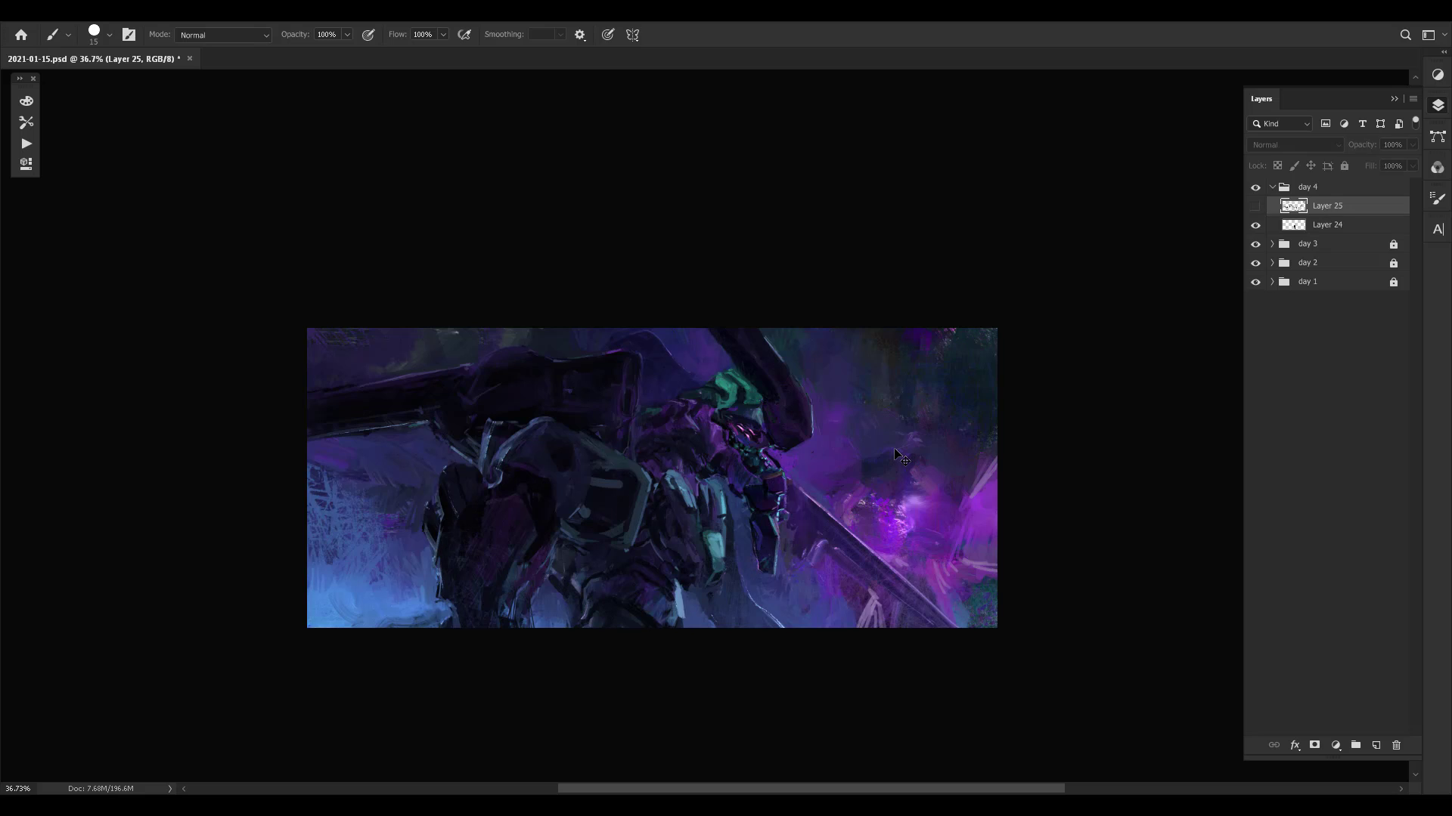
key("ctrl+comma")
key("ctrl+comma")
key("ctrl+comma")
- Sample dark tones and repaint the purple and black planes of the hanging arm with a smaller brush
left_click(563, 366, "alt")
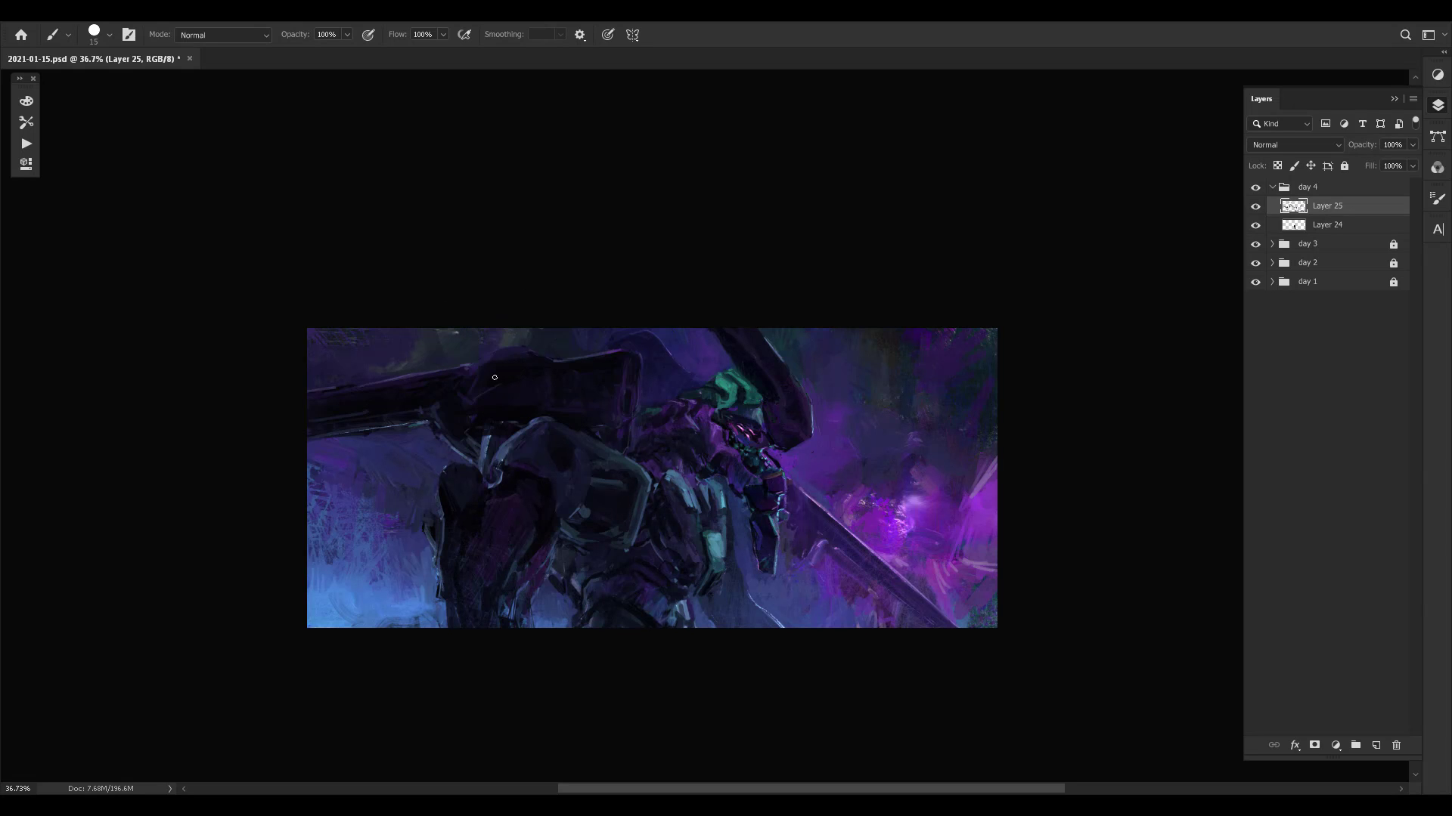
left_click(543, 534, "alt")
left_click(522, 551, "alt")
key("bracketleft")
left_click(464, 551, "alt")
left_click(462, 545, "alt")
- Repaint the lower end and inner edge of the hanging arm with sampled dark and blue tones
left_click(494, 601, "alt")
left_click_drag(499, 604, 536, 542)
left_click(528, 537, "alt")
left_click(472, 523, "alt")
left_click(452, 521, "alt")
left_click(479, 603, "alt")
- Mirror the canvas and paint sampled dark blues onto the lower hanging arm with a 20 px brush
key("bracketright")
key("ctrl+shift+h")
left_click_drag(951, 498, 961, 464)
left_click(830, 560, "alt")
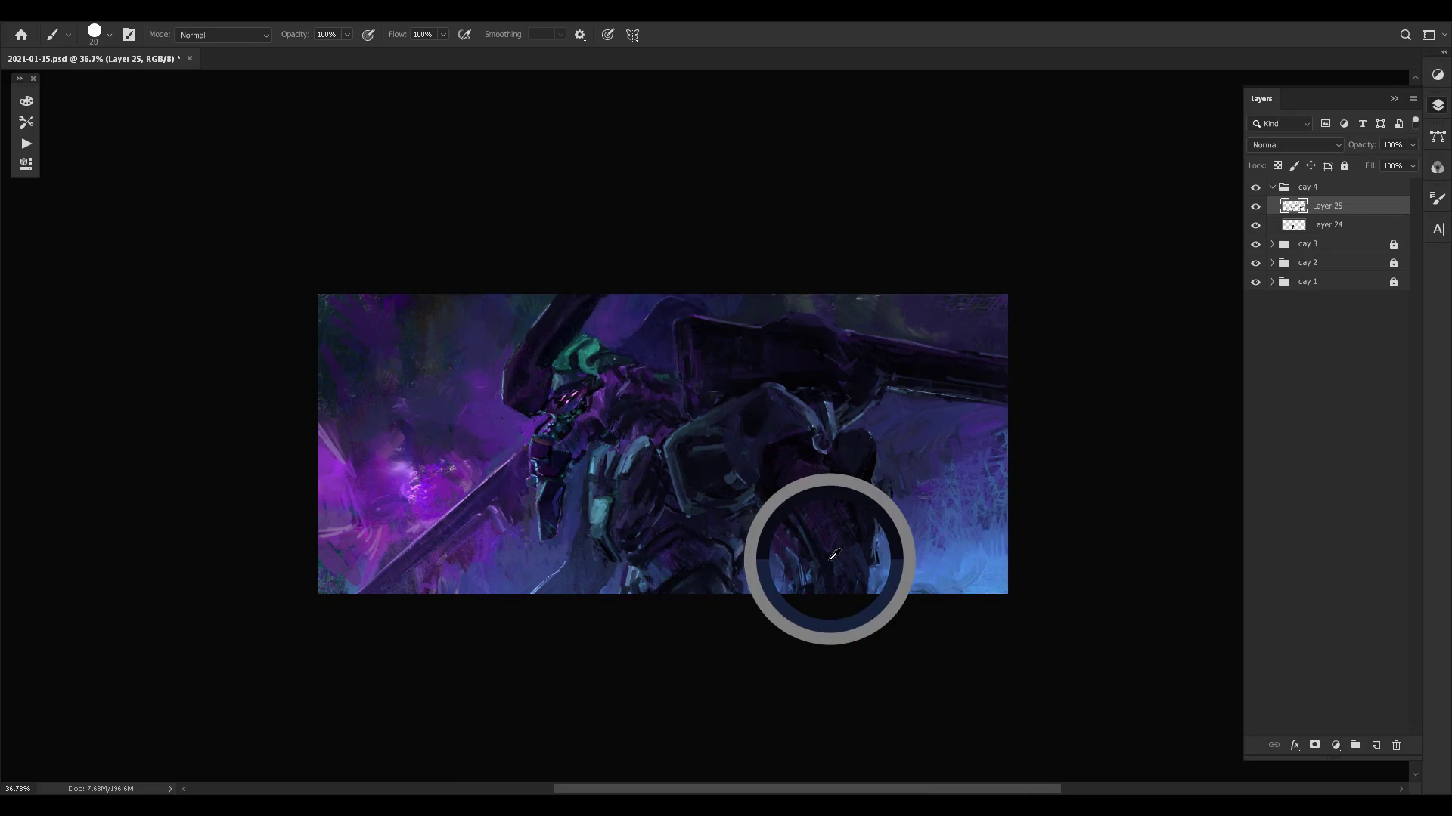
left_click(827, 546, "alt")
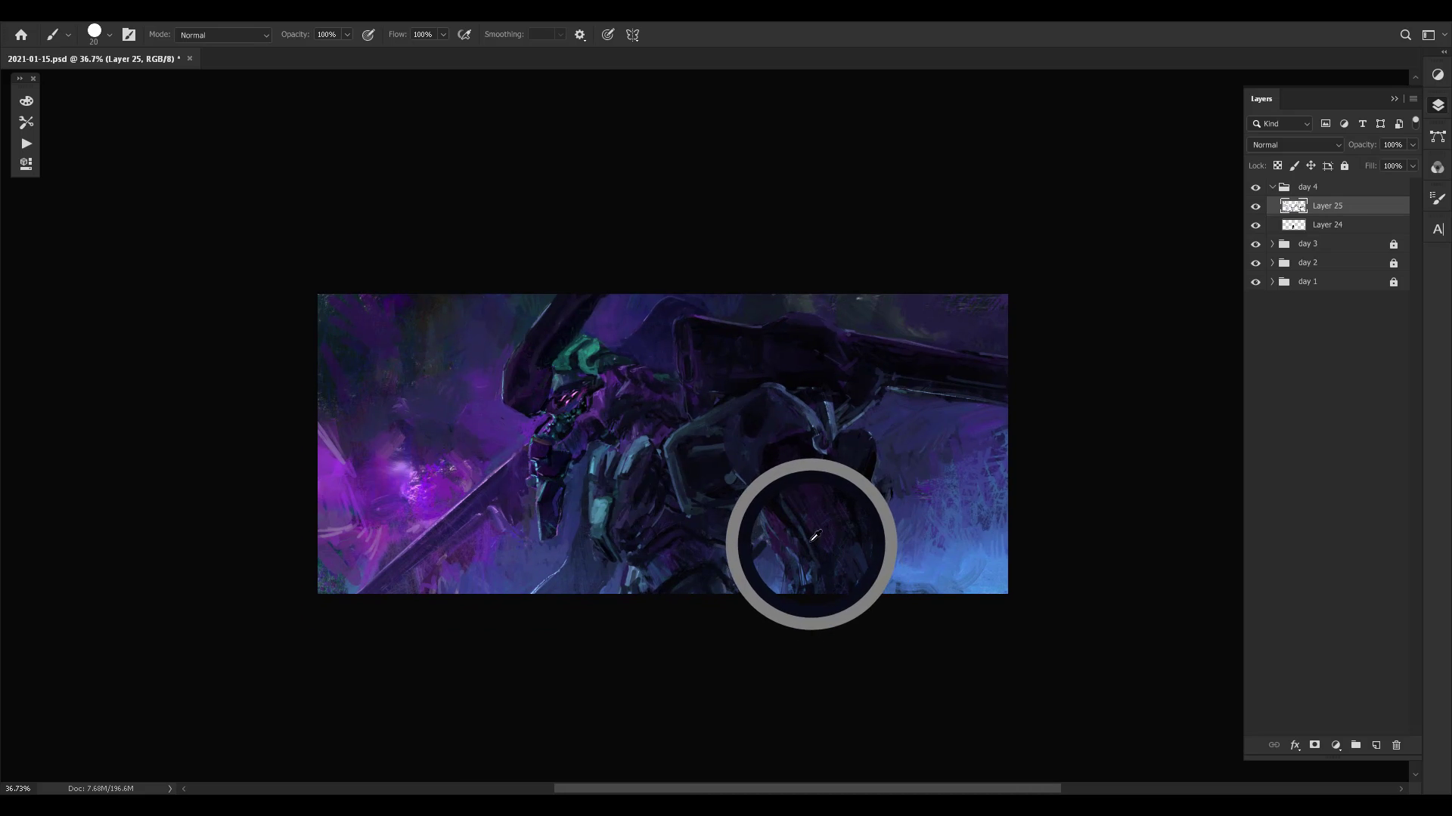
- Set the brush to 9 px and refine the dark details on the outer plate of the hanging arm
key("bracketleft")
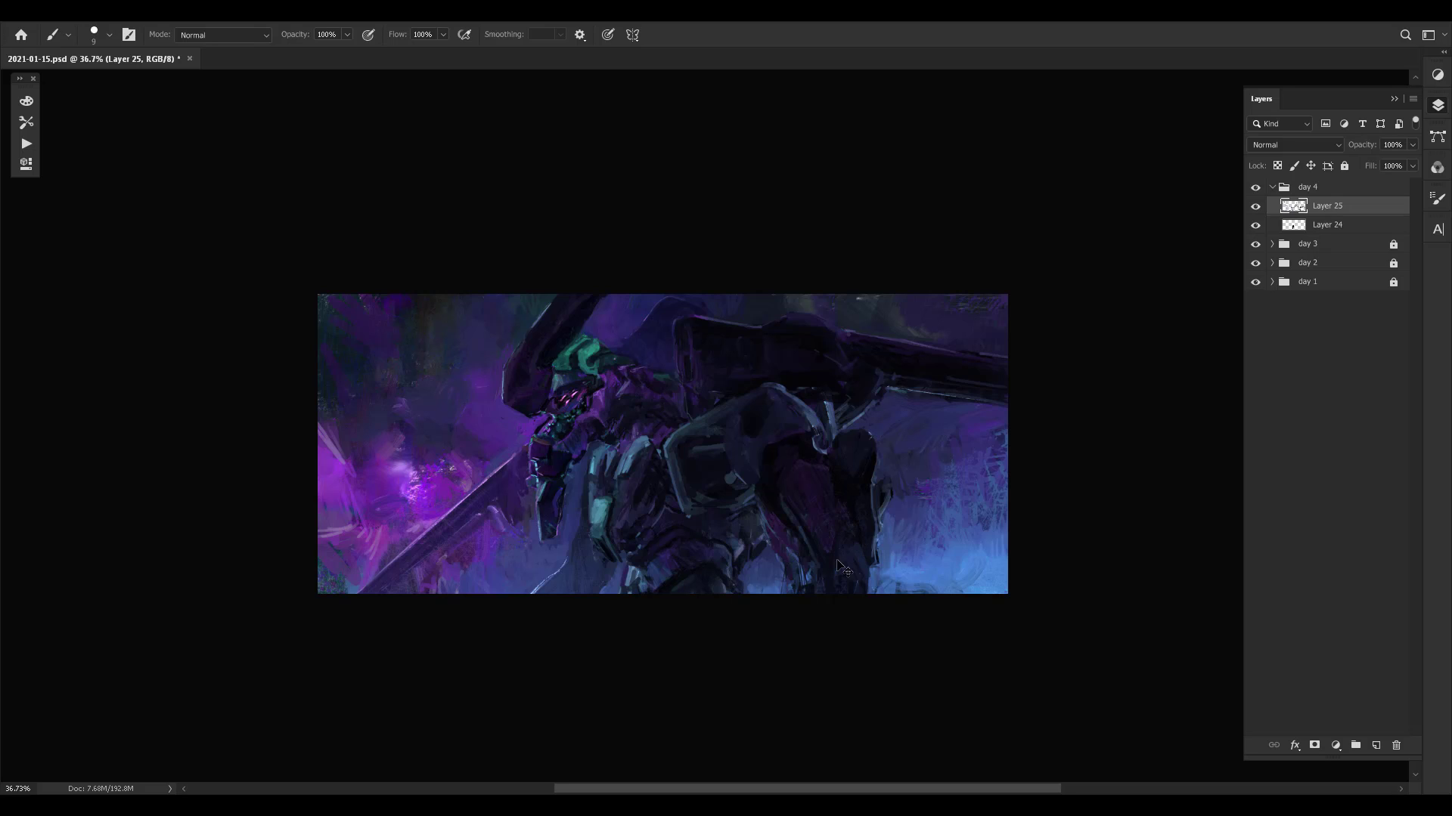
left_click(848, 532, "alt")
left_click(865, 542, "alt")
left_click(853, 535, "alt")
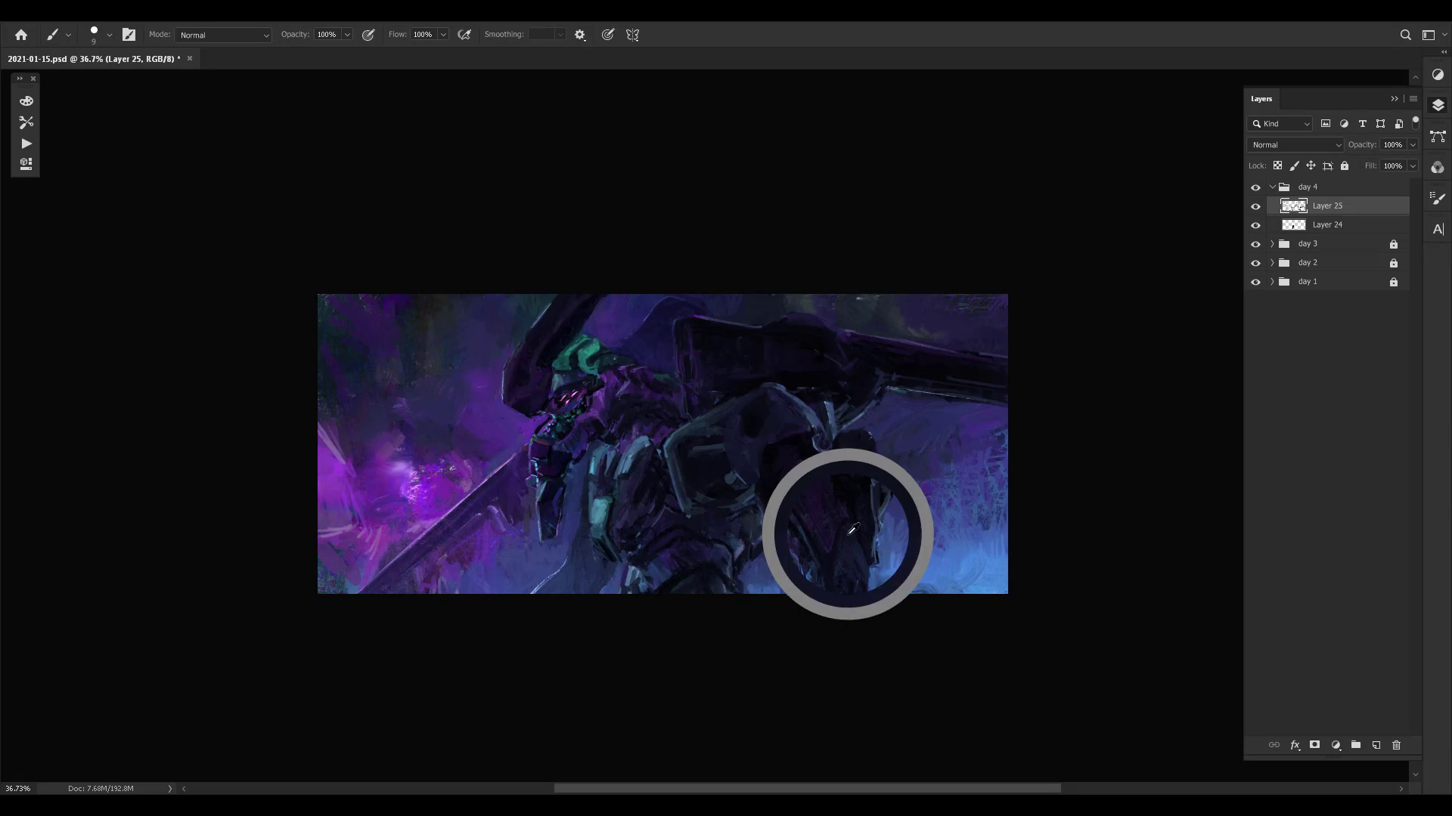
- Set the brush to 20 px, repaint the arm's outer plate and edge with sampled darks, and undo the last stroke
key("bracketright")
key("bracketright")
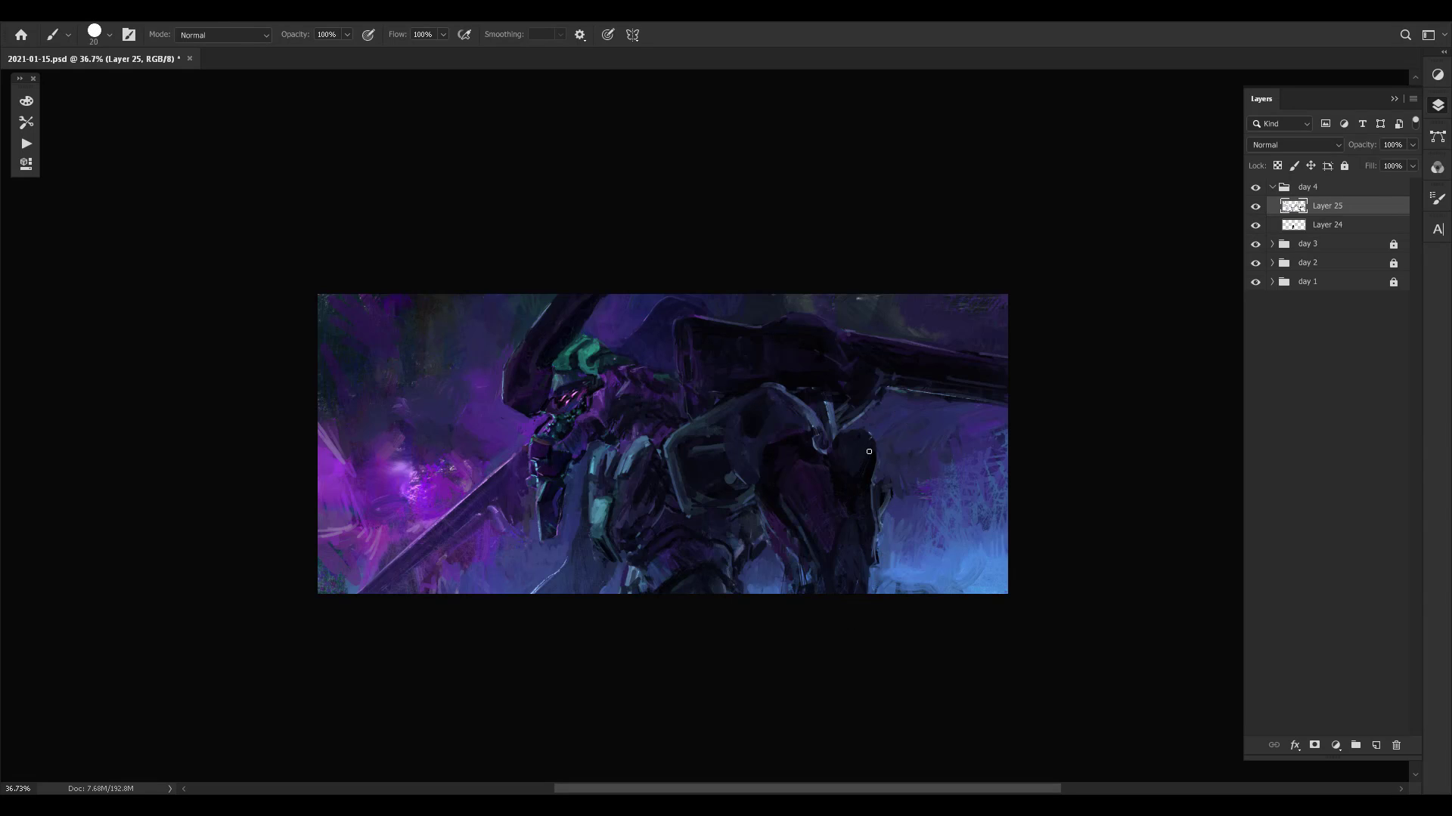
left_click(860, 482, "alt")
left_click(878, 498, "alt")
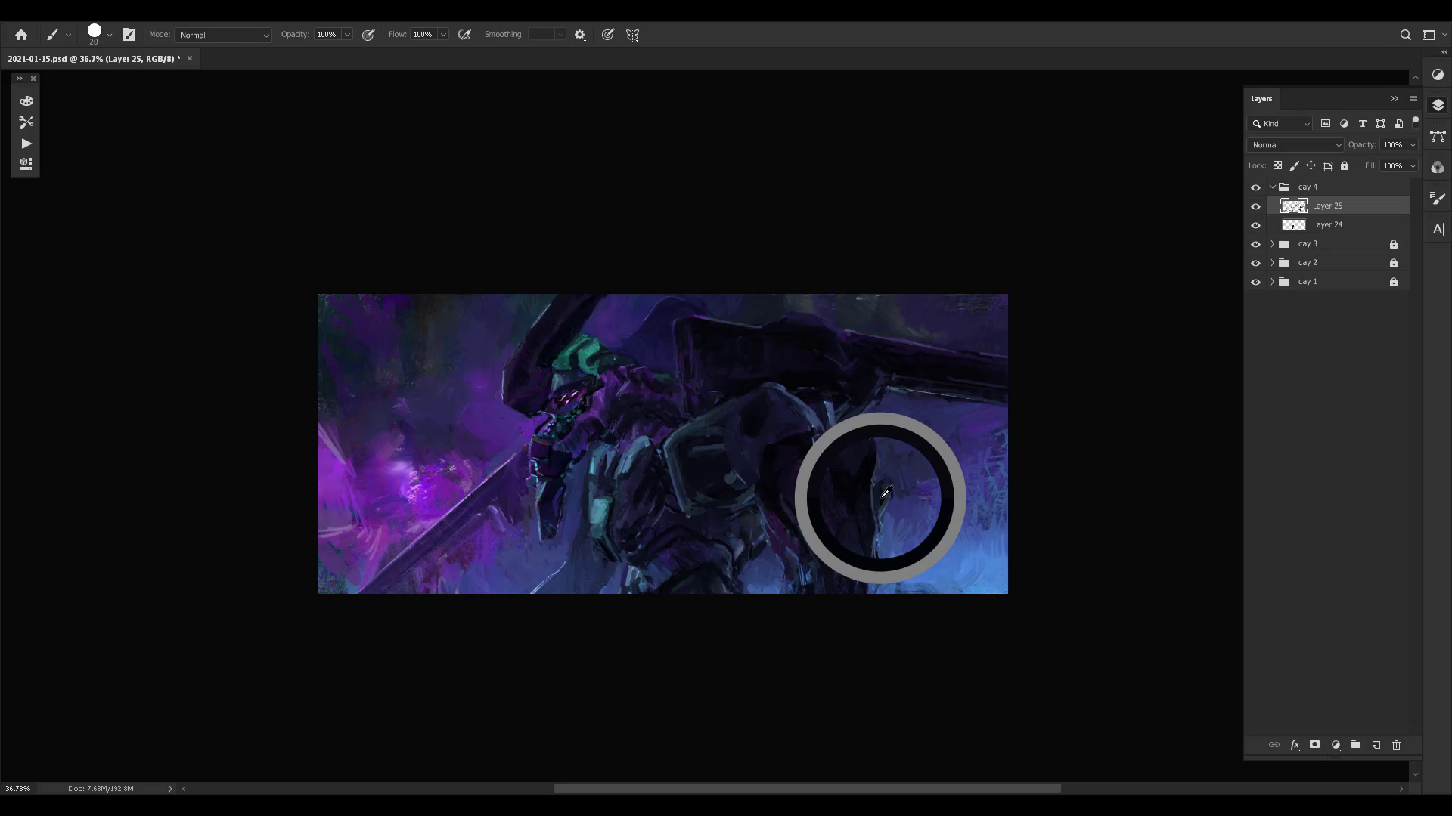
left_click(870, 541, "alt")
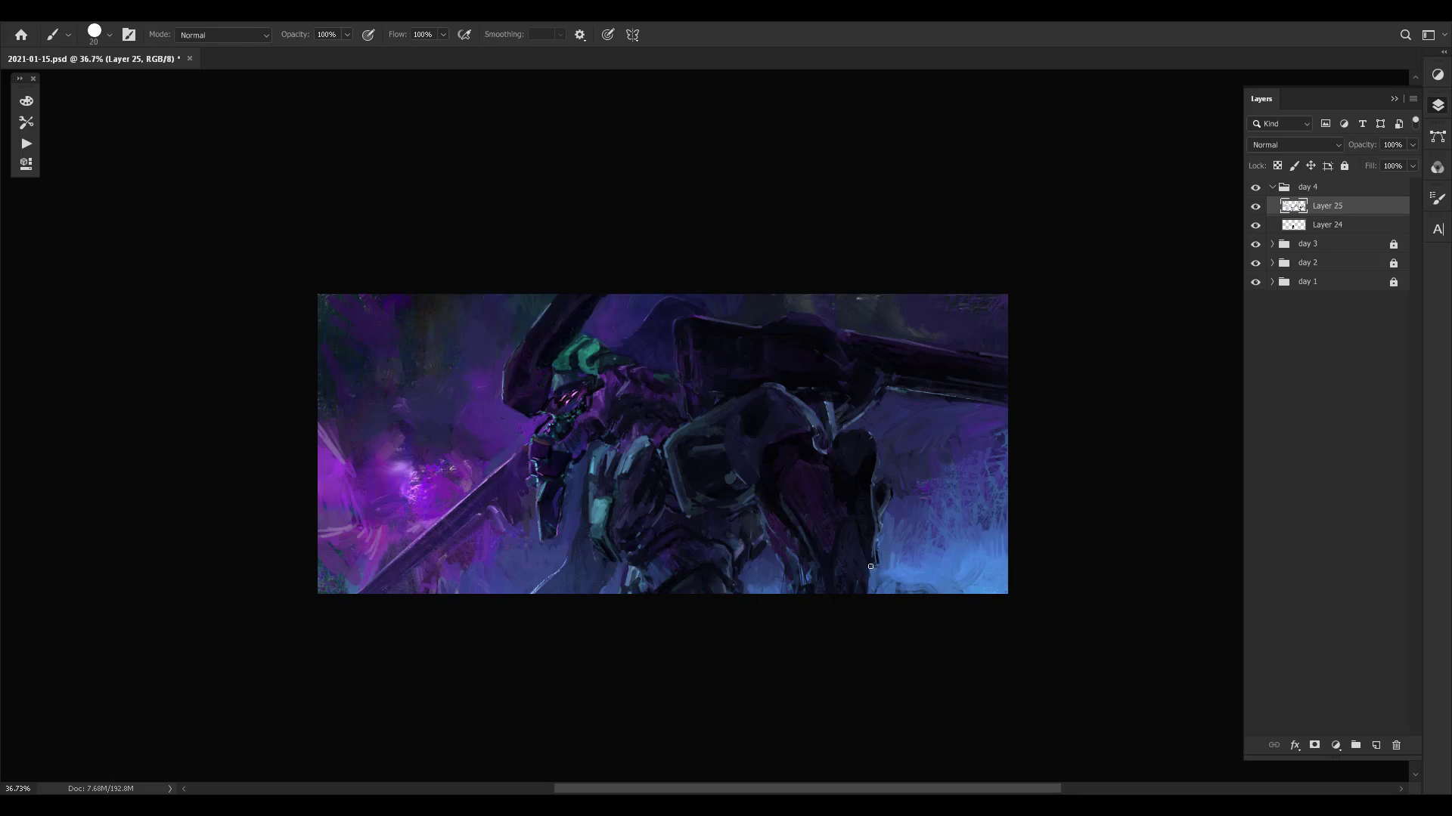
left_click_drag(874, 566, 874, 575)
key("ctrl+z")
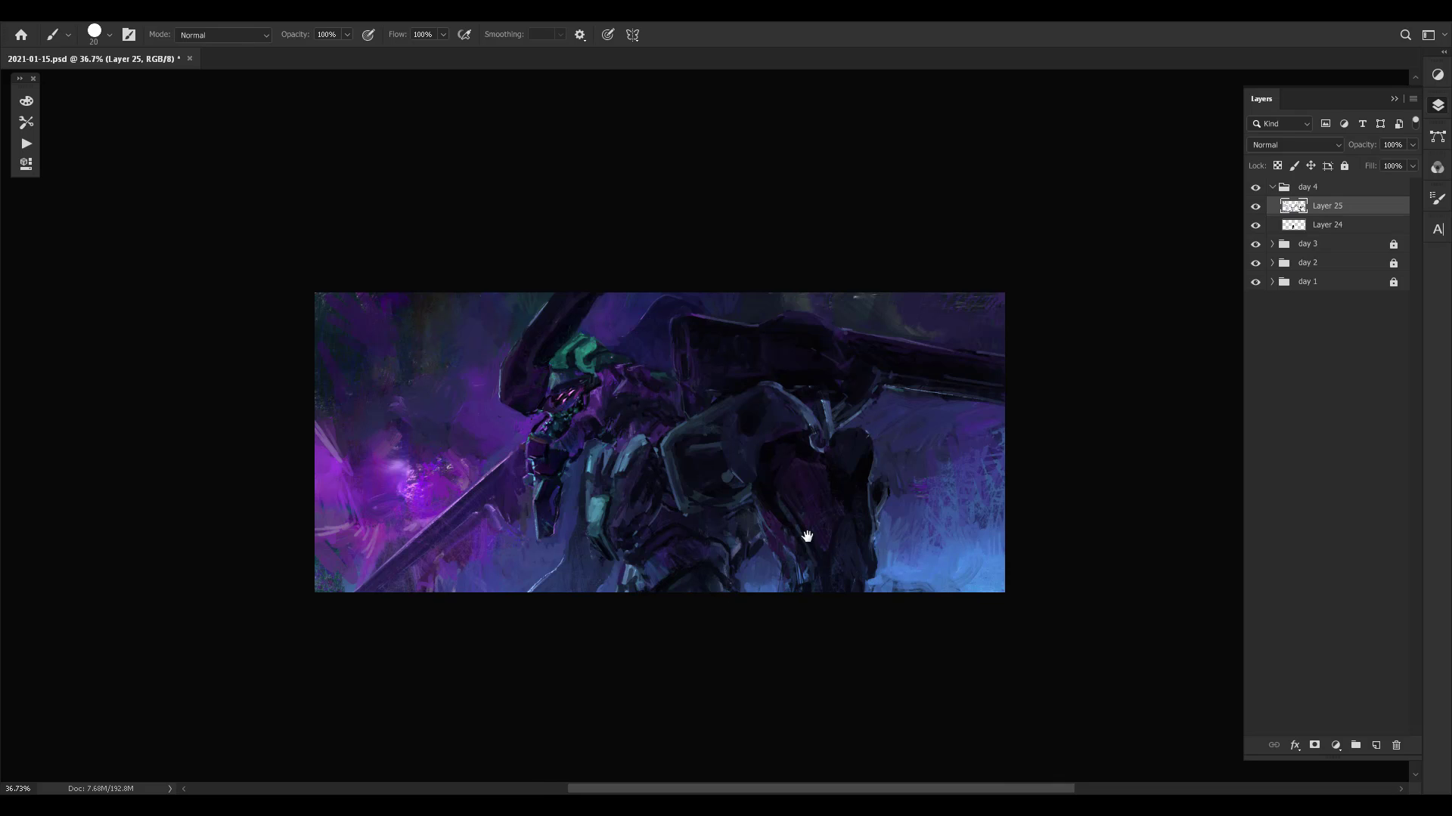
- Set the brush to 10 px, repaint the inner lower part of the hanging arm, and undo the last stroke
left_click_drag(804, 528, 753, 481)
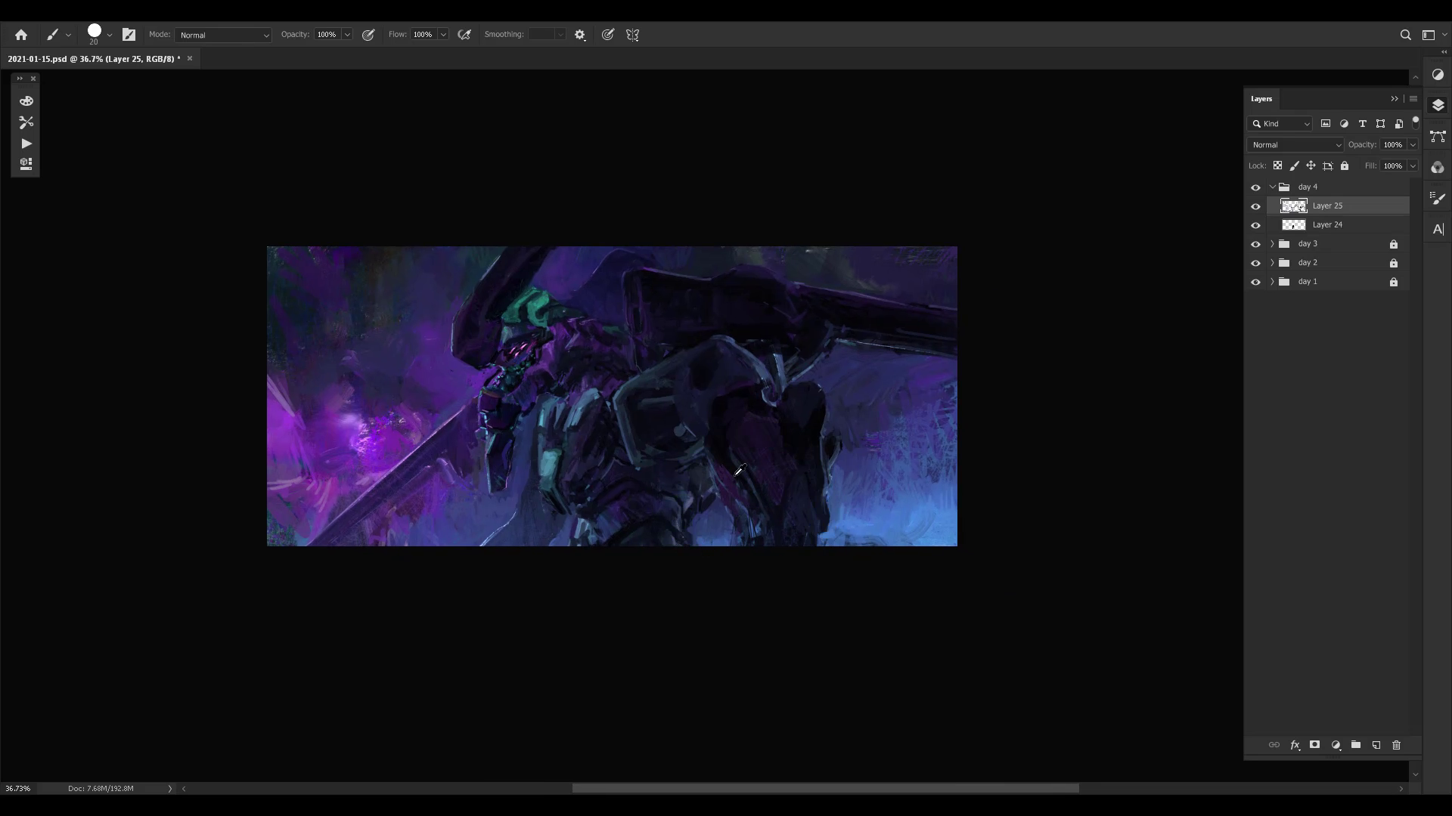
key("bracketleft")
left_click(737, 516)
left_click(749, 517)
left_click(760, 527)
left_click_drag(749, 484, 761, 513)
key("ctrl+z")
left_click_drag(742, 444, 832, 495)
- Toggle Layer 25 on and off to compare the repainted arm and background with the earlier version
key("ctrl+comma")
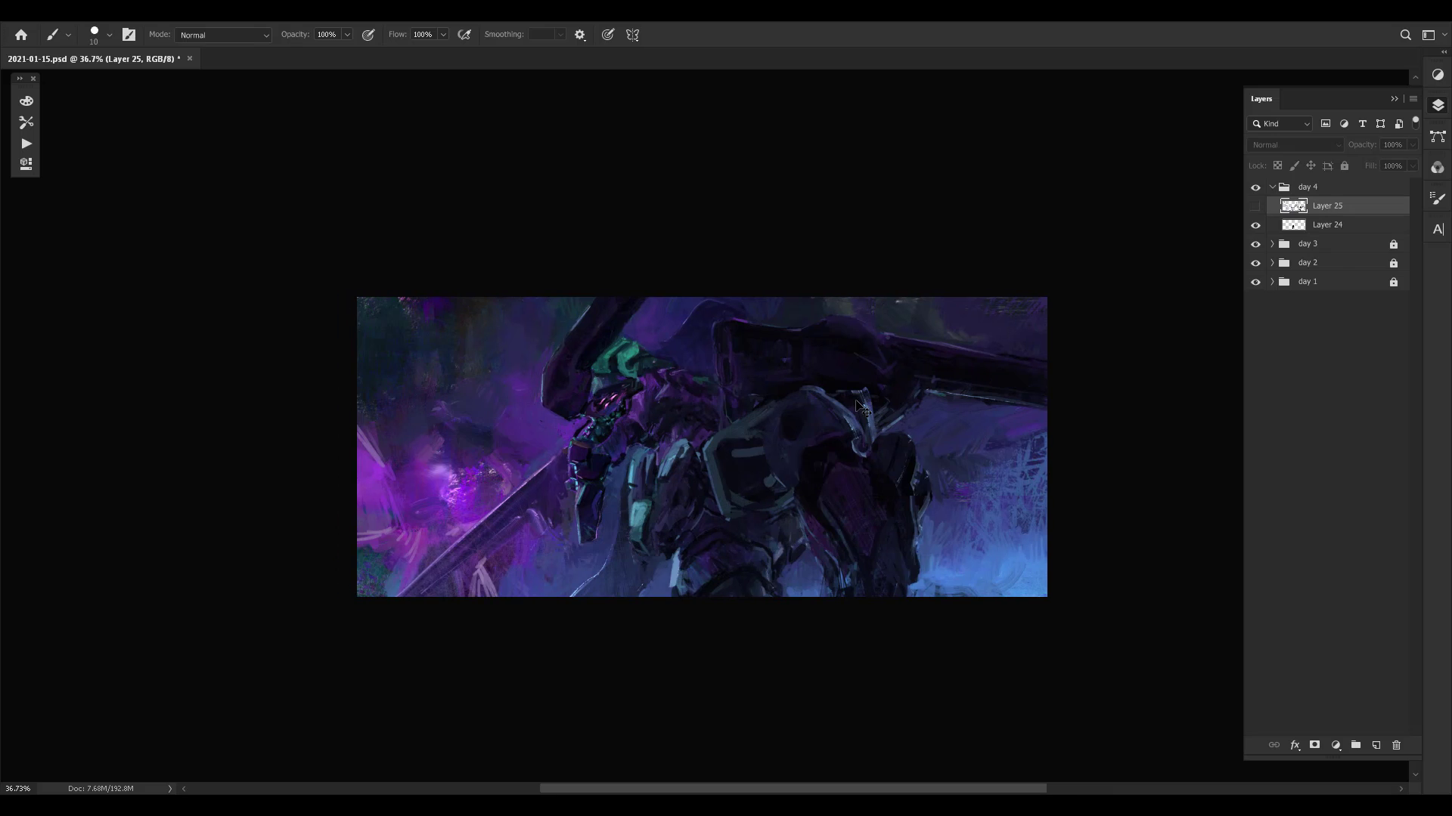
key("ctrl+comma")
key("ctrl+comma")
key("ctrl+comma")
key("ctrl+comma")
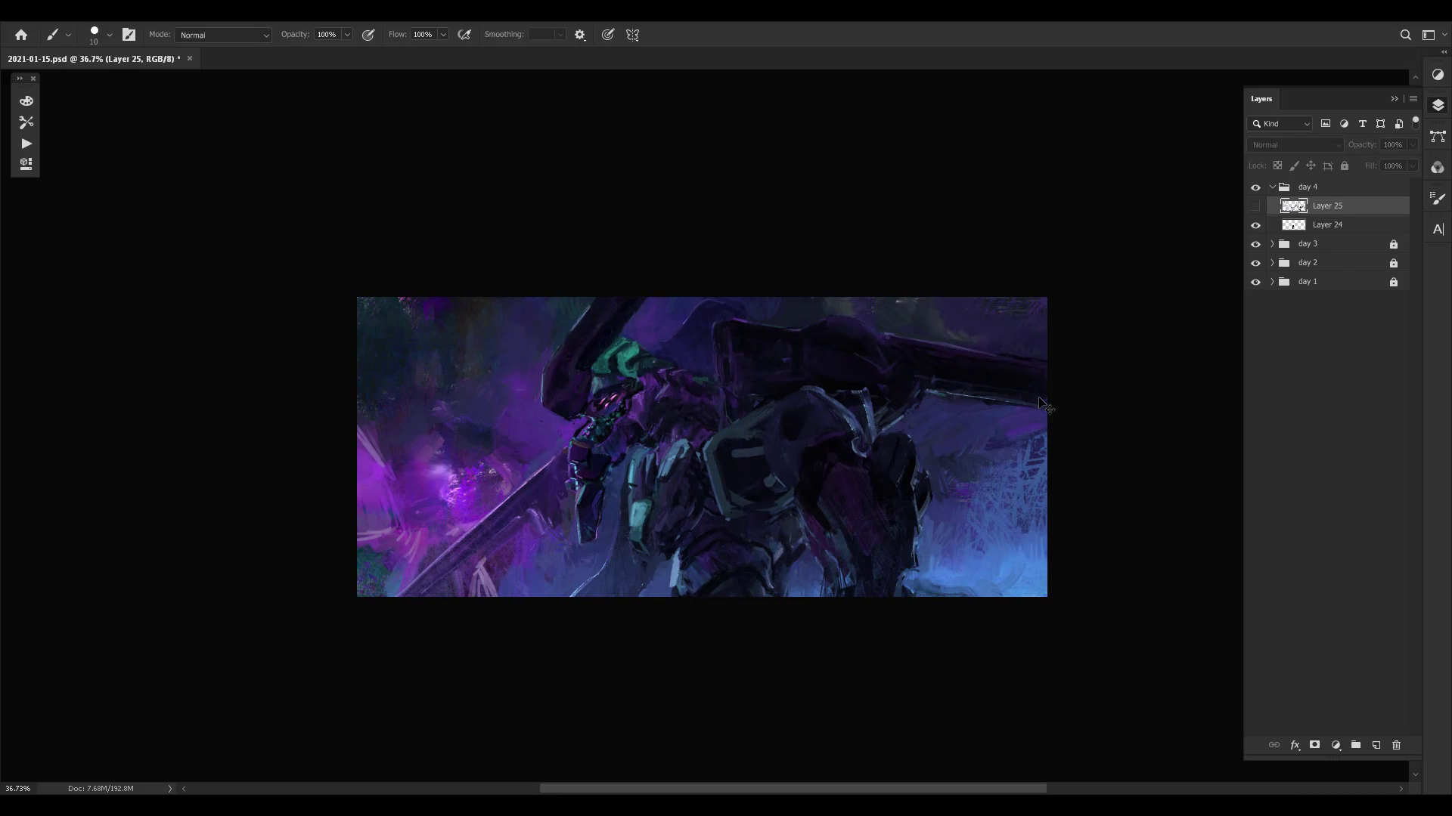
key("ctrl+comma")
left_click_drag(804, 474, 785, 447)
key("ctrl+comma")
key("ctrl+comma")
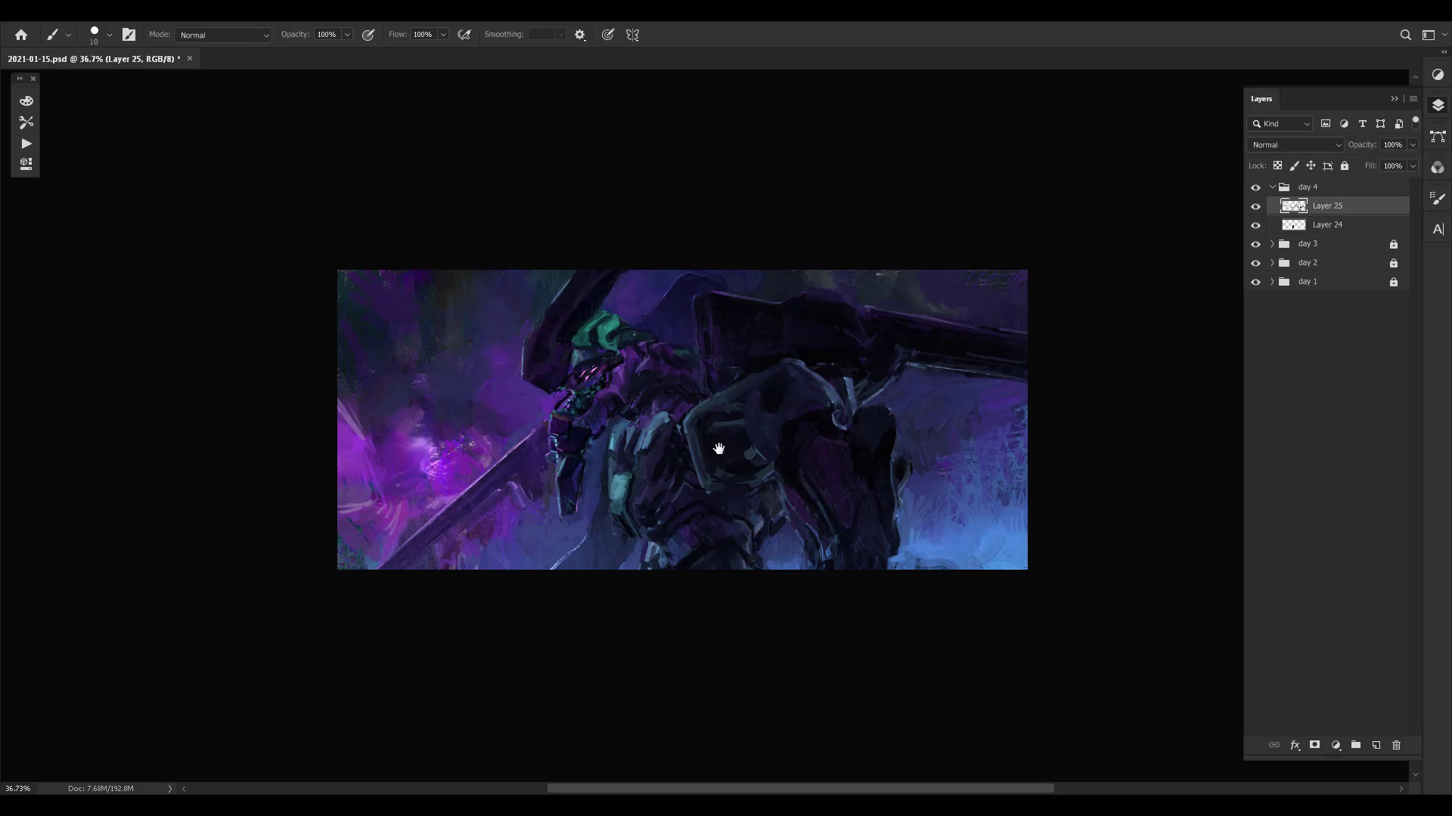
- Touch up the outer edge of the long head crest with a sampled colour
mouse_move(718, 450)
left_mouse_down()
mouse_move(737, 442)
mouse_move(735, 470)
left_mouse_up()
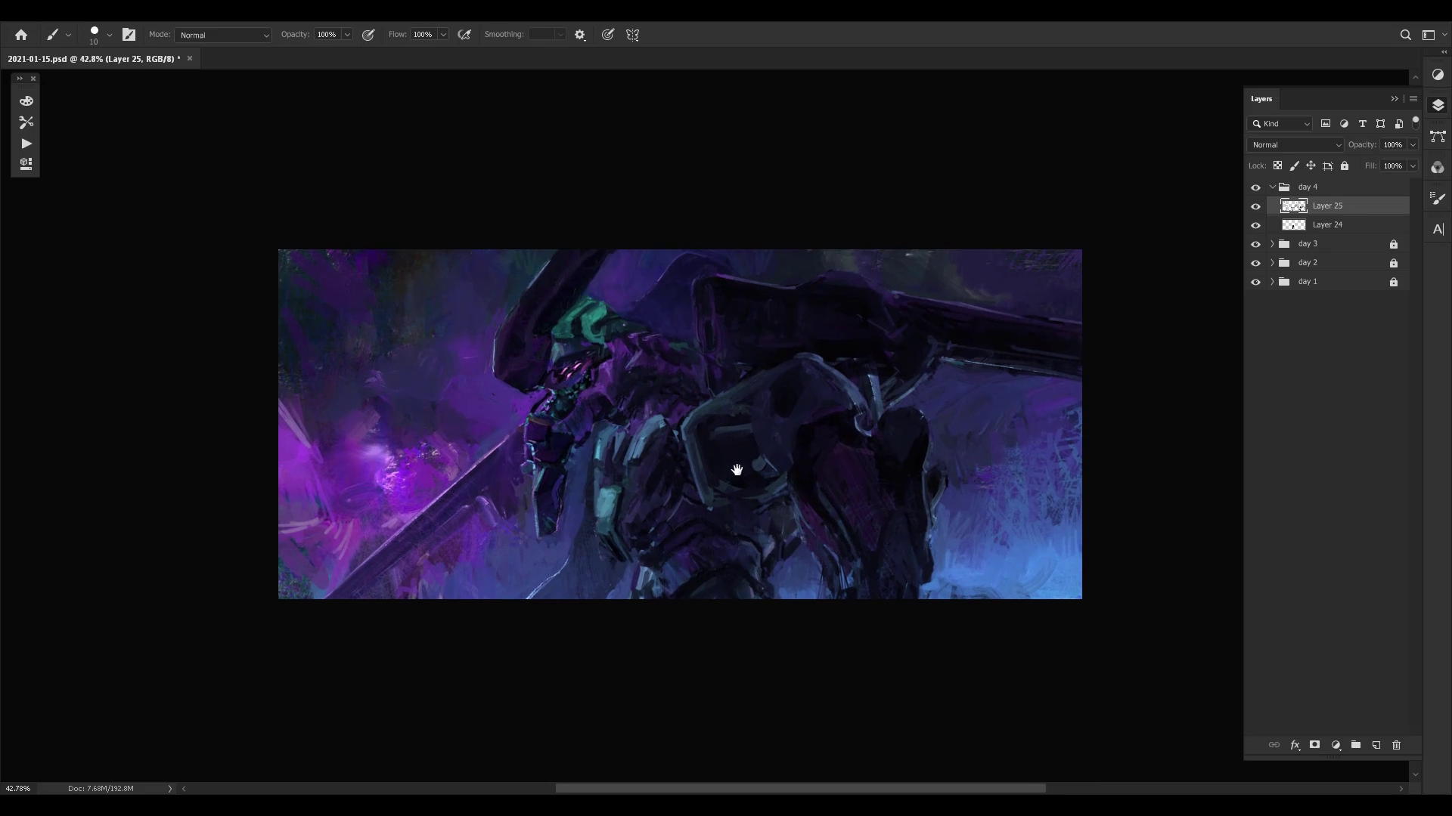
left_click_drag(679, 405, 684, 423)
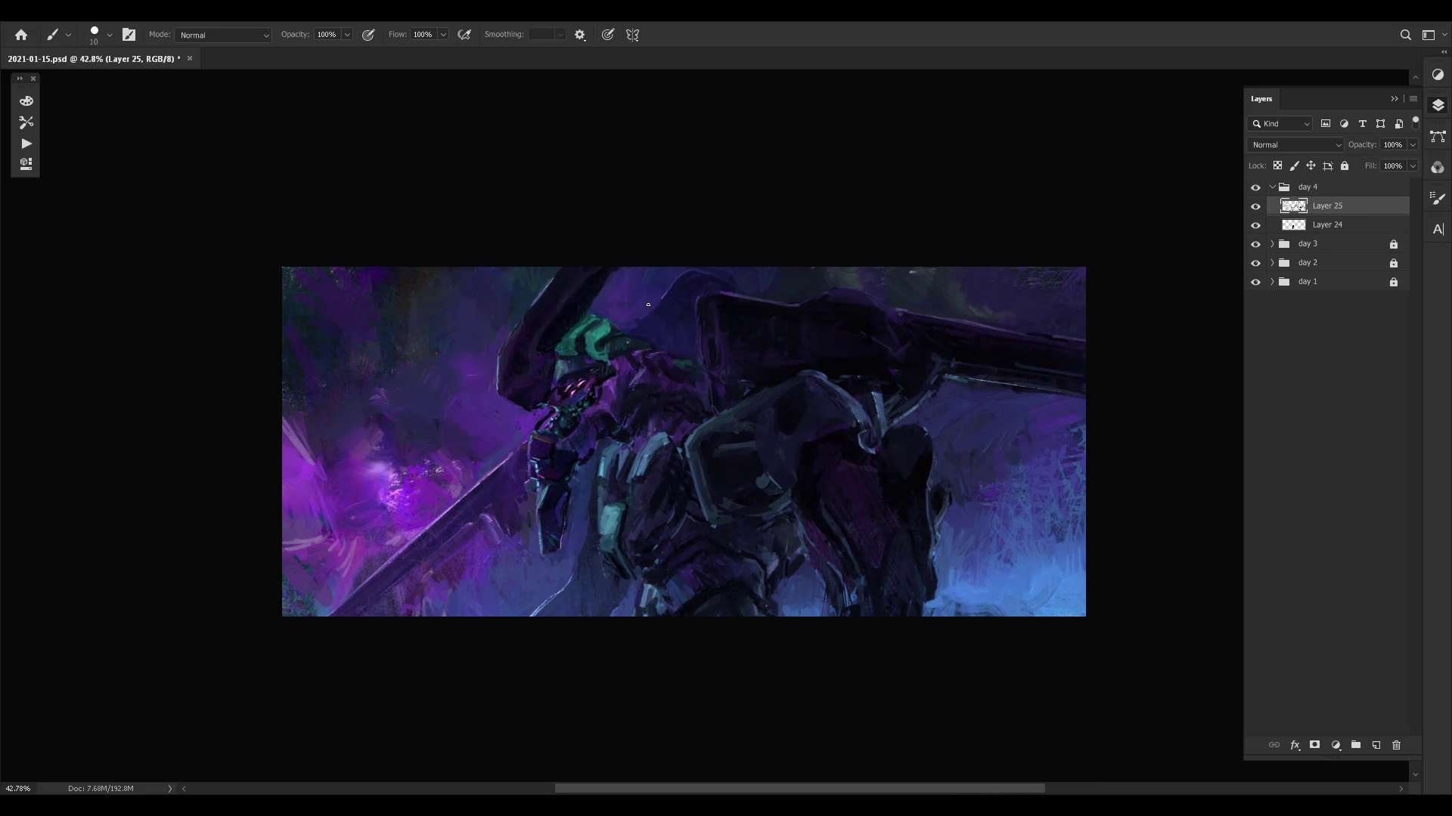
left_click_drag(771, 418, 761, 425)
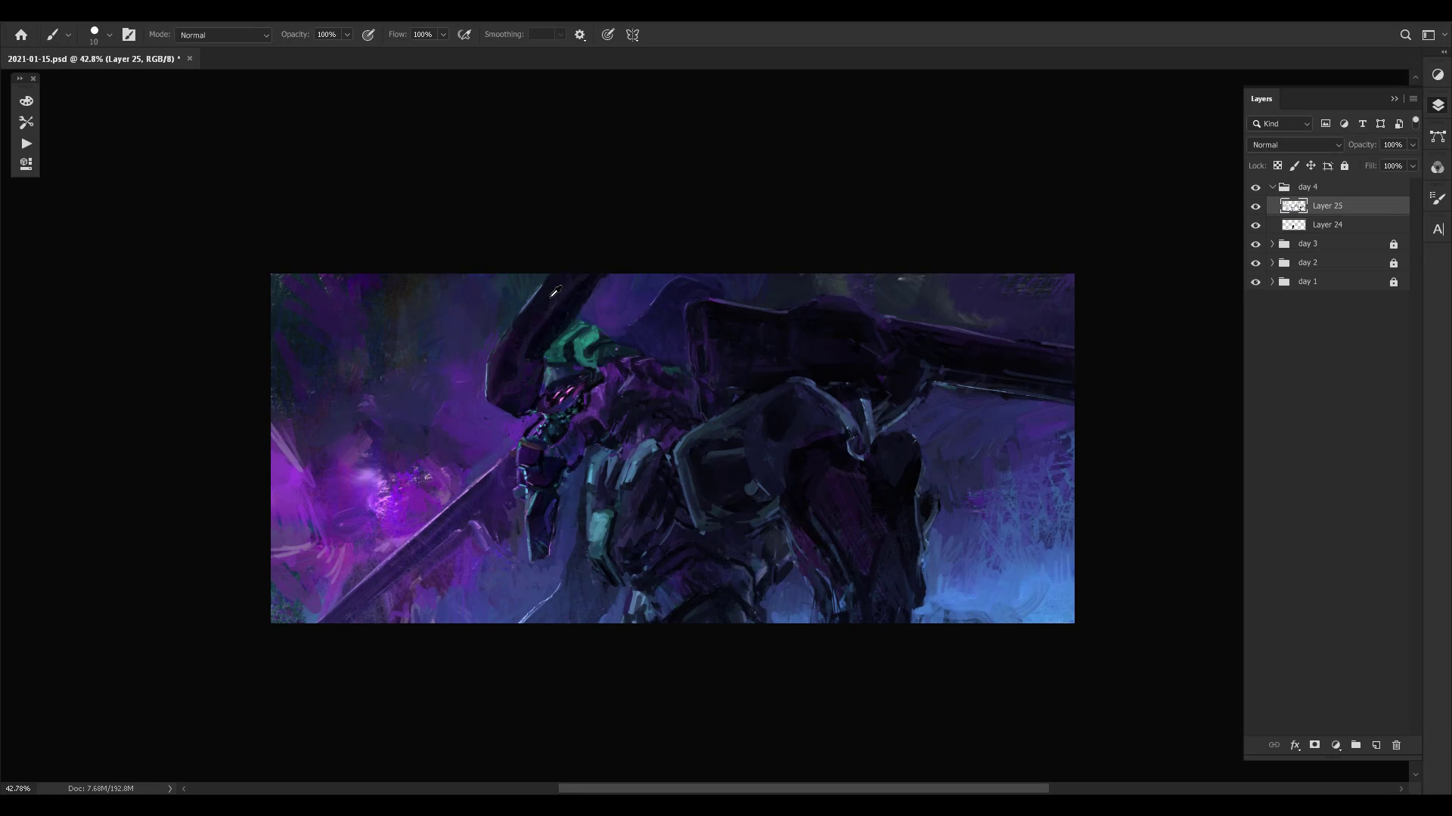
left_click(525, 296, "alt")
left_click_drag(779, 395, 737, 387)
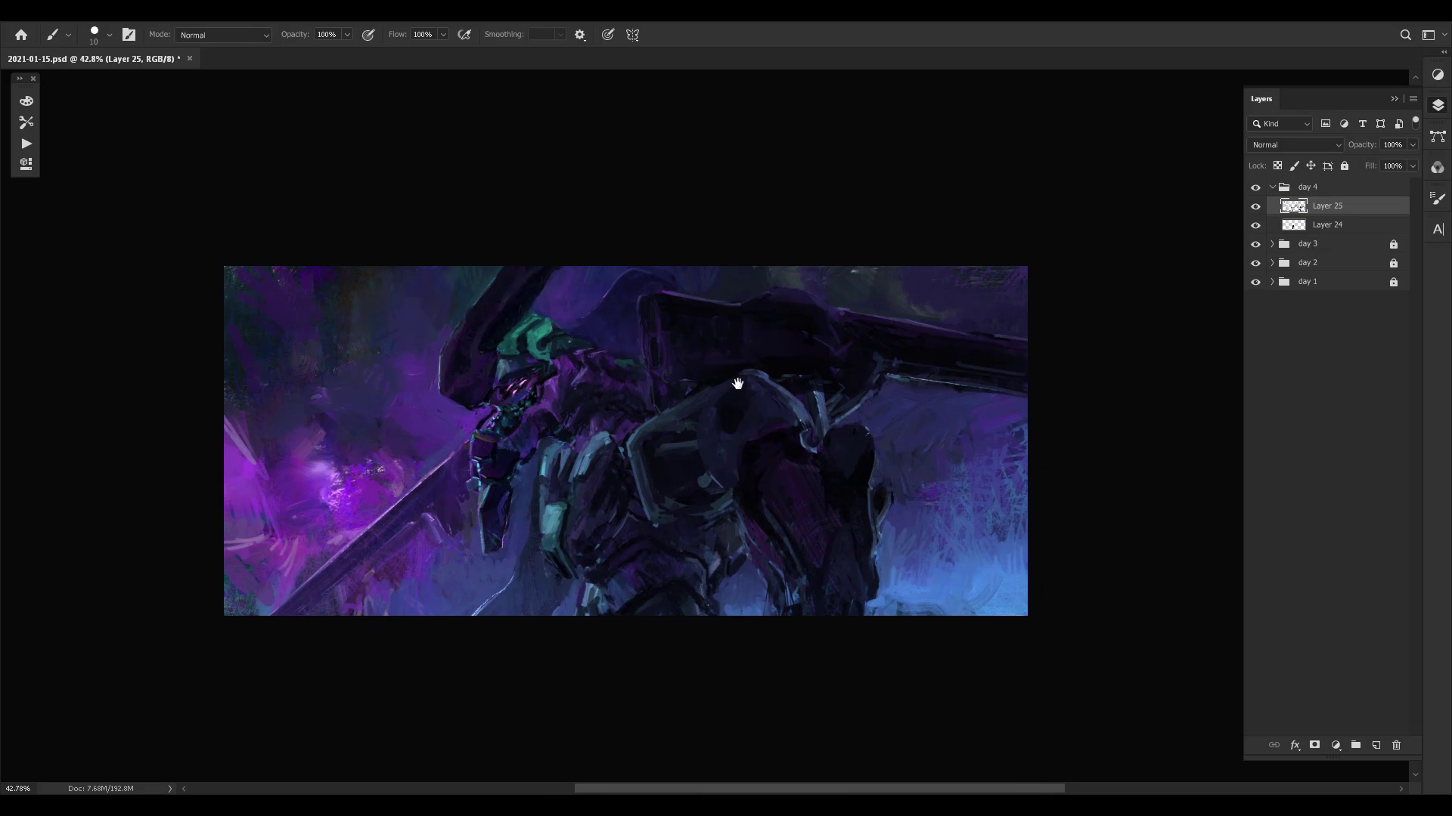
- Touch up the chest armour beside the shoulder plate and the neck edge on Layer 25 with sampled colours
left_click(584, 476, "alt")
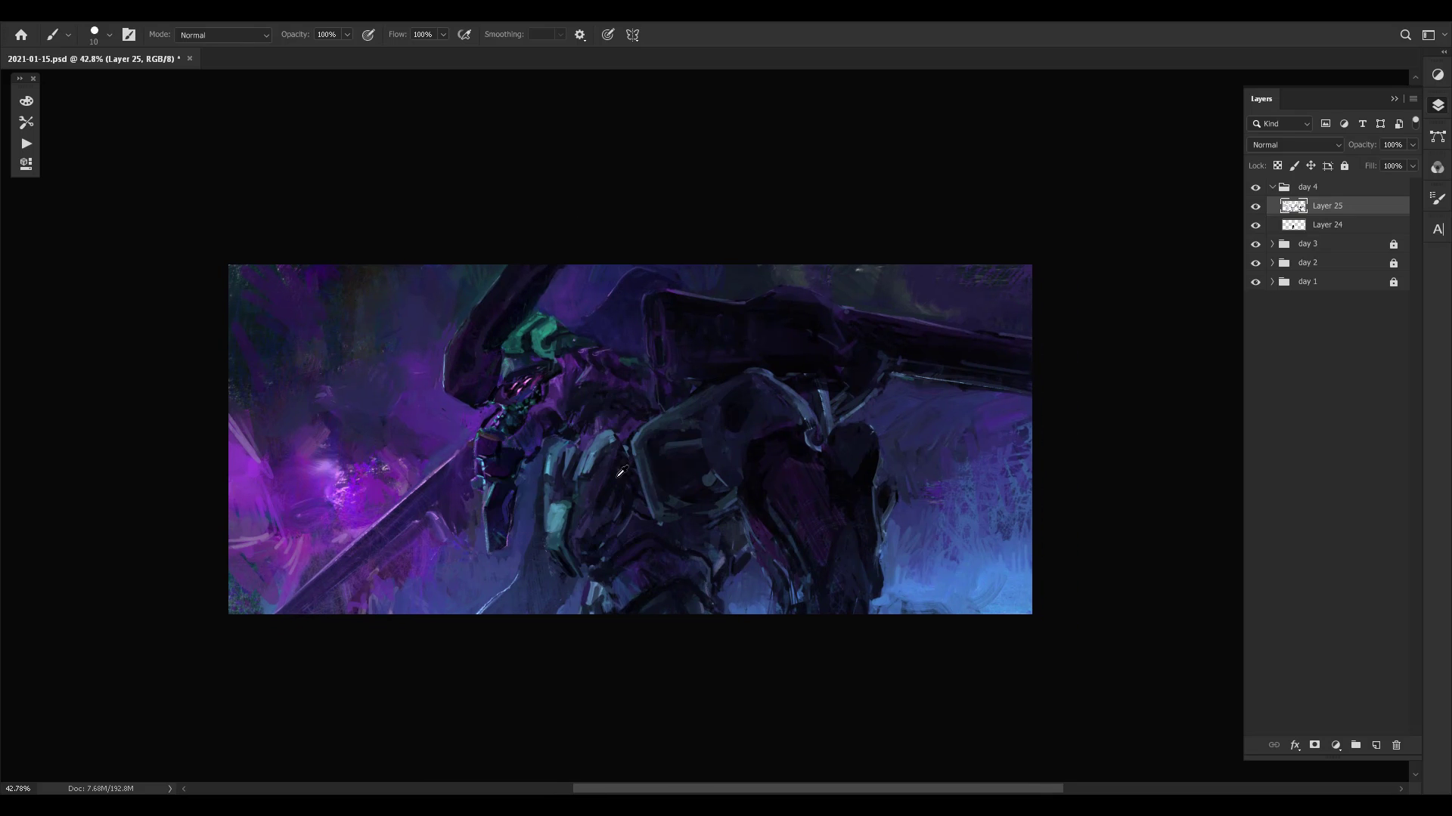
left_click(613, 480, "alt")
left_click(576, 422, "alt")
left_click(545, 402, "alt")
left_click(544, 411, "alt")
left_click(543, 403, "alt")
- Refine the jaw's edge and the adjoining background with small strokes of sampled colour
left_click(487, 411, "alt")
left_click(486, 411, "alt")
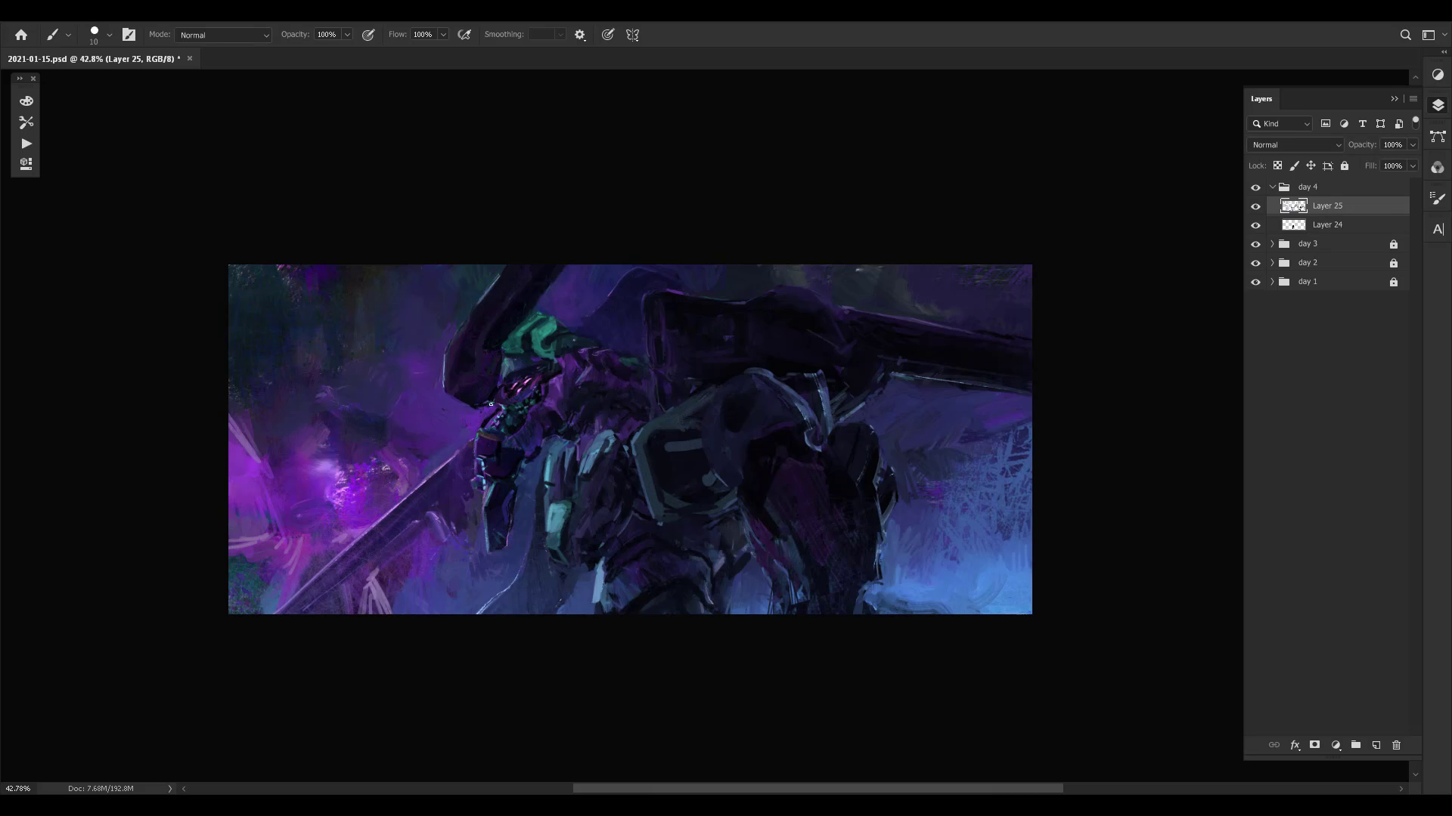
left_click(482, 420, "alt")
left_click(481, 417, "alt")
left_click(465, 416, "alt")
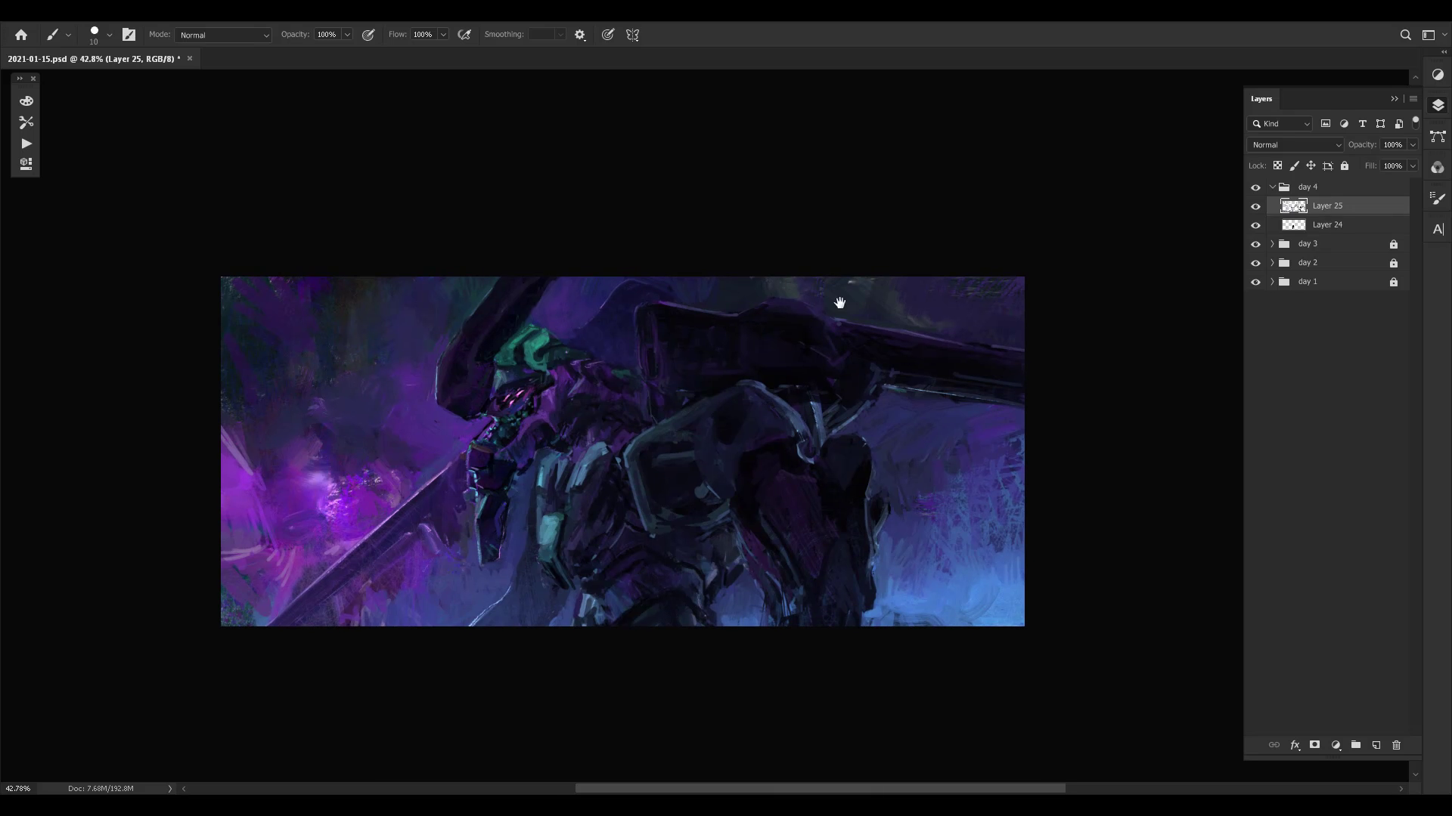
- Collapse the day 4 group, hide all the day groups, and show only day 1
left_click(1272, 187)
left_click_drag(1255, 189, 1265, 250)
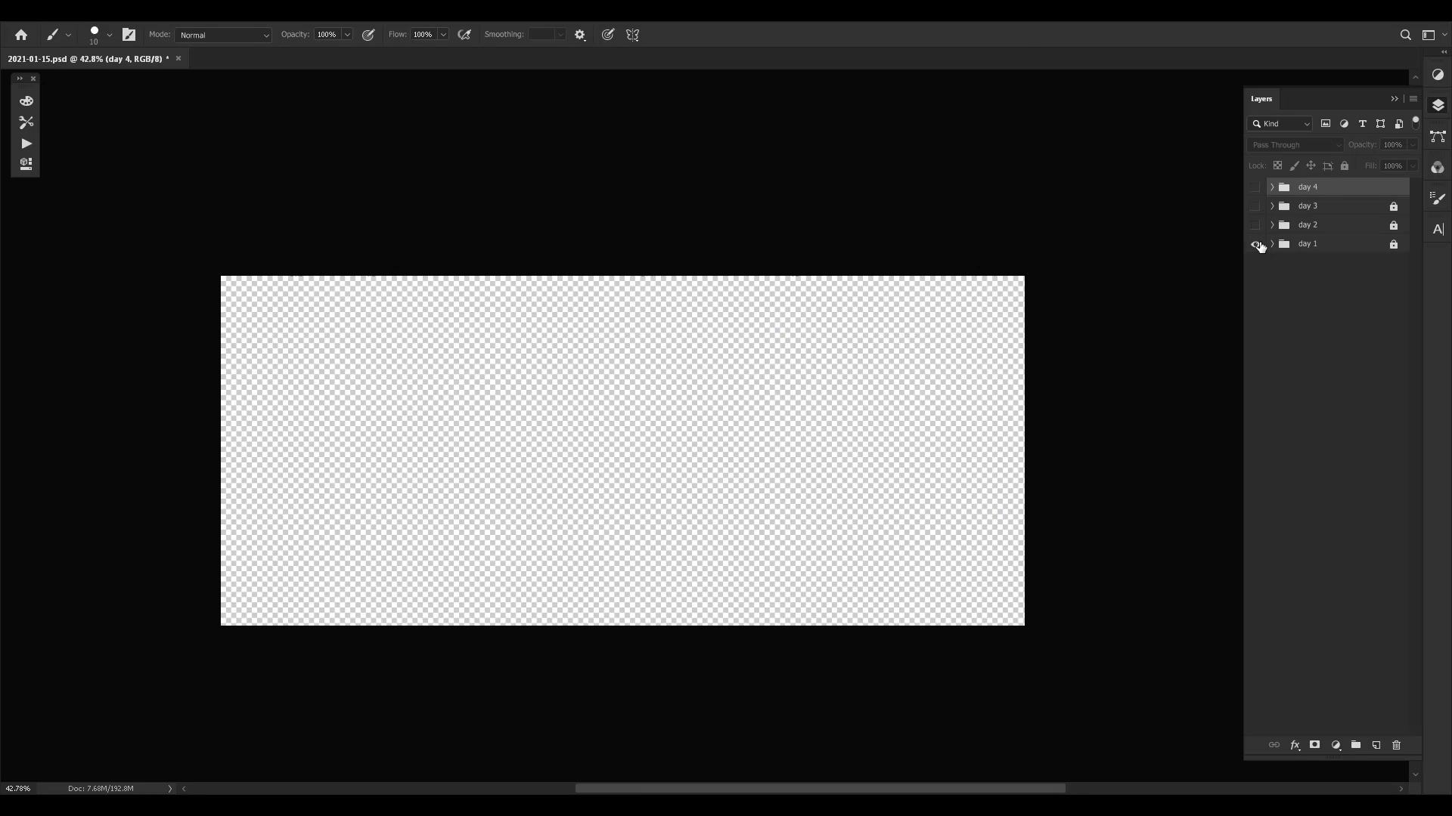
left_click(1256, 243)
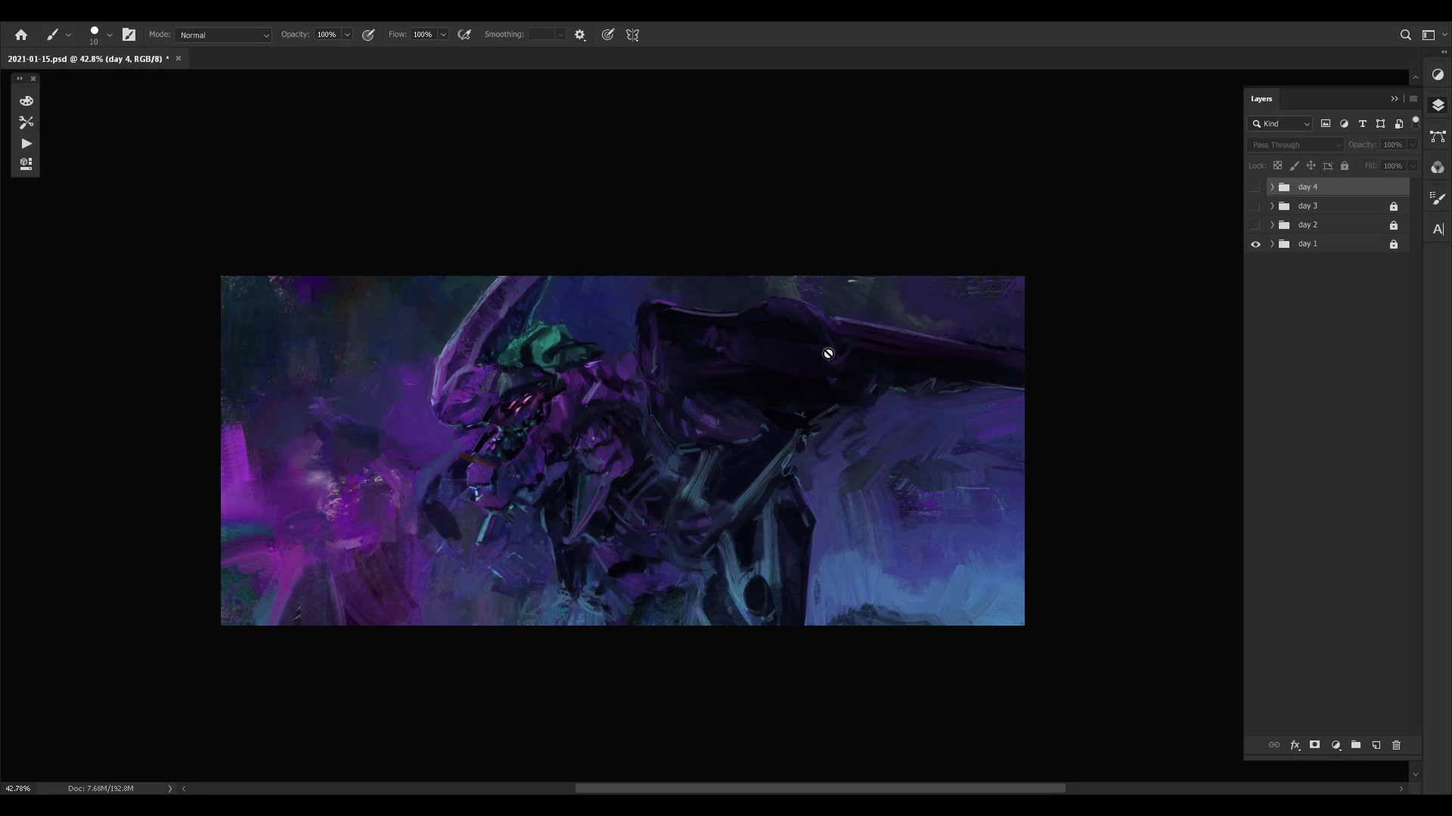
- Expand the day 1, day 2 and day 3 groups to review their layers, and collapse them again
left_click(1272, 244)
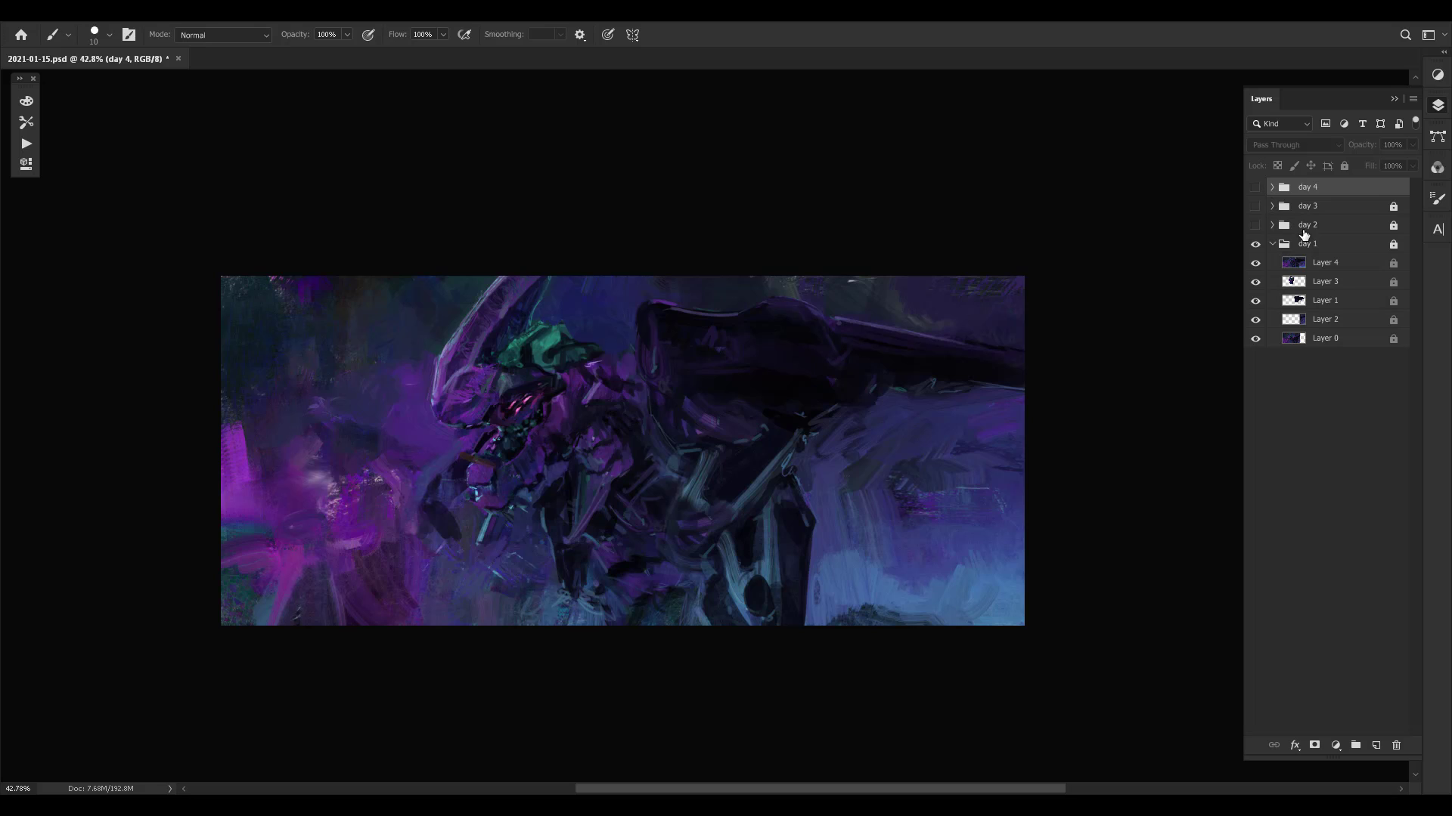
left_click(1273, 245)
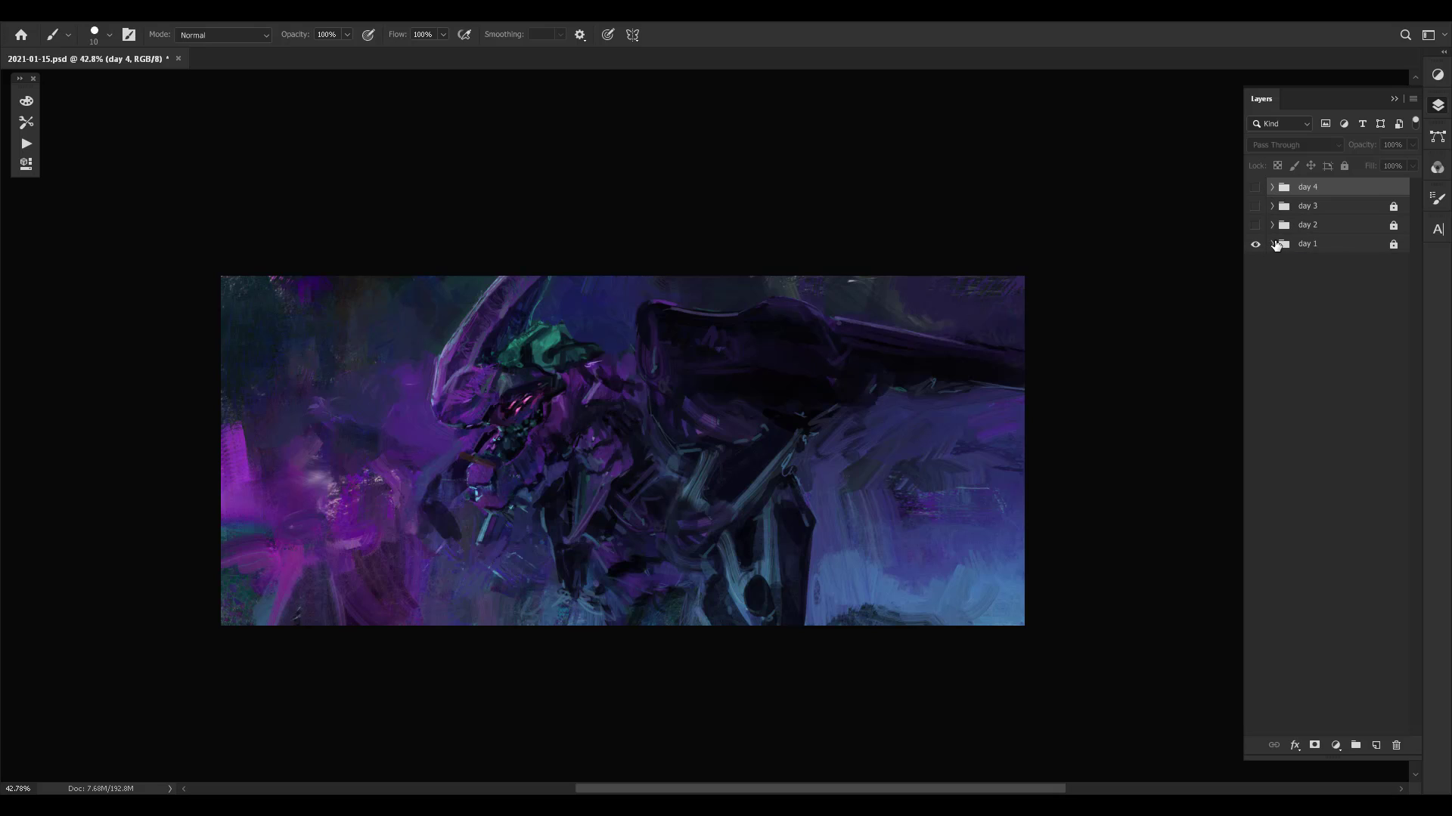
left_click(1274, 244)
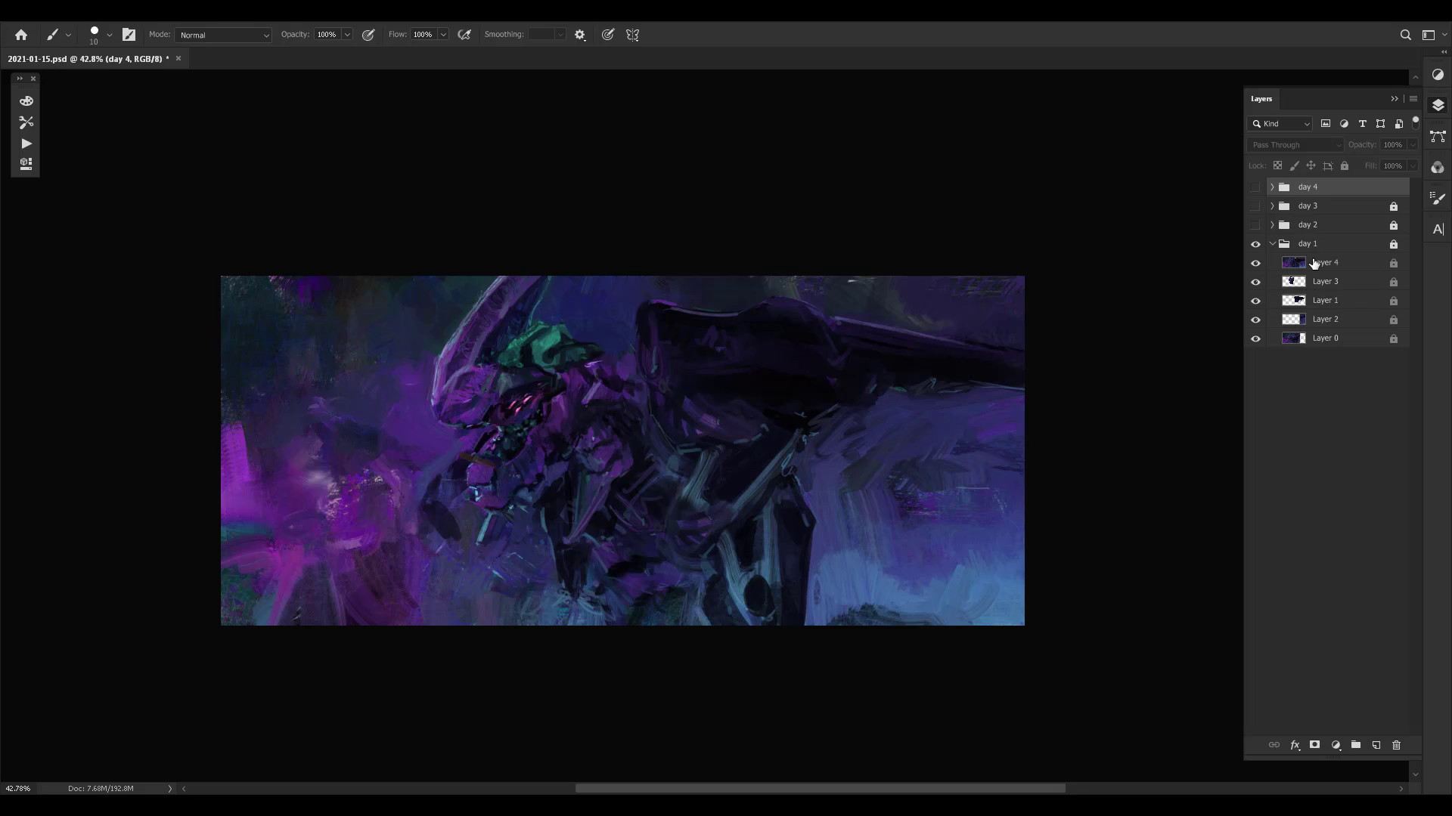
left_click(1264, 247)
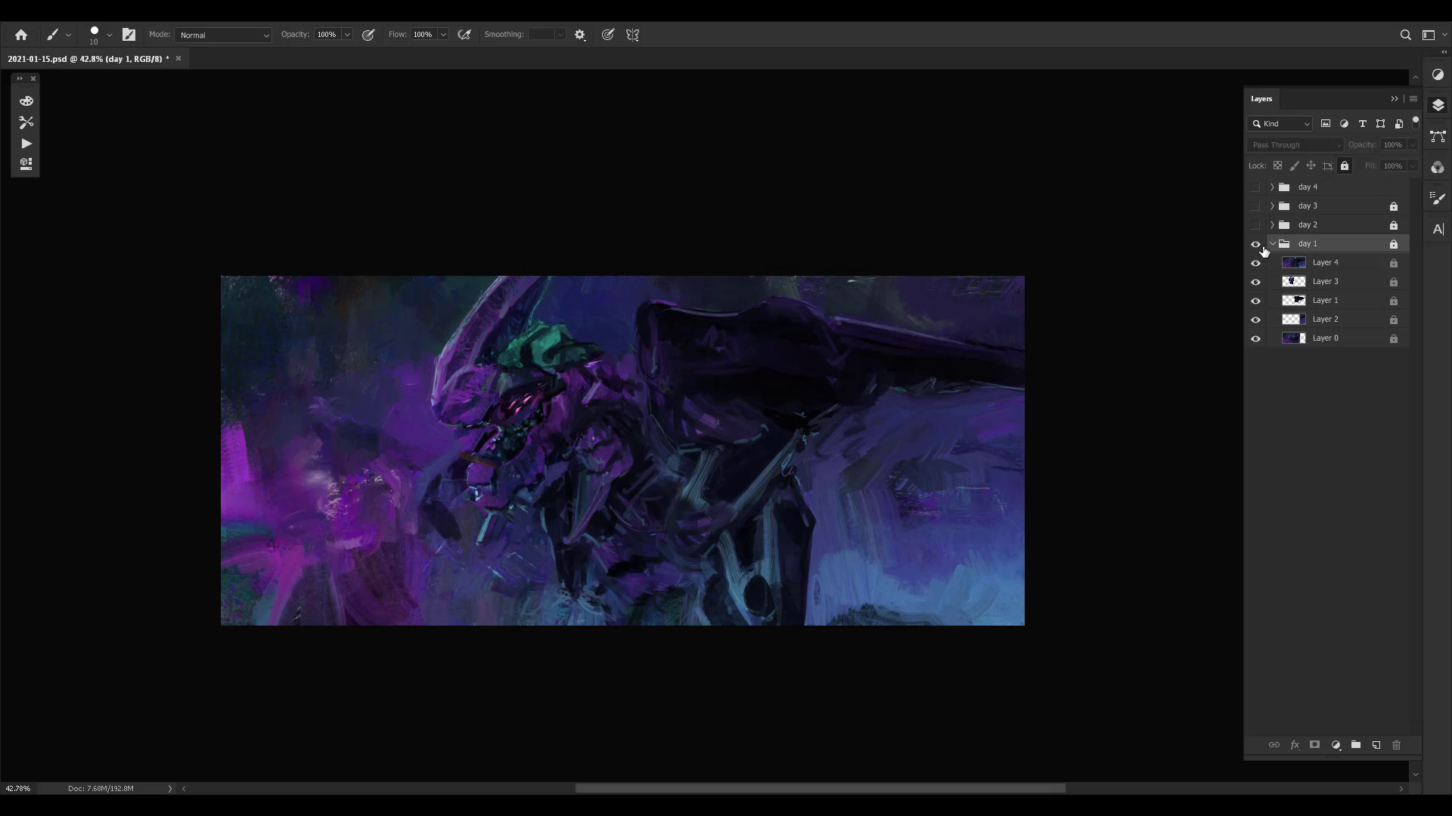
left_click(1272, 244)
left_click(1272, 224)
left_click(1273, 207)
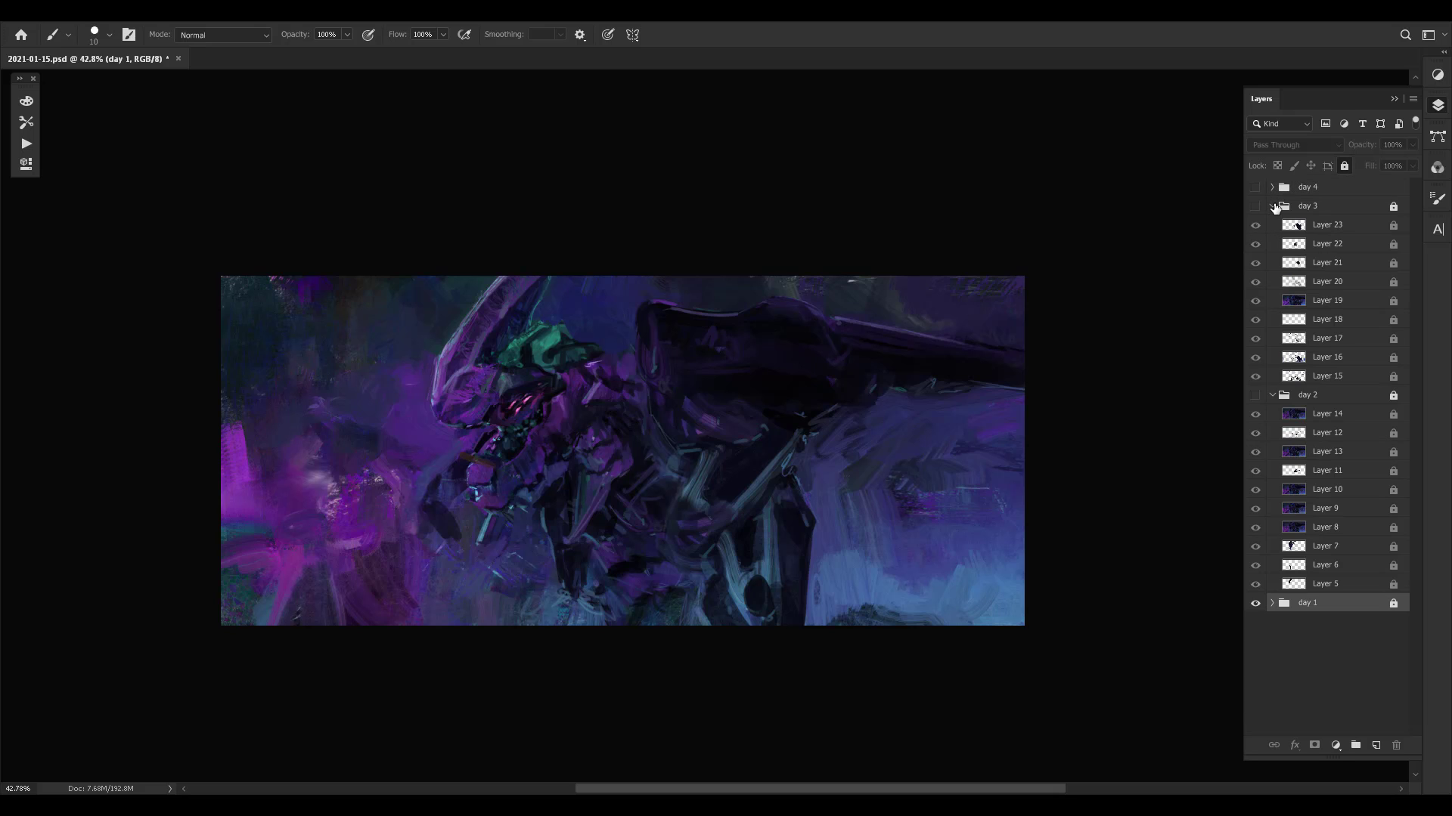
left_click(1272, 206)
left_click(1272, 225)
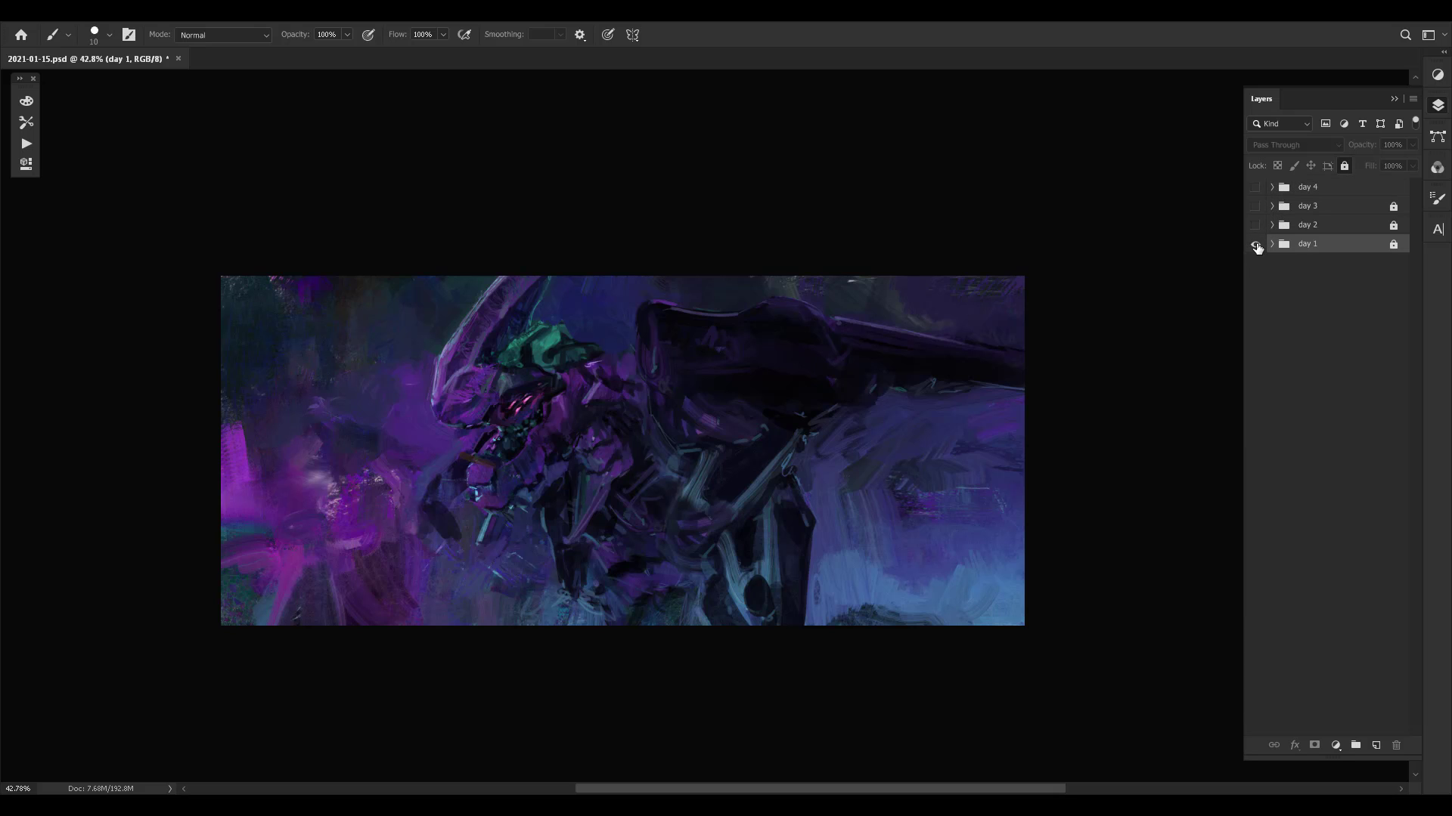
- Toggle day 1 off and on, and reveal day 2, day 3 and day 4 one by one to review the painting's progress
left_click(1256, 245)
left_click(1256, 245)
left_click(1256, 226)
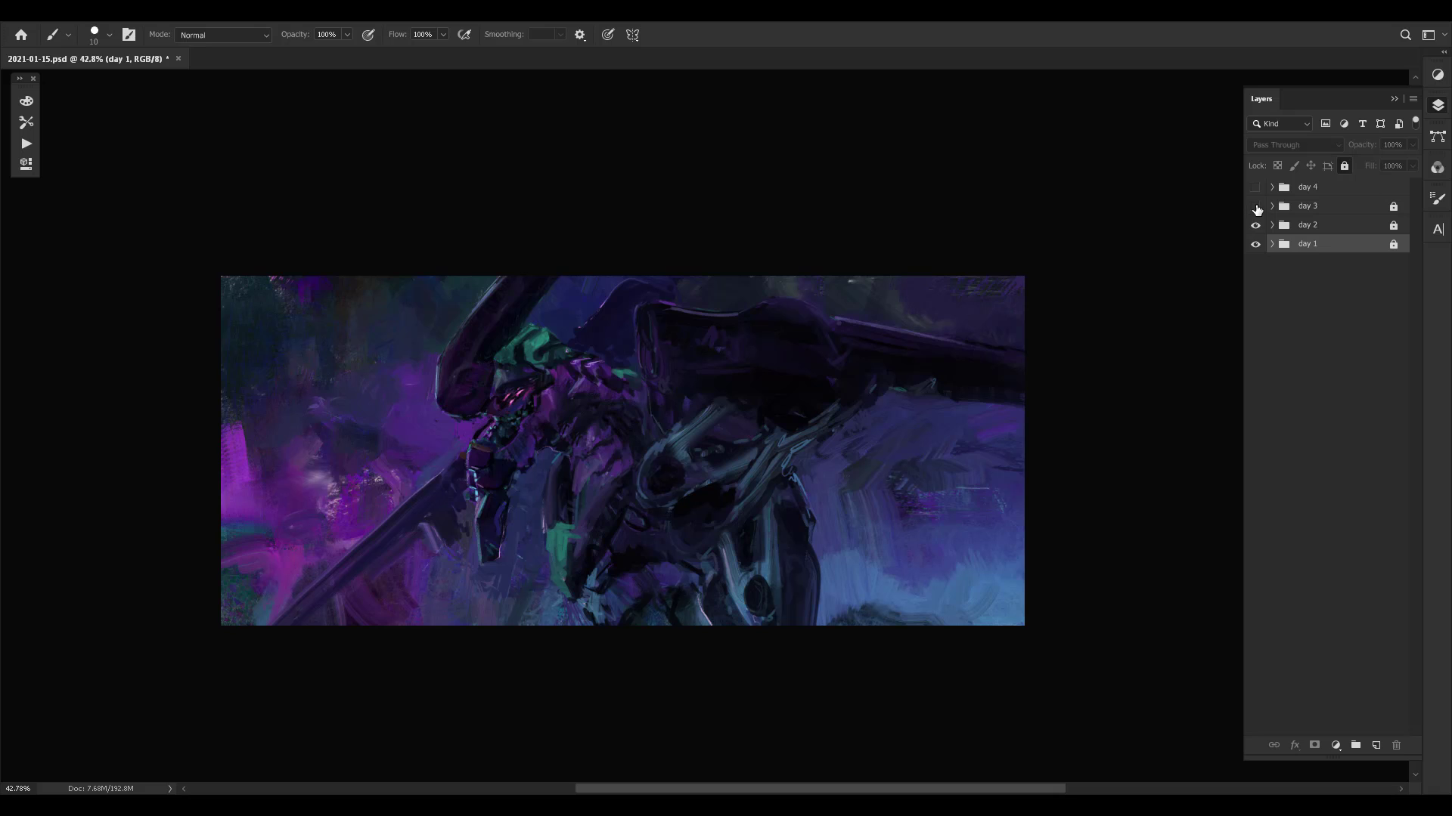
left_click(1256, 207)
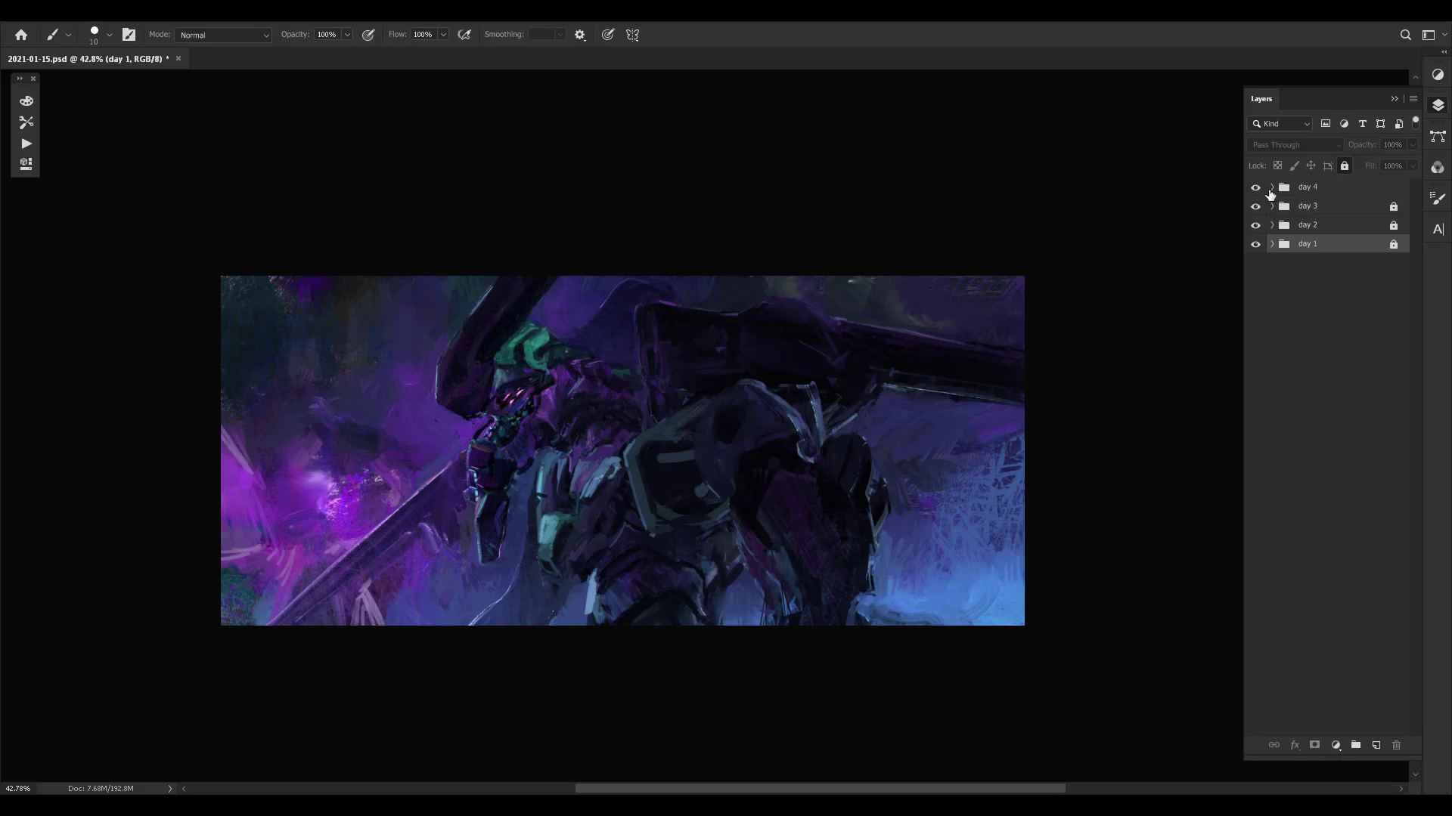
left_click(1255, 188)
- Select the day 4, day 3 and day 2 groups together and toggle their visibility to compare the painting with day 1
left_click(1306, 189)
left_click(1316, 227, "shift")
key("ctrl+comma")
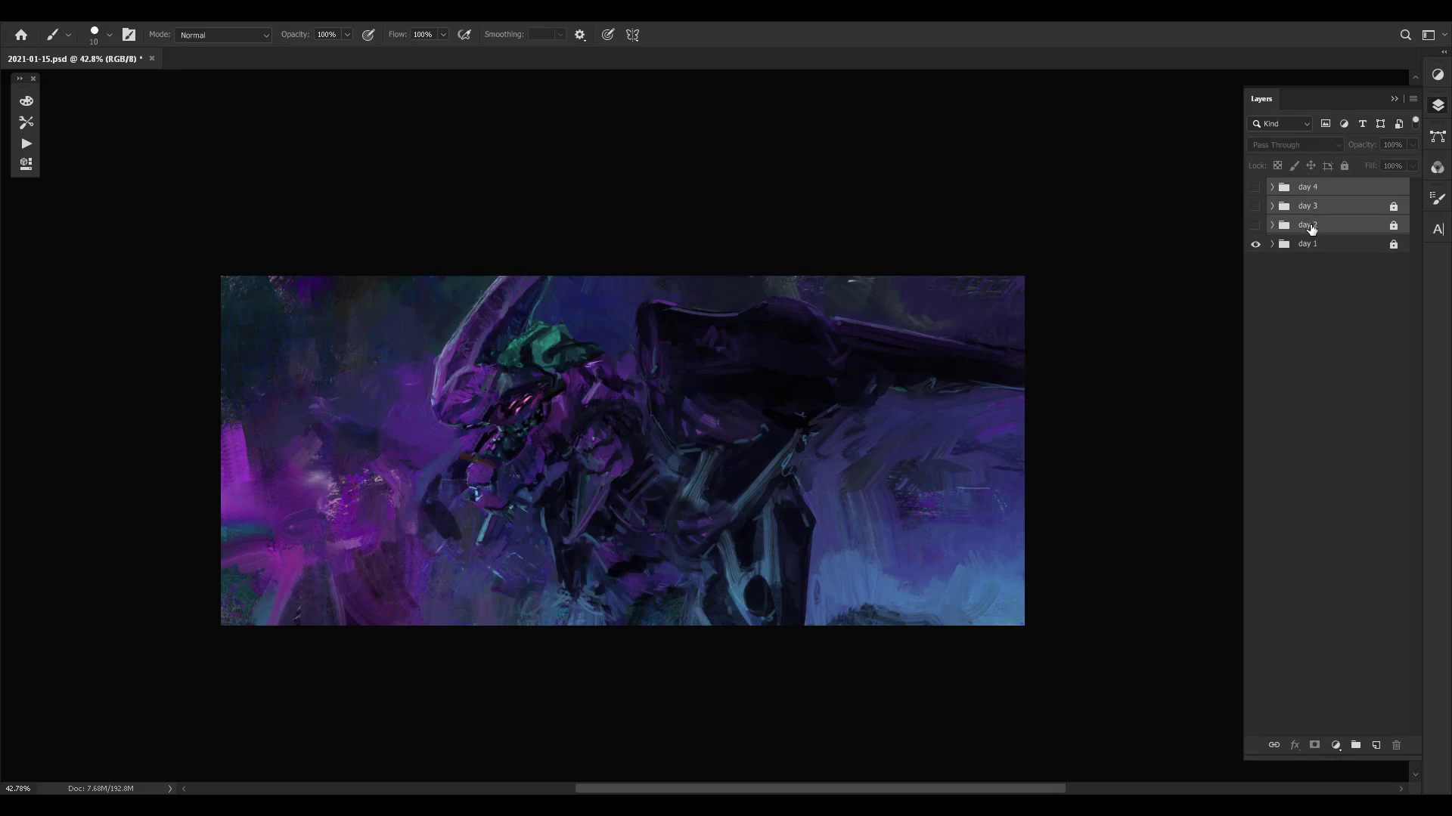
key("ctrl+comma")
key("ctrl+comma")
key("ctrl+comma")
- Expand day 1, hide everything above Layer 0, and reveal the layers and day groups again from Layer 2 upward
left_click(1272, 243)
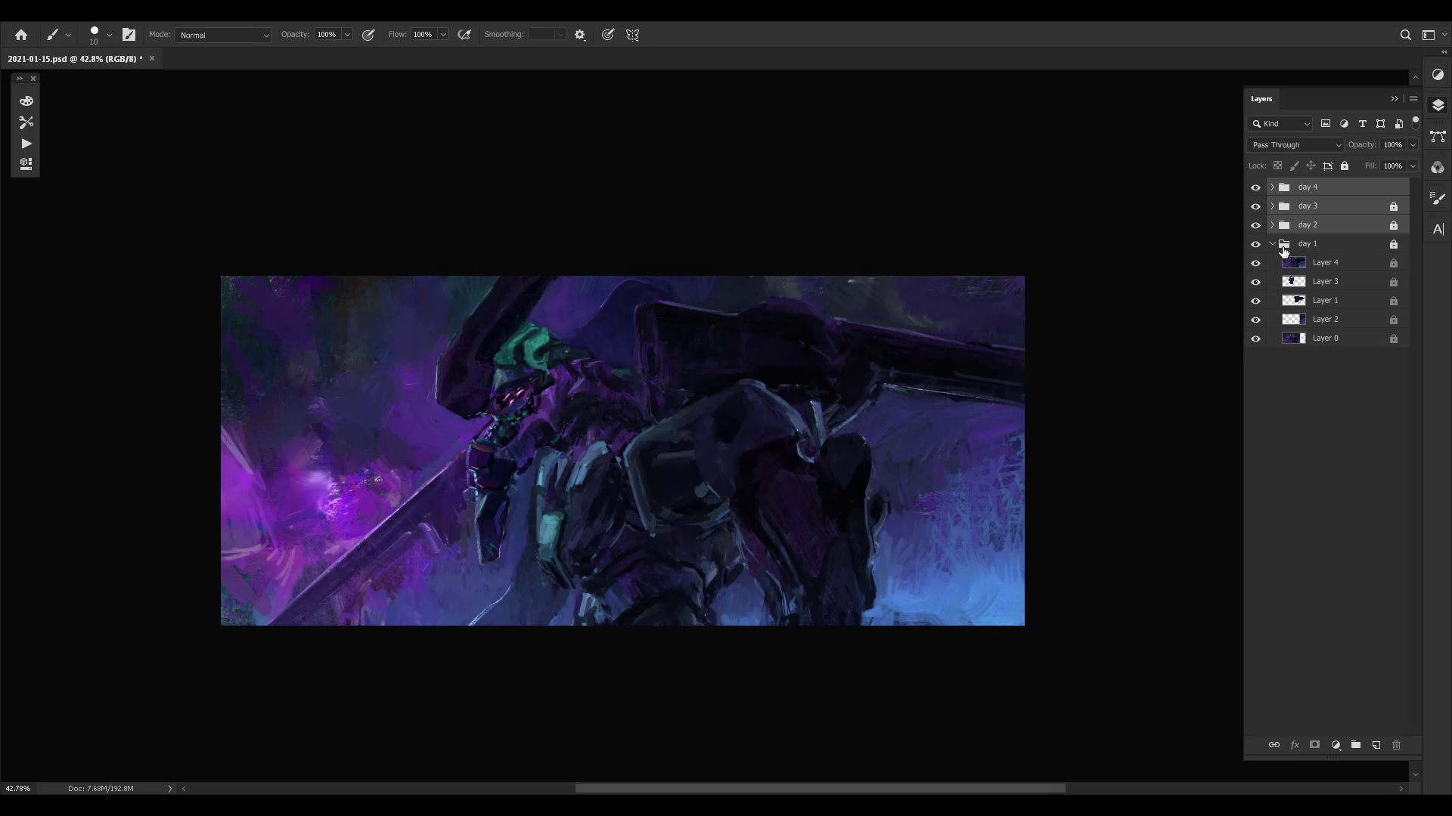
left_click_drag(1258, 264, 1257, 308)
left_click_drag(1251, 188, 1256, 243)
left_click(1256, 246)
left_click(1258, 319)
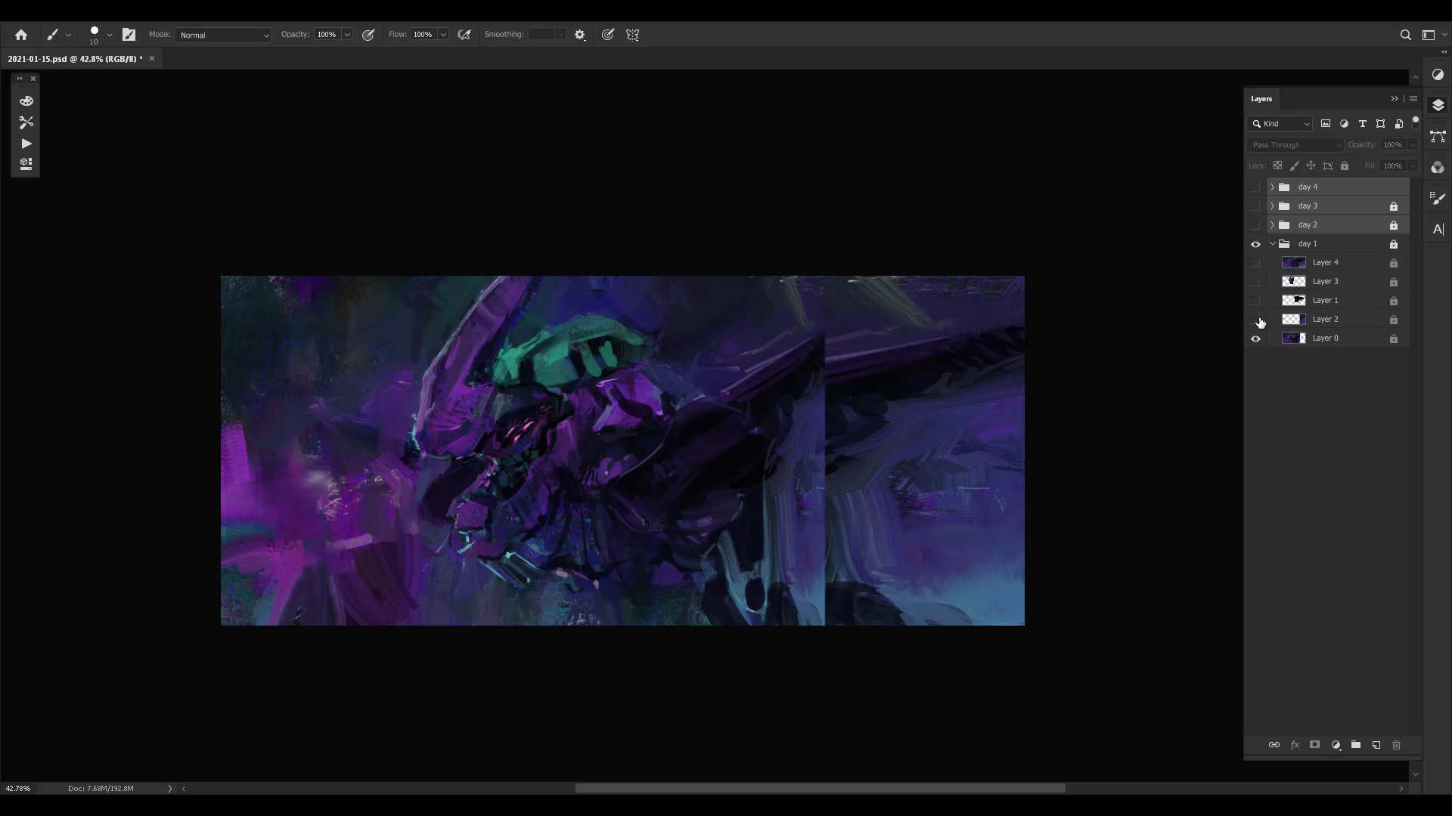
left_click(1259, 319)
left_click_drag(1256, 301, 1256, 187)
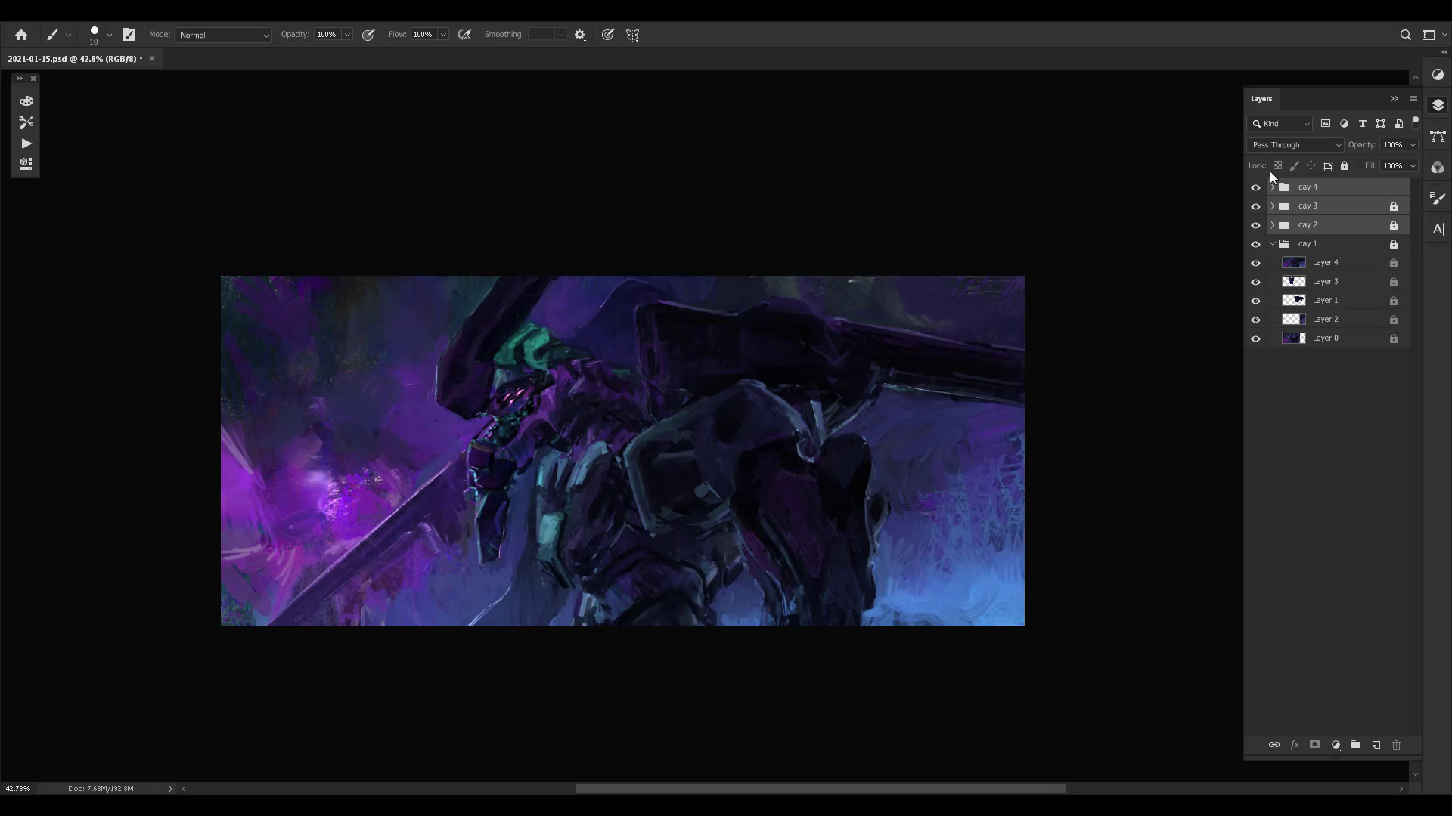
- Collapse the day 1 group, expand day 4, and make Layer 25 the active layer
key("ctrl+s")
left_click(1273, 244)
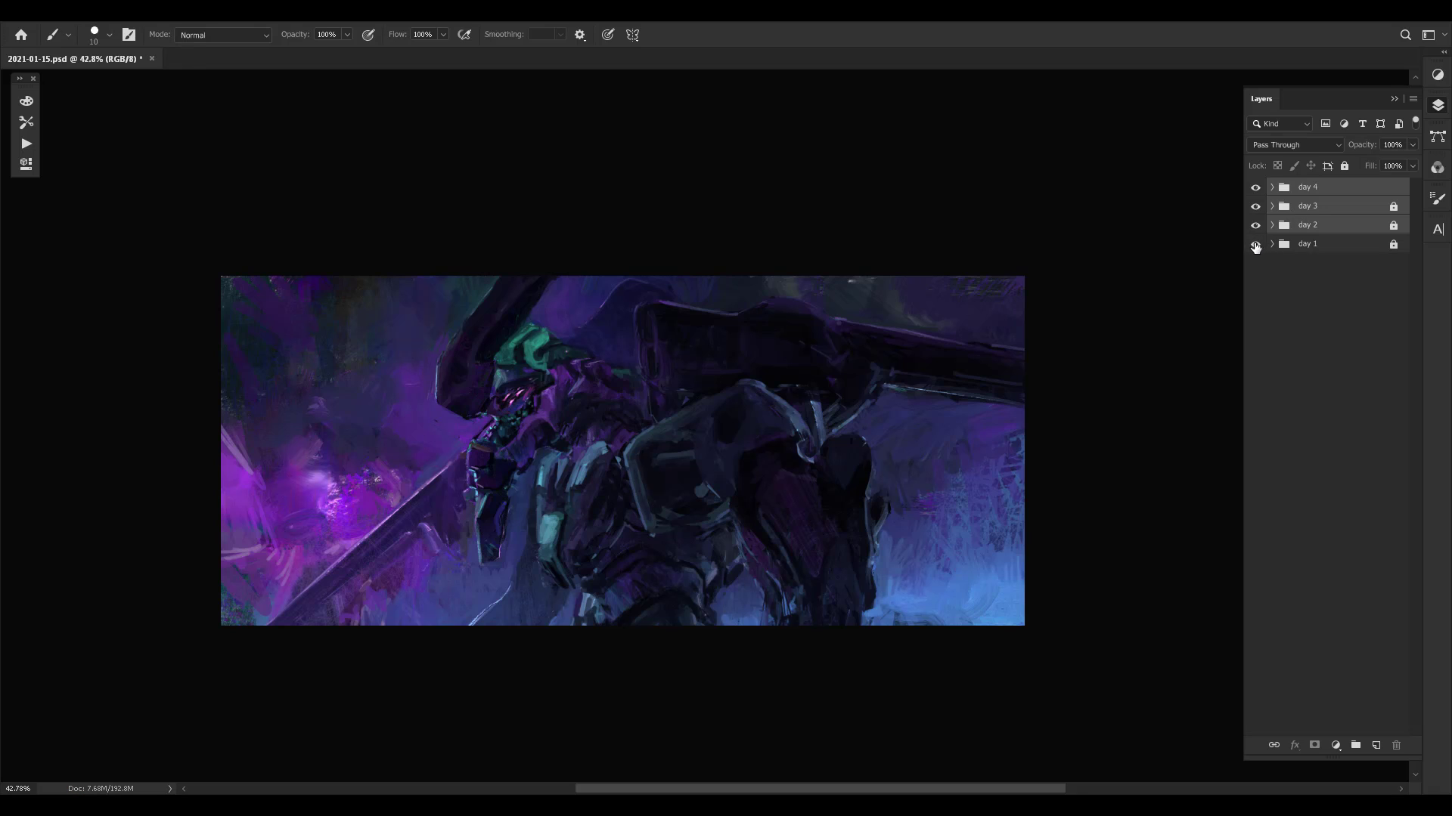
left_click(1272, 187)
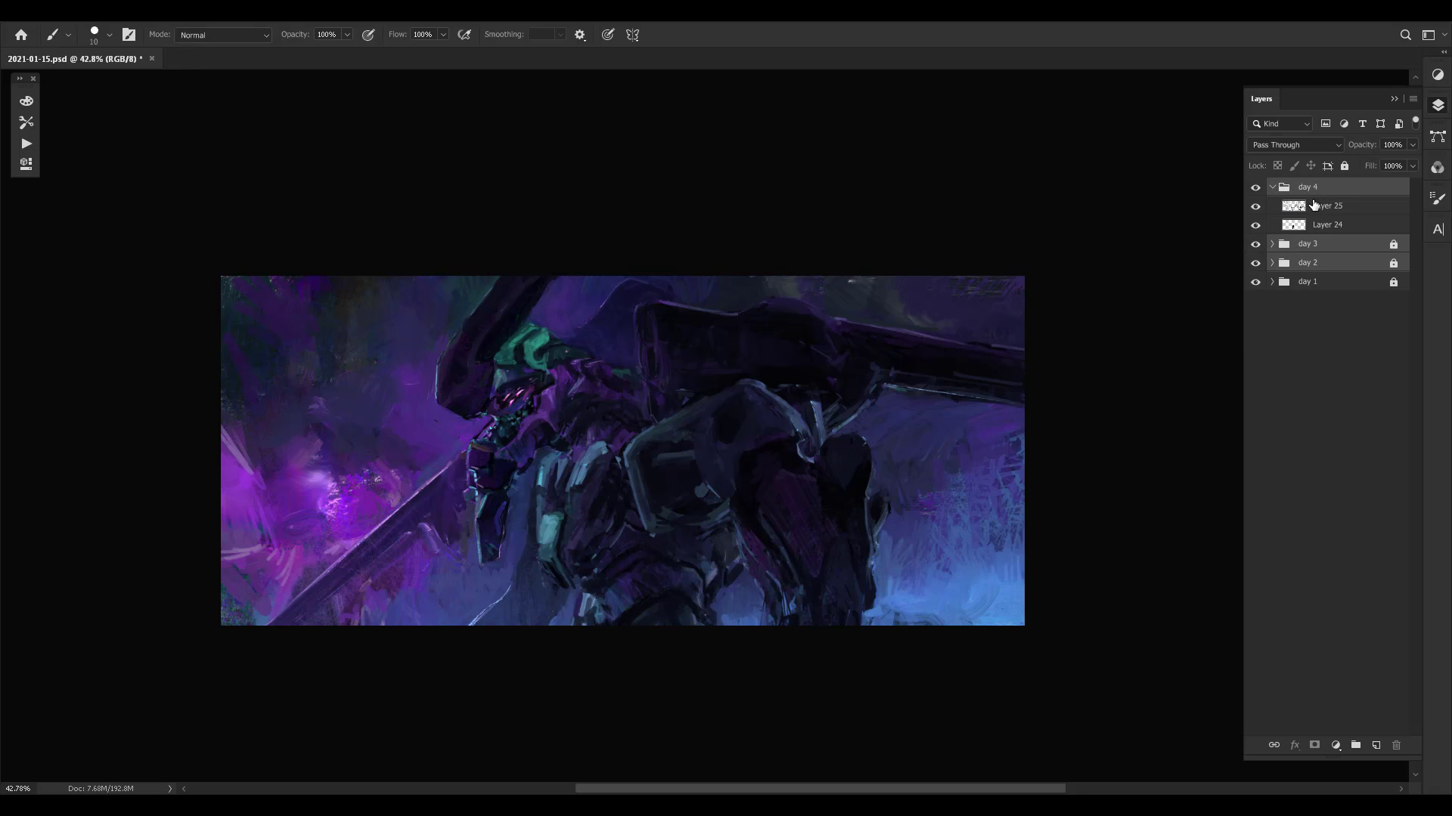
left_click(1319, 207)
- Toggle Layer 25 off and on to compare the repaint with the earlier version, and save the document
left_click(1256, 206)
left_click(1255, 206)
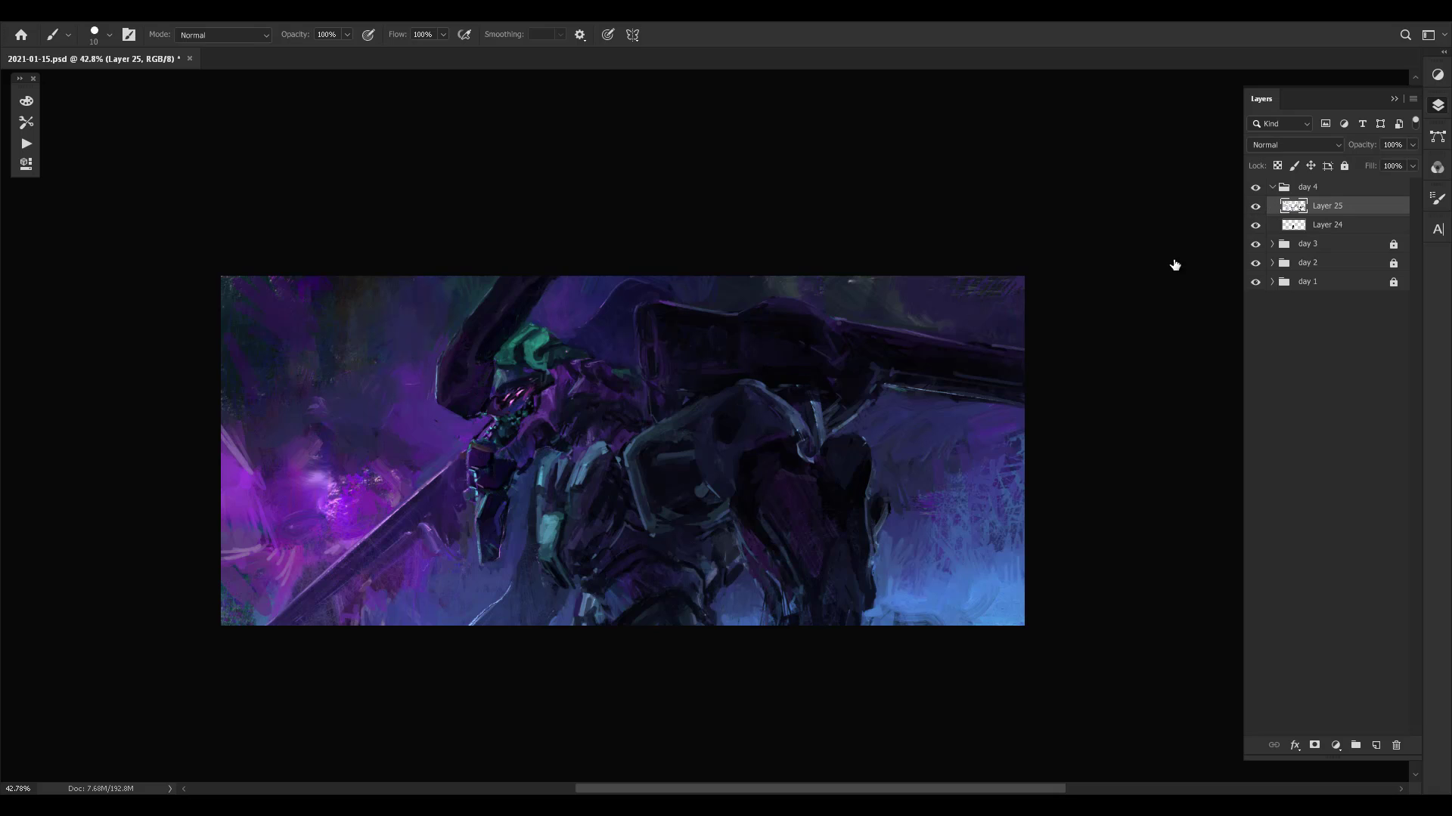
left_click_drag(779, 470, 716, 493)
key("ctrl+comma")
key("ctrl+comma")
key("ctrl+comma")
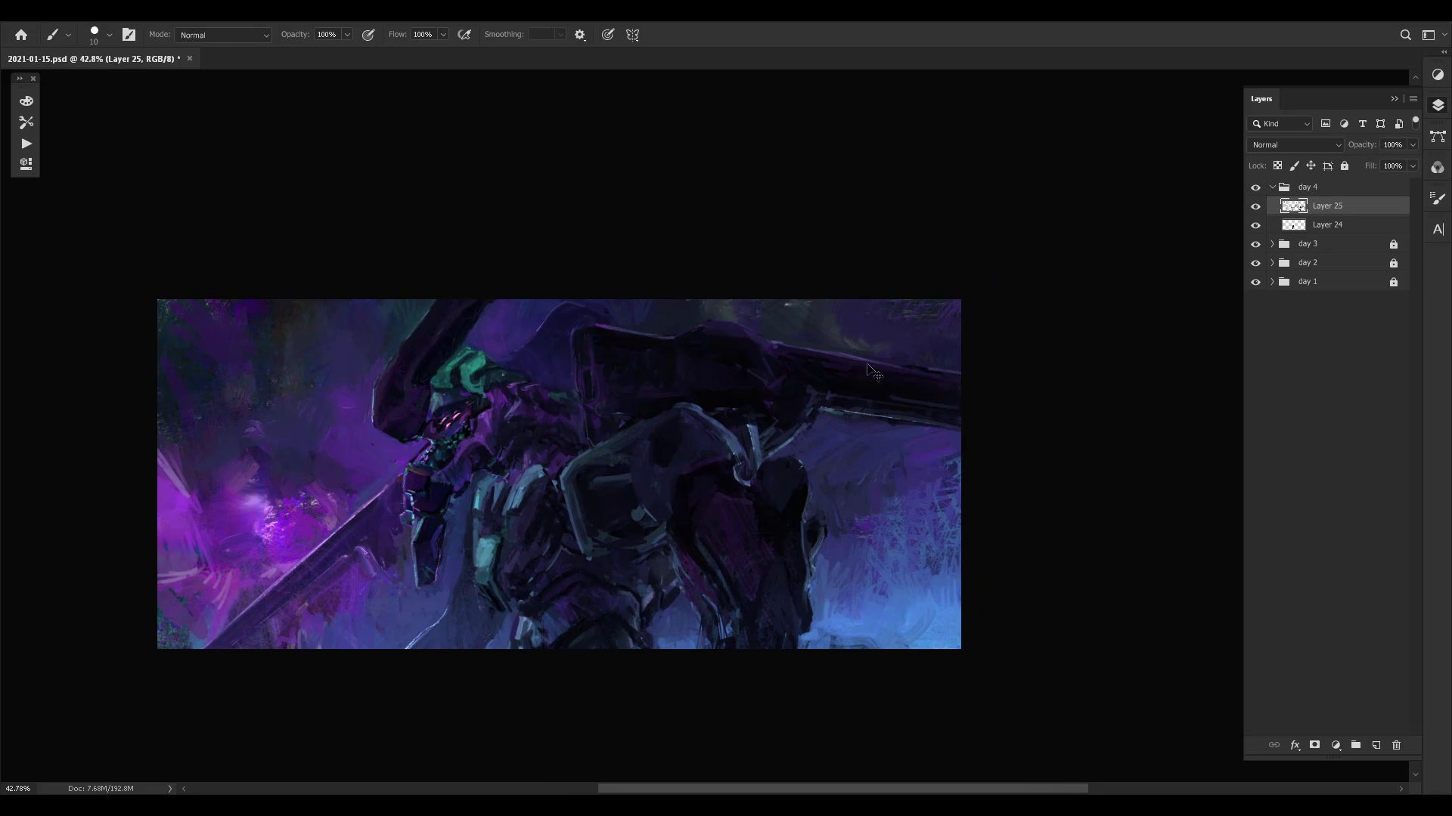
key("ctrl+comma")
key("ctrl+s")
left_click_drag(676, 408, 695, 388)
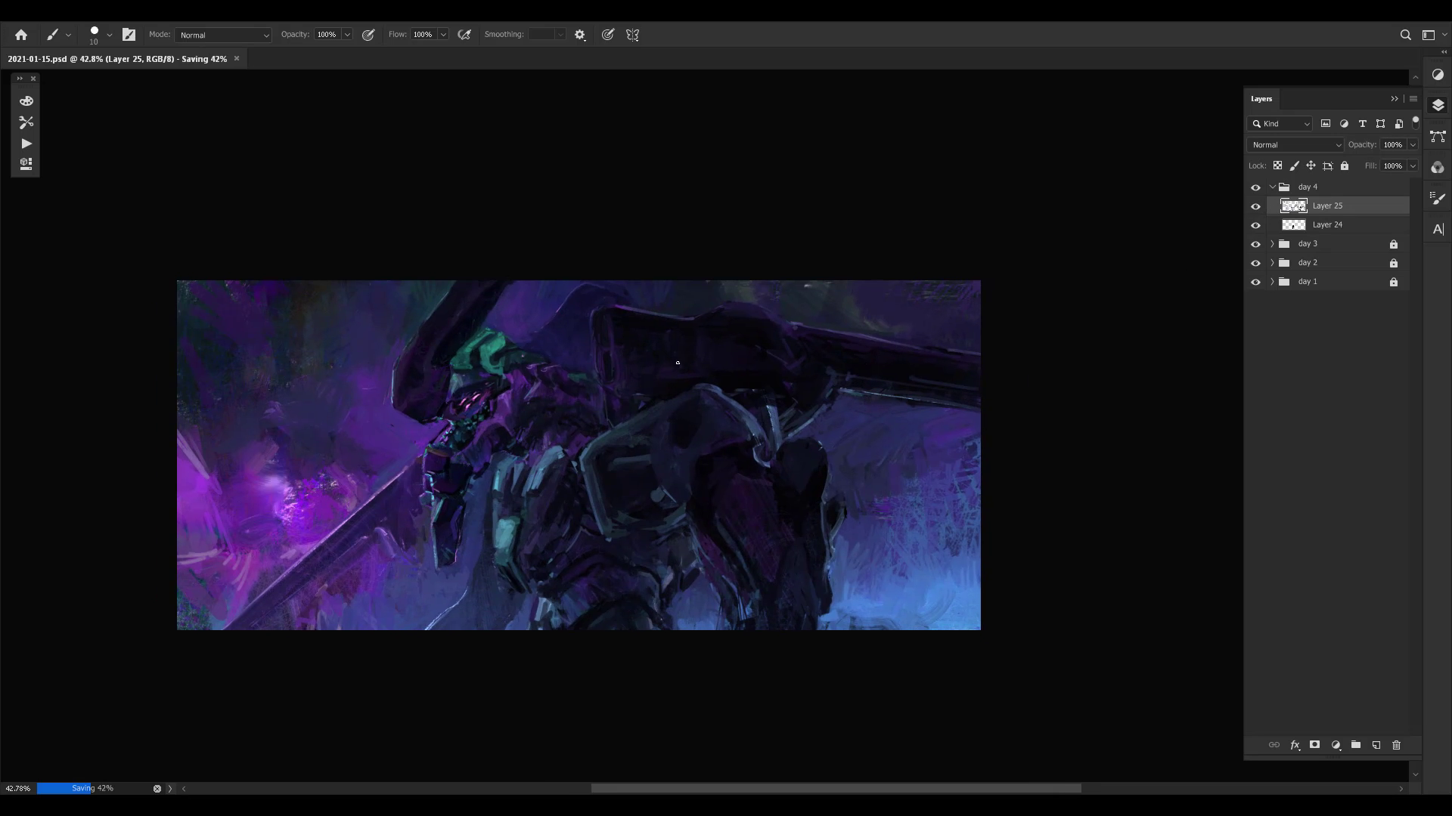
- Try repainting the upper edge of the shoulder armour with sampled colours, and undo the strokes
left_click(621, 434, "alt")
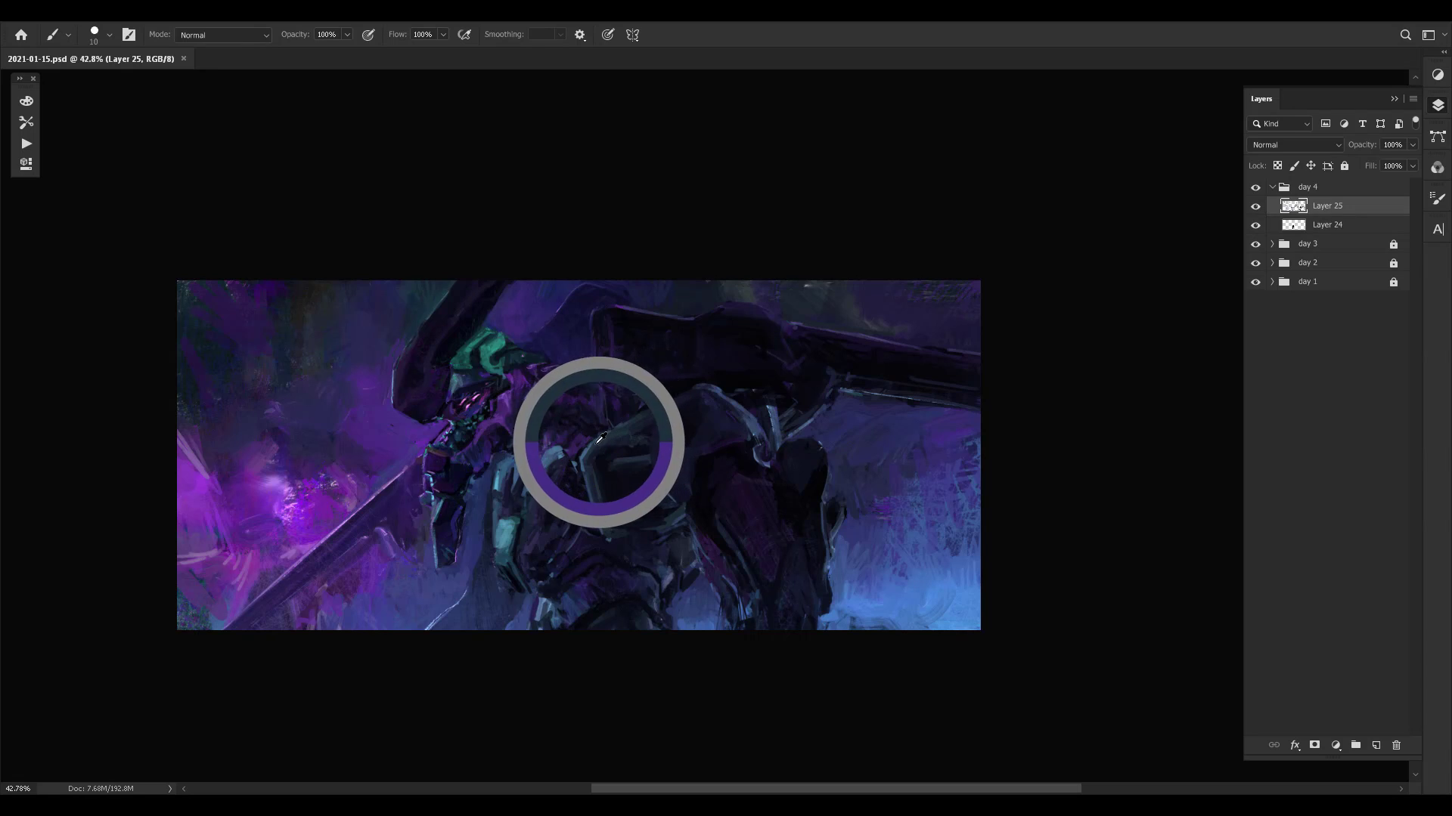
left_click(719, 384, "alt")
left_click_drag(657, 422, 669, 417)
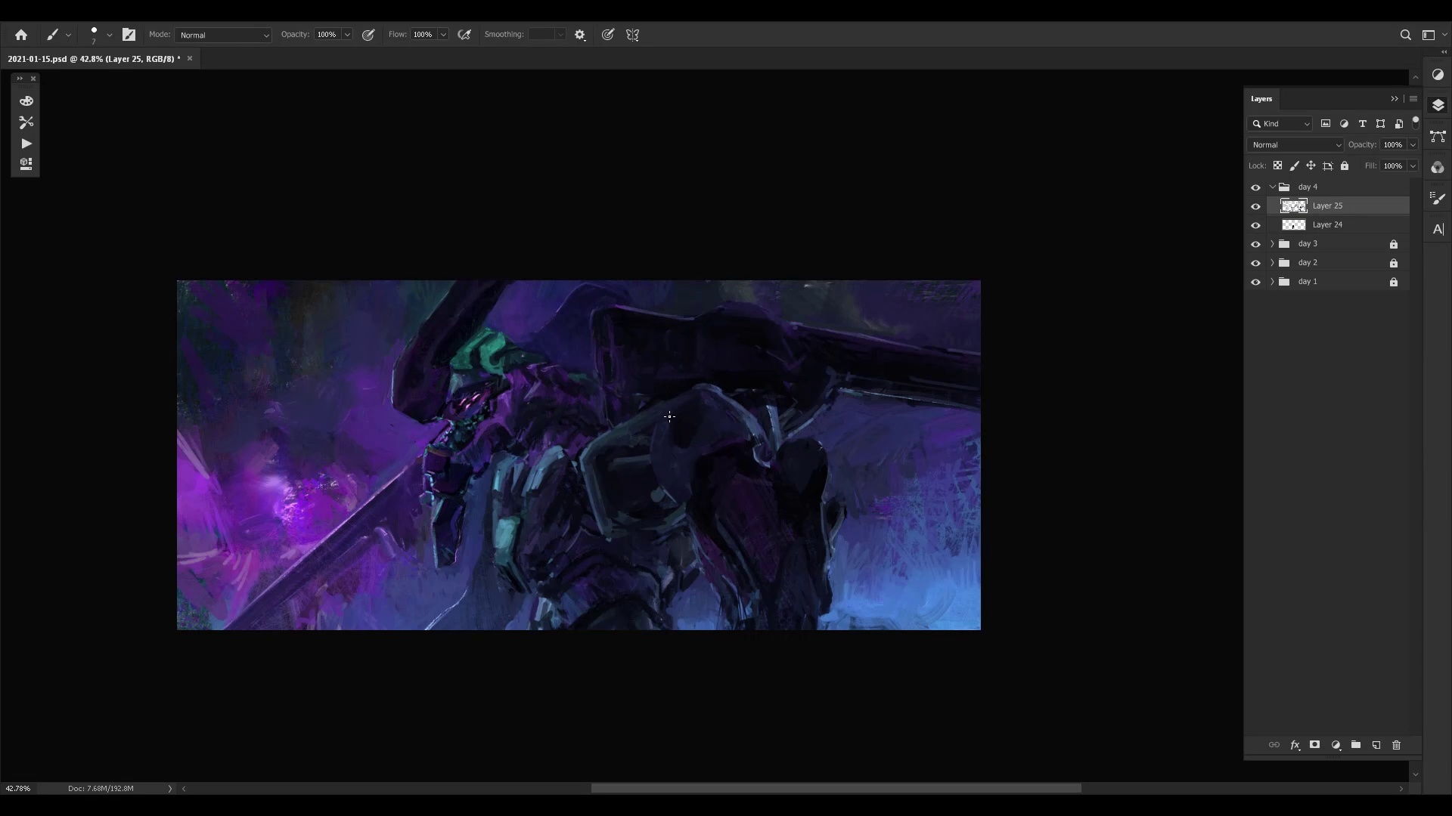
key("ctrl+z")
left_click(626, 302, "alt")
mouse_move(655, 425)
left_mouse_down()
mouse_move(652, 488)
mouse_move(657, 426)
mouse_move(702, 385)
left_mouse_up()
key("ctrl+z")
- Set the brush to 5 px, undo the last strokes, and touch up the shoulder armour and its upper edge
key("bracketleft")
key("bracketleft")
key("ctrl+z")
key("ctrl+z")
left_click(655, 462)
left_click(642, 423)
left_click(613, 418)
- Refine the long head crest with small strokes of the fine brush
left_click(484, 291)
left_click(472, 303, "alt")
left_click(419, 379, "alt")
- Flip the canvas horizontally and toggle Layer 25 off and on to compare the mirrored repaint with the earlier version
key("ctrl+shift+h")
left_click_drag(861, 488, 903, 475)
key("ctrl+comma")
key("ctrl+comma")
key("ctrl+comma")
key("ctrl+comma")
key("ctrl+comma")
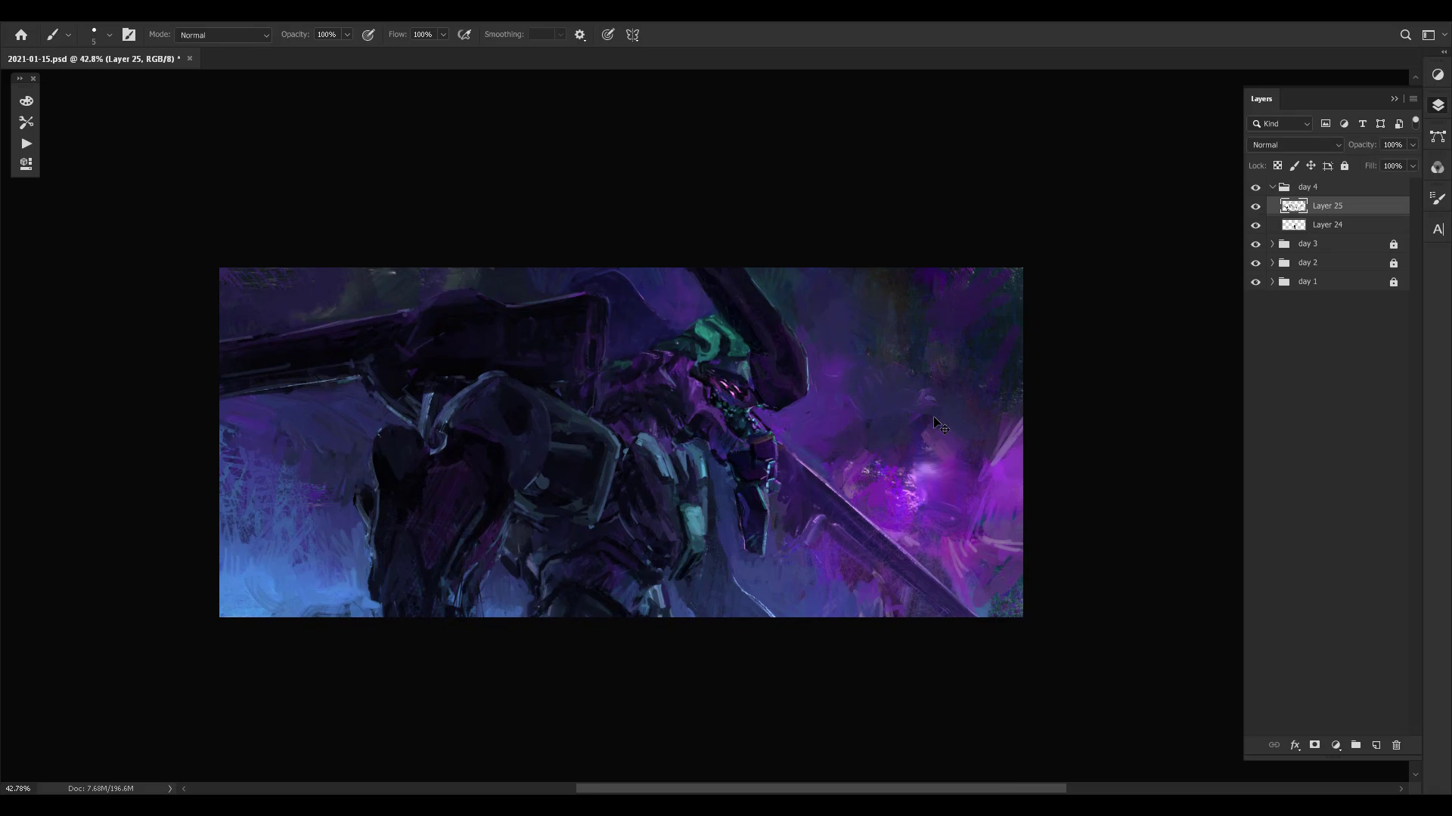
key("ctrl+comma")
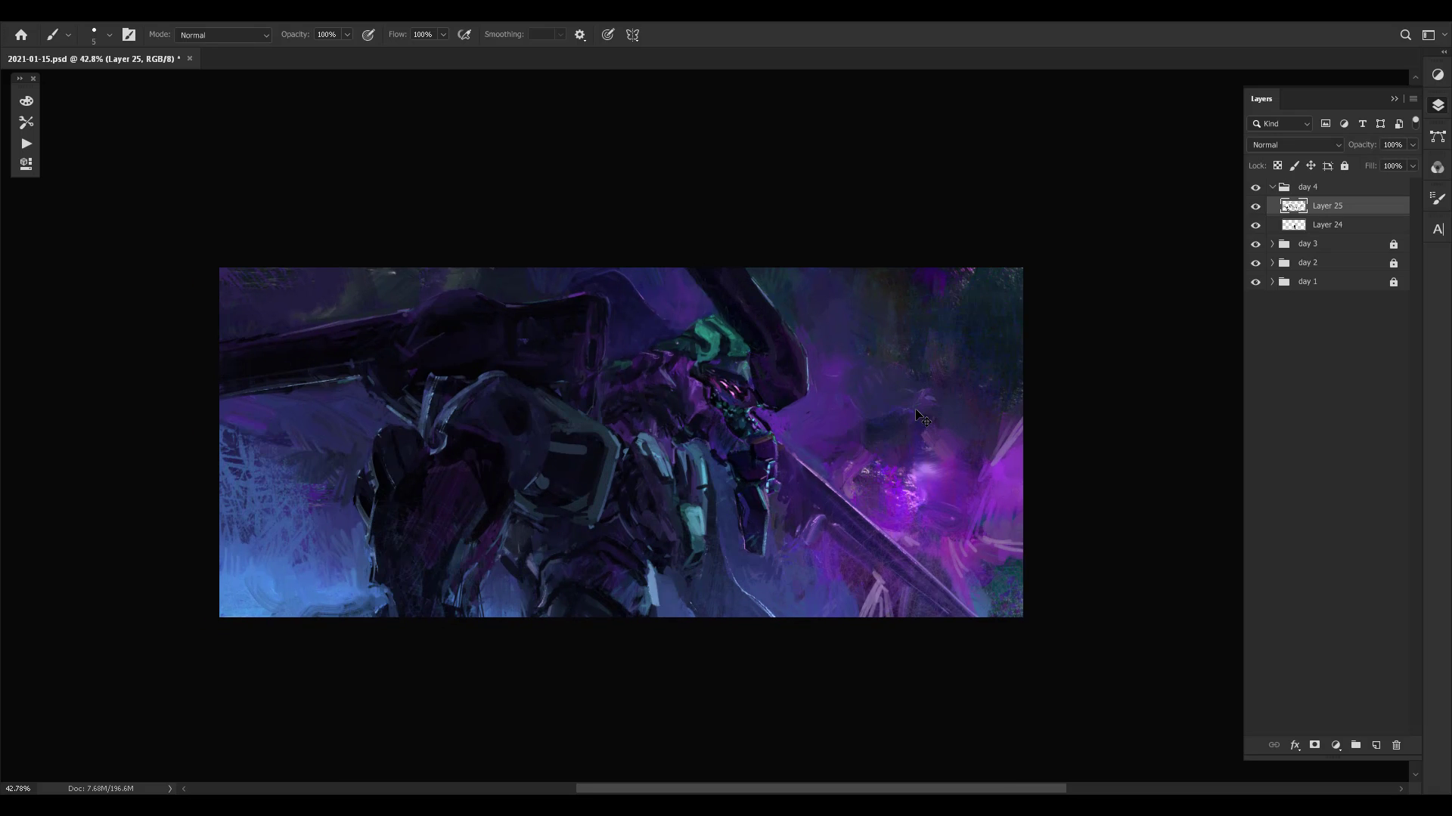
- Set the brush to 15 px and repaint the dark area between the chest armour and the shoulder plate with sampled colours
left_click(642, 501, "alt")
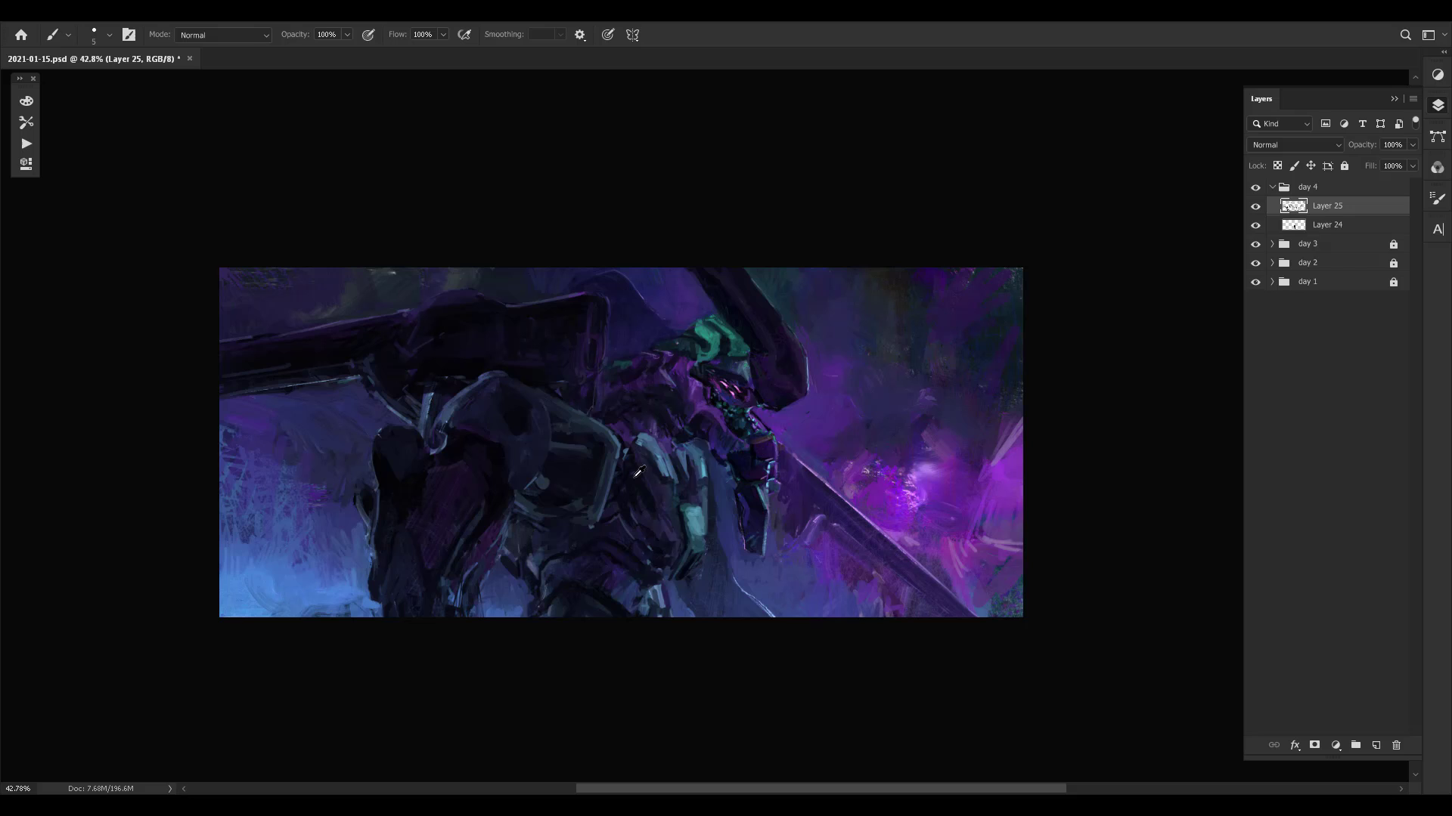
left_click(613, 512, "alt")
left_click(635, 489, "alt")
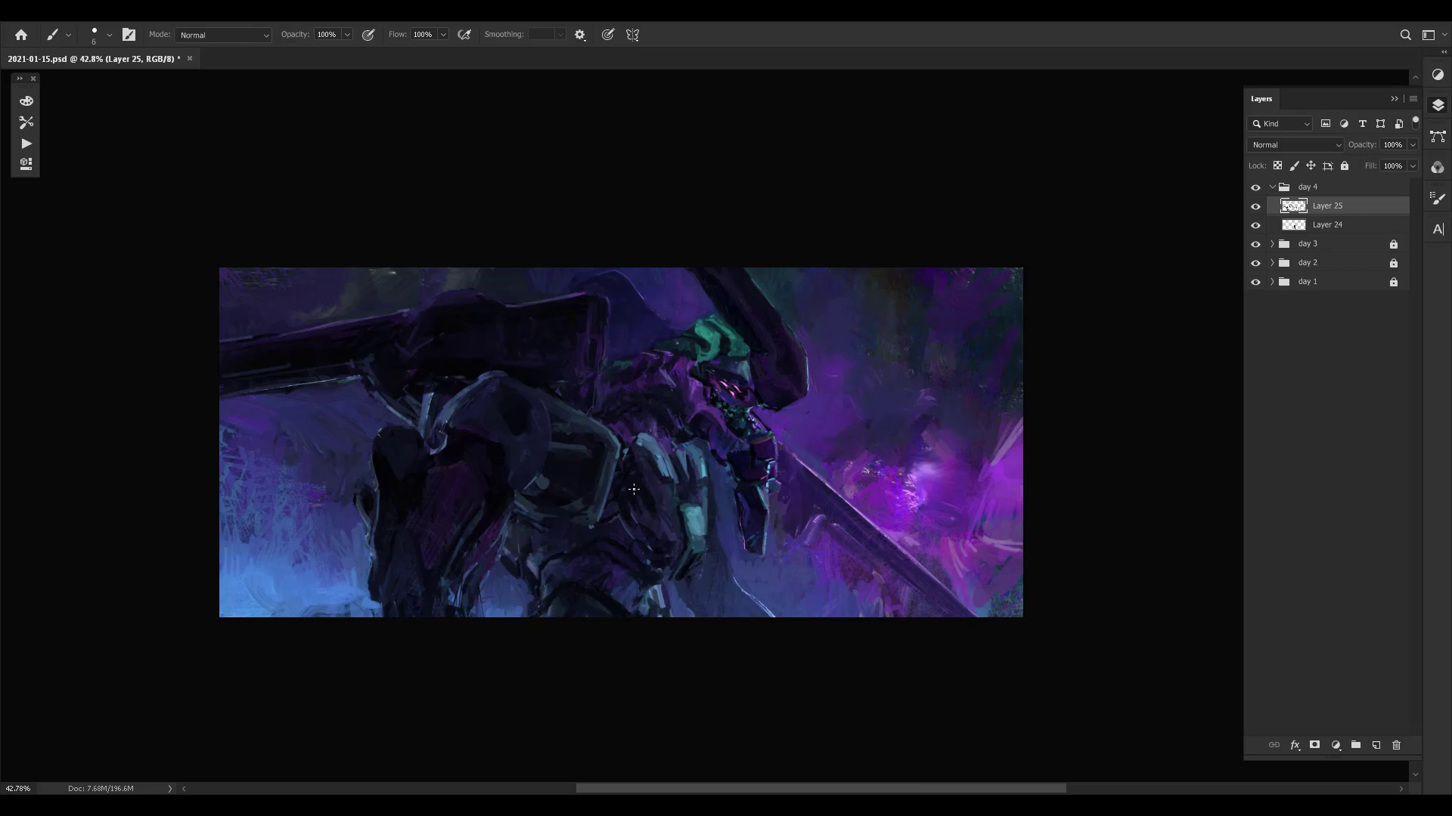
left_click(647, 524, "alt")
left_click(630, 468, "alt")
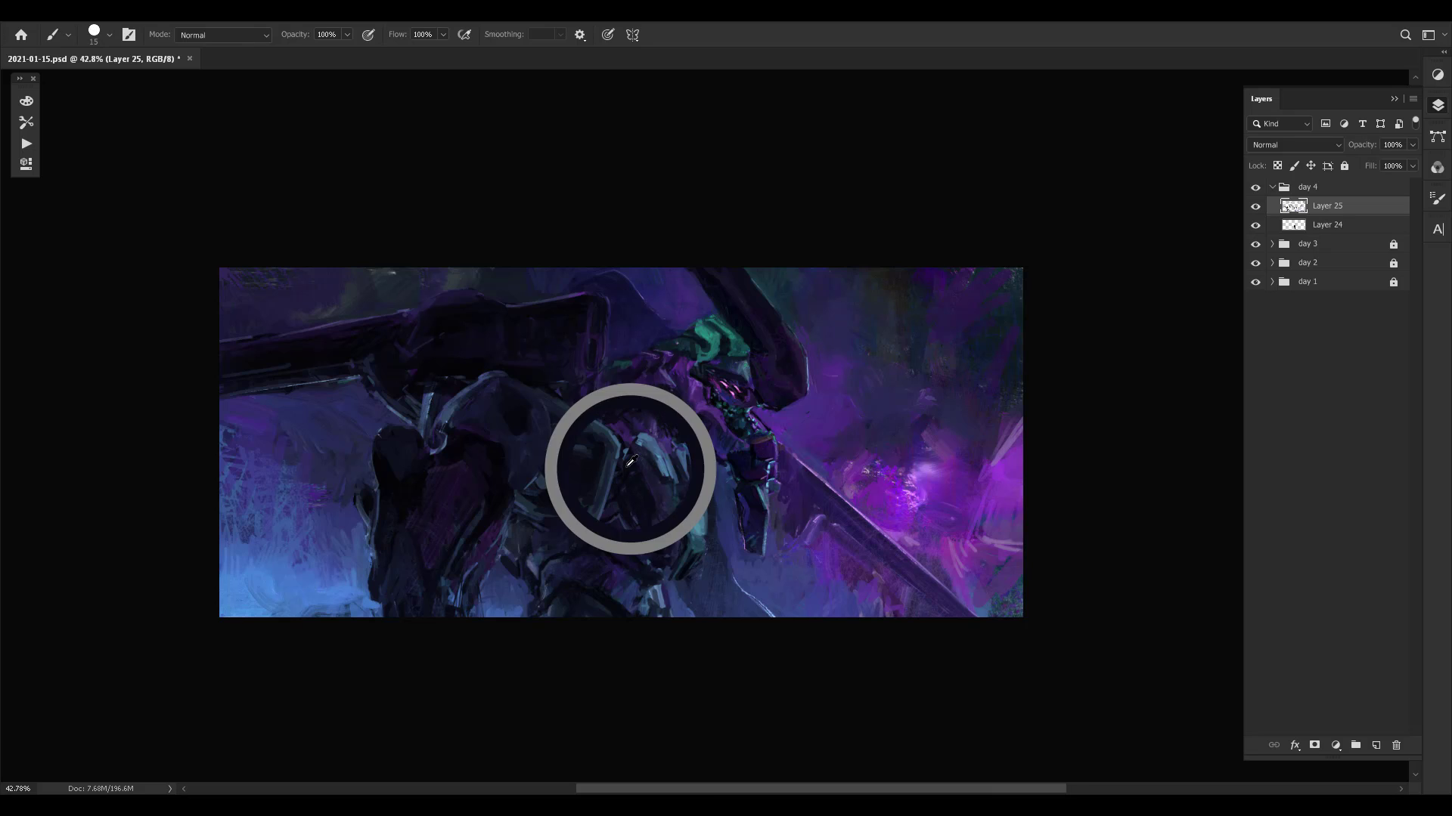
left_click(626, 463, "alt")
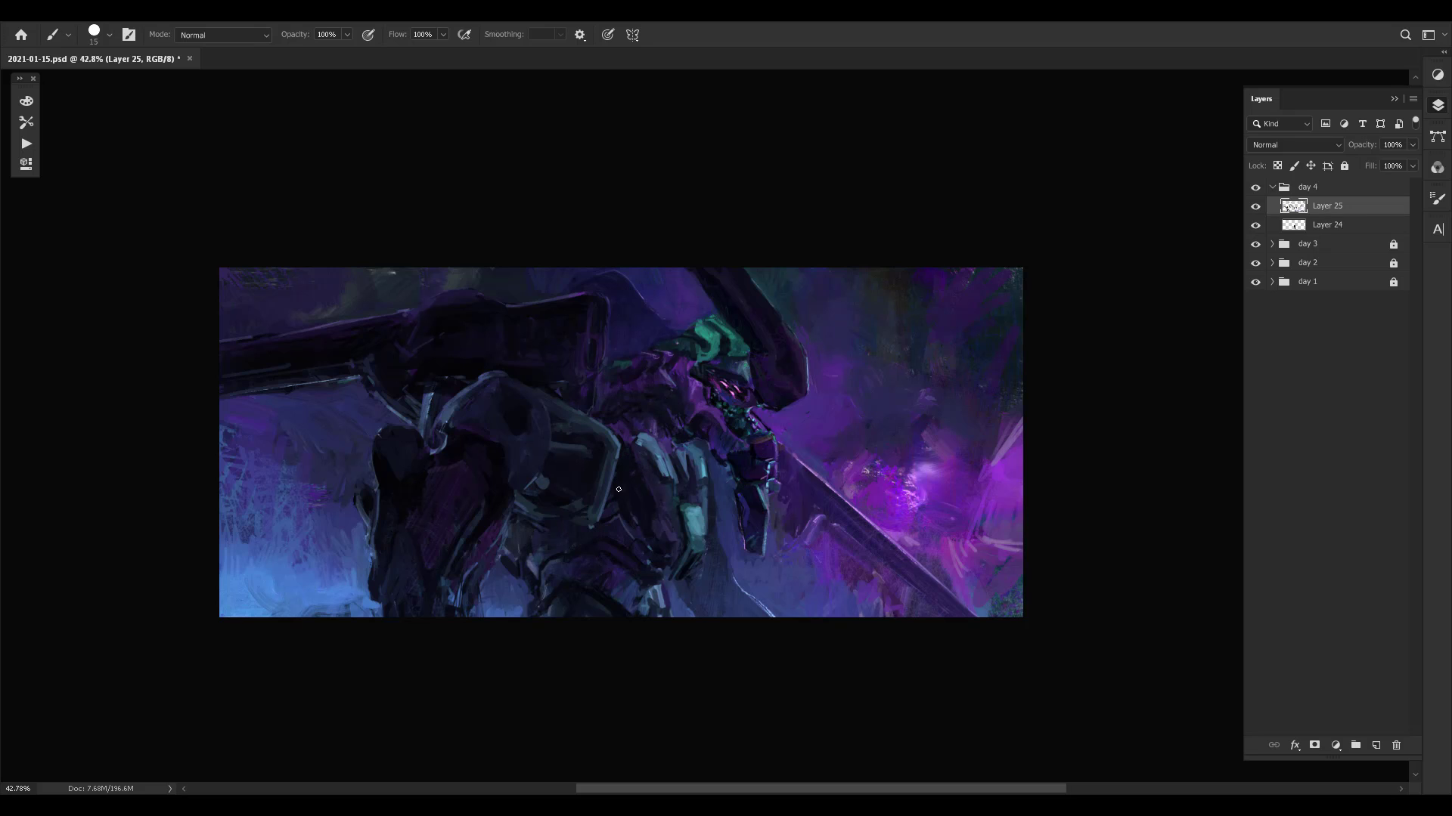
- Touch up the dark chest armour and the neck plating with sampled colours, reducing the brush to 8 px
left_click(622, 502, "alt")
left_click(635, 522, "alt")
key("bracketleft")
key("bracketleft")
left_click(644, 524, "alt")
left_click(646, 469, "alt")
left_click(627, 385, "alt")
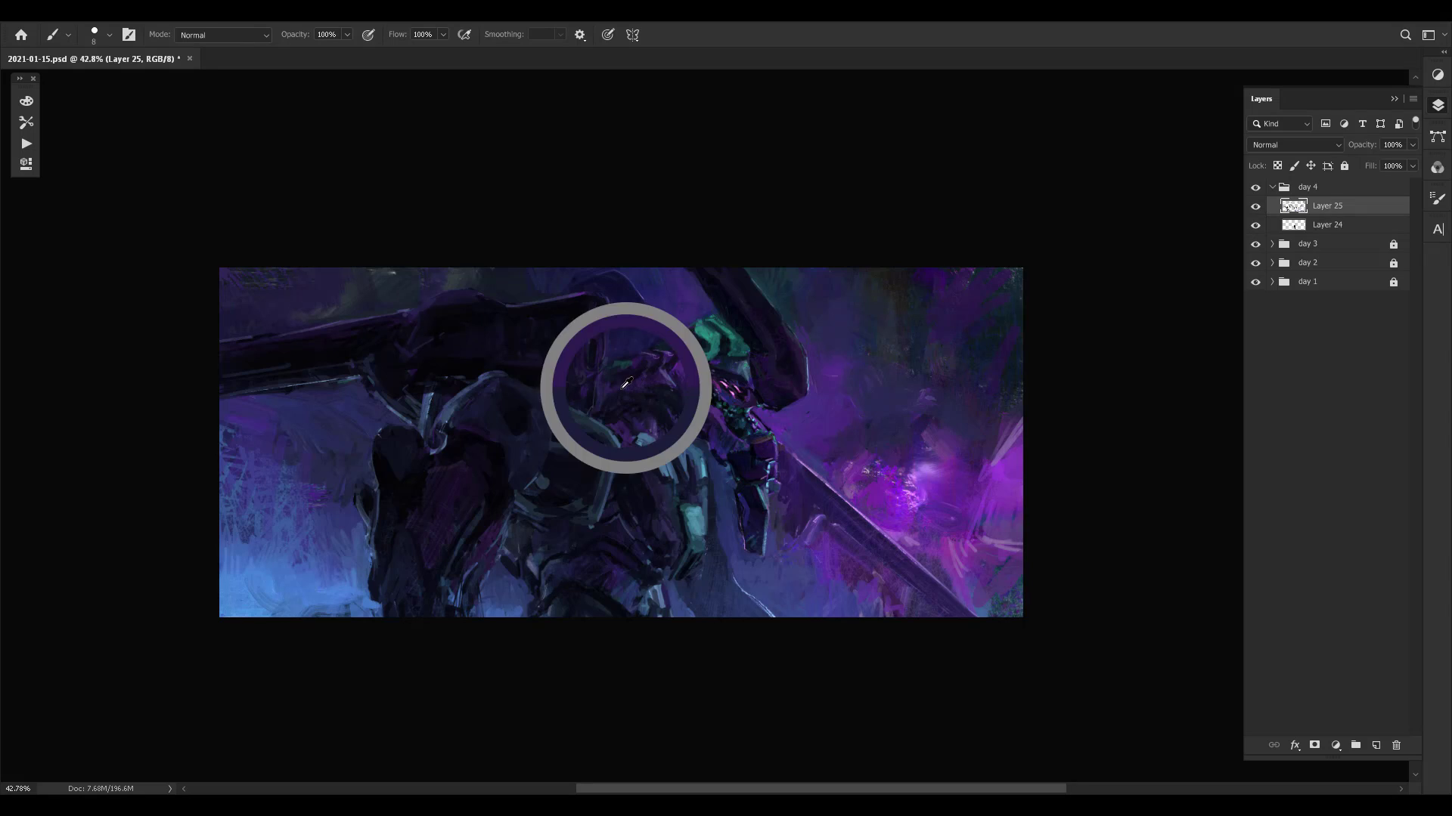
left_click(673, 376, "alt")
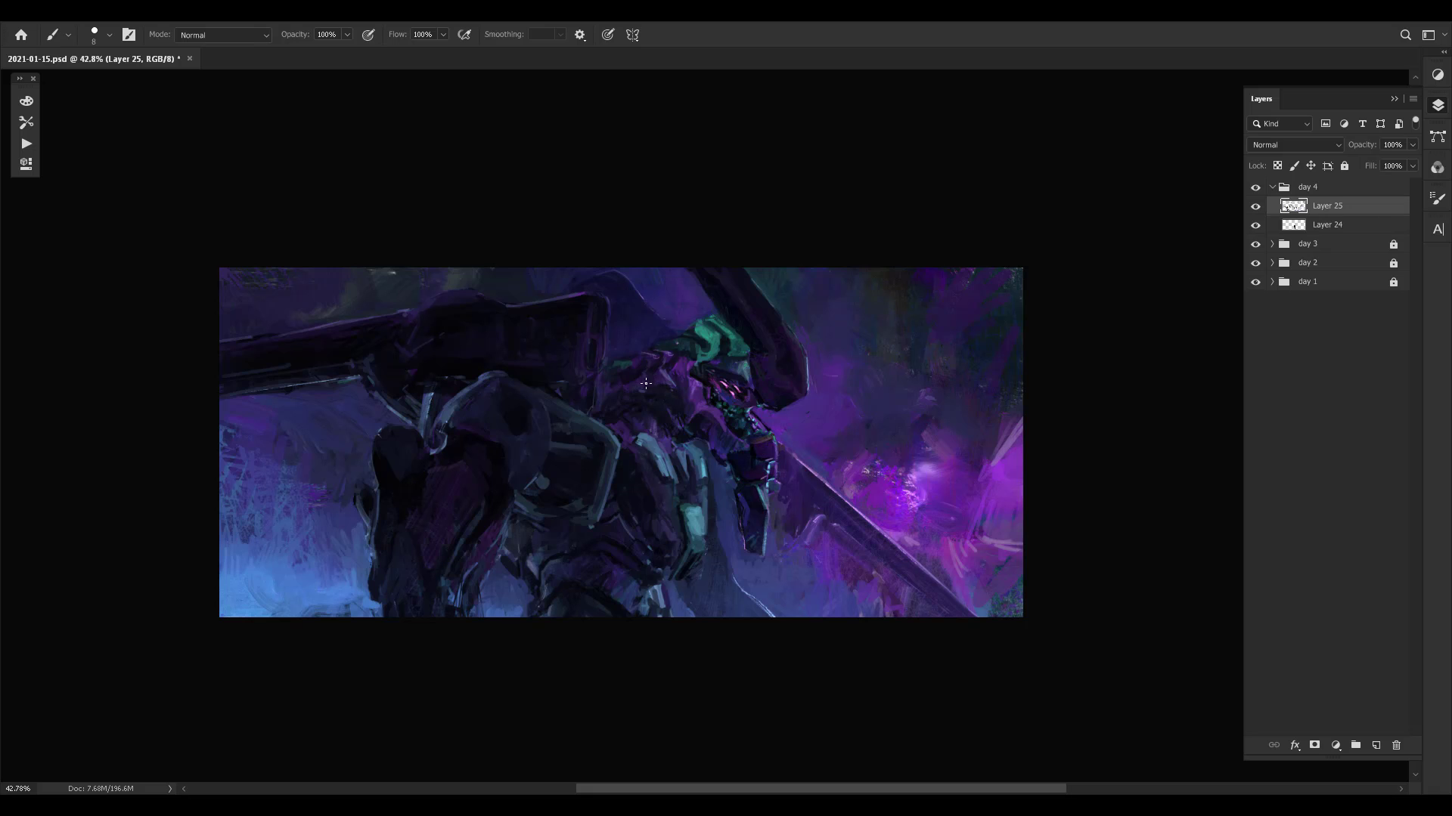
left_click(644, 384, "alt")
left_click(643, 390, "alt")
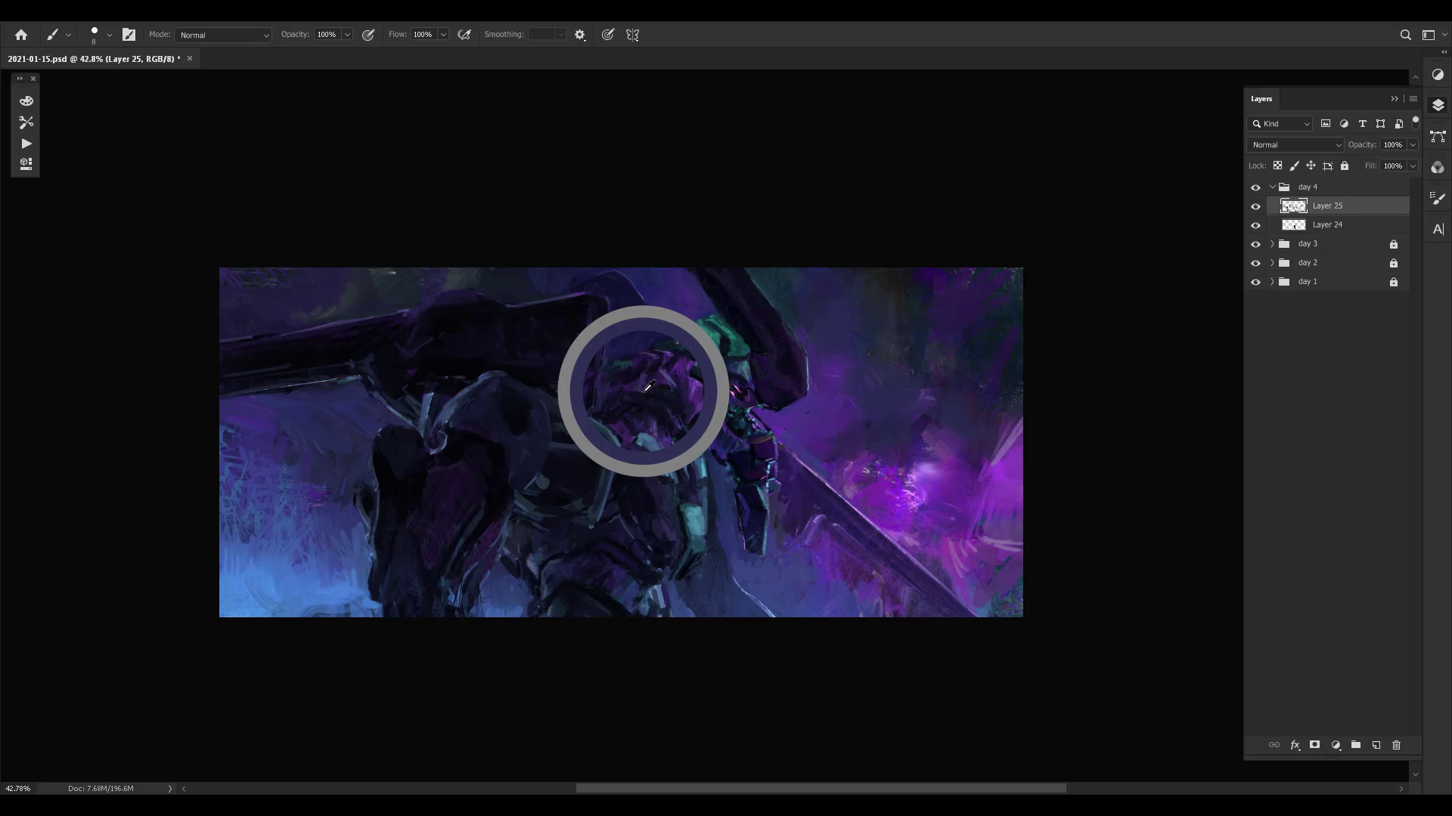
- Retouch the area beside the face and the green helmet with sampled colours
key("z")
mouse_move(626, 387)
left_mouse_down()
mouse_move(721, 355)
mouse_move(656, 370)
left_mouse_up()
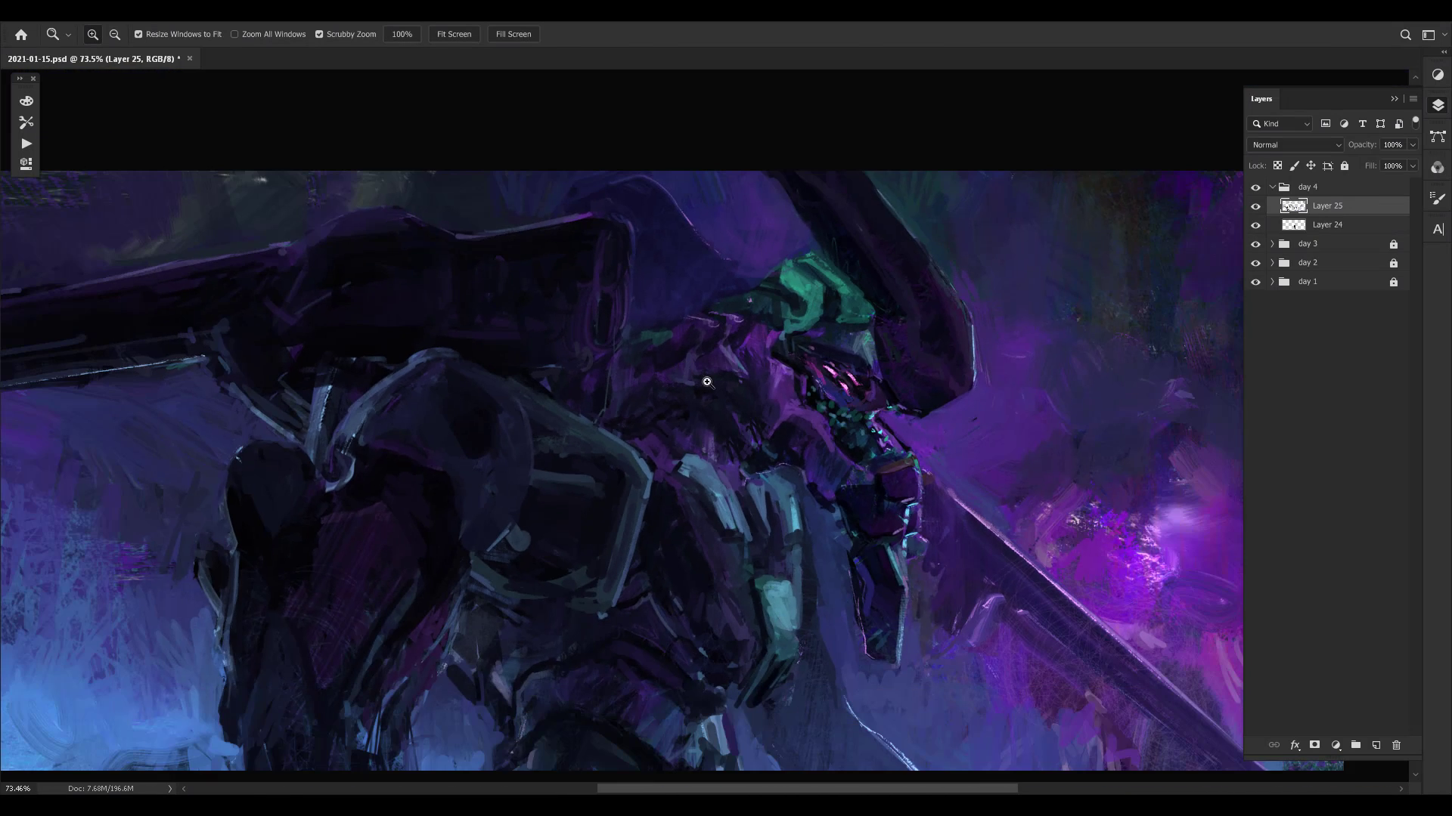
left_click_drag(673, 447, 649, 452)
key("b")
key("space")
left_click_drag(829, 428, 725, 427)
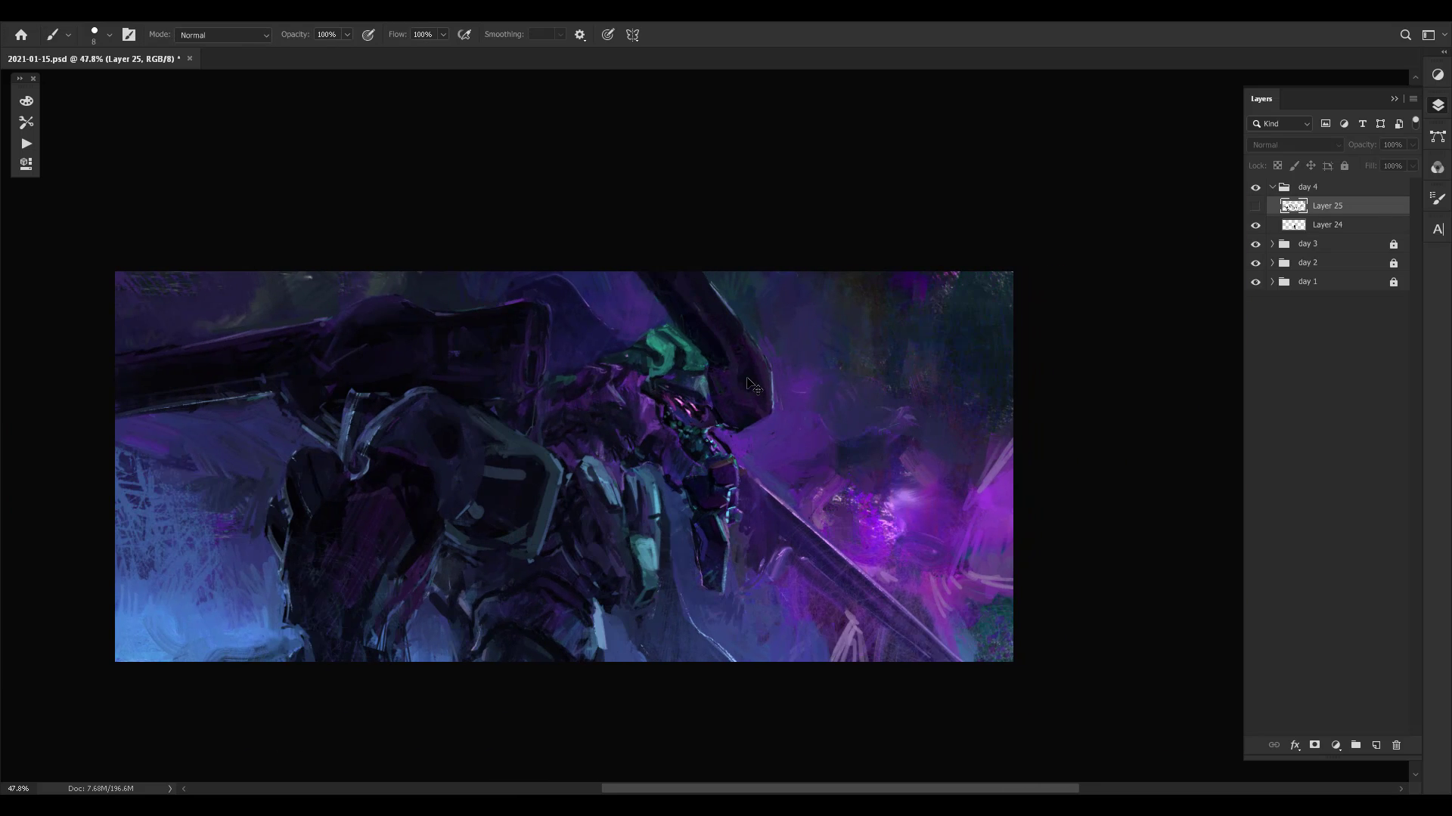
key("z")
left_click_drag(561, 502, 568, 501)
key("b")
left_click(665, 410, "alt")
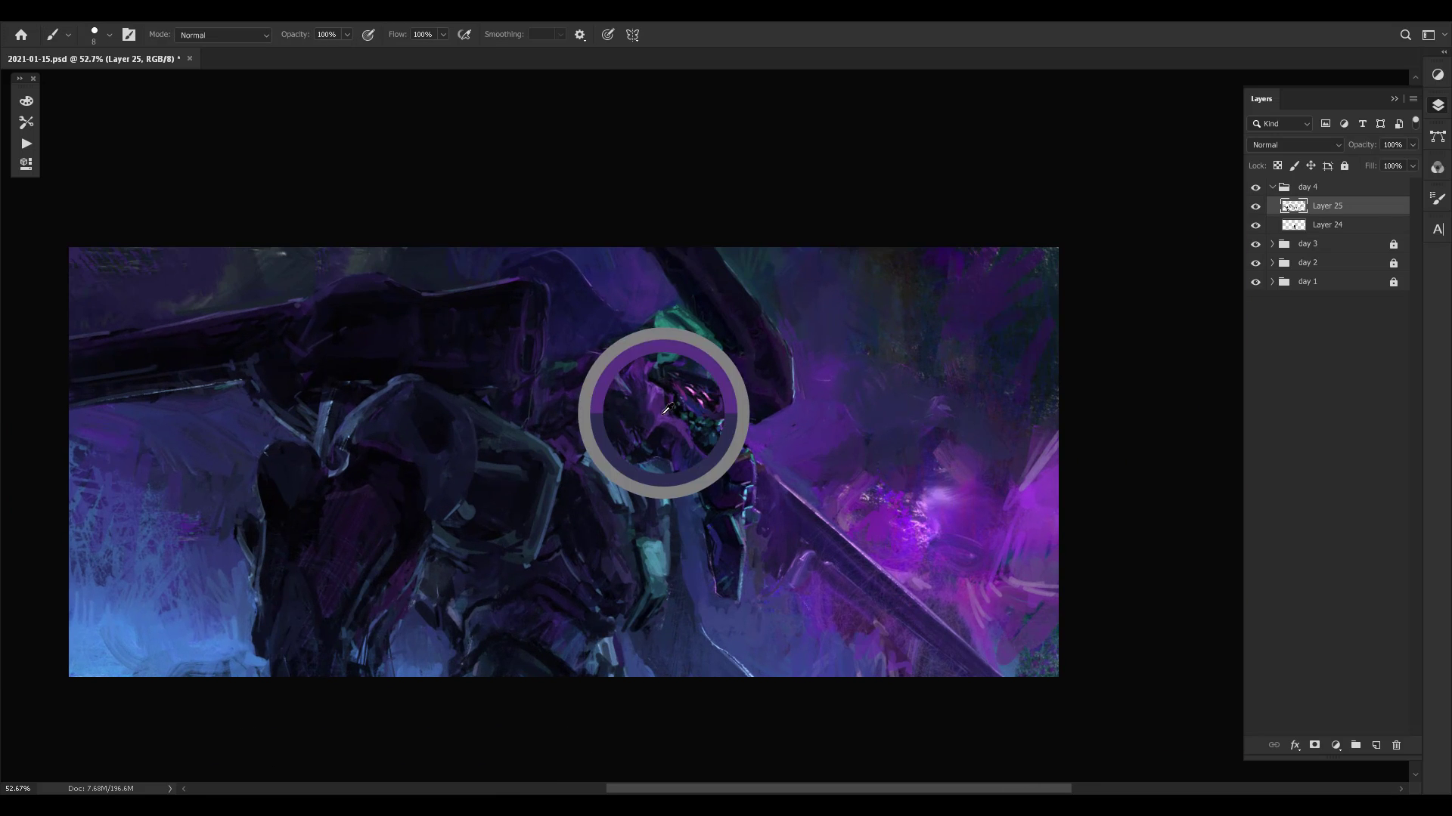
left_click(712, 342, "alt")
- Circle the head and torso with a loose composition guide, and toggle Layer 25 off and on to compare versions
mouse_move(565, 256)
left_mouse_down()
mouse_move(637, 600)
mouse_move(853, 408)
mouse_move(650, 218)
mouse_move(480, 620)
mouse_move(834, 517)
mouse_move(646, 250)
left_mouse_up()
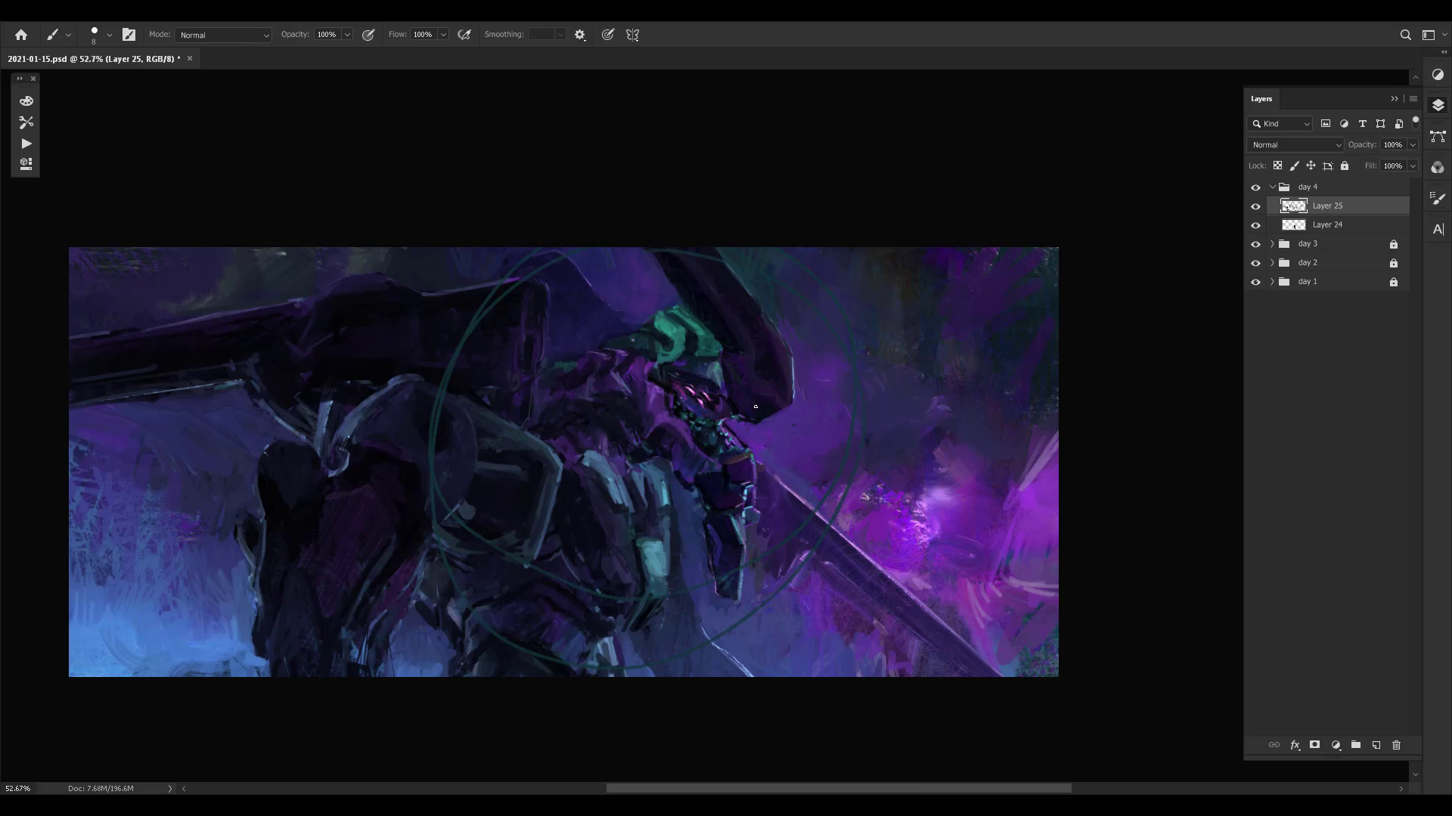
key("ctrl+comma")
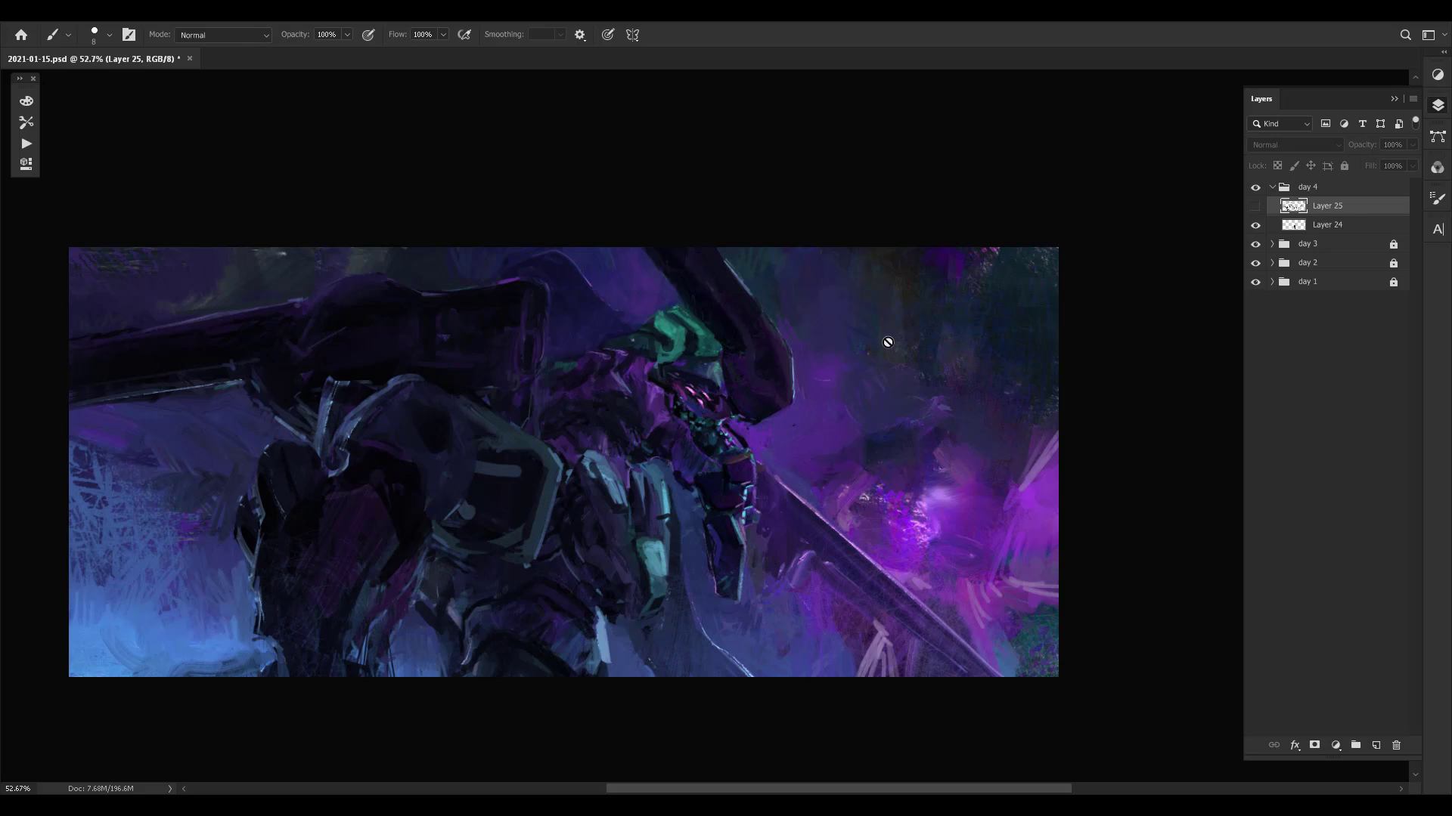
key("ctrl+comma")
key("ctrl+comma")
key("ctrl+comma")
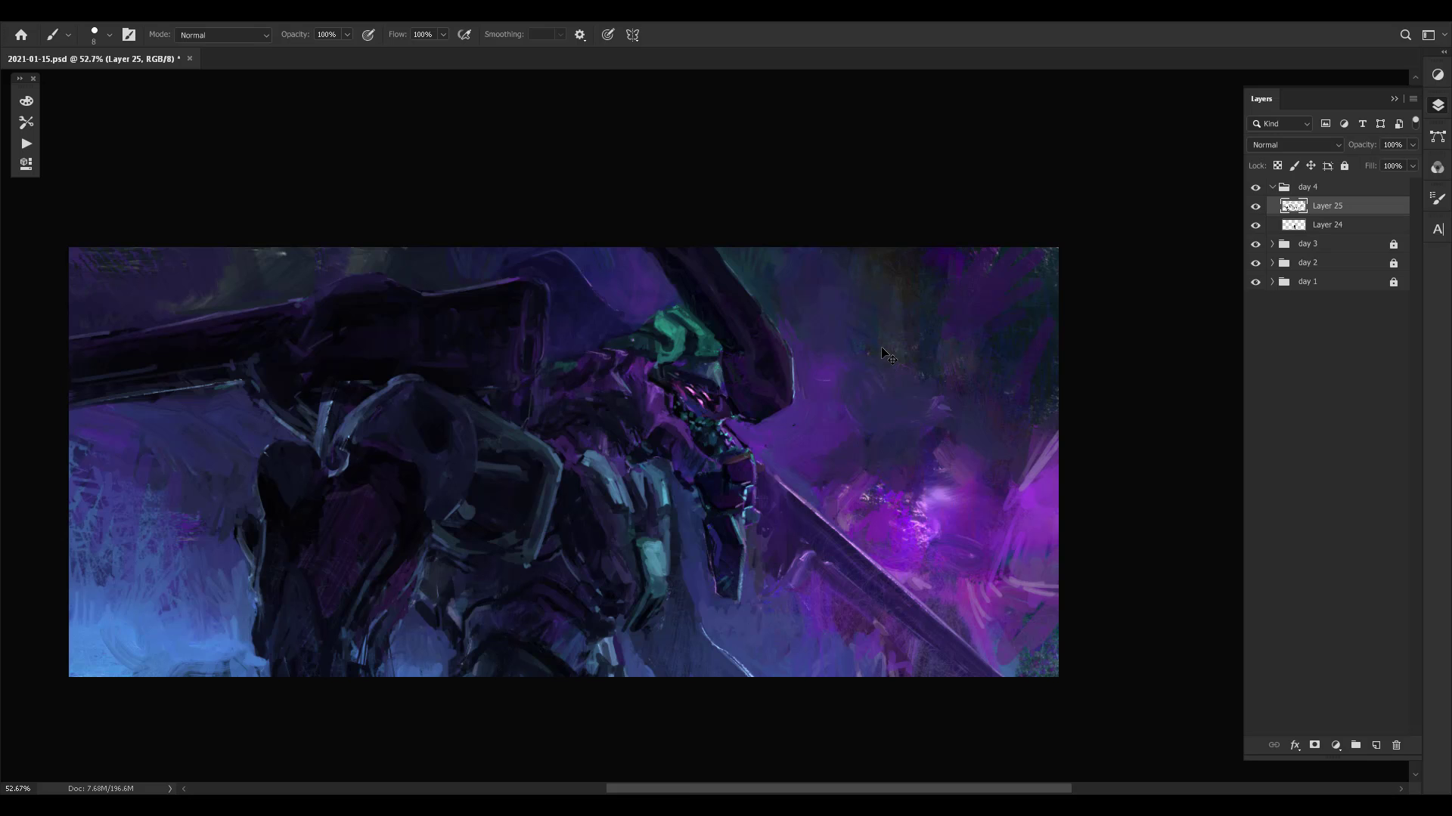
key("ctrl+comma")
key("ctrl+comma")
key("z")
mouse_move(649, 512)
left_mouse_down()
mouse_move(697, 486)
mouse_move(727, 404)
left_mouse_up()
key("ctrl+comma")
key("ctrl+comma")
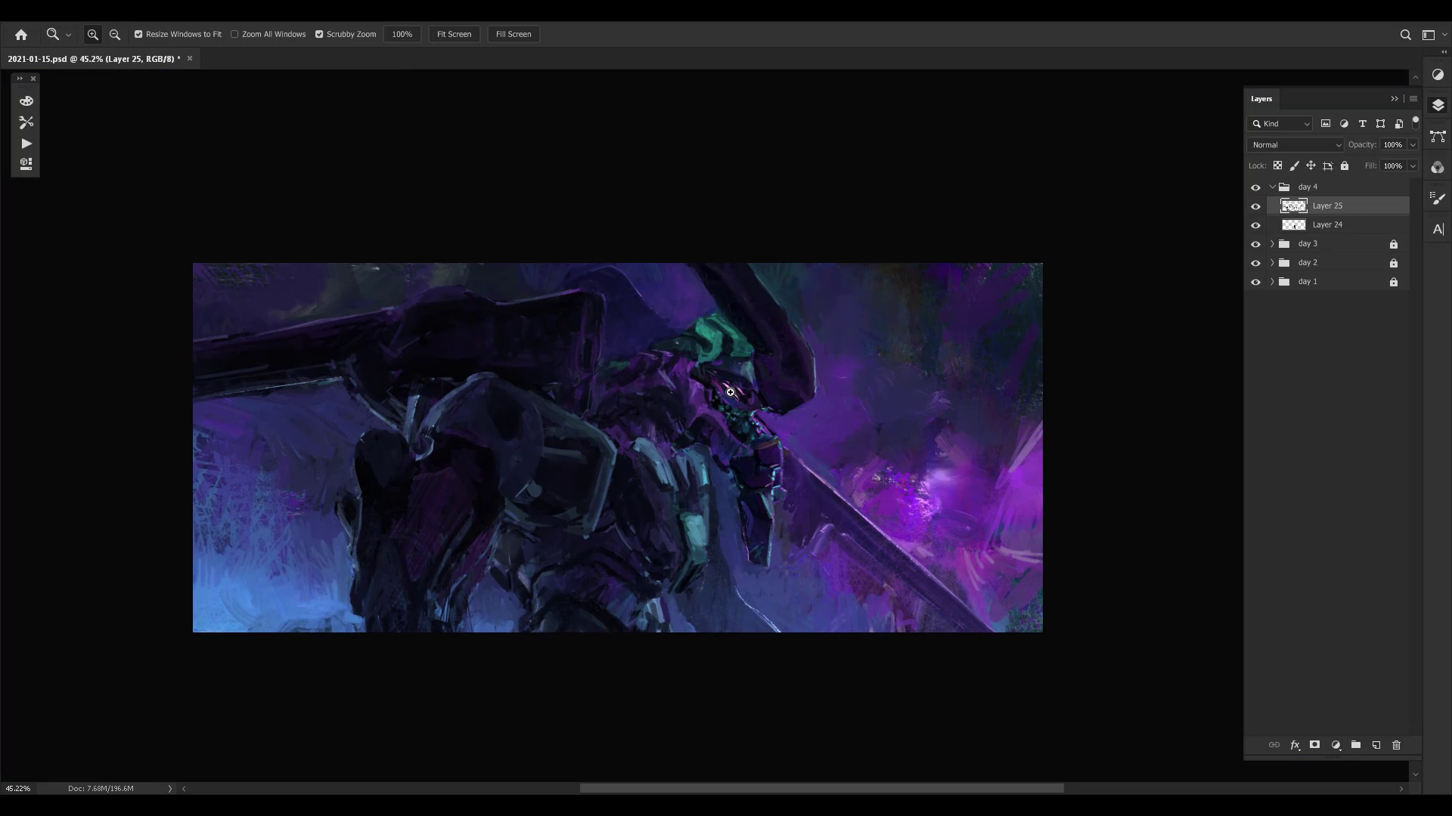
- Touch up the waist armour, then paint the rear limb's dark outer edge with a 15 px brush
key("b")
left_click(603, 592, "alt")
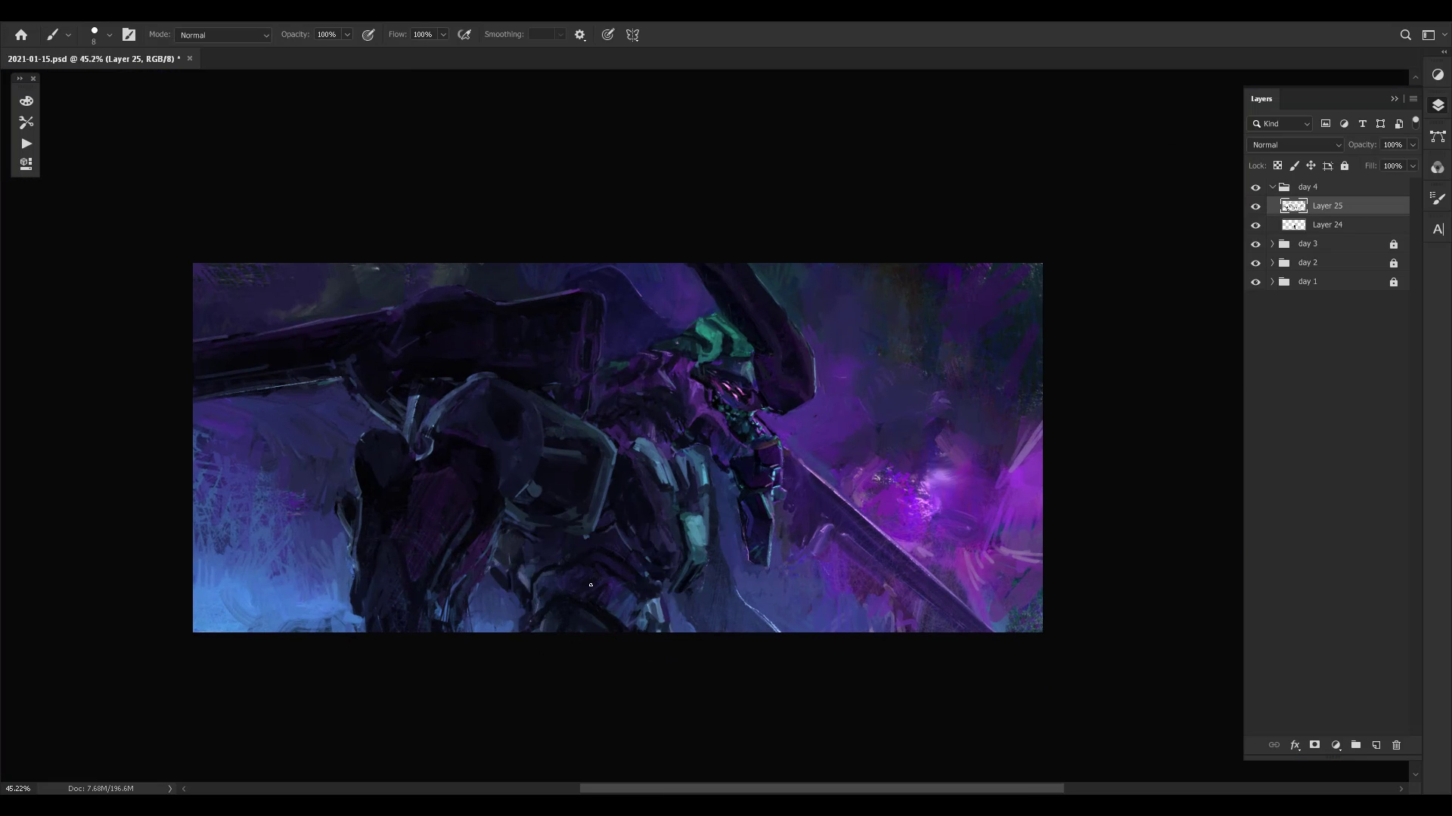
key("ctrl+space")
left_click_drag(742, 536, 723, 454)
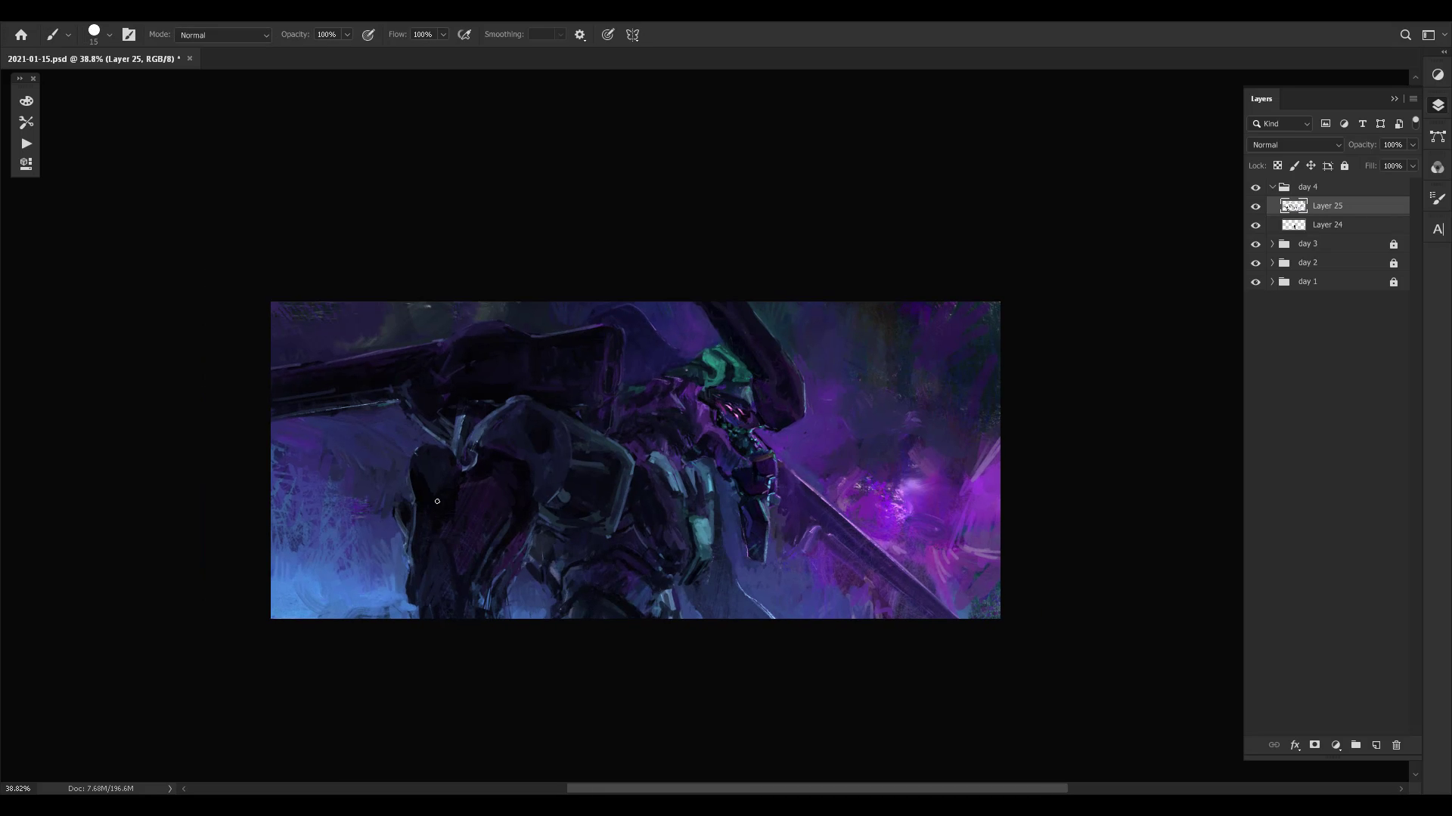
left_click(376, 660)
left_click_drag(433, 474, 404, 515, "alt")
- Repaint the cannon's dark housing and the barrel's upper edge with sampled colours
left_click(455, 347, "alt")
left_click(448, 374, "alt")
left_click(446, 377, "alt")
left_click(446, 376, "alt")
left_click(439, 373, "alt")
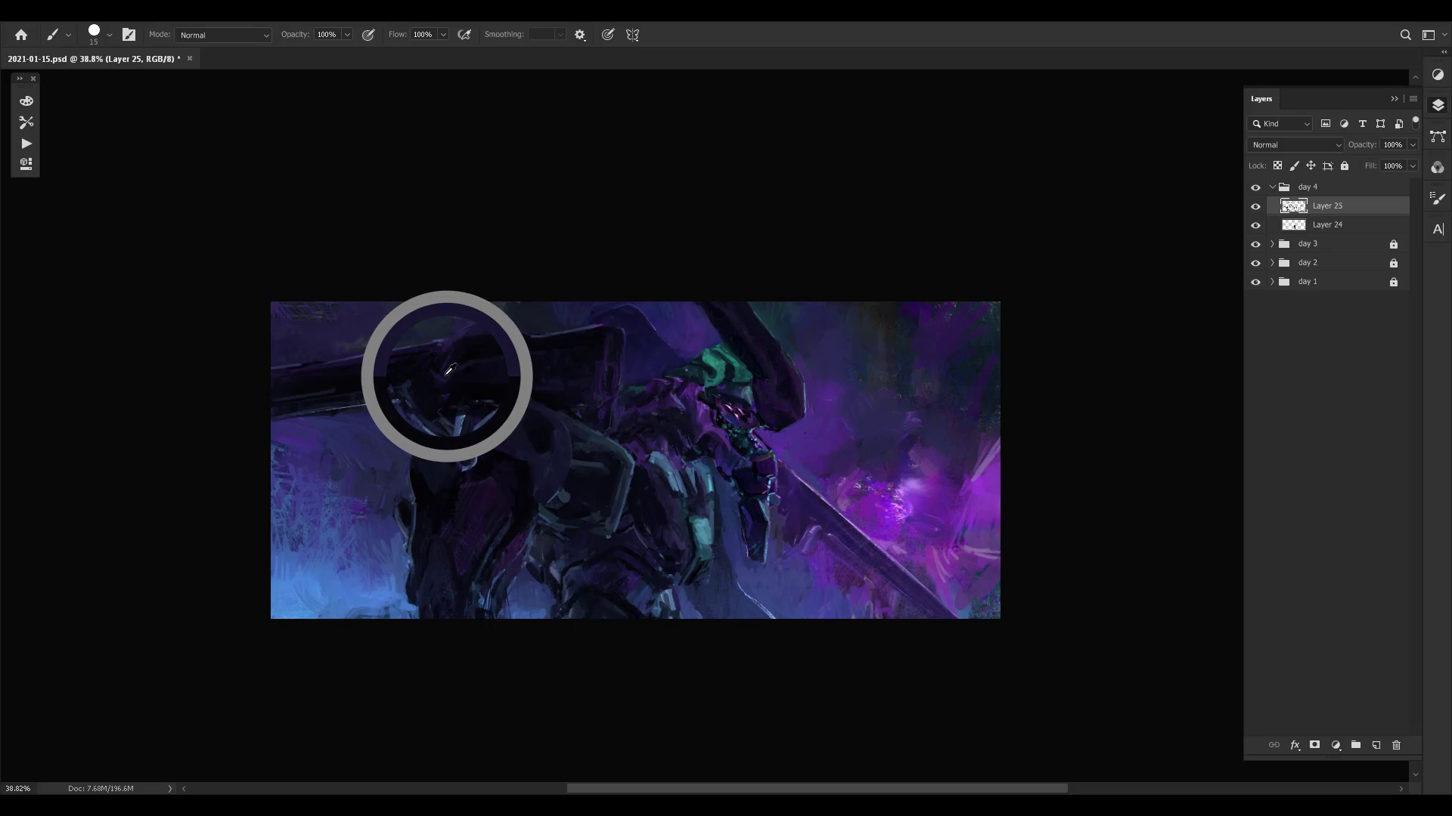
left_click_drag(429, 369, 321, 385)
left_click(391, 338, "alt")
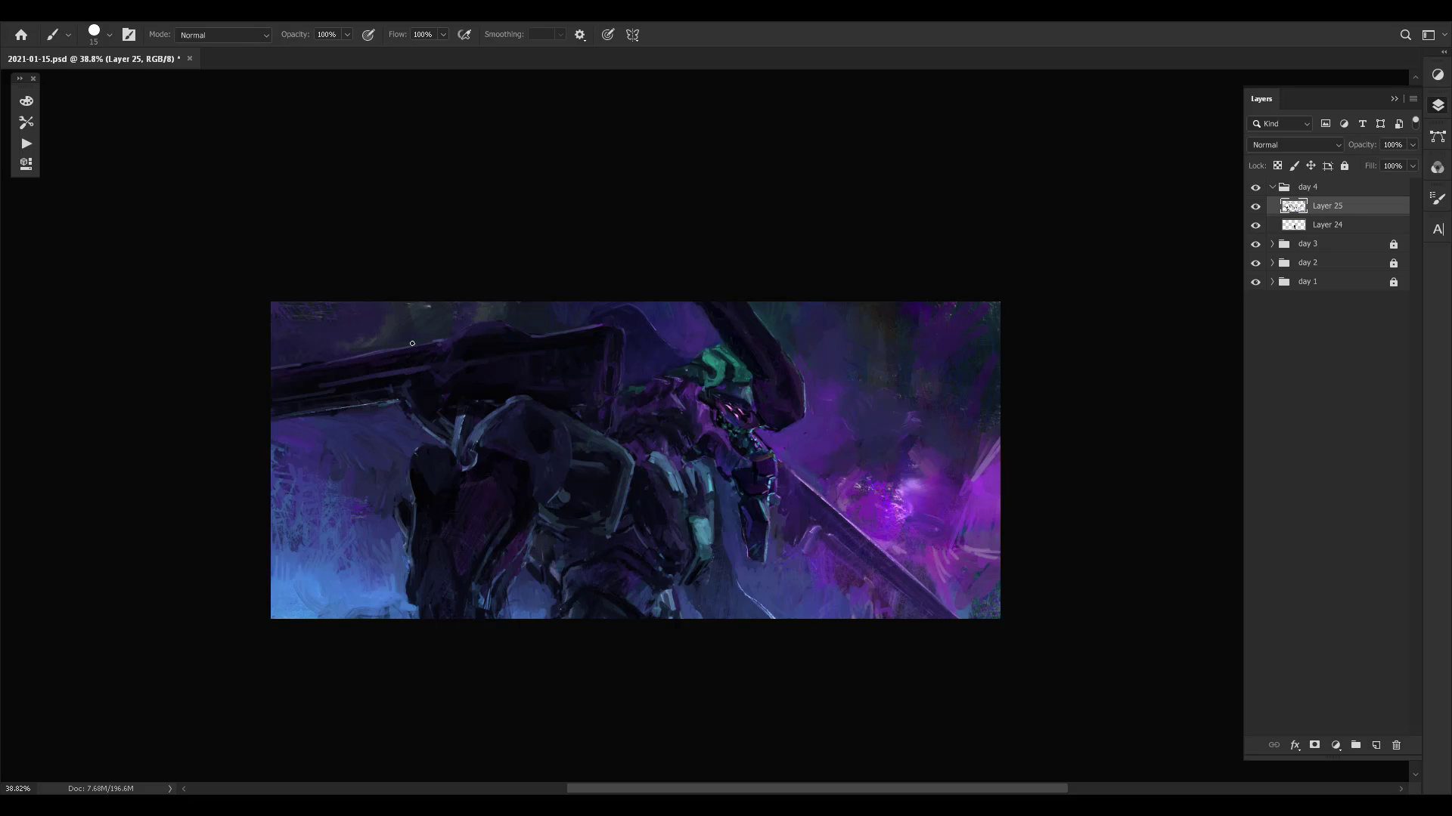
left_click(371, 362, "alt")
- Flip the canvas horizontally and toggle Layer 25 off and on to compare the mirrored painting with the earlier version
key("ctrl+shift+h")
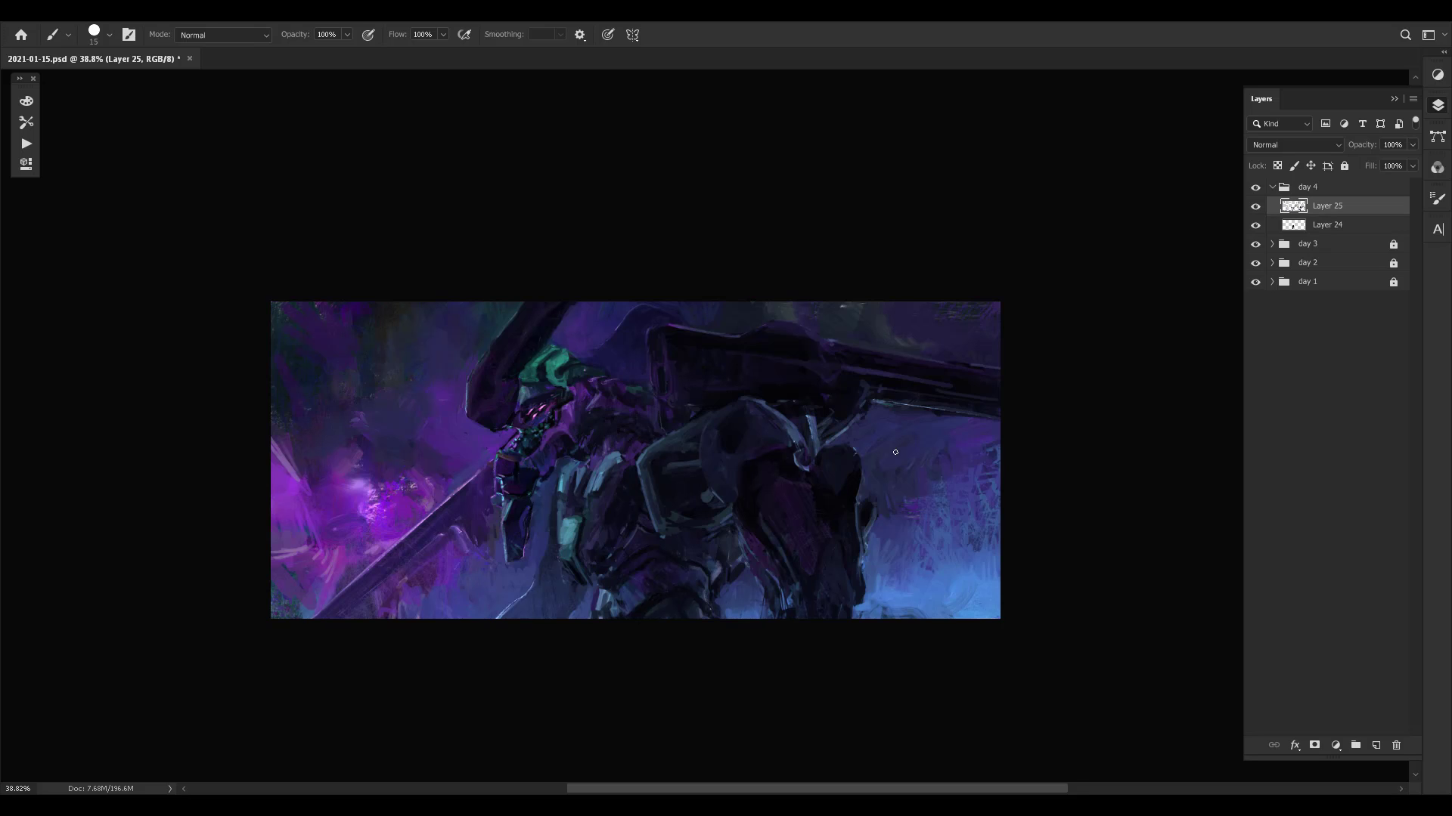
left_click_drag(916, 495, 885, 493)
key("ctrl+comma")
key("ctrl+comma")
key("ctrl+comma")
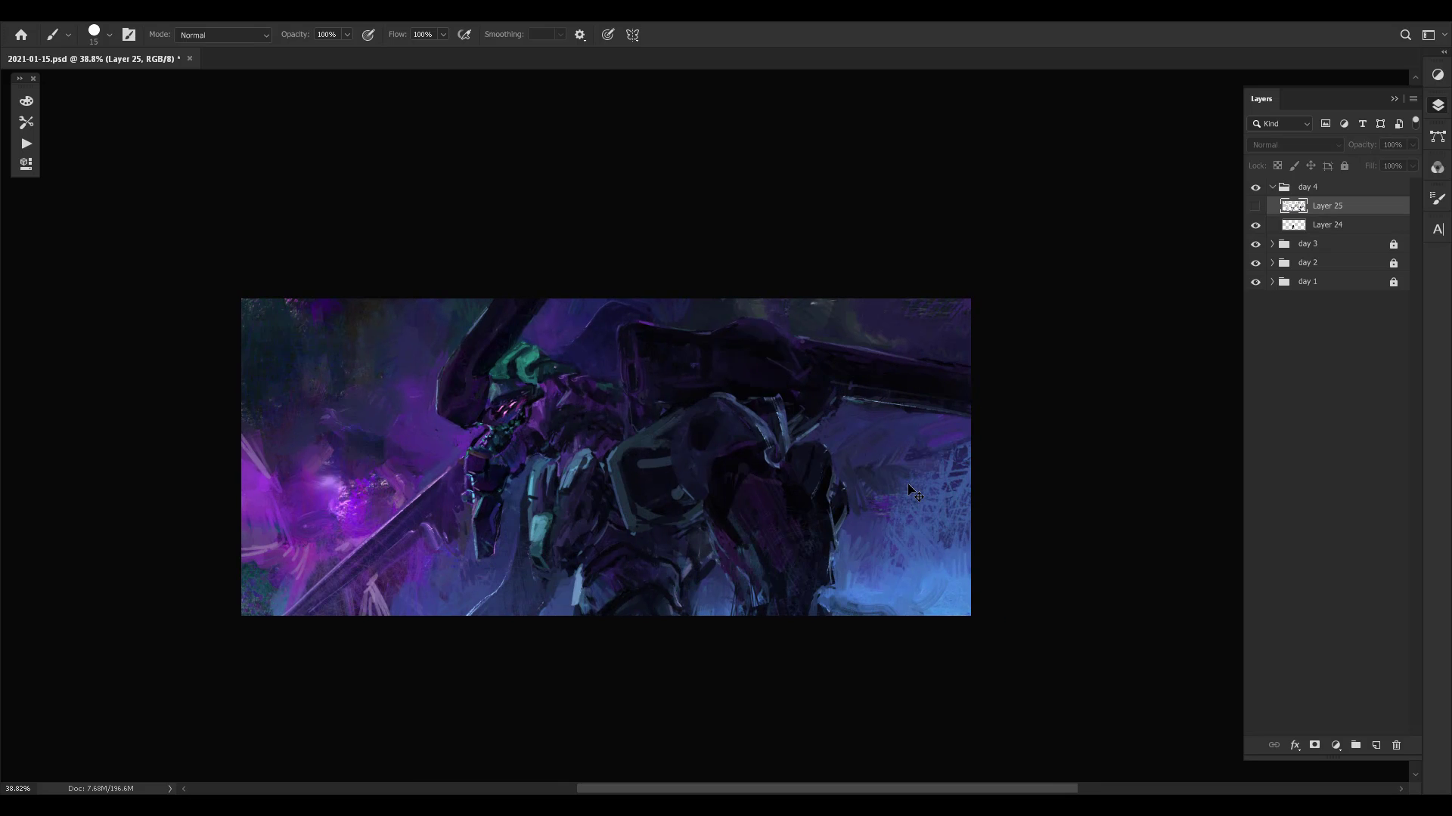
key("ctrl+comma")
key("ctrl+comma")
key("ctrl+comma")
key("ctrl+comma")
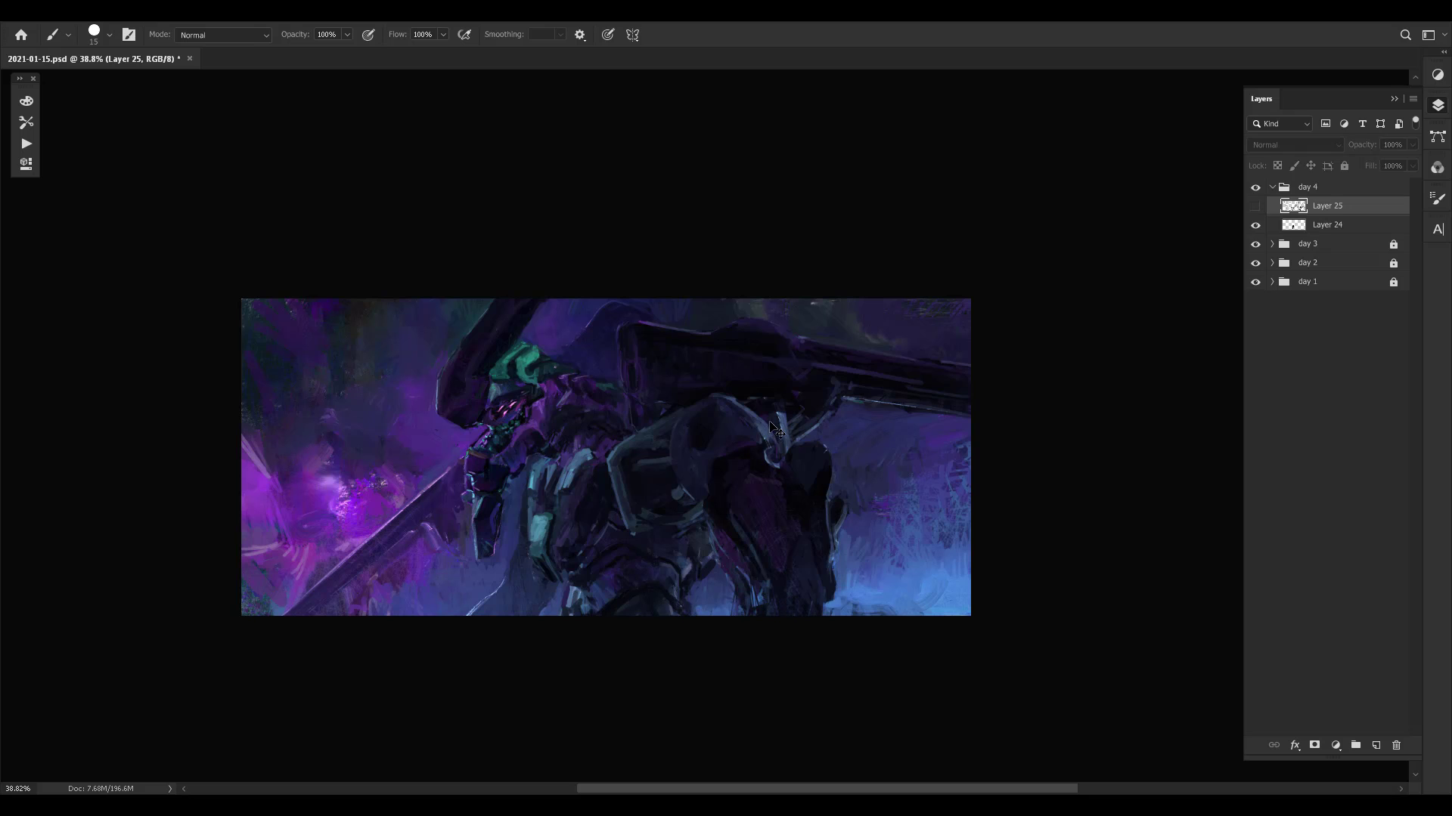
key("ctrl+comma")
- Repaint the dark chest edge and the purple neck plating beside the shoulder plate with sampled colours
left_click(595, 467, "alt")
left_click(606, 445, "alt")
left_click_drag(590, 477, 592, 493)
left_click(593, 493, "alt")
left_click_drag(600, 443, 623, 437)
left_click(561, 440, "alt")
left_click(578, 437, "alt")
left_click(546, 406, "alt")
left_click_drag(463, 378, 634, 428)
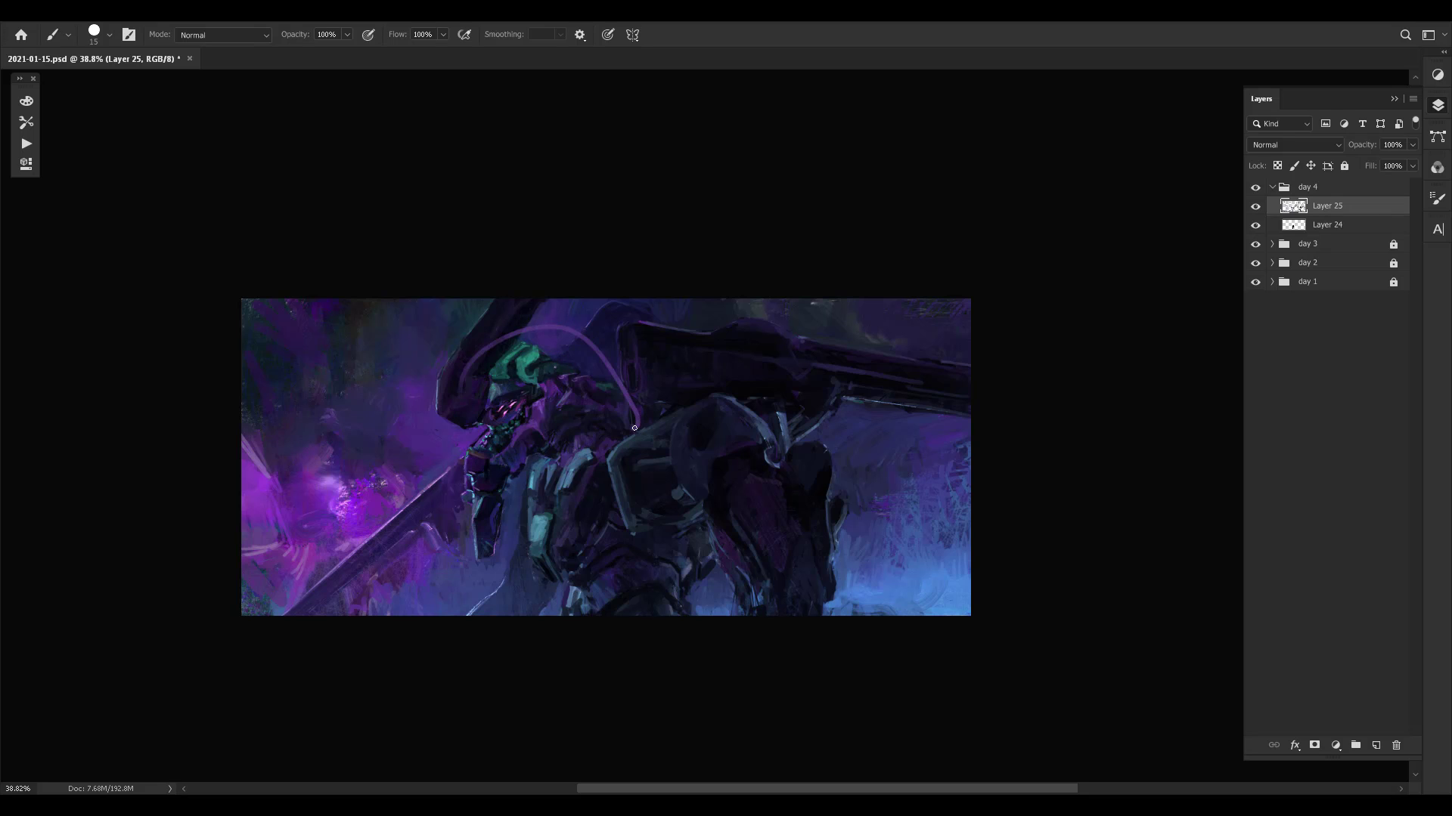
key("ctrl+z")
left_click_drag(418, 539, 488, 602)
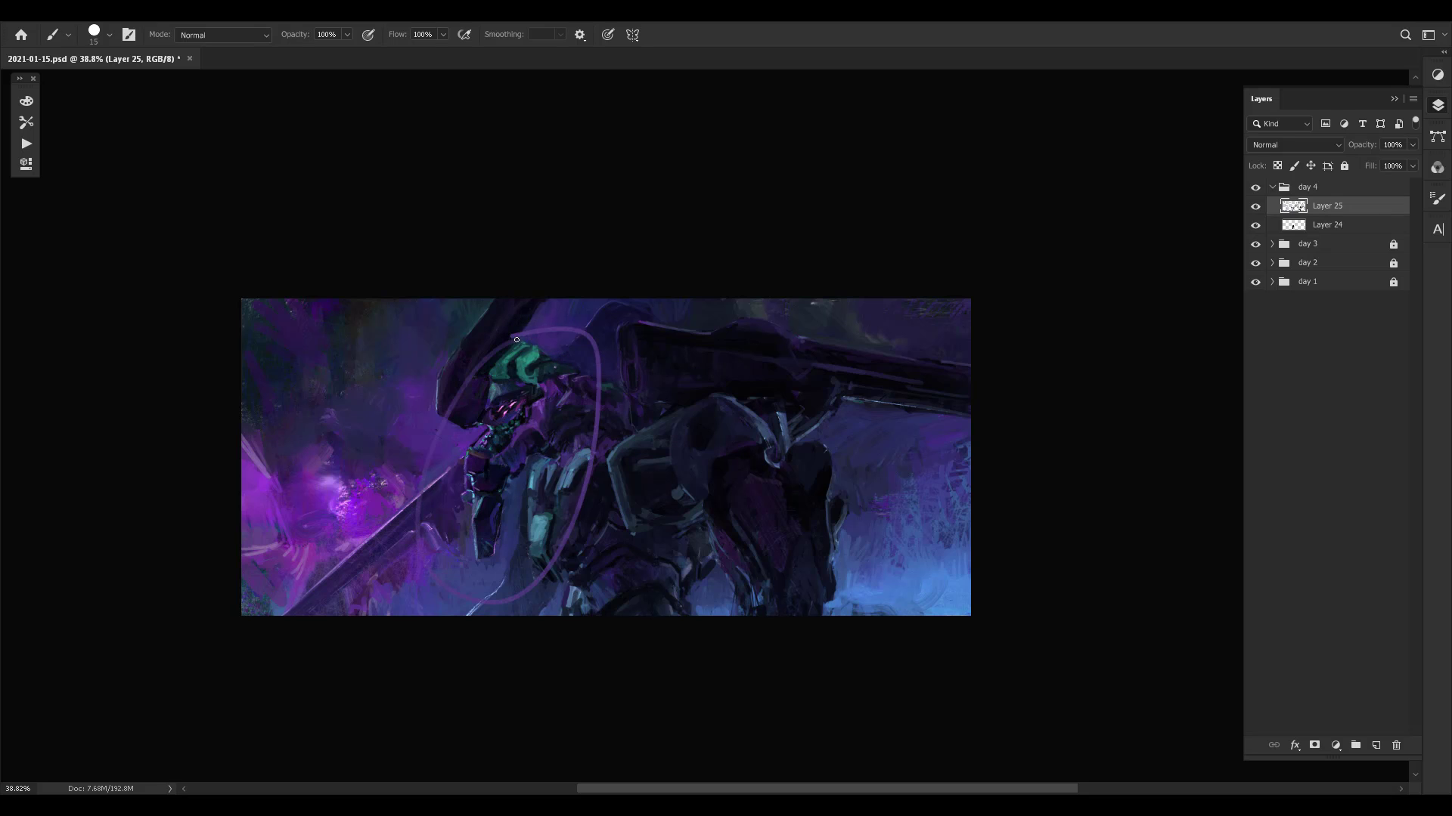
key("ctrl+z")
- Refine the edges of the hanging forearm and the nearby sword blade with sampled colours and a 9 px brush
left_click(492, 515, "alt")
left_click(486, 517, "alt")
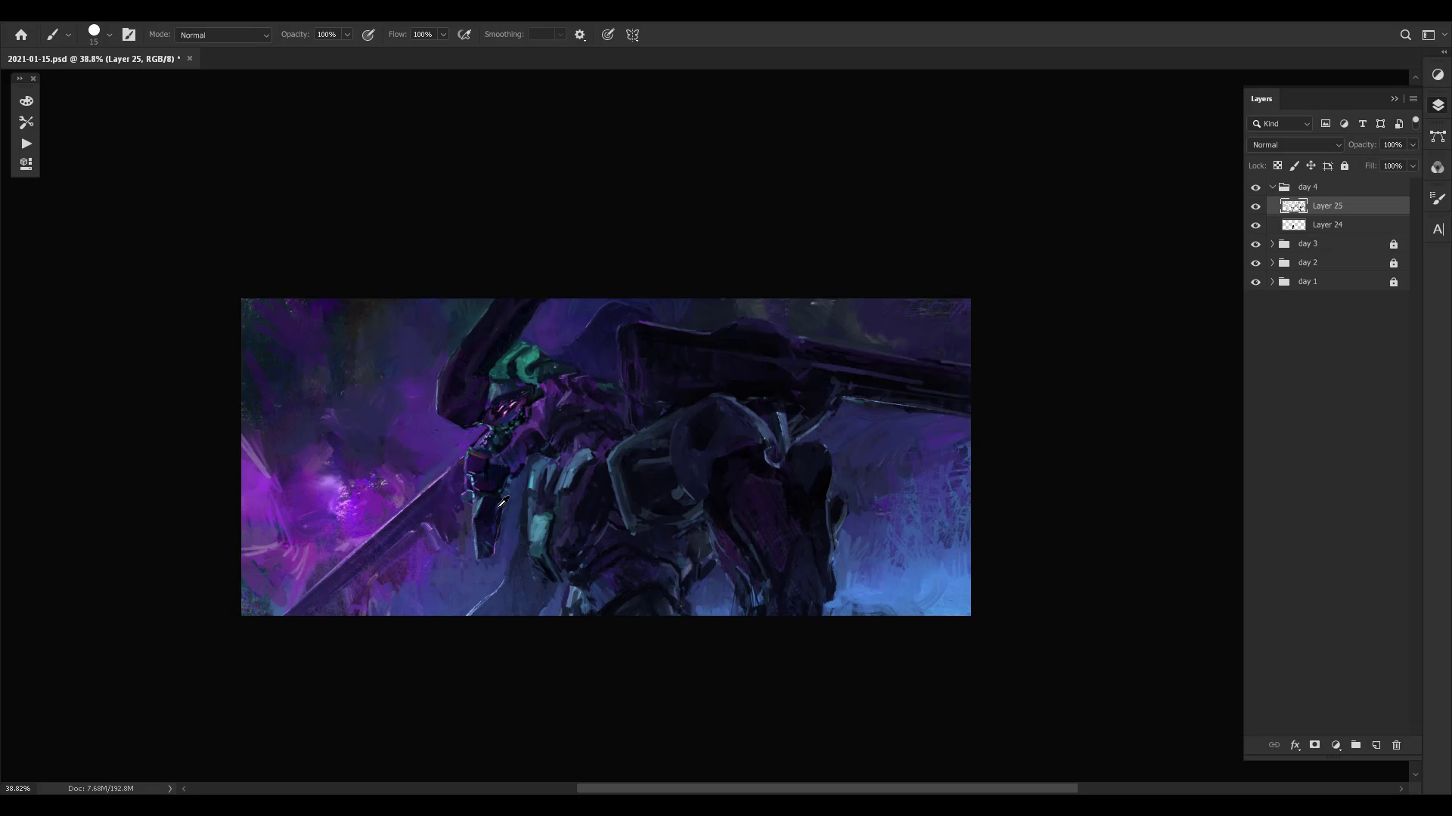
left_click(501, 502, "alt")
key("bracketleft")
key("bracketleft")
left_click(462, 508, "alt")
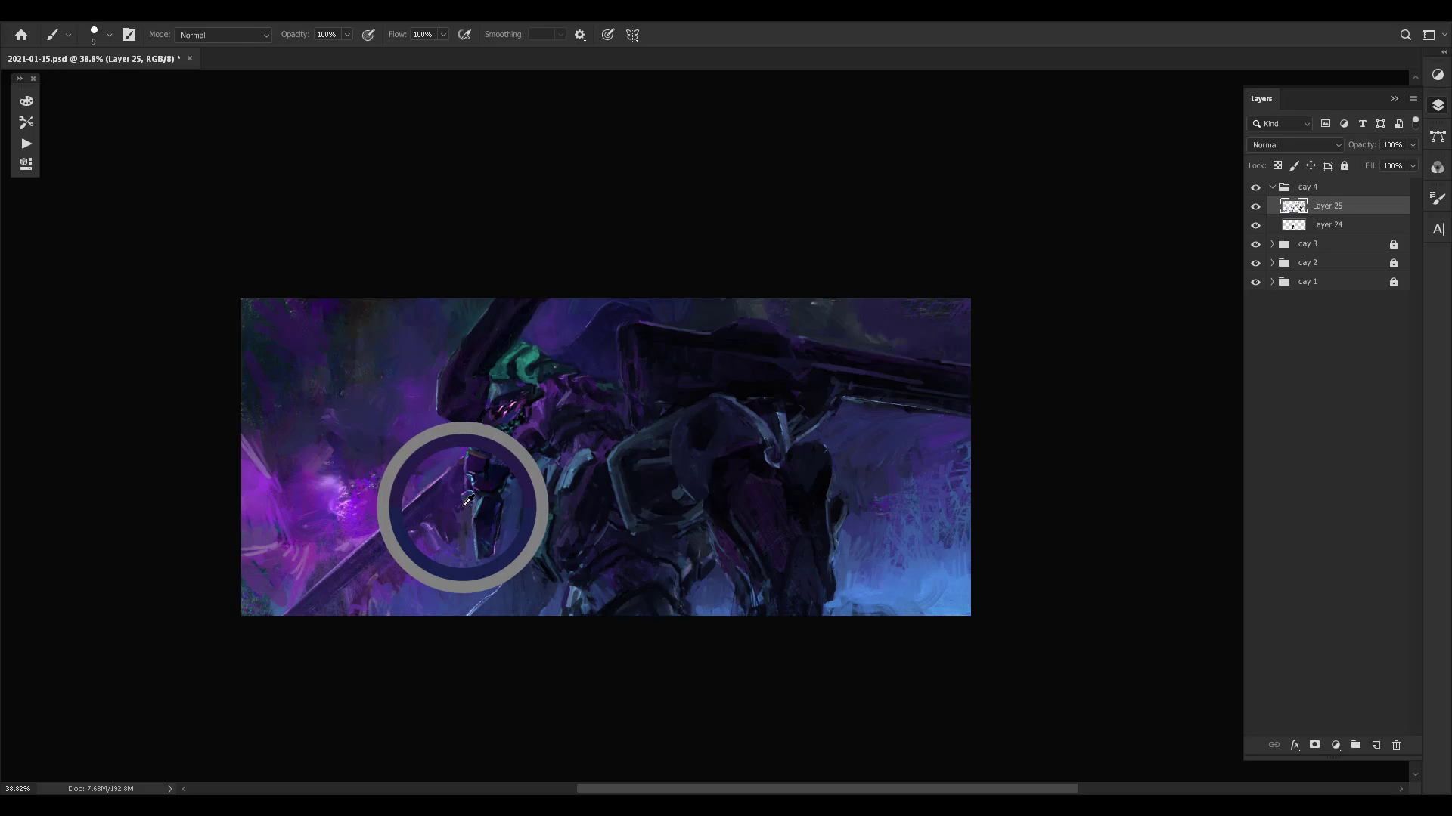
left_click(465, 499, "alt")
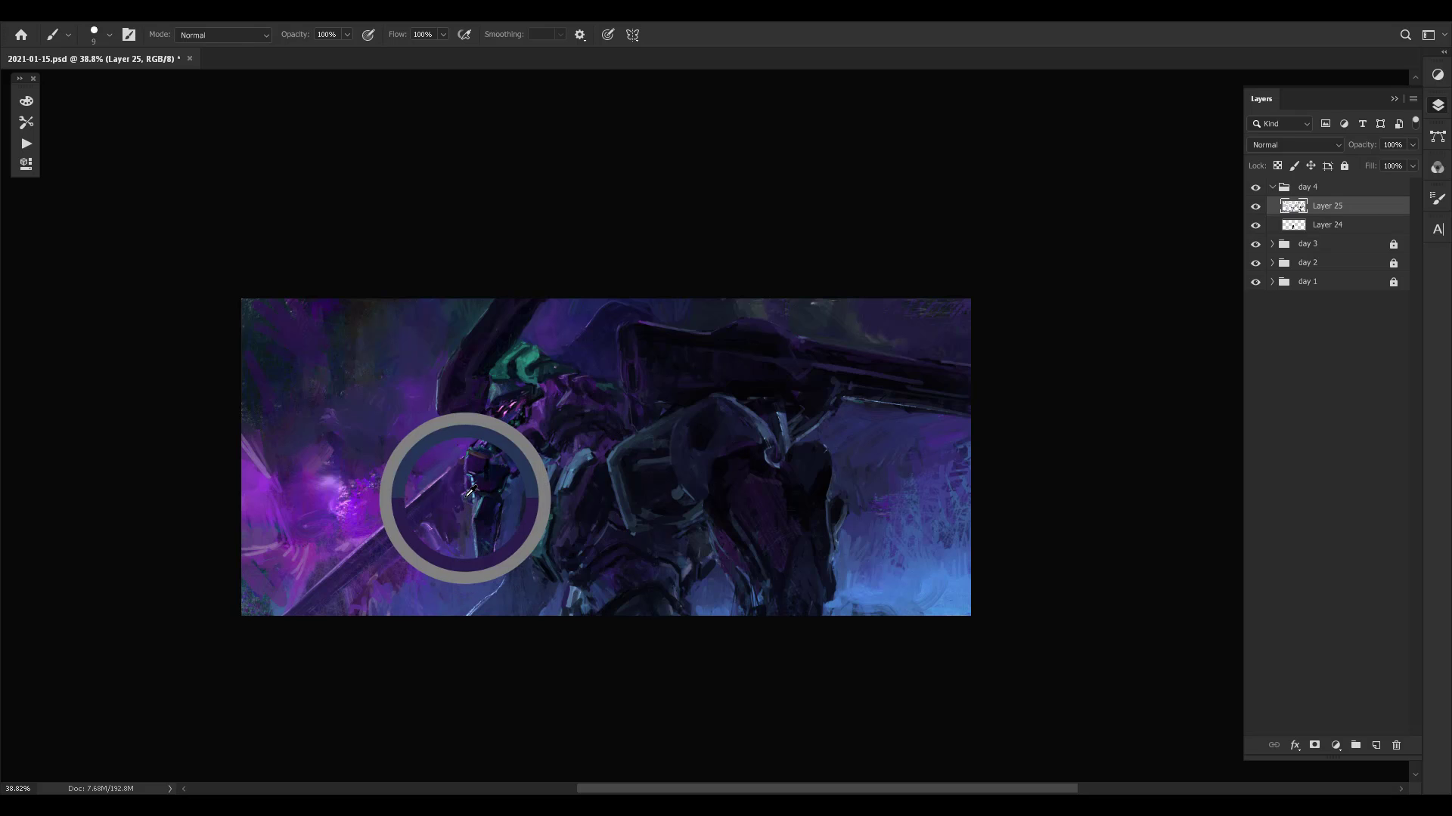
left_click(429, 527, "alt")
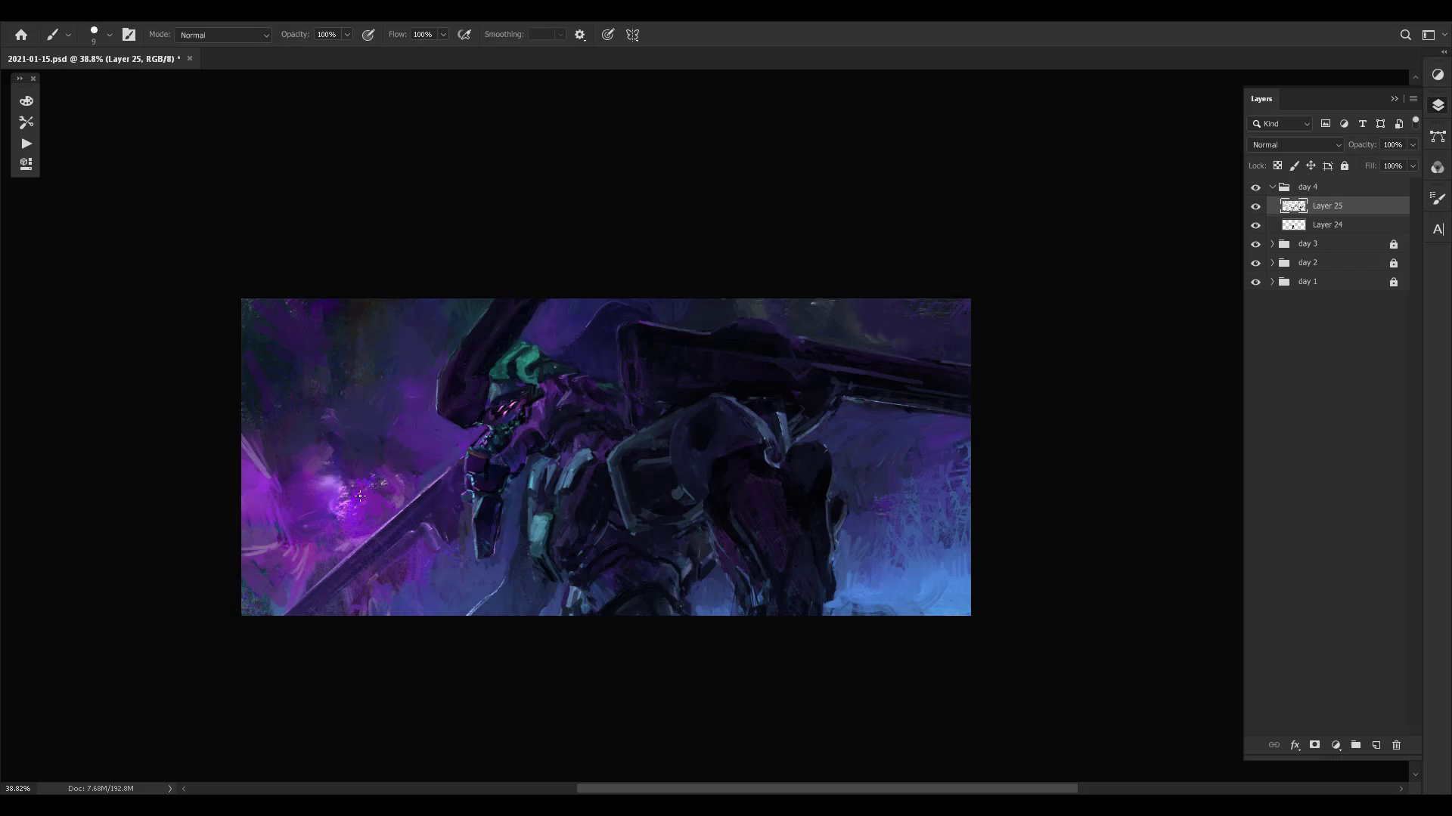
left_click(385, 518, "alt")
- Toggle the visibility of Layer 25 repeatedly to check the forearm and blade touch-ups against the earlier version
left_click_drag(810, 455, 770, 450)
key("ctrl+comma")
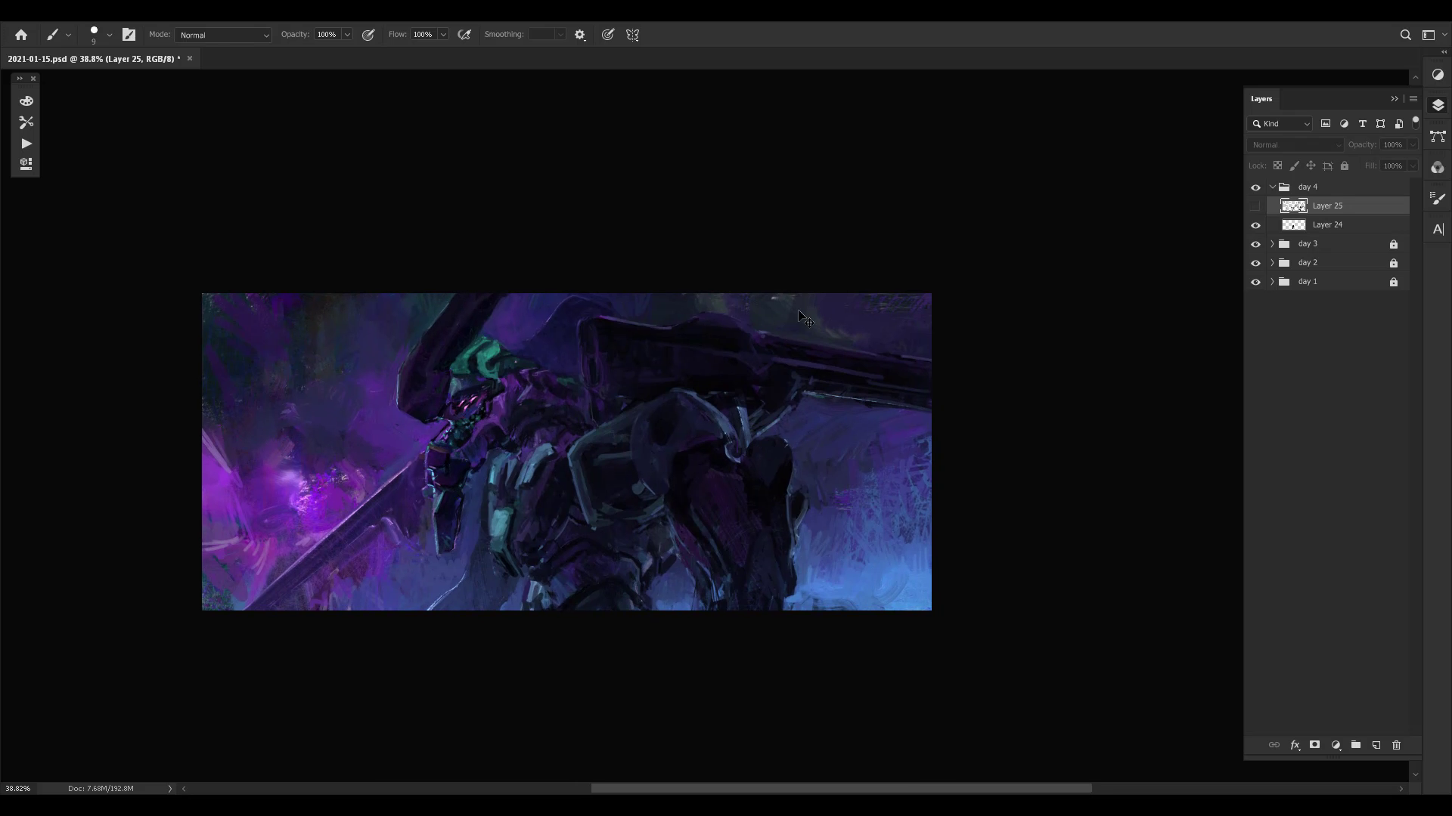
key("ctrl+comma")
key("ctrl+comma")
key("ctrl+comma")
key("ctrl+comma")
key("ctrl+comma")
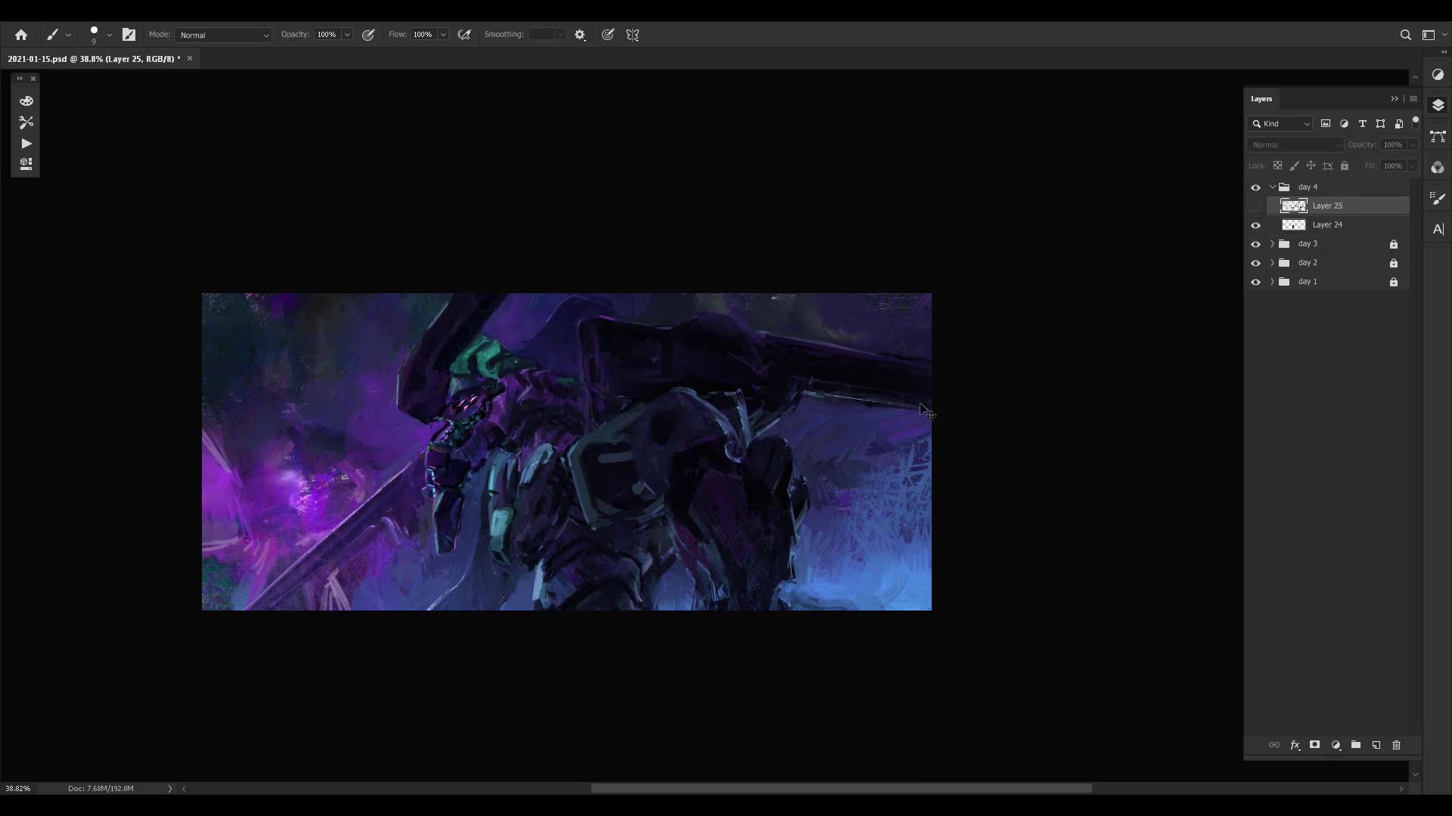
key("ctrl+comma")
key("ctrl+comma")
key("ctrl+comma")
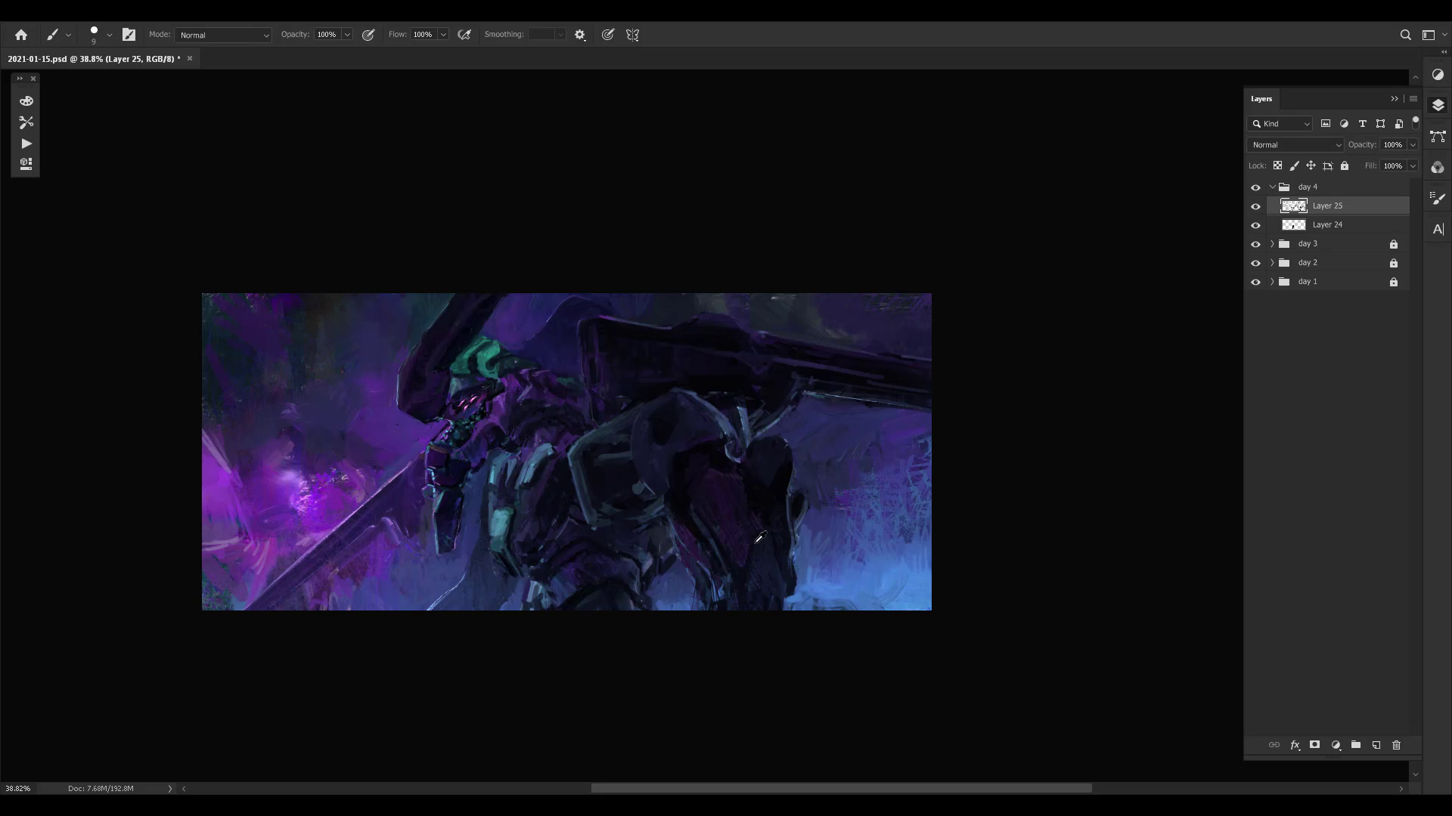
- Touch up the purple rear limb armour and the shoulder joint, and compare the result with Layer 25 hidden
left_click(754, 547, "alt")
left_click(697, 508, "alt")
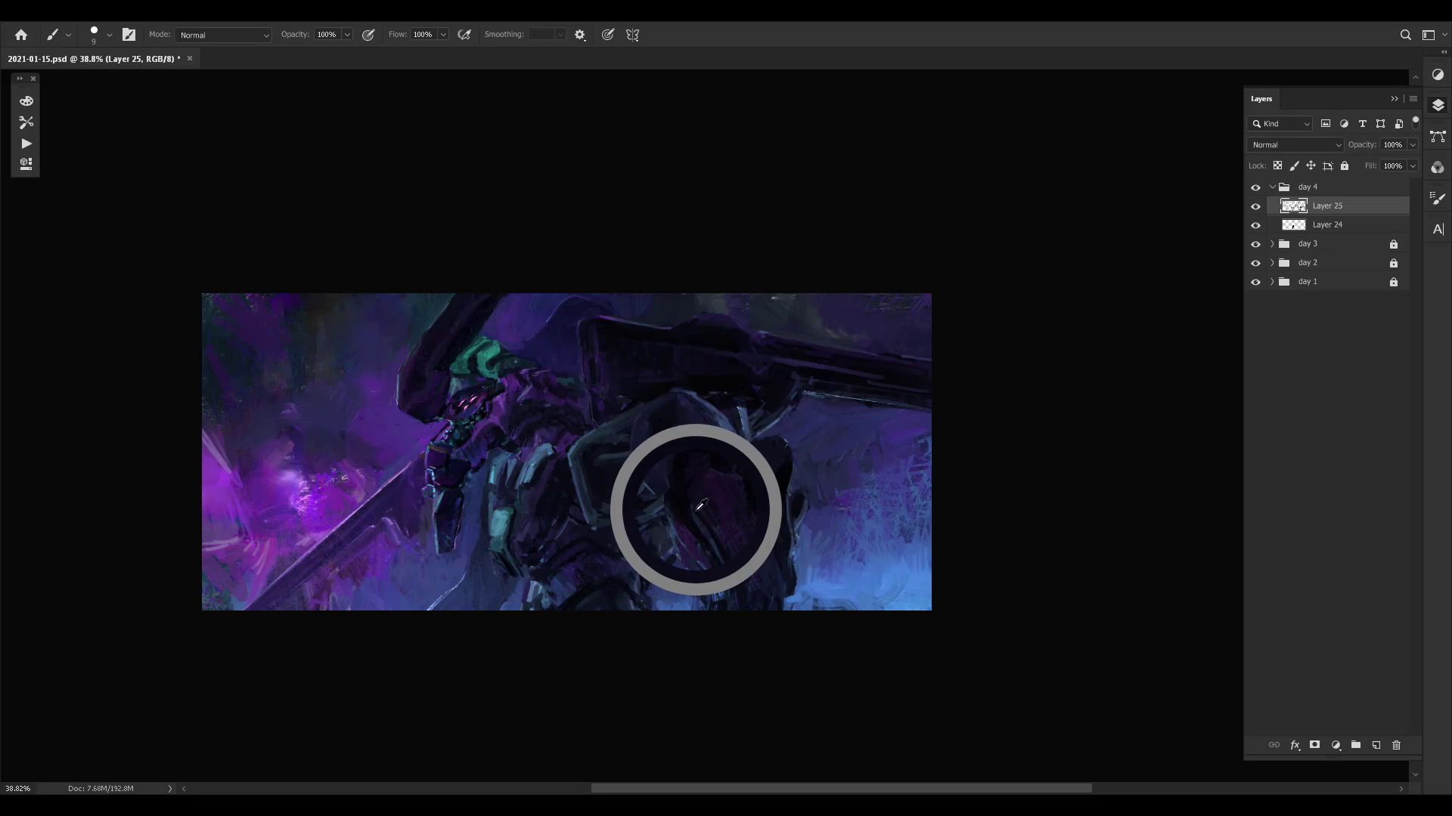
left_click(687, 473, "alt")
left_click(739, 457, "alt")
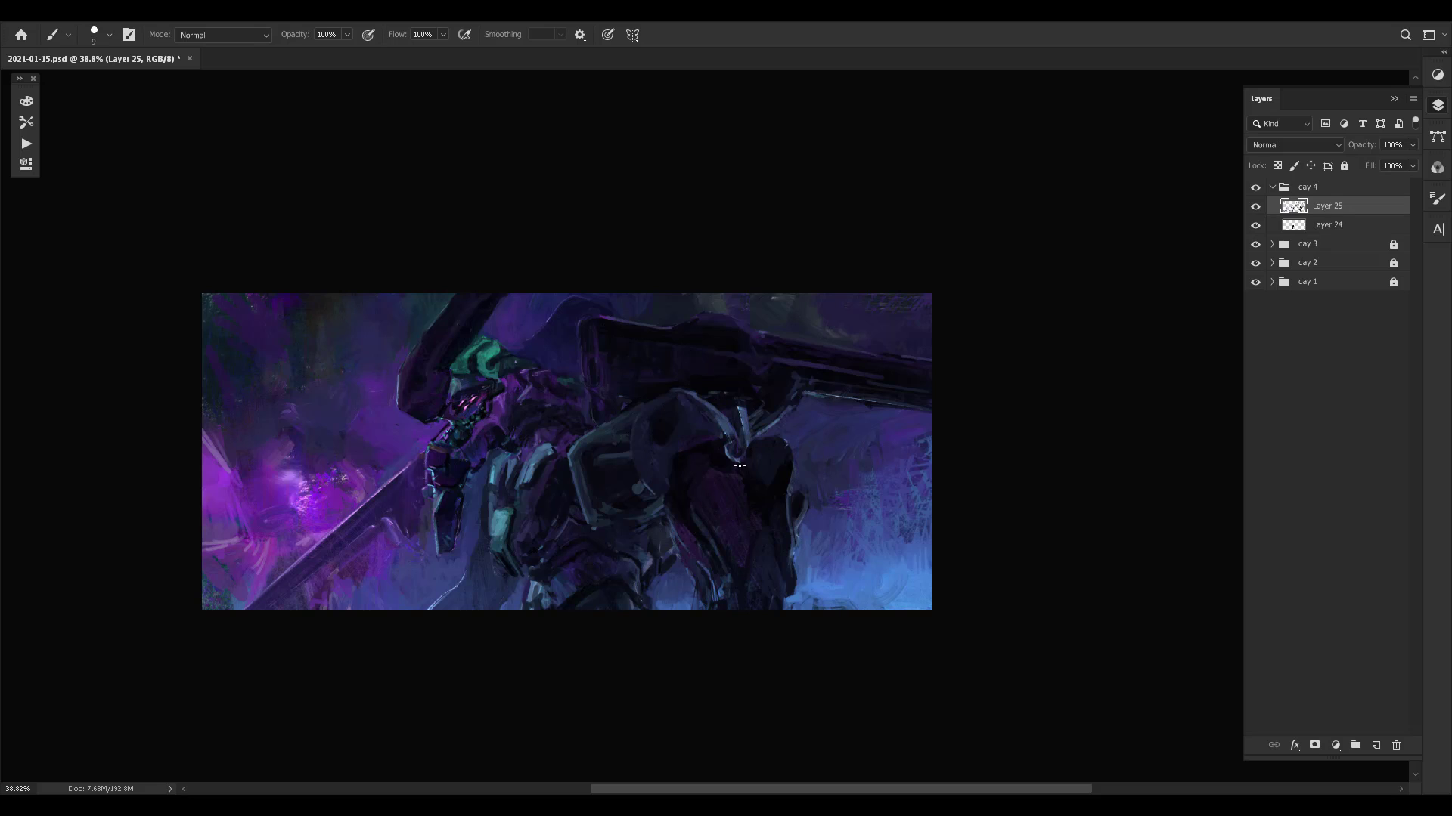
left_click(741, 410, "alt")
left_click_drag(732, 435, 763, 440)
key("ctrl+comma")
key("ctrl+comma")
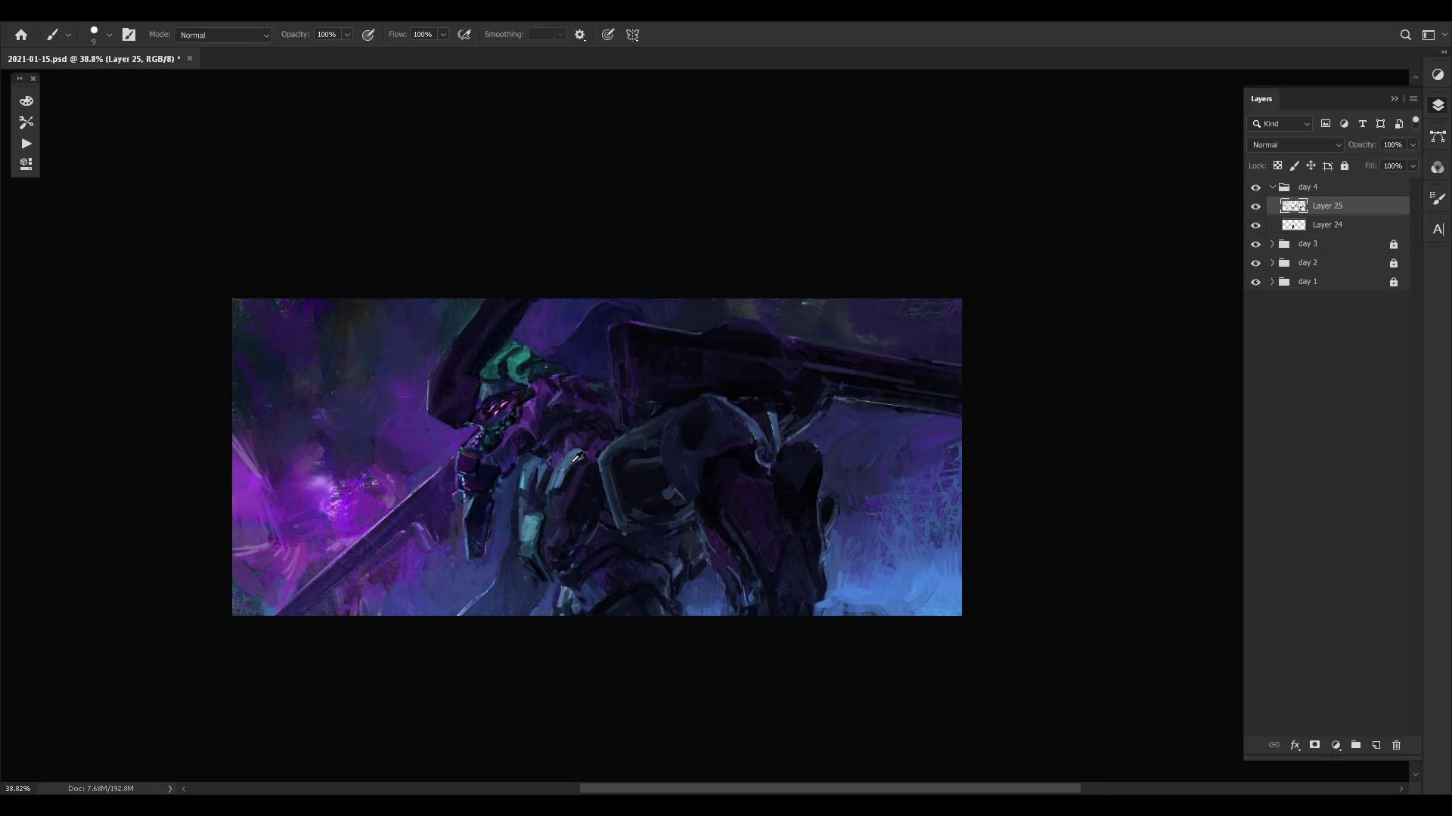
- Refine the upper ends of the pale teal chest plates with sampled colours
left_click(570, 461, "alt")
left_click(534, 463, "alt")
left_click(538, 456, "alt")
left_click(530, 465, "alt")
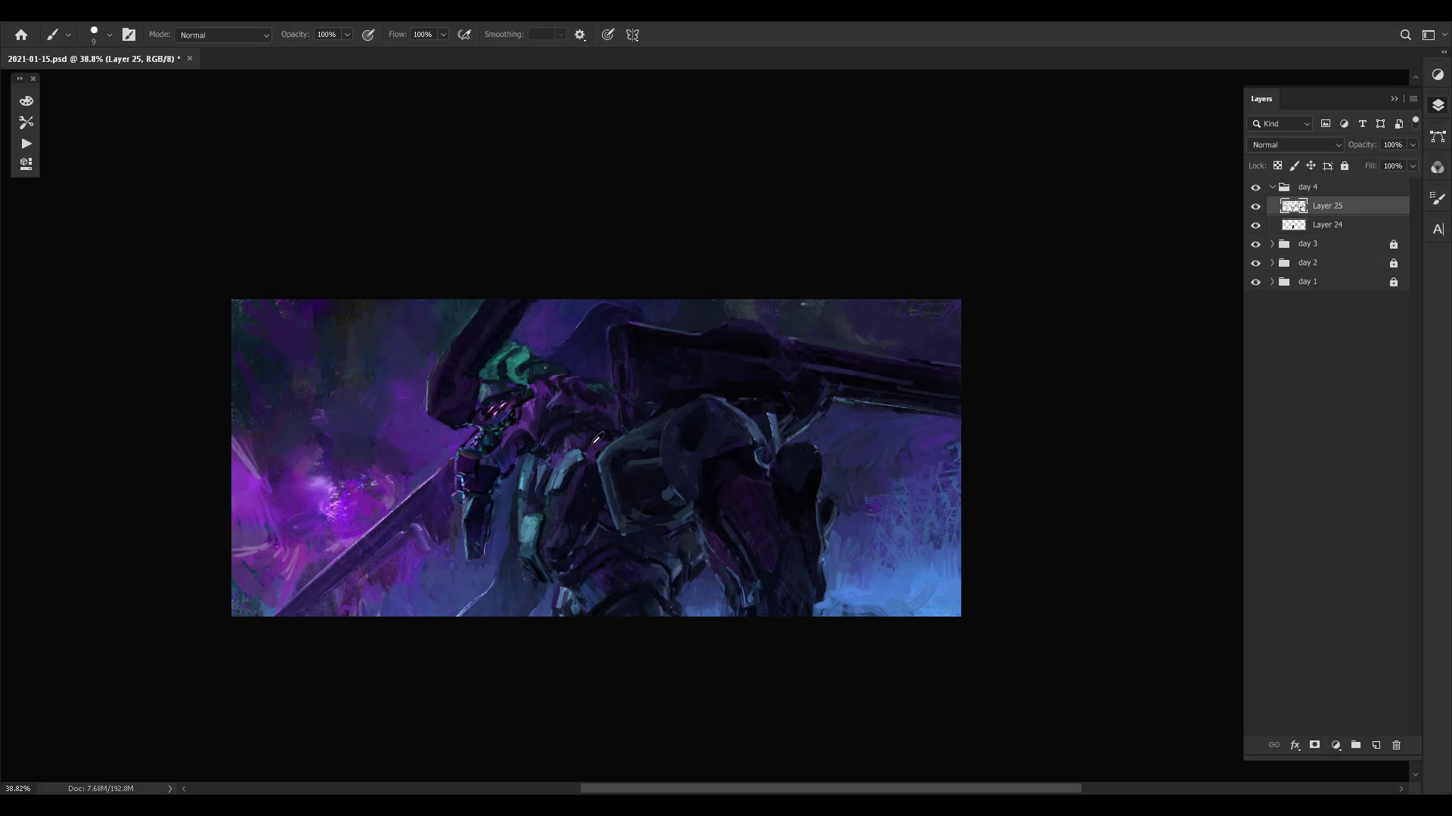
- Repaint the dark purple neck and collar plating above the chest with small sampled-colour strokes
left_click(567, 440, "alt")
left_click_drag(576, 441, 596, 432)
left_click(579, 437, "alt")
left_click(571, 440, "alt")
left_click(602, 431, "alt")
left_click(547, 436, "alt")
left_click(534, 421, "alt")
left_click(543, 416, "alt")
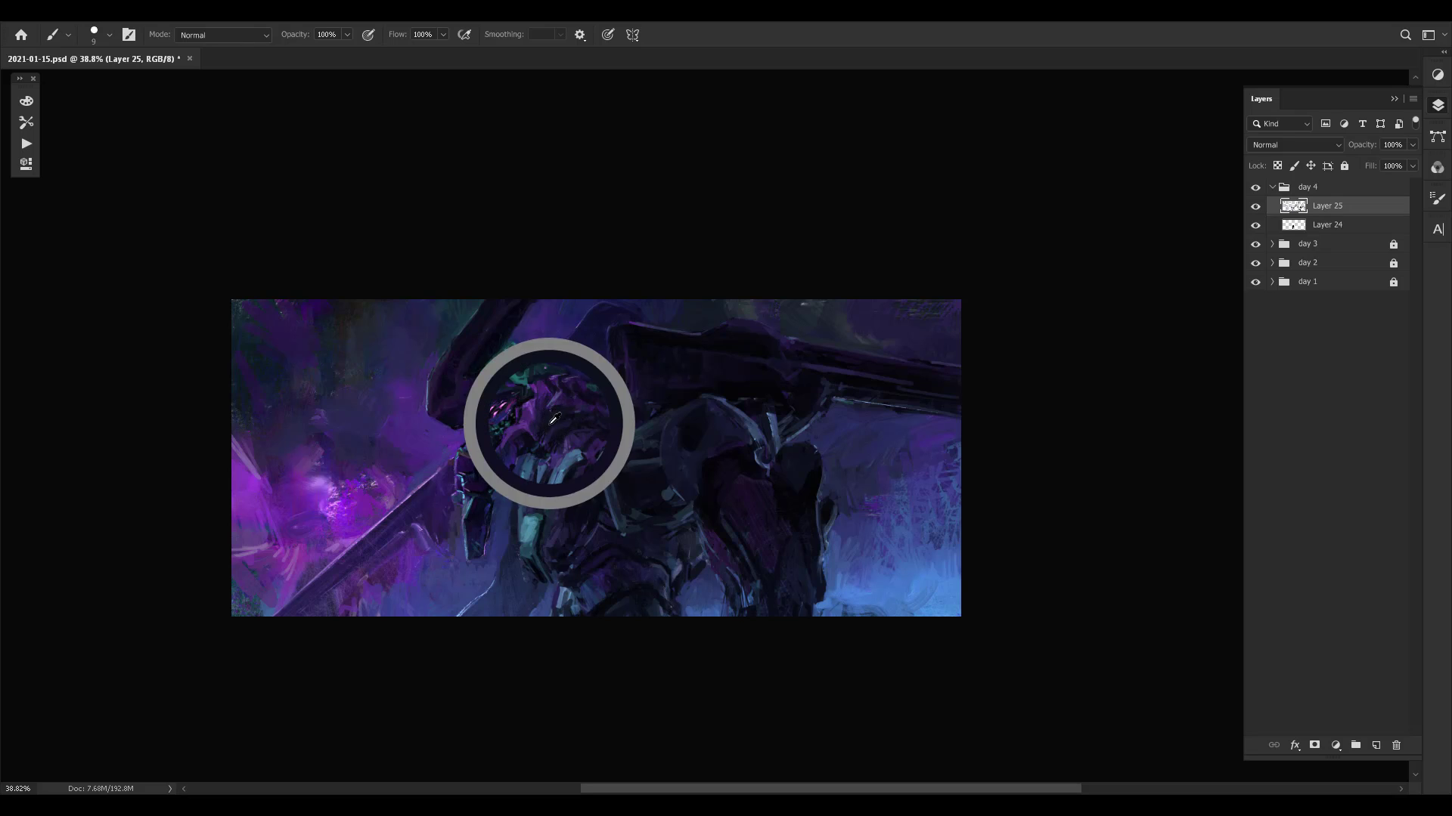
- Retouch the purple throat armour below the face with sampled colours, enlarging the brush to 20 px
left_click(522, 438, "alt")
left_click(523, 428, "alt")
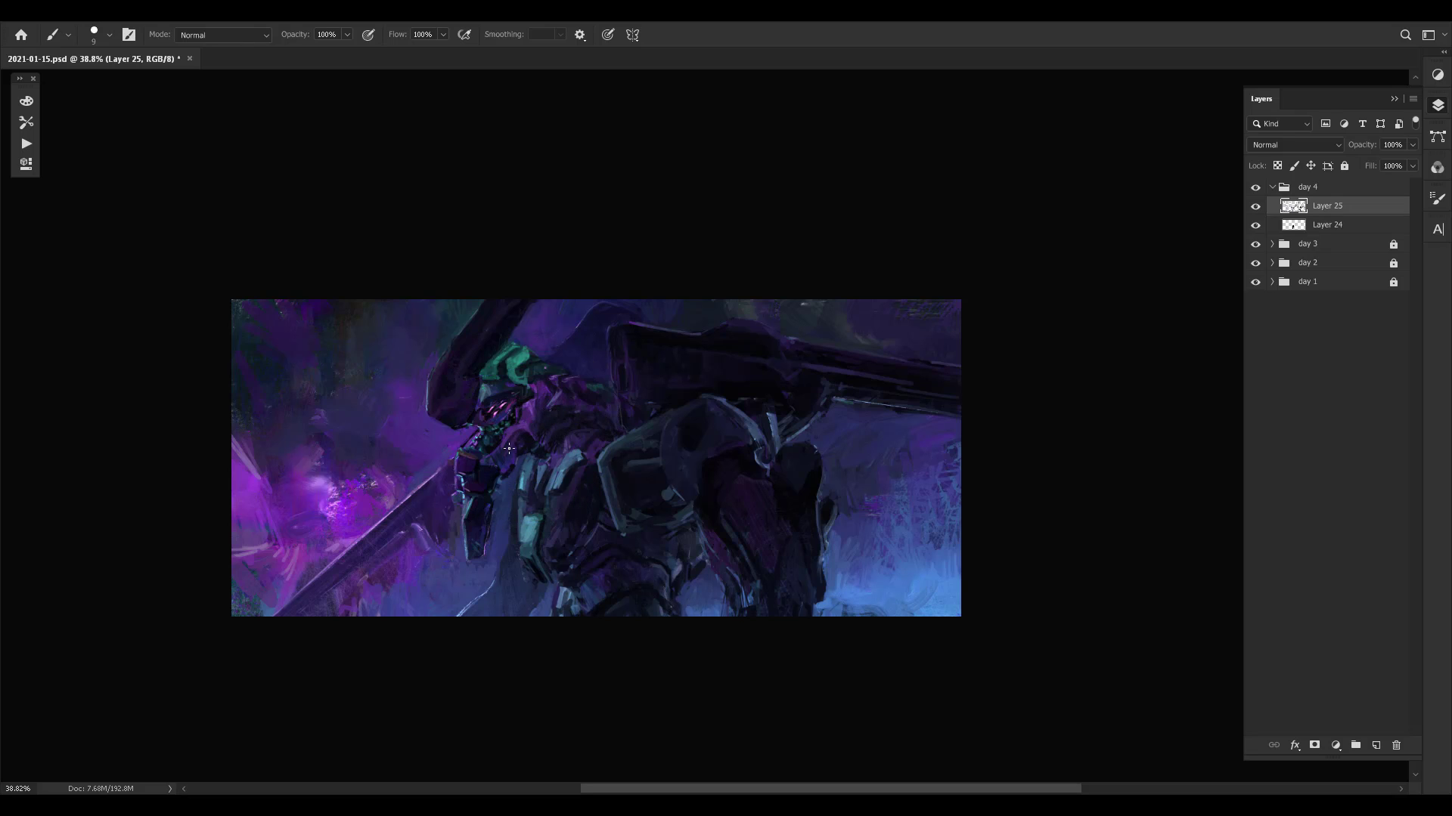
left_click(516, 436, "alt")
key("bracketright")
key("bracketright")
key("bracketright")
left_click(515, 440, "alt")
left_click(522, 447, "alt")
- Toggle Layer 25 off and on to compare the neck and throat repaint with the earlier version
key("ctrl+comma")
key("ctrl+comma")
key("ctrl+comma")
key("ctrl+comma")
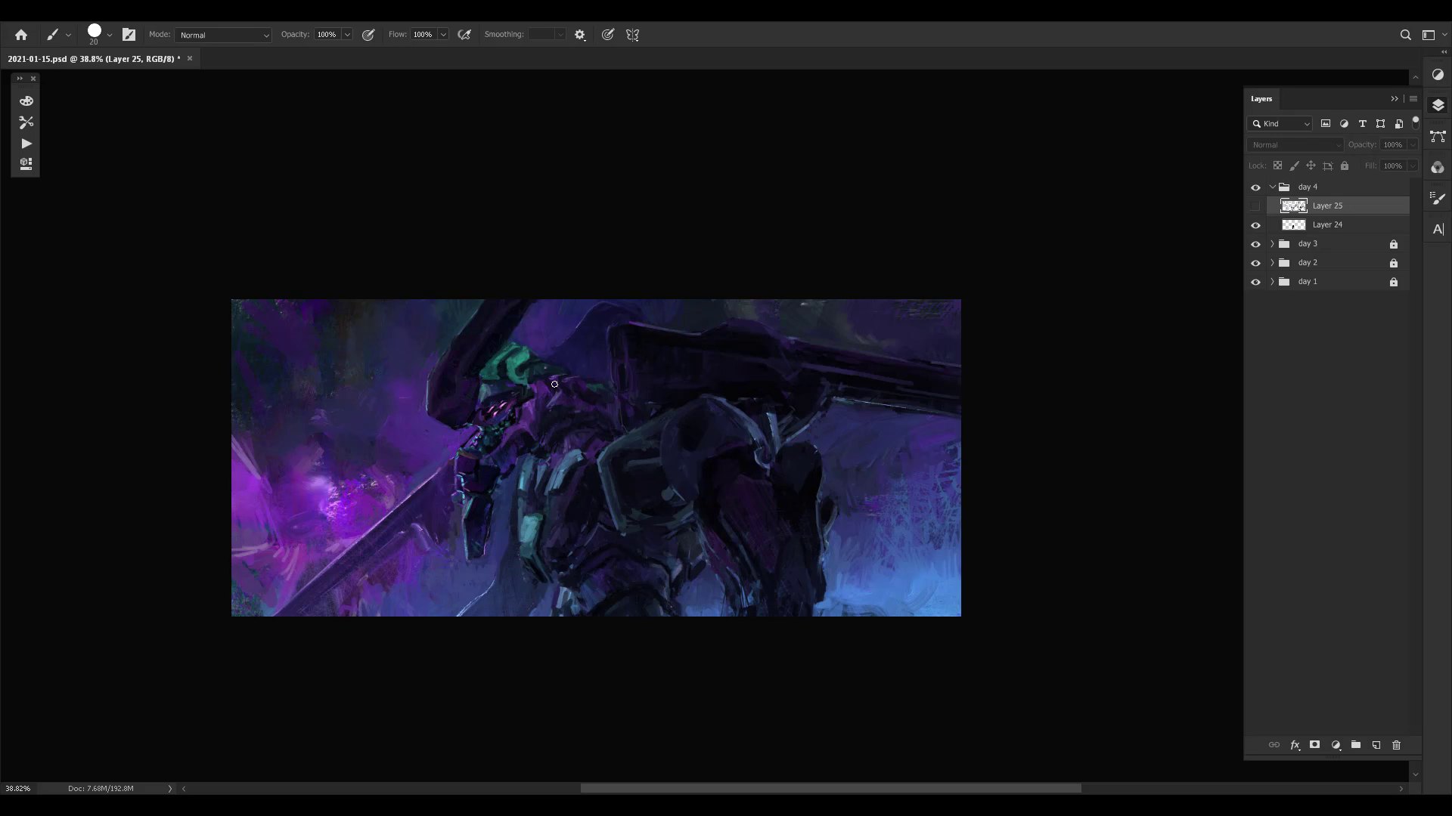
key("ctrl+comma")
key("ctrl+comma")
key("ctrl+comma")
key("ctrl+comma")
key("ctrl+comma")
key("ctrl+comma")
key("ctrl+comma")
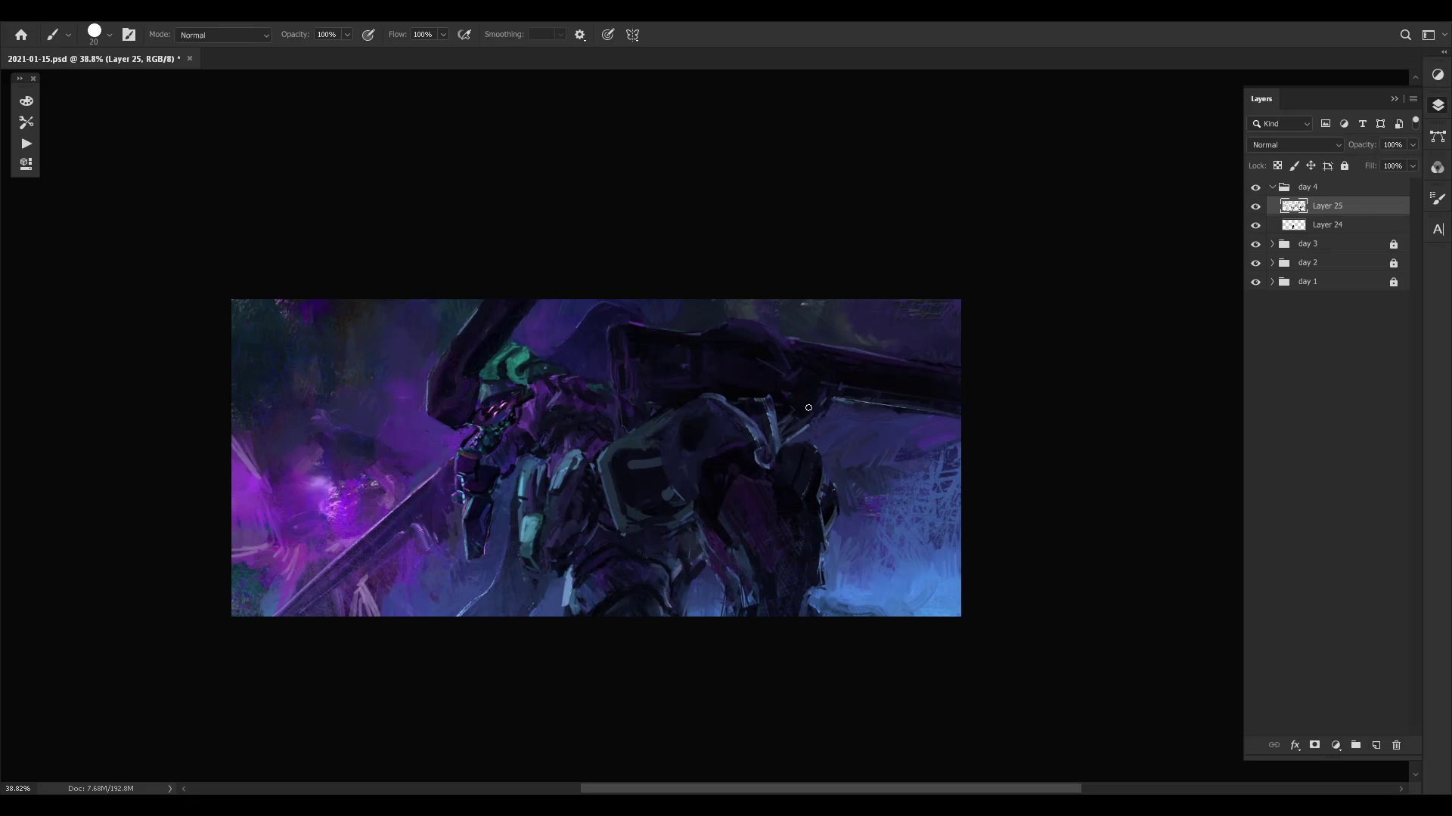
- Undo the last stroke on the shoulder plate, set the brush to 10 px, and touch up the waist and the plate's lower edge
mouse_move(634, 476)
left_mouse_down()
mouse_move(662, 474)
mouse_move(652, 499)
left_mouse_up()
key("ctrl+z")
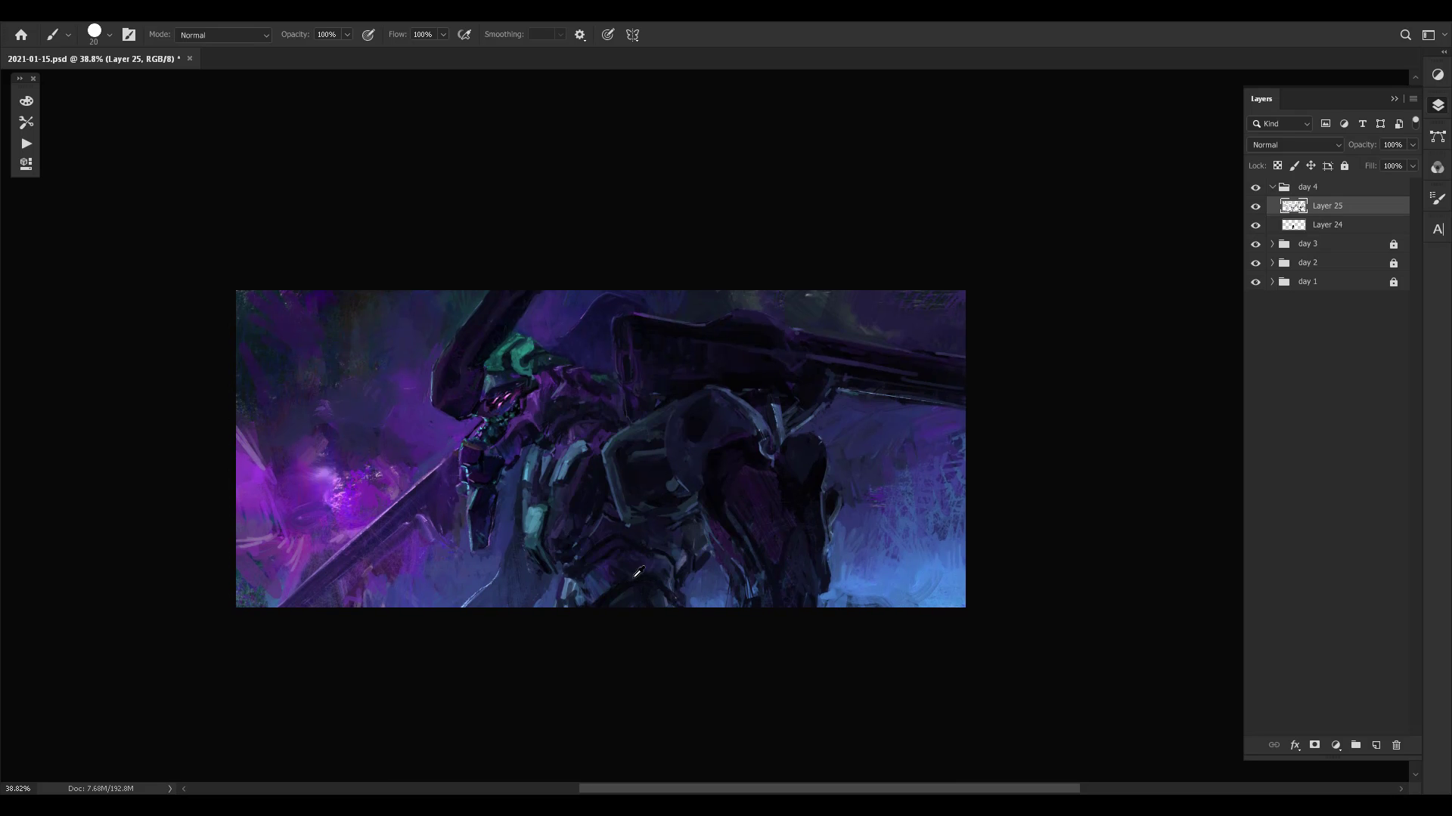
key("bracketleft")
left_click(687, 546, "alt")
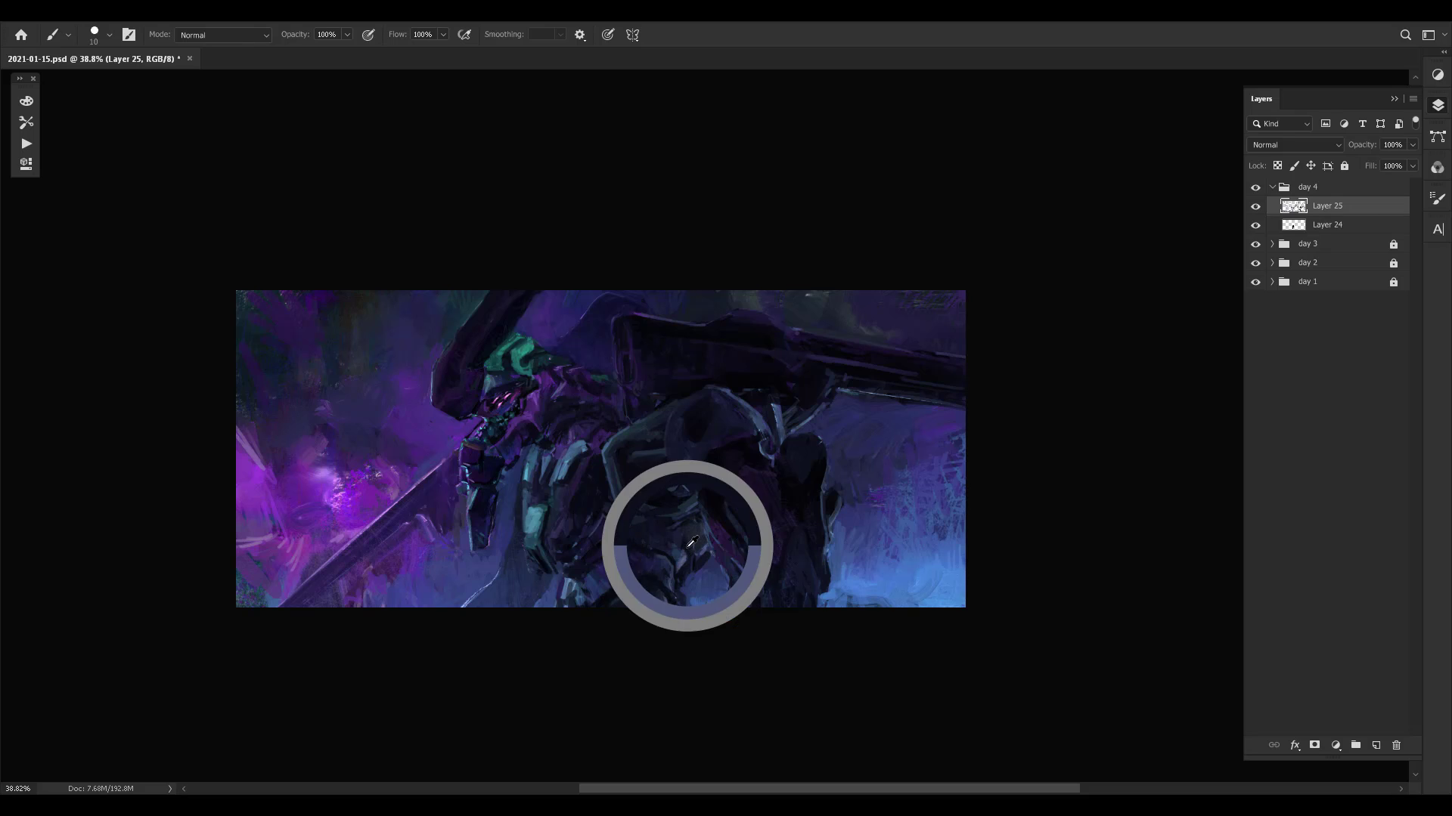
left_click(678, 540, "alt")
left_click(676, 539, "alt")
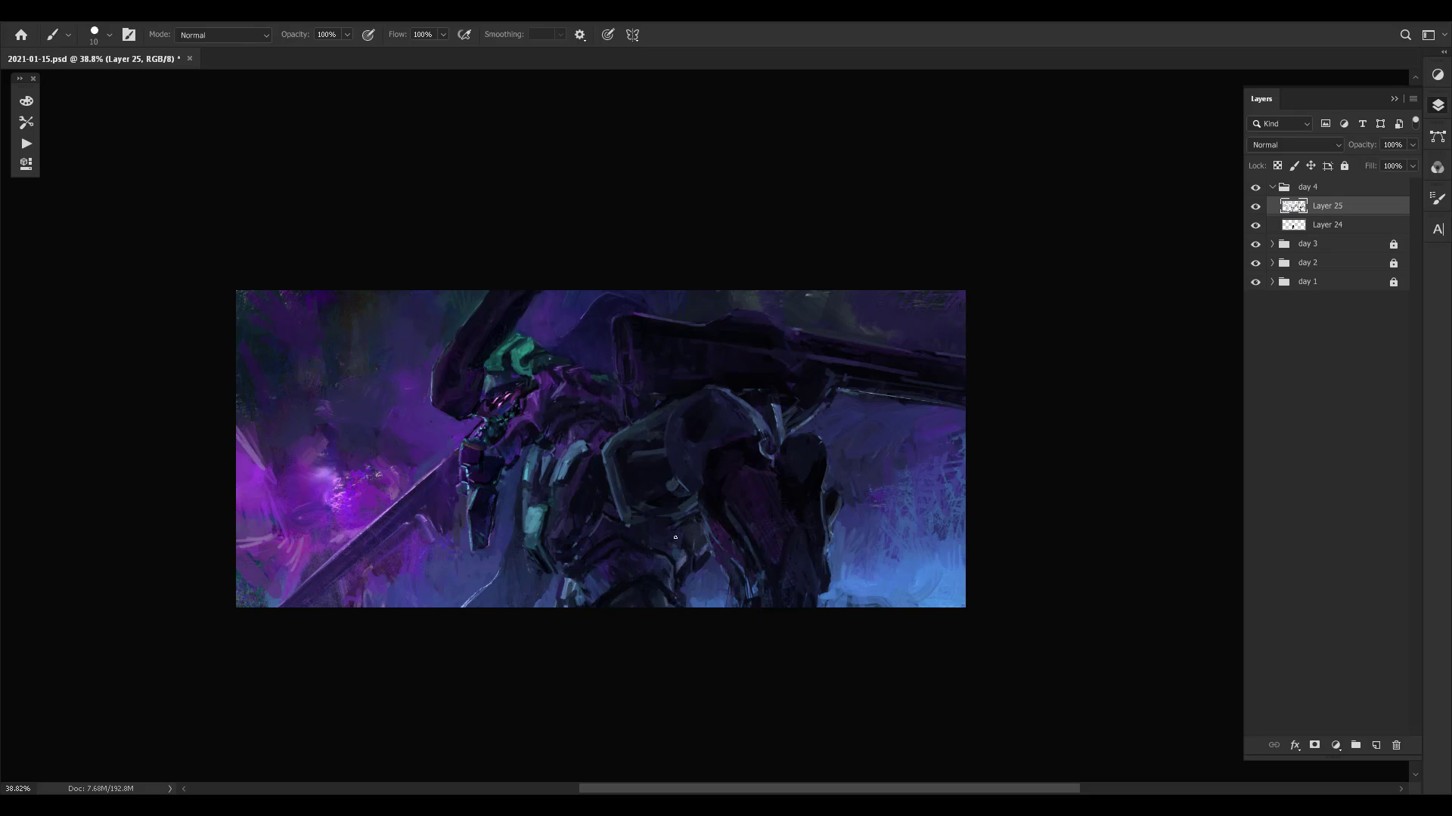
left_click(664, 516, "alt")
left_click(665, 500, "alt")
- Refine the rounded top of the shoulder armour with short strokes in sampled colours
left_click(691, 415, "alt")
left_click(722, 394, "alt")
left_click(705, 405, "alt")
left_click(707, 407, "alt")
left_click(714, 400, "alt")
left_click(743, 401, "alt")
- Repaint the dark gap between the cannon housing's lower front corner and the shoulder plate
left_click(664, 386, "alt")
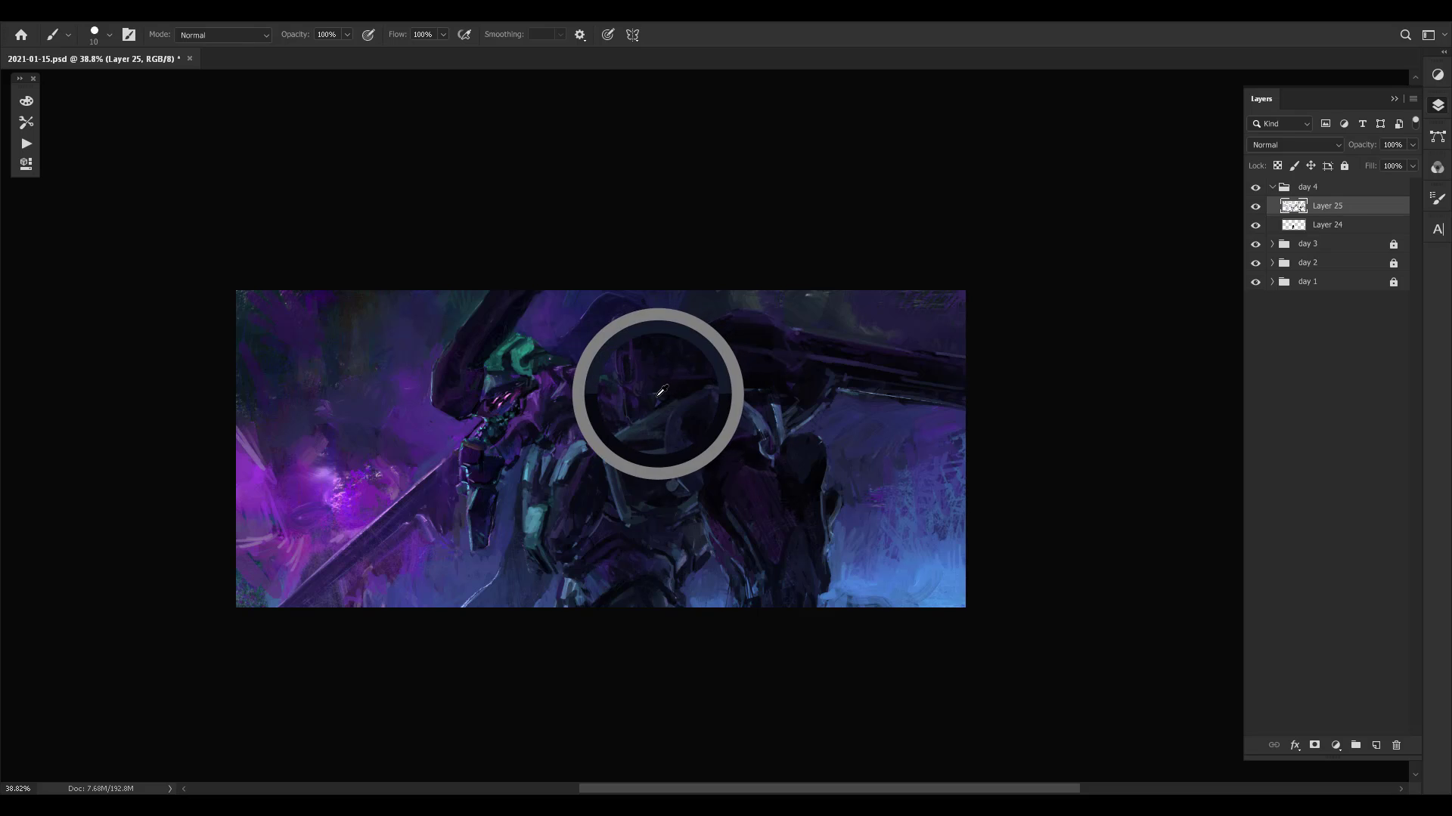
left_click(633, 400, "alt")
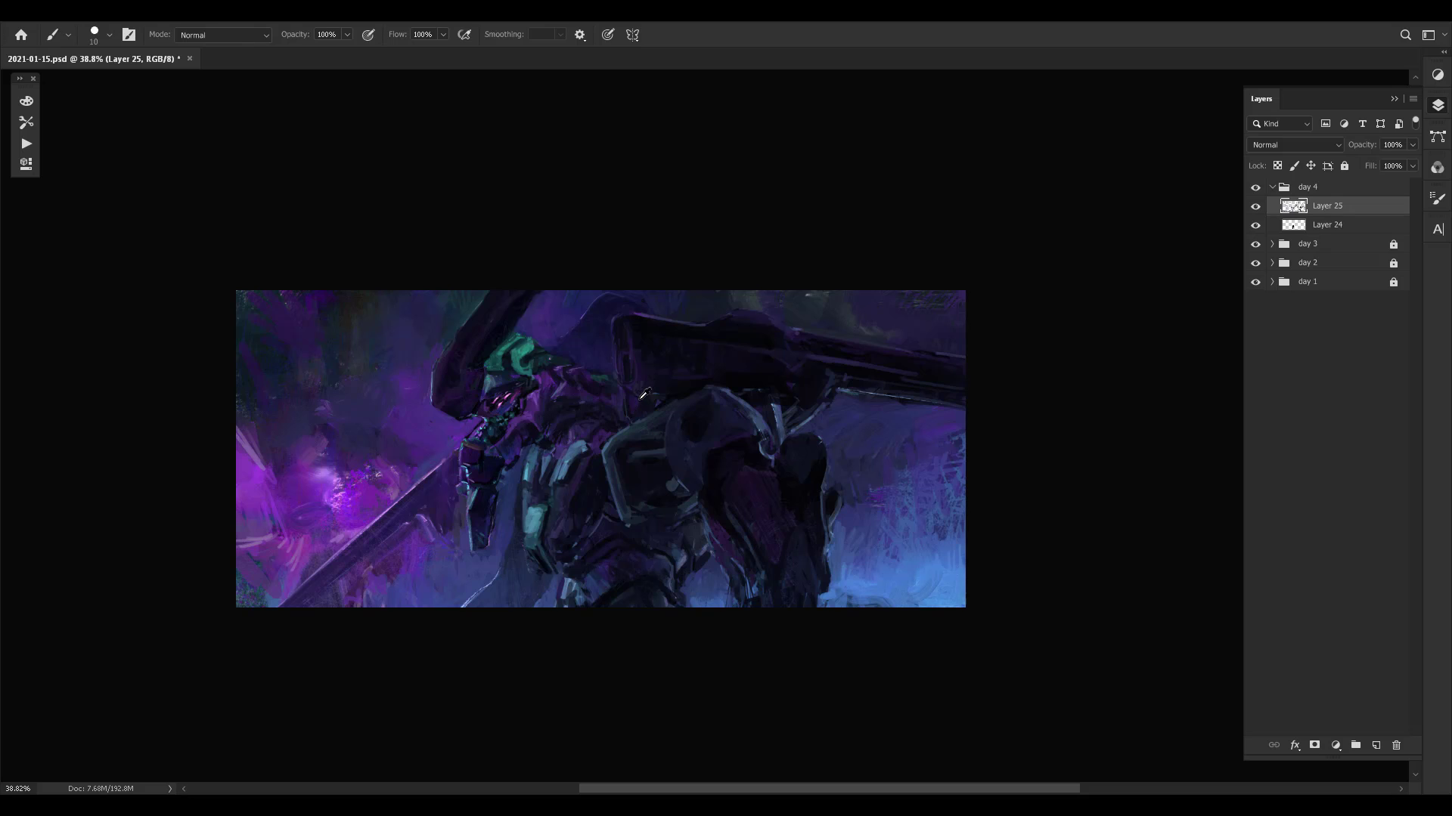
left_click(643, 394, "alt")
left_click(612, 401, "alt")
left_click(658, 394, "alt")
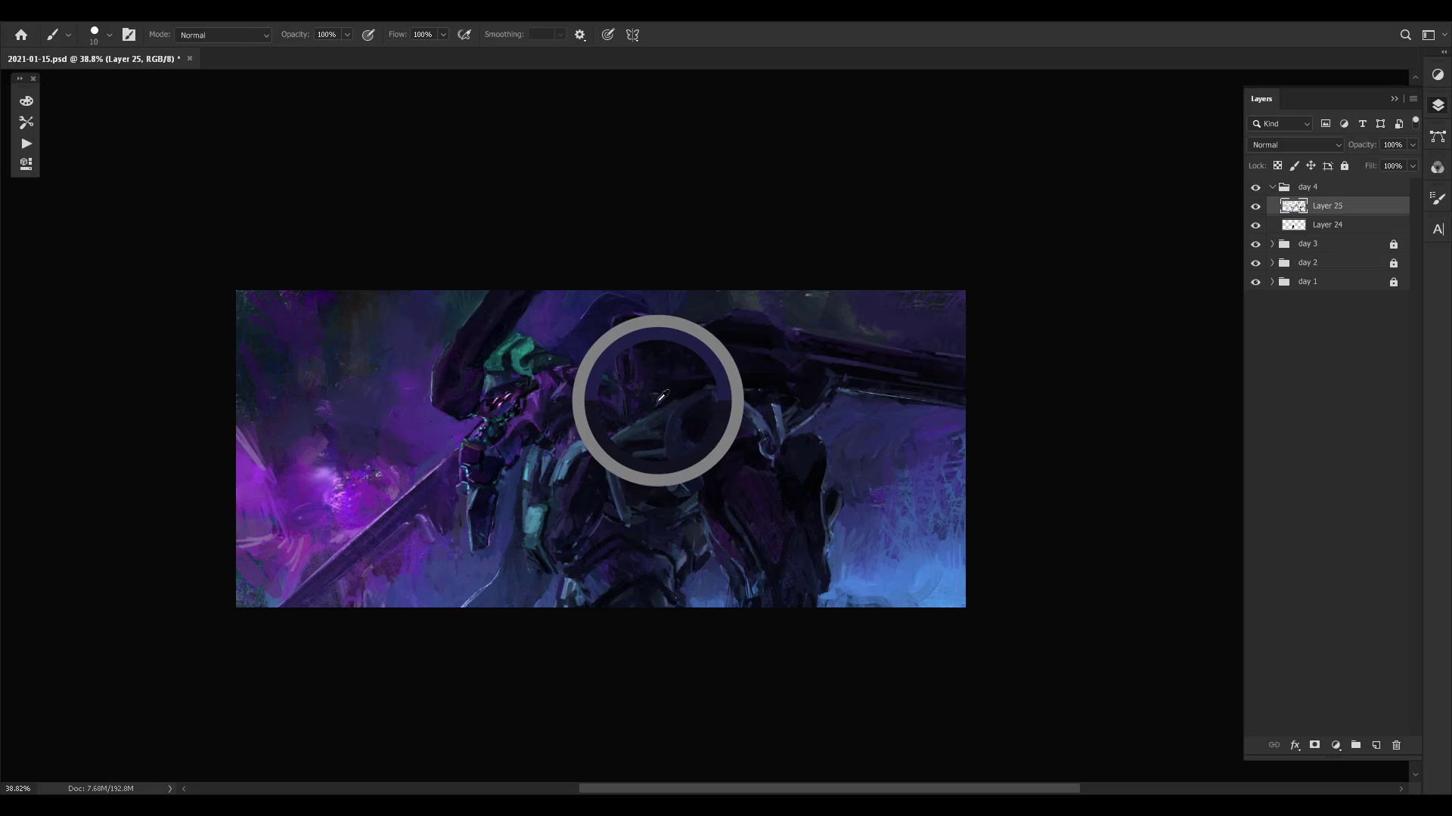
left_click(619, 387, "alt")
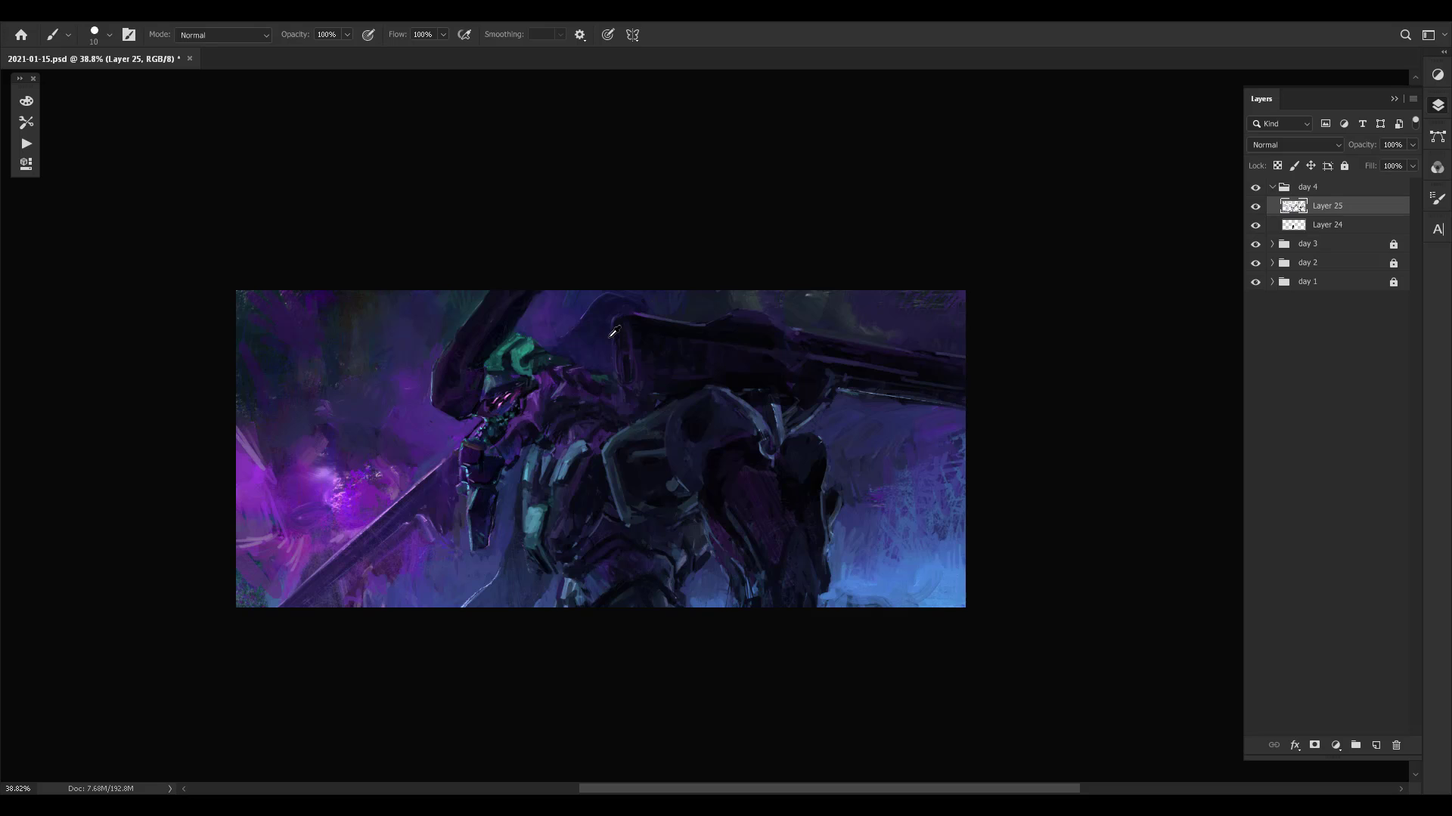
- Refine the cannon housing's front edge and upper corner with a smaller brush, and save the painting
left_click(573, 301, "alt")
key("bracketleft")
key("bracketleft")
left_click(656, 395, "alt")
left_click(629, 366, "alt")
left_click(626, 368)
left_click(636, 350)
left_click(617, 323)
key("ctrl+s")
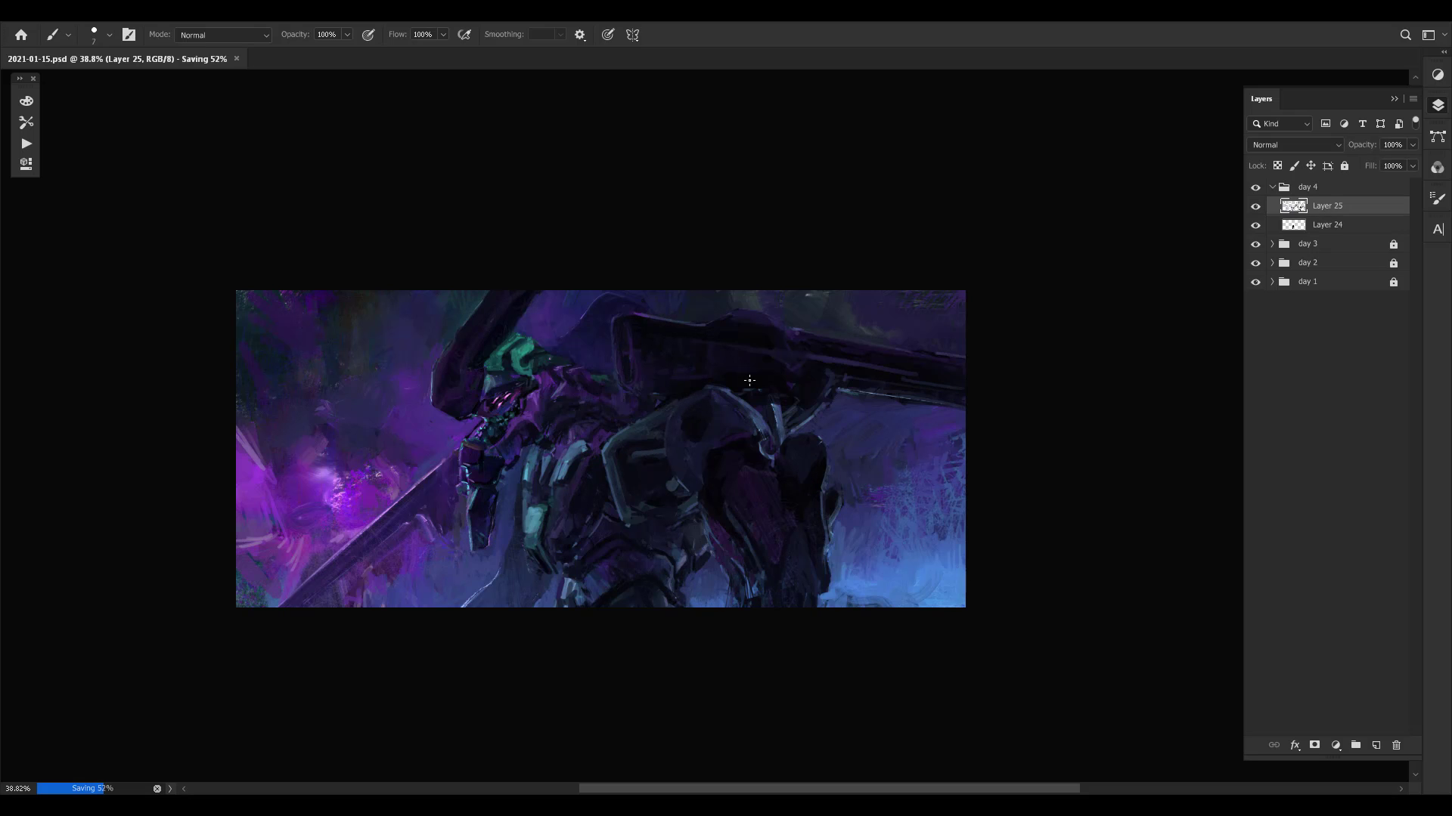
- Flip the canvas horizontally and repaint the cannon's middle section, where the barrel meets the housing, with a larger brush
key("ctrl+shift+h")
left_click_drag(559, 496, 770, 499)
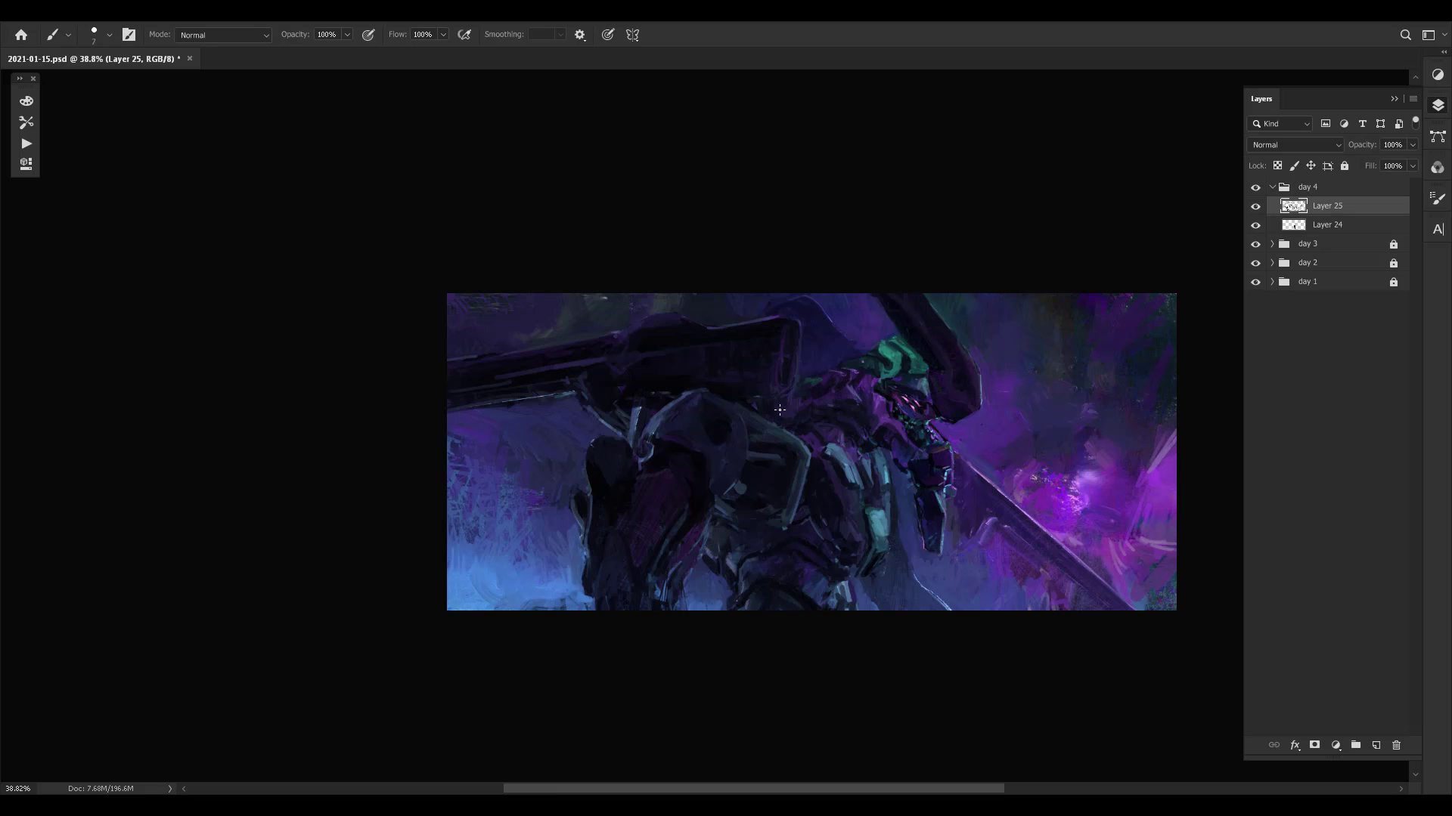
left_click(597, 353)
key("bracketright")
key("bracketright")
key("bracketright")
key("bracketright")
key("bracketright")
key("bracketright")
left_click_drag(635, 366, 654, 367)
left_click(638, 378, "alt")
left_click(603, 389, "alt")
left_click_drag(595, 373, 578, 375)
left_click(591, 360, "alt")
left_click(626, 346, "alt")
left_click(648, 324, "alt")
- Refine the barrel's base and underside with a smaller brush in sampled dark colours
key("bracketleft")
key("bracketleft")
key("bracketleft")
left_click(647, 348, "alt")
left_click(558, 353, "alt")
left_click(602, 369, "alt")
left_click(562, 382, "alt")
left_click(562, 393, "alt")
key("bracketright")
left_click_drag(539, 378, 496, 384)
- Touch up the cannon housing's lower front corner above the shoulder plate with fine strokes
key("bracketleft")
key("bracketleft")
left_click_drag(759, 402, 768, 413)
left_click(560, 396, "alt")
left_click(758, 390, "alt")
left_click(790, 392, "alt")
left_click(763, 403, "alt")
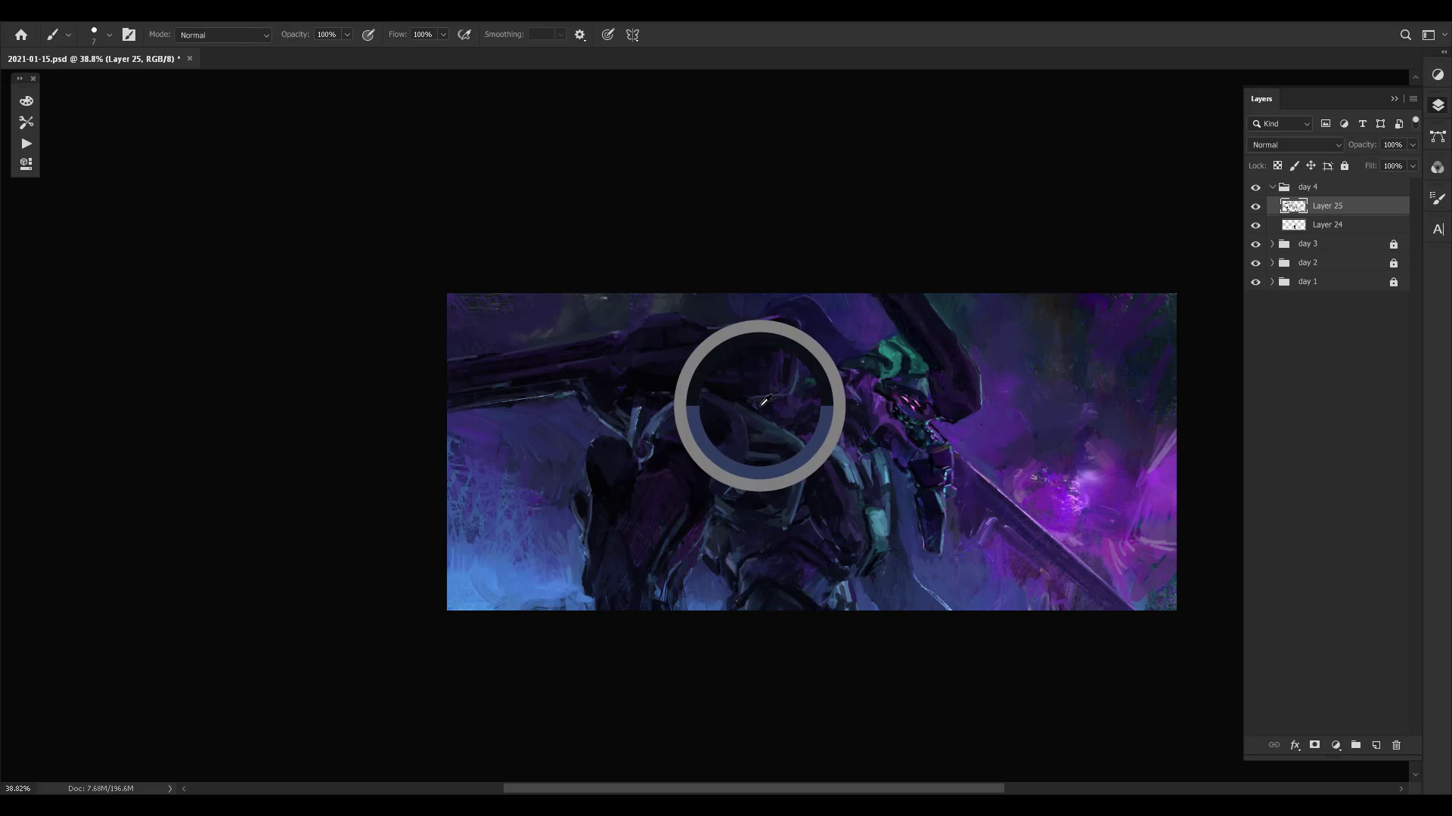
left_click(763, 392, "alt")
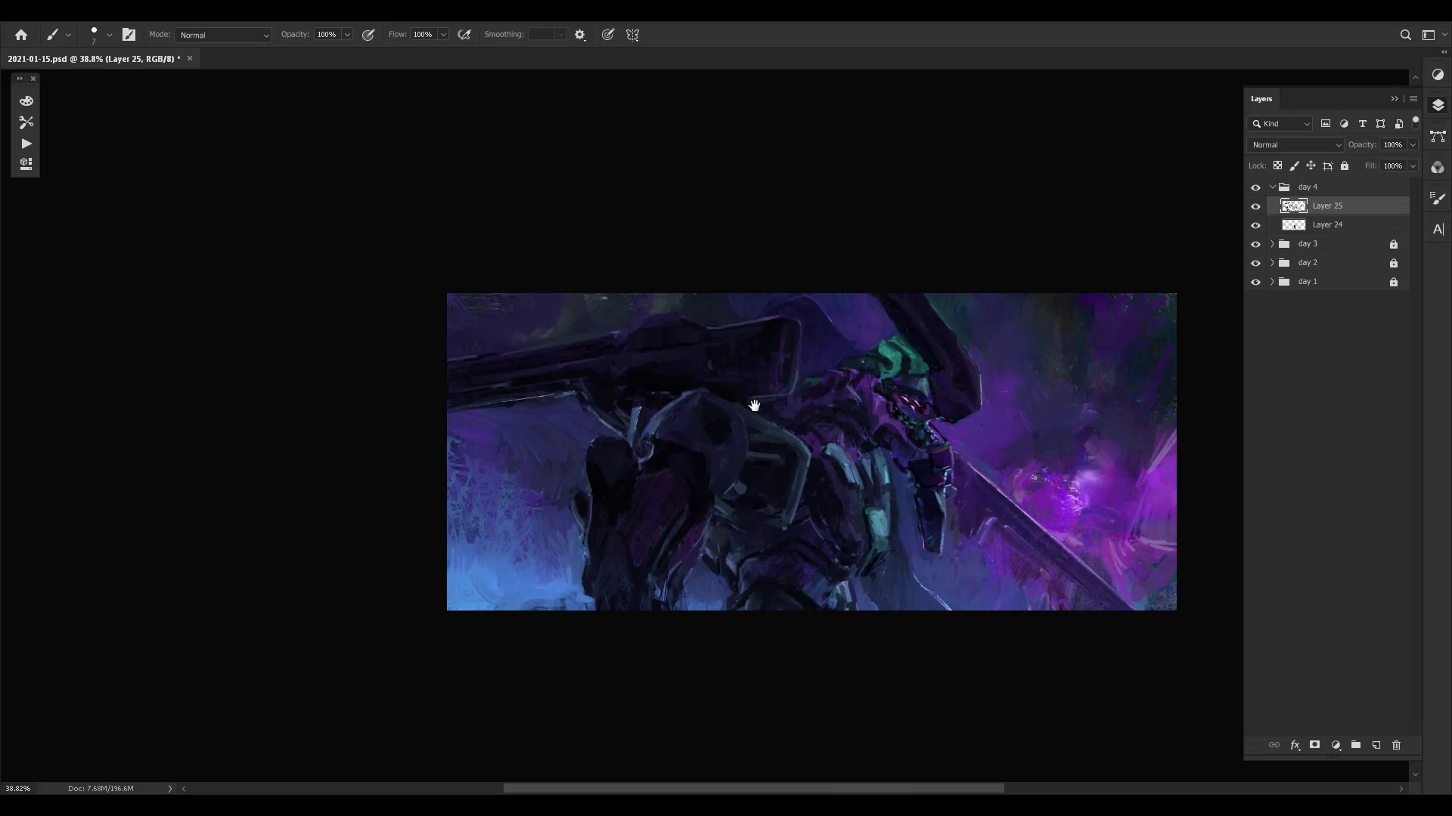
- Set the brush to 25 px and repaint the raised hump and upper edge of the cannon
left_click_drag(753, 406, 718, 429)
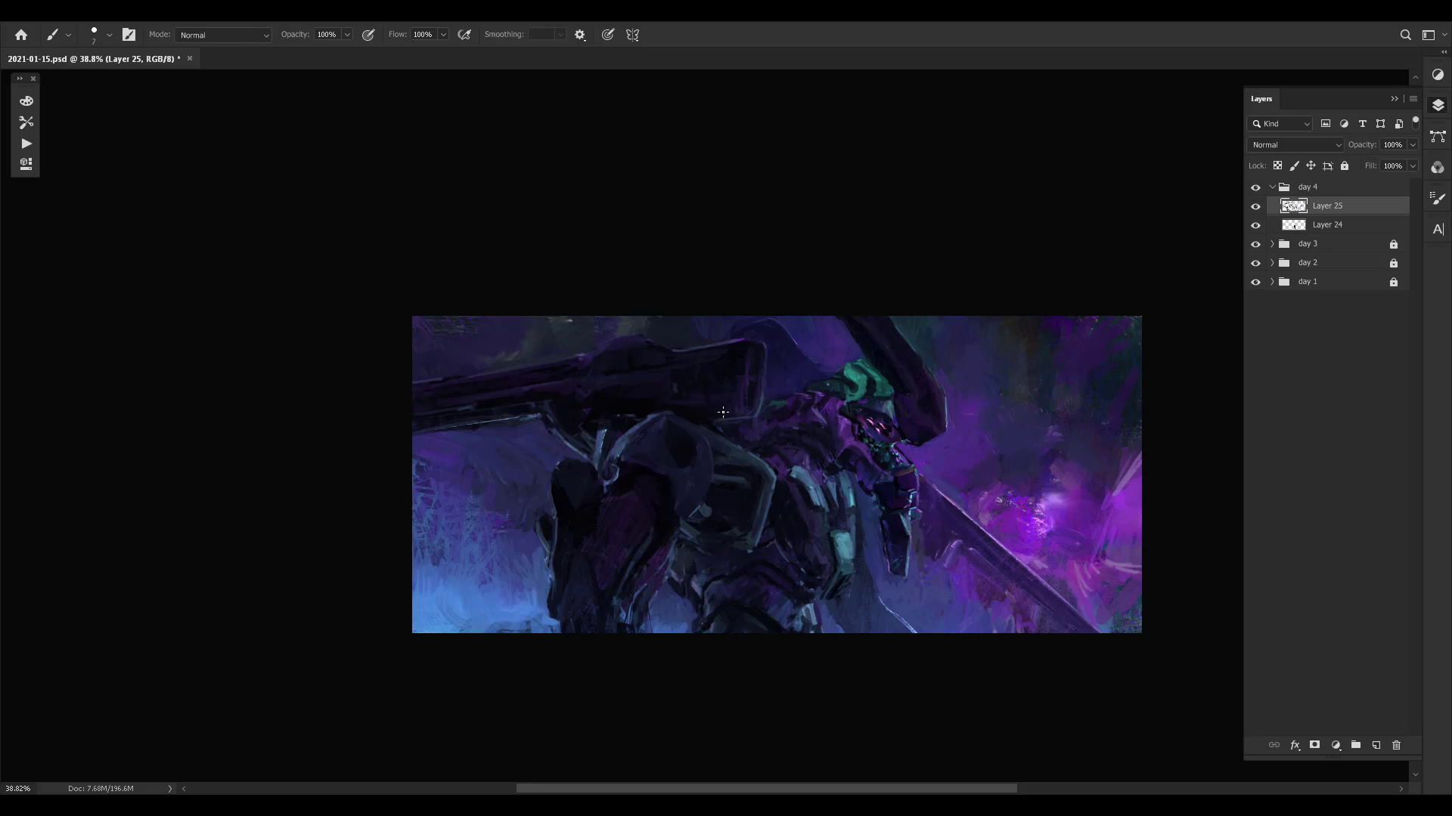
key("bracketright")
key("bracketright")
key("bracketright")
left_click_drag(625, 433, 645, 404)
left_click(678, 352, "alt")
left_click(696, 336, "alt")
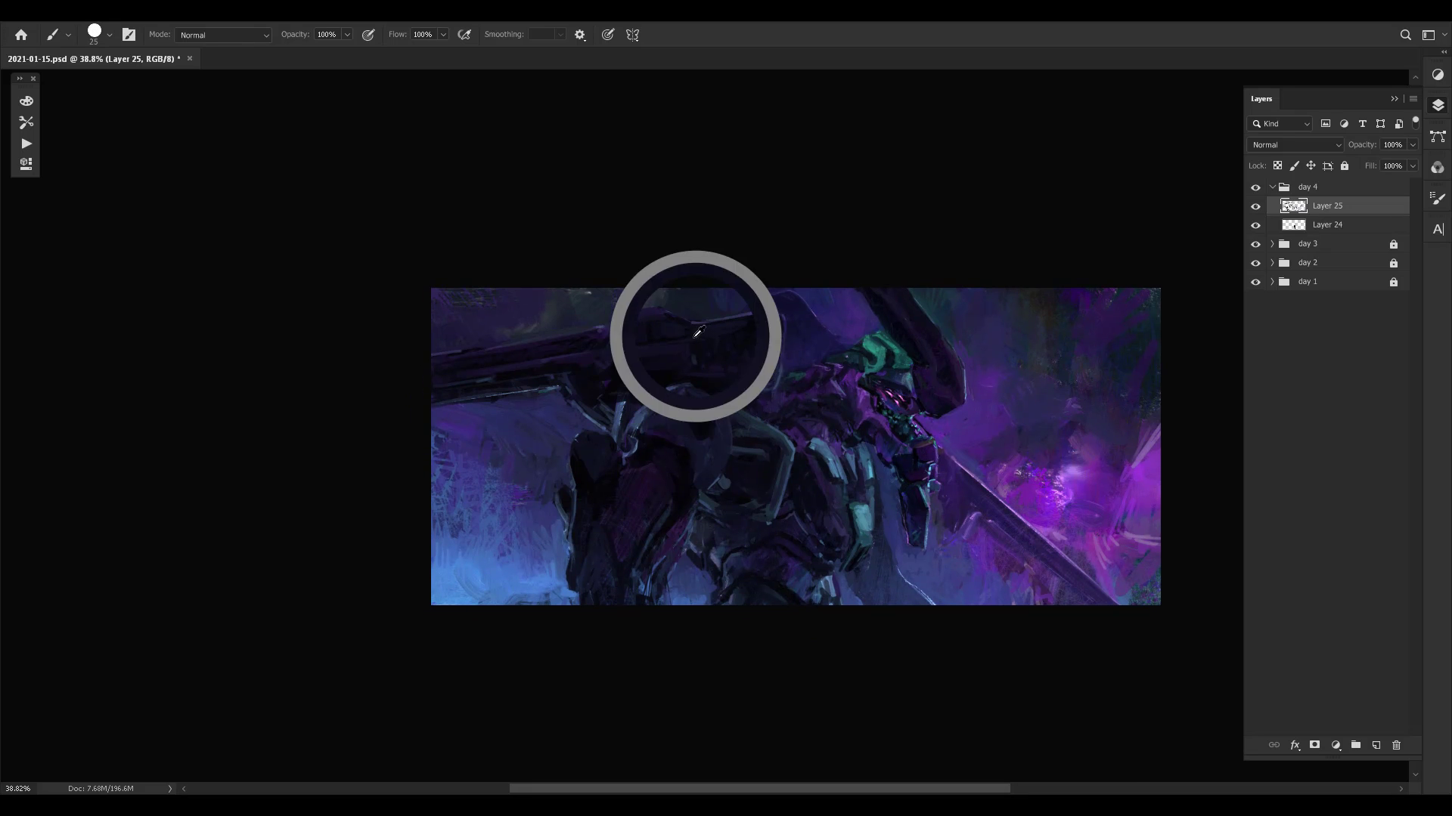
left_click(657, 326, "alt")
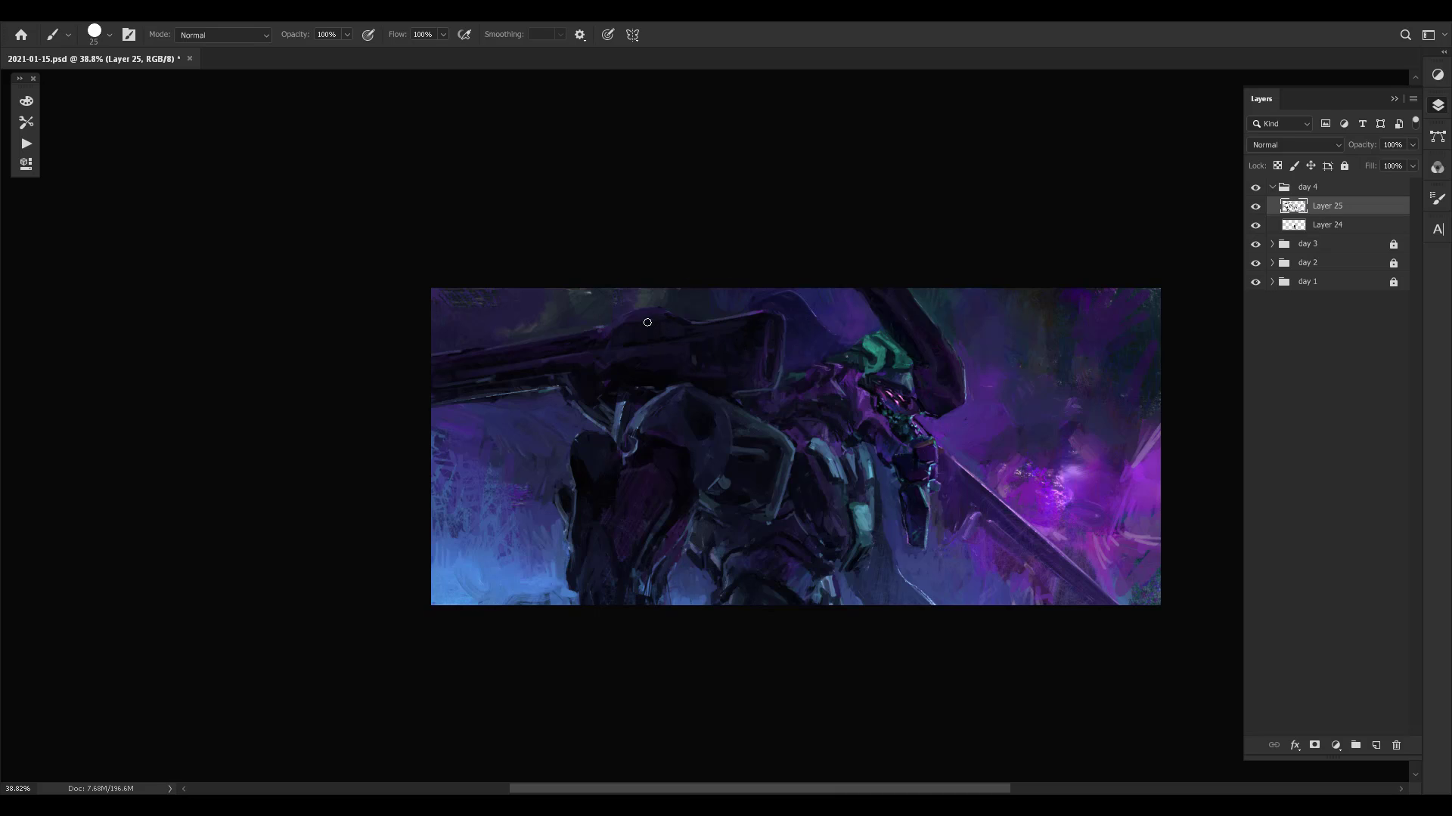
left_click(632, 316, "alt")
left_click(601, 321, "alt")
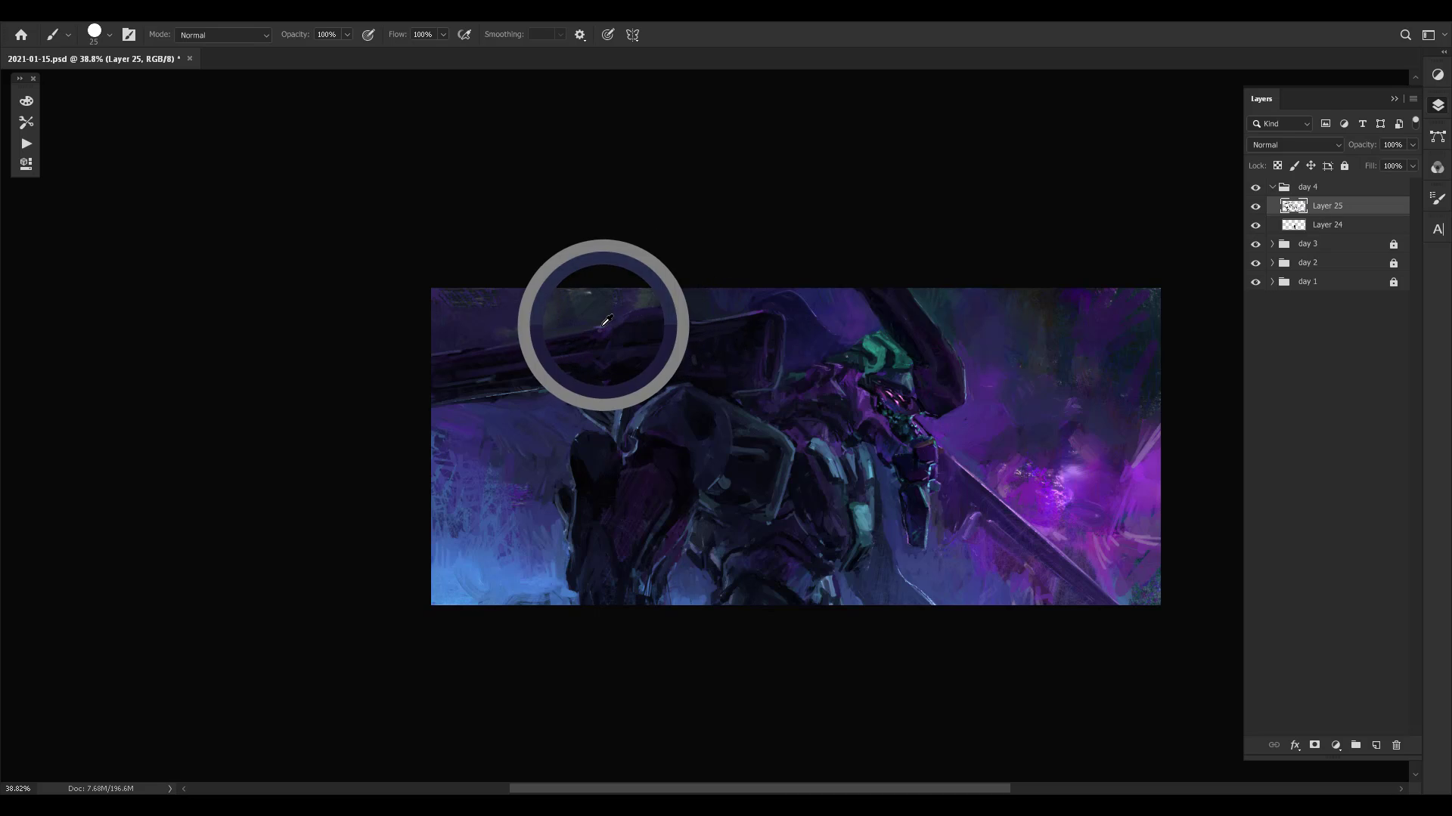
- Sharpen the cannon's top outline beside the hump and above the housing's front corner with a smaller brush
key("bracketleft")
key("bracketleft")
left_click(604, 329, "alt")
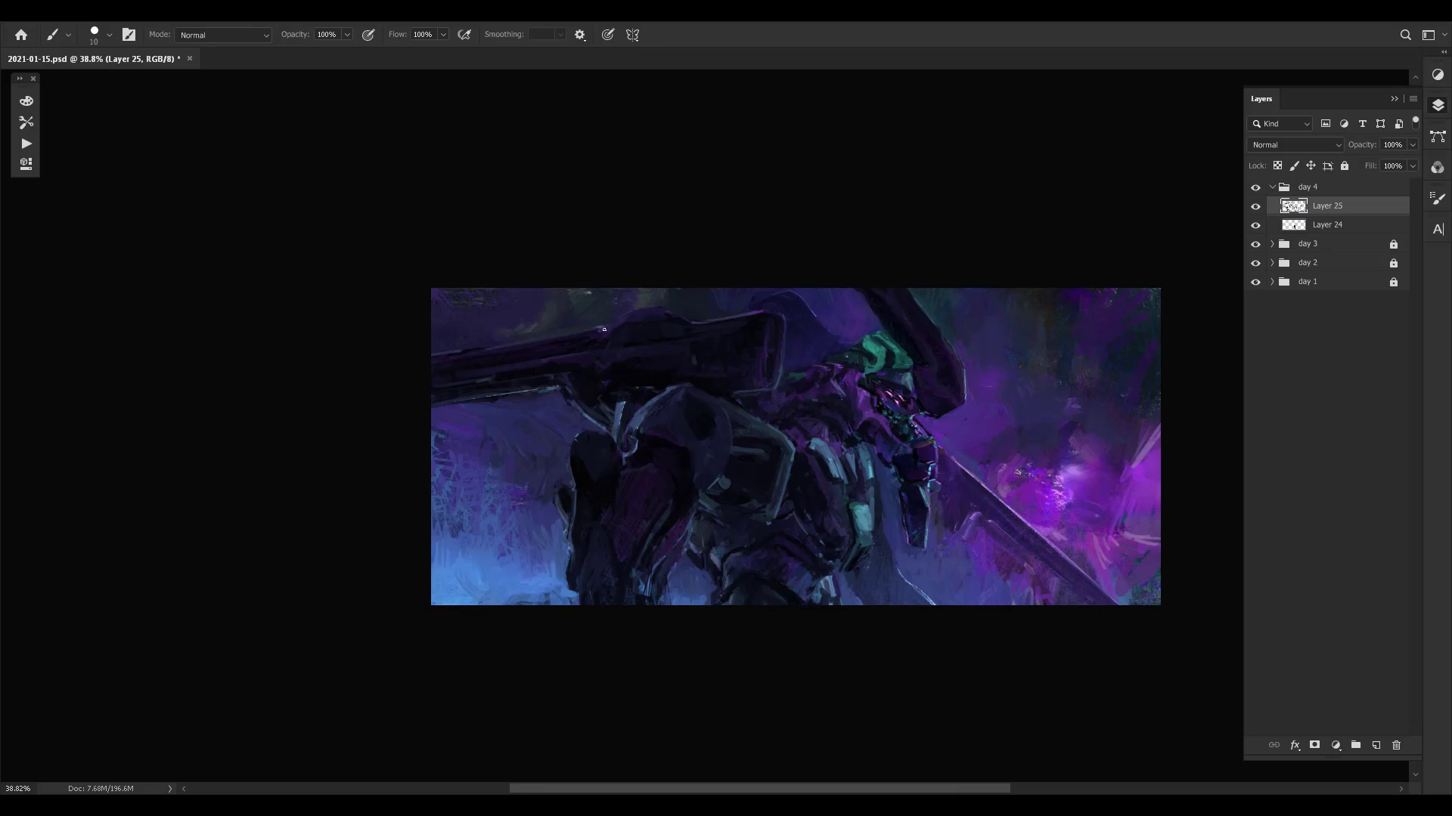
mouse_move(612, 331)
left_mouse_down()
mouse_move(620, 344)
mouse_move(607, 331)
left_mouse_up()
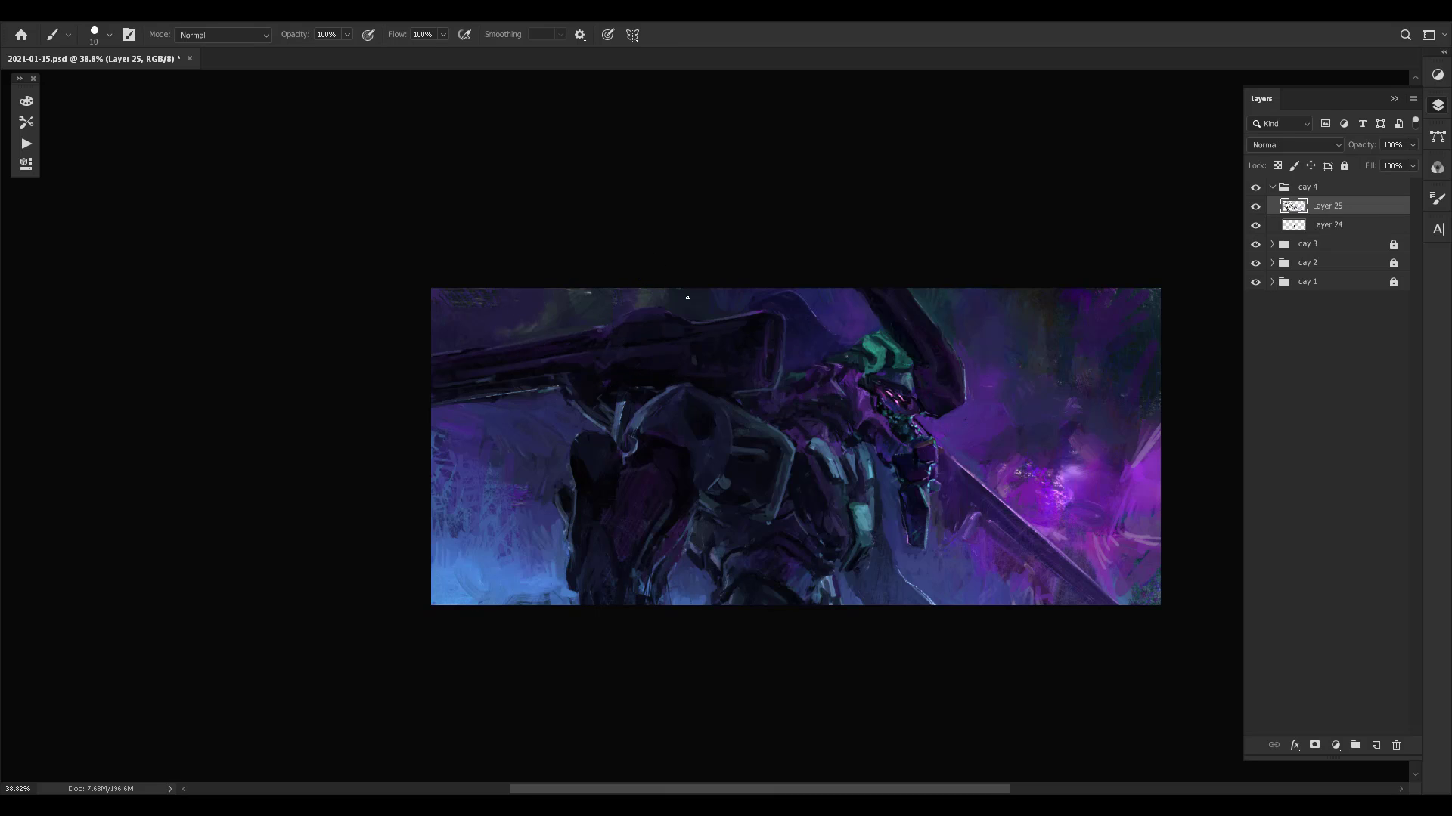
left_click(765, 309, "alt")
left_click(768, 304, "alt")
- Compare the painting with Layer 25 hidden and shown, and save the file
left_click_drag(957, 415, 877, 399)
left_click_drag(597, 439, 659, 424)
left_click_drag(1019, 405, 841, 415)
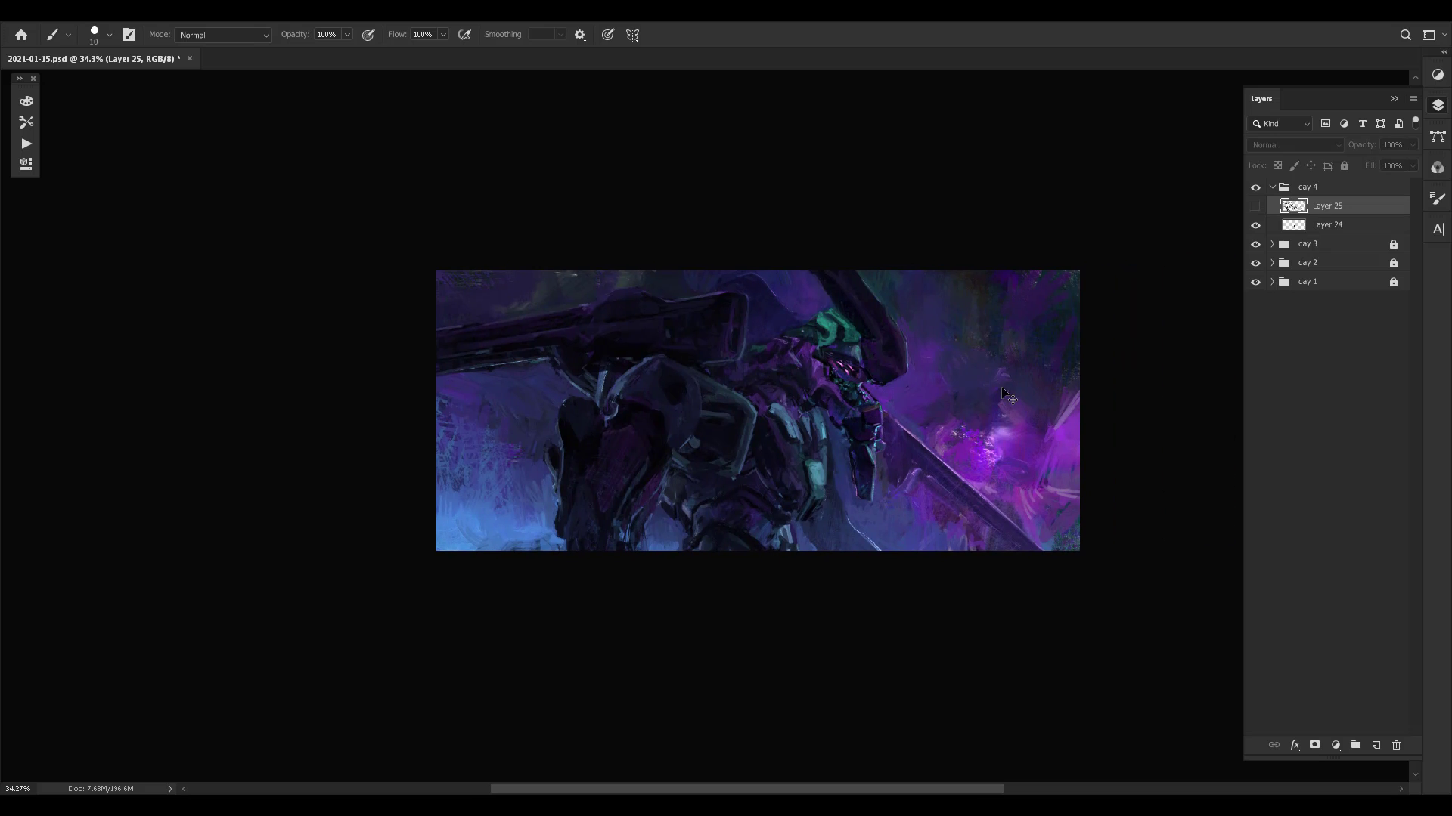
key("ctrl+s")
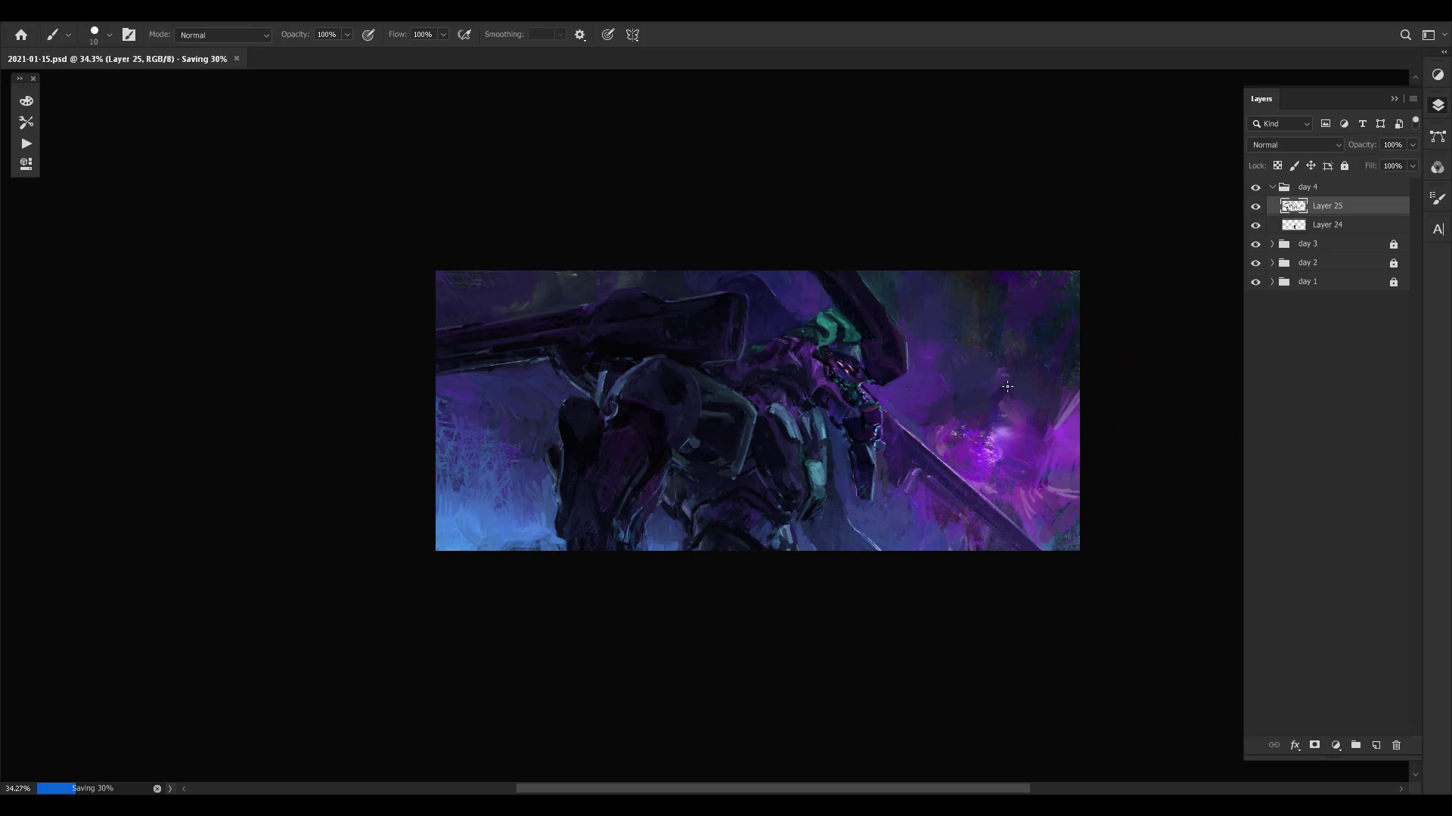
- Flip the canvas back and refine the small fin on the underside of the long blade
key("ctrl+shift+h")
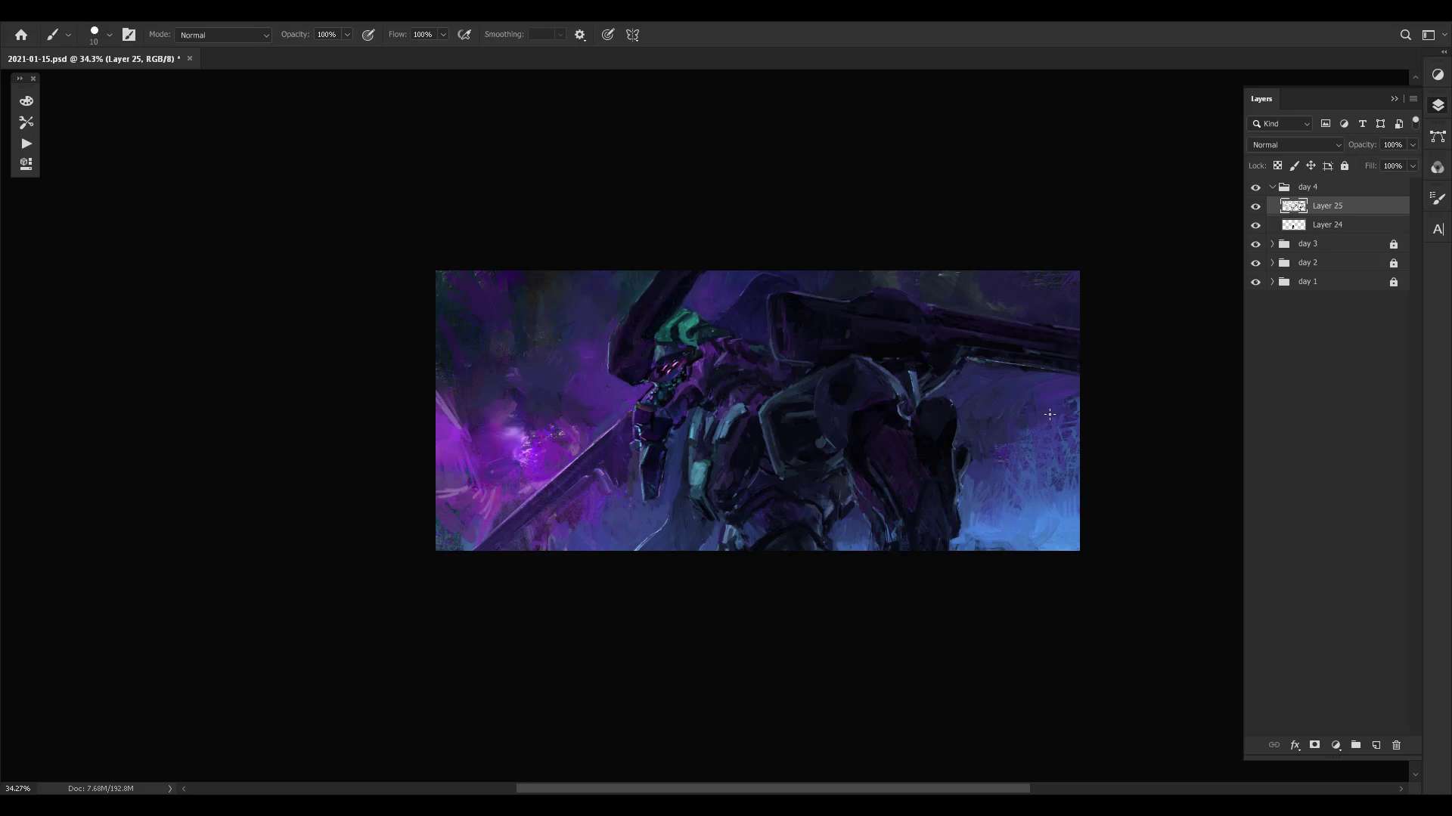
key("z")
left_click_drag(741, 420, 726, 347)
key("b")
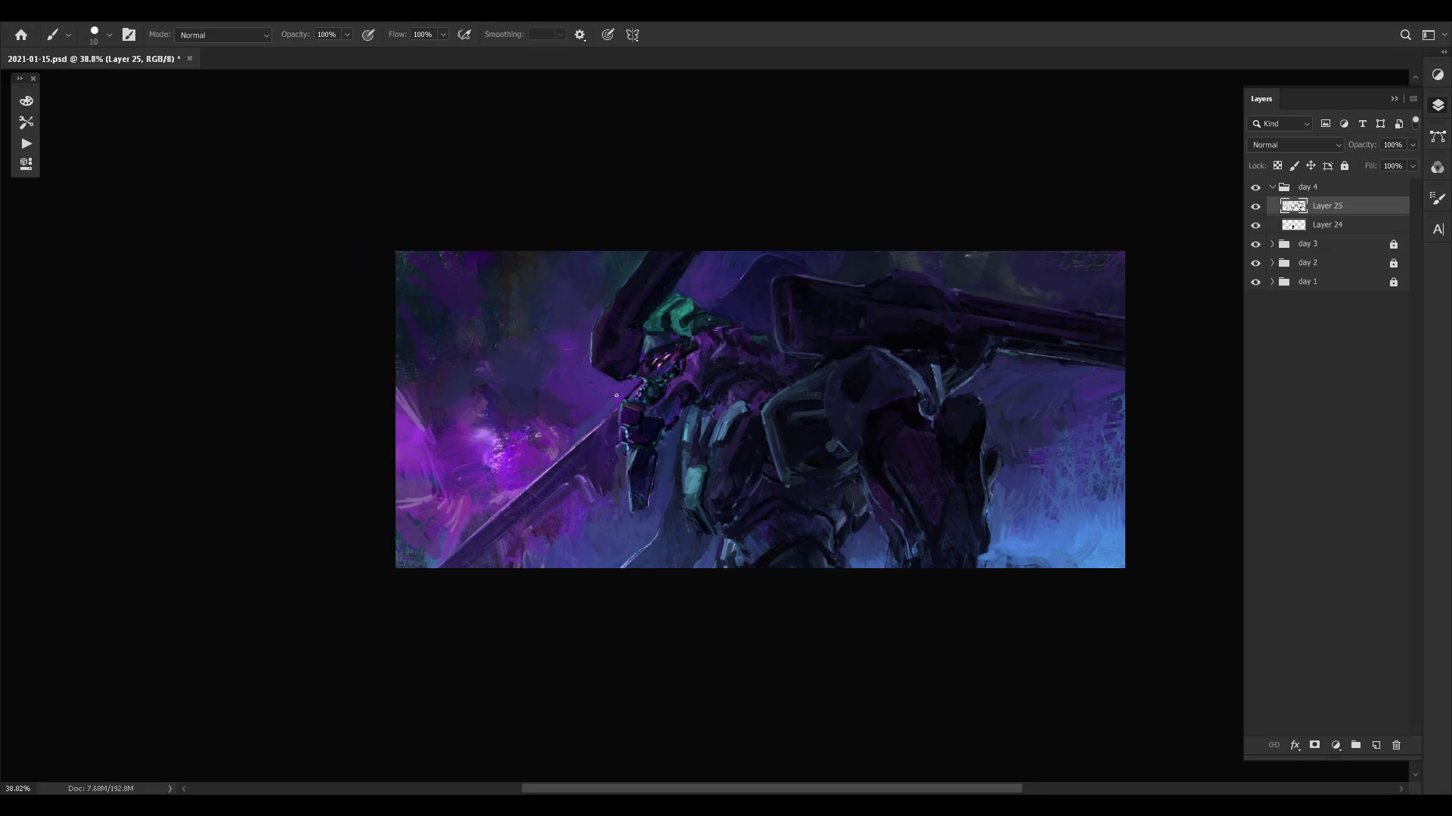
left_click(591, 461, "alt")
left_click(588, 471, "alt")
left_click(587, 471, "alt")
left_click_drag(532, 539, 528, 528)
left_click(584, 470, "alt")
left_click(584, 470, "alt")
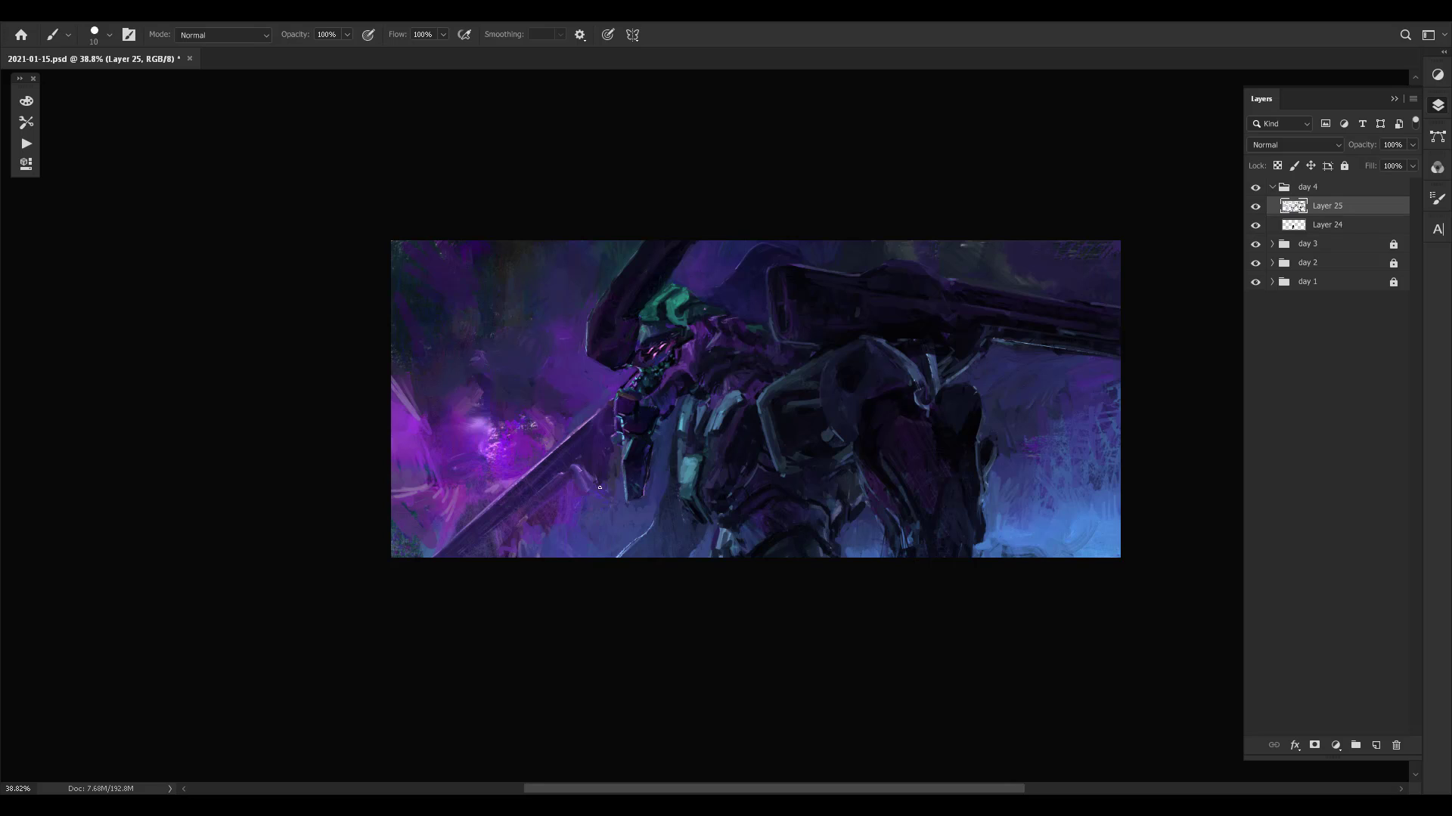
left_click(594, 460, "alt")
left_click_drag(613, 463, 607, 508)
- Clean up the blade's upper edge using background purple, and touch up the area below its fin
left_click(544, 429, "alt")
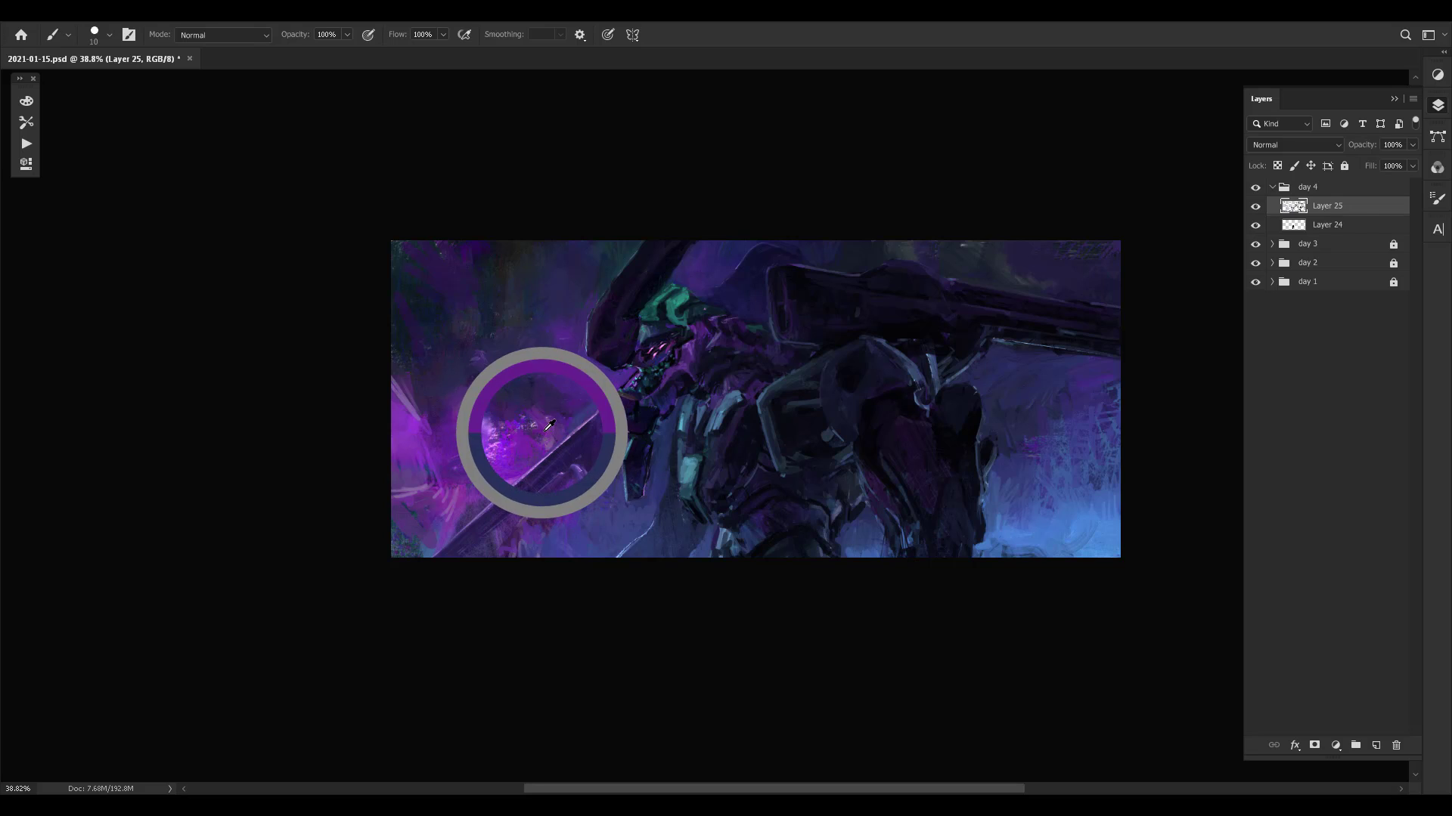
left_click(555, 429, "alt")
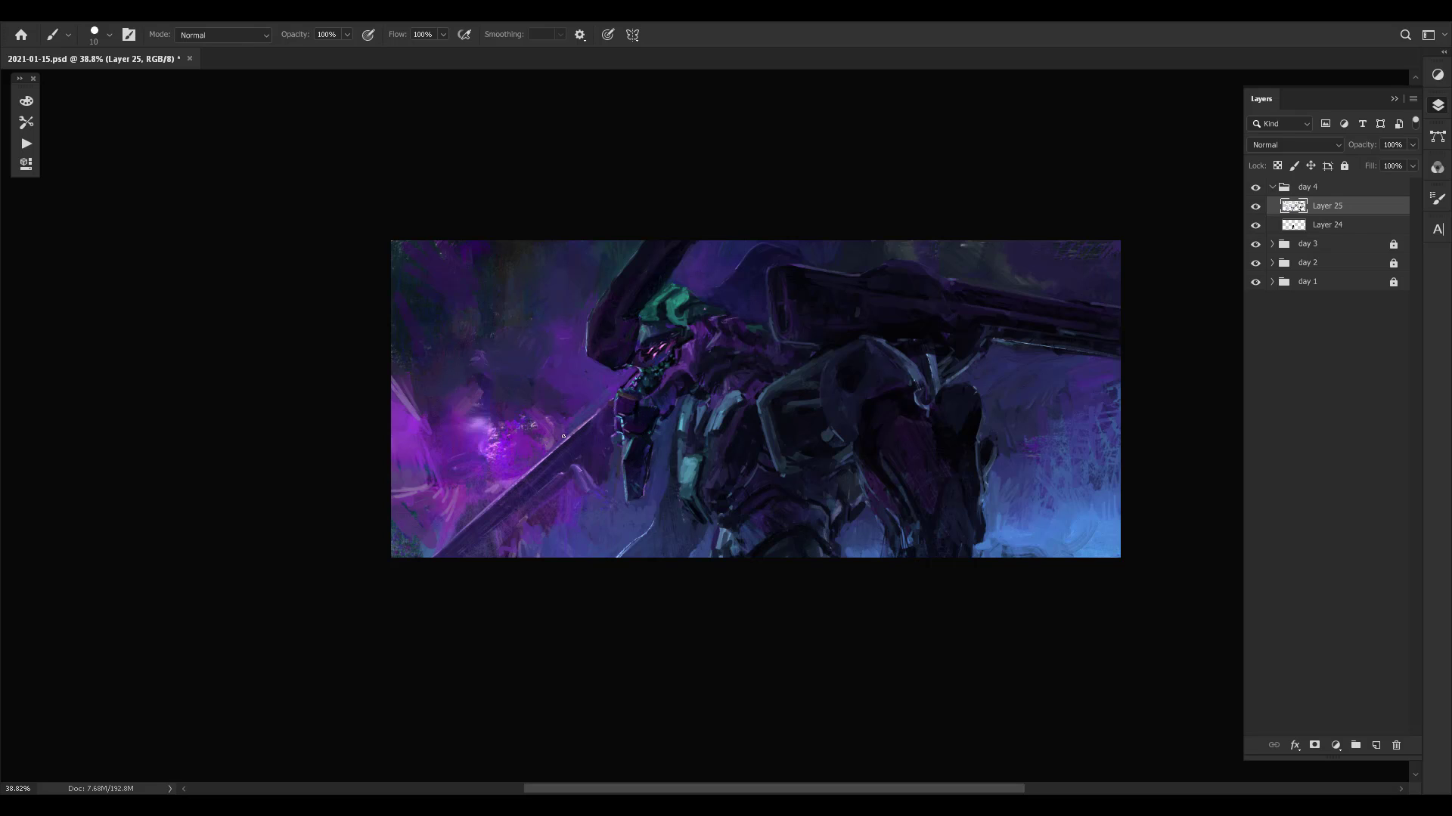
left_click(589, 397, "alt")
left_click(595, 393, "alt")
scroll(598, 408, "right", 3)
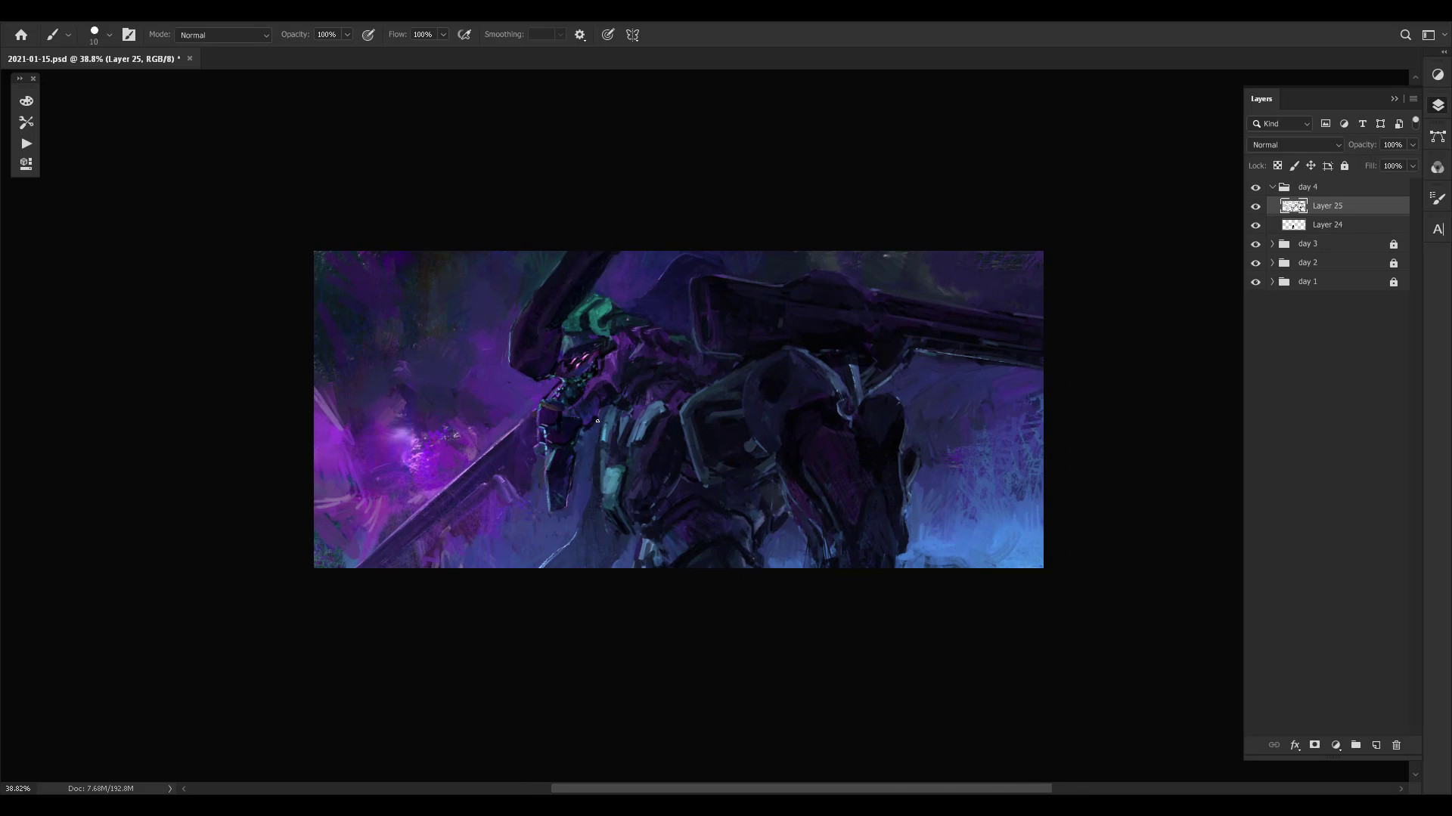
left_click(488, 502, "alt")
left_click(480, 523, "alt")
scroll(473, 523, "left", 1)
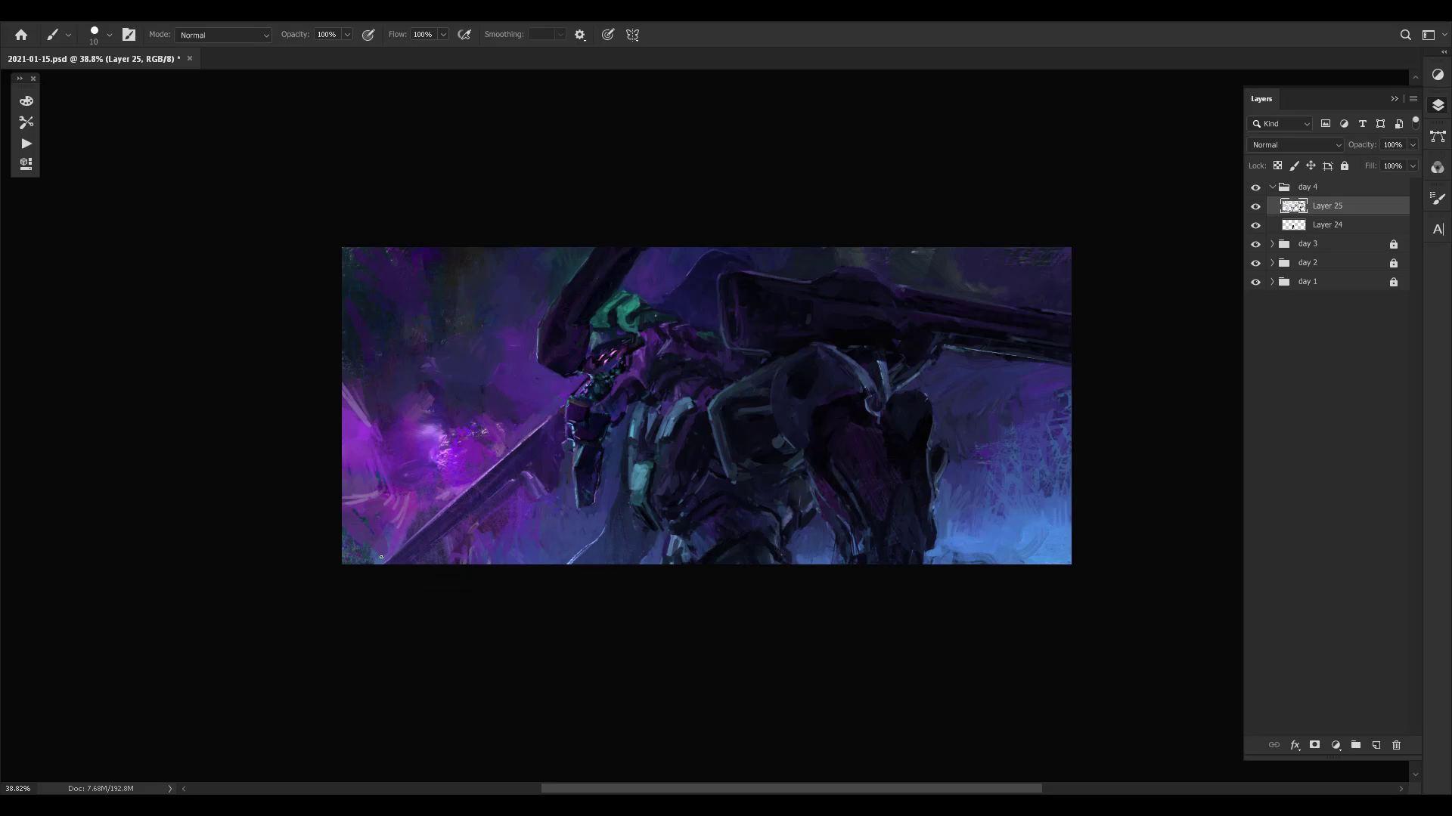
- Repaint the blade's lower end and shaft edges with sampled purple and dark tones
left_click(389, 535, "alt")
left_click(404, 521, "alt")
left_click(388, 551, "alt")
left_click(451, 455, "alt")
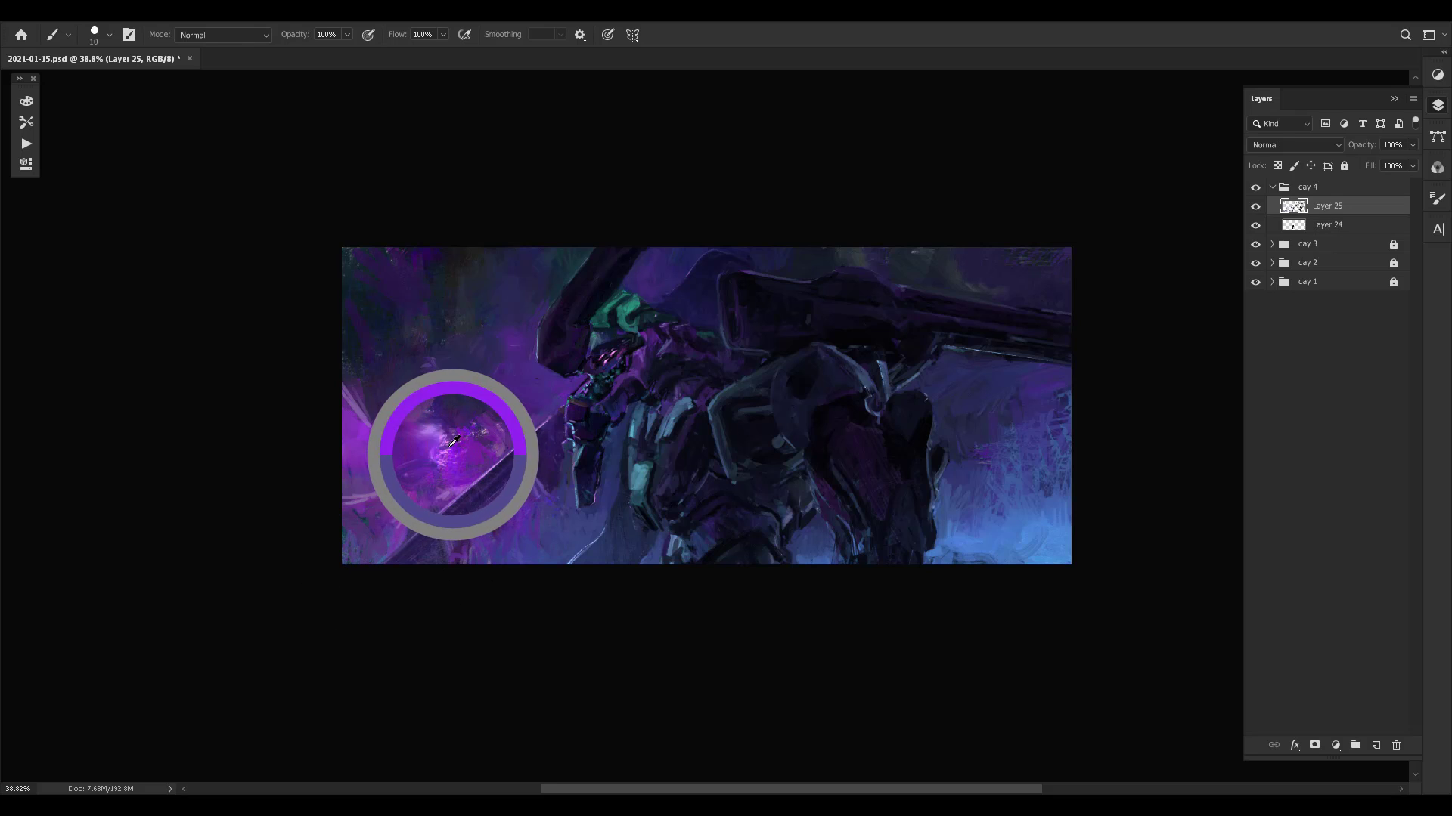
left_click(519, 477, "alt")
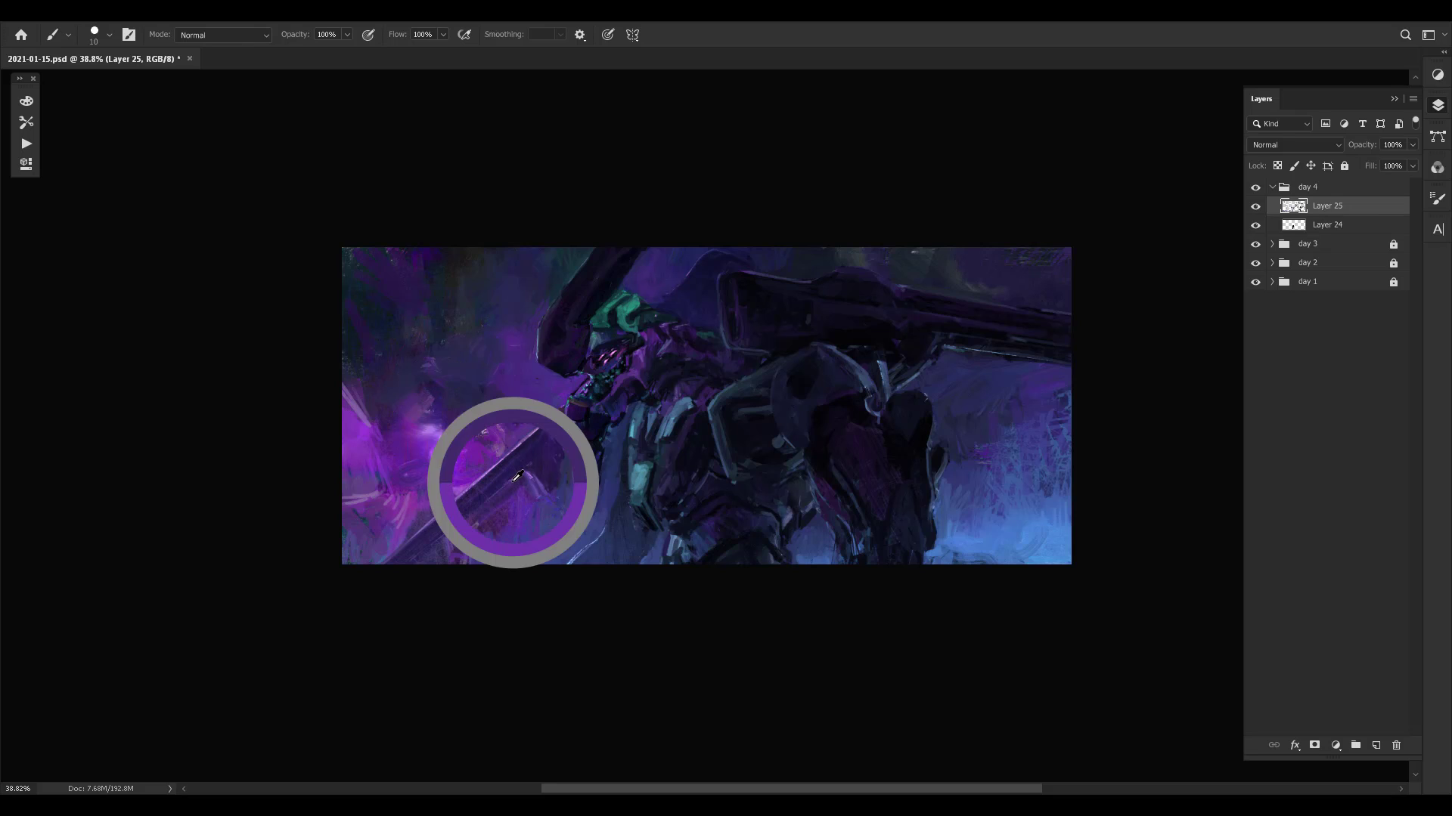
left_click(495, 490, "alt")
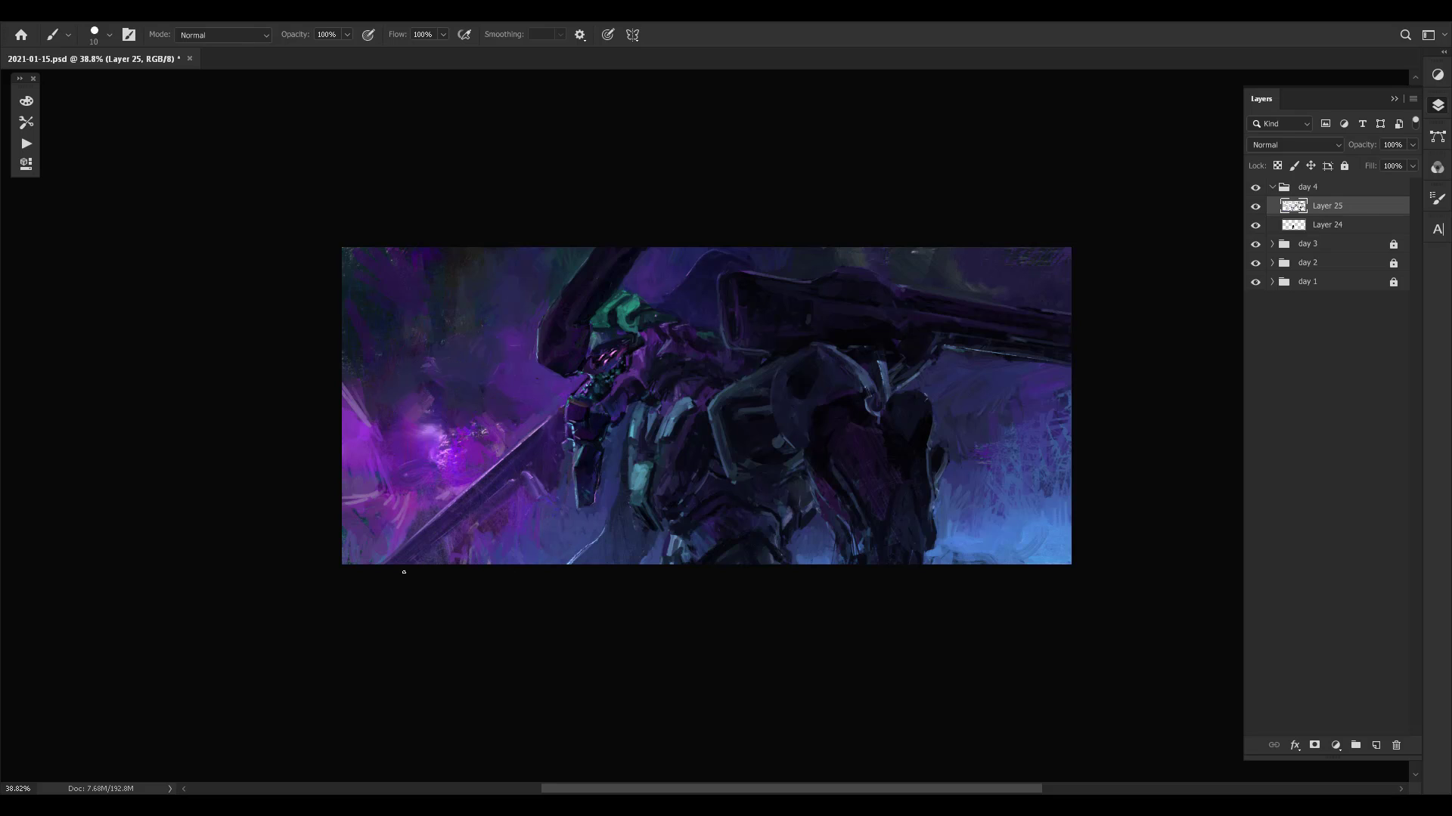
left_click(535, 458, "alt")
left_click_drag(716, 348, 686, 372)
left_click(519, 445, "alt")
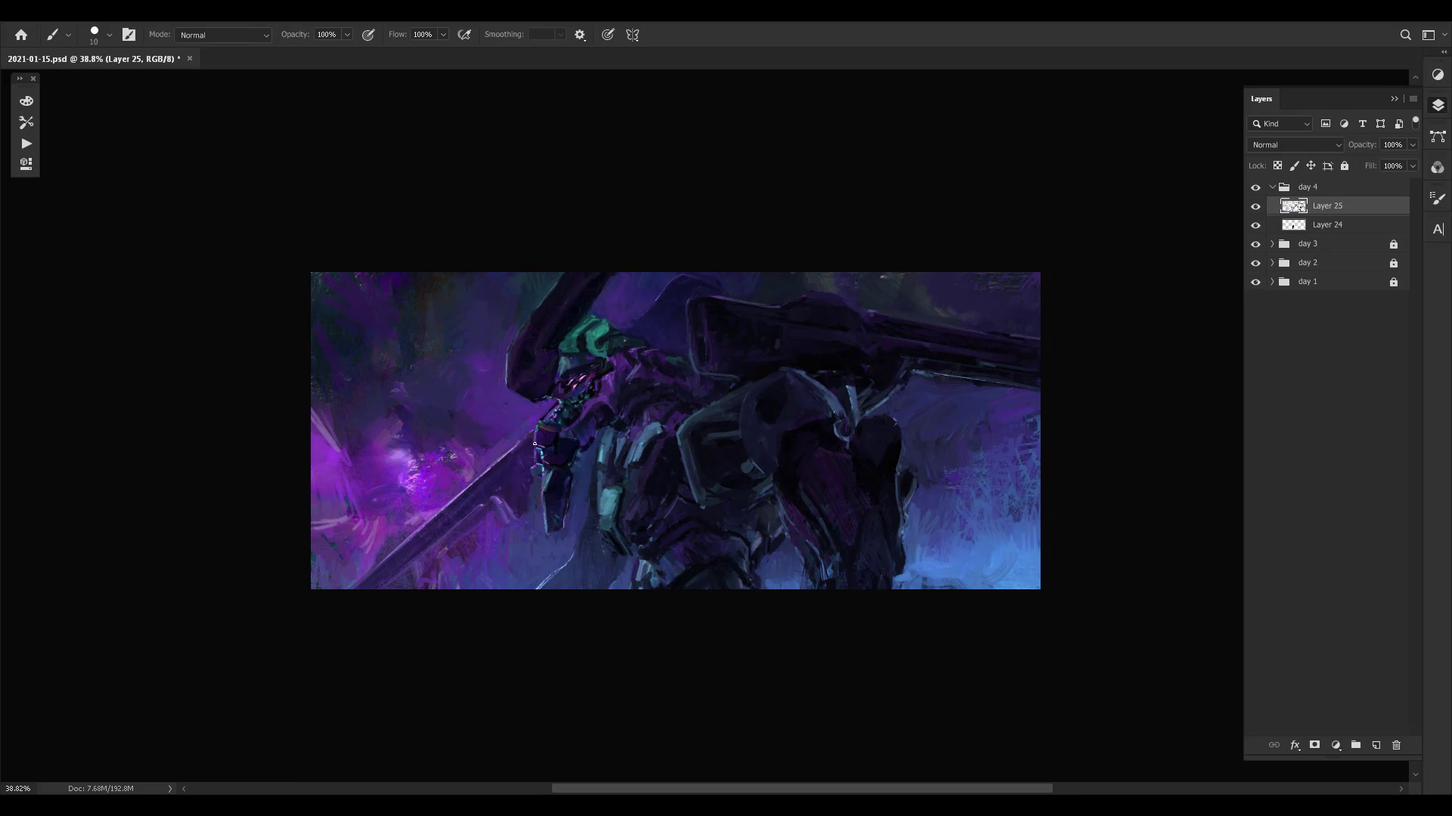
- Refine the dark shape behind the head and the cannon housing's front edge with sampled colours
left_click(642, 306, "alt")
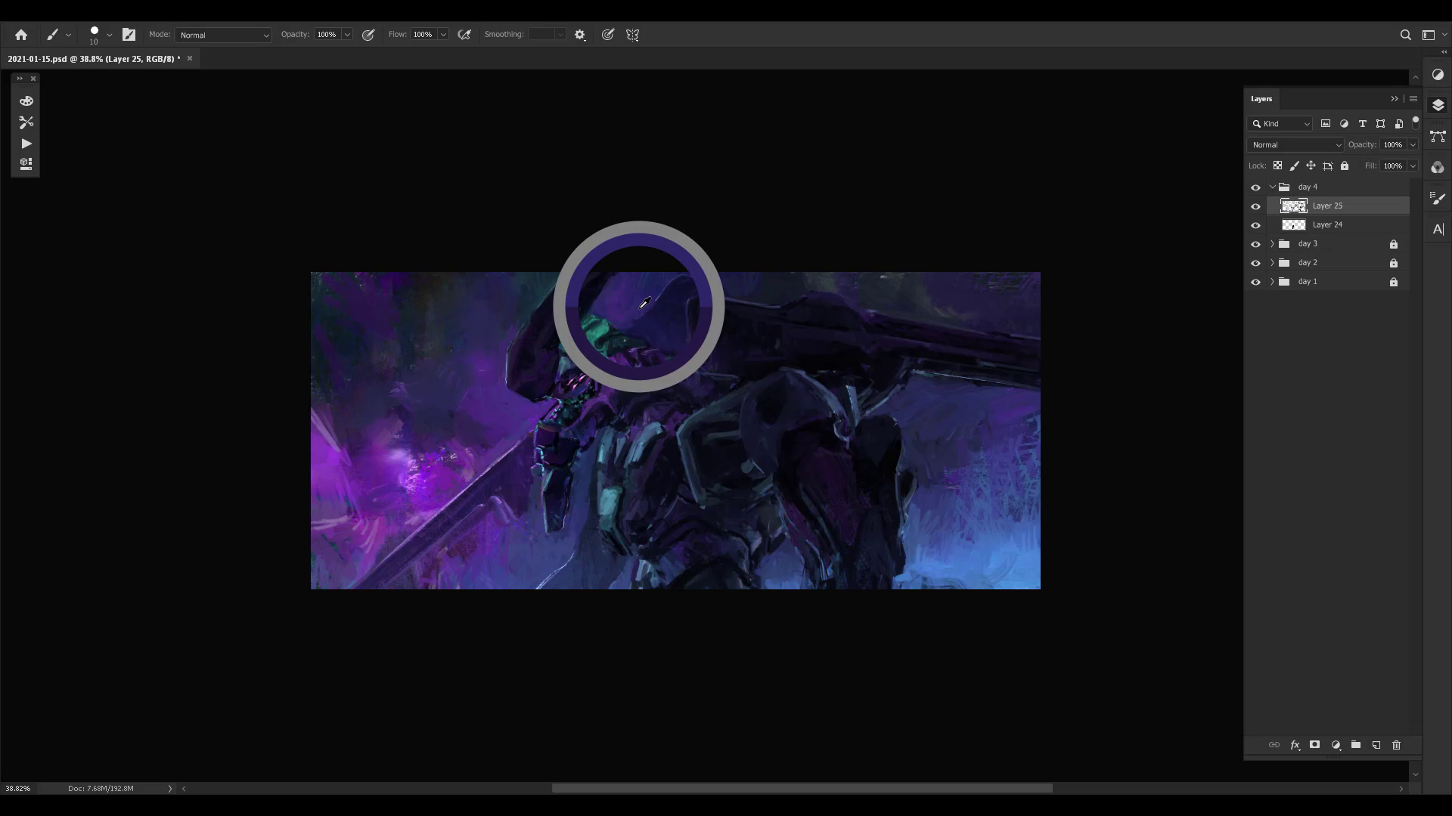
left_click(634, 310, "alt")
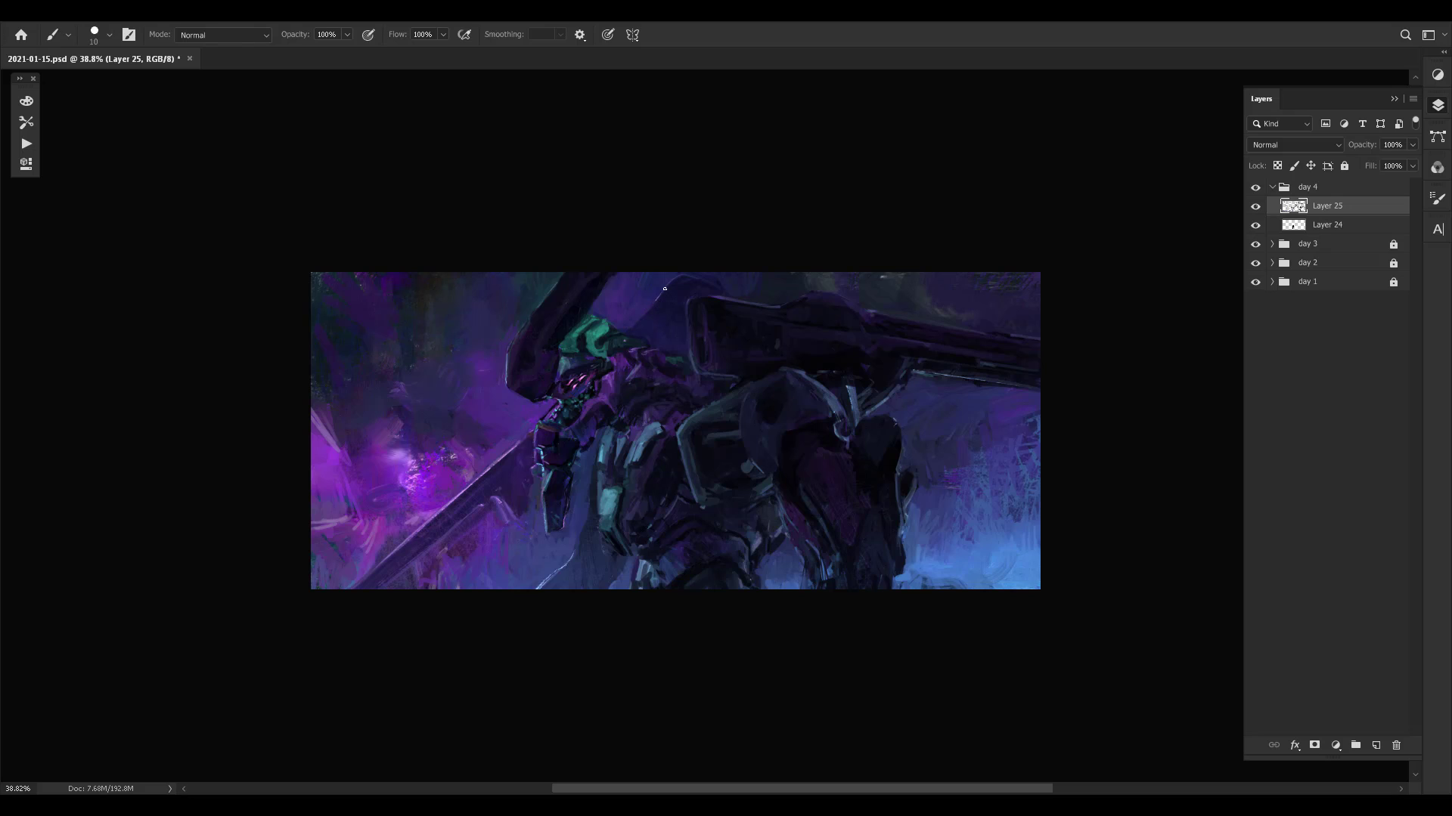
left_click(712, 290, "alt")
left_click(713, 341, "alt")
left_click(707, 328, "alt")
left_click(706, 338, "alt")
left_click(699, 314, "alt")
left_click(717, 361, "alt")
left_click_drag(821, 341, 779, 365)
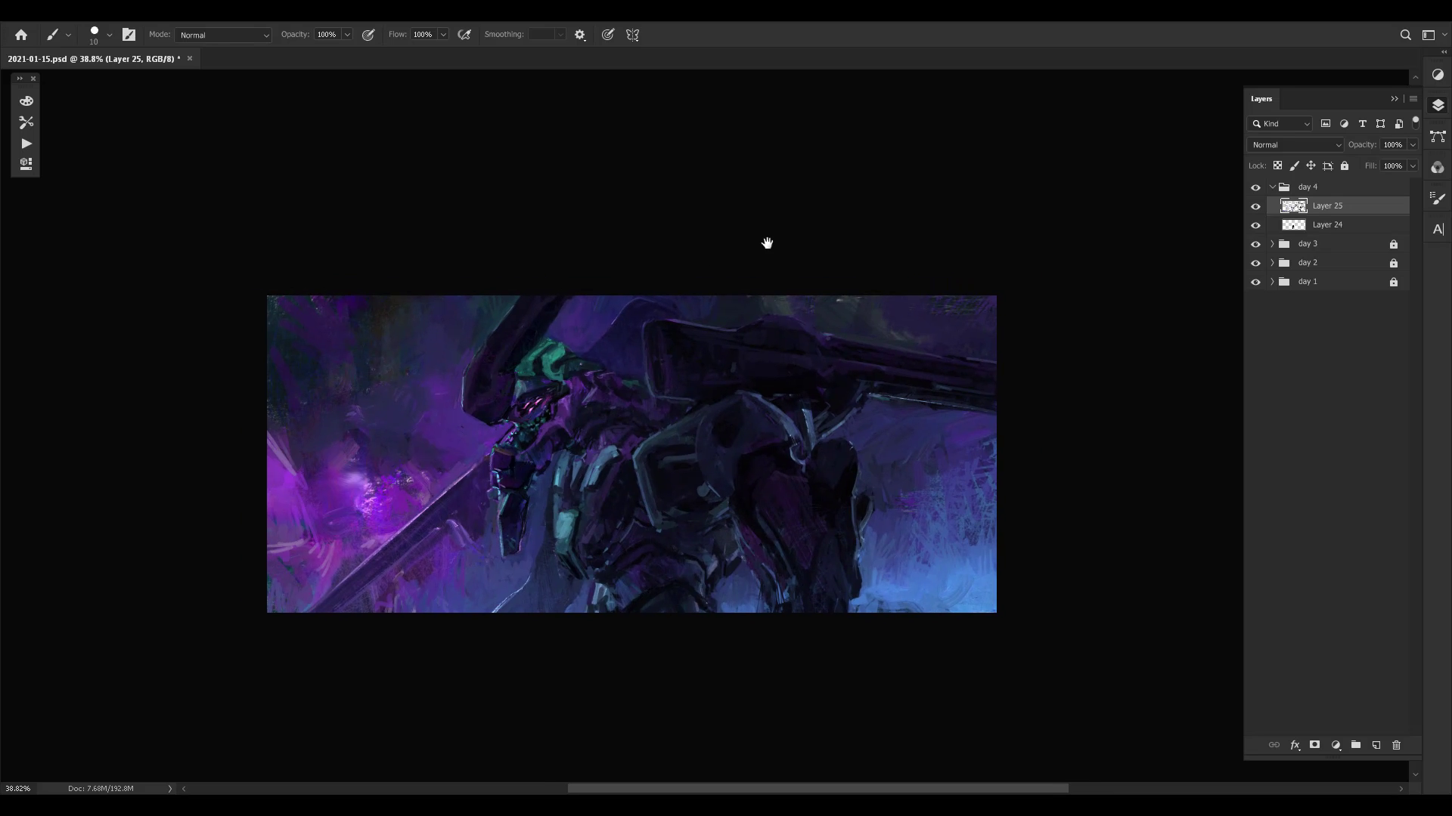
left_click(627, 302, "alt")
left_click(683, 305)
- Darken the green crest on the head with a 45 px brush at 50% opacity
left_click(536, 354)
left_click(557, 356)
key("bracketright")
key("bracketright")
key("bracketright")
key("bracketright")
key("bracketright")
key("bracketright")
key("bracketright")
mouse_move(554, 342)
left_mouse_down()
mouse_move(549, 353)
mouse_move(571, 358)
mouse_move(516, 370)
left_mouse_up()
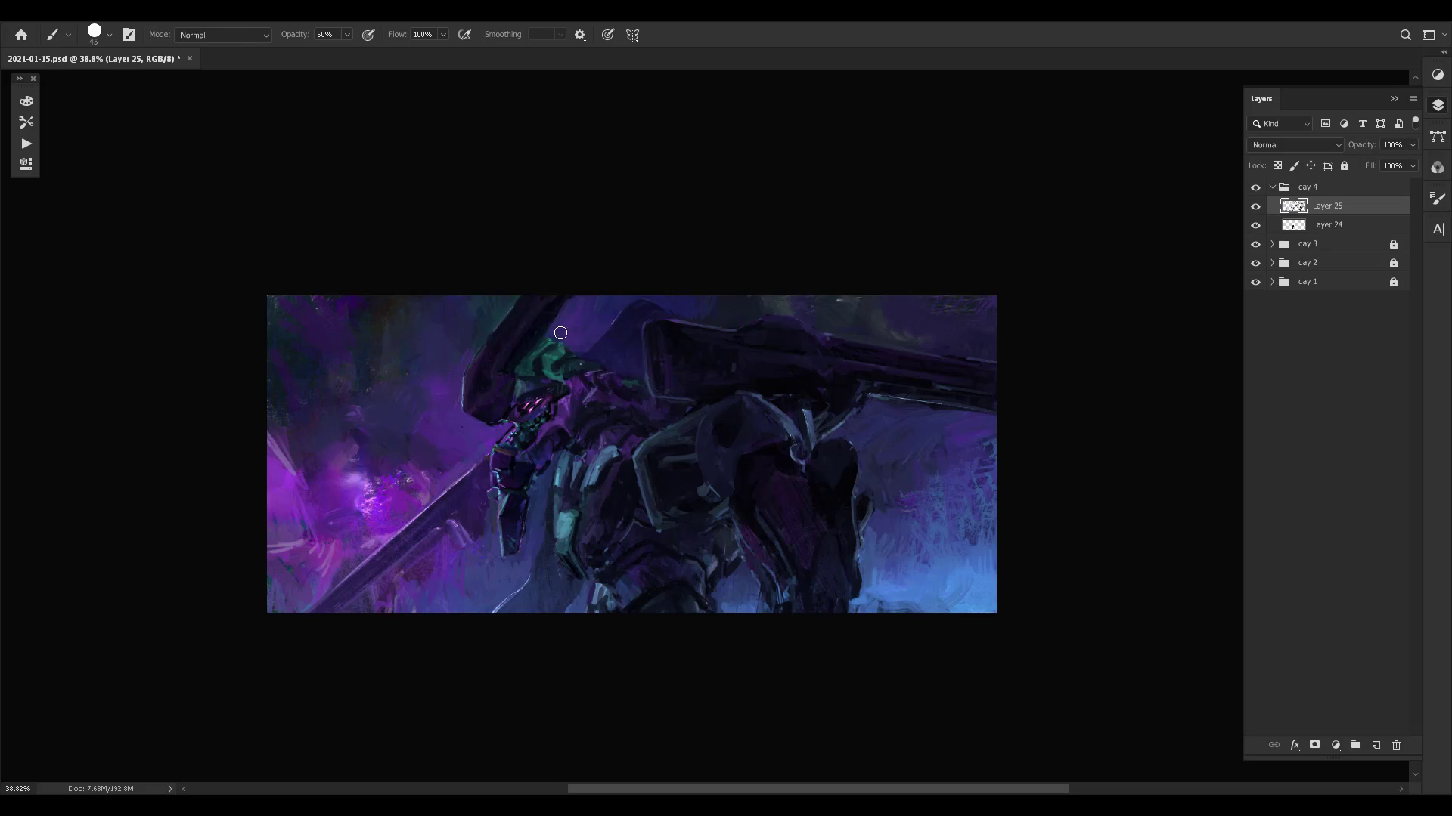
- Restore full brush opacity and touch up the helmet horn and upper green crest with a smaller brush
left_click(546, 307, "alt")
key("bracketleft")
key("bracketleft")
key("bracketleft")
key("bracketleft")
key("bracketleft")
key("bracketleft")
key("bracketleft")
key("bracketleft")
key("bracketright")
left_click(548, 353, "alt")
key("bracketleft")
left_click(542, 326, "alt")
left_click(551, 312, "alt")
left_click(541, 304, "alt")
- Refine the lower part of the green crest with a 20 px brush in sampled colours
left_click(531, 355, "alt")
left_click(555, 368, "alt")
left_click(570, 365, "alt")
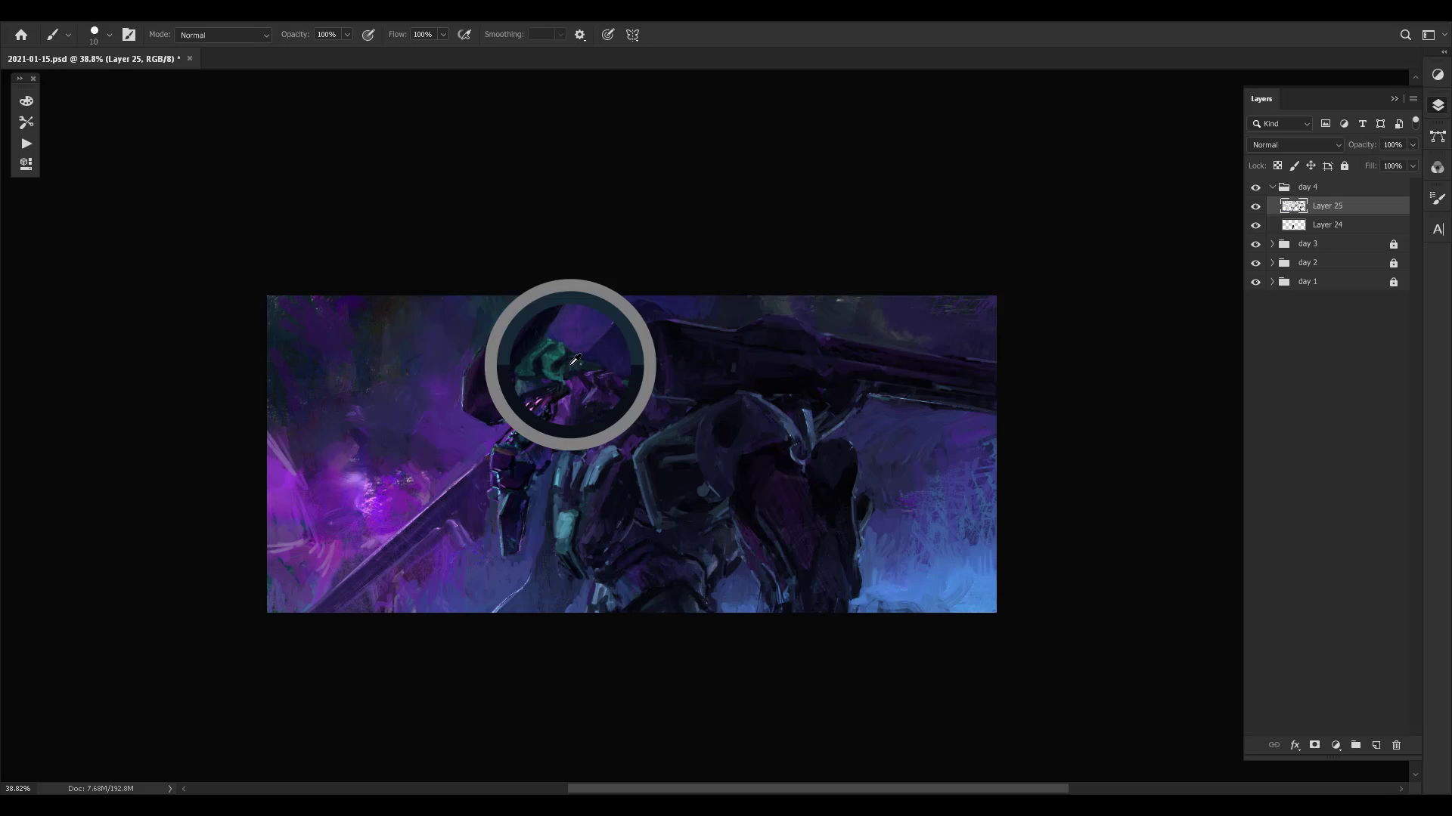
key("bracketright")
left_click_drag(562, 382, 558, 377)
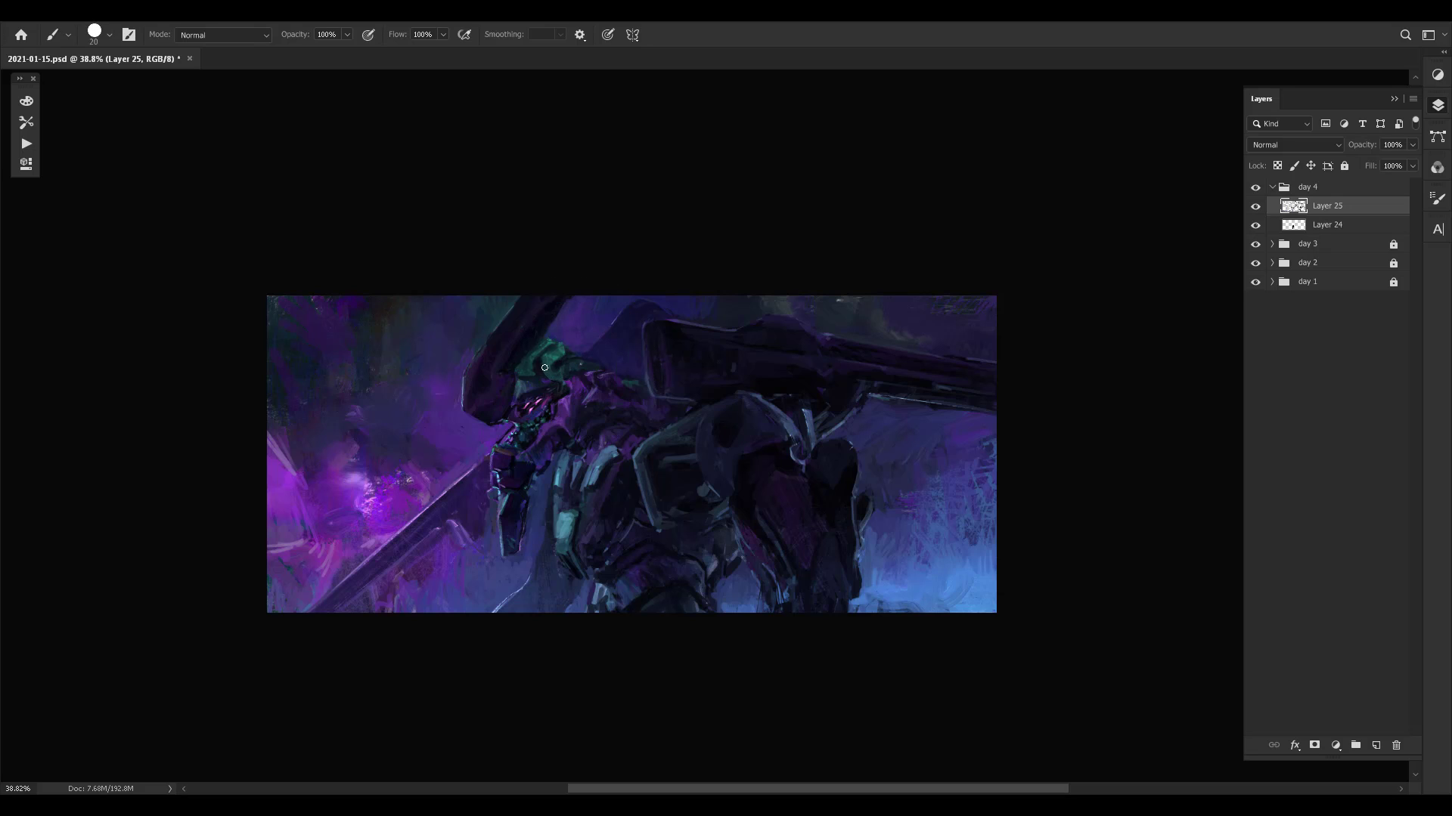
- Flip the canvas horizontally and toggle Layer 25's visibility to compare the painting before and after
key("bracketleft")
key("bracketleft")
key("ctrl+shift+h")
key("ctrl+comma")
key("ctrl+comma")
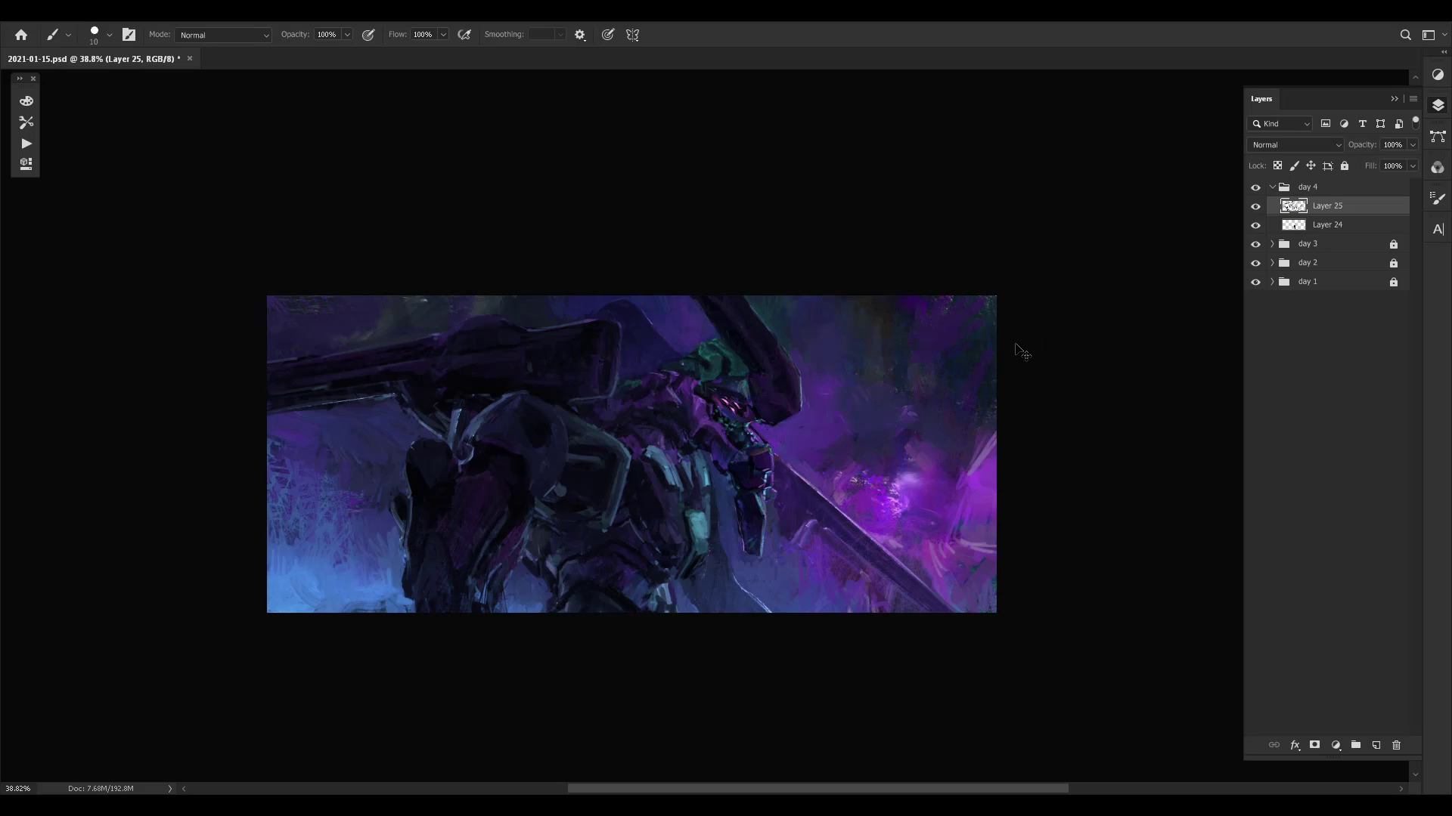
key("ctrl+comma")
key("ctrl+comma")
key("ctrl+comma")
key("ctrl+comma")
- Touch up the inner panel and upper edge of the shoulder plate with sampled dark teal
left_click(565, 491, "alt")
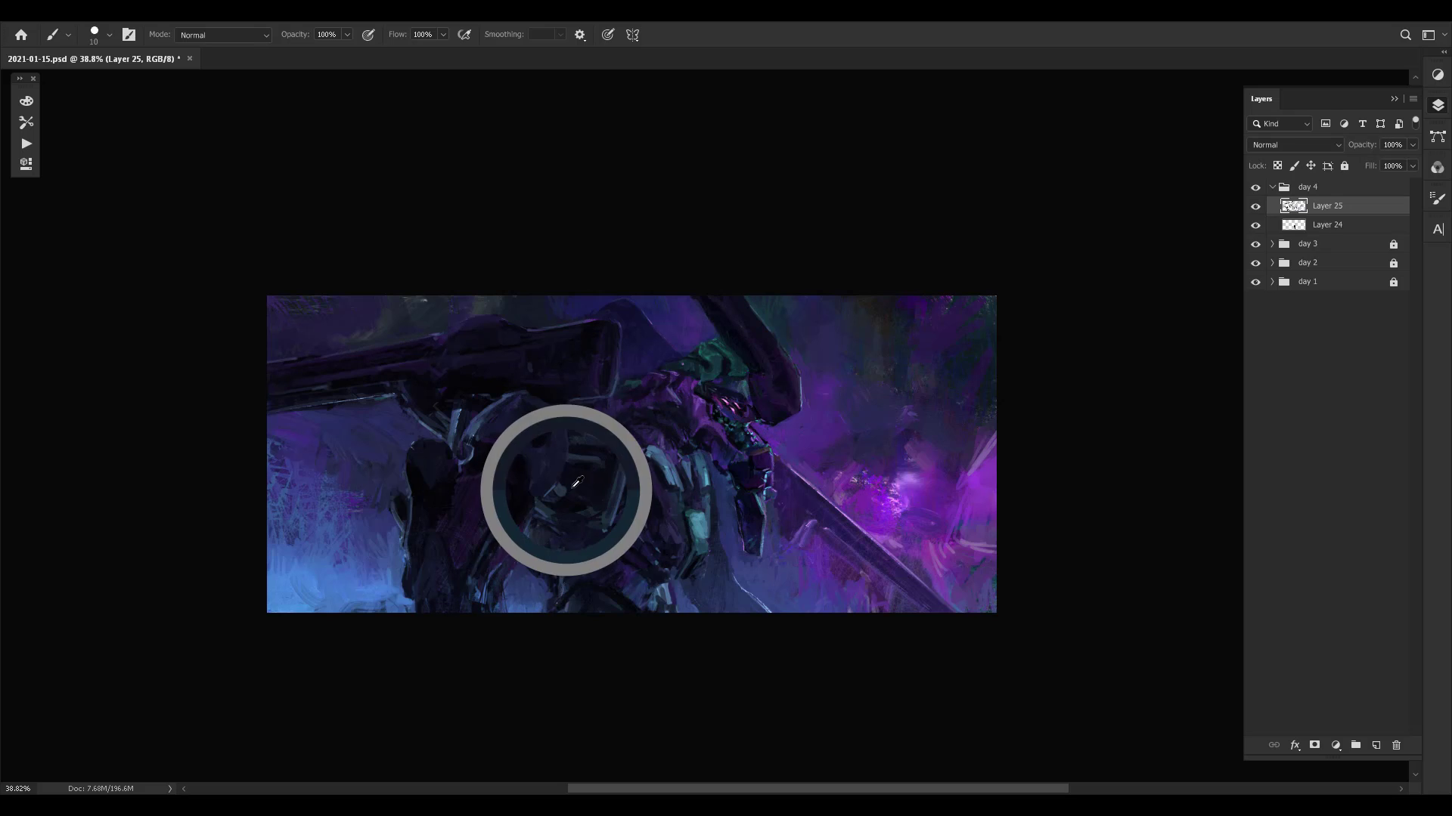
left_click(556, 497, "alt")
left_click(594, 440, "alt")
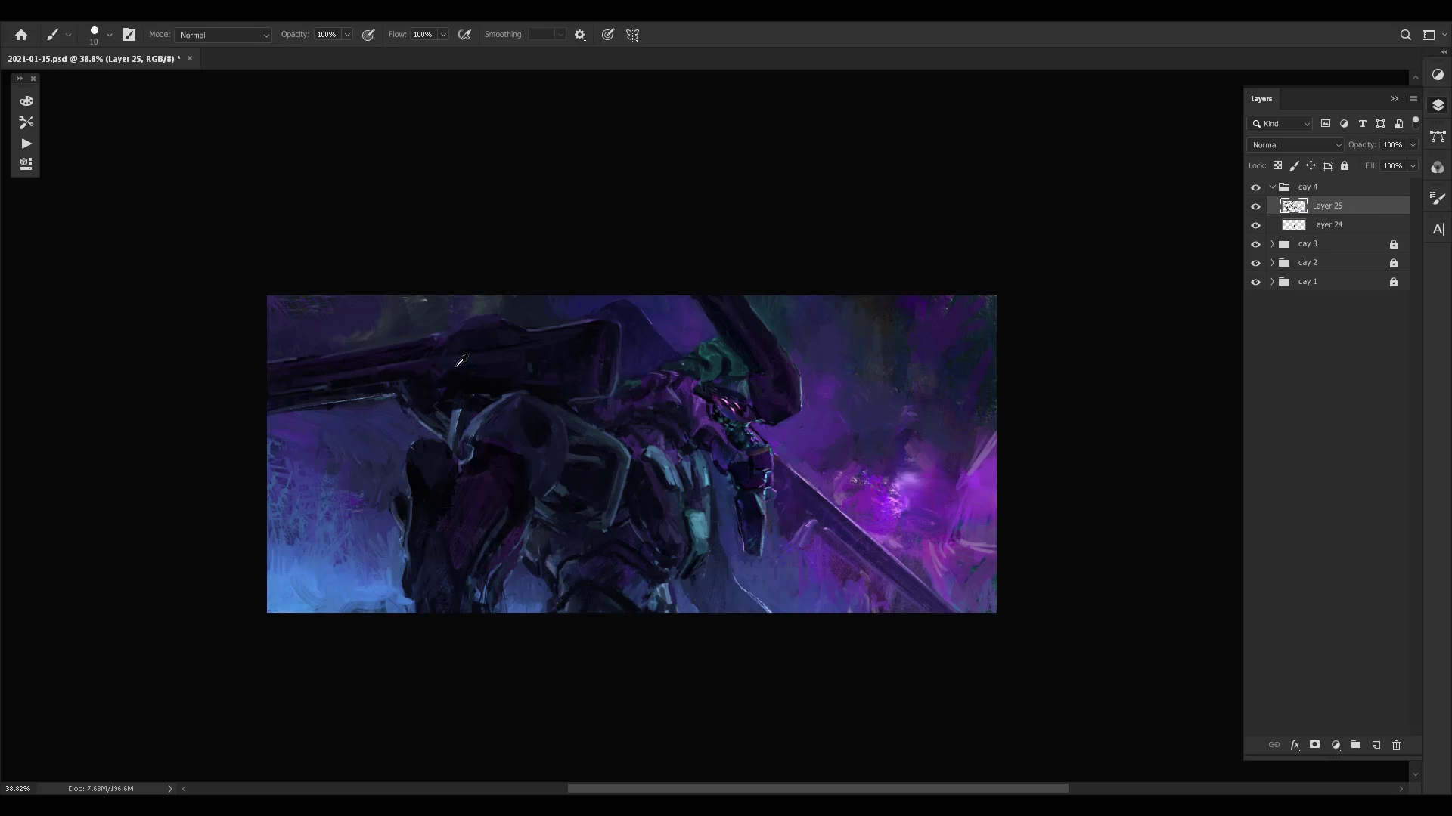
- Repaint the side surface of the cannon housing with sampled dark tones, and set the brush to 9 px
left_click(537, 351, "alt")
left_click(535, 366, "alt")
left_click(583, 343, "alt")
left_click(530, 340, "alt")
left_click(532, 361, "alt")
left_click(594, 351, "alt")
key("bracketright")
key("bracketright")
key("bracketleft")
key("bracketleft")
key("bracketleft")
- Flip the canvas back and add detail to the panels on the cannon housing's side
key("ctrl+shift+h")
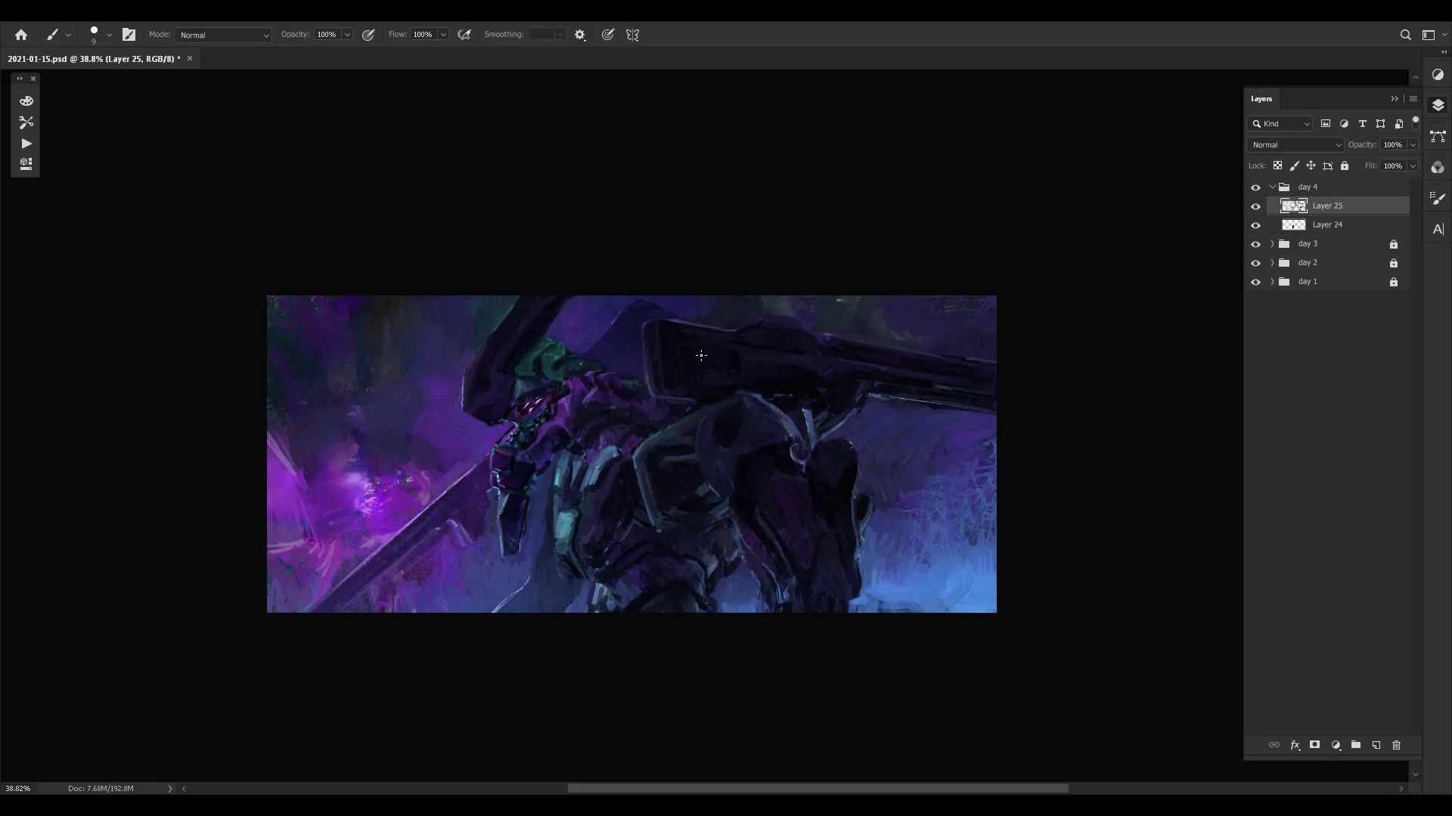
left_click(687, 328, "alt")
left_click(655, 370, "alt")
left_click(735, 362, "alt")
key("bracketright")
key("bracketleft")
- Define the cannon housing's front face with vertical strokes and refine its lower edge with a finer brush
left_click_drag(660, 327, 662, 383)
left_click_drag(658, 332, 660, 375)
left_click(647, 375, "alt")
key("bracketleft")
left_click_drag(647, 330, 649, 373)
key("bracketright")
key("bracketleft")
left_click(683, 403)
key("bracketleft")
mouse_move(682, 400)
left_mouse_down()
mouse_move(653, 393)
mouse_move(672, 400)
left_mouse_up()
- Outline the background area directly below the cannon barrel with a freehand selection for brush work
key("l")
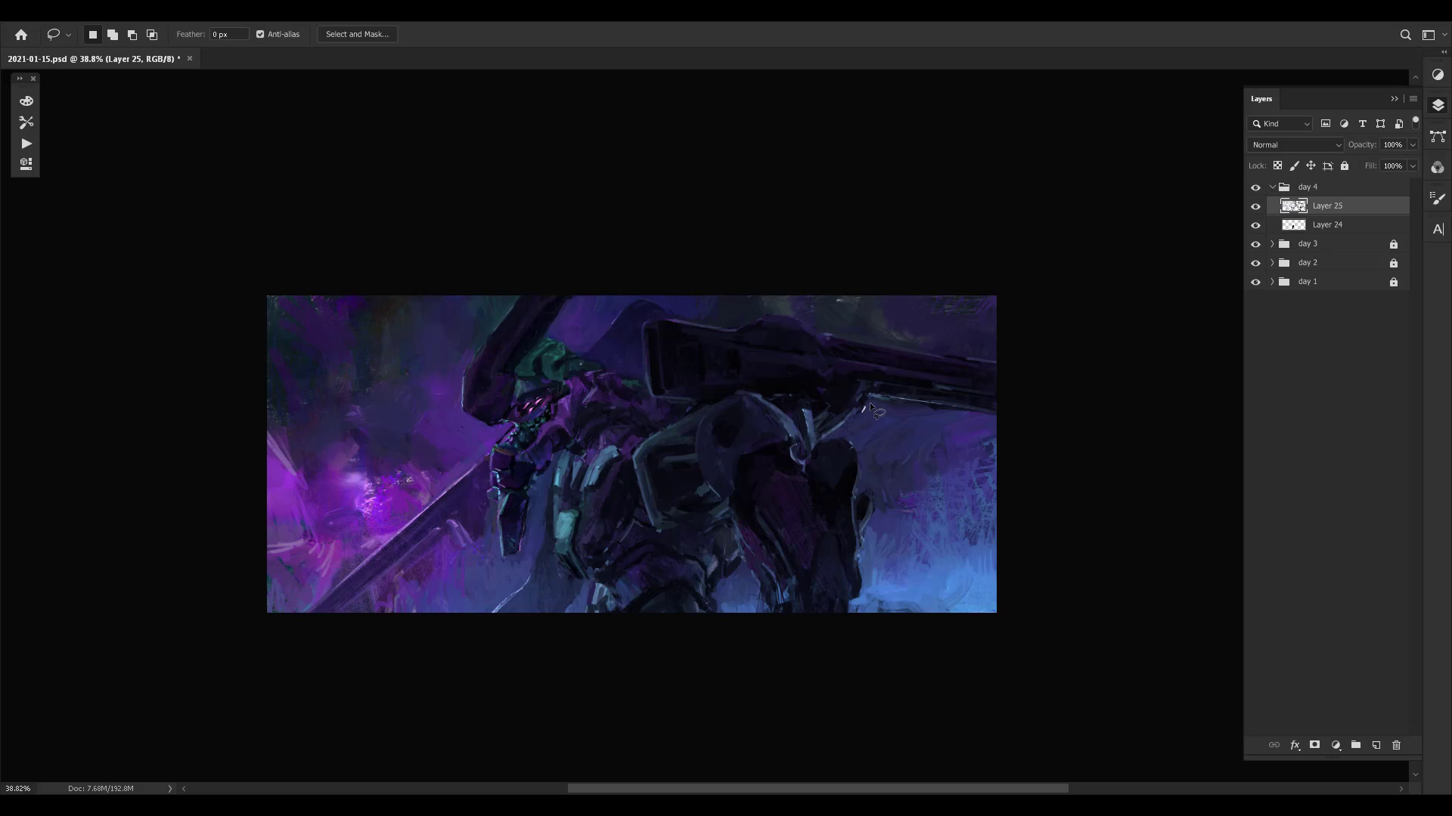
left_click(868, 397, "alt")
mouse_move(1024, 416)
left_mouse_down()
mouse_move(1006, 449)
mouse_move(957, 459)
mouse_move(881, 443)
left_mouse_up()
left_click(876, 417)
key("b")
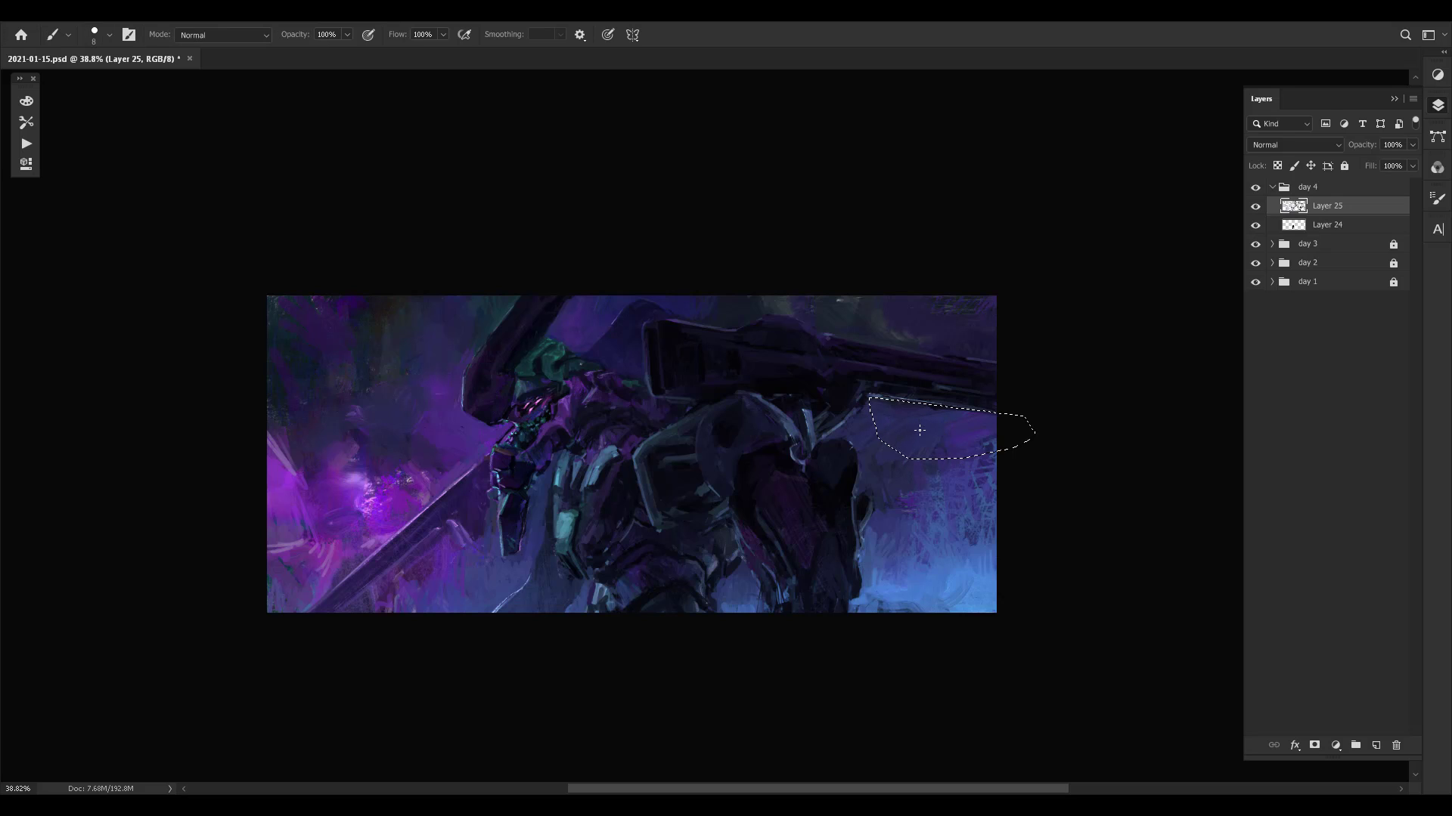
- Clean up the background along the barrel's lower edge within the selection, adjusting the brush size, and deselect
key("bracketright")
key("bracketright")
key("bracketright")
key("bracketright")
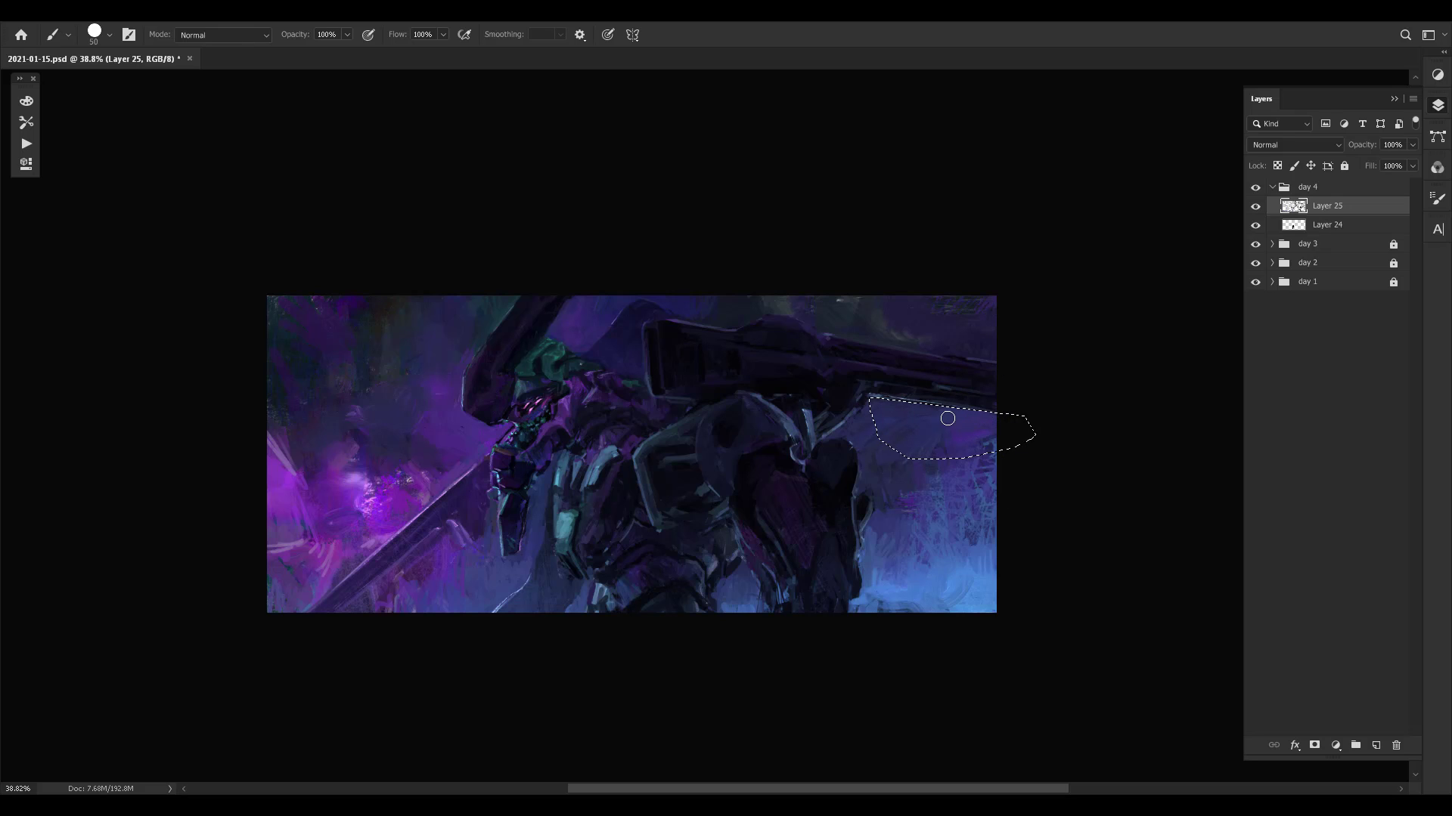
key("bracketleft")
key("bracketleft")
key("bracketleft")
key("bracketleft")
key("bracketleft")
key("bracketleft")
key("l")
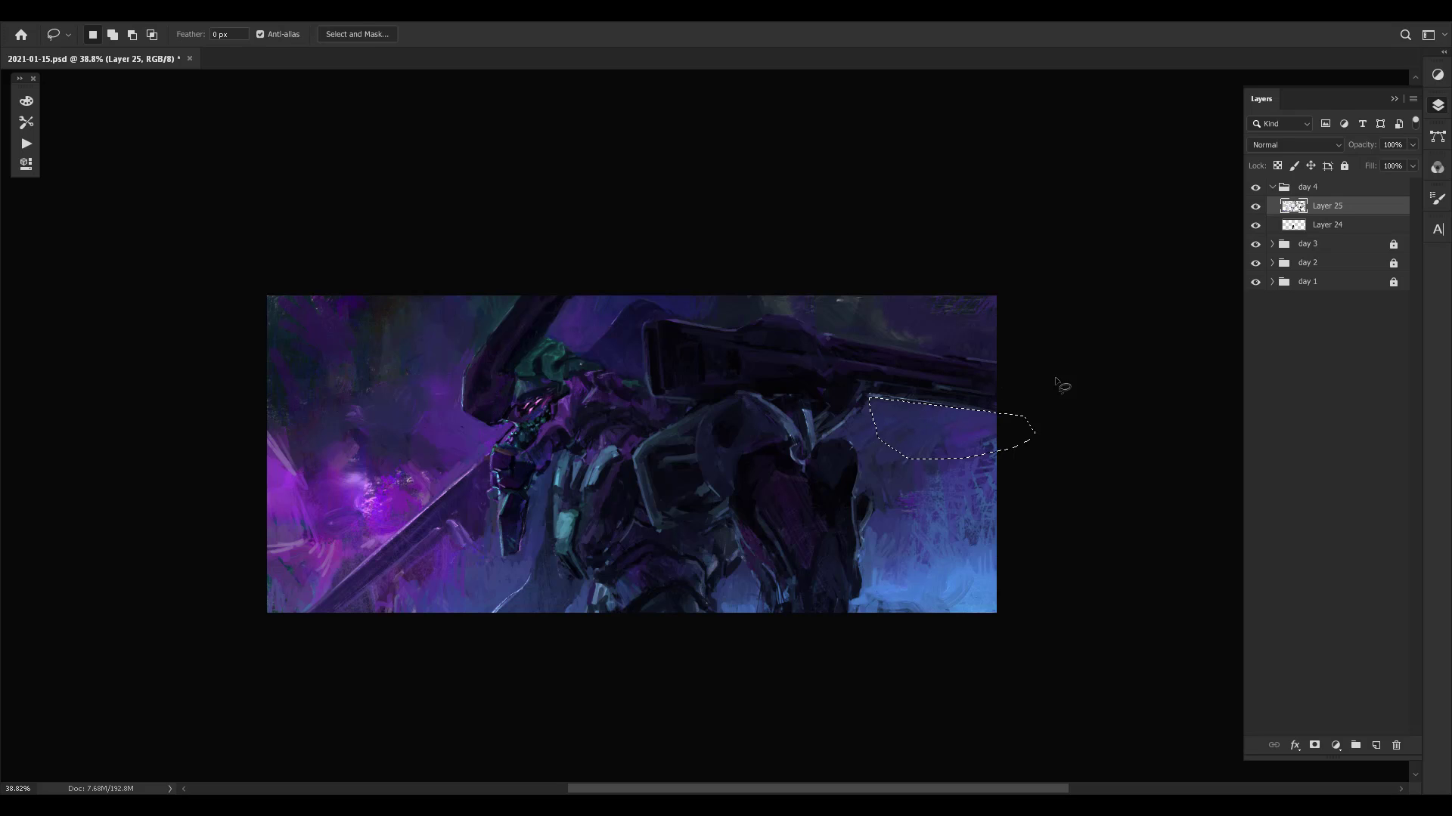
left_click(1066, 382)
key("b")
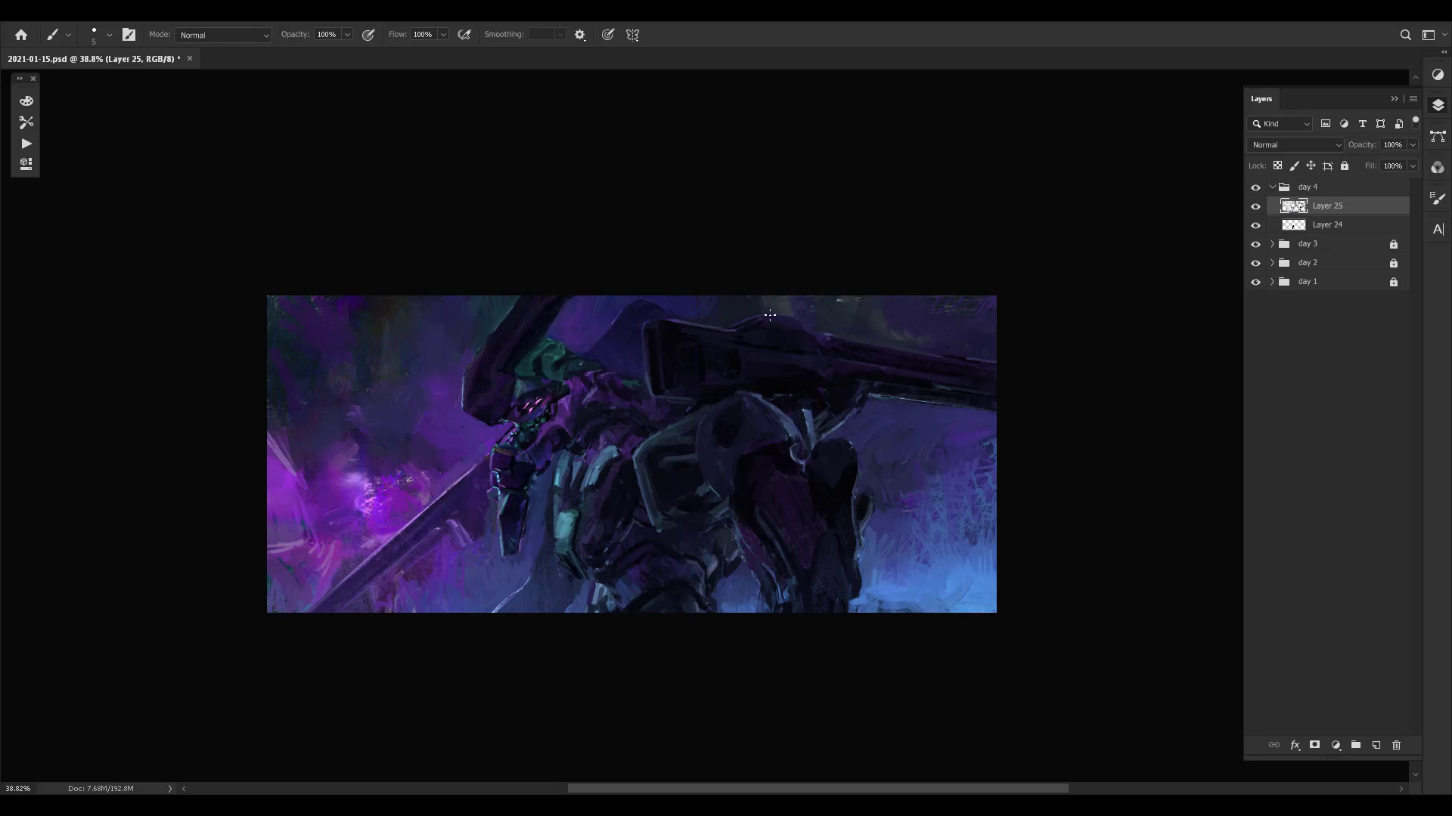
- Refine the top edge of the cannon housing and barrel and the background above them with sampled colours
left_click(748, 321, "alt")
left_click(783, 302, "alt")
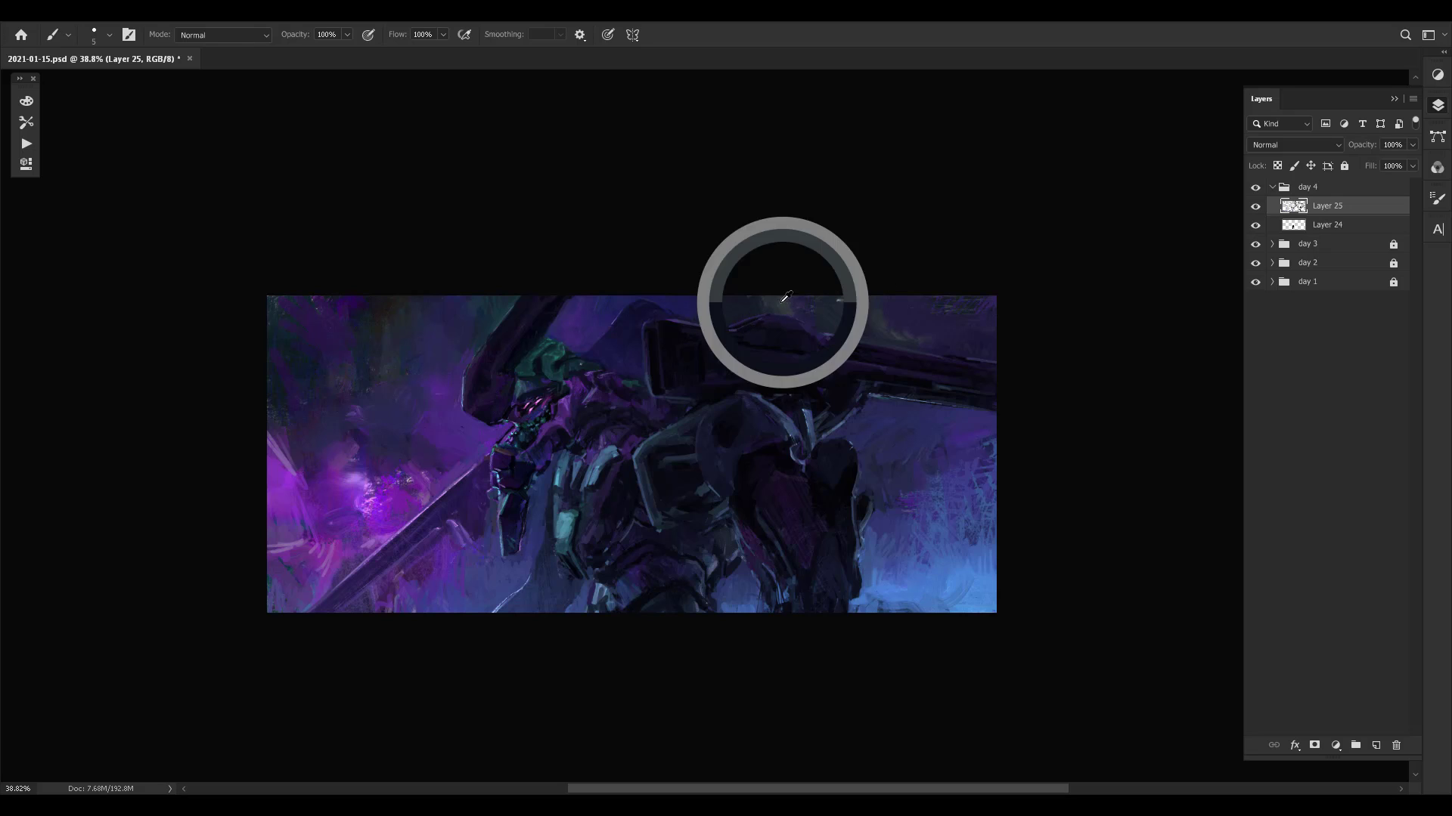
left_click(841, 299, "alt")
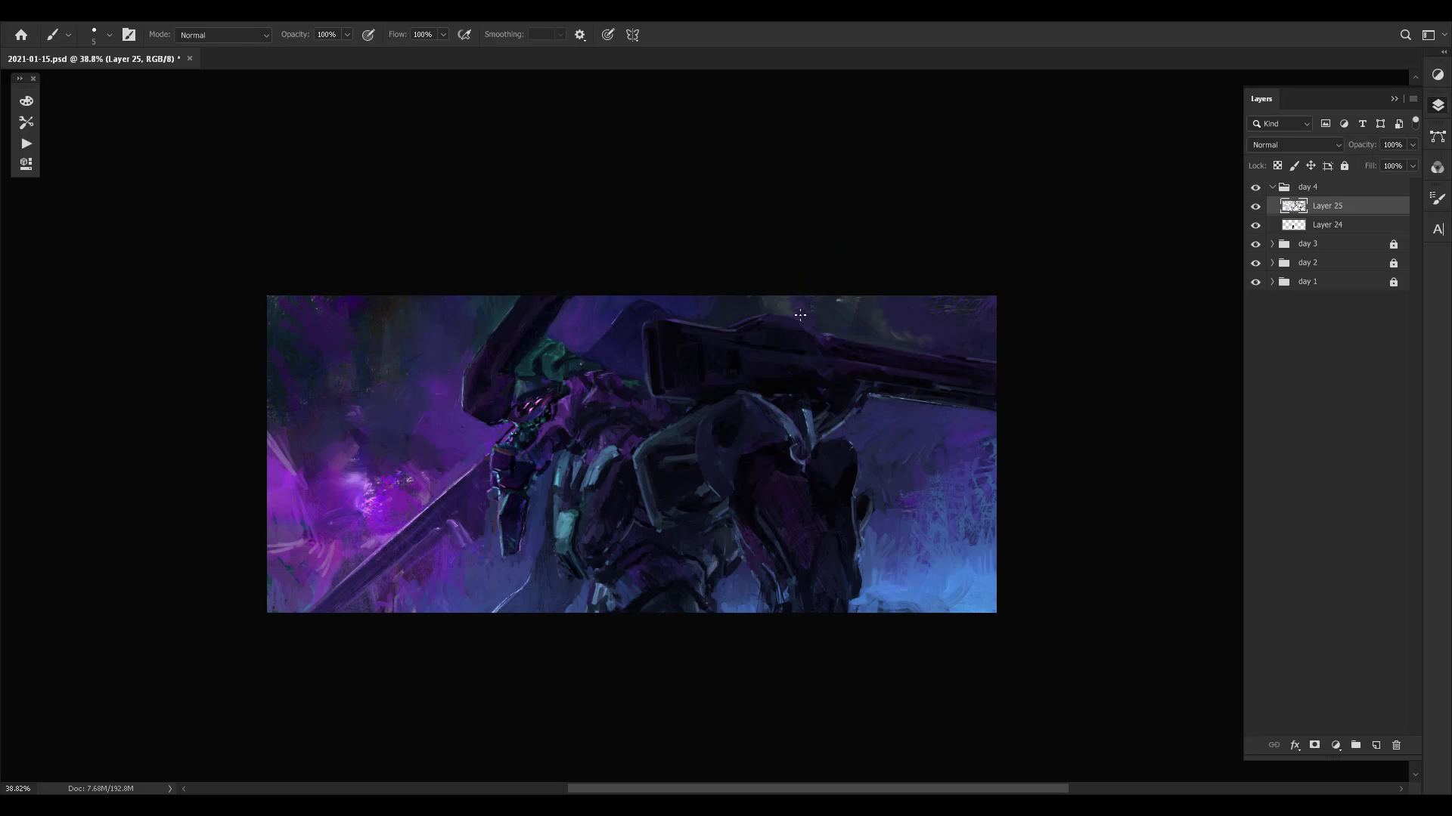
left_click(837, 300, "alt")
left_click(965, 350, "alt")
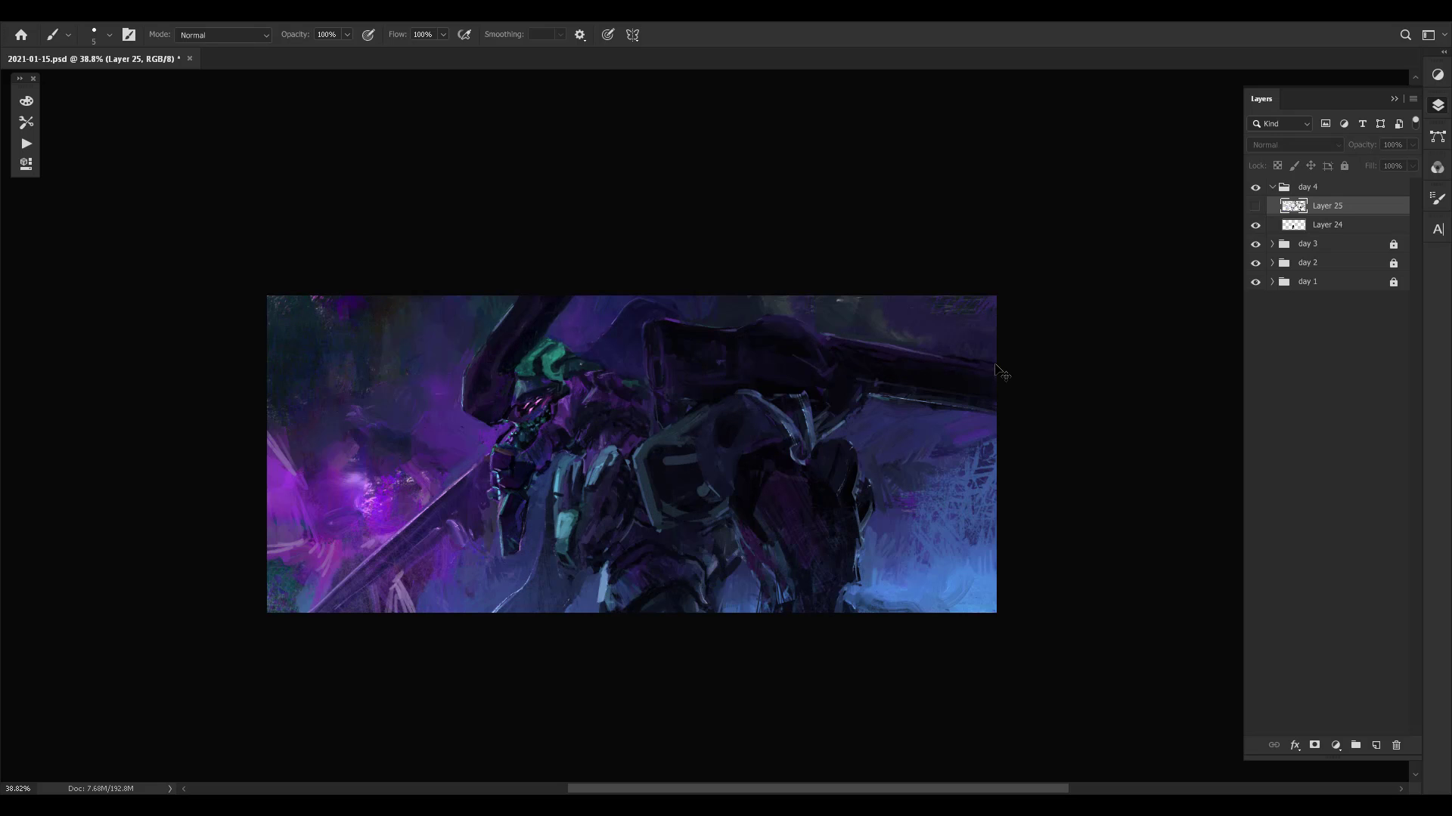
- Touch up the lower corner of the cannon housing's front face with a small brush
key("z")
left_click_drag(657, 341, 677, 338)
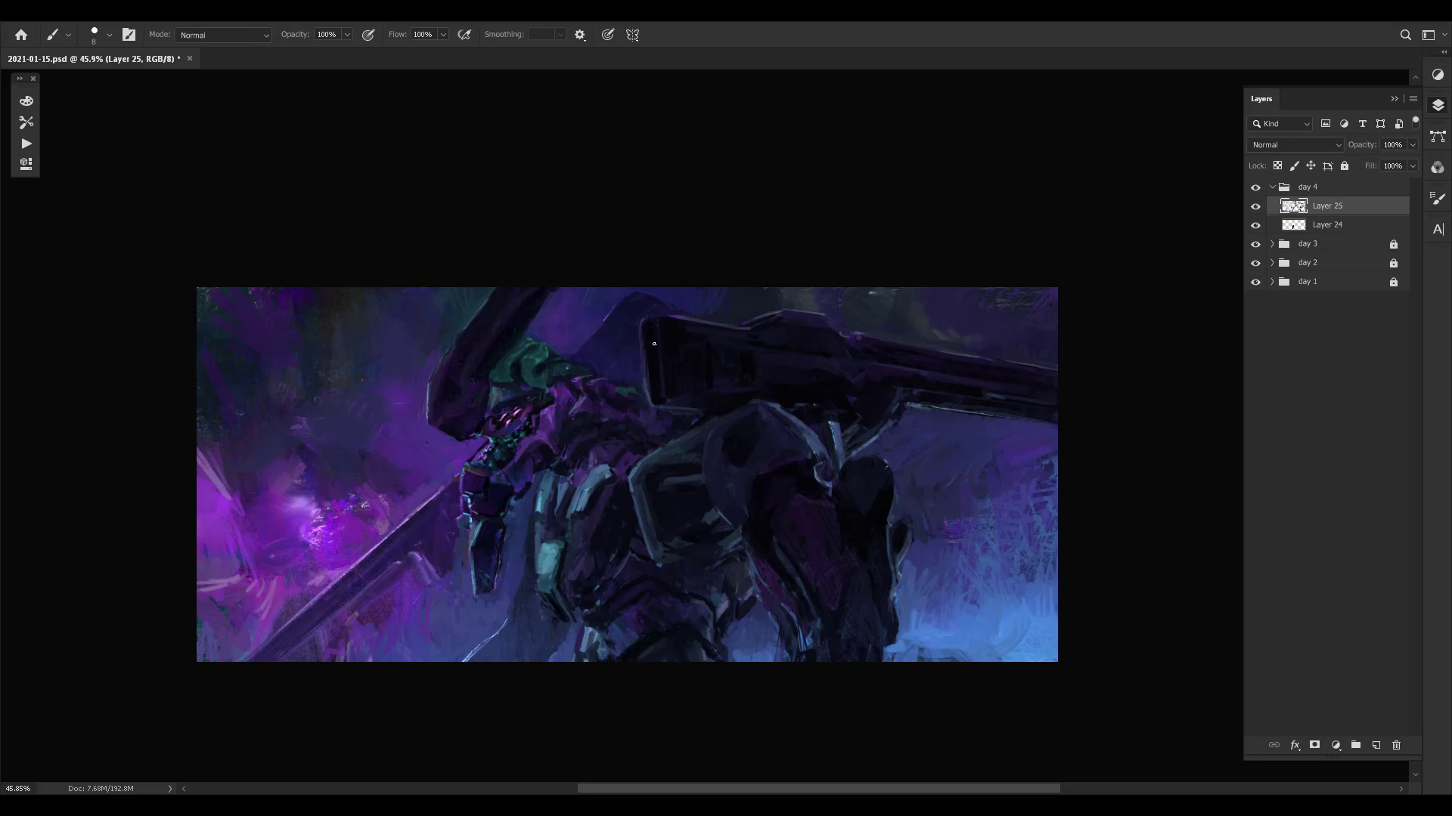
left_click(669, 390, "alt")
left_click(681, 409, "alt")
key("bracketleft")
- Flip the canvas horizontally, select the cannon barrel with a freehand outline and copy it onto a new layer
key("F2")
mouse_move(968, 364)
left_mouse_down()
mouse_move(928, 371)
mouse_move(960, 368)
mouse_move(962, 420)
left_mouse_up()
key("l")
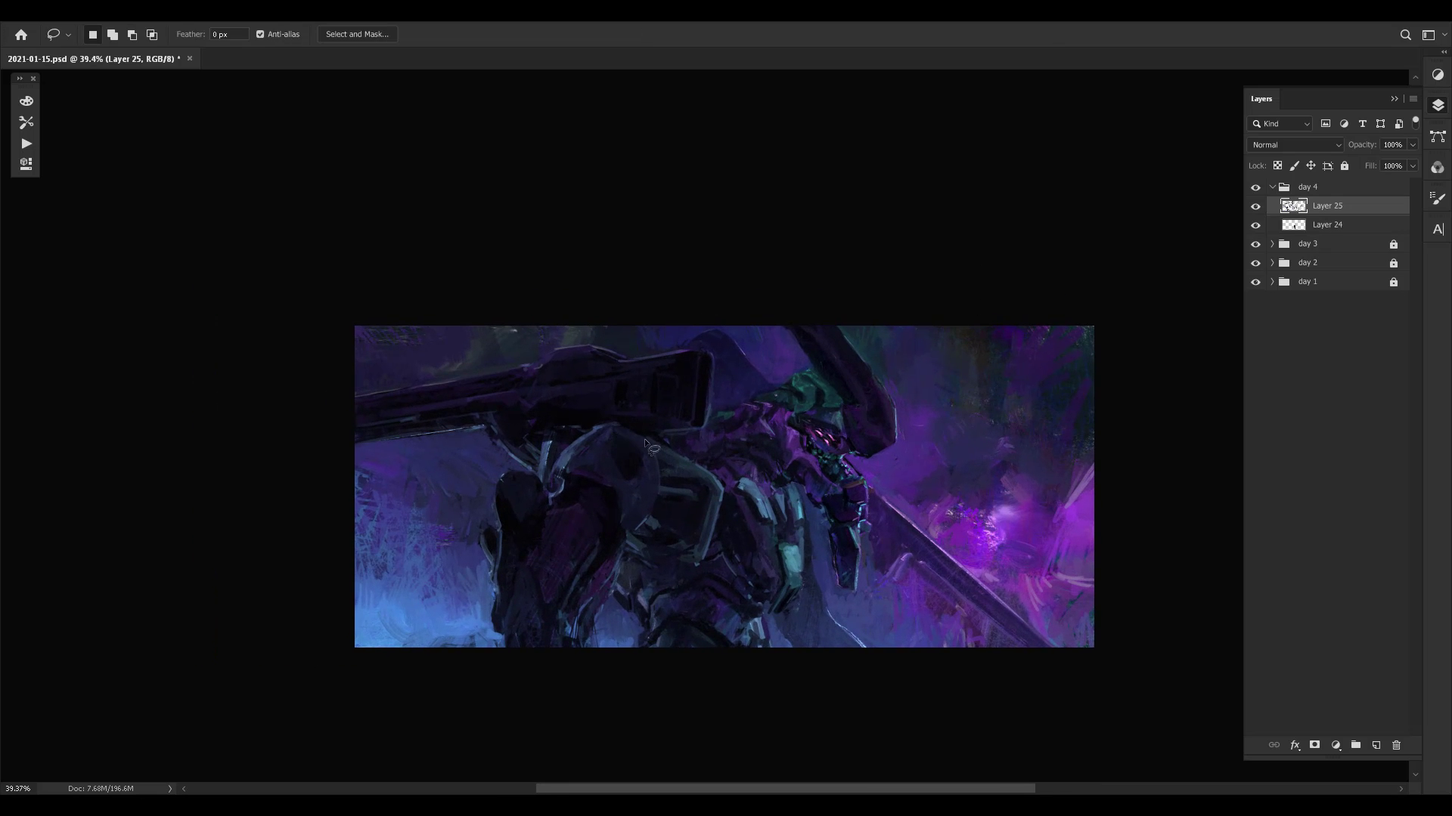
mouse_move(588, 431)
left_mouse_down()
mouse_move(508, 440)
mouse_move(482, 424)
mouse_move(531, 426)
left_mouse_up()
left_click(498, 432)
left_click(479, 427)
left_click(323, 447)
left_click(338, 401)
left_click(544, 368)
key("ctrl+j")
- Distort the copied barrel by raising its outer end, with a vertical skew of about 2.89 degrees
key("ctrl+t")
right_click(441, 416)
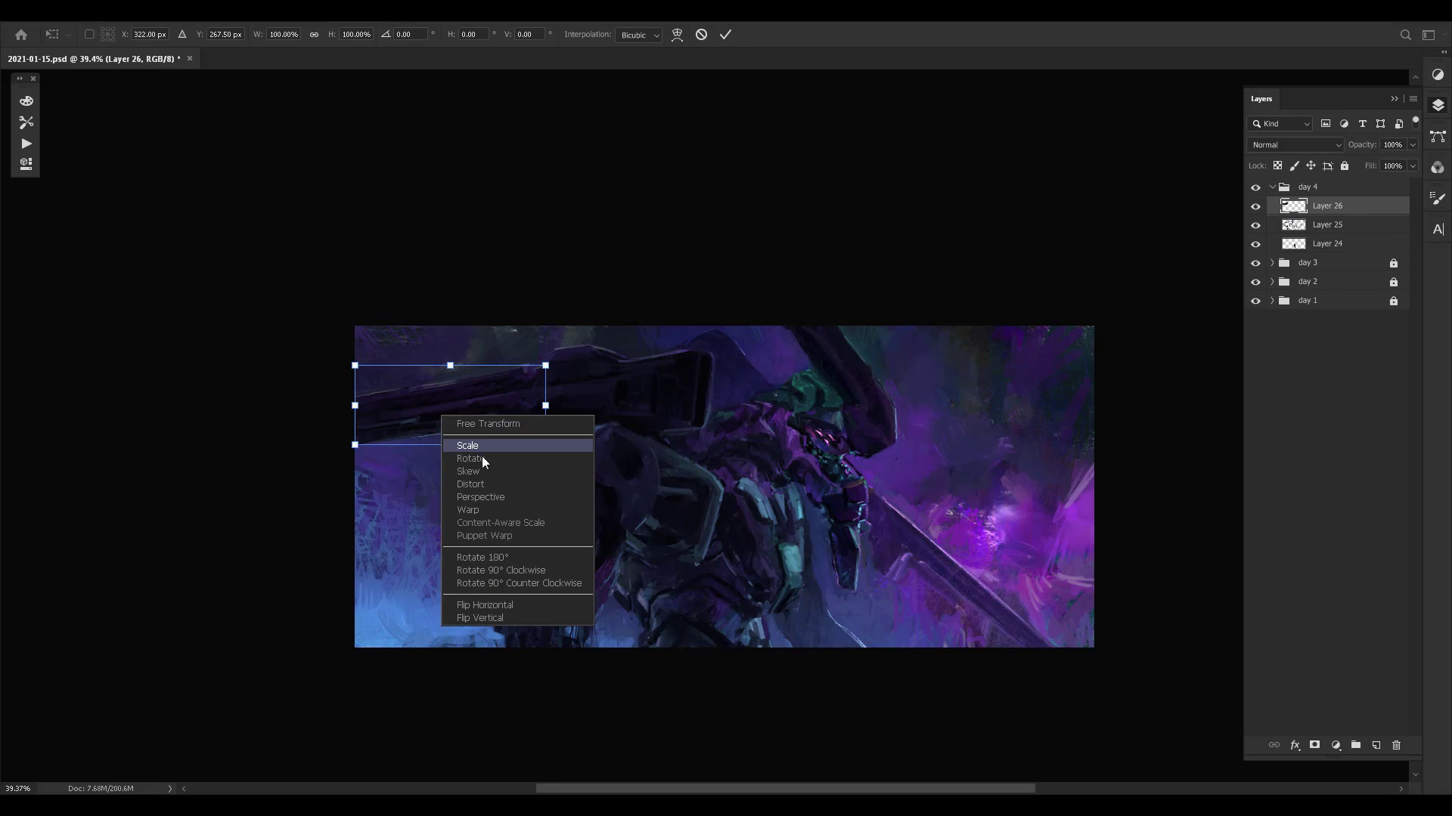
left_click(478, 487)
left_click_drag(355, 406, 355, 401)
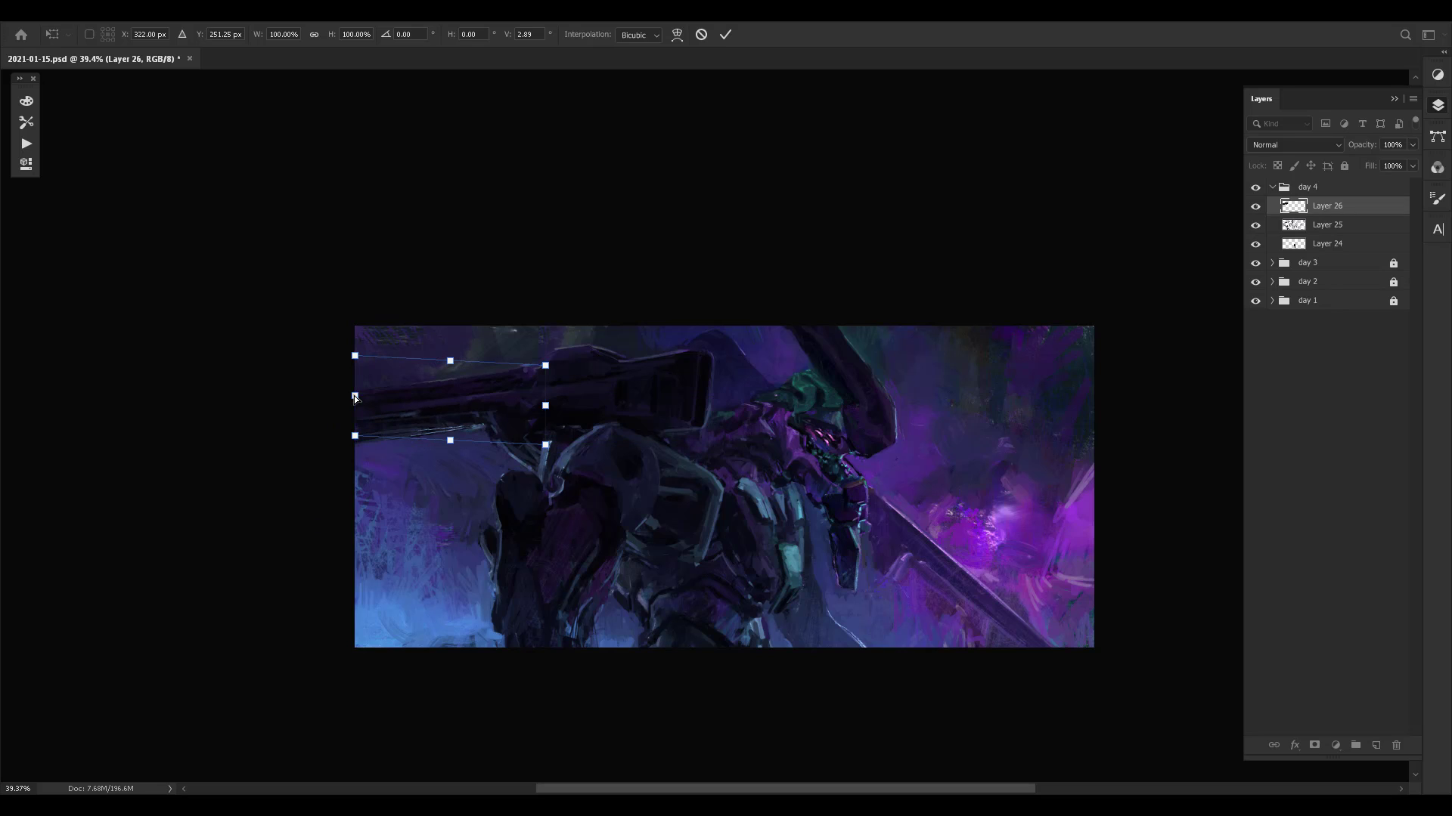
key("Return")
- Select the background strip below the raised barrel and choose the enlarged Sampled Brush 2 572
key("l")
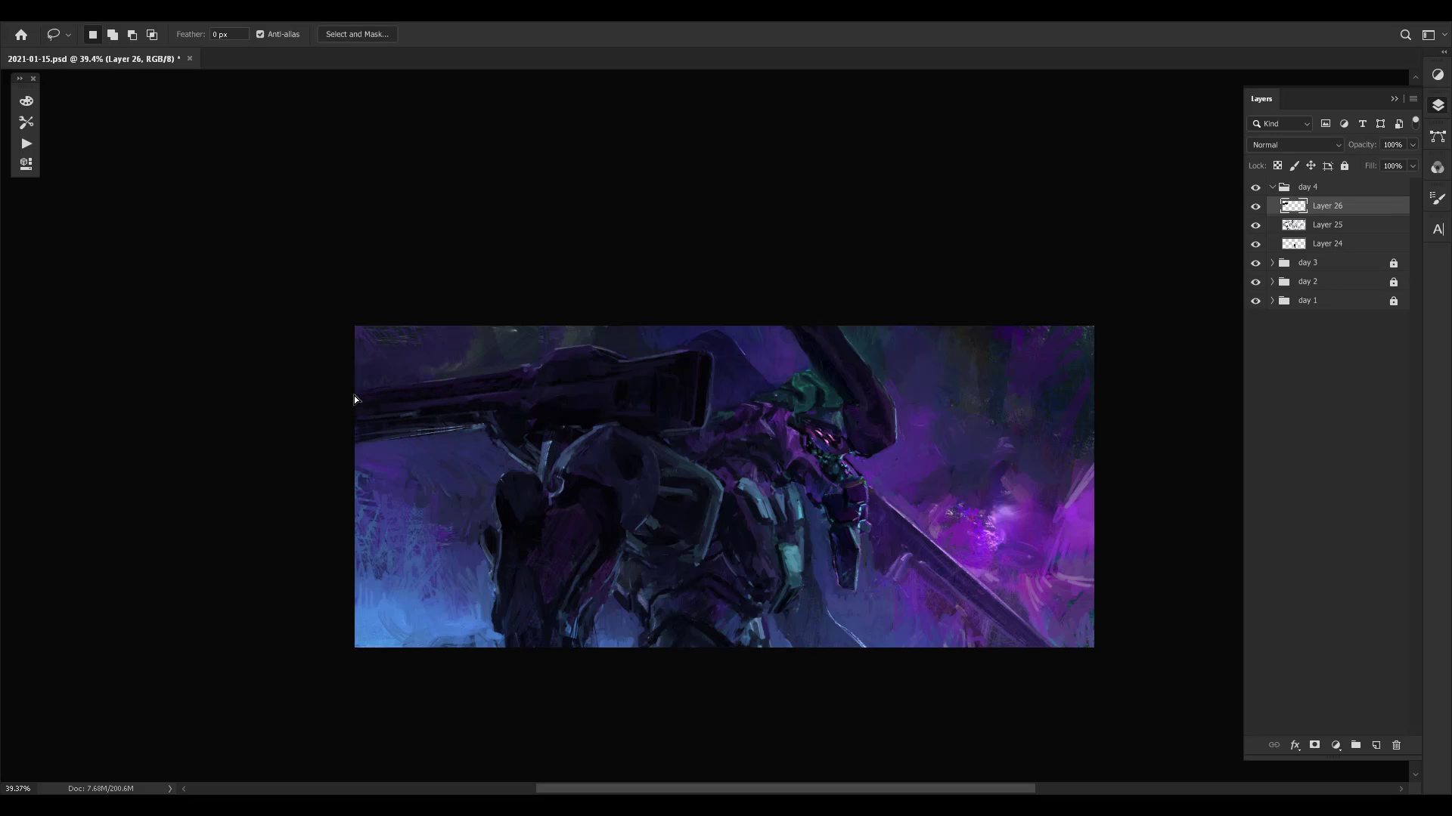
key("b")
key("l")
mouse_move(484, 427)
left_mouse_down()
mouse_move(325, 448)
mouse_move(397, 466)
mouse_move(484, 446)
left_mouse_up()
key("b")
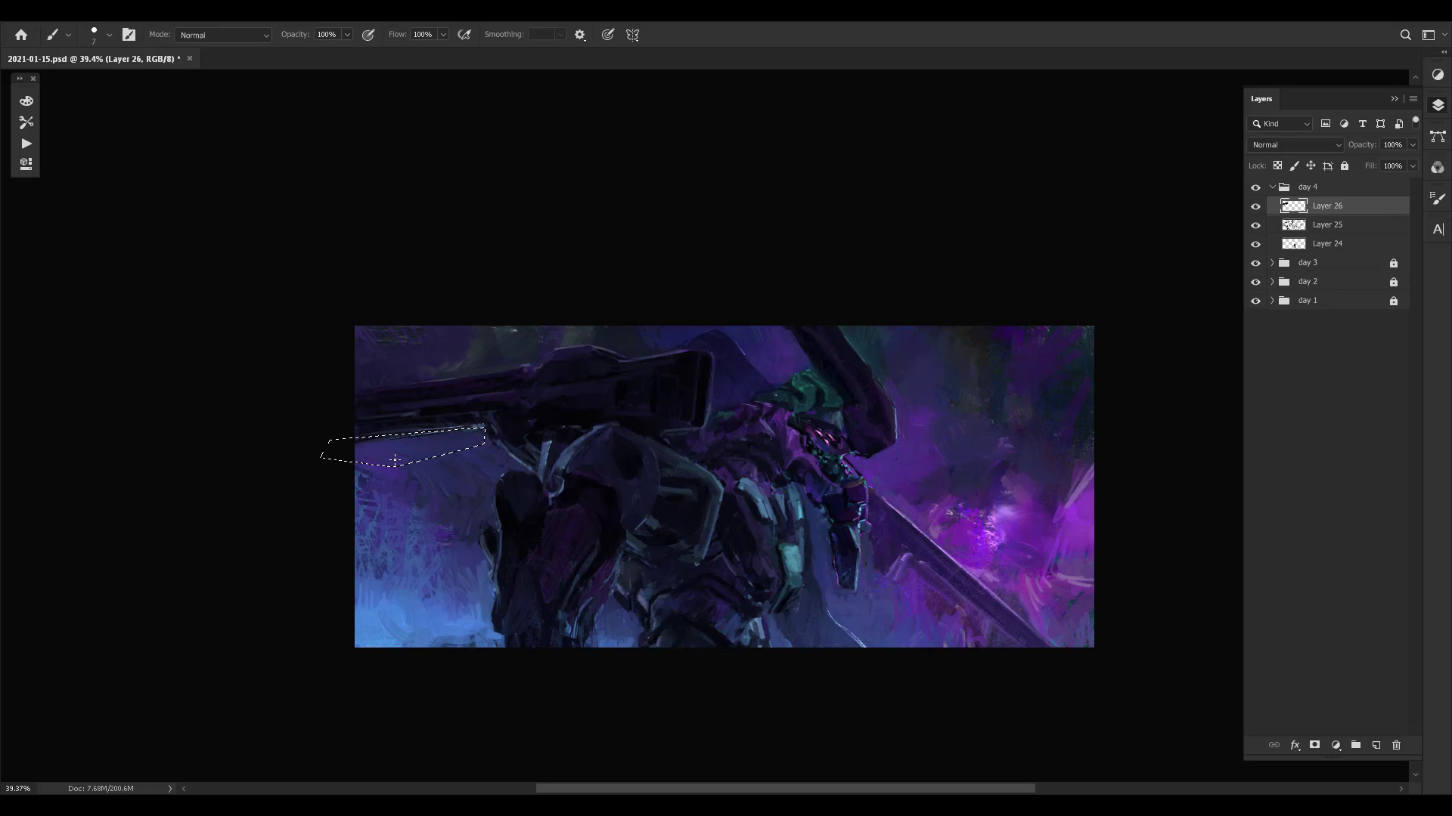
right_click(424, 429)
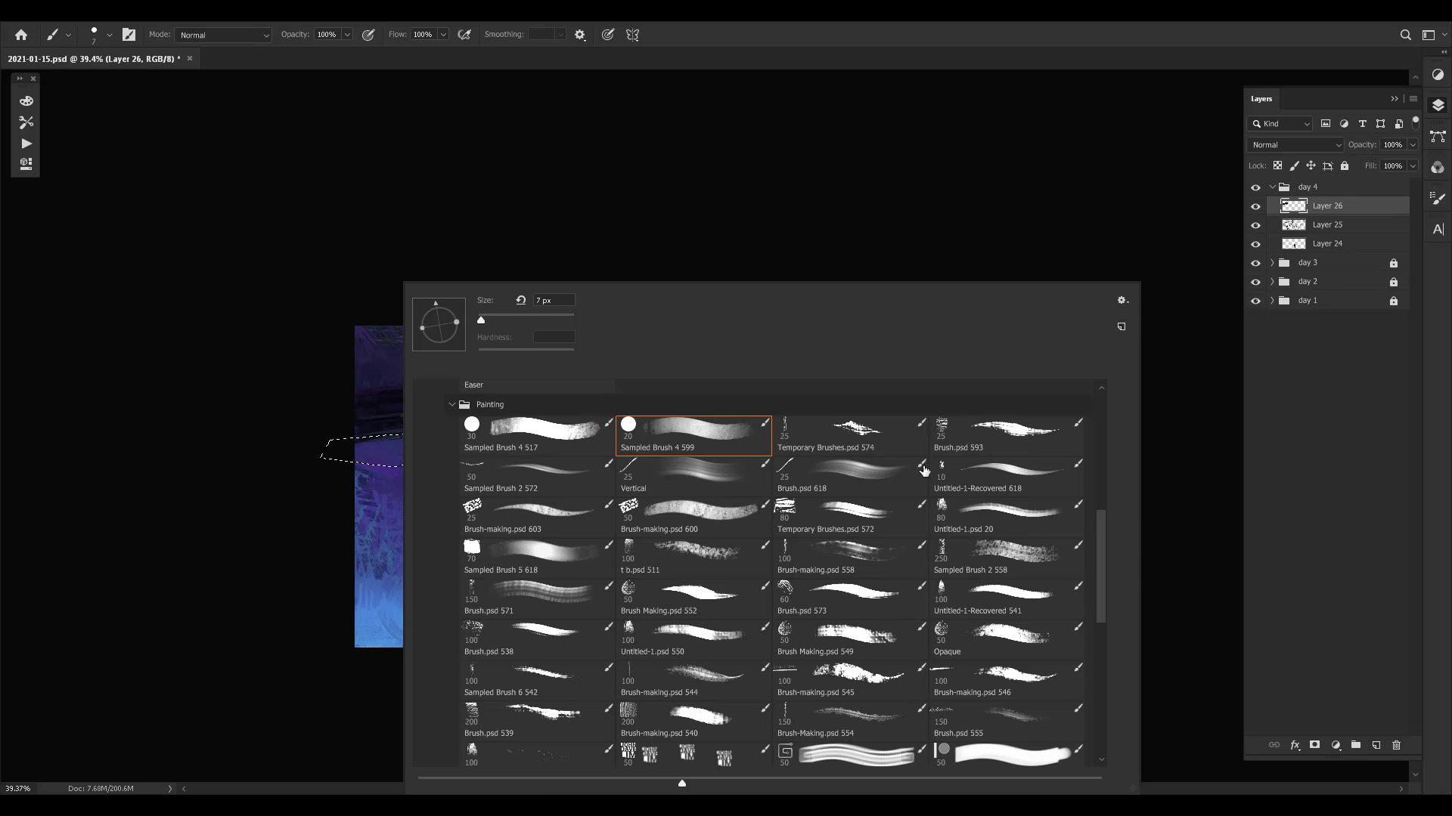
double_click(555, 470)
key("bracketright")
key("bracketright")
key("bracketright")
key("bracketright")
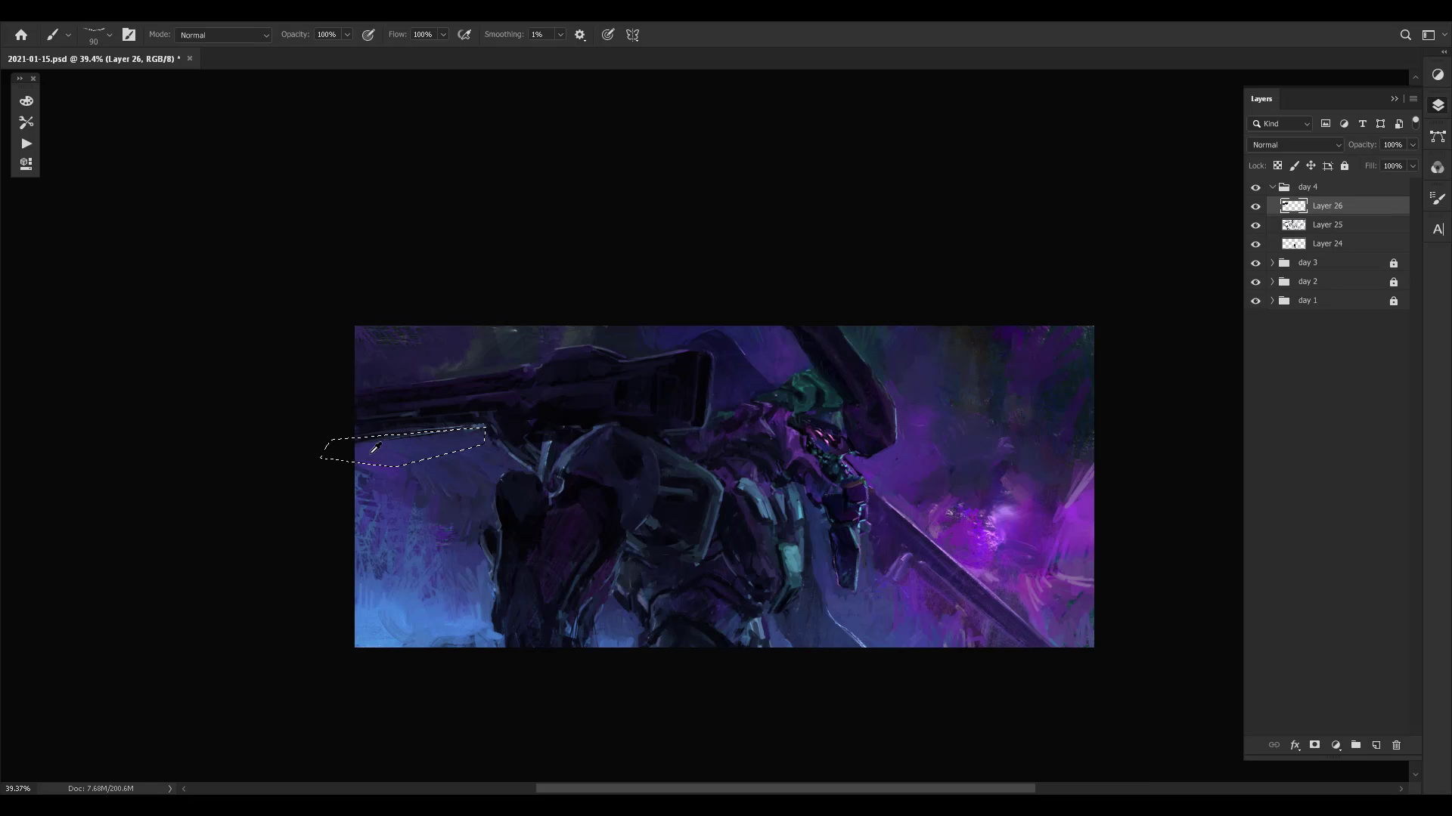
- Paint sampled background blue over the old barrel edge within the selection using a 50 px brush, and deselect
left_click_drag(412, 440, 372, 444)
key("bracketleft")
key("bracketleft")
key("bracketleft")
key("bracketleft")
mouse_move(445, 433)
left_mouse_down()
mouse_move(438, 453)
mouse_move(365, 366)
mouse_move(421, 350)
mouse_move(446, 372)
left_mouse_up()
key("ctrl+z")
key("ctrl+z")
left_click(400, 445, "alt")
key("l")
key("ctrl+d")
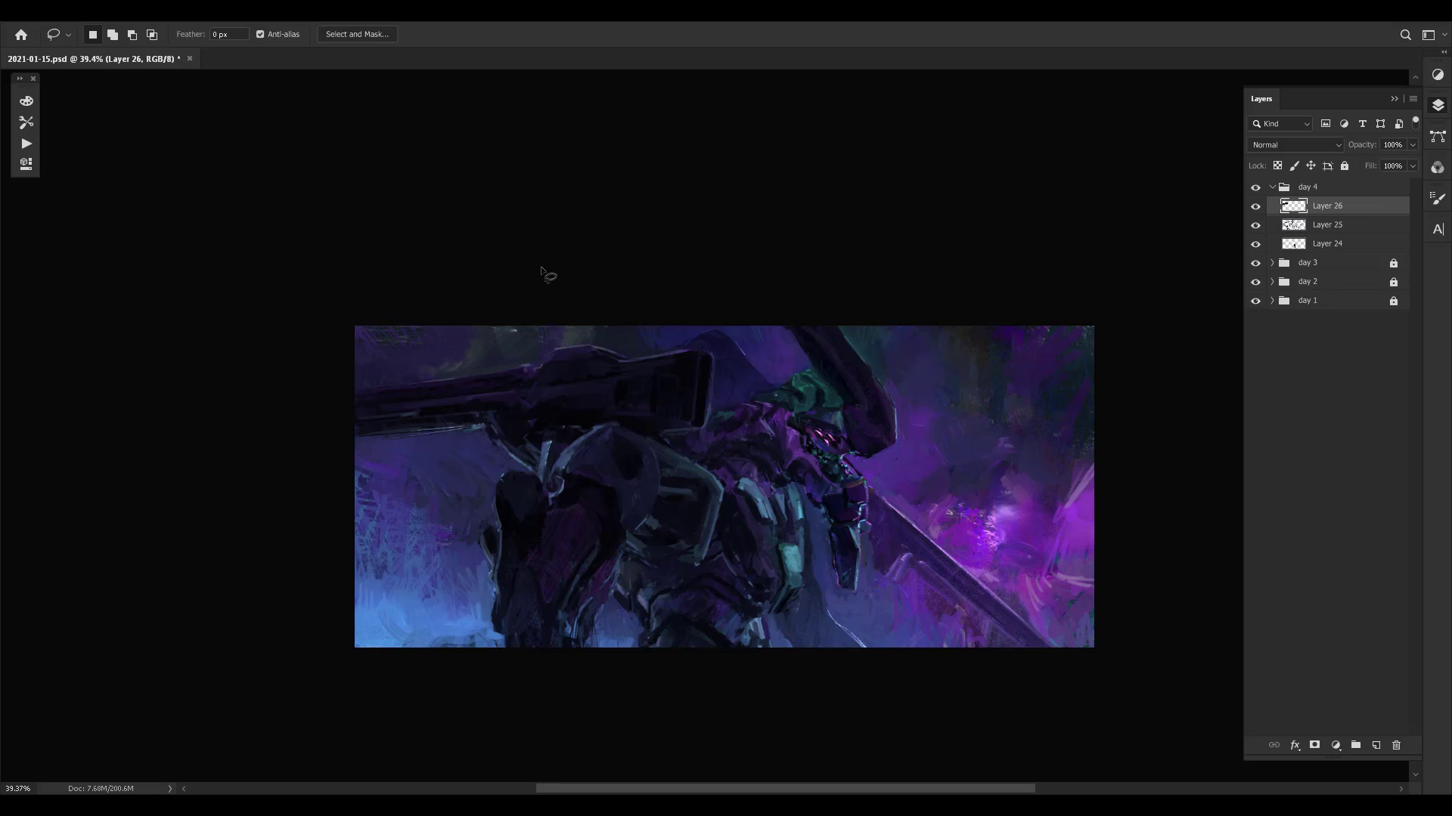
- Flip the canvas back and compare the painting with and without Layer 26
key("ctrl+comma")
key("ctrl+comma")
key("ctrl+shift+h")
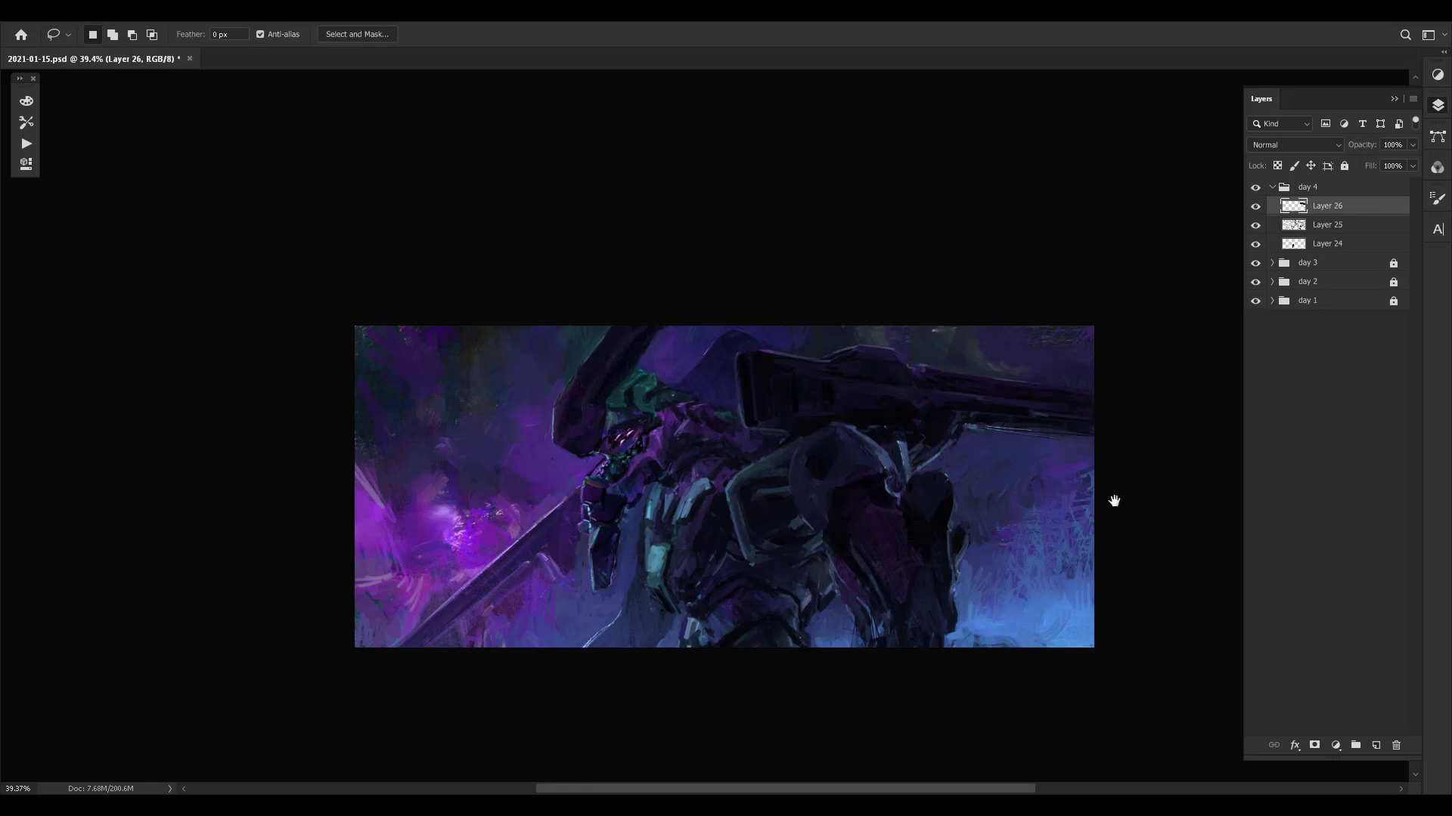
left_click_drag(1115, 502, 966, 480)
key("ctrl+comma")
key("ctrl+comma")
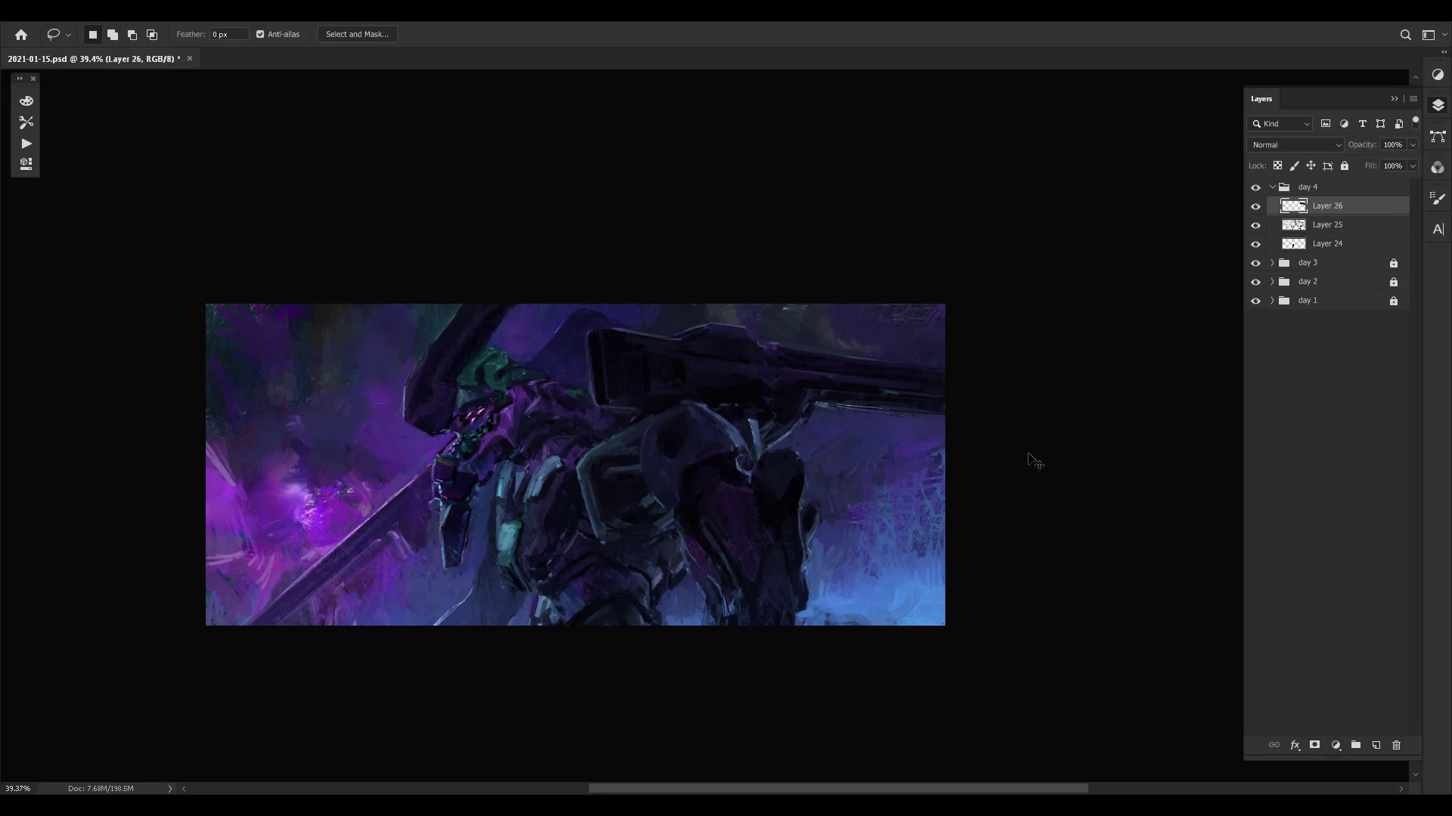
- Touch up the joint beneath the cannon barrel with colours sampled from the surrounding blue and dark areas
key("b")
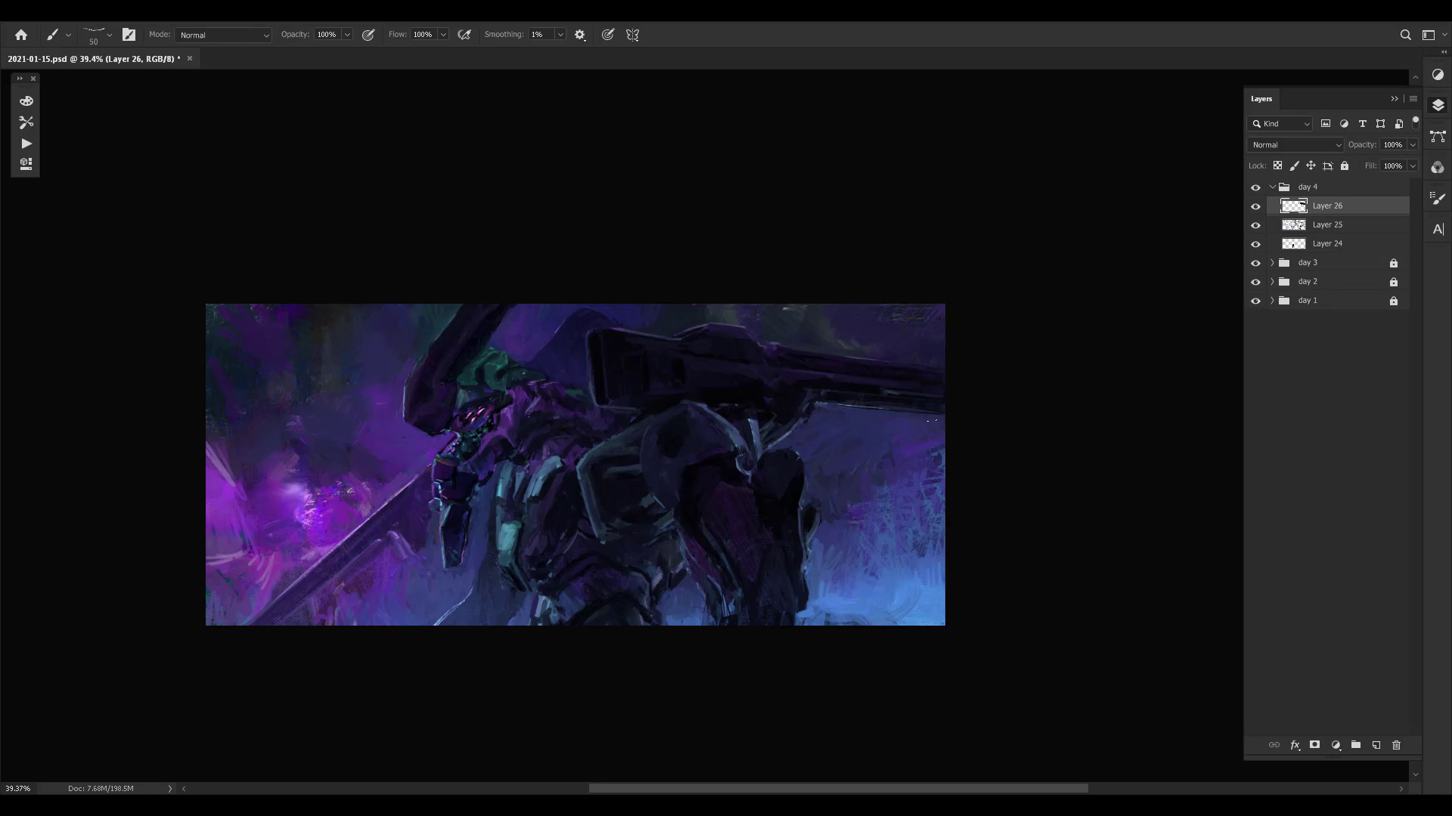
left_click(824, 404, "alt")
left_click_drag(863, 401, 819, 402)
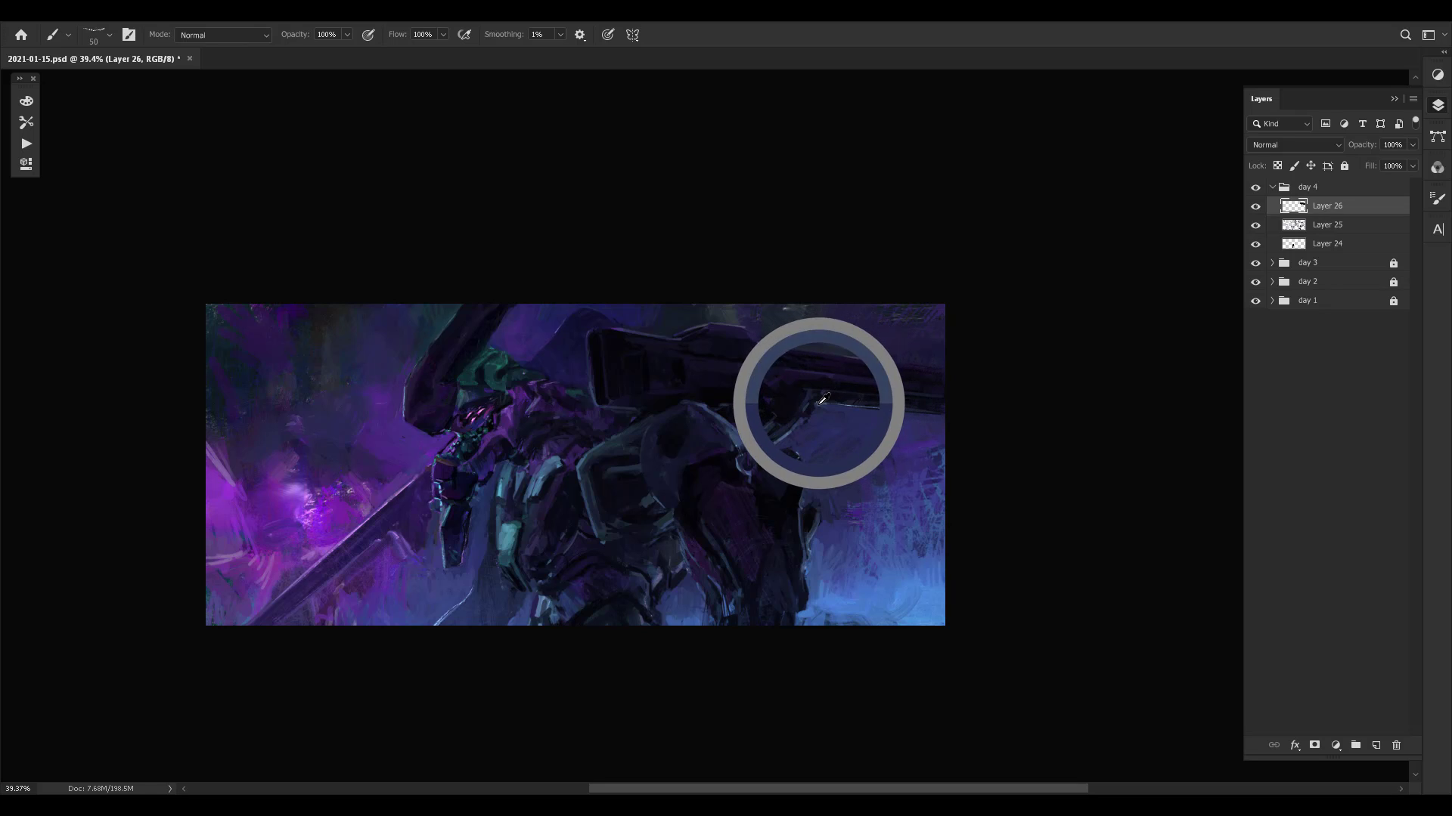
left_click(797, 423, "alt")
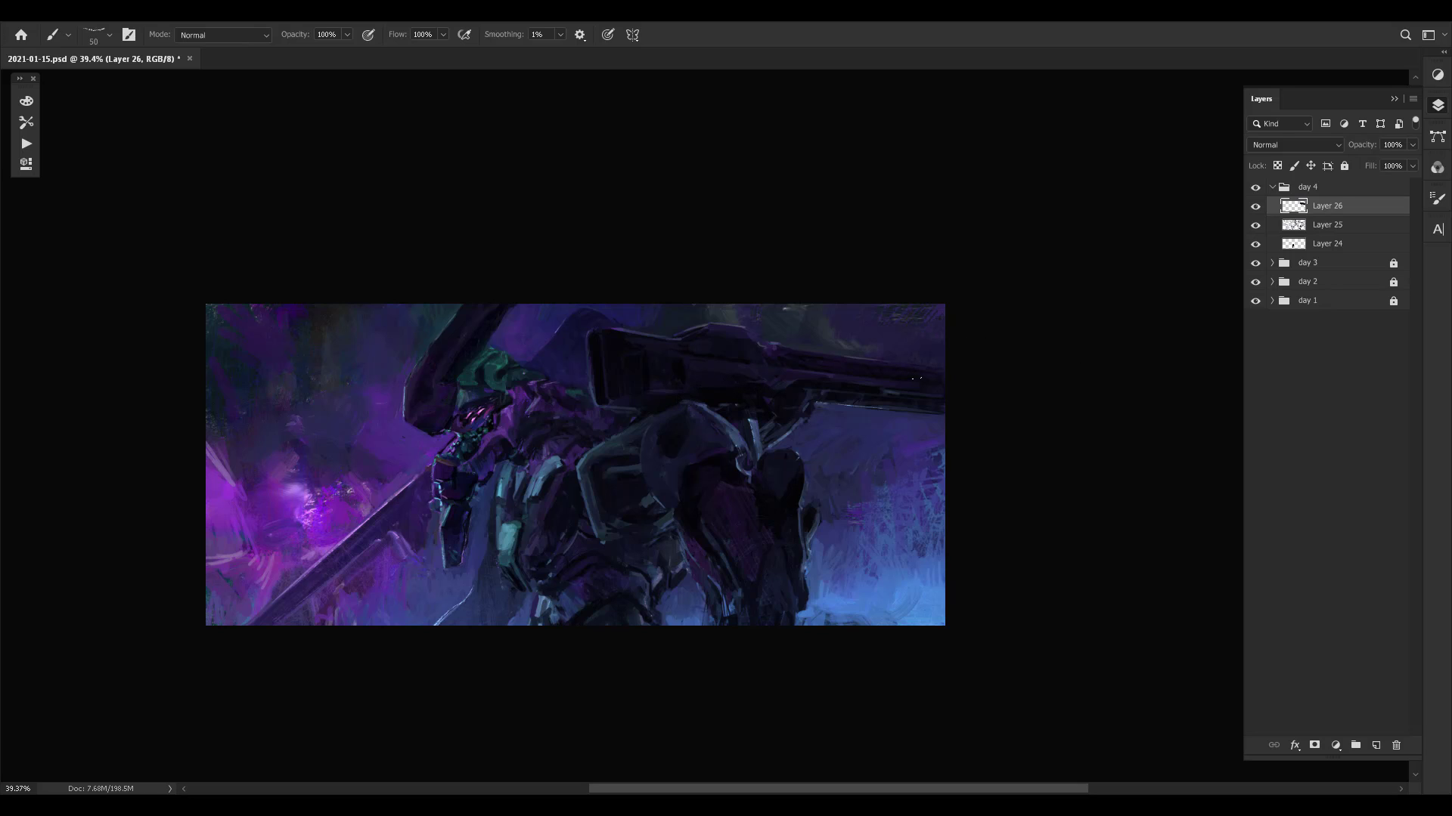
- Rework the shoulder plate's inner panel with small strokes of sampled dark teal
left_click(635, 403)
left_click(651, 500)
left_click(641, 493)
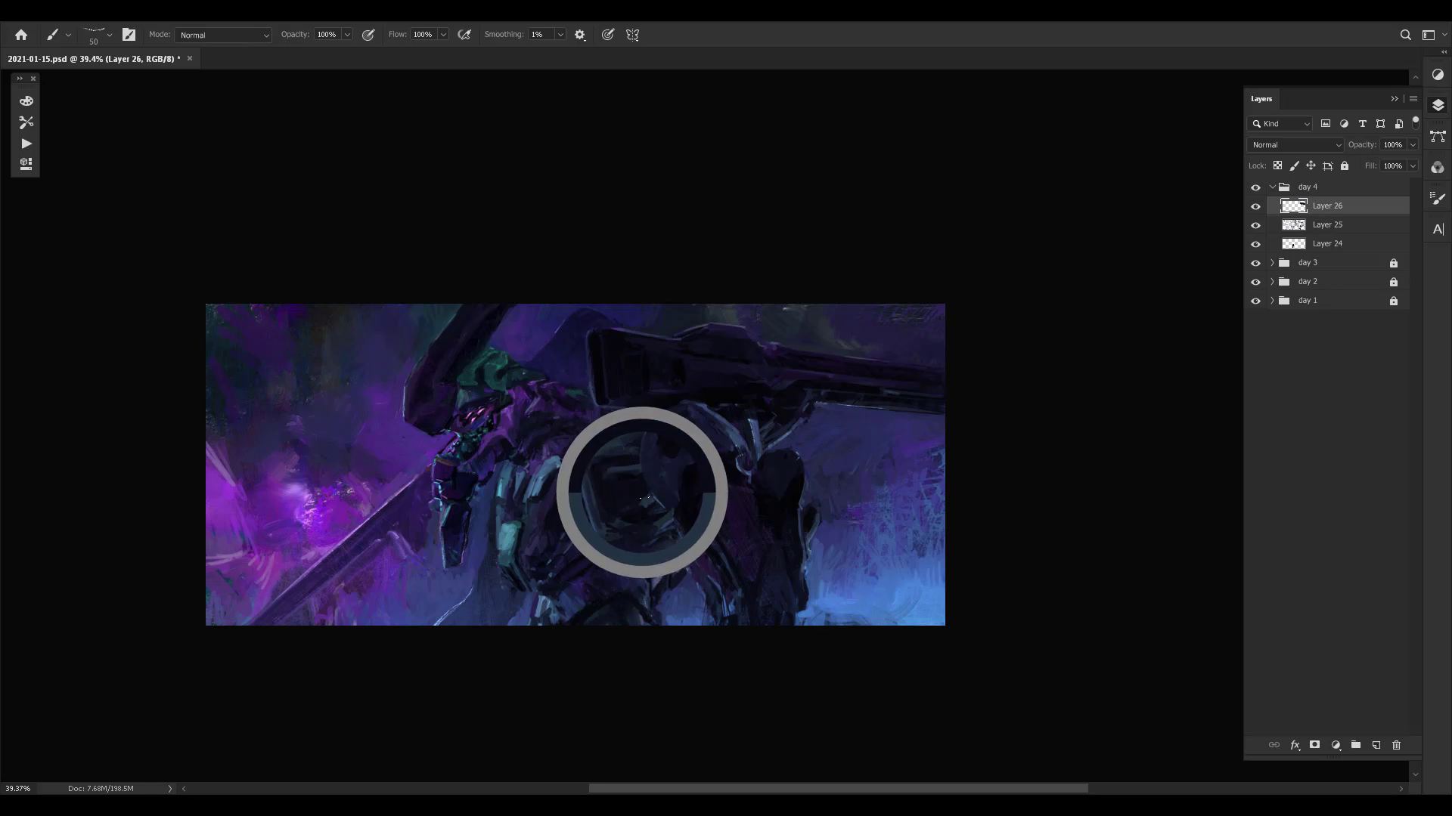
left_click(635, 511)
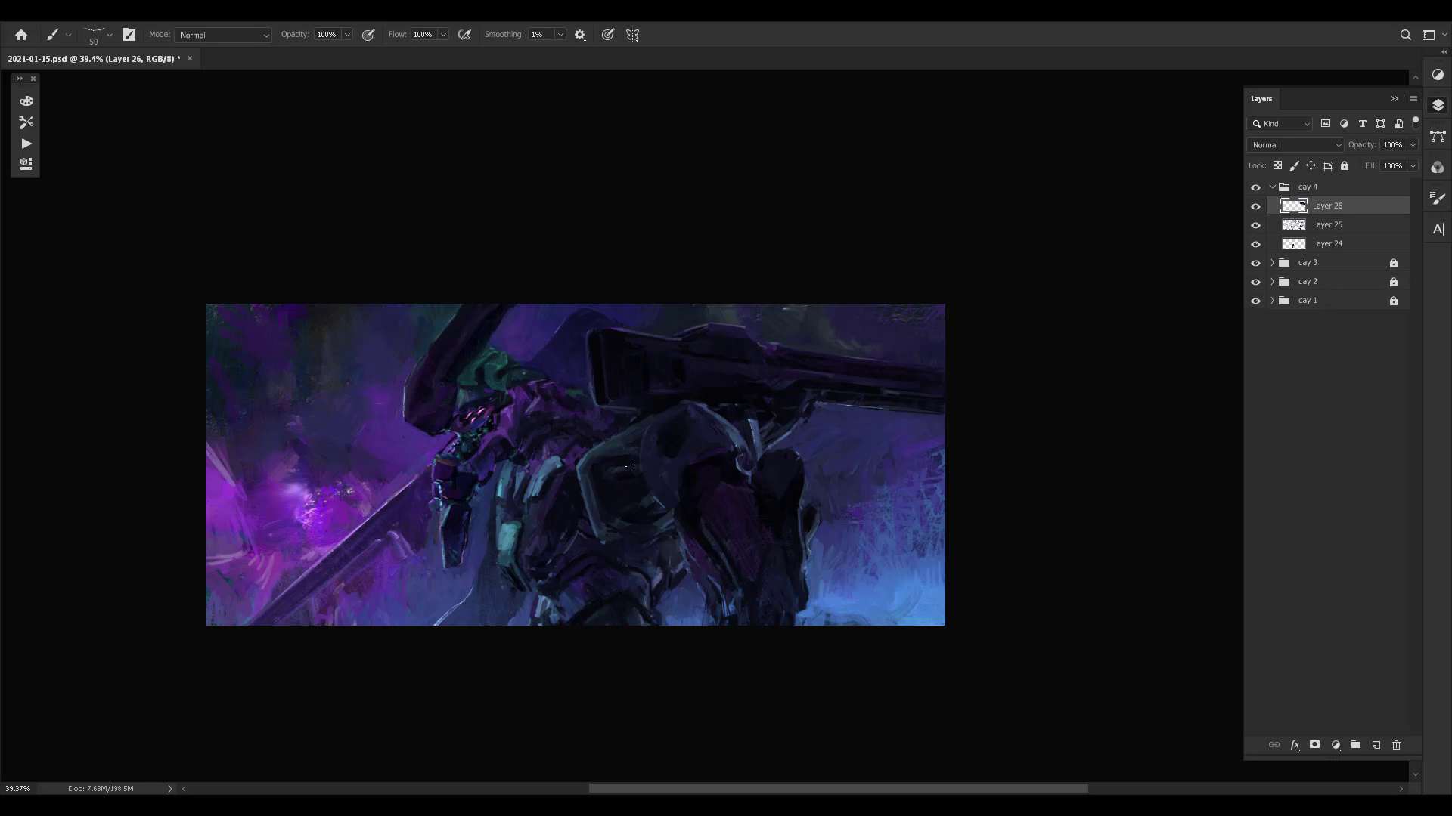
left_click(628, 465)
- Refine the shoulder plate's upper edge and the area just beneath the cannon housing with sampled tones
left_click(657, 427)
left_click(656, 426)
left_click(653, 432)
left_click(634, 412)
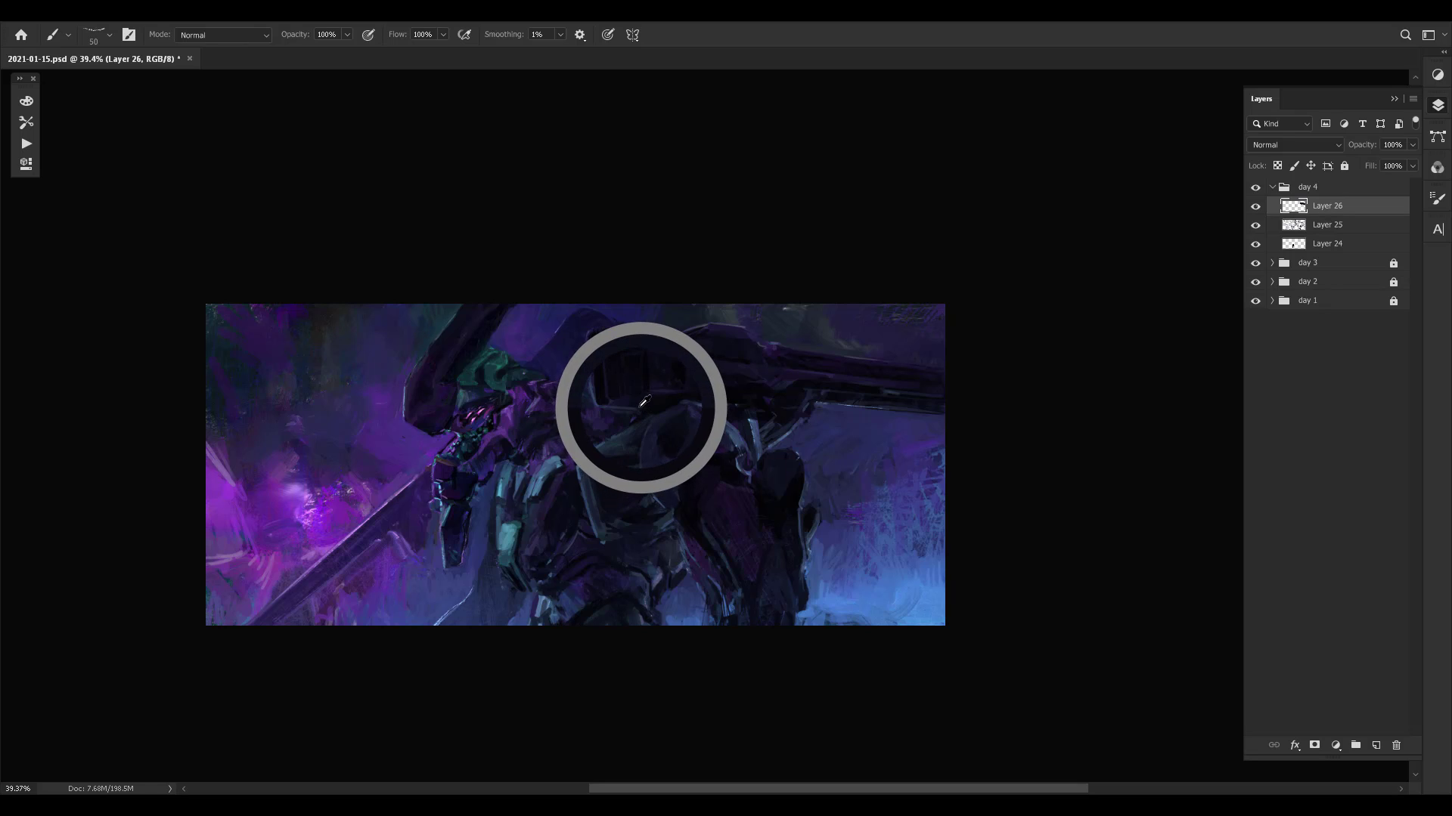
left_click(577, 378)
- Blend the torso area between the cannon housing, neck and shoulder plate with sampled colours and light brush strokes
key("[")
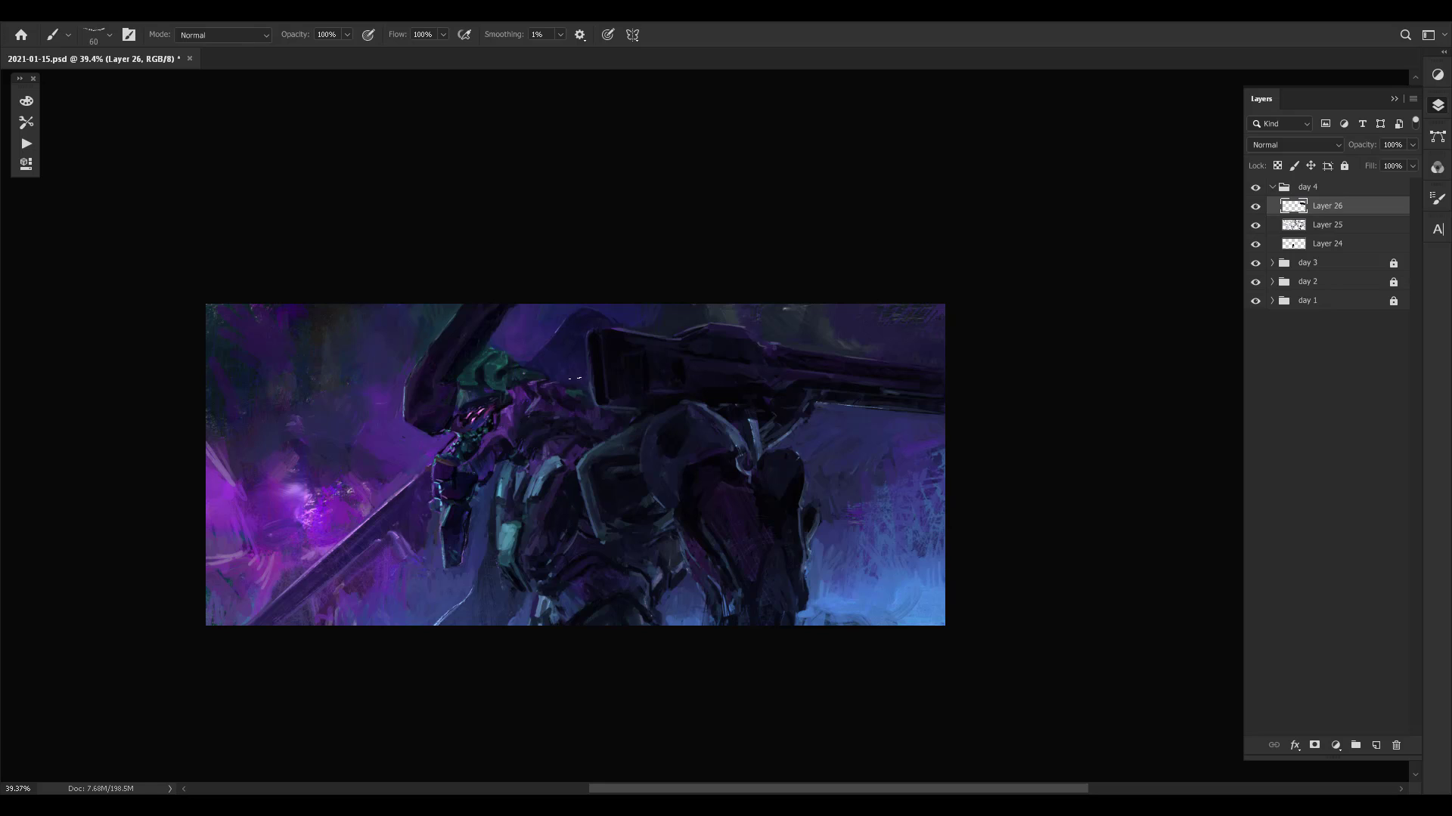
left_click(571, 375)
left_click(578, 372)
left_click(573, 376)
left_click(595, 429)
left_click(605, 430)
left_click(594, 419)
left_click(843, 532, "alt")
left_click(577, 445, "alt")
left_click(578, 438, "alt")
- Flip the canvas horizontally and check Layer 26's changes by hiding and showing the layer
key("ctrl+shift+h")
left_click_drag(735, 368, 741, 357)
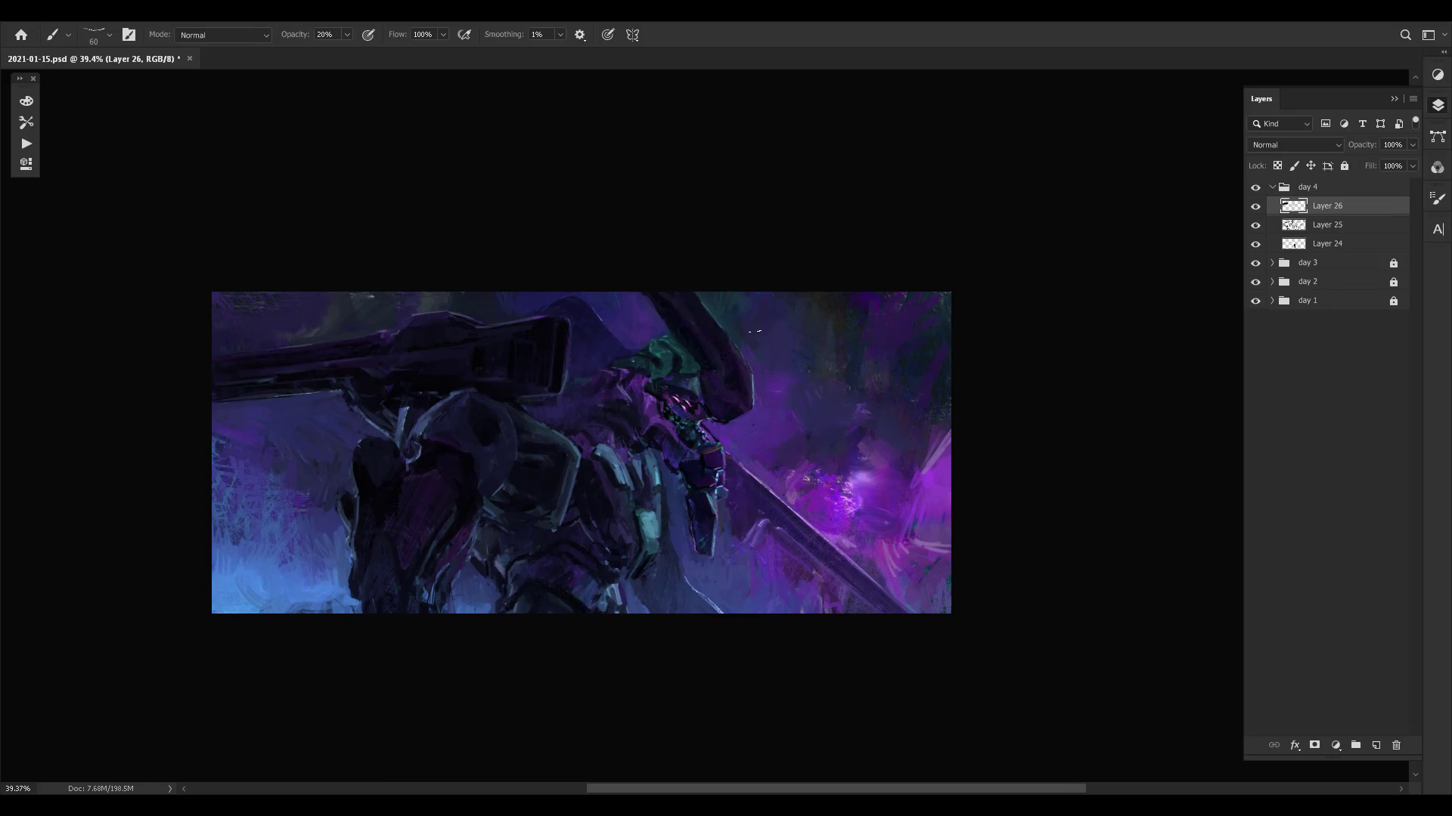
key("ctrl+comma")
key("ctrl+comma")
left_click_drag(864, 325, 860, 326)
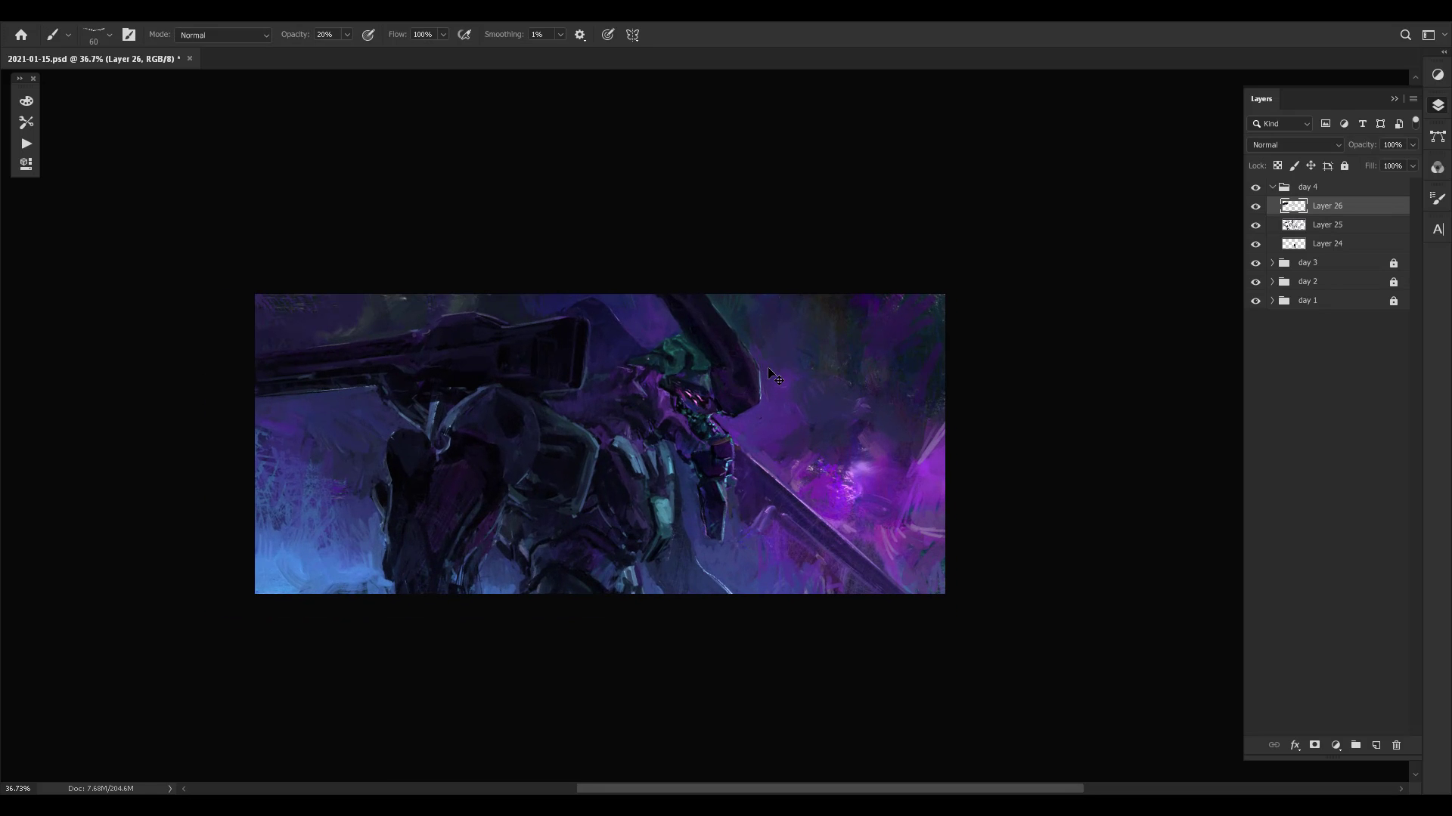
- Switch to the Eraser and give it the soft airbrush preset at 100 px
key("e")
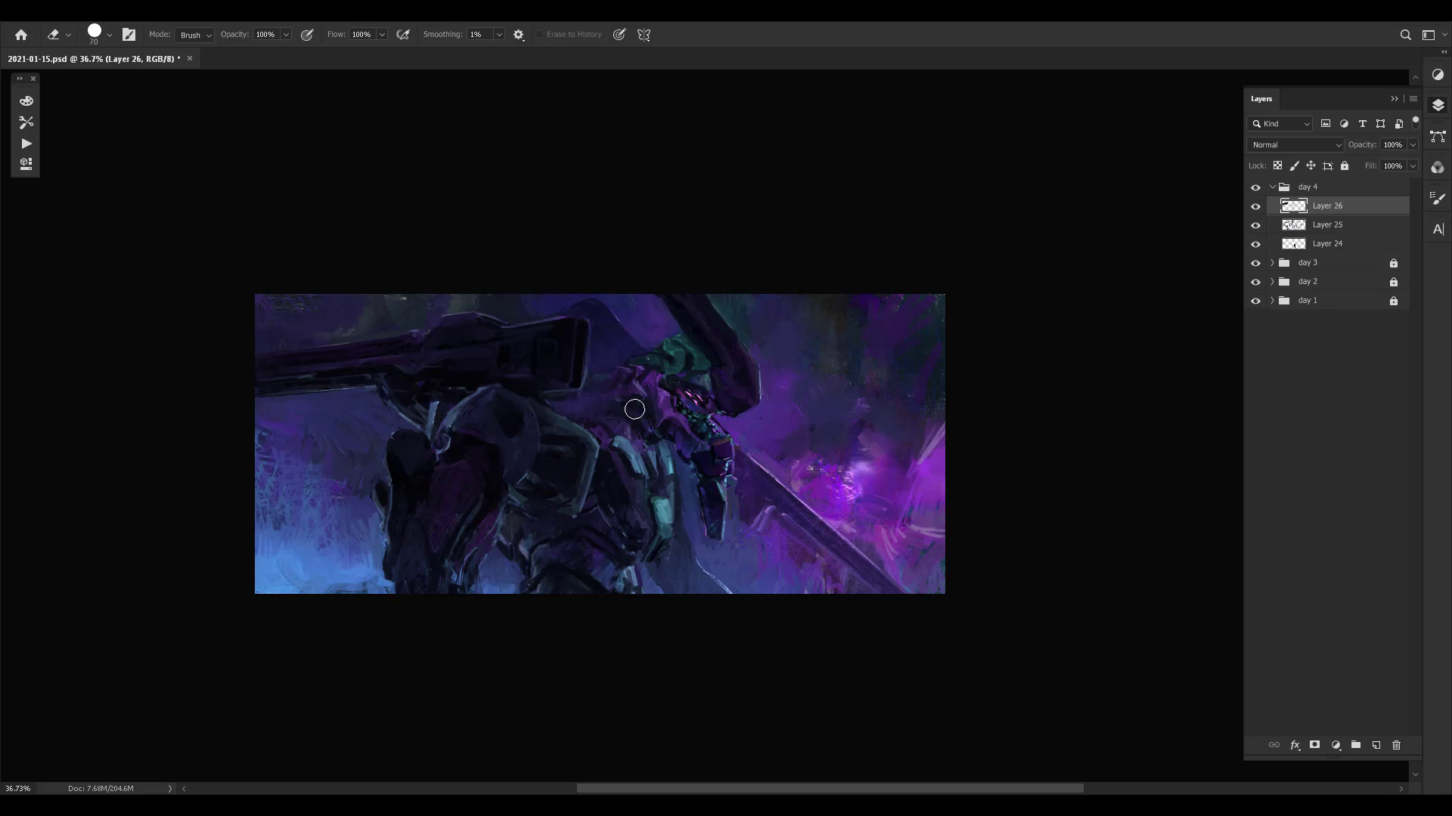
right_click(631, 384)
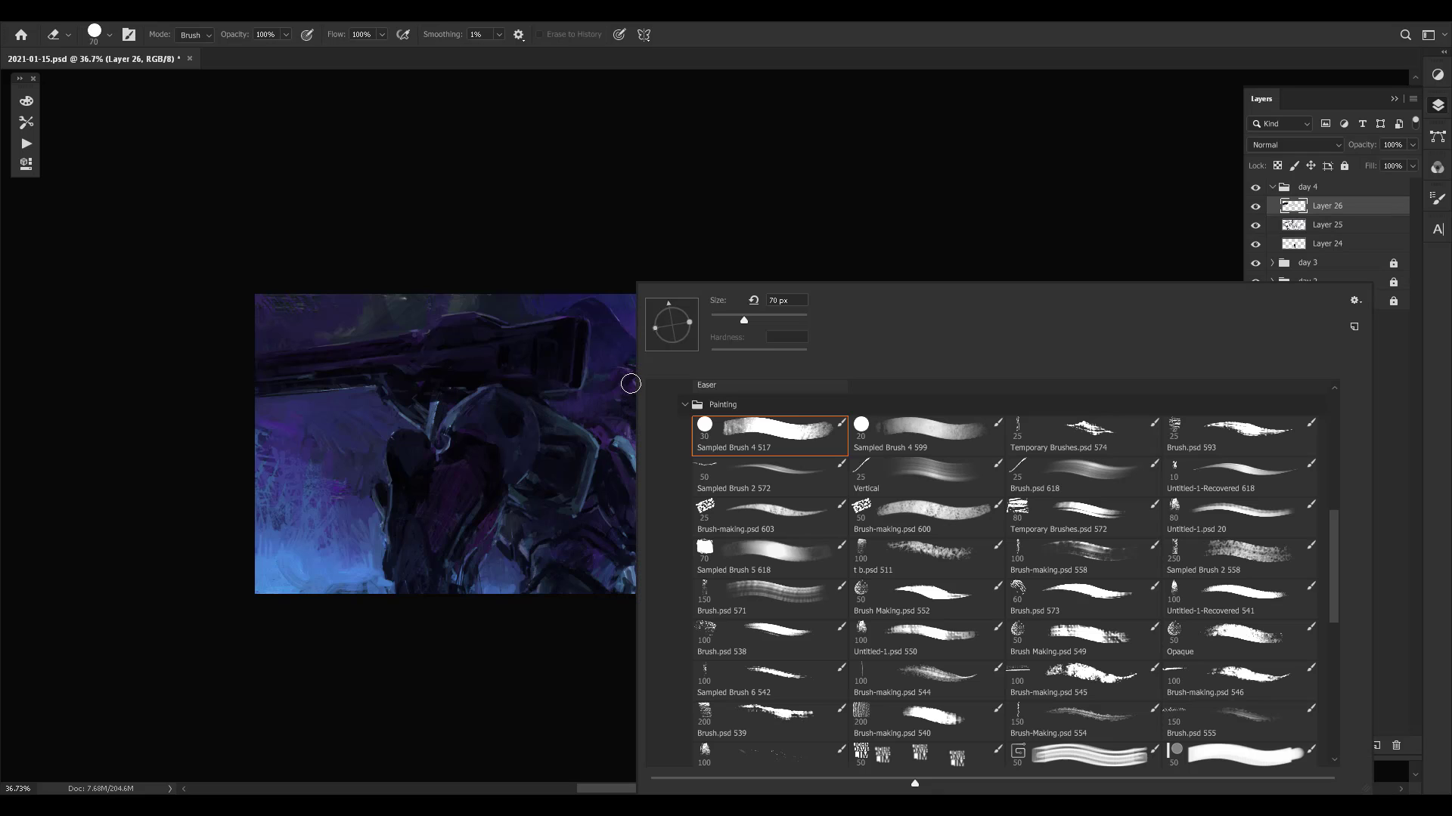
left_click(1332, 456)
left_click_drag(1335, 452, 1336, 501)
left_click(1089, 446)
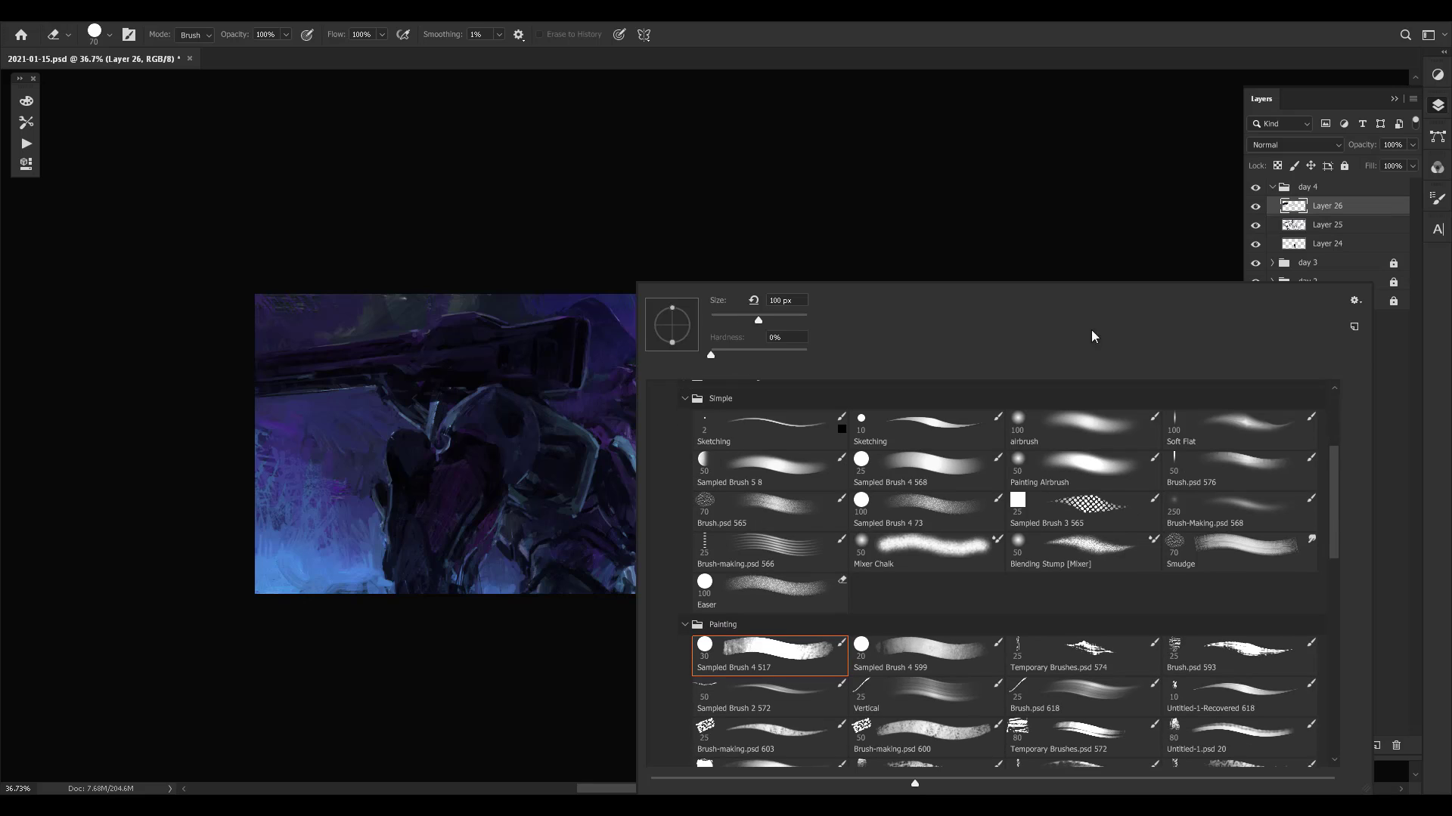
left_click(1032, 239)
- Fade Layer 26's paint on the torso beside the cannon housing with the enlarged eraser at 20% opacity
key("bracketright")
key("bracketright")
key("bracketright")
key("bracketright")
key("bracketright")
key("2")
mouse_move(641, 386)
left_mouse_down()
mouse_move(609, 379)
mouse_move(590, 408)
mouse_move(575, 401)
mouse_move(615, 435)
mouse_move(587, 399)
left_mouse_up()
- Compare the painting with and without Layer 26 and save the document
key("ctrl+comma")
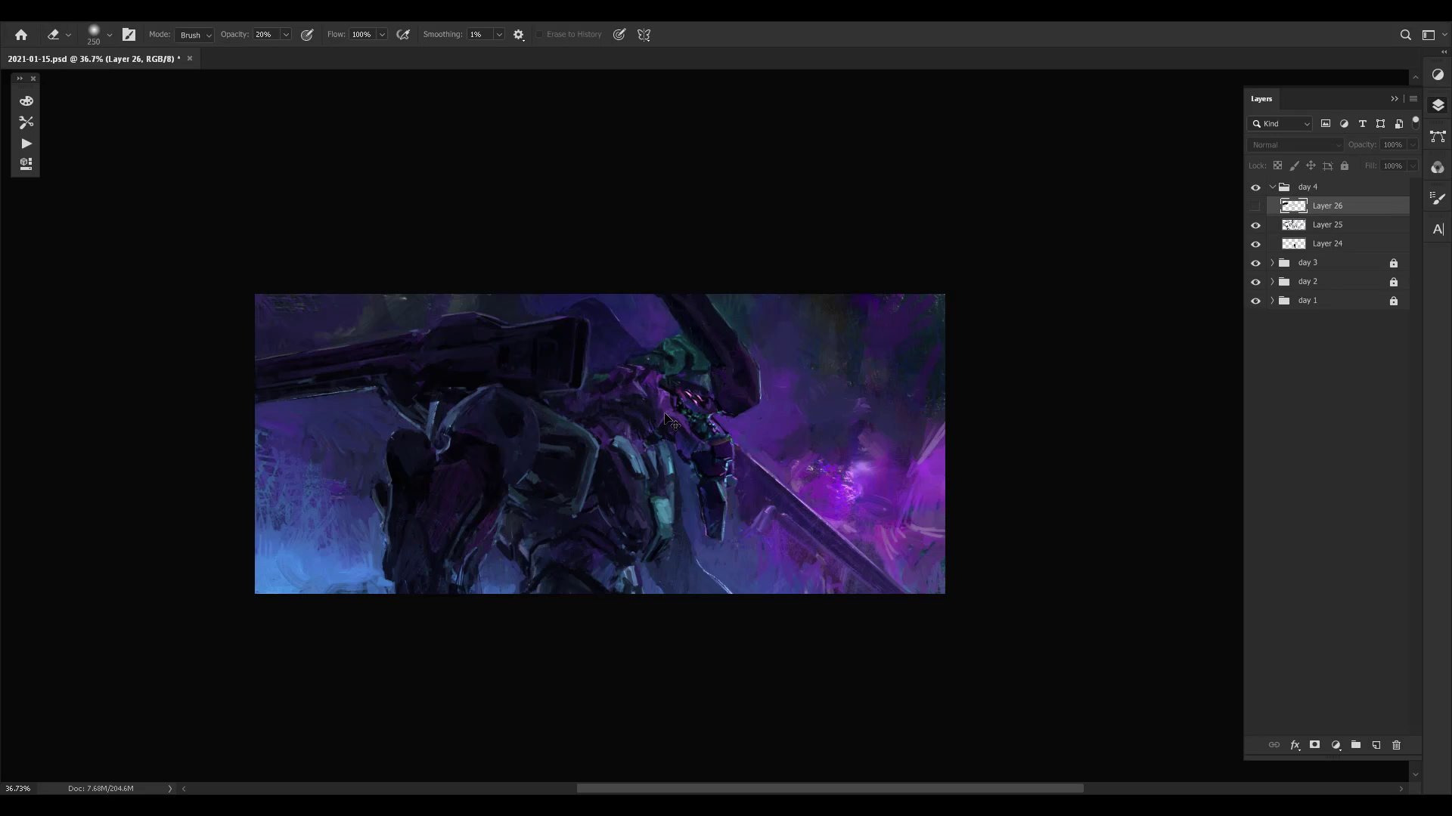
key("ctrl+comma")
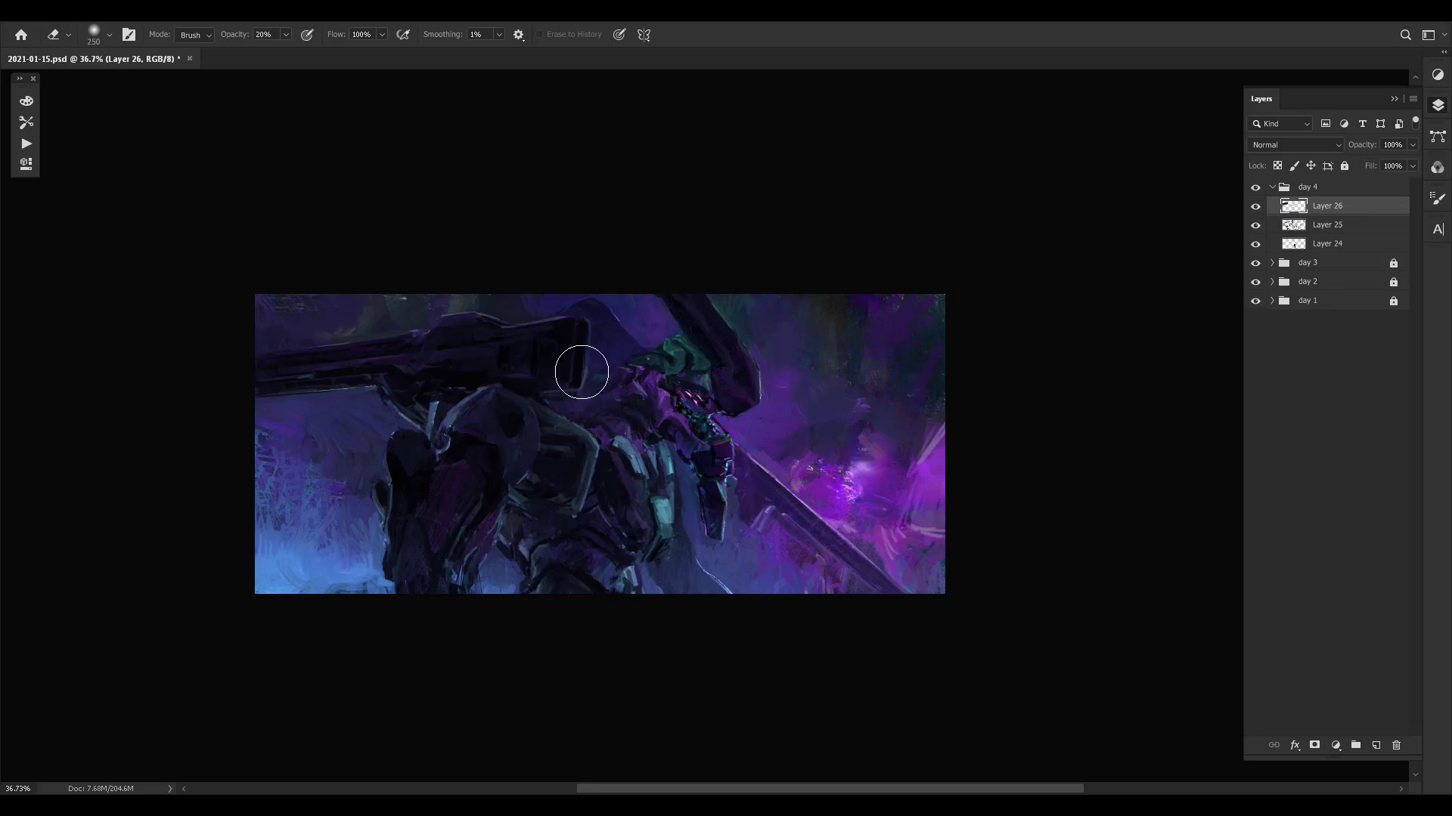
key("ctrl+comma")
key("ctrl+comma")
key("ctrl+s")
scroll(873, 443, "down", 2)
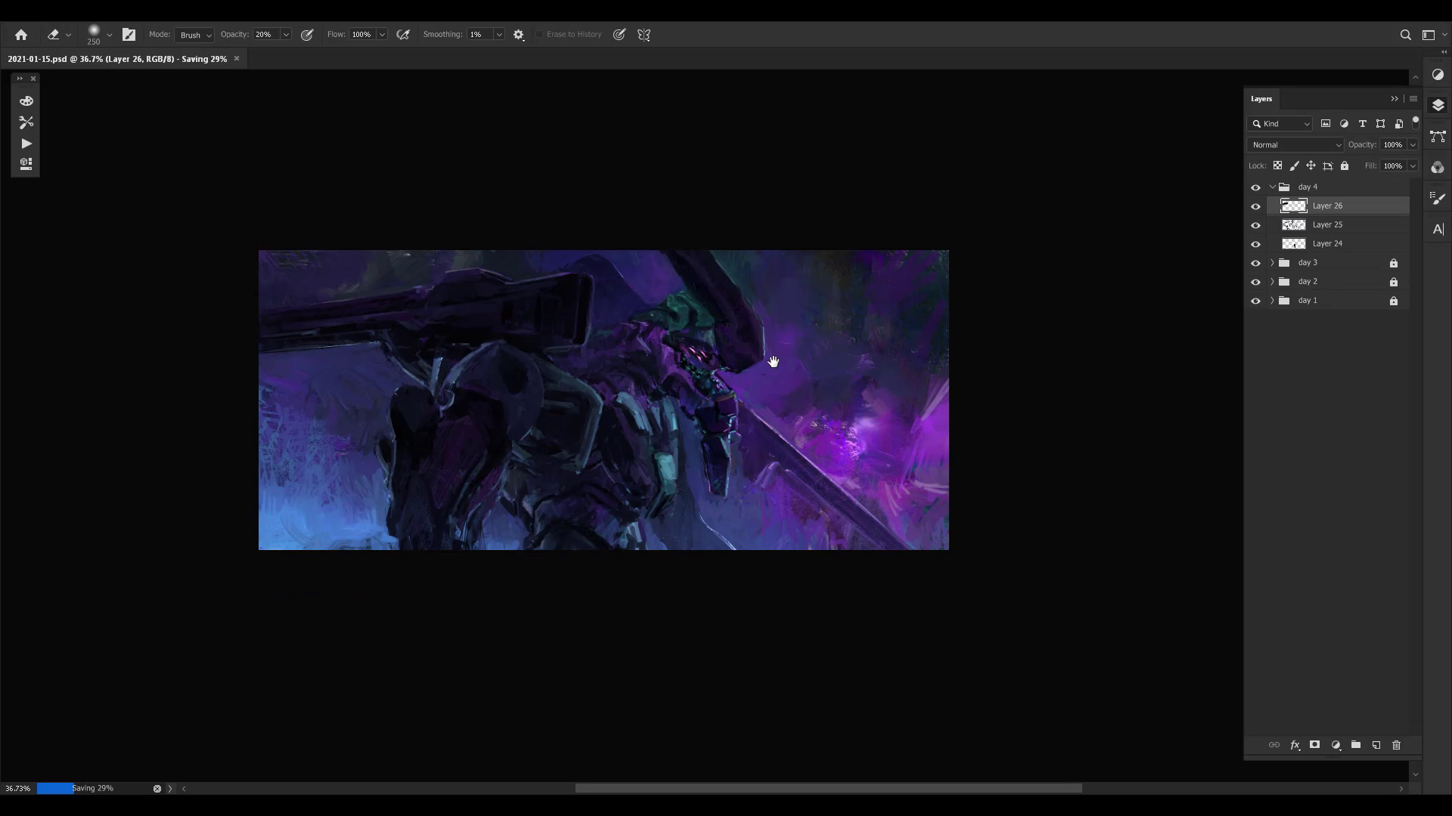
left_click_drag(822, 464, 794, 486)
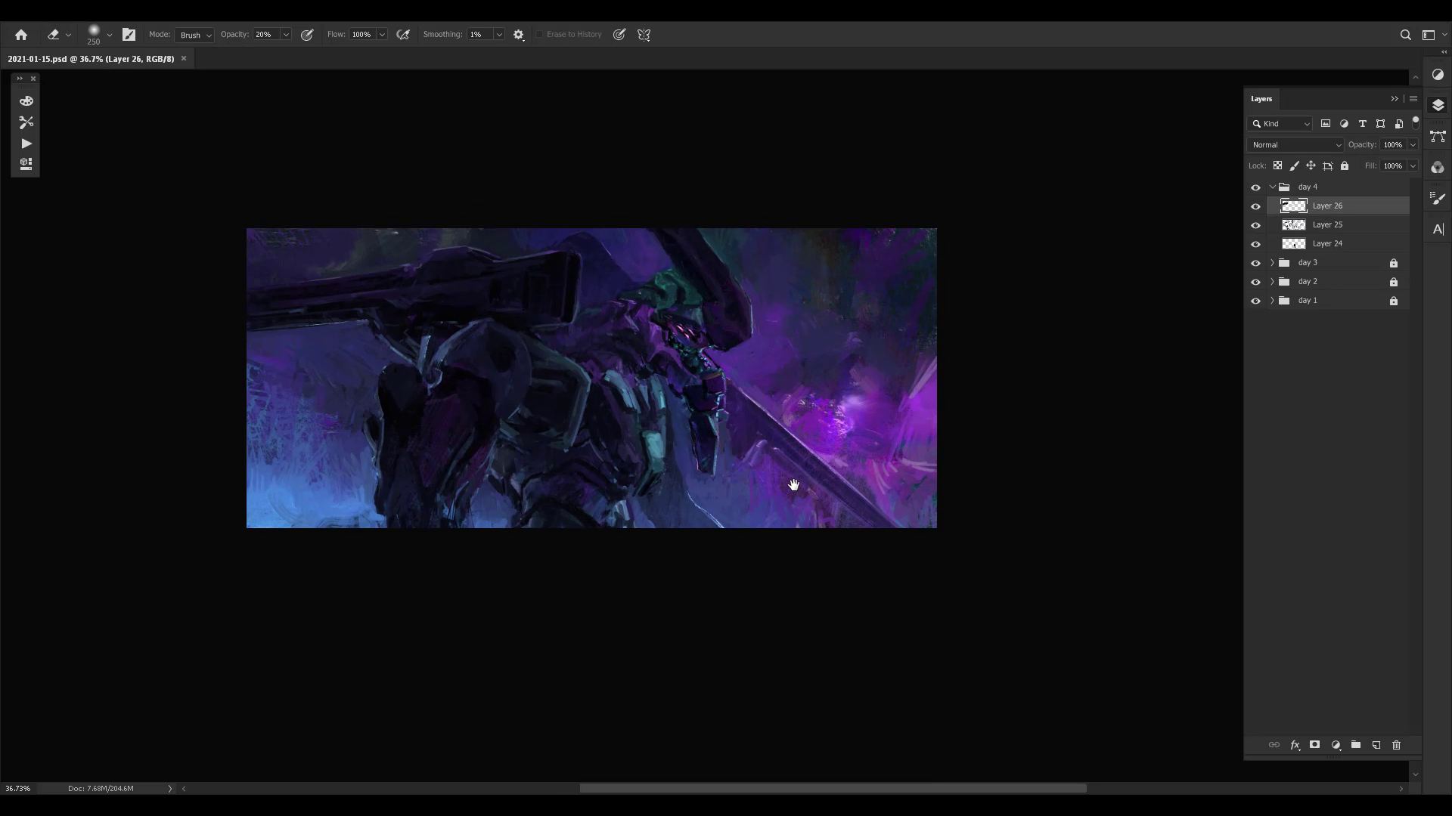
key("ctrl+comma")
key("ctrl+comma")
key("ctrl+s")
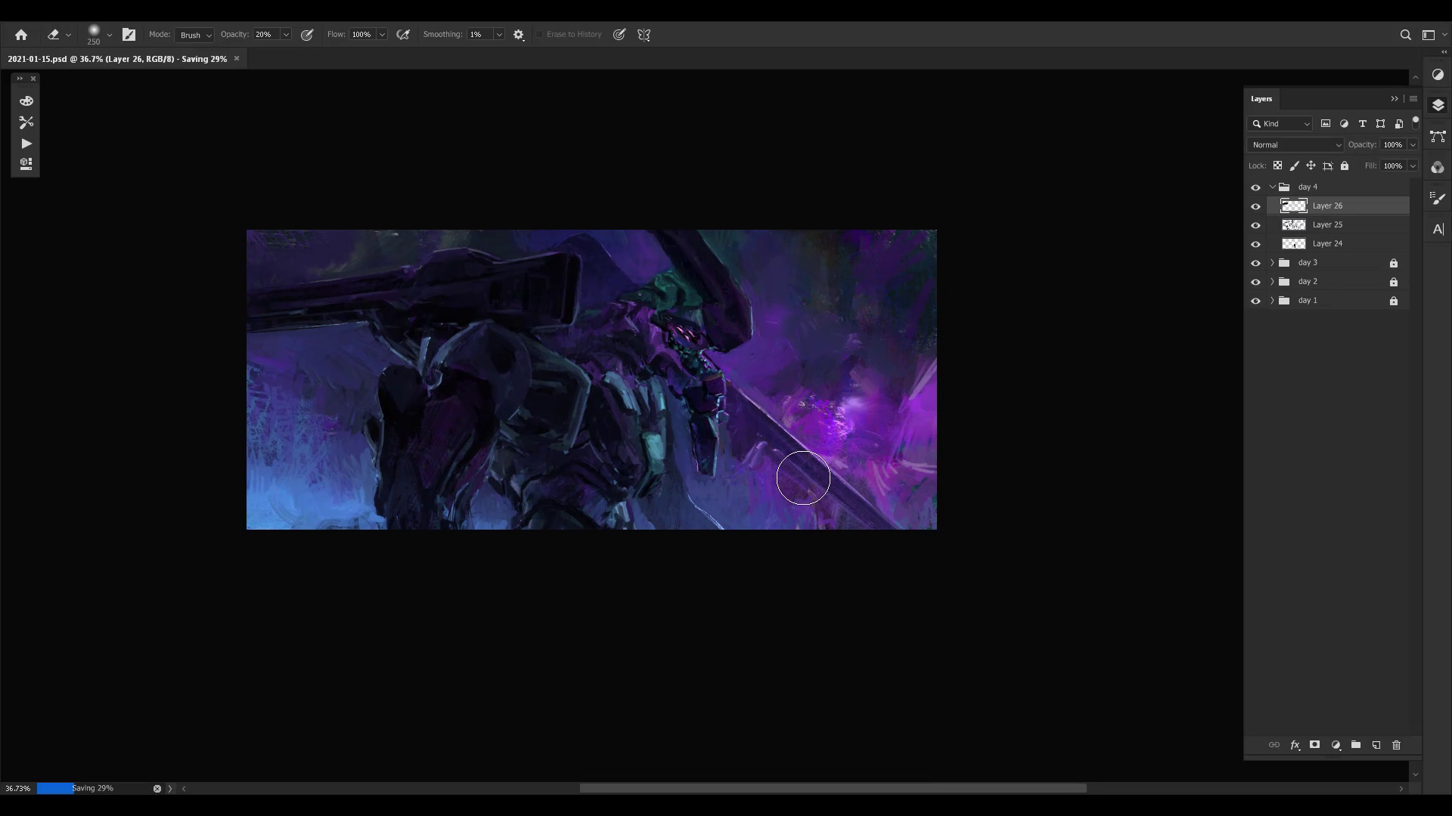
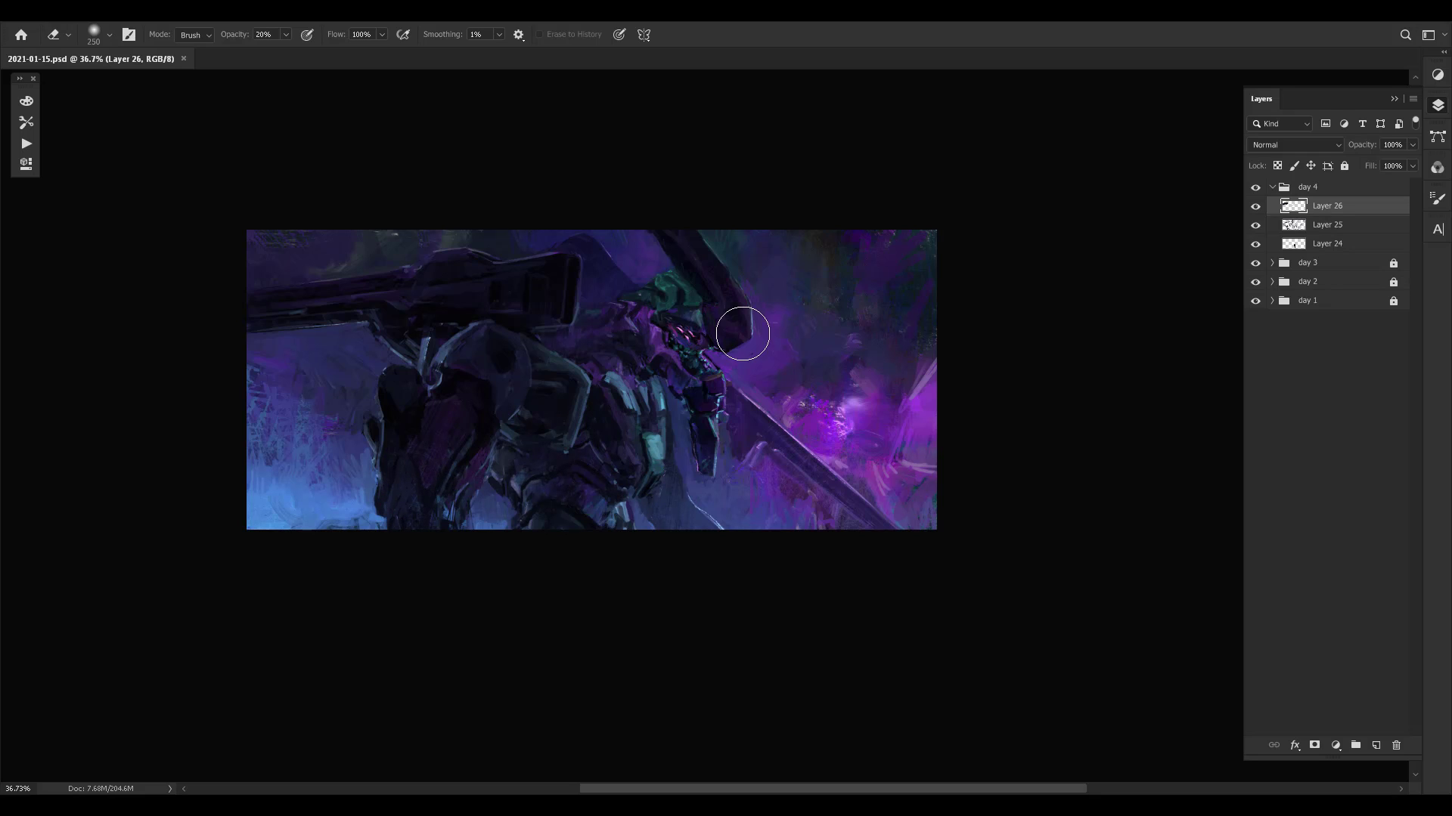
- Toggle Layer 26's visibility repeatedly to check its changes and flip the canvas horizontally
left_click_drag(545, 454, 536, 490)
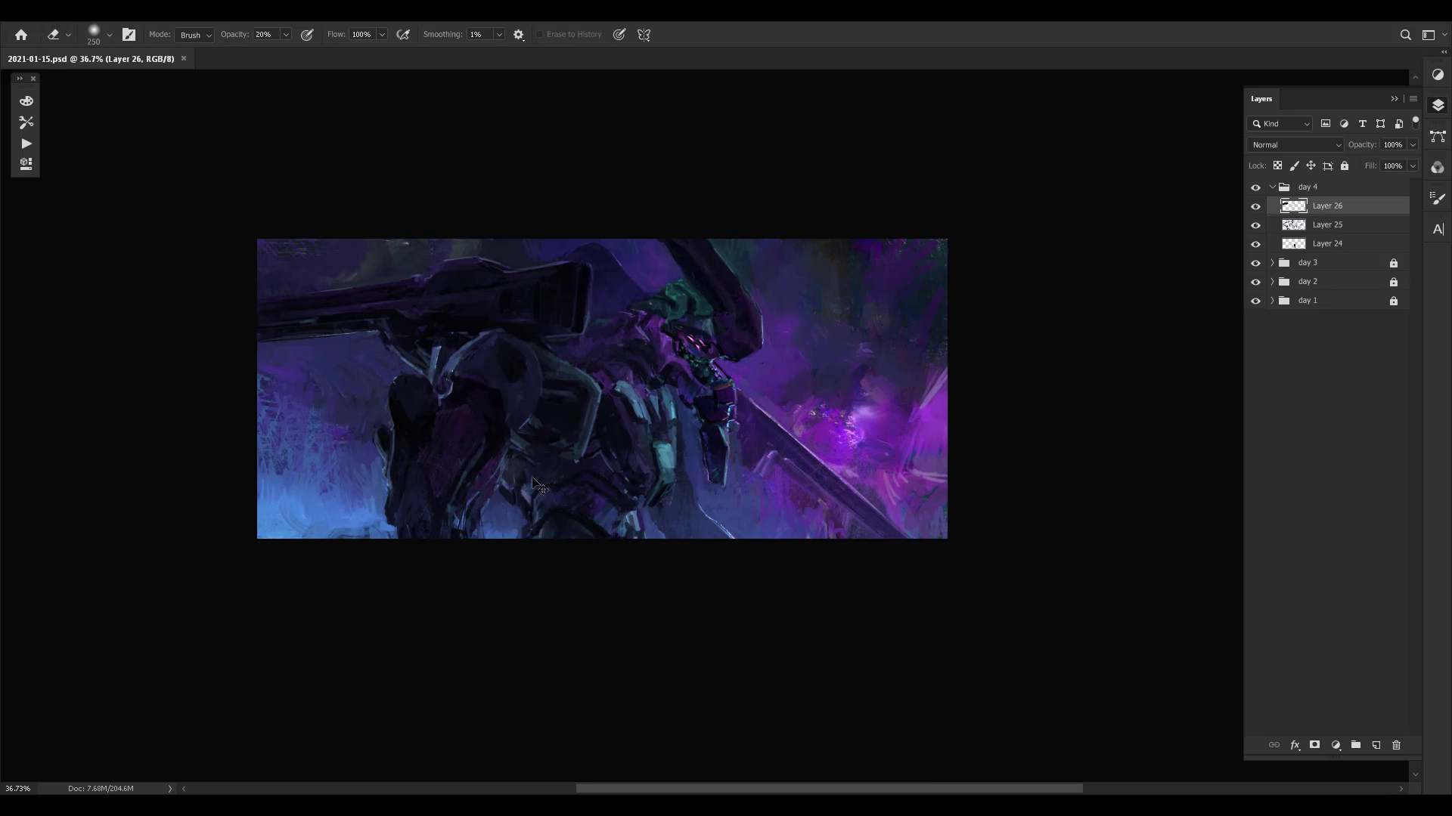
key("ctrl+comma")
key("ctrl+comma")
key("ctrl+comma")
key("ctrl+comma")
key("ctrl+comma")
key("ctrl+shift+h")
left_click_drag(628, 451, 701, 492)
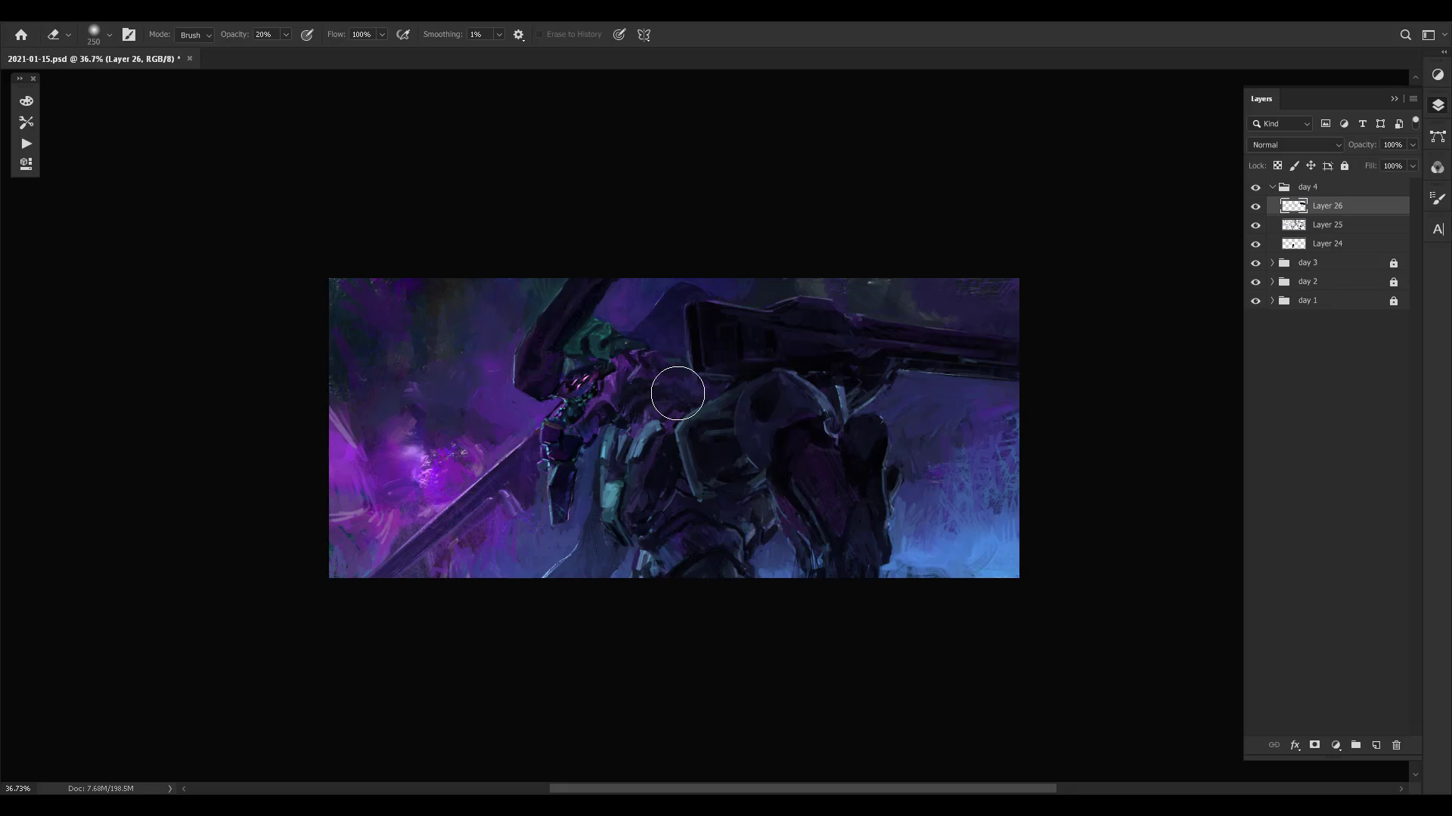
- Switch to the Brush and add a new layer above Layer 26
key("b")
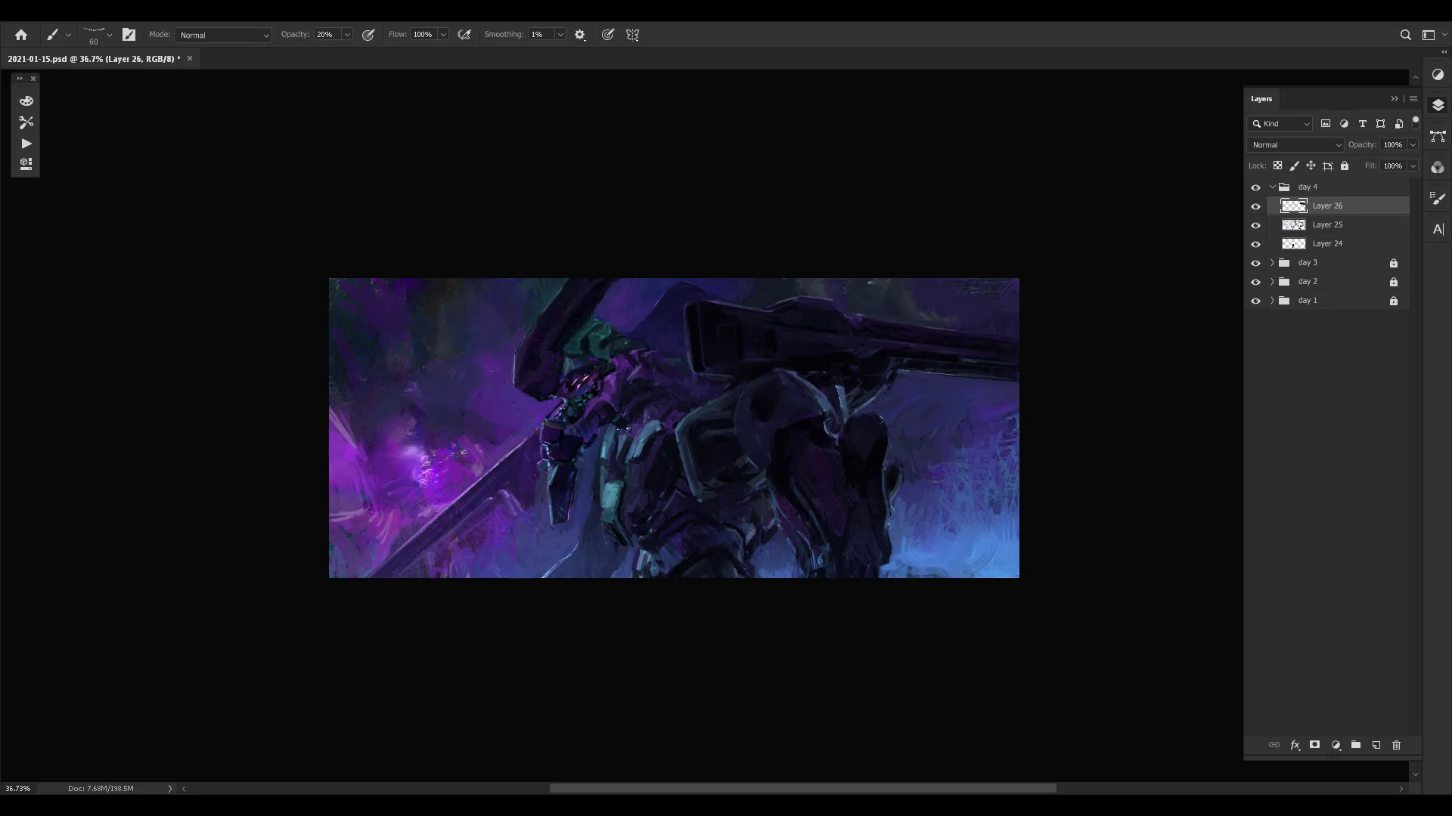
key("ctrl+space")
left_click_drag(641, 470, 677, 470)
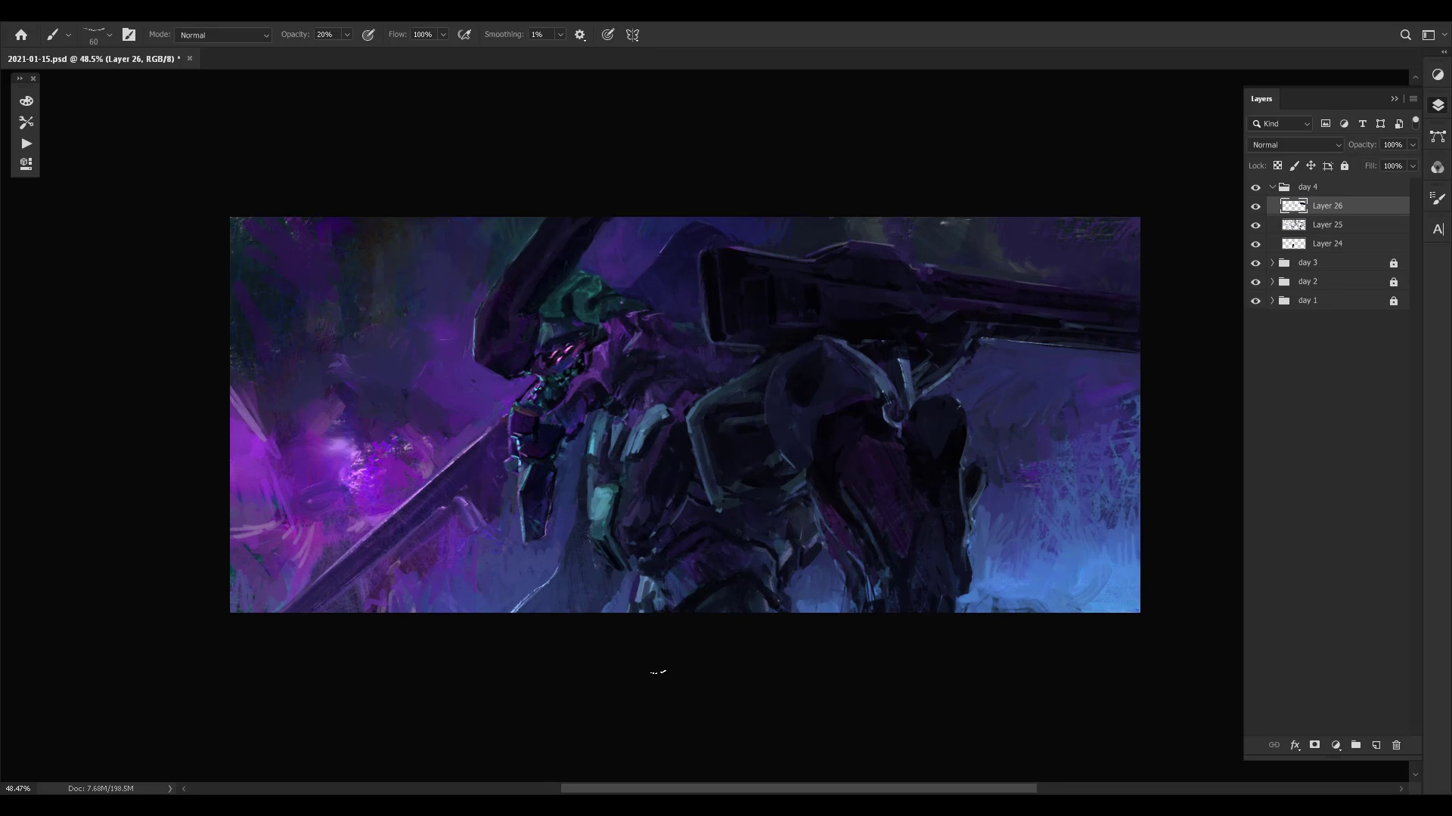
key("ctrl+space")
left_click_drag(680, 545, 650, 546)
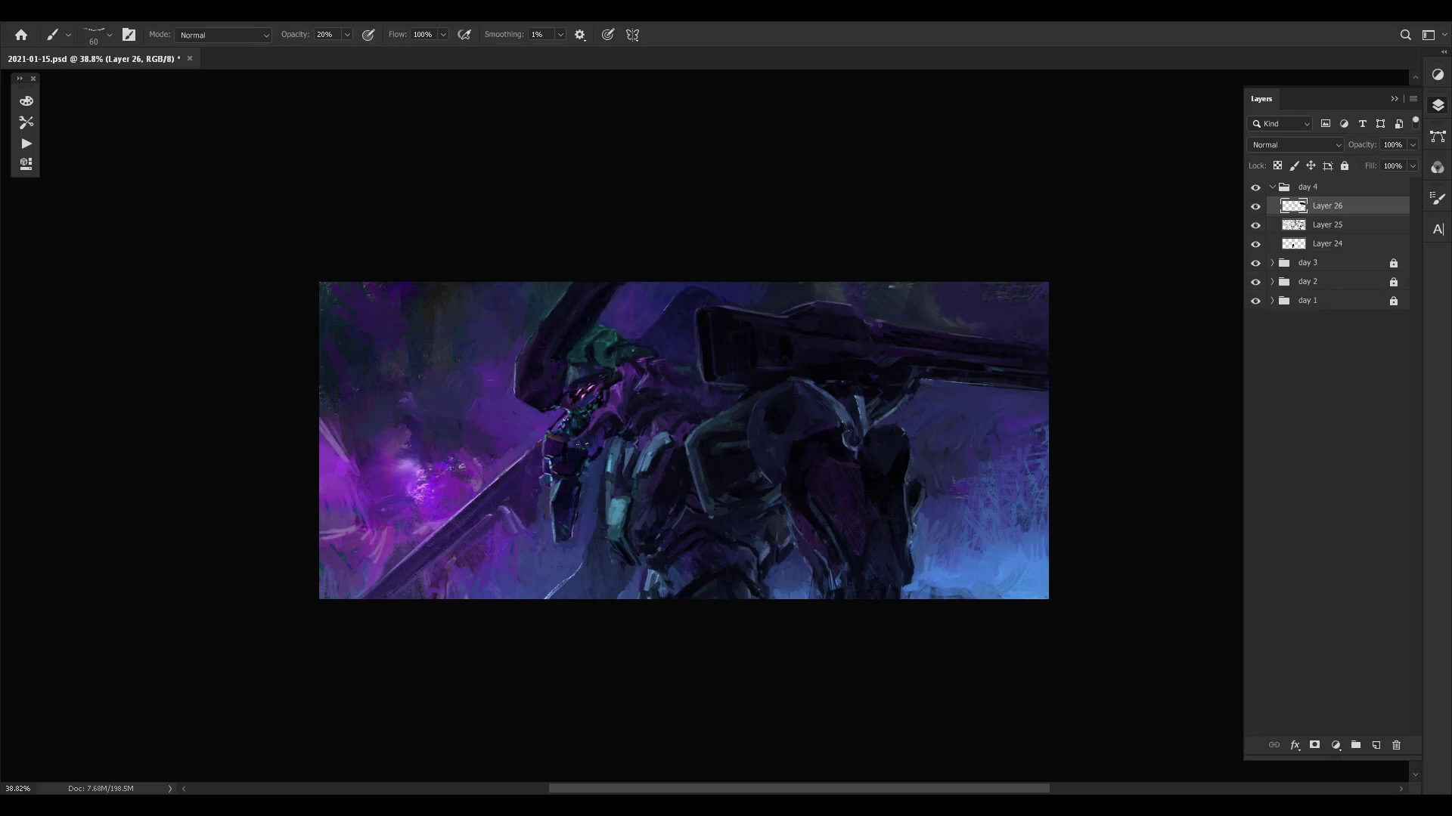
key("ctrl+shift+alt+n")
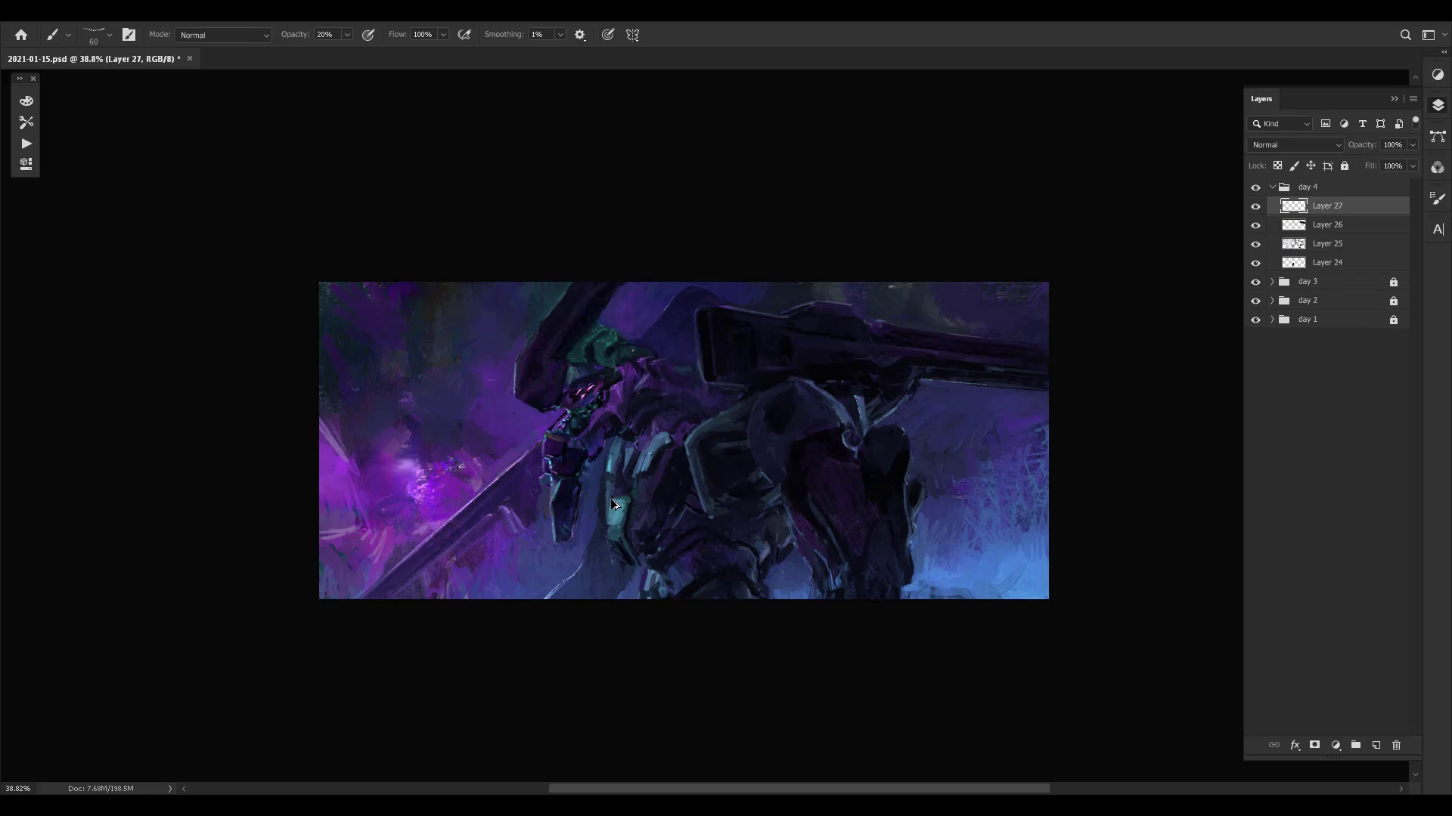
- Choose the Brush-Making.psd 611 preset from the Texture Brushes group
right_click(580, 557)
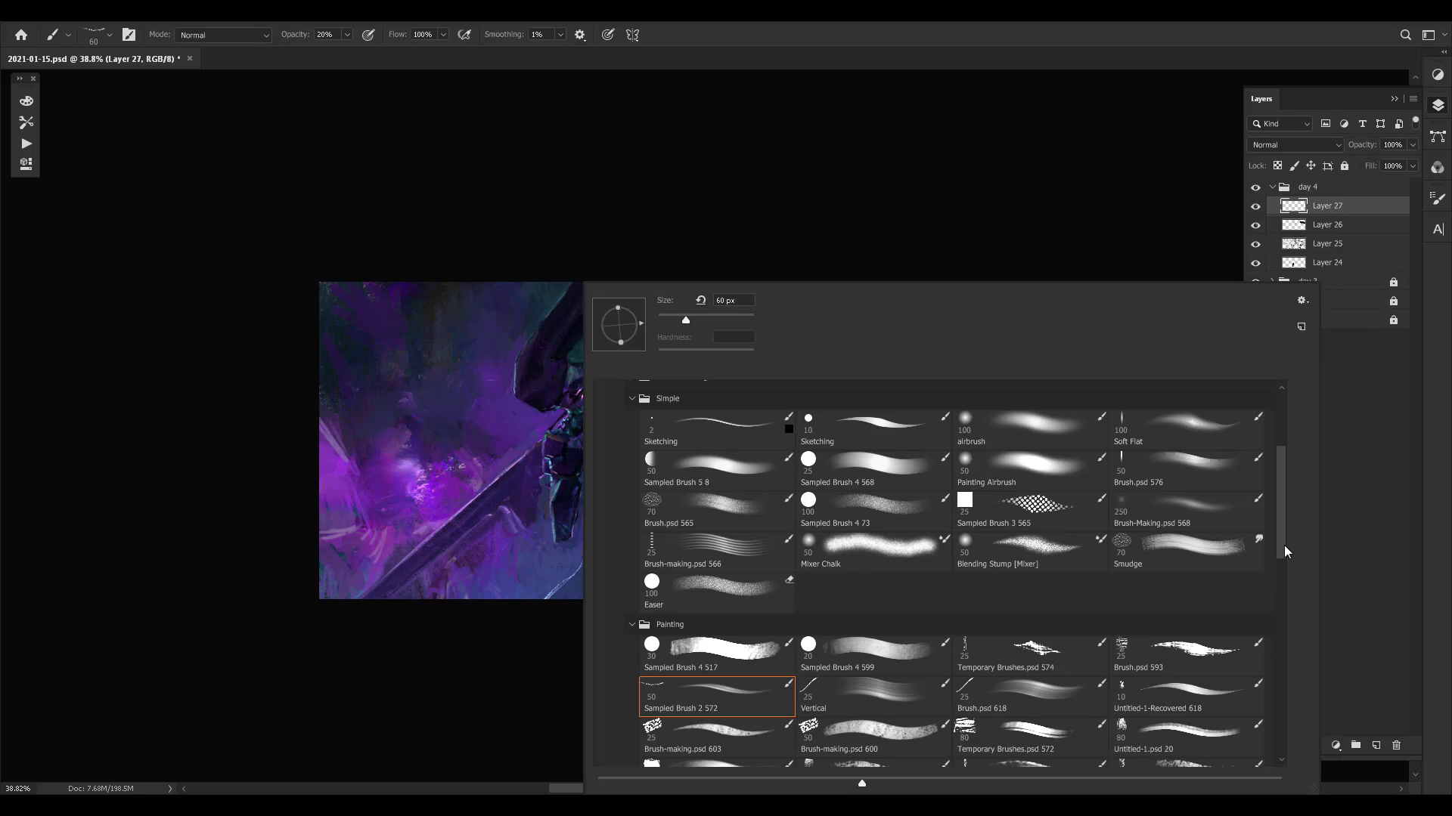
left_click_drag(1283, 546, 1280, 674)
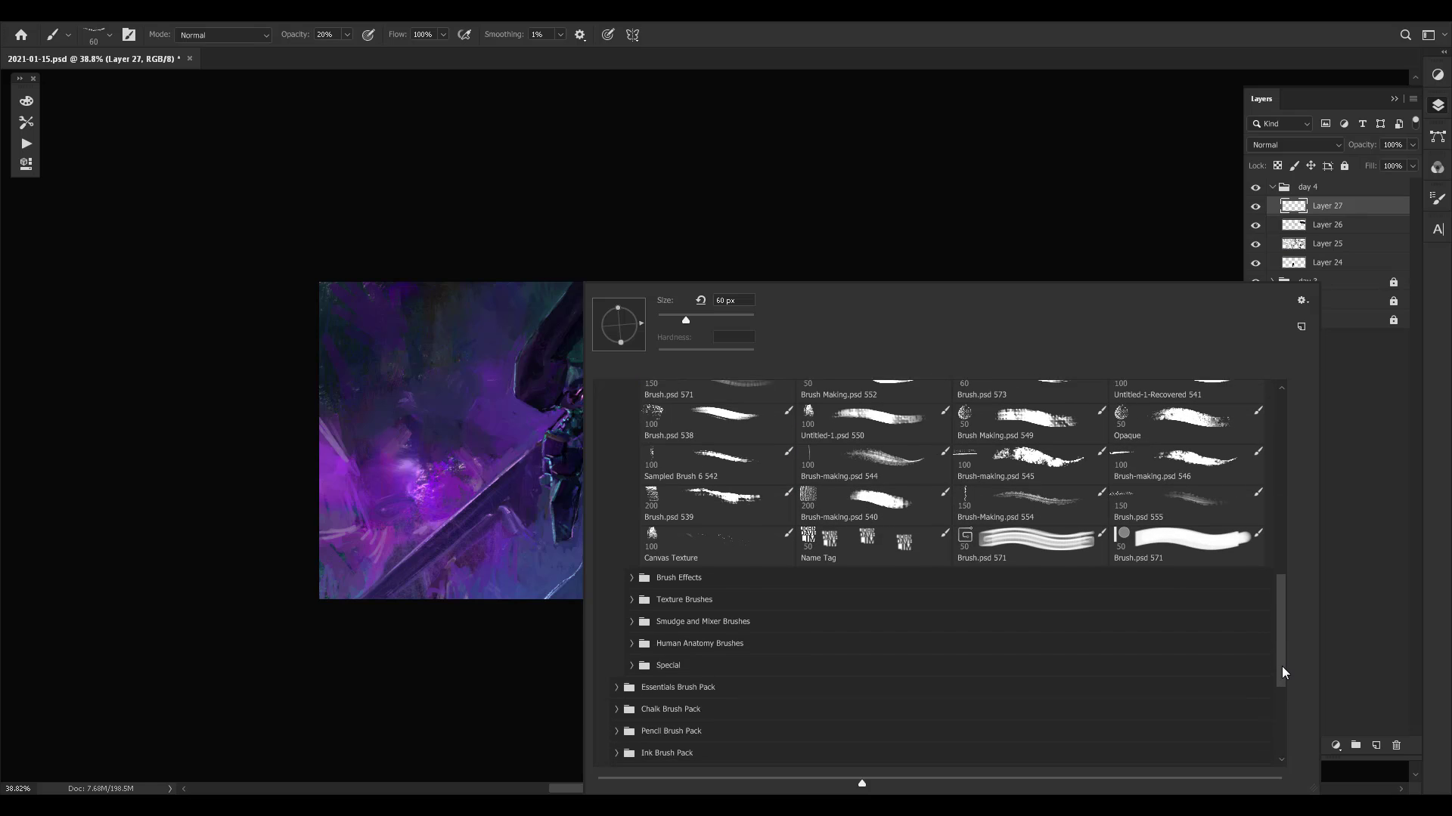
left_click(633, 610)
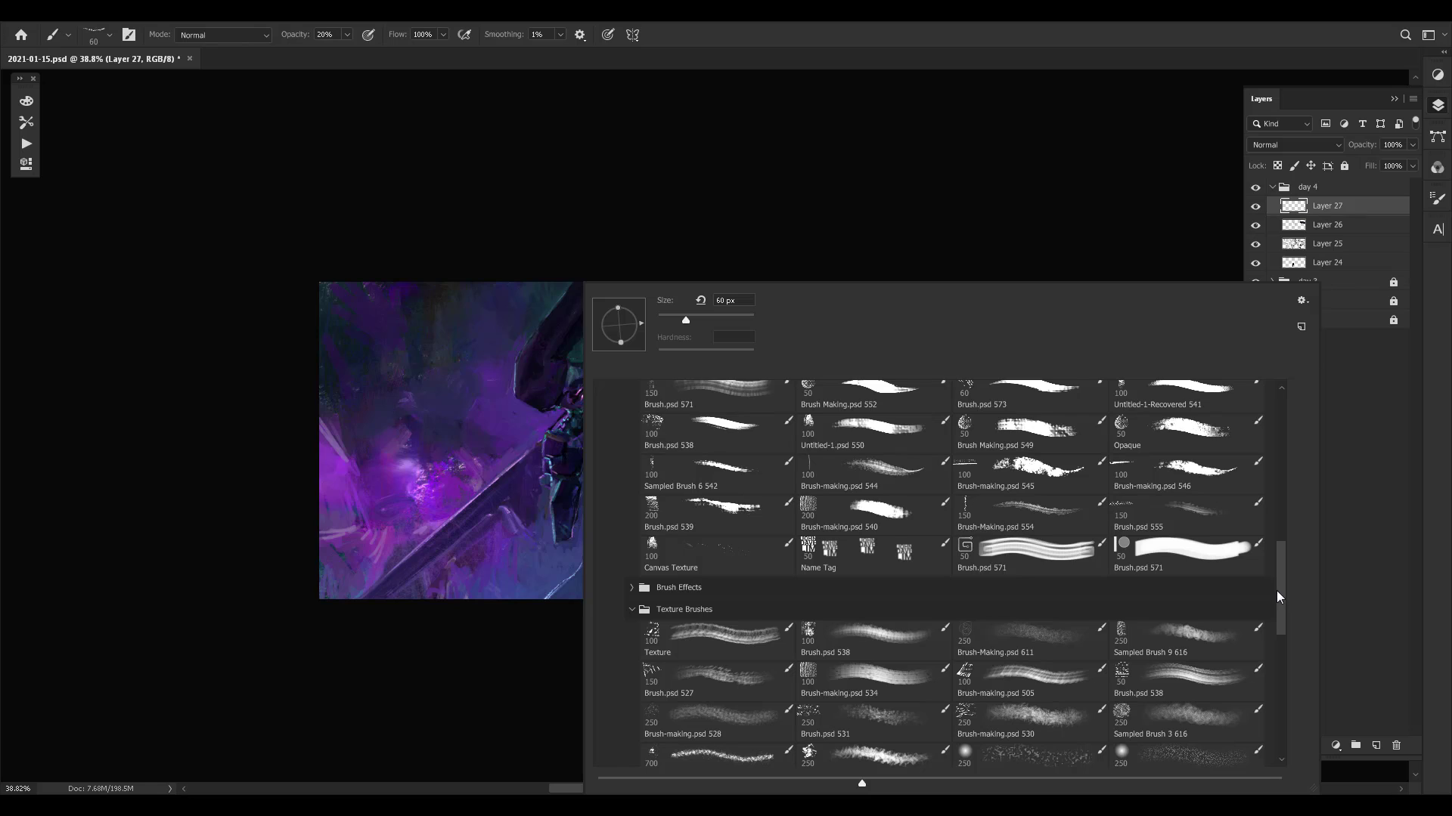
scroll(1282, 597, "down", 2)
scroll(1282, 602, "up", 1)
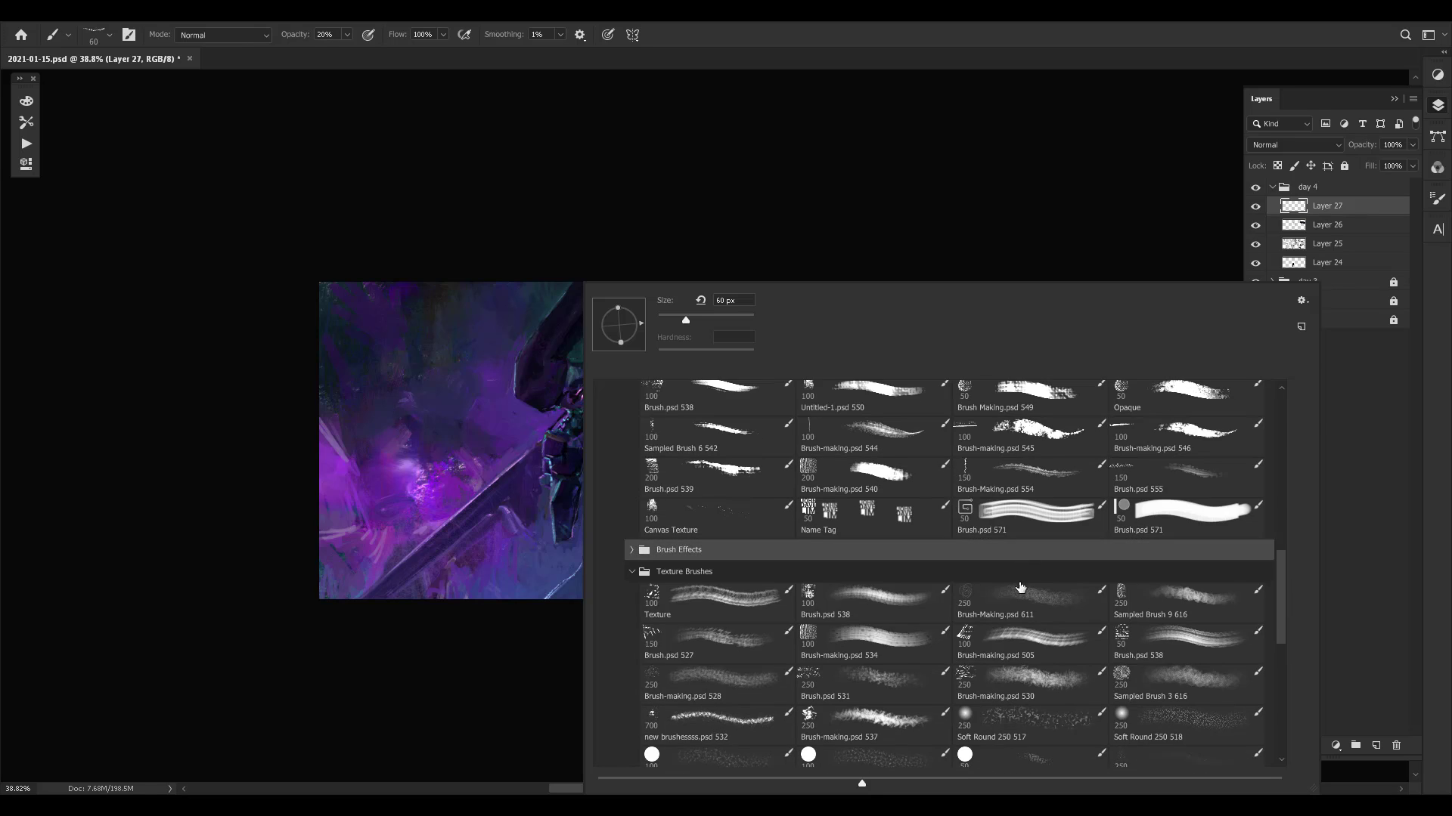
left_click(1020, 588)
left_click(515, 576)
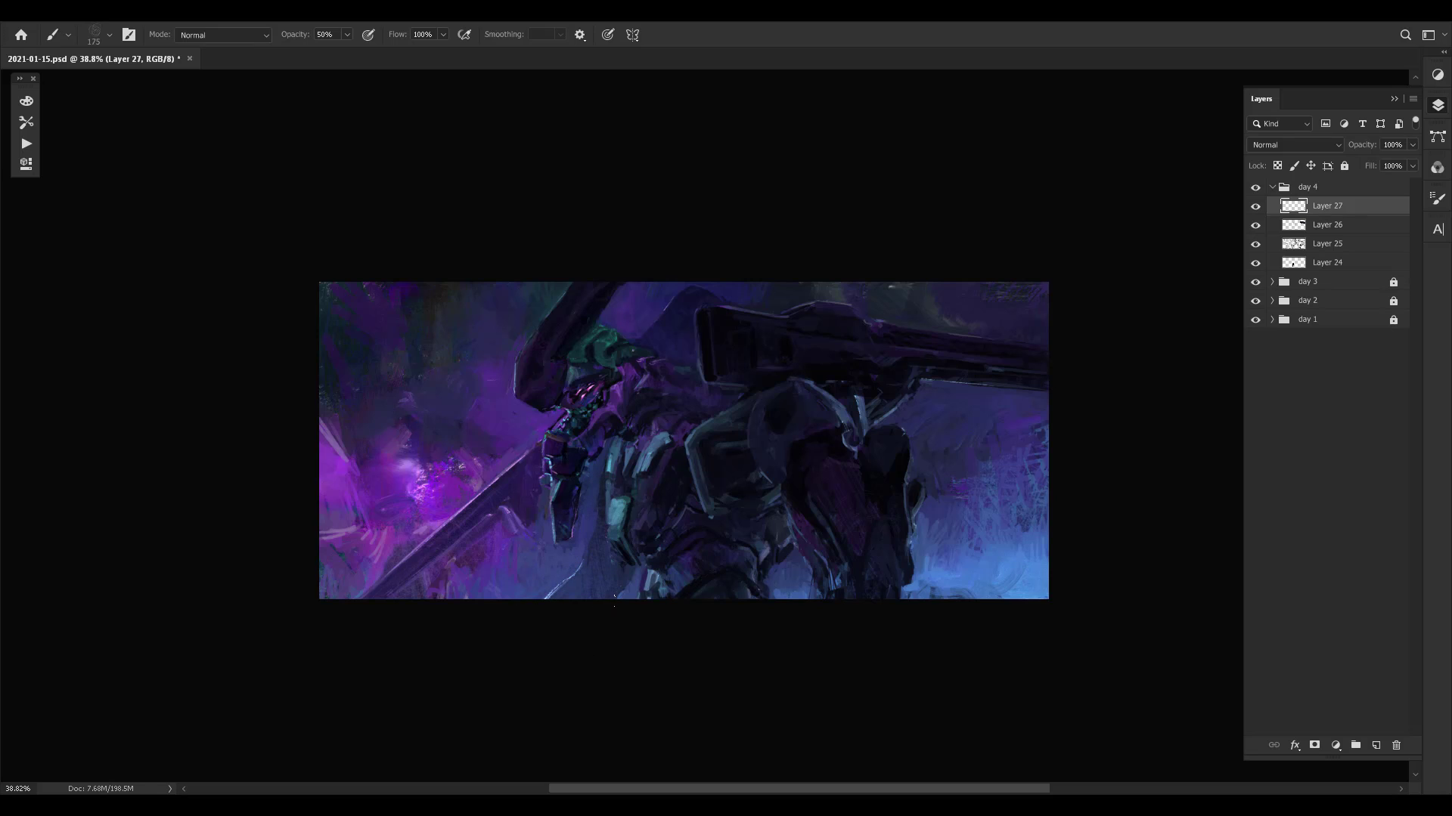
- Paint speckled texture at 50% opacity over the mist and the mecha's lower legs on Layer 27, using sampled colours
left_click_drag(605, 526, 612, 544)
left_click(629, 592, "alt")
left_click(427, 464, "alt")
left_click_drag(530, 593, 586, 574)
left_click(956, 567, "alt")
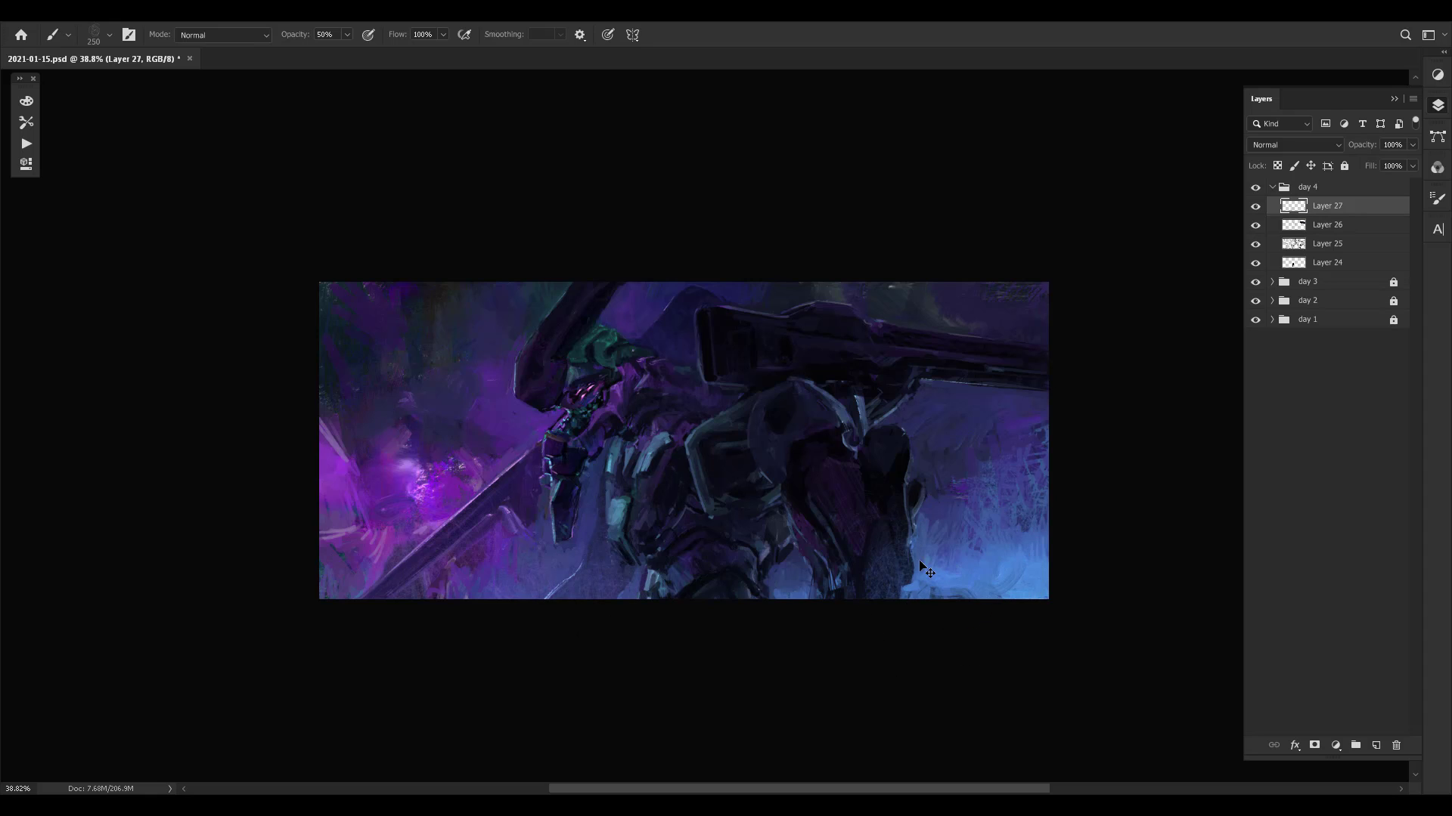
- Add faint texture to the background around the magenta glow and the dark upper areas with the 250 px brush
left_click(1022, 415, "alt")
left_click(349, 347, "alt")
left_click(411, 457, "alt")
left_click(347, 347, "alt")
left_click(365, 296, "alt")
- Compare the painting with and without Layer 27 and save the document
left_click_drag(756, 490, 765, 490)
key("ctrl+comma")
key("ctrl+comma")
key("ctrl+comma")
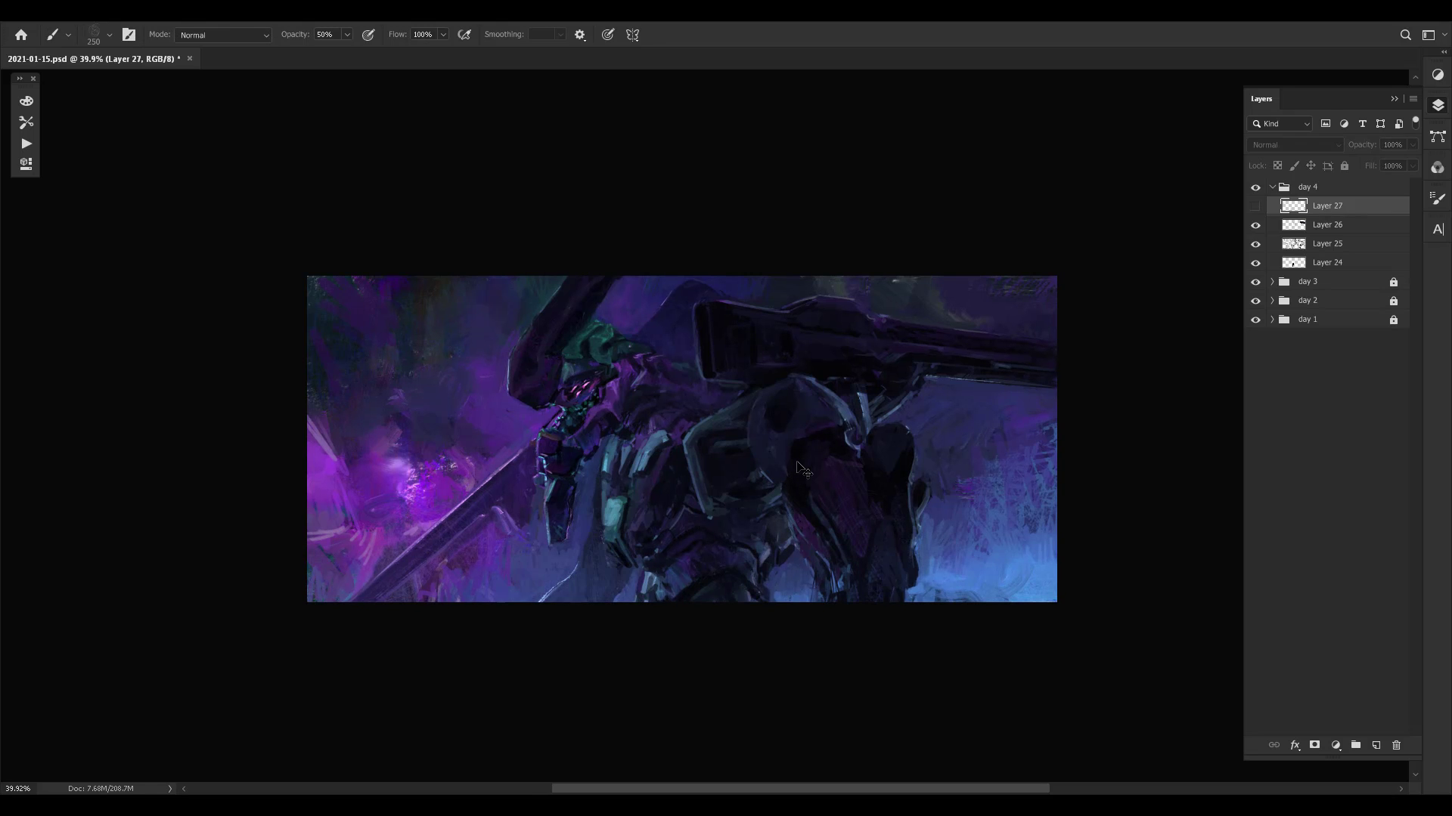
key("ctrl+comma")
key("ctrl+comma")
key("ctrl+comma")
key("ctrl+s")
- Flip the canvas horizontally and review the mirrored composition
key("ctrl+space")
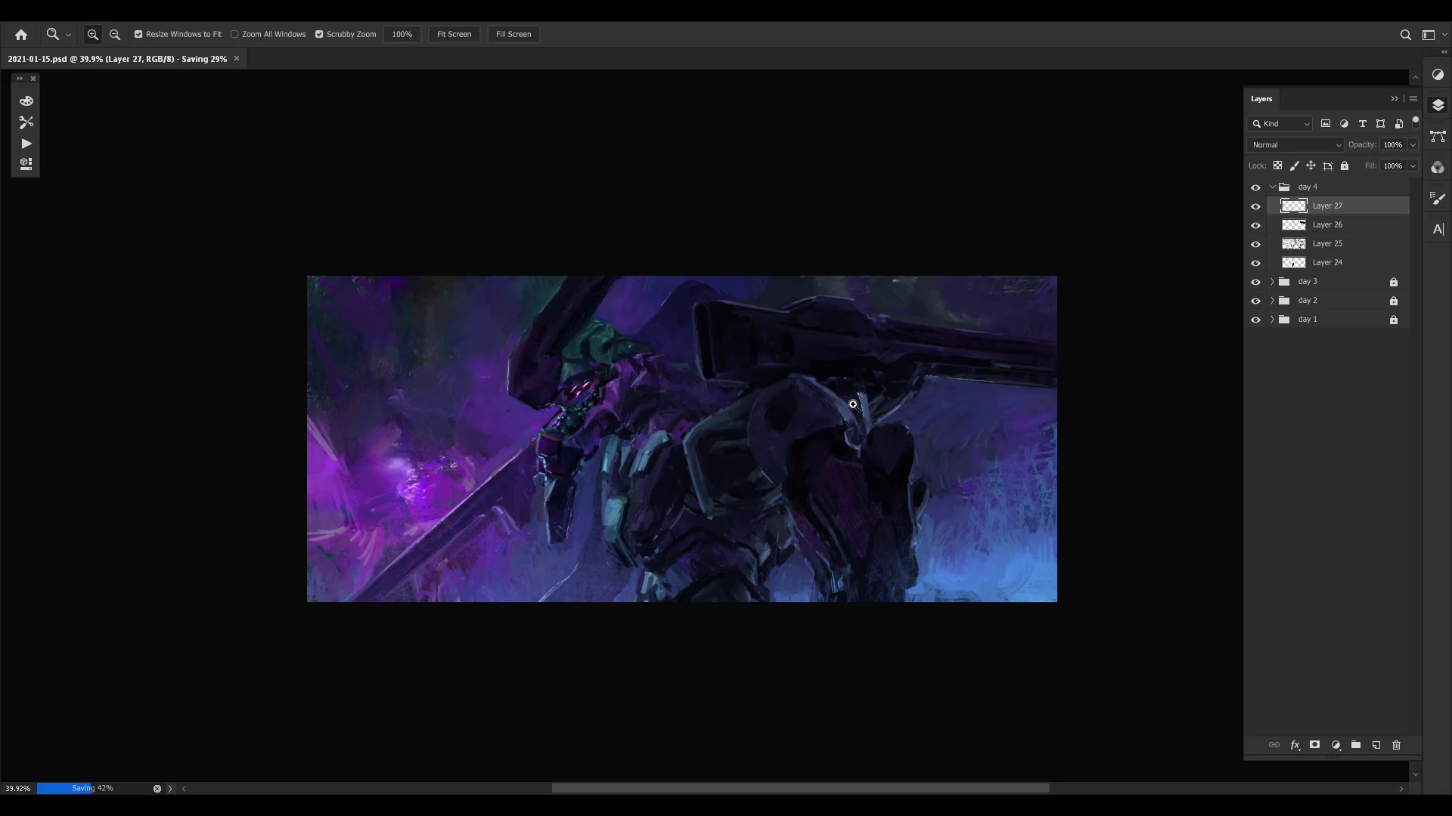
left_click_drag(853, 404, 768, 409)
key("ctrl+f")
key("ctrl+space")
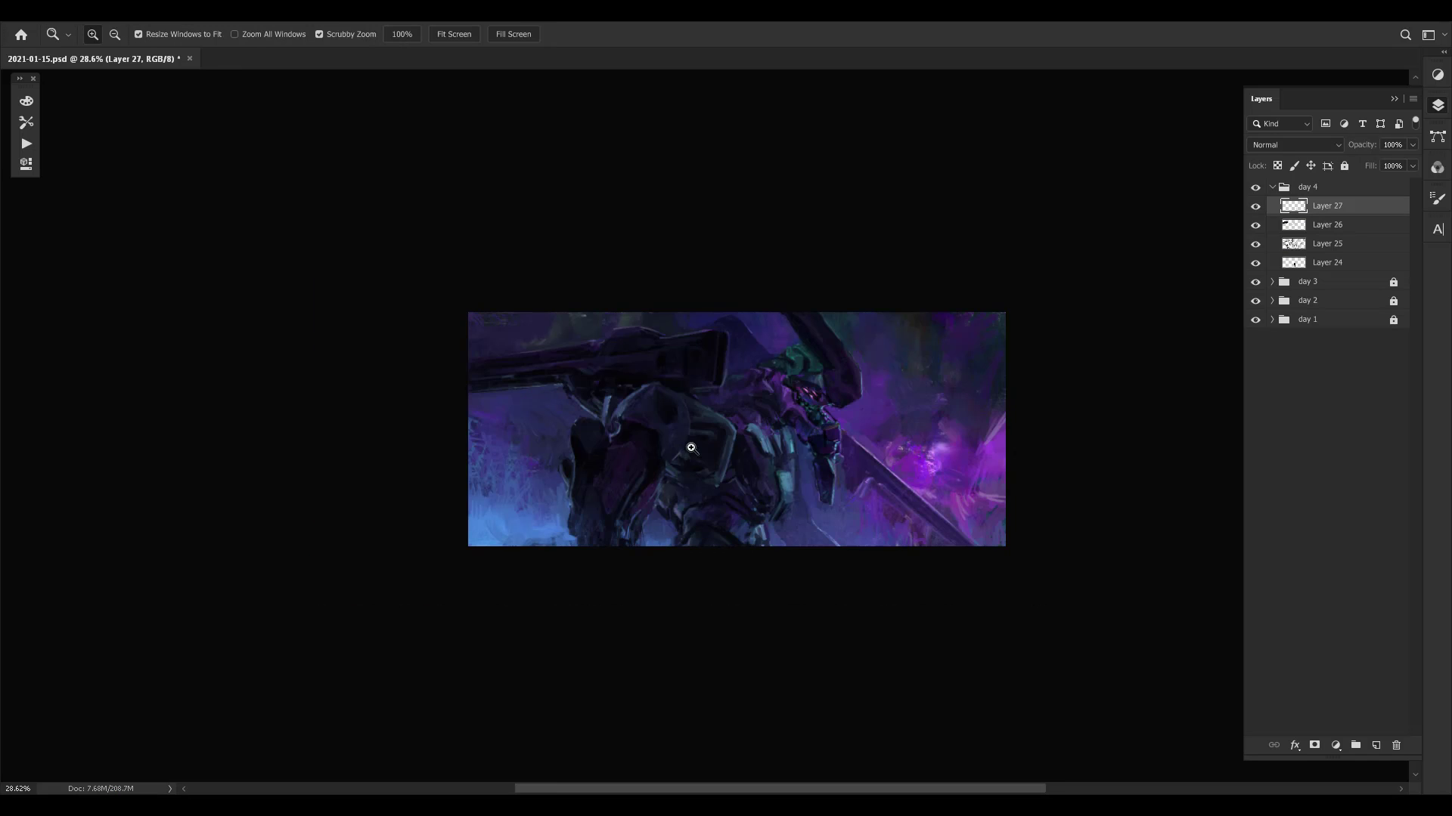
left_click_drag(691, 447, 786, 447)
left_click_drag(933, 409, 772, 470)
key("ctrl+space")
mouse_move(861, 437)
left_mouse_down()
mouse_move(901, 422)
mouse_move(953, 363)
left_mouse_up()
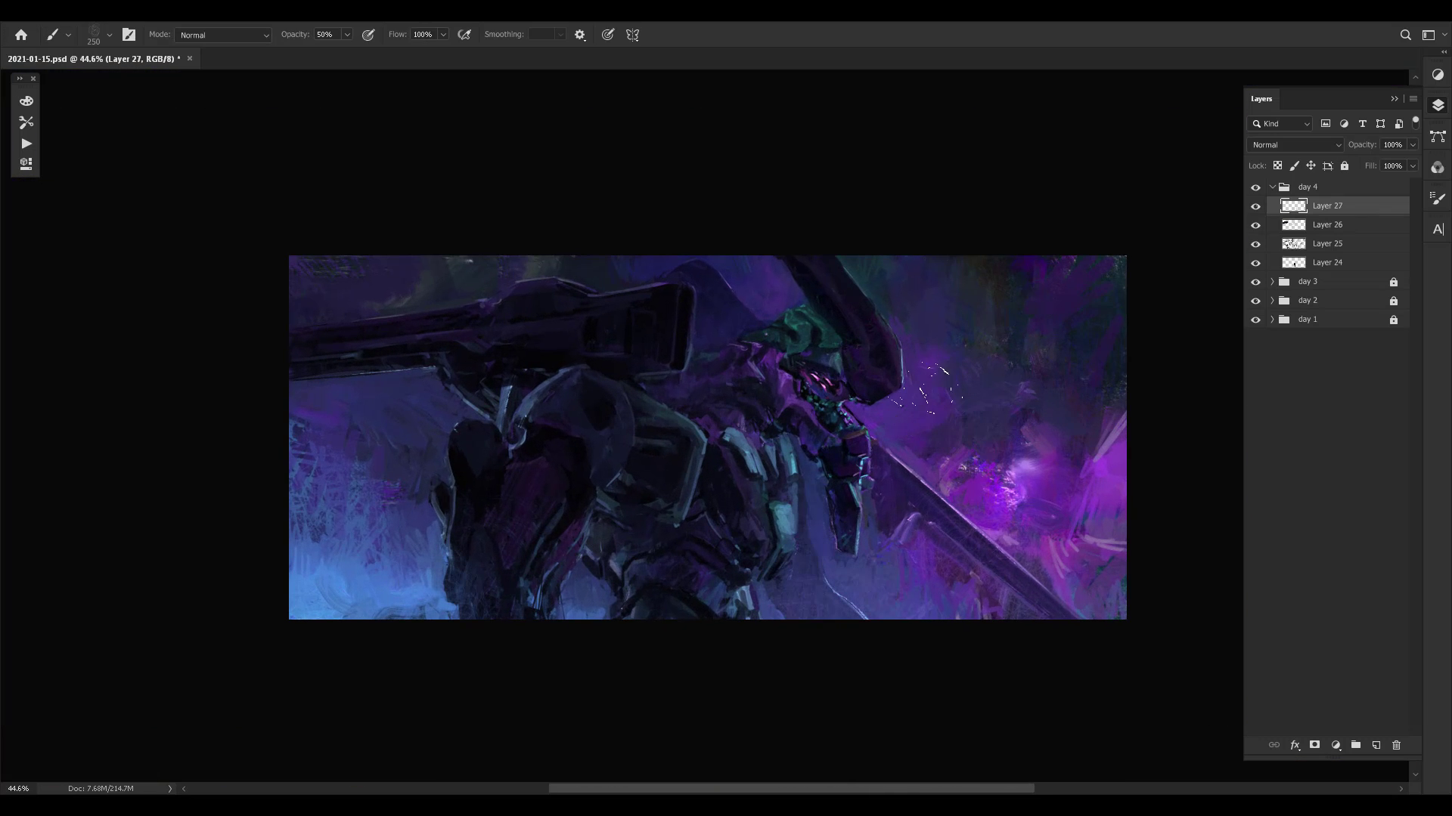
- Choose the Sampled Brush 4 599 preset from the Painting group and reduce its size to 8 px
right_click(737, 446)
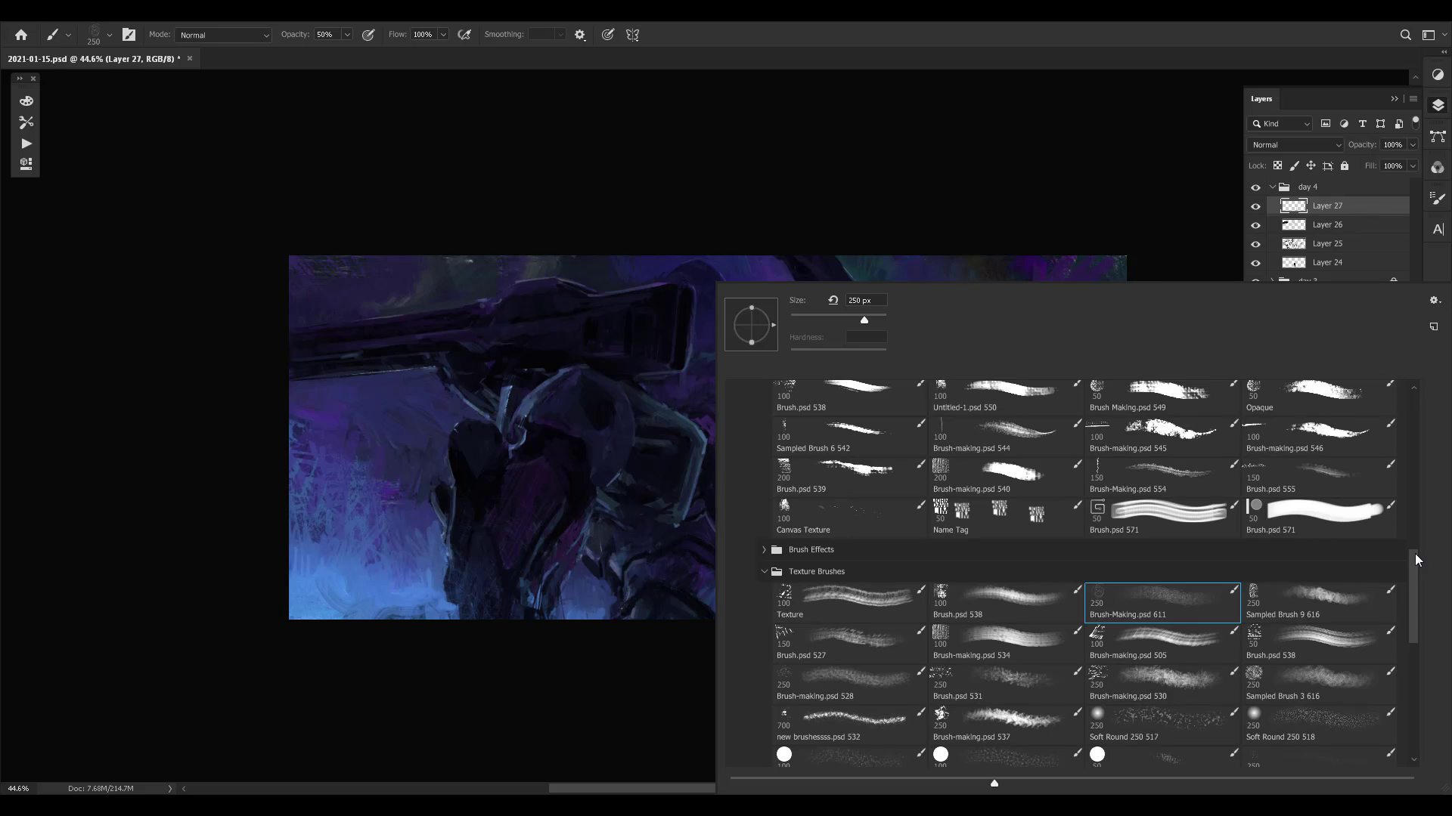
left_click_drag(1418, 559, 1414, 488)
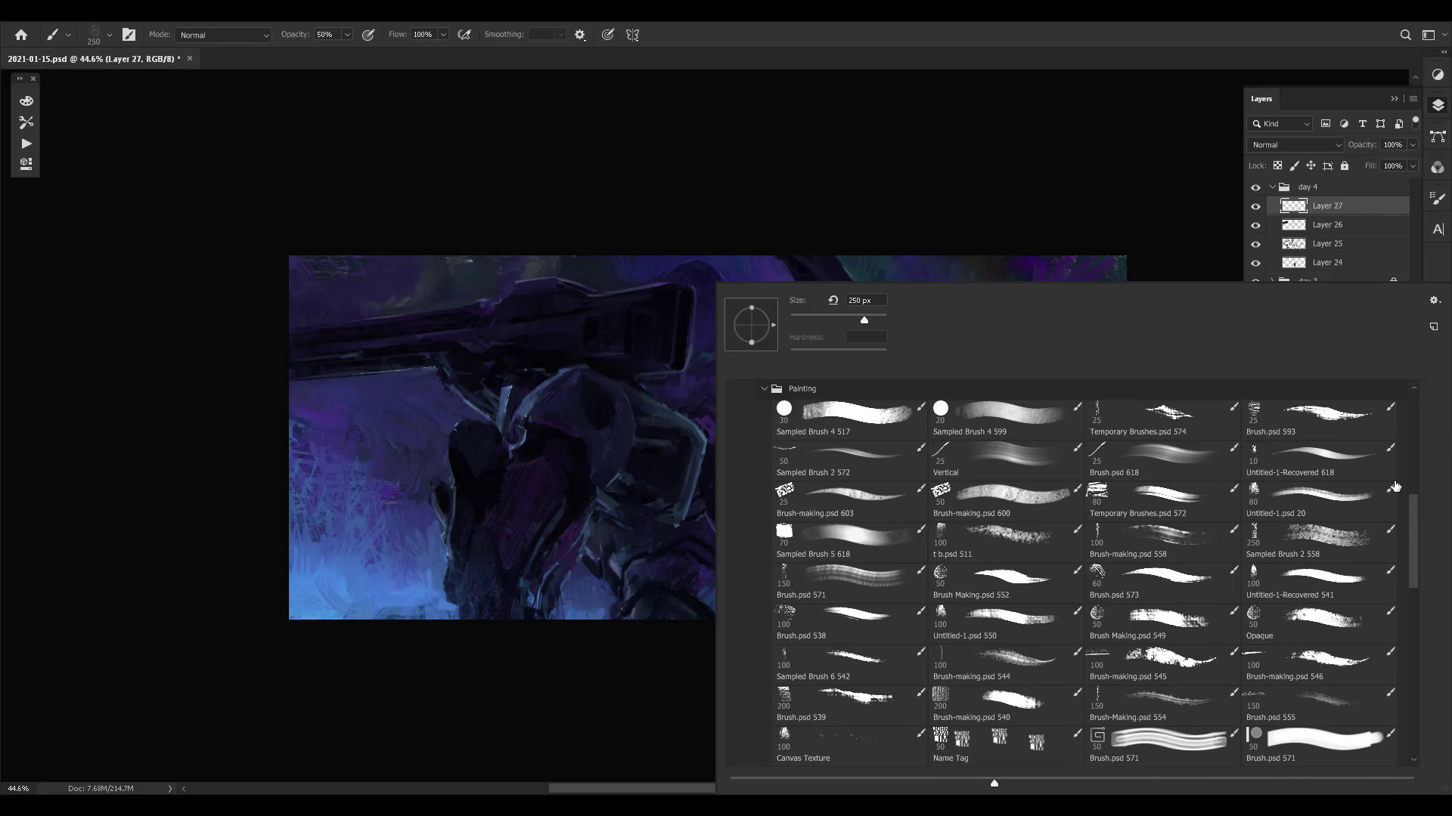
left_click(1010, 416)
left_click(557, 658)
key("bracketleft")
key("bracketleft")
key("bracketleft")
key("bracketleft")
- Sample nearby tones and paint small details along the tops of the teal torso plates below the head
left_click(736, 447, "alt")
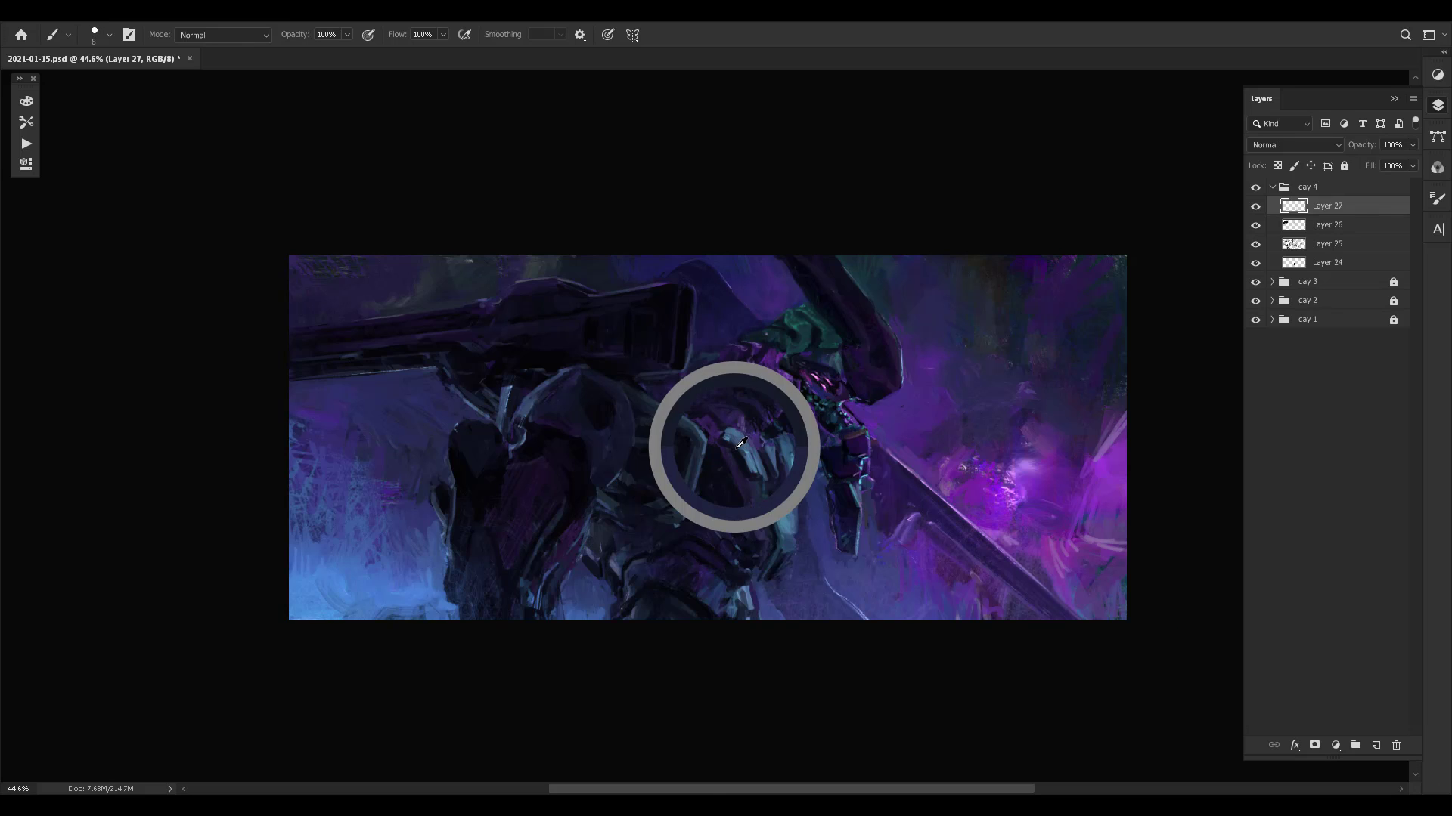
left_click(780, 475, "alt")
left_click_drag(785, 437, 775, 453)
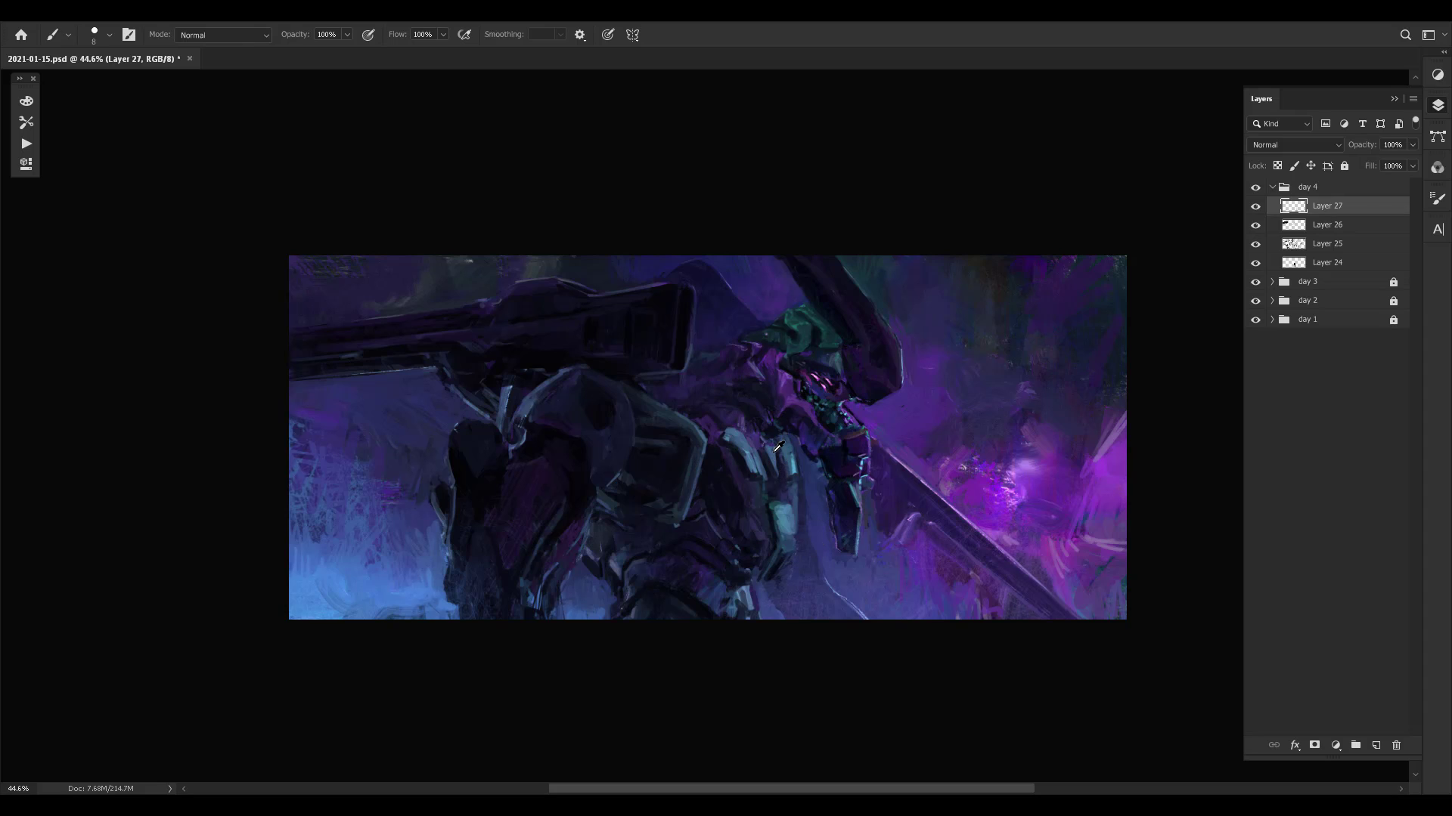
left_click(779, 484, "alt")
left_click_drag(789, 412, 807, 414)
left_click(753, 431, "alt")
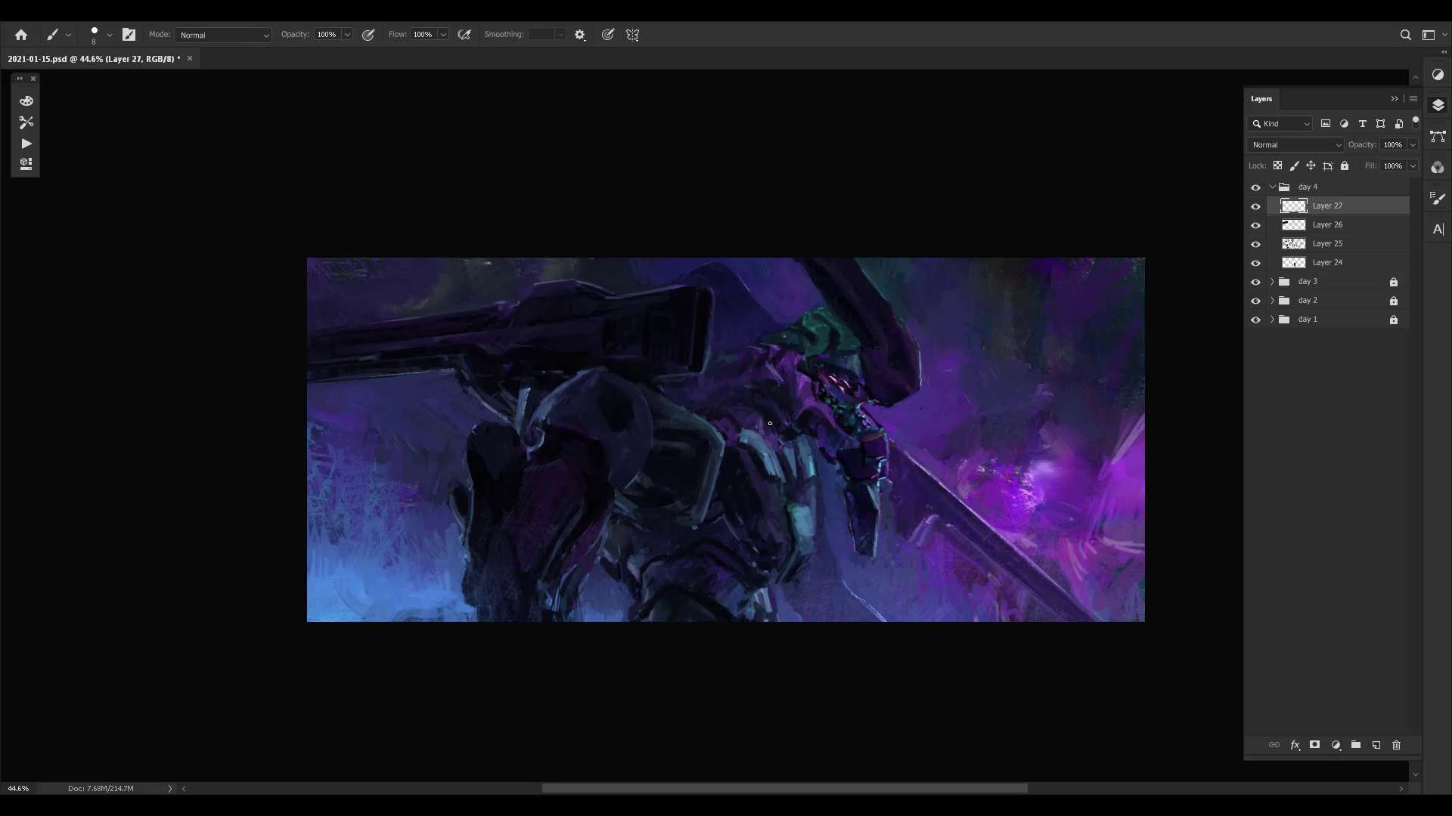
left_click(748, 437, "alt")
left_click_drag(792, 455, 820, 456)
- Hide and show Layer 27 to check the torso details, and save the document
key("ctrl+comma")
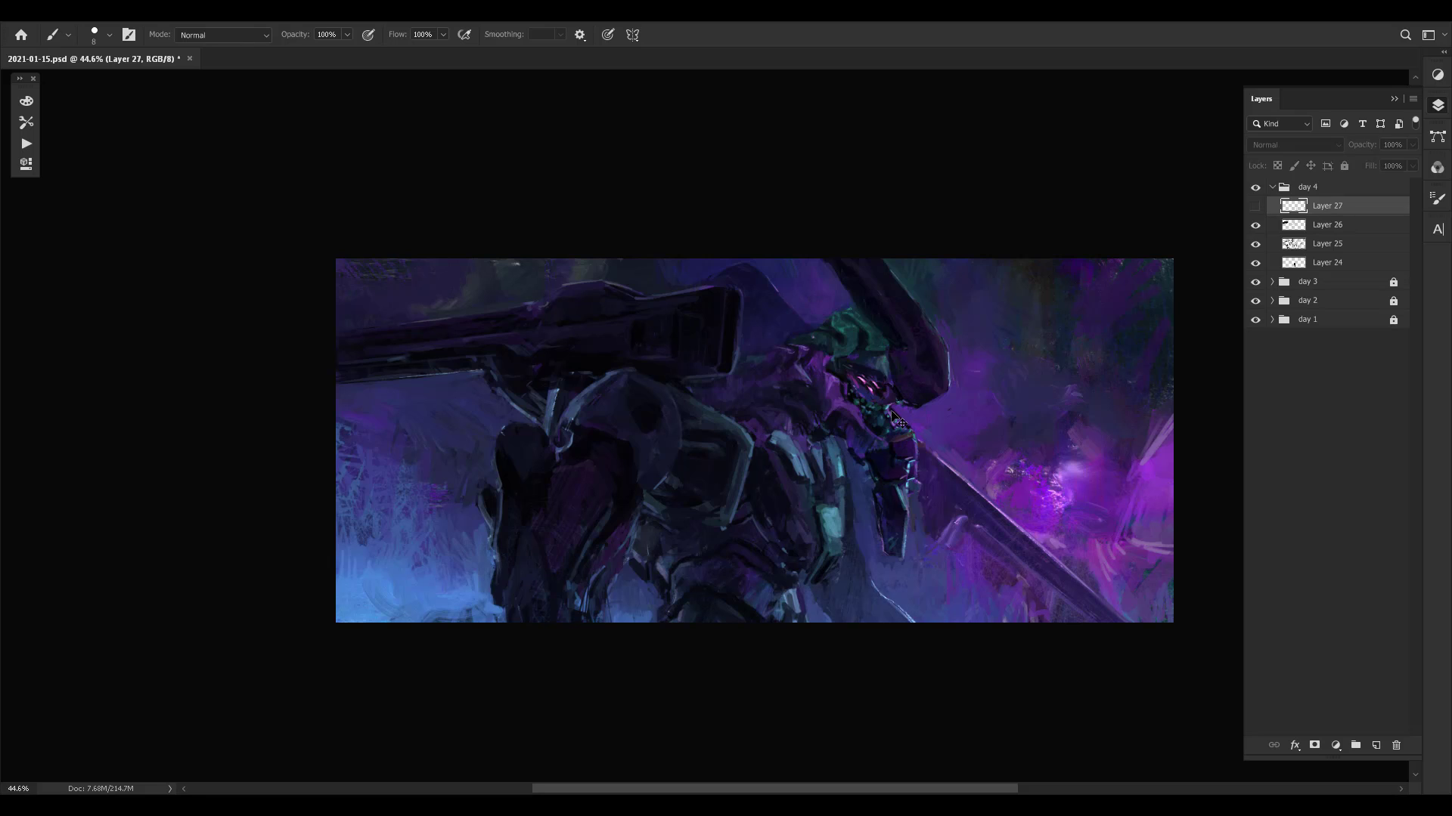
key("ctrl+comma")
key("ctrl+comma")
key("ctrl+comma")
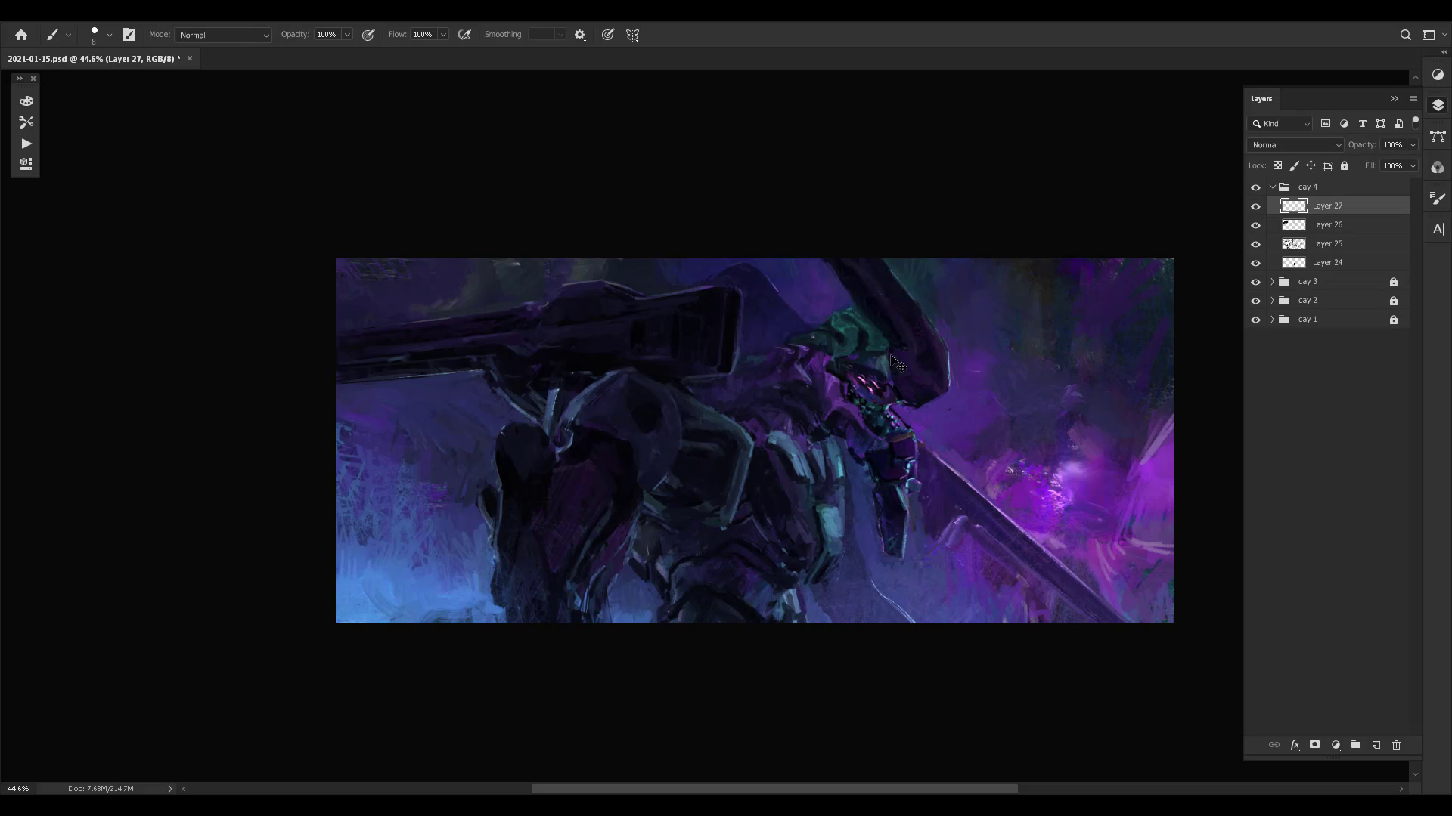
key("ctrl+comma")
key("ctrl+comma")
key("ctrl+s")
- Refine the edges of the teal torso plates with small strokes in sampled colours, using a smaller brush
left_click_drag(866, 409, 886, 405)
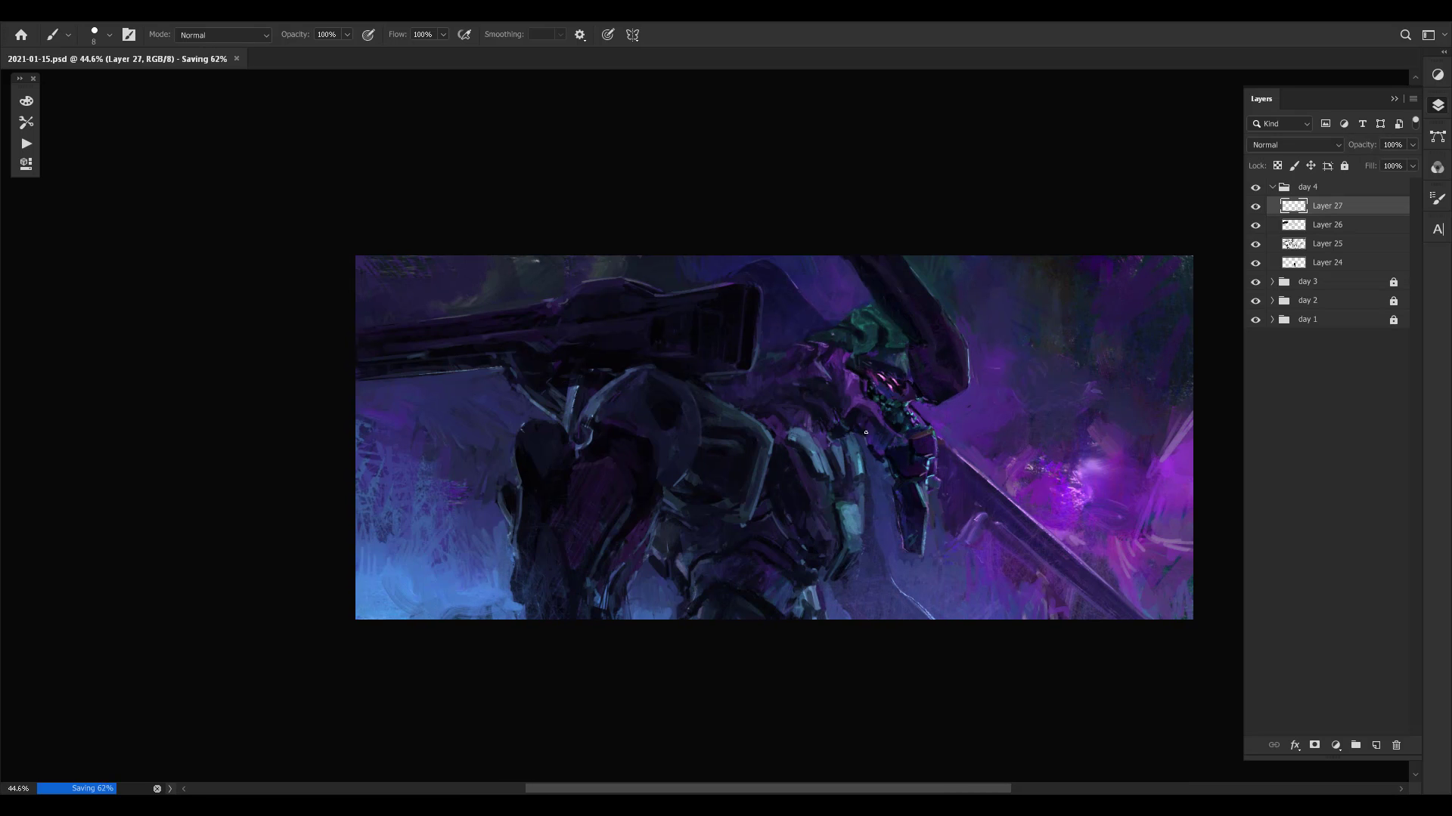
left_click(846, 558, "alt")
left_click(846, 564, "alt")
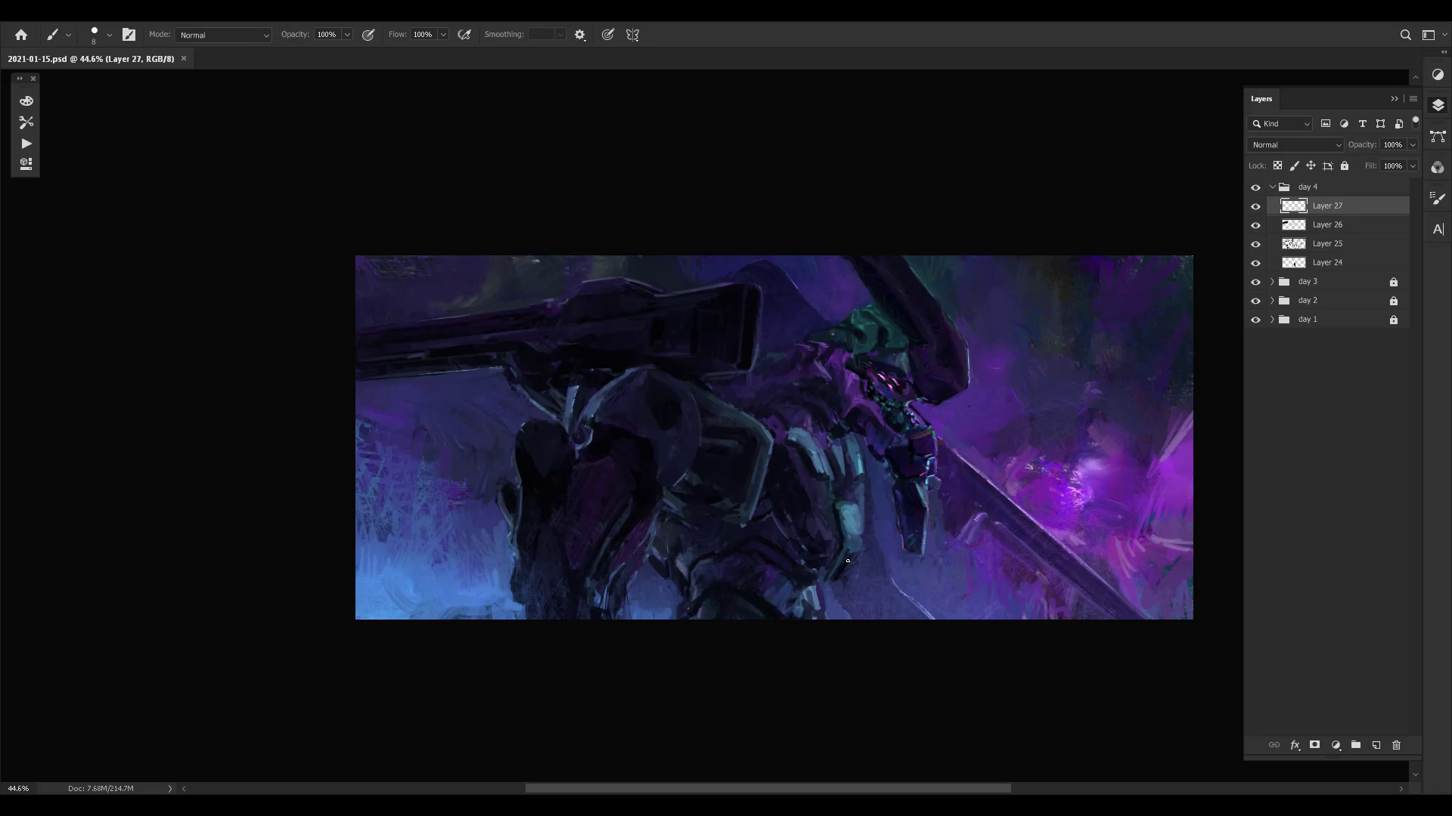
left_click(847, 561)
left_click(852, 543, "alt")
key("bracketleft")
left_click(858, 536, "alt")
left_click(852, 489, "alt")
left_click(821, 452, "alt")
left_click(814, 454, "alt")
key("ctrl+space")
left_click_drag(758, 444, 775, 433)
key("space")
left_click_drag(952, 435, 814, 435)
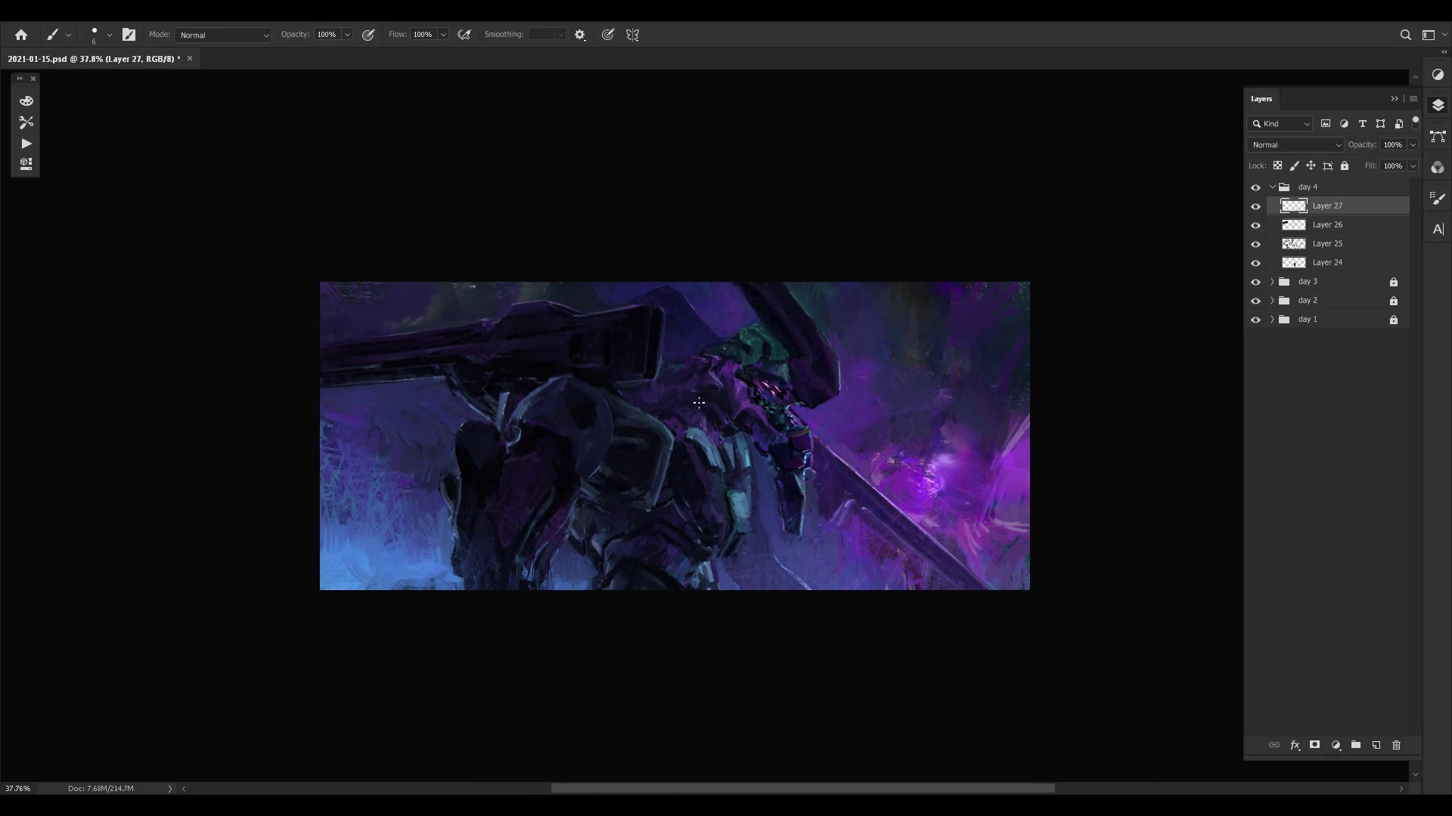
key("ctrl+space")
left_click_drag(682, 437, 729, 434)
left_click(747, 454, "alt")
mouse_move(866, 394)
left_mouse_down()
mouse_move(522, 641)
mouse_move(699, 314)
left_mouse_up()
key("ctrl+z")
- Try a stroke along the light rim of the rounded shoulder armour and undo it
key("ctrl+space")
left_click_drag(1031, 363, 983, 361)
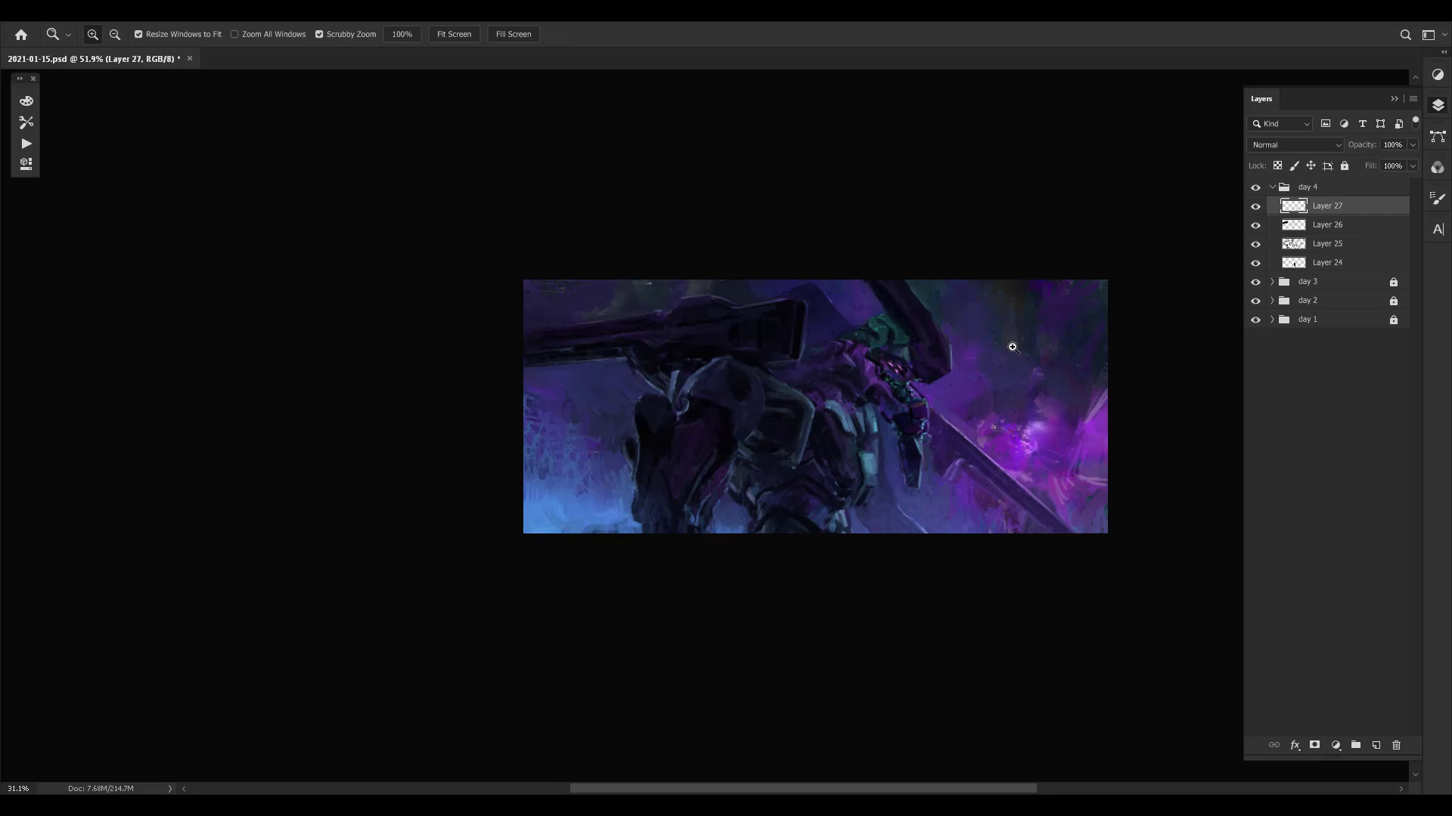
key("ctrl+space")
left_click_drag(695, 383, 836, 340)
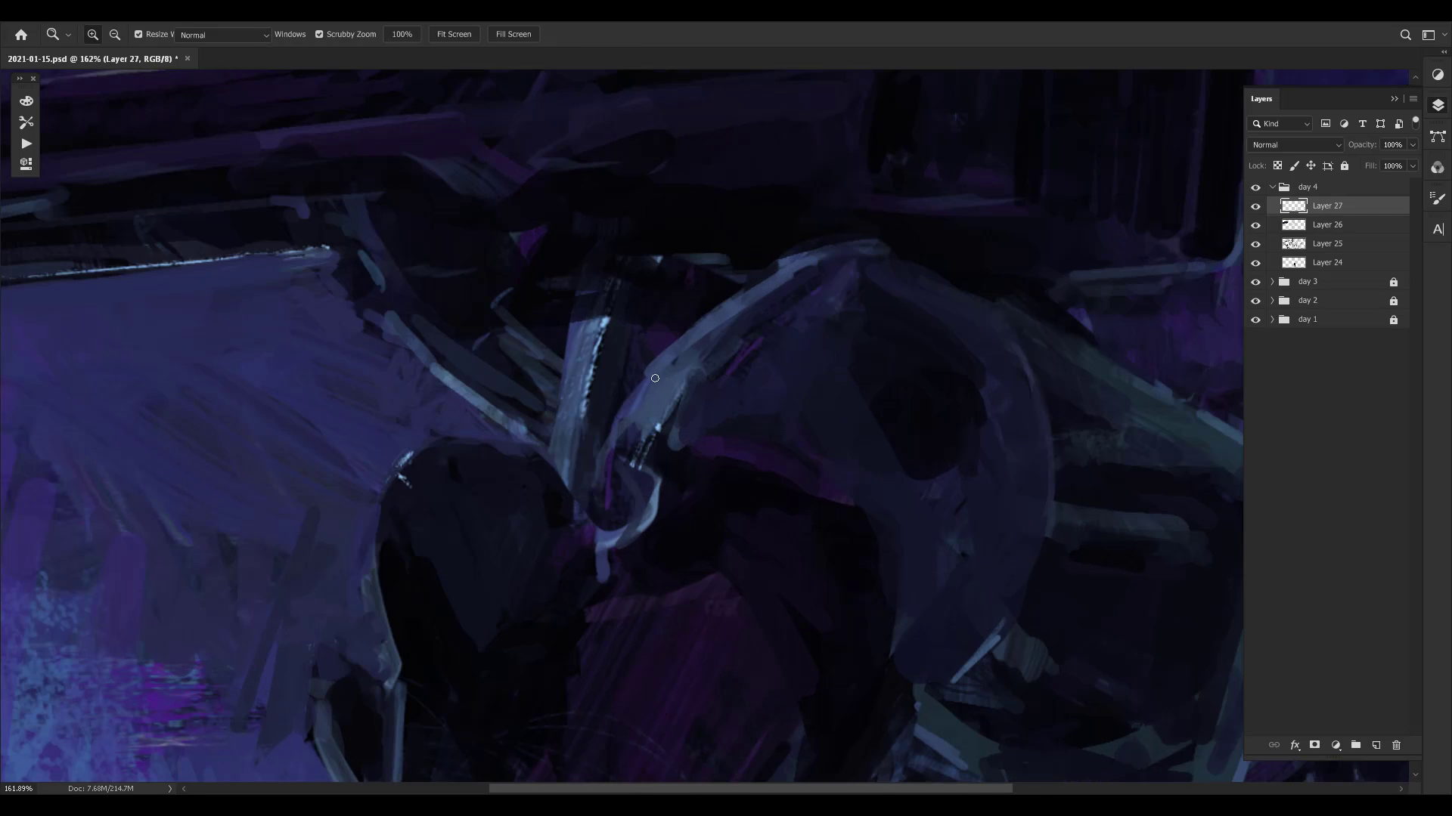
left_click(630, 463, "alt")
left_click_drag(675, 404, 734, 348)
key("ctrl+z")
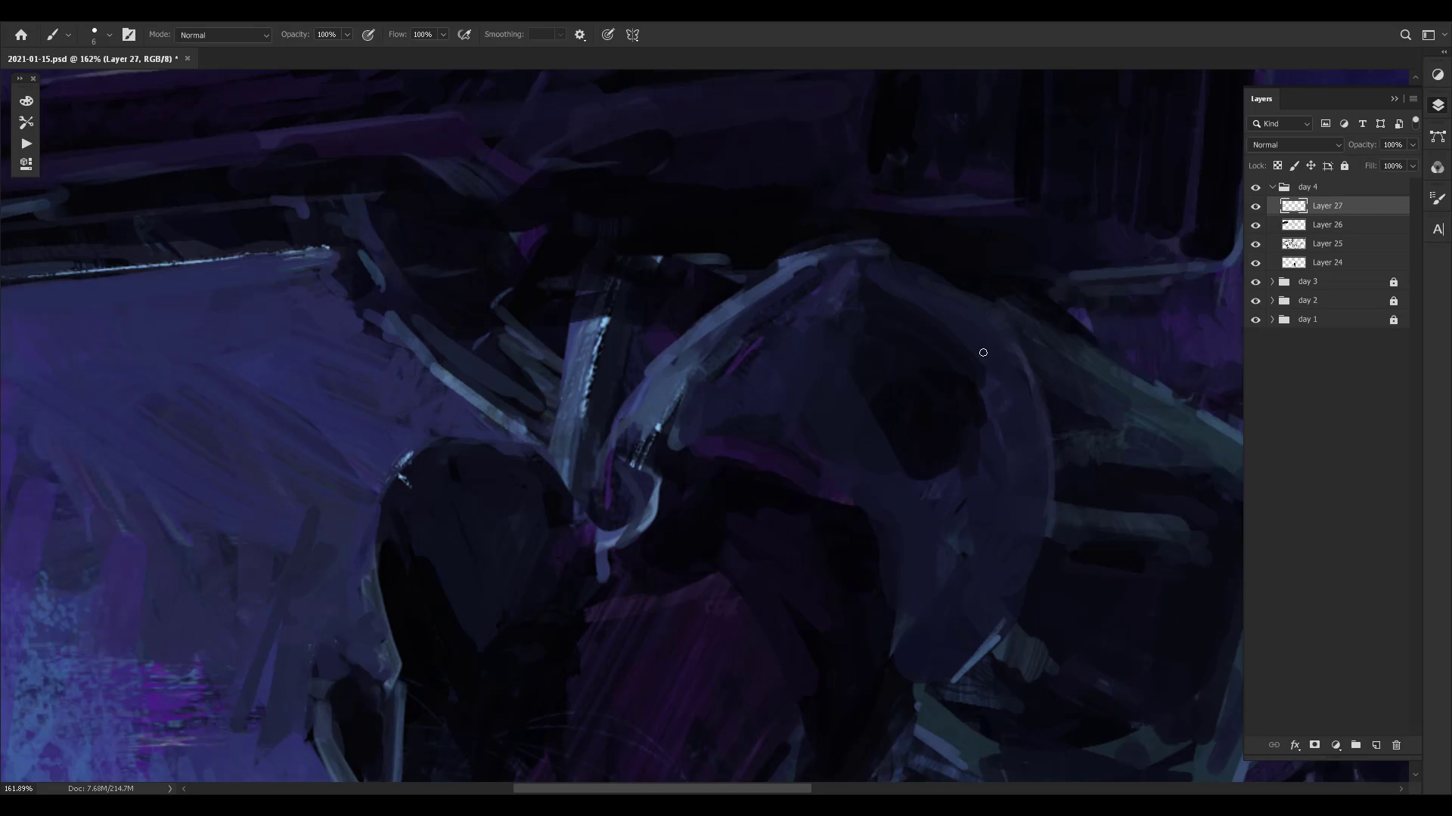
- Flip the canvas horizontally with the whole painting in view
key("ctrl+space")
left_click_drag(994, 377, 877, 378)
key("space")
left_click_drag(1019, 434, 729, 461)
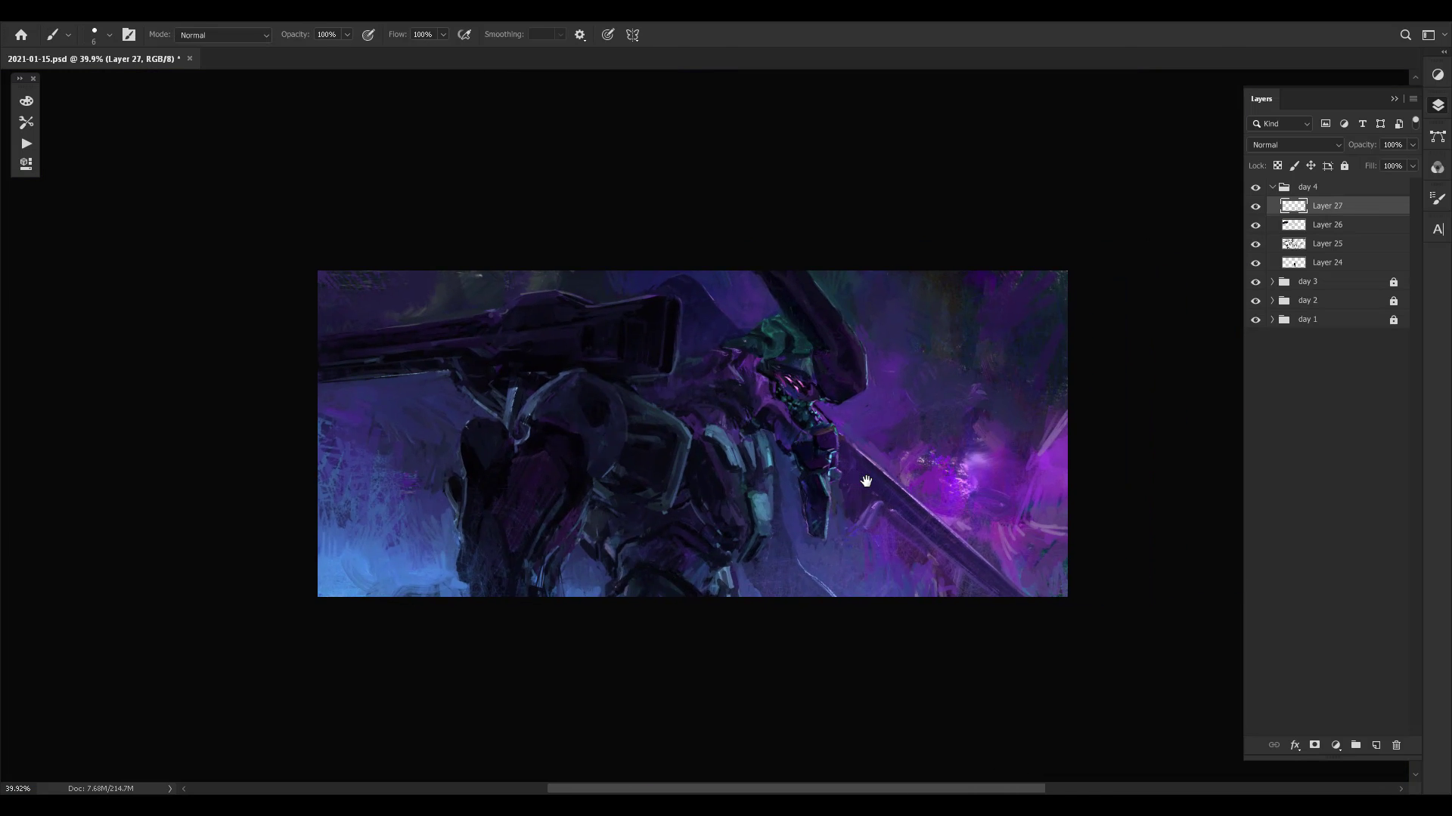
key("ctrl+shift+h")
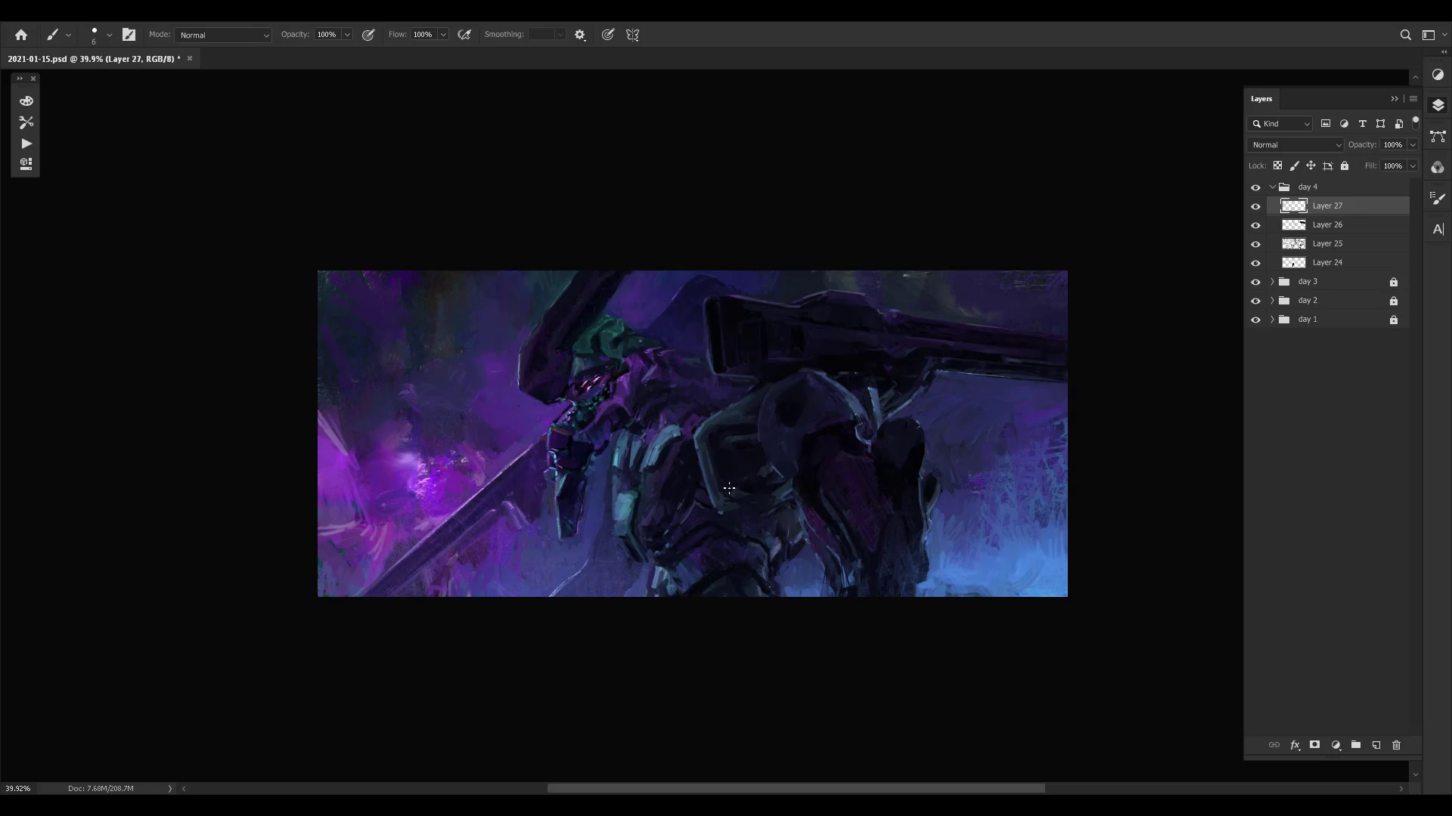
- Sample dark tones and paint over the recessed panel of the boxy armour below the cannon housing
key("ctrl+space")
mouse_move(784, 391)
left_mouse_down()
mouse_move(813, 421)
mouse_move(760, 395)
left_mouse_up()
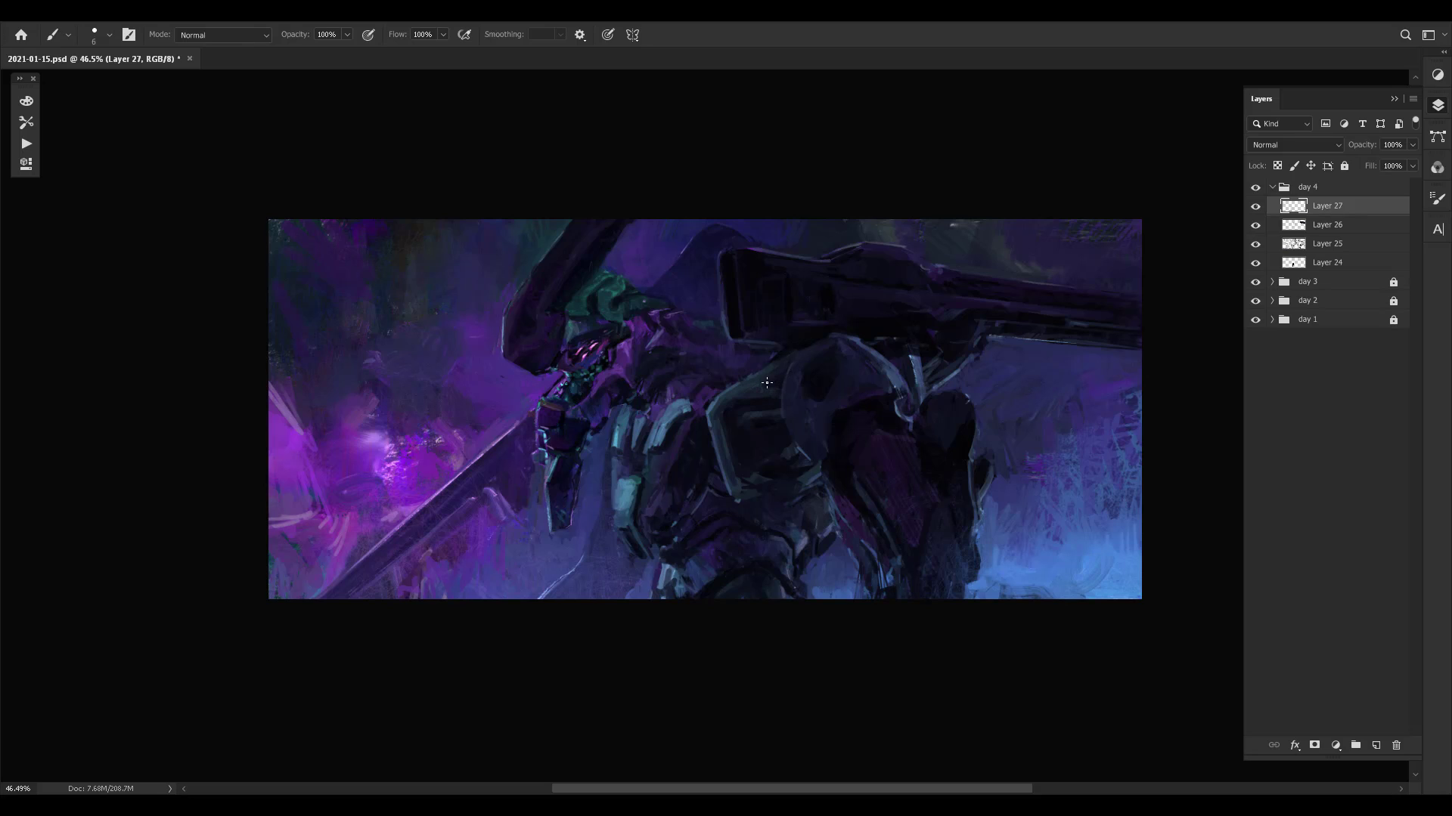
left_click(747, 407)
left_click(763, 414, "alt")
left_click(756, 404)
left_click(759, 428)
left_click(797, 448, "alt")
left_click(764, 468, "alt")
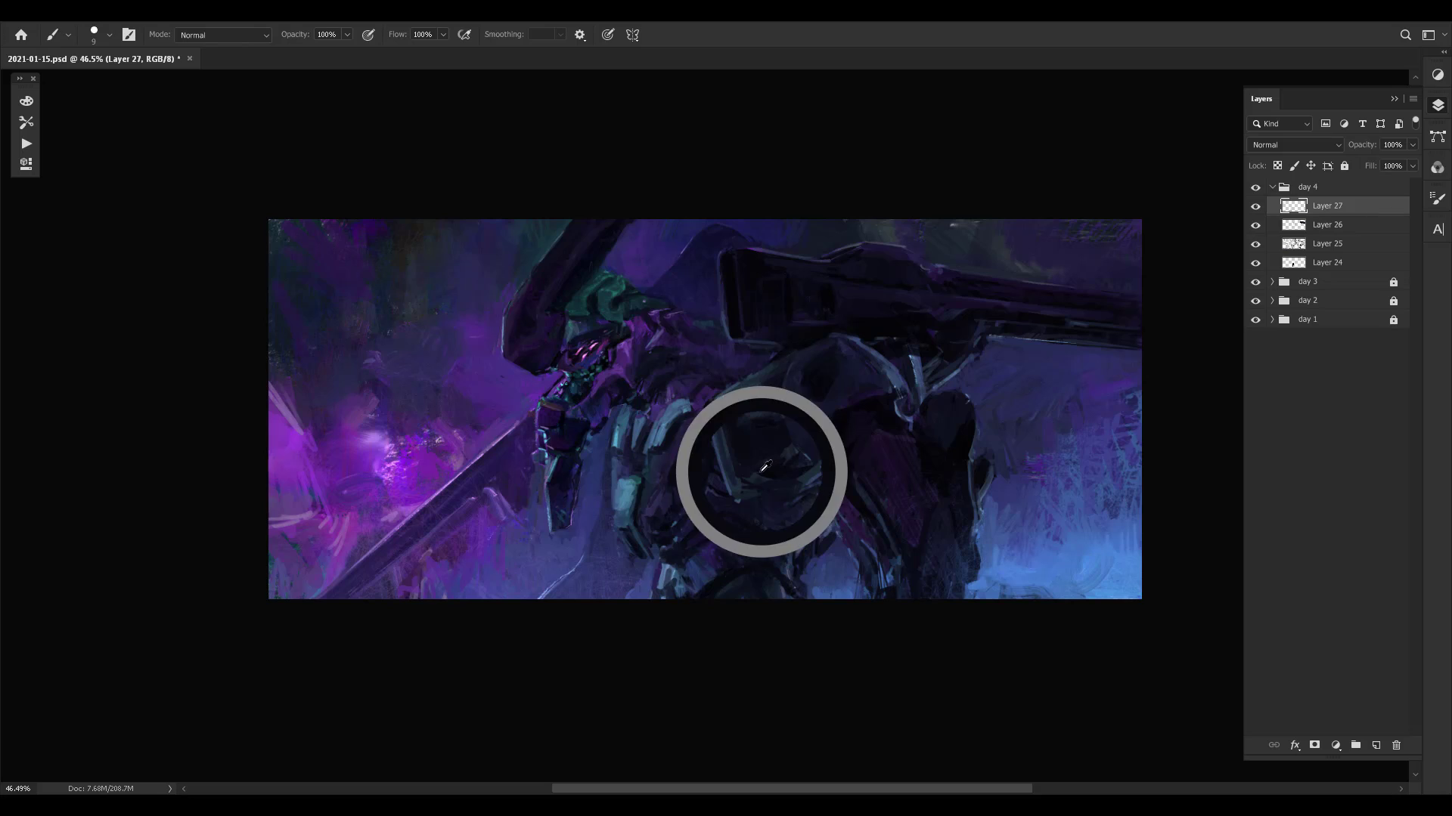
left_click(777, 500, "alt")
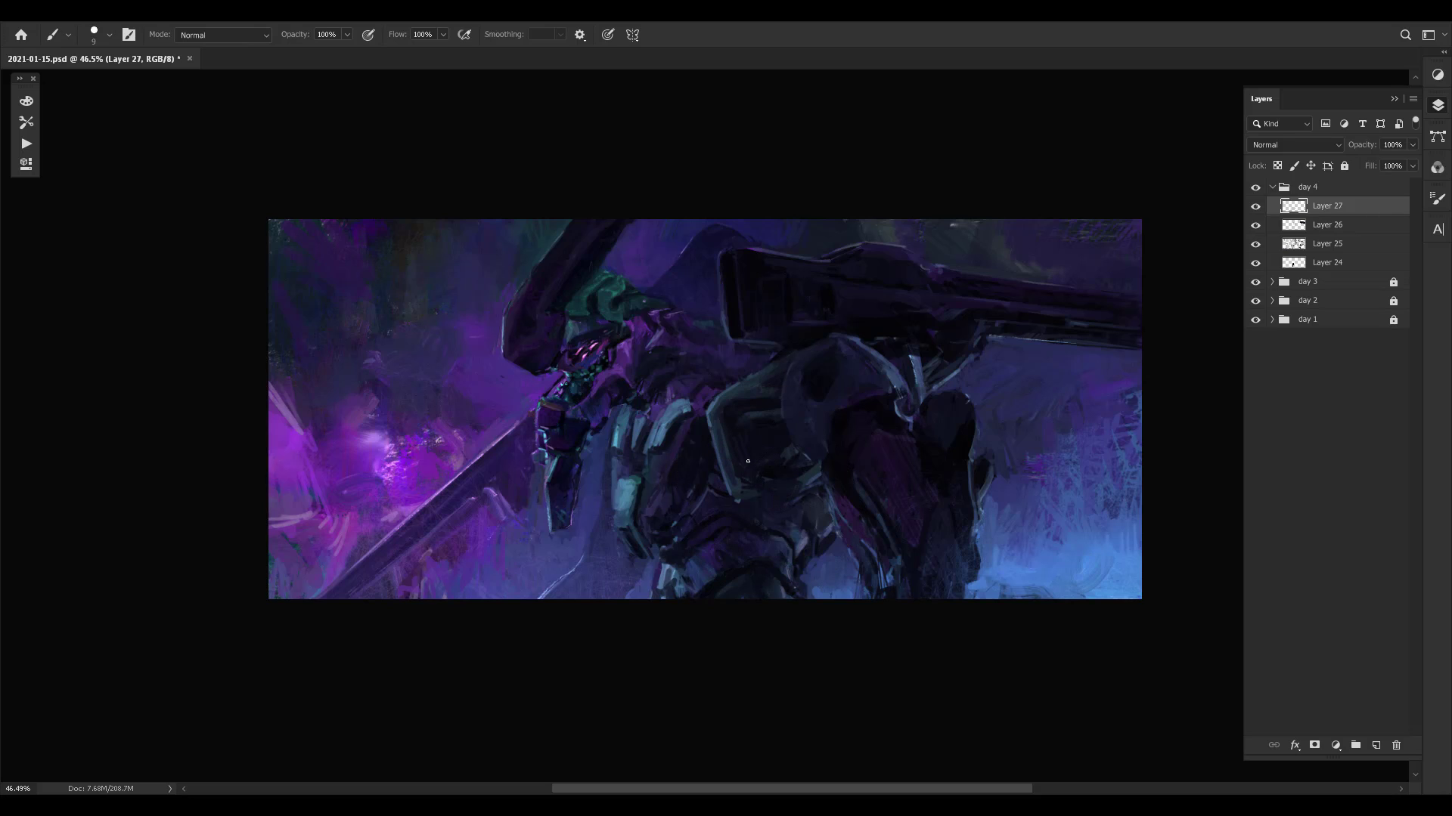
- Touch up the upper torso and the area beside the teal plates with small strokes in sampled colours
left_click(700, 410, "alt")
left_click(702, 409, "alt")
left_click(654, 390, "alt")
left_click(689, 454, "alt")
- Touch up the edges and the gap between the teal torso plates with small strokes in sampled colours
left_click(609, 467, "alt")
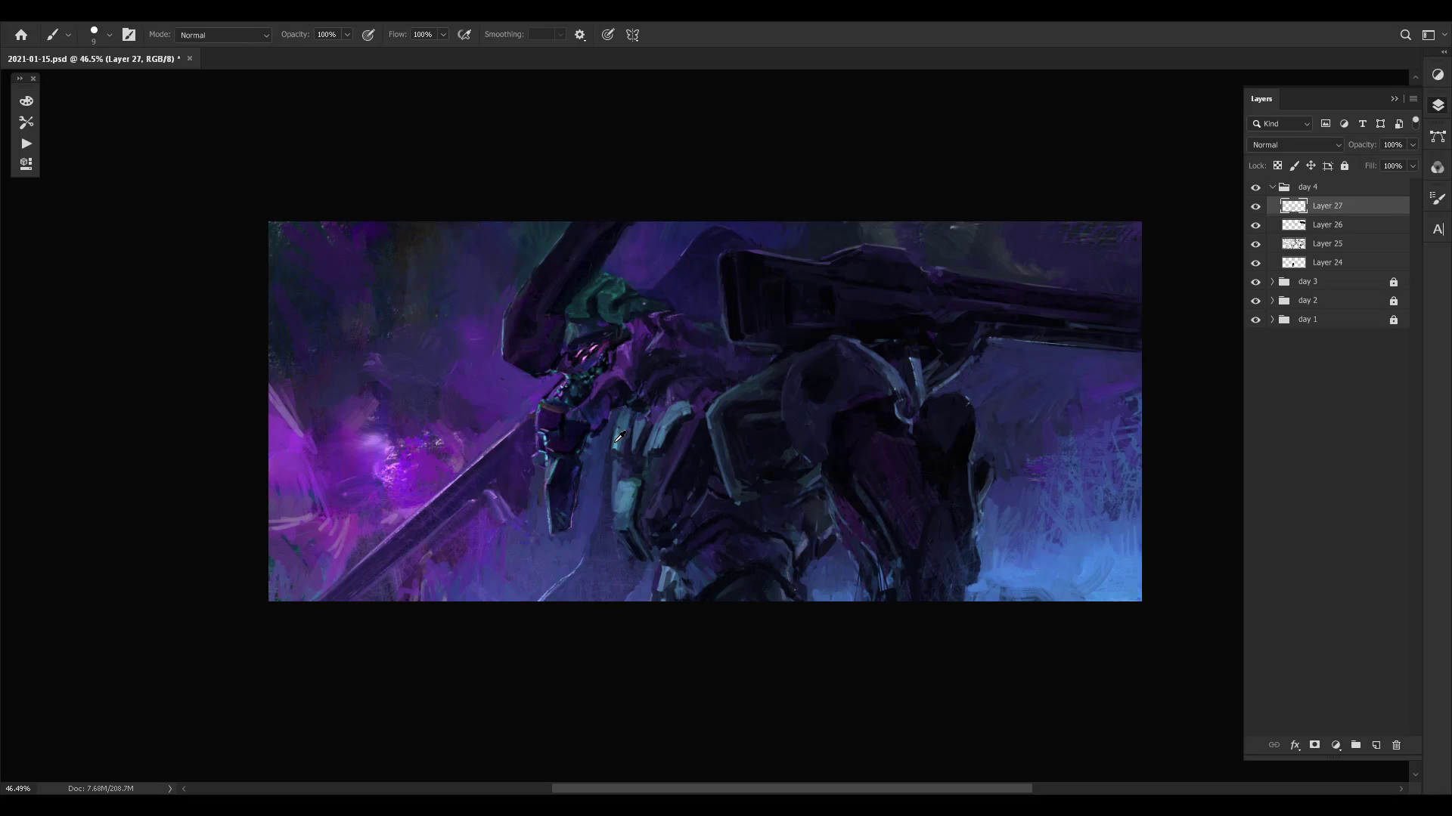
left_click(613, 439, "alt")
left_click(654, 438, "alt")
left_click(656, 452, "alt")
left_click(655, 445, "alt")
left_click(652, 443, "alt")
left_click(652, 437, "alt")
- Sample dark tones and refine the curved top of the inner teal plate and the torso beside it
left_click(659, 424, "alt")
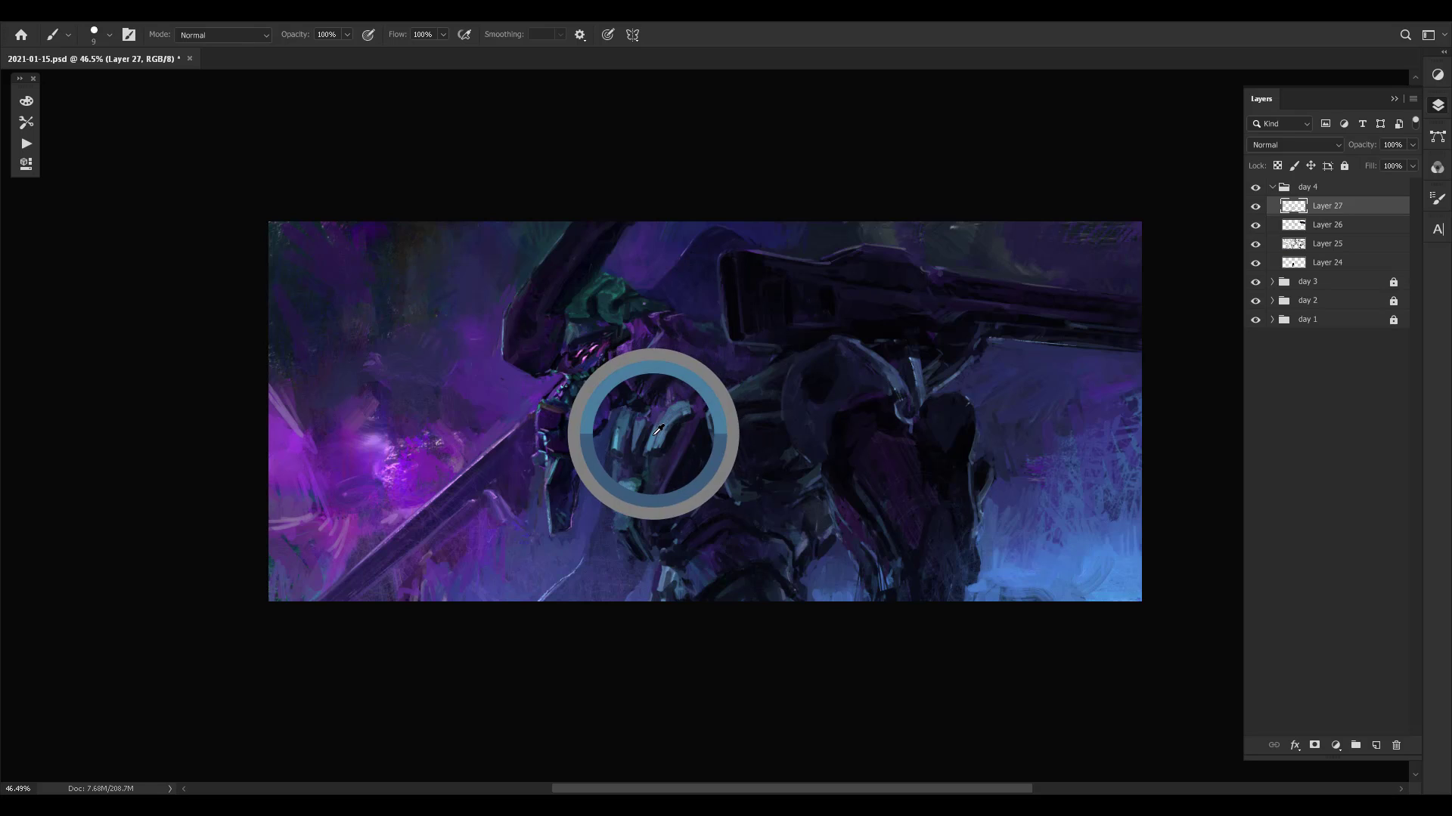
left_click(688, 403, "alt")
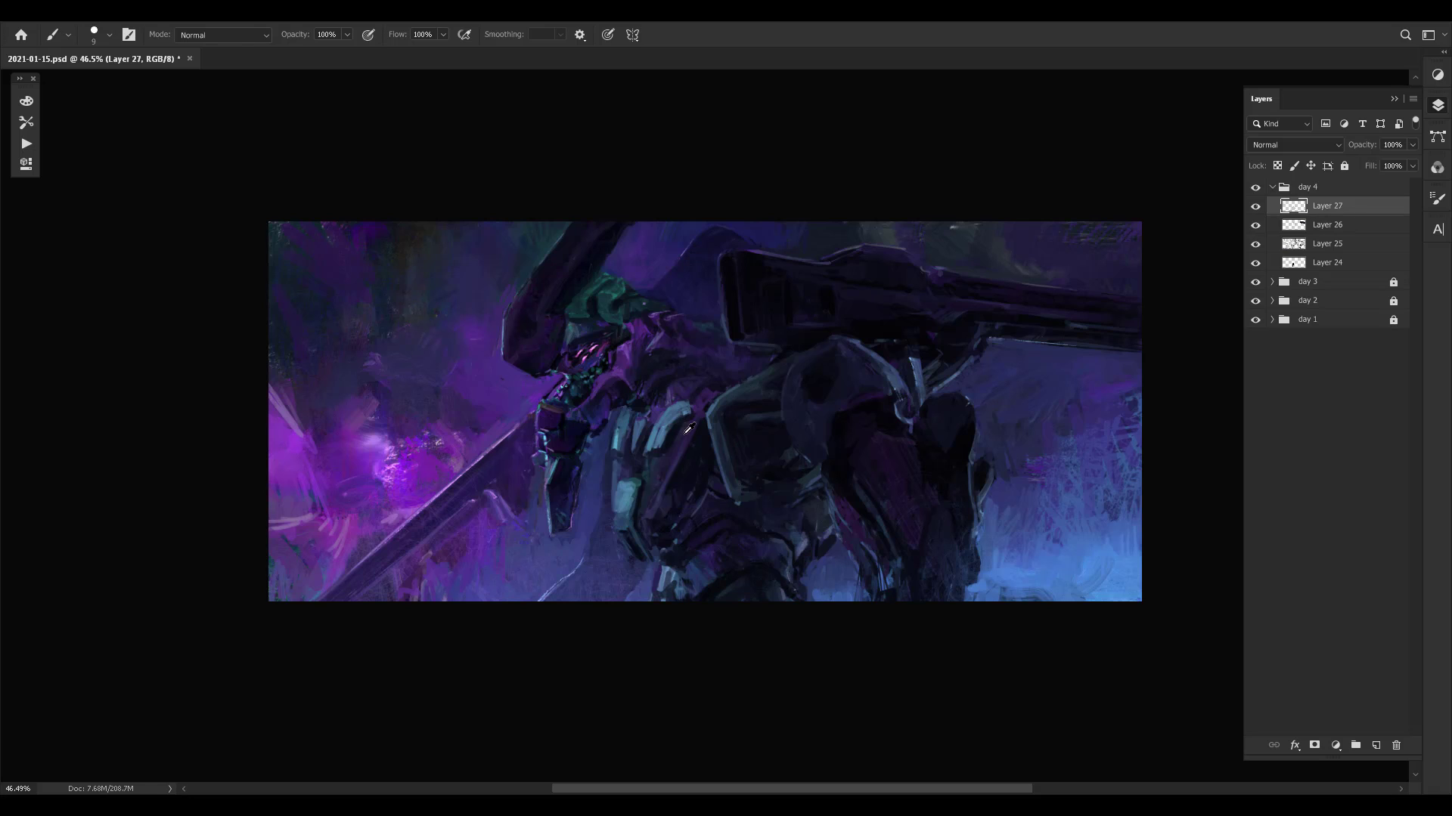
left_click(687, 428, "alt")
left_click(682, 429, "alt")
left_click(681, 429, "alt")
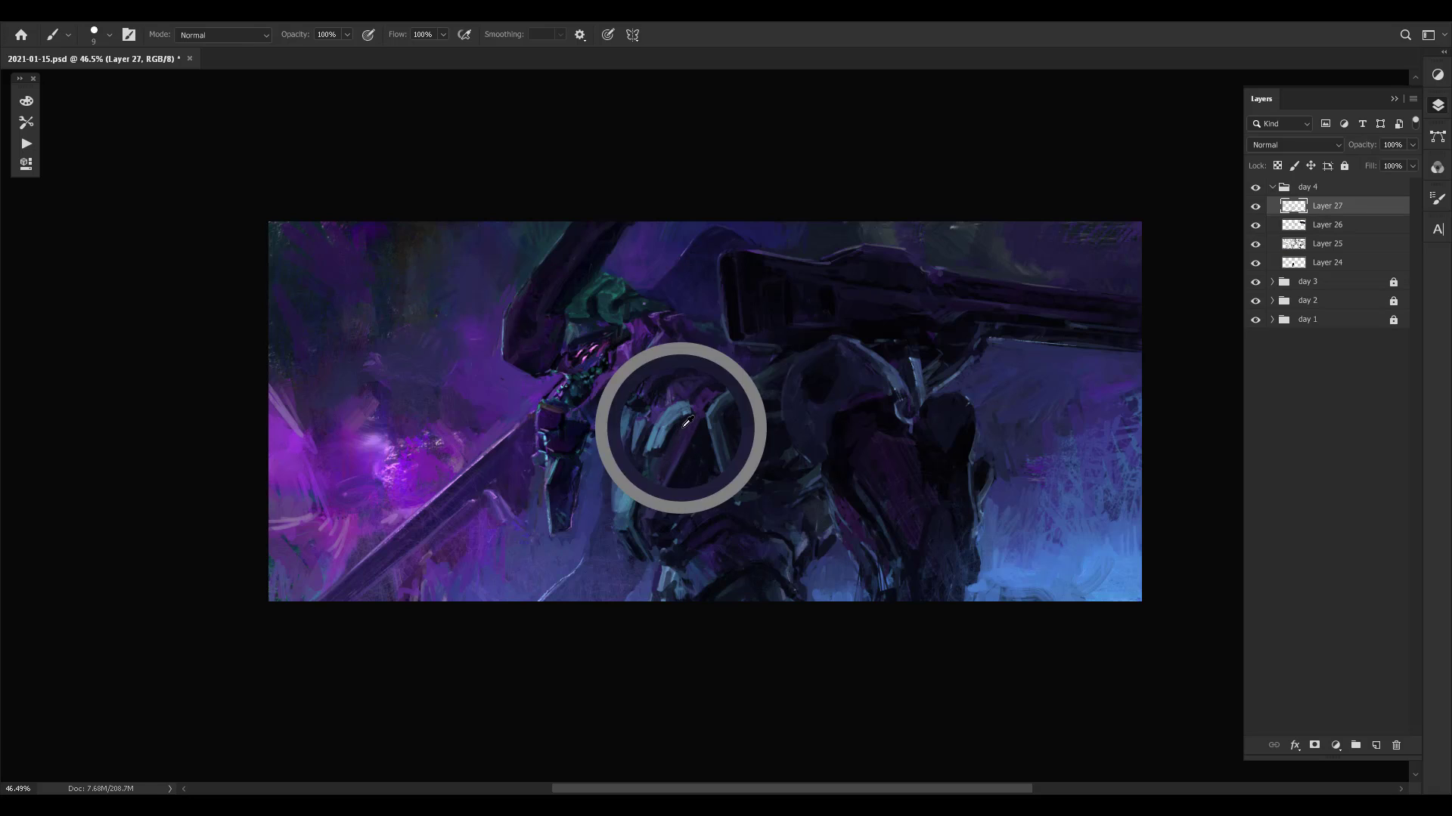
left_click(686, 417, "alt")
left_click(670, 395, "alt")
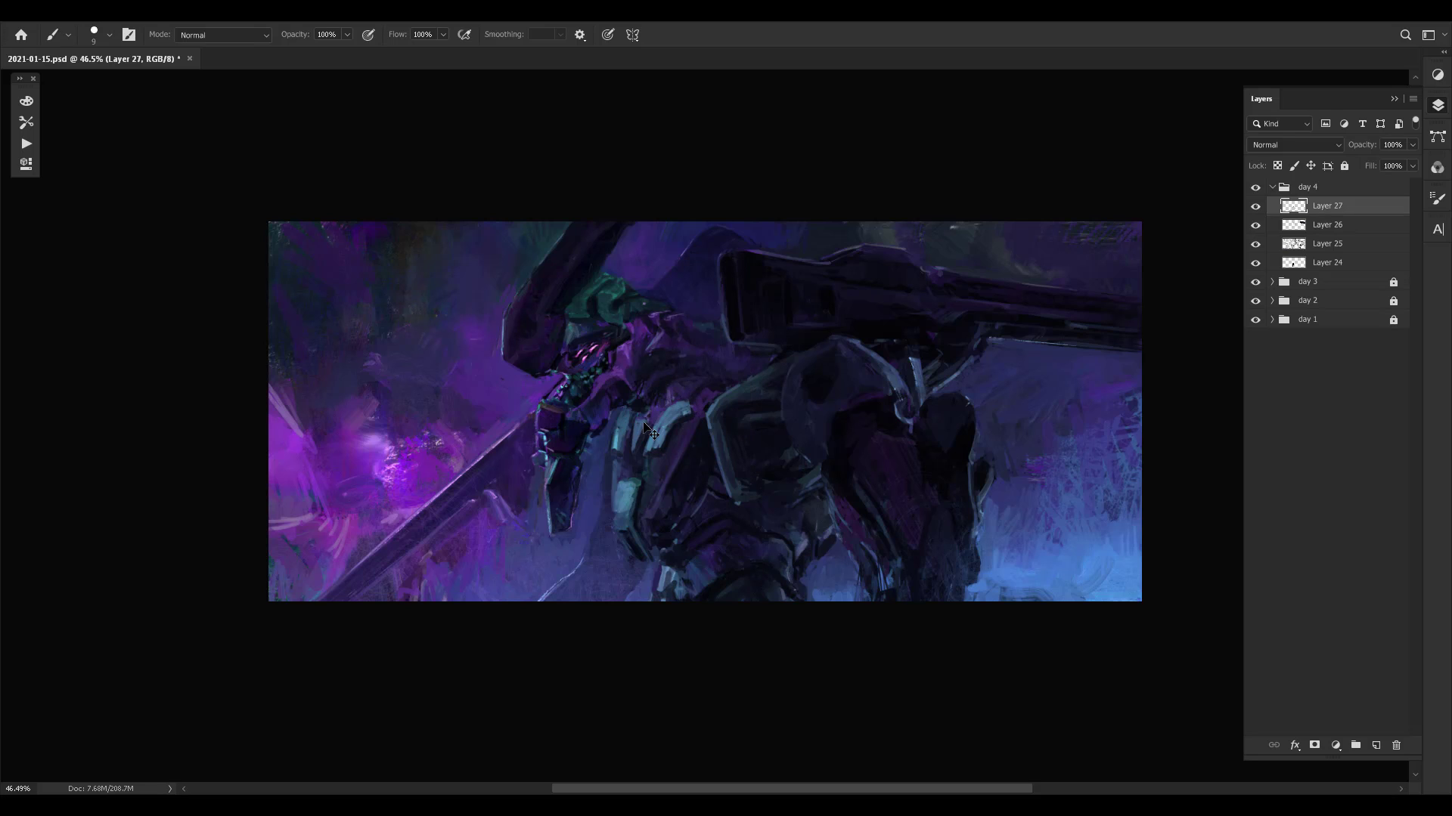
- Clean up the upper ends and the outer edge of the teal plates with small strokes
left_click(644, 423, "alt")
left_click(626, 410, "alt")
left_click(621, 420, "alt")
left_click(626, 490, "alt")
- Repaint the face and shaded edge of the lower teal plate with short strokes in sampled colours
left_click_drag(651, 537, 625, 543)
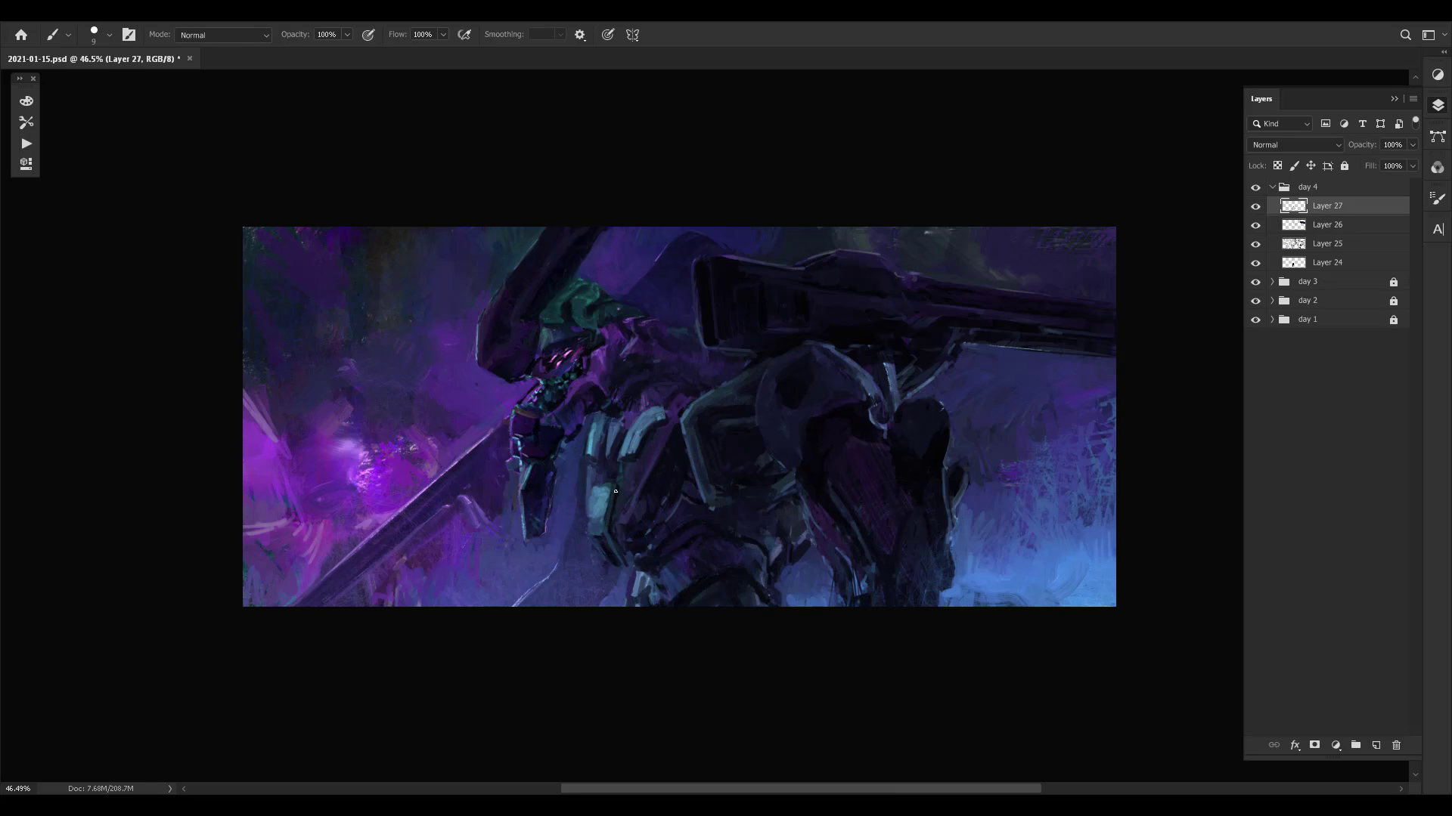
left_click(611, 491, "alt")
left_click_drag(610, 490, 605, 523)
left_click(614, 489, "alt")
left_click(611, 490, "alt")
left_click_drag(610, 490, 607, 524)
left_click(590, 541, "alt")
left_click(602, 524, "alt")
left_click_drag(608, 501, 602, 513)
left_click(605, 502, "alt")
left_click(599, 524, "alt")
left_click(612, 506, "alt")
left_click(598, 524, "alt")
- Flip the canvas horizontally with the mecha's torso in view
key("F2")
left_click_drag(995, 404, 943, 367)
key("z")
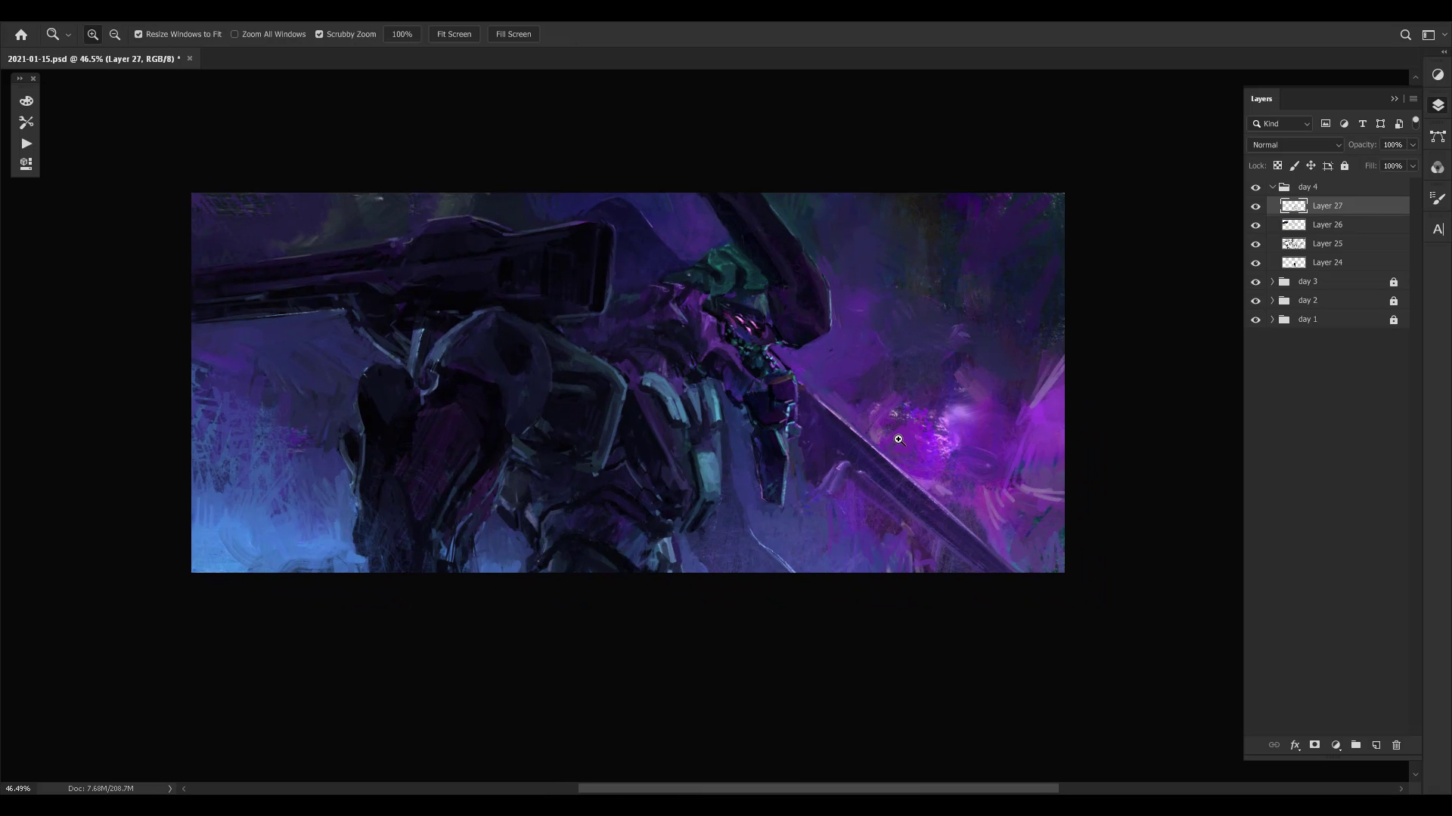
left_click_drag(740, 419, 764, 414)
left_click_drag(740, 364, 796, 448)
key("z")
mouse_move(868, 403)
left_mouse_down()
mouse_move(800, 376)
mouse_move(913, 363)
left_mouse_up()
key("b")
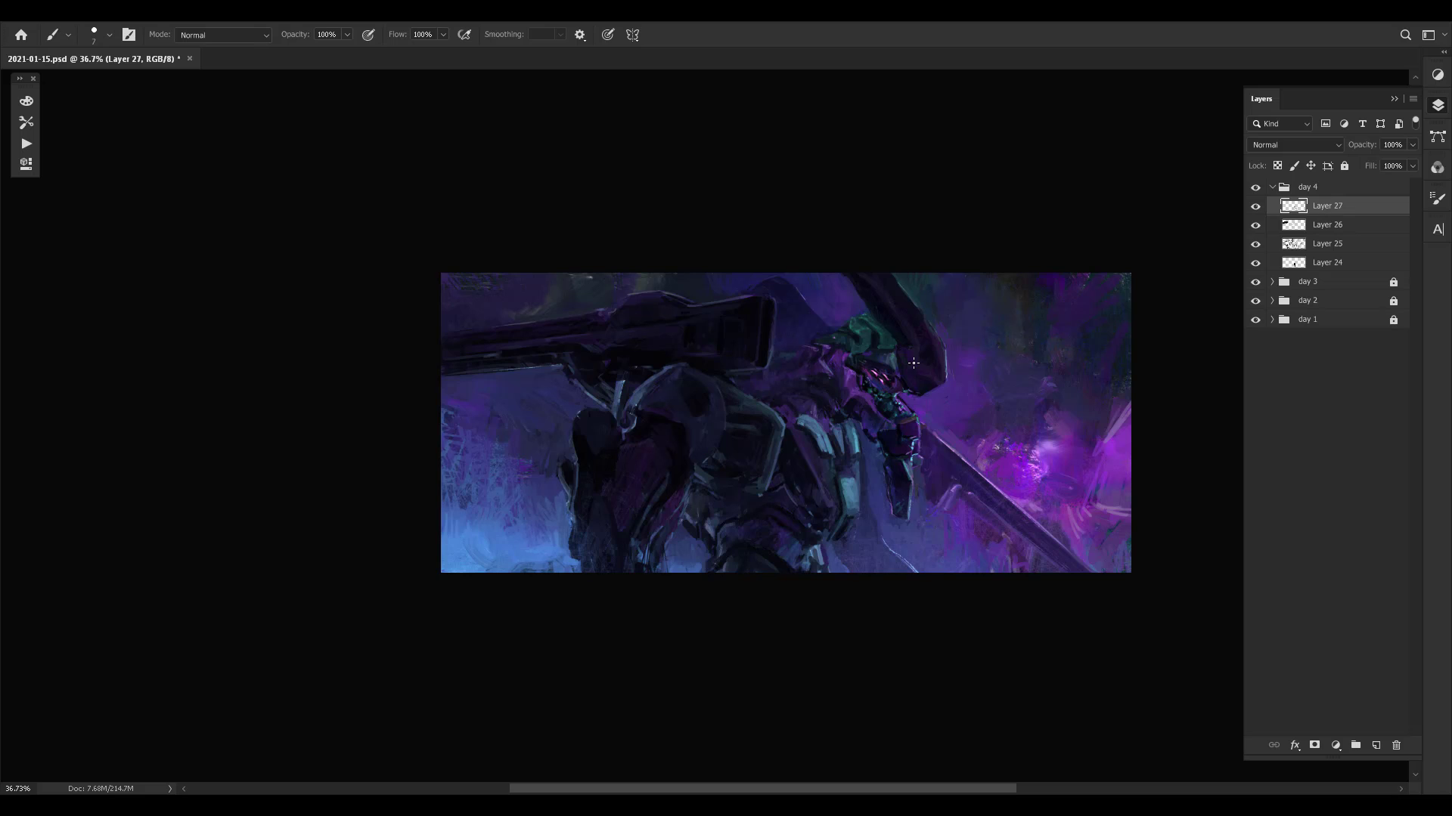
key("z")
left_click_drag(896, 422, 918, 420)
key("b")
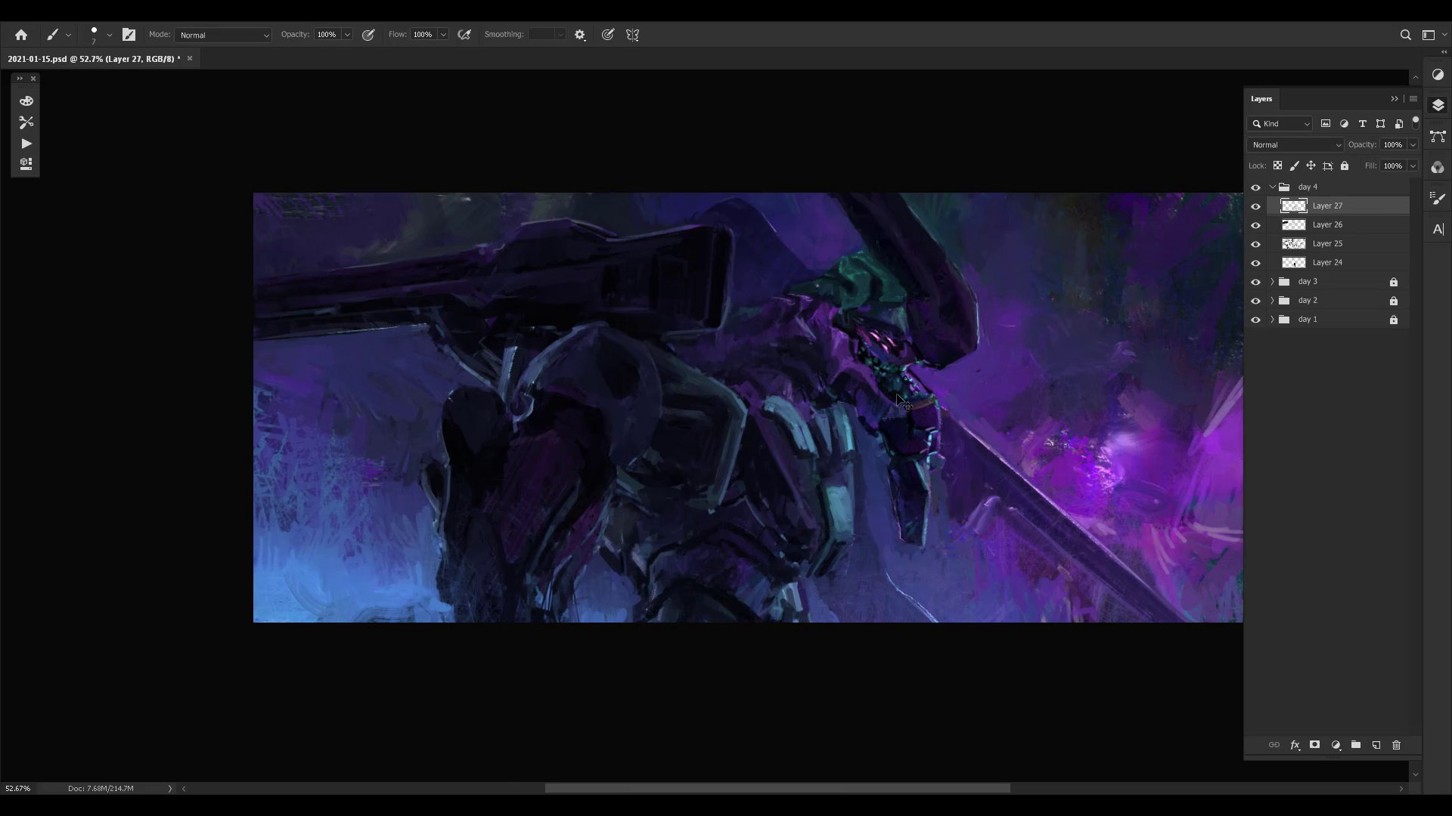
- Paint dark tones on the torso panel between the boxy armour and the teal plates, varying the brush size
left_click(766, 511, "alt")
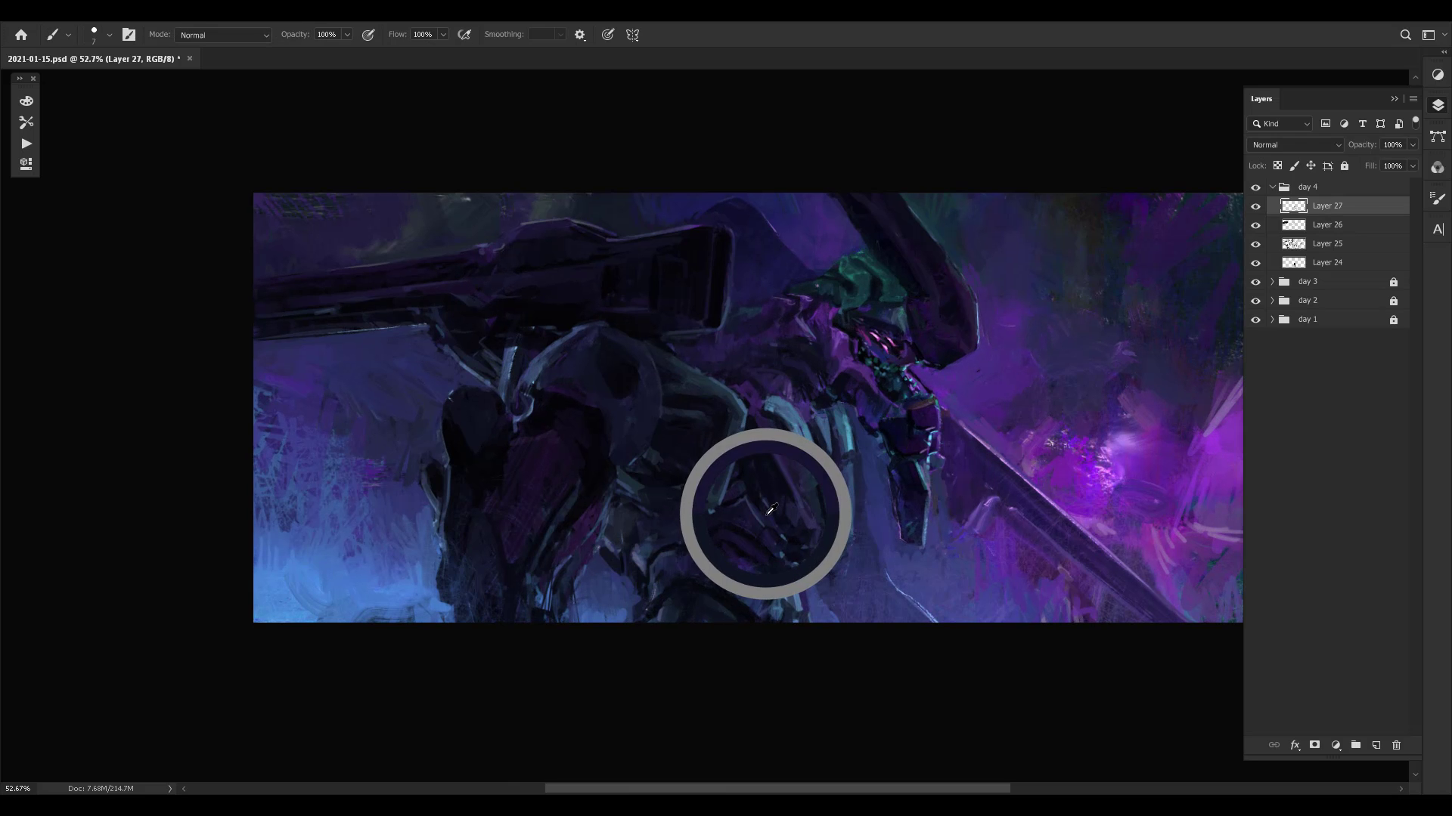
key("bracketright")
left_click(767, 474, "alt")
left_click(765, 513, "alt")
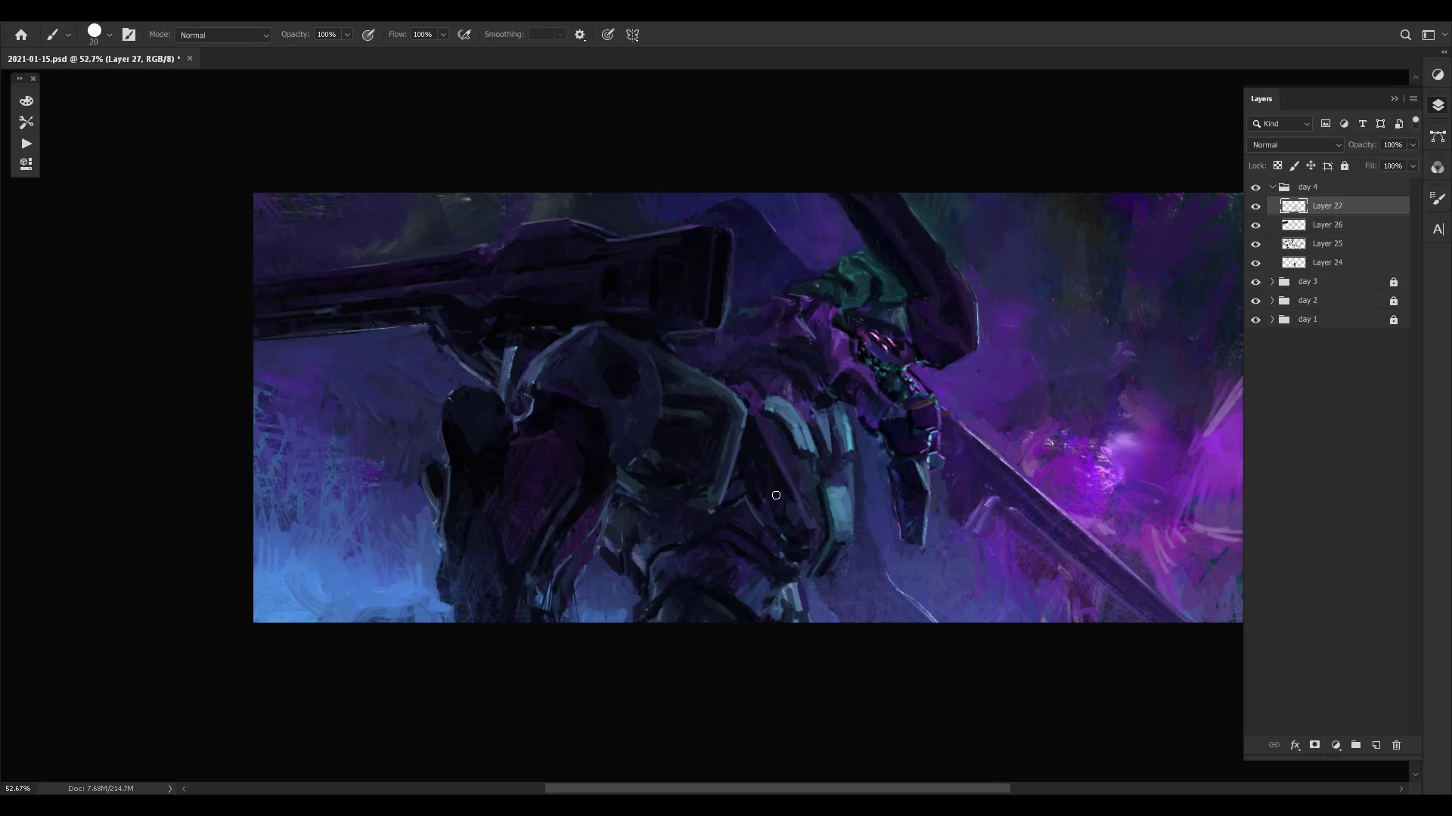
key("bracketleft")
left_click(747, 496, "alt")
left_click(752, 502, "alt")
- Refine the upper part of the dark torso panel with a smaller brush and sampled tones
left_click(795, 499, "alt")
left_click(782, 463, "alt")
key("bracketleft")
left_click(749, 461, "alt")
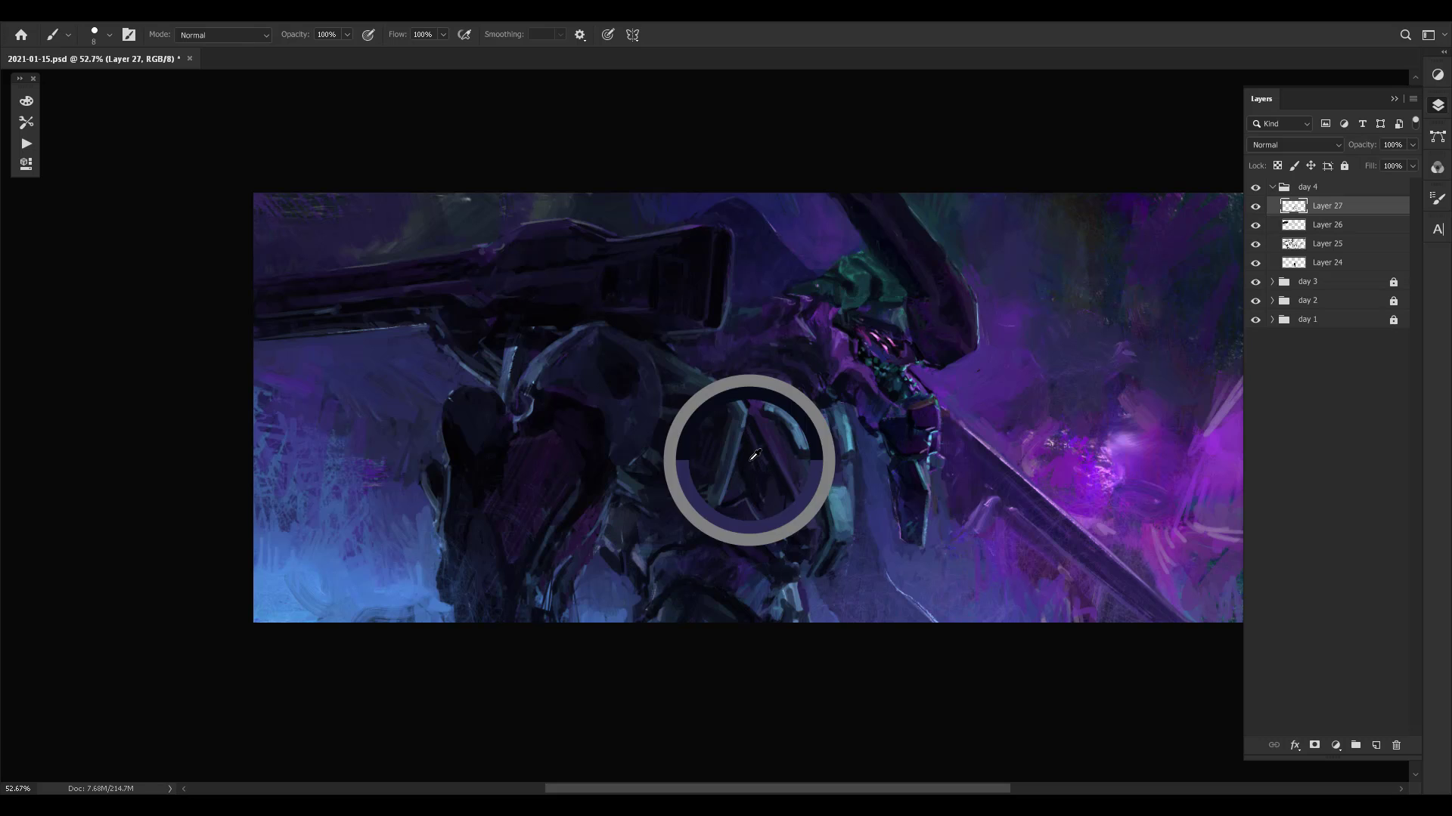
left_click(788, 460, "alt")
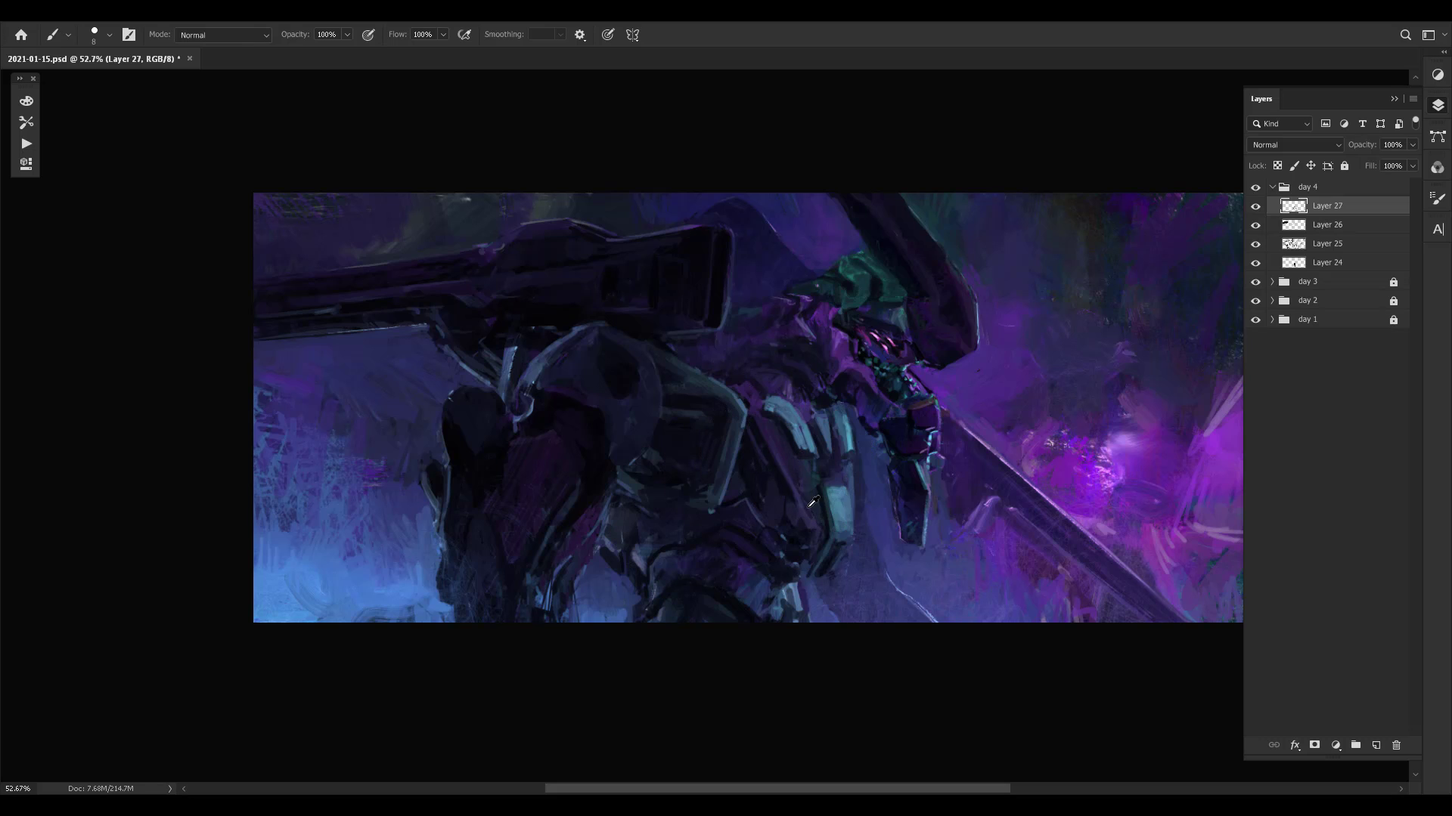
- Touch up the tops of the teal plates and compare the painting with the current layer hidden and shown
left_click(825, 502, "alt")
left_click(830, 421, "alt")
left_click(832, 394, "alt")
left_click(788, 383, "alt")
key("ctrl+comma")
key("ctrl+comma")
key("ctrl+comma")
key("ctrl+comma")
- Add small strokes beside the top of the boxy armour and on the waist armour below the teal plates
left_click(754, 416, "alt")
left_click(756, 394, "alt")
left_click(749, 408, "alt")
left_click_drag(768, 546, 798, 579)
left_click(780, 596, "alt")
- Copy the lassoed waist armour piece below the teal plates to a new layer and nudge it down and left
key("l")
mouse_move(763, 614)
left_mouse_down()
mouse_move(721, 570)
mouse_move(773, 542)
mouse_move(791, 560)
mouse_move(773, 621)
mouse_move(800, 595)
left_mouse_up()
key("ctrl+j")
key("ctrl+t")
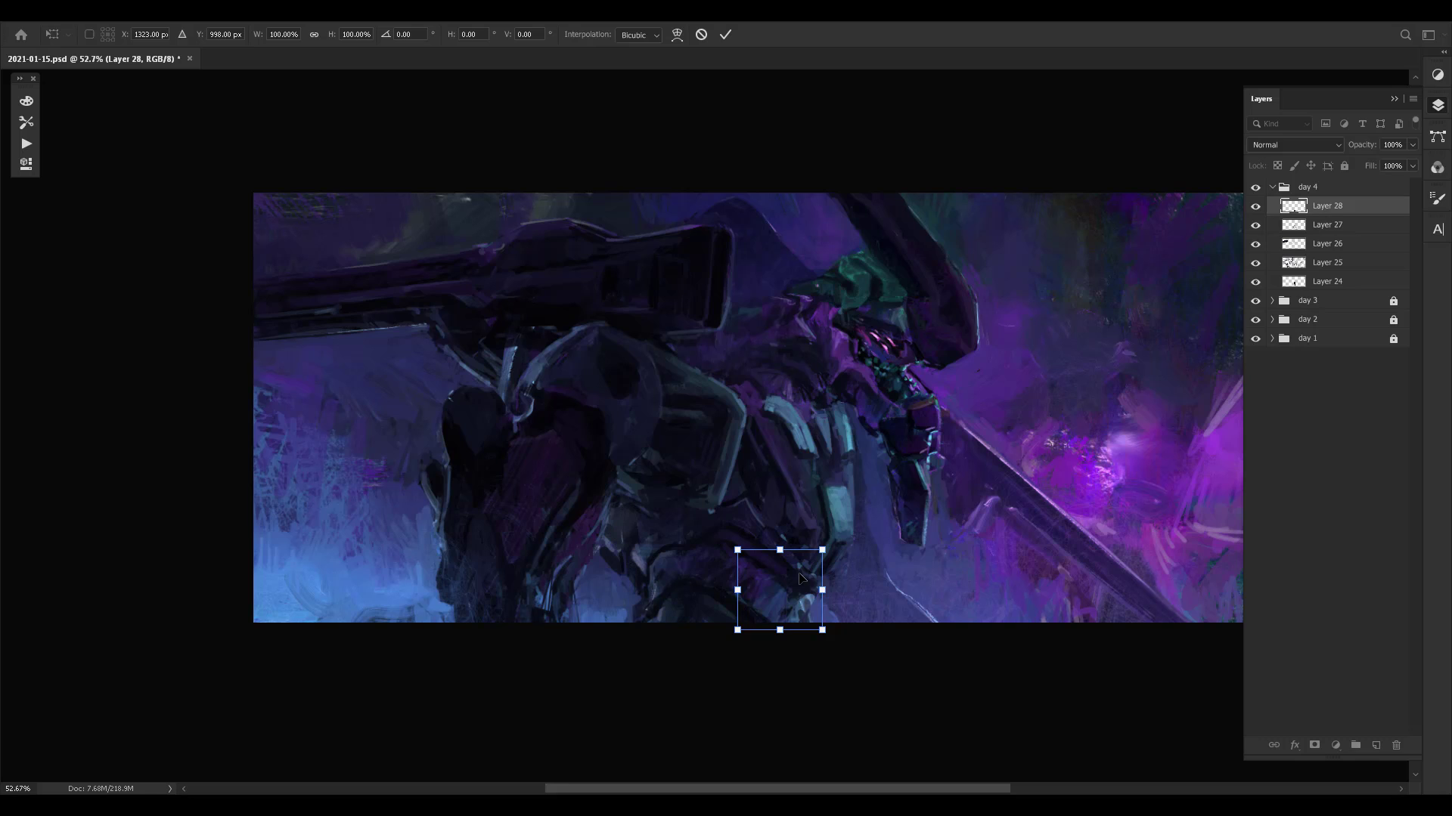
key("Down")
key("Down")
key("Down")
key("Down")
key("Left")
key("Left")
key("Return")
key("l")
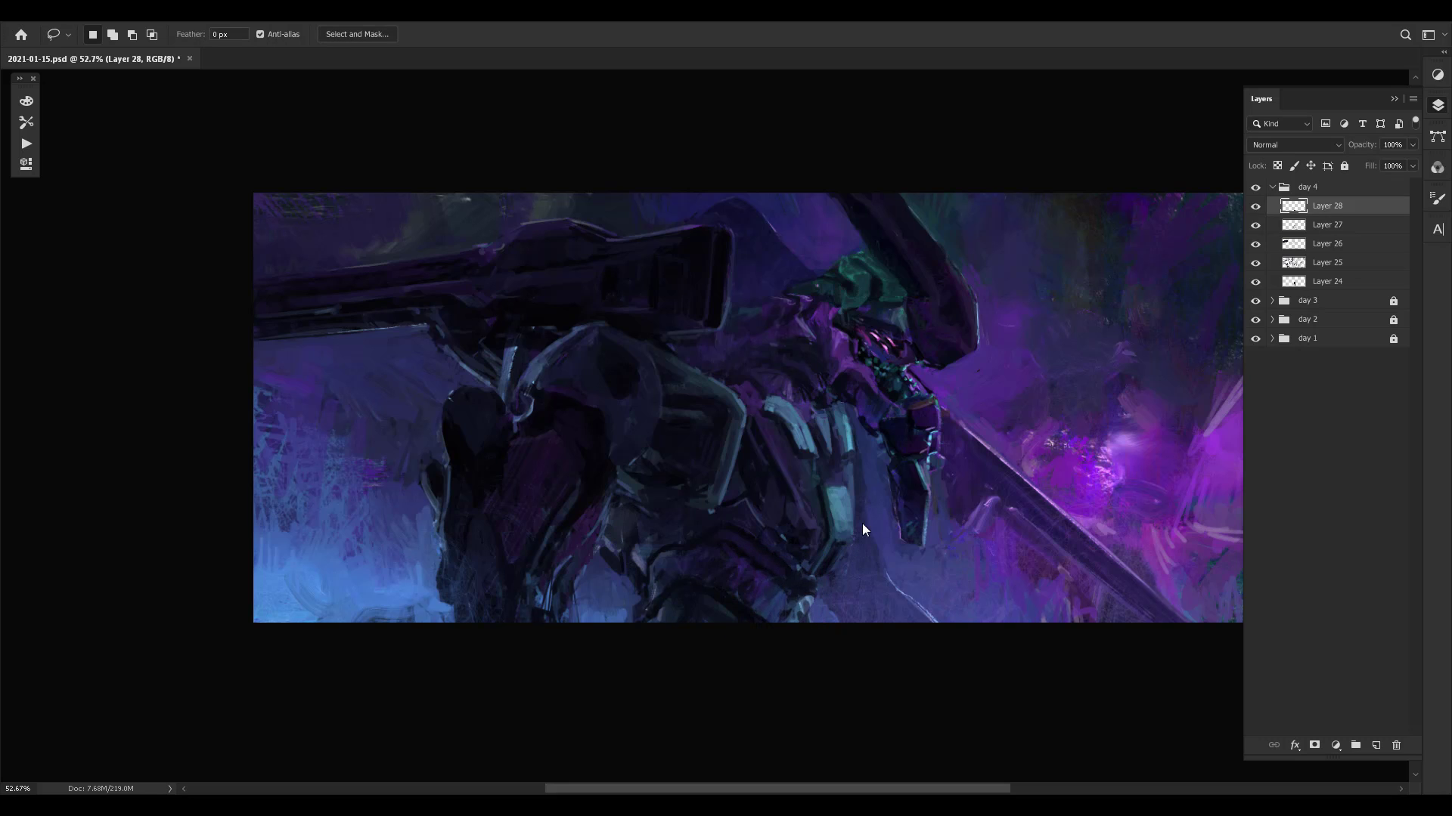
- Flip the canvas horizontally to recheck the composition
key("ctrl+shift+h")
left_click_drag(1015, 459, 951, 457)
- Try the painting without the copied armour layer, restore the layer and save the document
key("ctrl+comma")
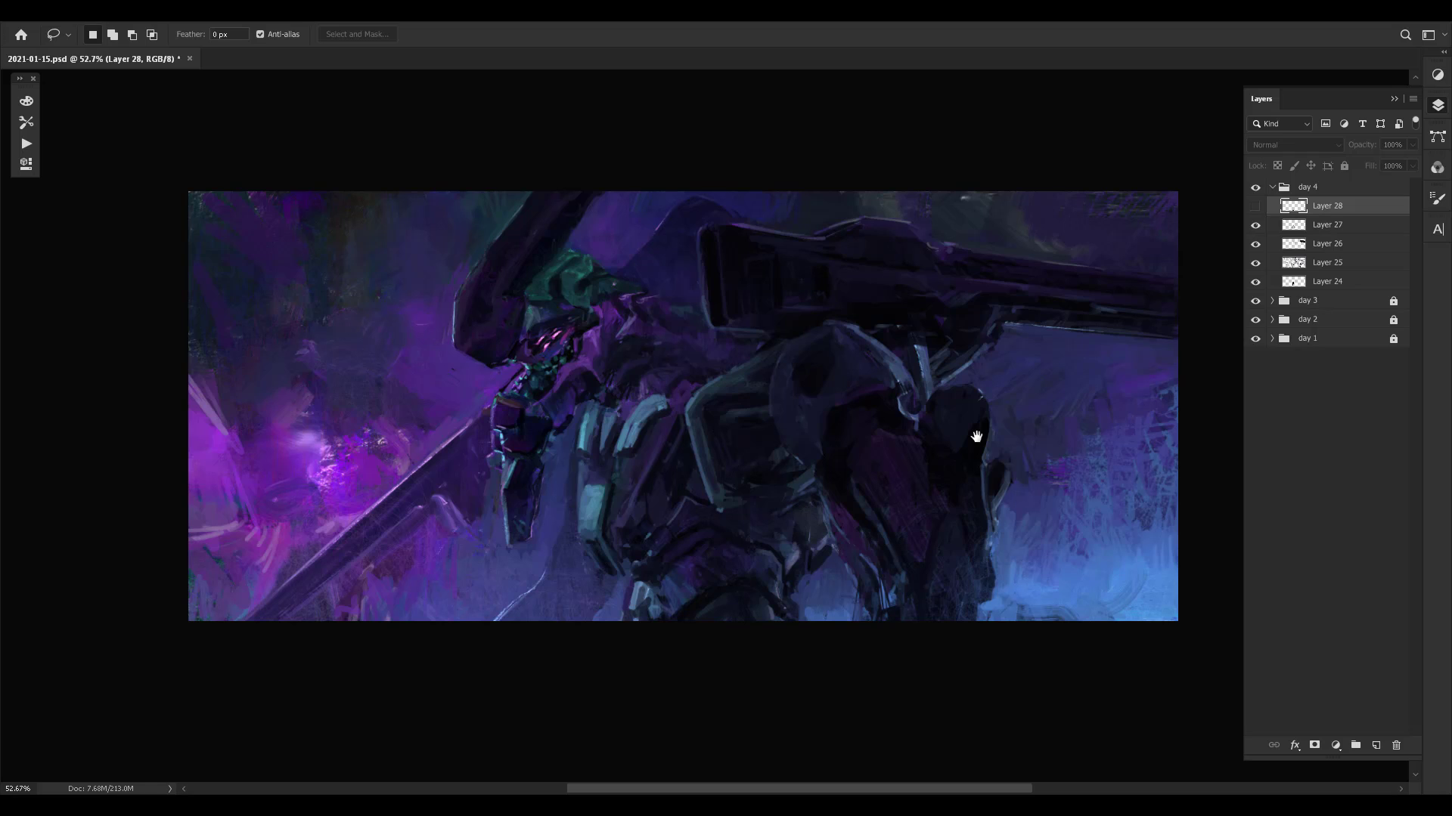
key("Delete")
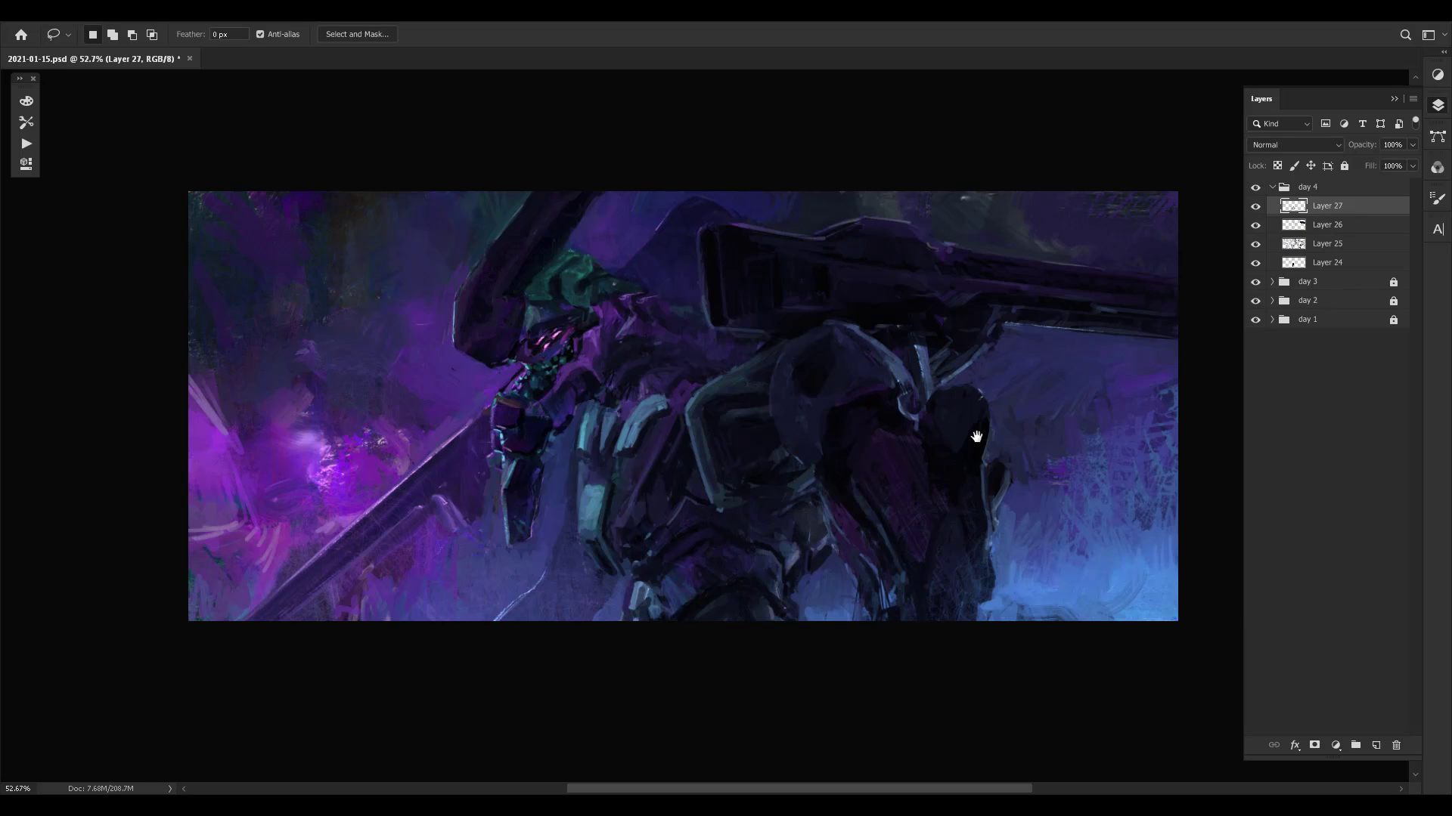
key("ctrl+z")
key("ctrl+s")
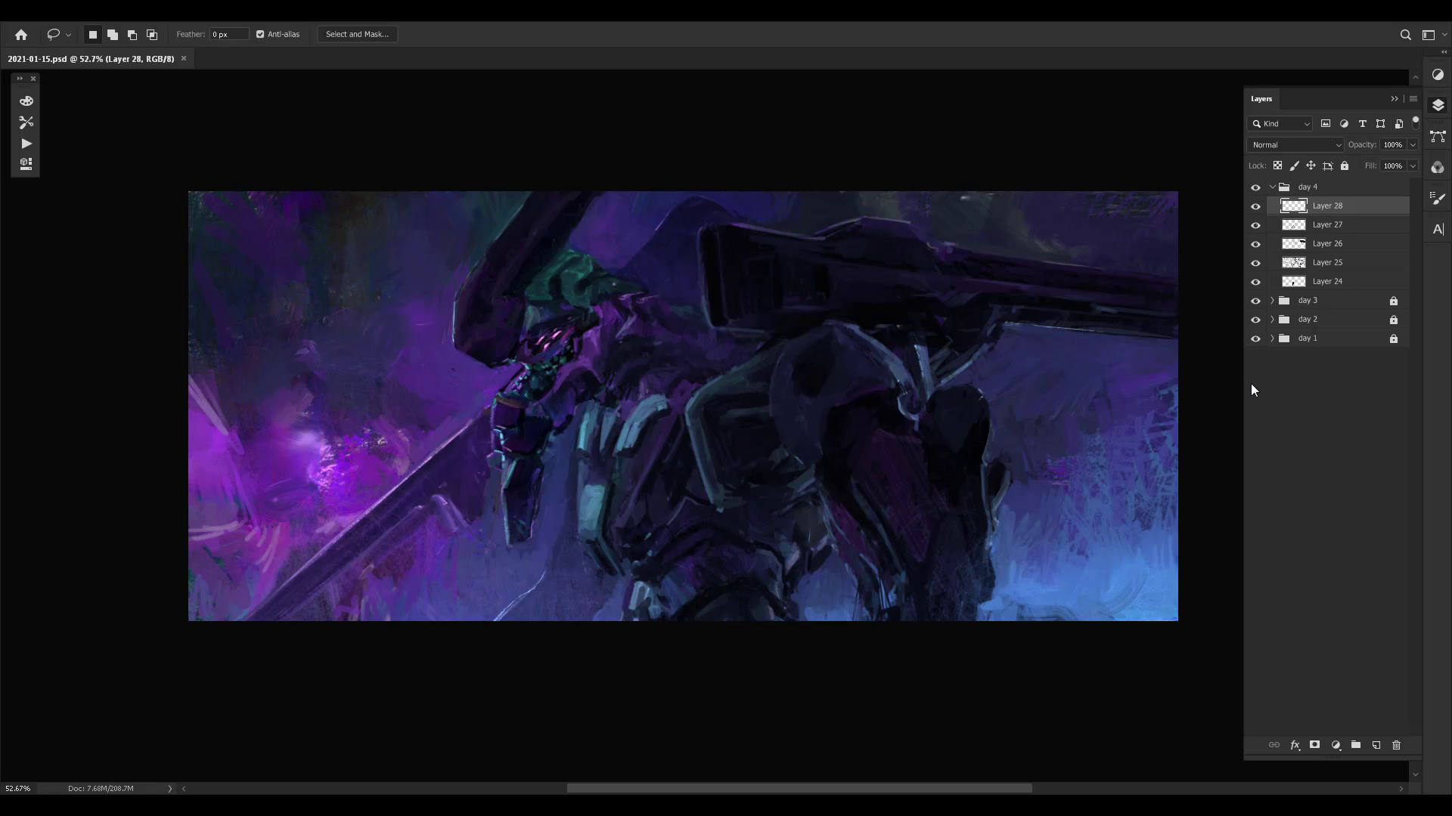
- Sample blue background and dark tones and clean up the lower tip of the teal plate
key("b")
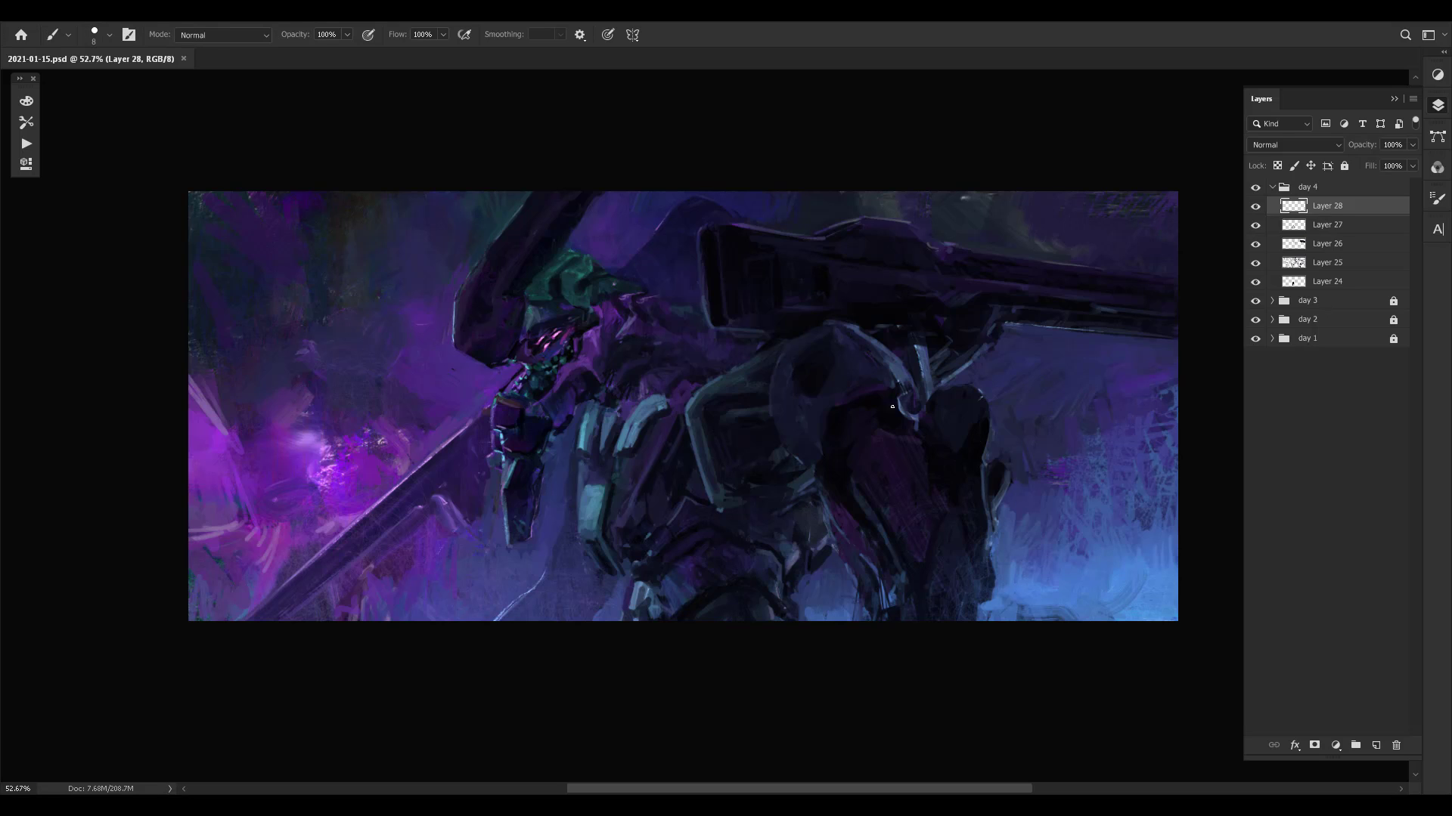
left_click(617, 594, "alt")
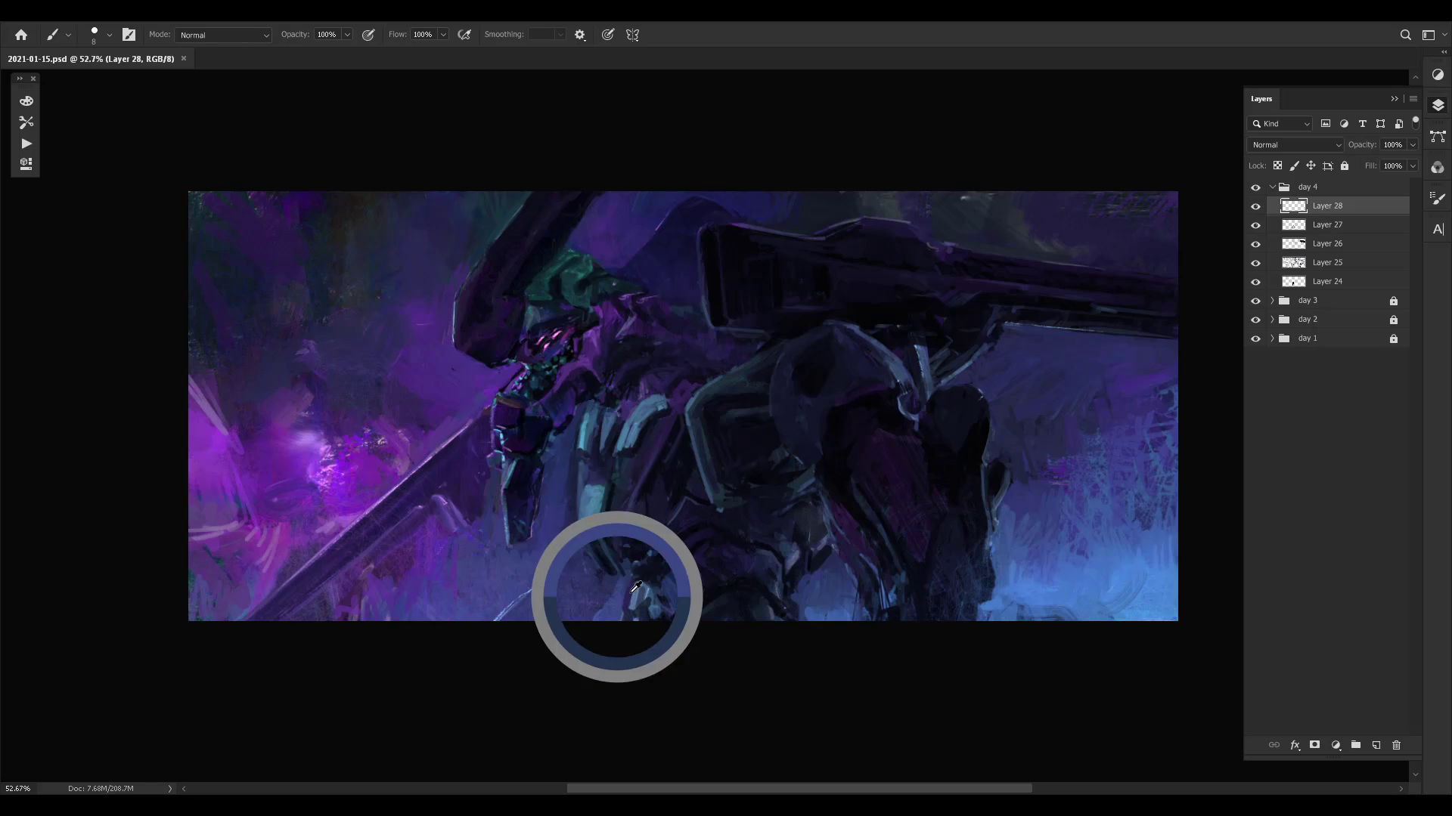
left_click(643, 577, "alt")
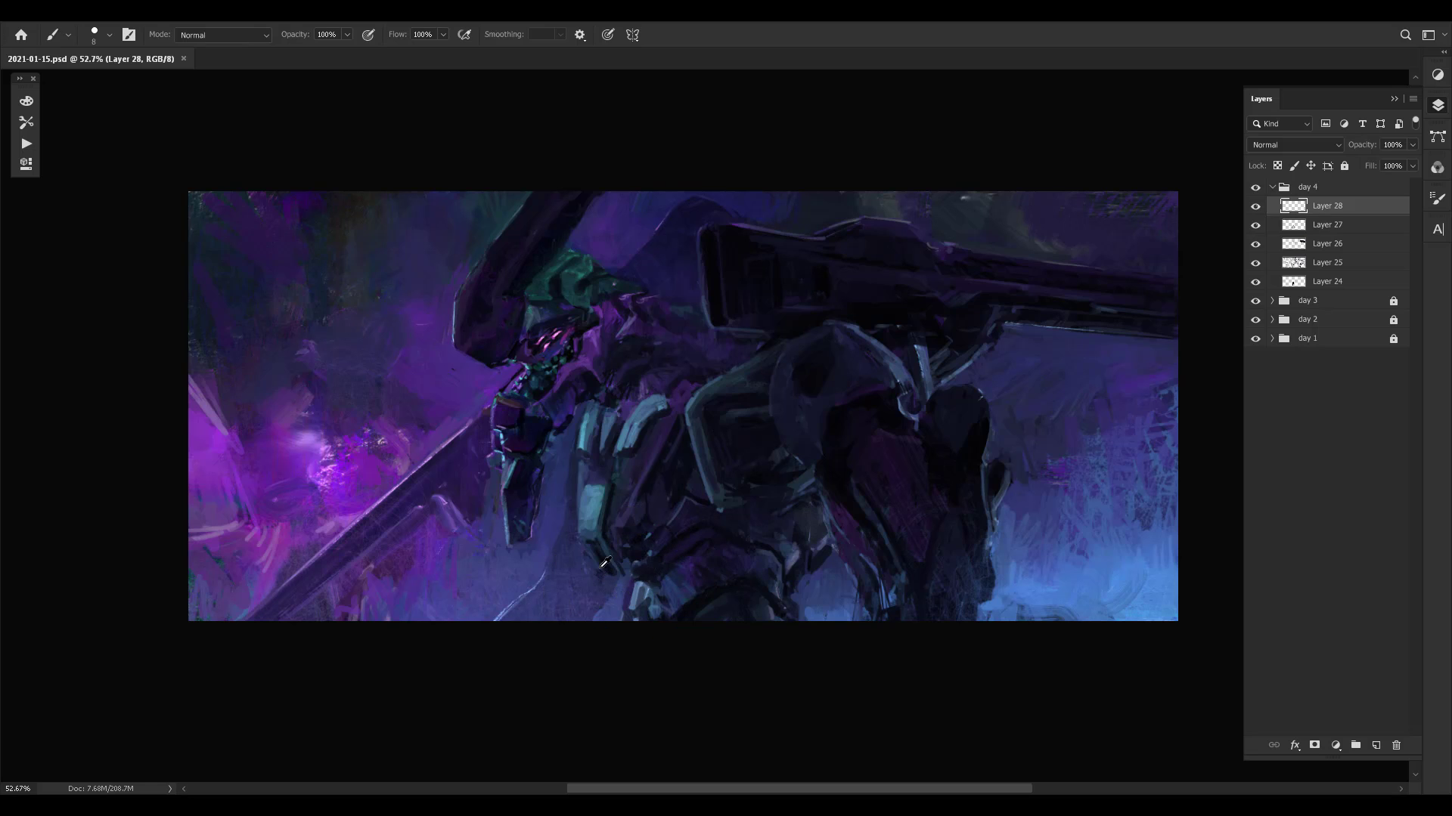
left_click(589, 565, "alt")
mouse_move(584, 563)
left_mouse_down()
mouse_move(586, 540)
mouse_move(606, 546)
left_mouse_up()
left_click(600, 549, "alt")
left_click(606, 563, "alt")
- Refine the joint between the upper and lower teal plates with small dark strokes
left_click(610, 499, "alt")
left_click(610, 482, "alt")
left_click(590, 477, "alt")
left_click(594, 465, "alt")
left_click(602, 438, "alt")
left_click(603, 438, "alt")
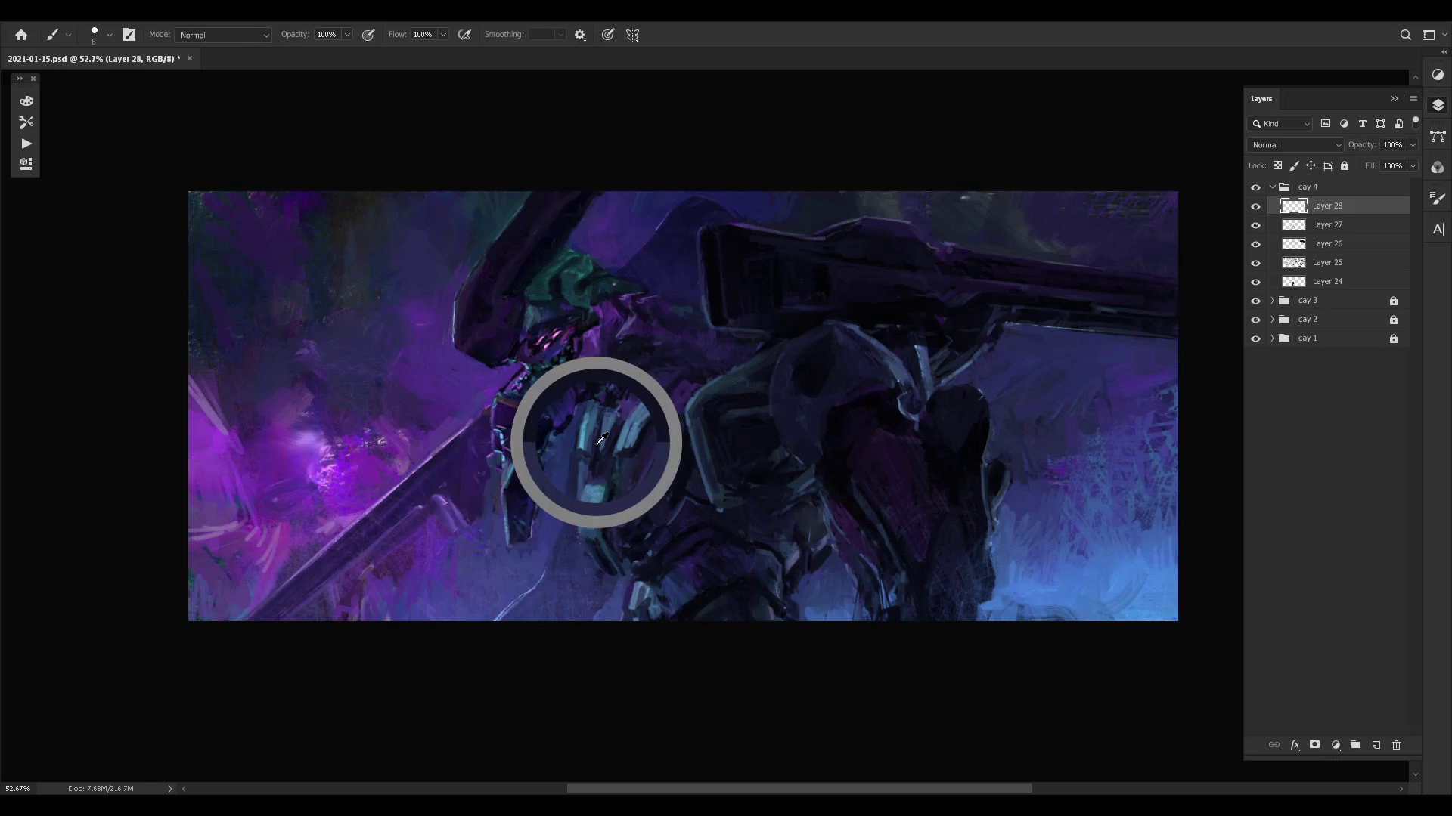
left_click(598, 451, "alt")
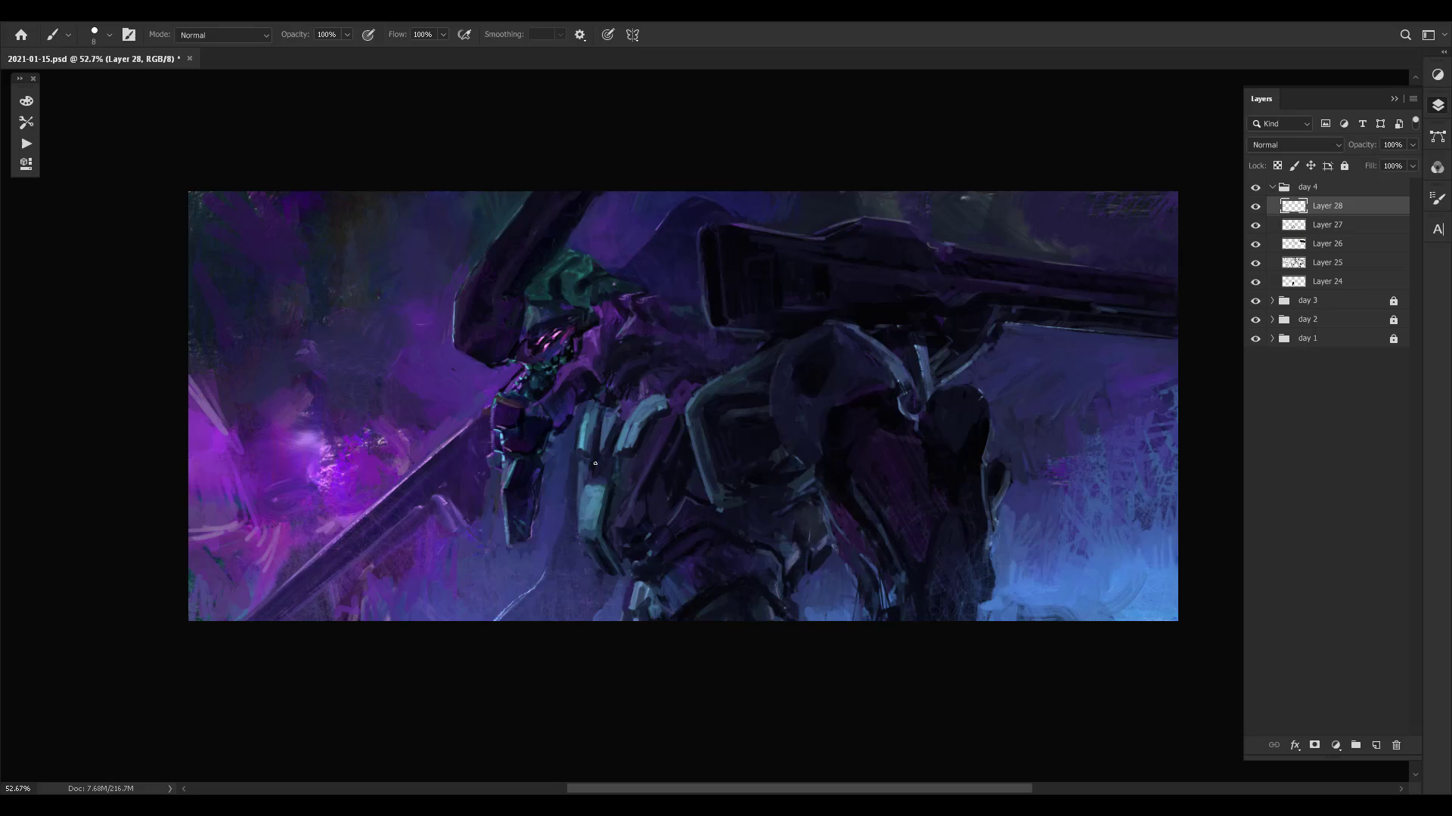
- Define the upper ends of the teal plates and the curved rim of the inner plate
left_click(614, 415, "alt")
left_click(626, 404, "alt")
left_click(610, 403, "alt")
left_click(604, 401, "alt")
left_click(588, 411, "alt")
left_click(665, 402, "alt")
left_click(646, 414, "alt")
left_click(641, 422, "alt")
left_click(654, 410, "alt")
- Sample background blues and paint the gap between the lower teal plate's tip and the waist armour
left_click(624, 573, "alt")
left_click(619, 557, "alt")
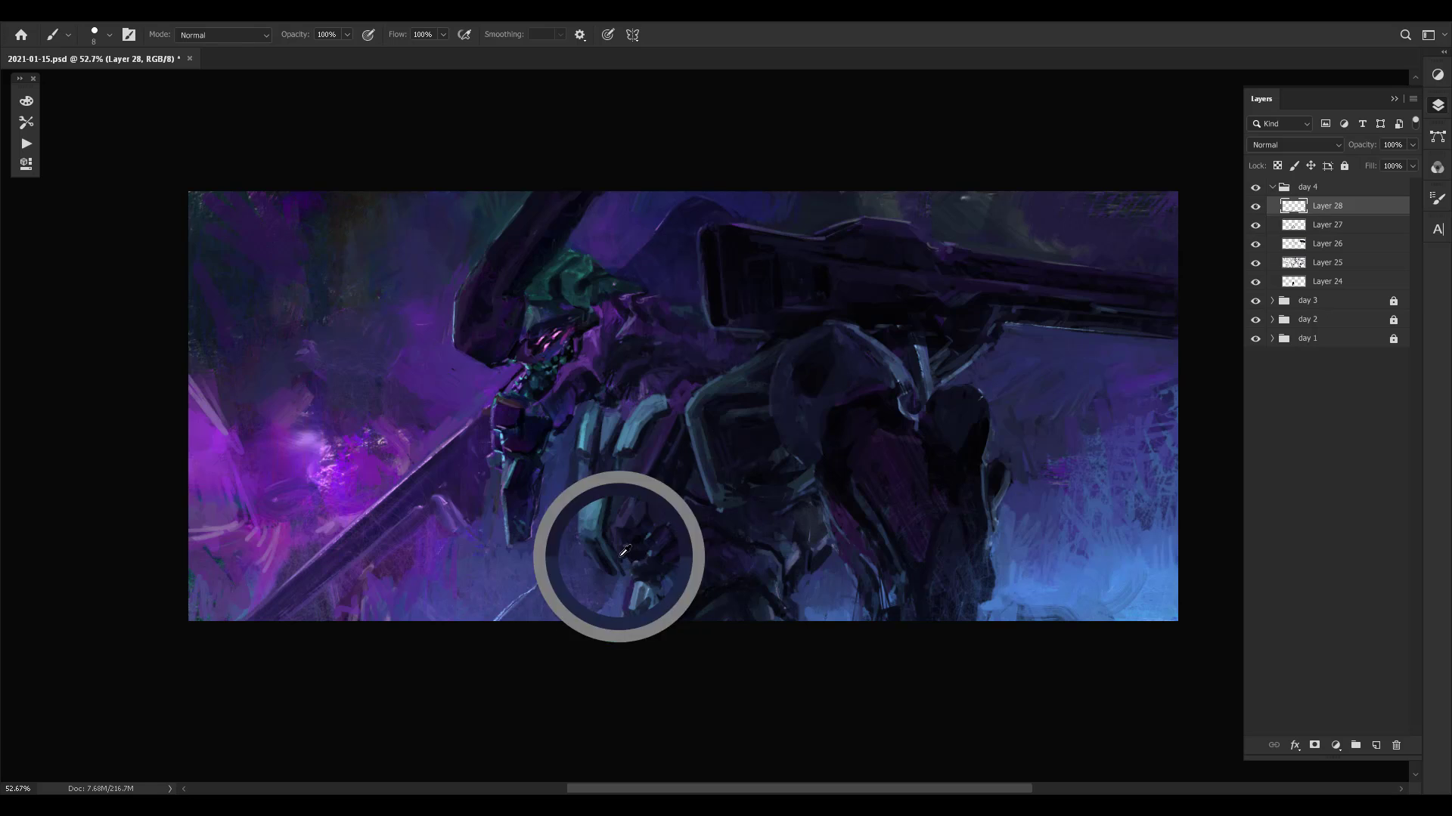
left_click(627, 573, "alt")
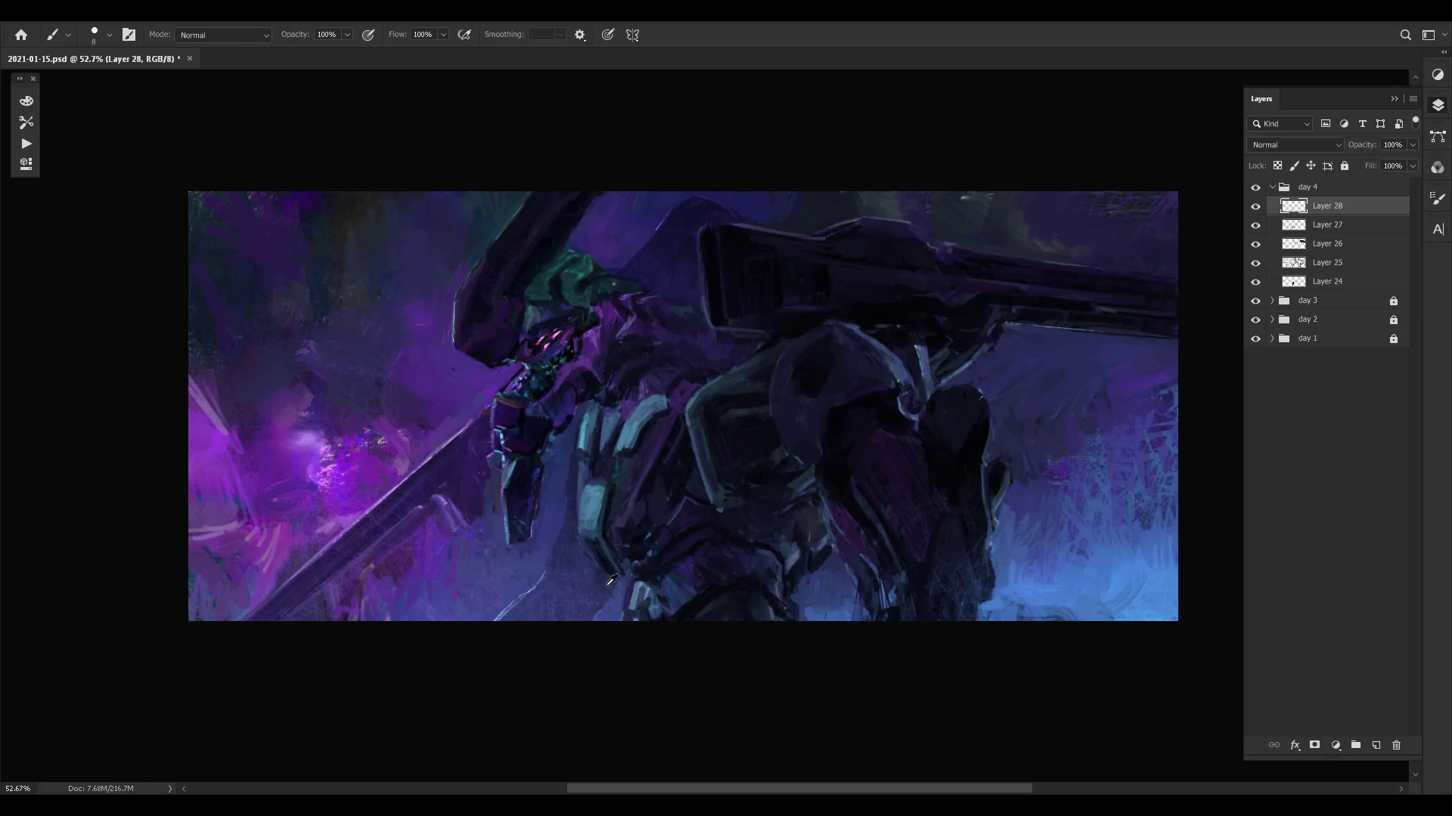
left_click(611, 575, "alt")
left_click(623, 575, "alt")
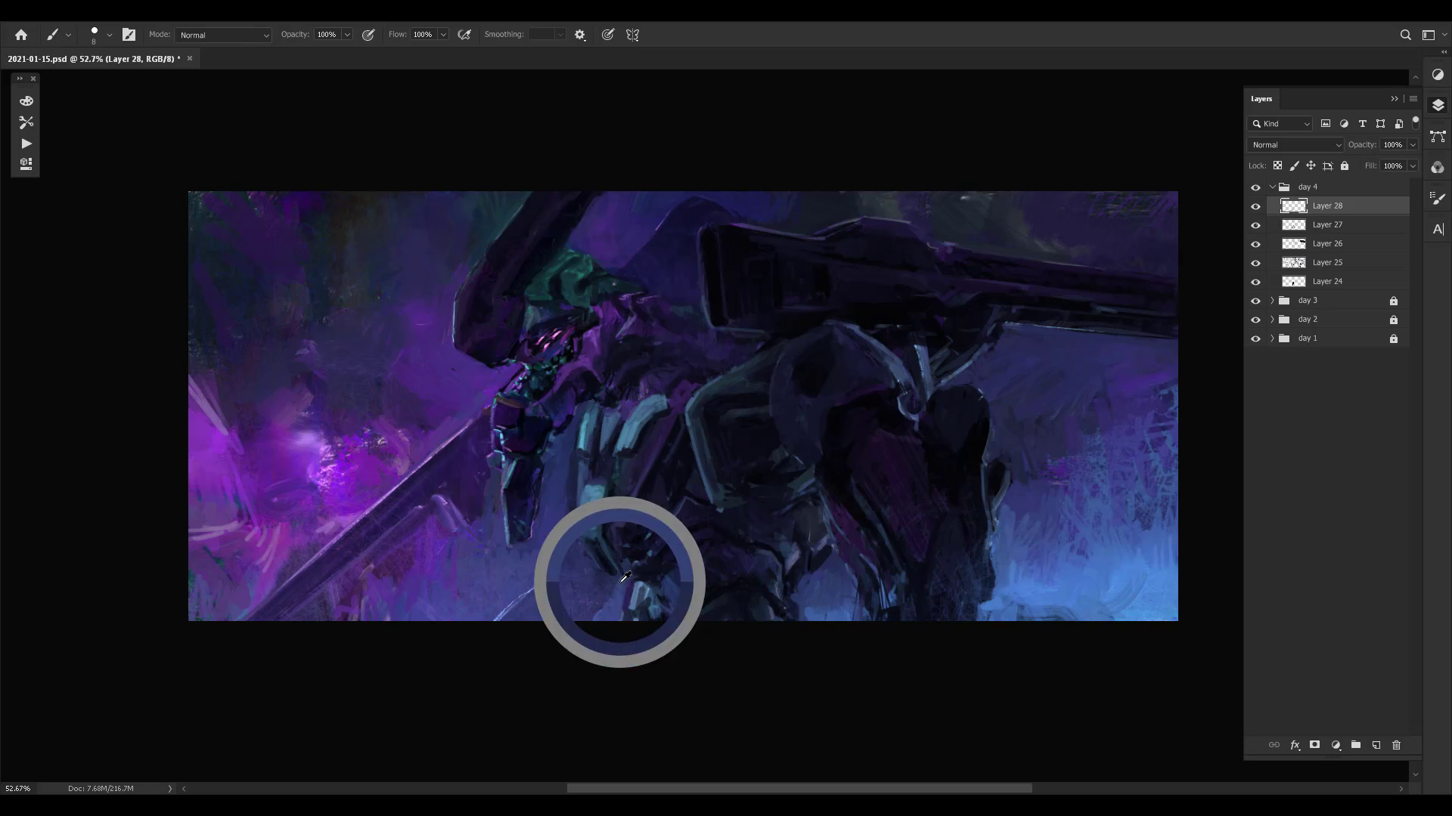
left_click(622, 577, "alt")
left_click(629, 572, "alt")
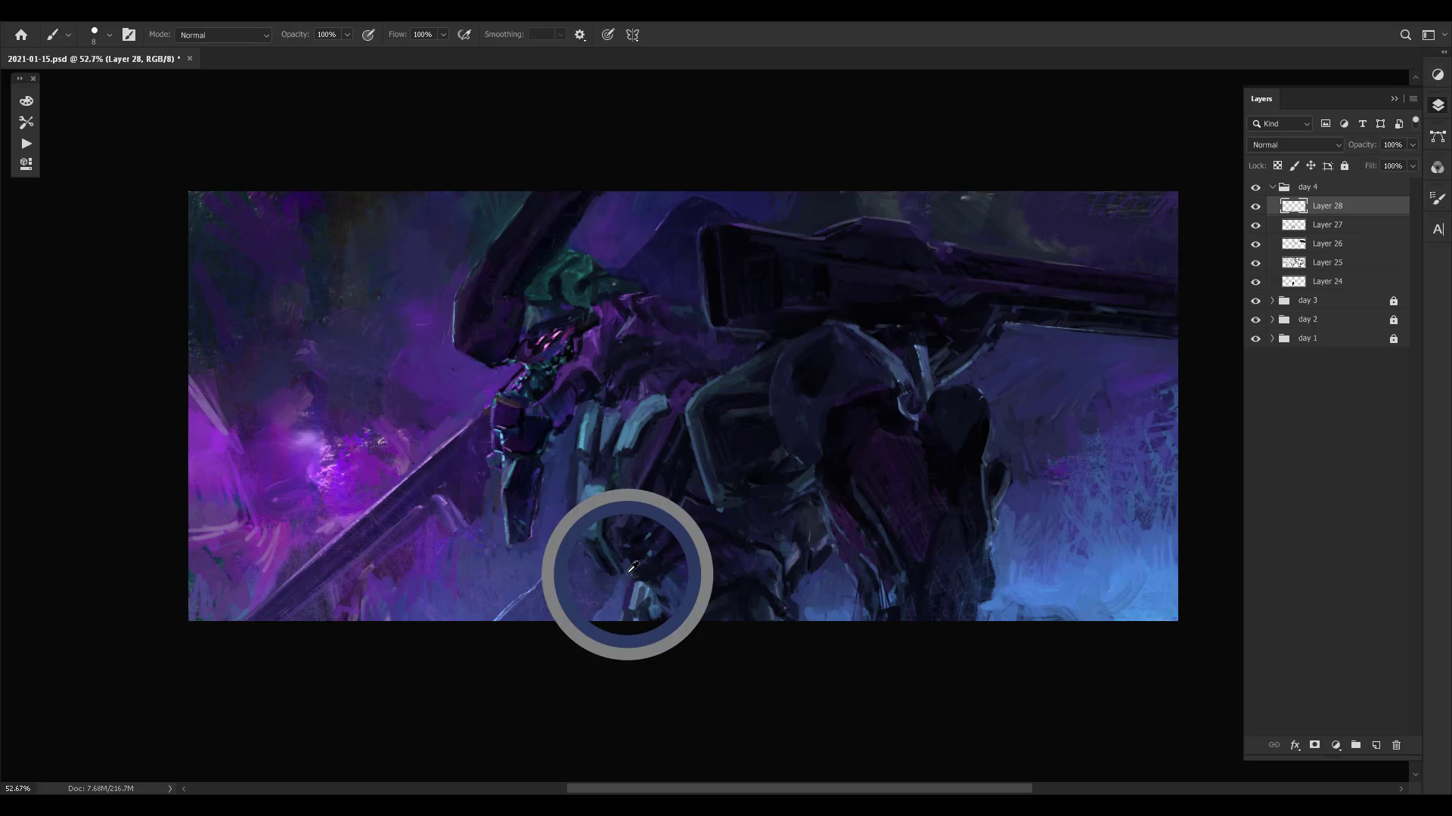
- Add finishing strokes along the teal plates' edges, from the lower plate up to the curved inner plate
left_click(619, 551, "alt")
left_click(611, 502, "alt")
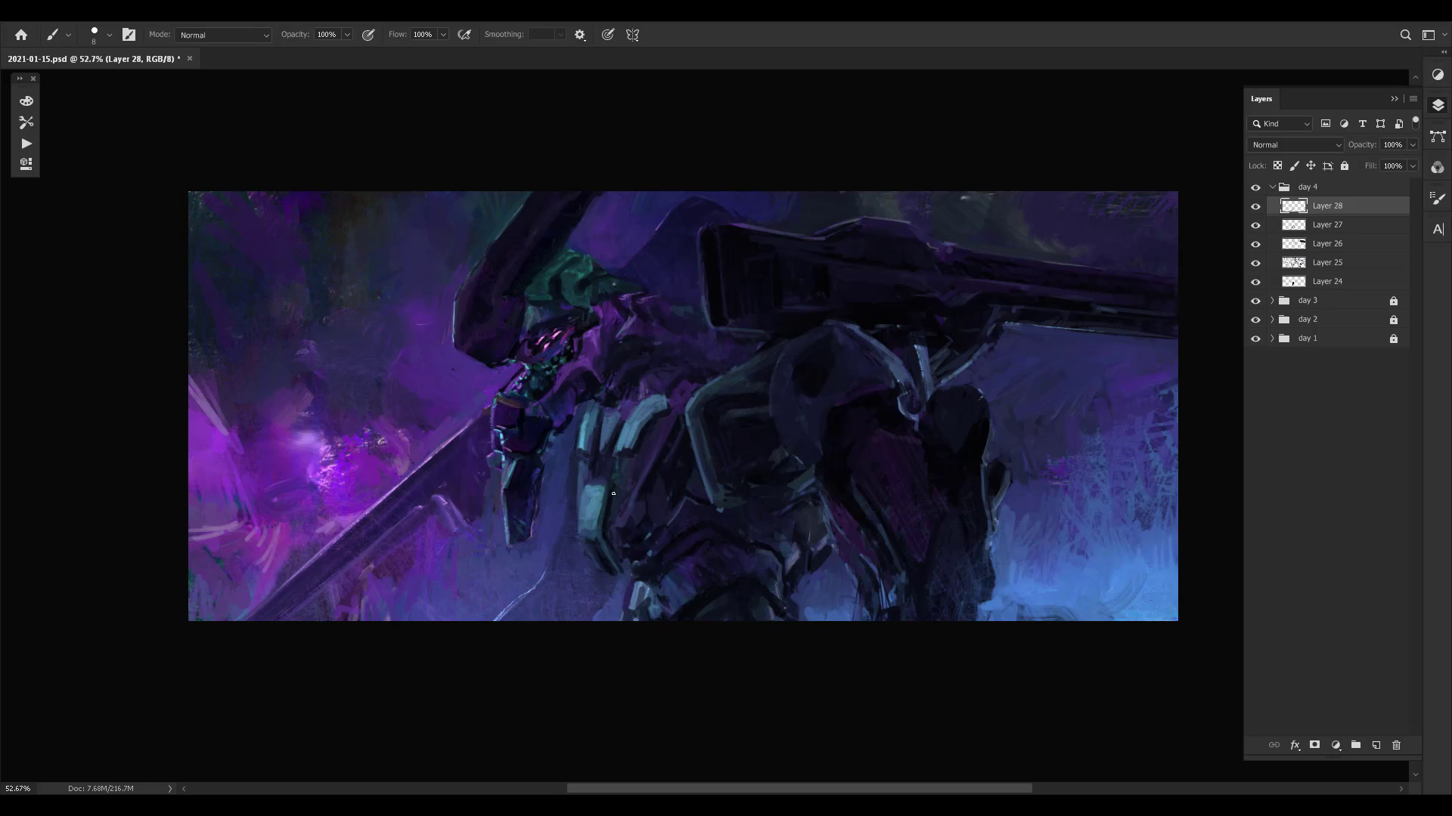
left_click(621, 415, "alt")
left_click(583, 420, "alt")
left_click(585, 426, "alt")
left_click(583, 424, "alt")
left_click(583, 426, "alt")
left_click(629, 428, "alt")
left_click(650, 406, "alt")
left_click(668, 389, "alt")
- Flip the canvas horizontally and touch up the dark torso panel beside the boxy armour
key("z")
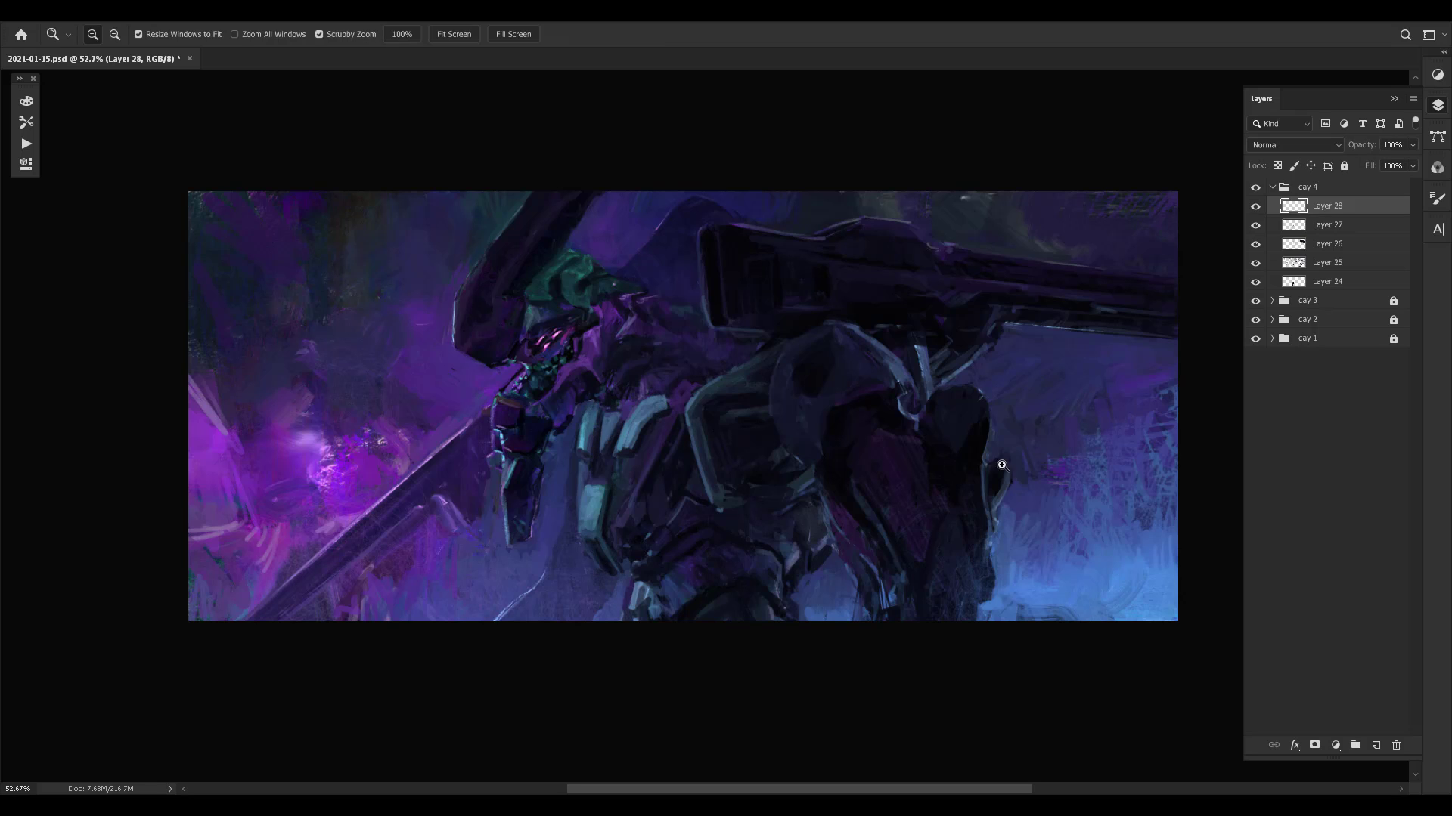
mouse_move(1002, 465)
left_mouse_down()
mouse_move(921, 462)
mouse_move(992, 410)
left_mouse_up()
key("ctrl+f")
key("ctrl+space")
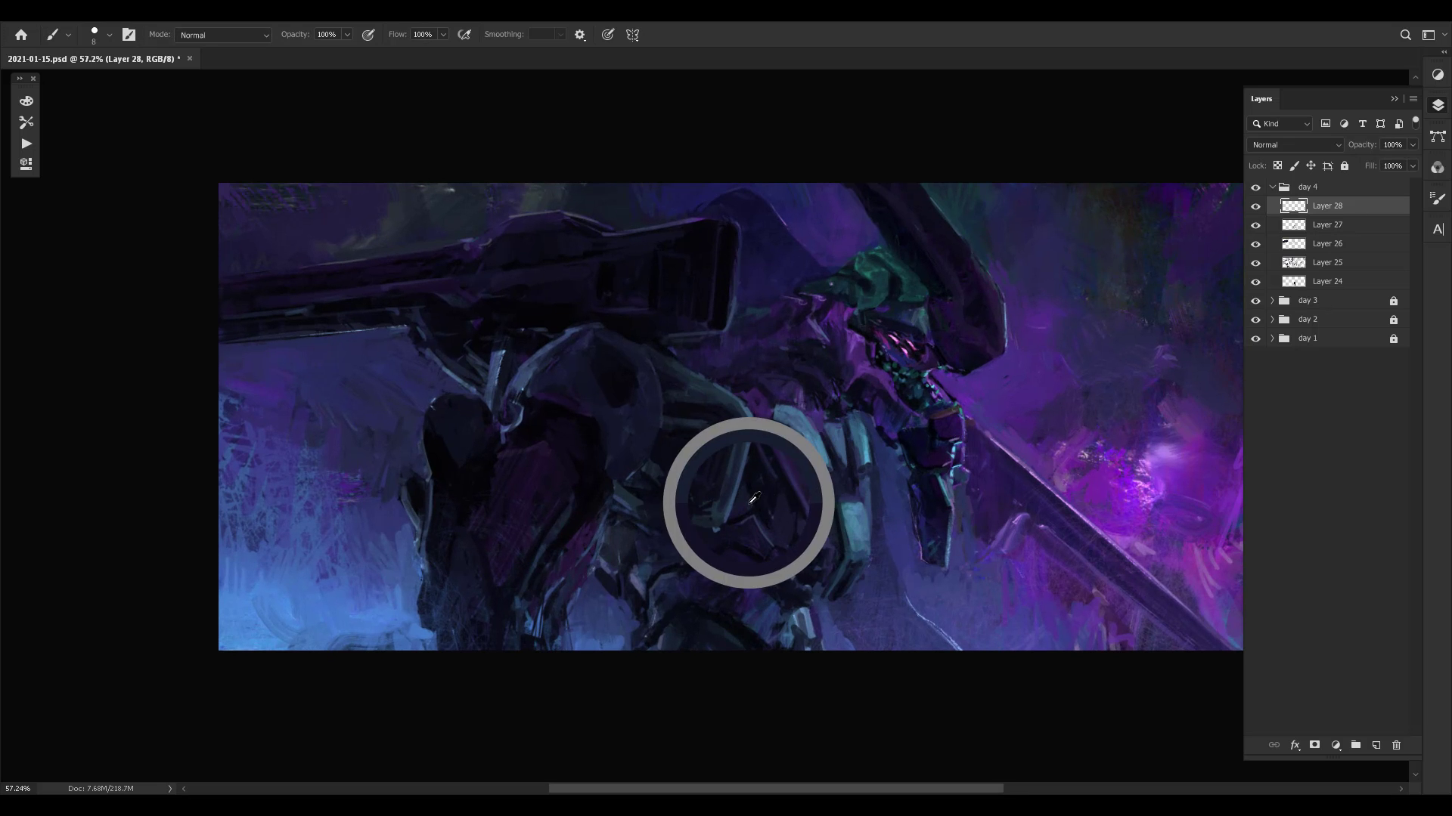
left_click(776, 497, "alt")
left_click(759, 479, "alt")
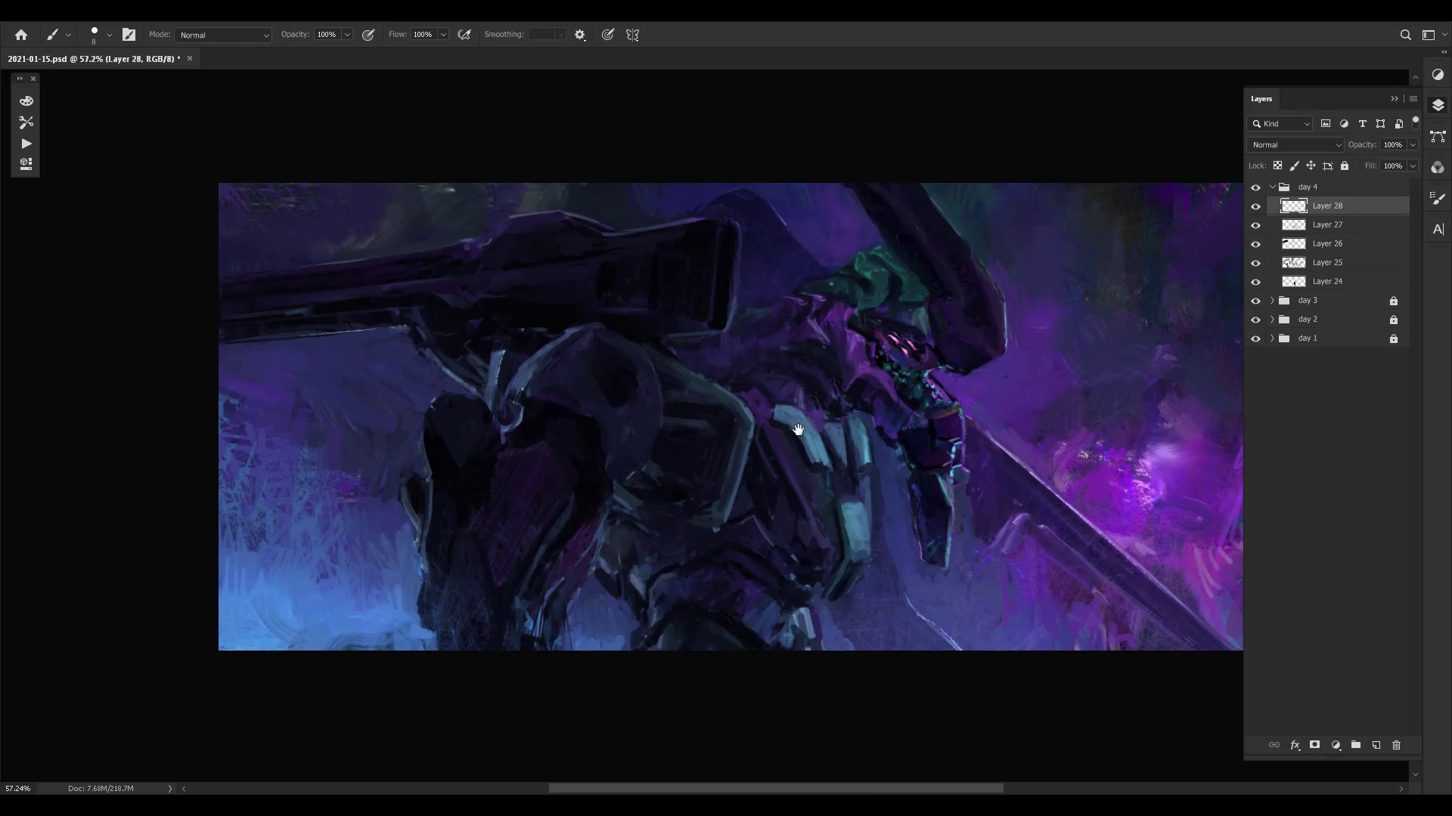
- Touch up the pale strut under the cannon housing and the background around it in sampled colours
left_click_drag(800, 412, 764, 429)
left_click_drag(654, 462, 704, 477)
left_click(519, 454, "alt")
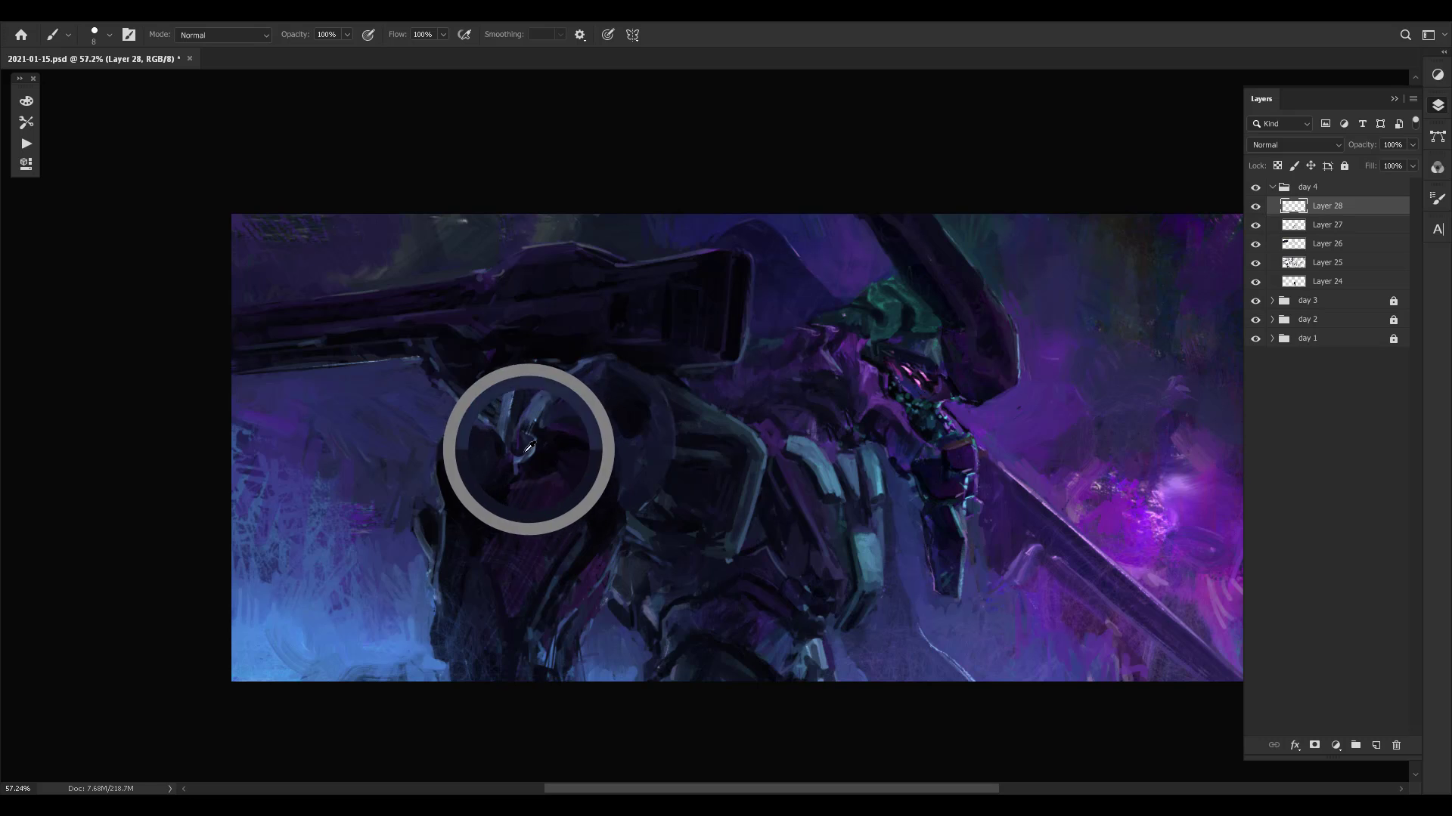
left_click_drag(526, 387, 525, 507)
left_click(527, 484, "alt")
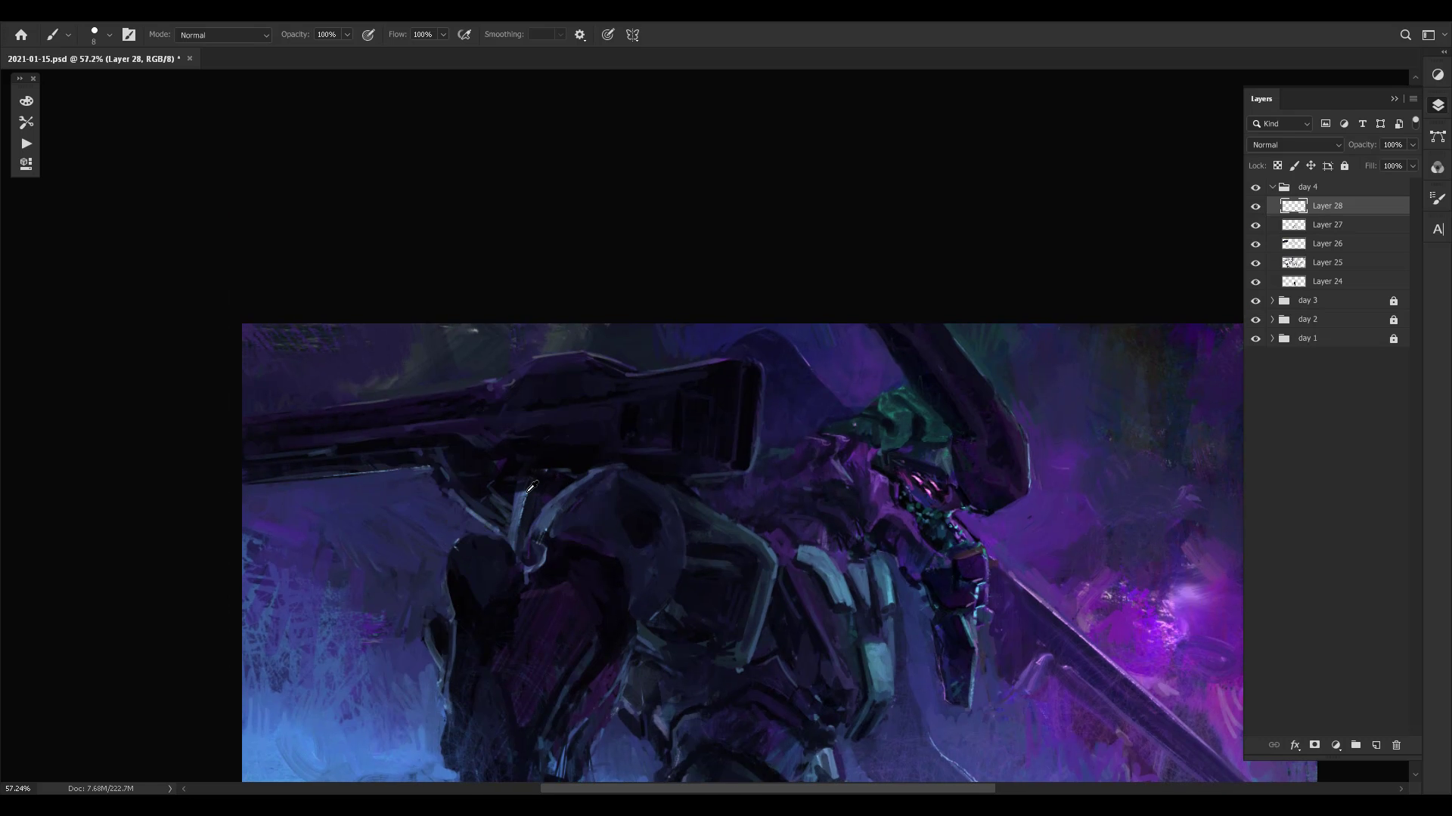
left_click(525, 492, "alt")
left_click(498, 522, "alt")
left_click_drag(478, 512, 584, 497)
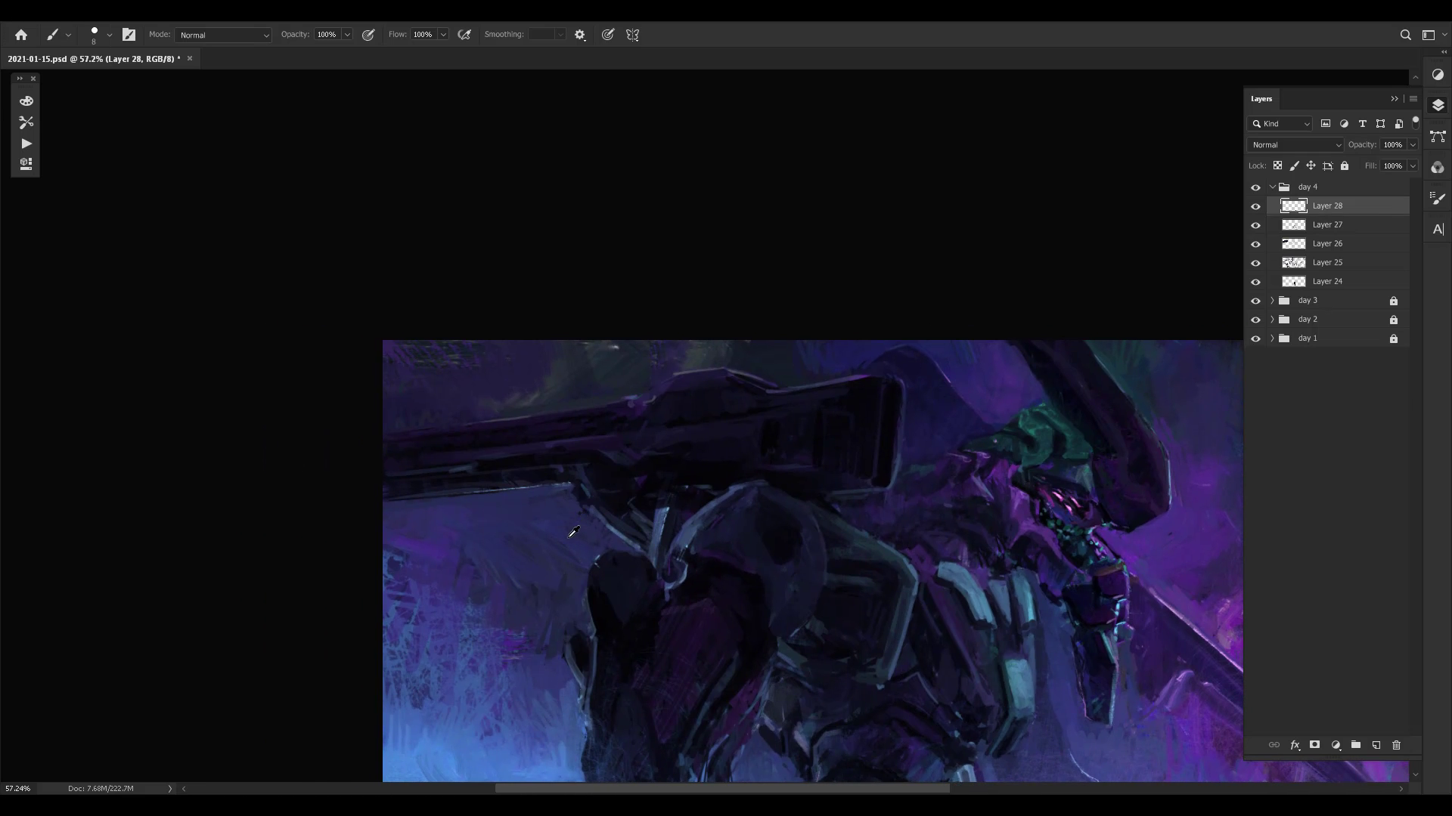
left_click(579, 526, "alt")
- Paint along the underside of the cannon barrel to clean up its lower edge against the background
left_click_drag(529, 503, 616, 483)
left_click(649, 480, "alt")
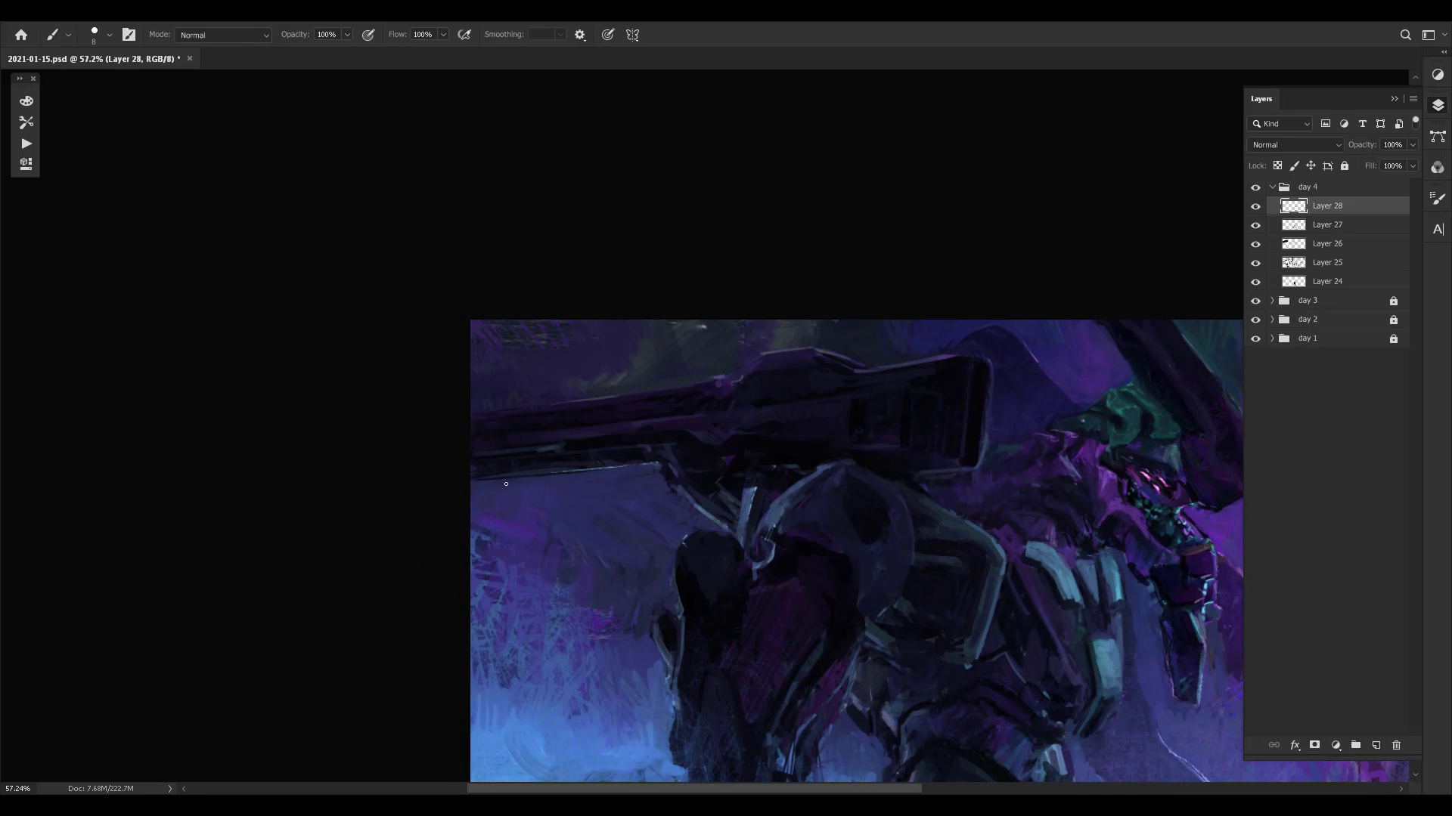
left_click_drag(527, 478, 451, 483)
left_click_drag(579, 474, 491, 482)
- Clean up the raised upper contour of the cannon housing with small strokes in sampled background colours
left_click_drag(575, 450, 440, 493)
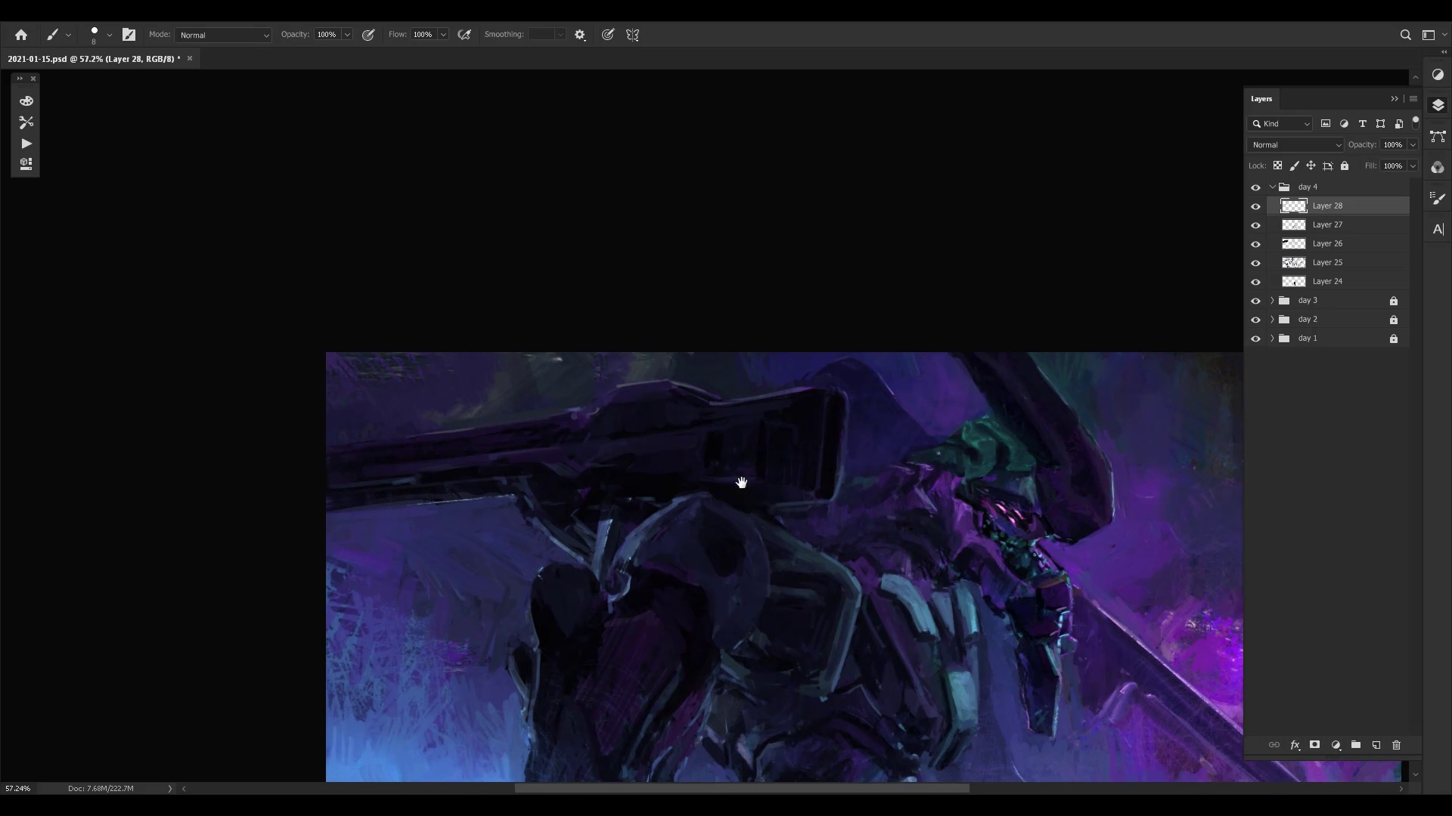
left_click_drag(739, 479, 707, 464)
left_click(567, 356, "alt")
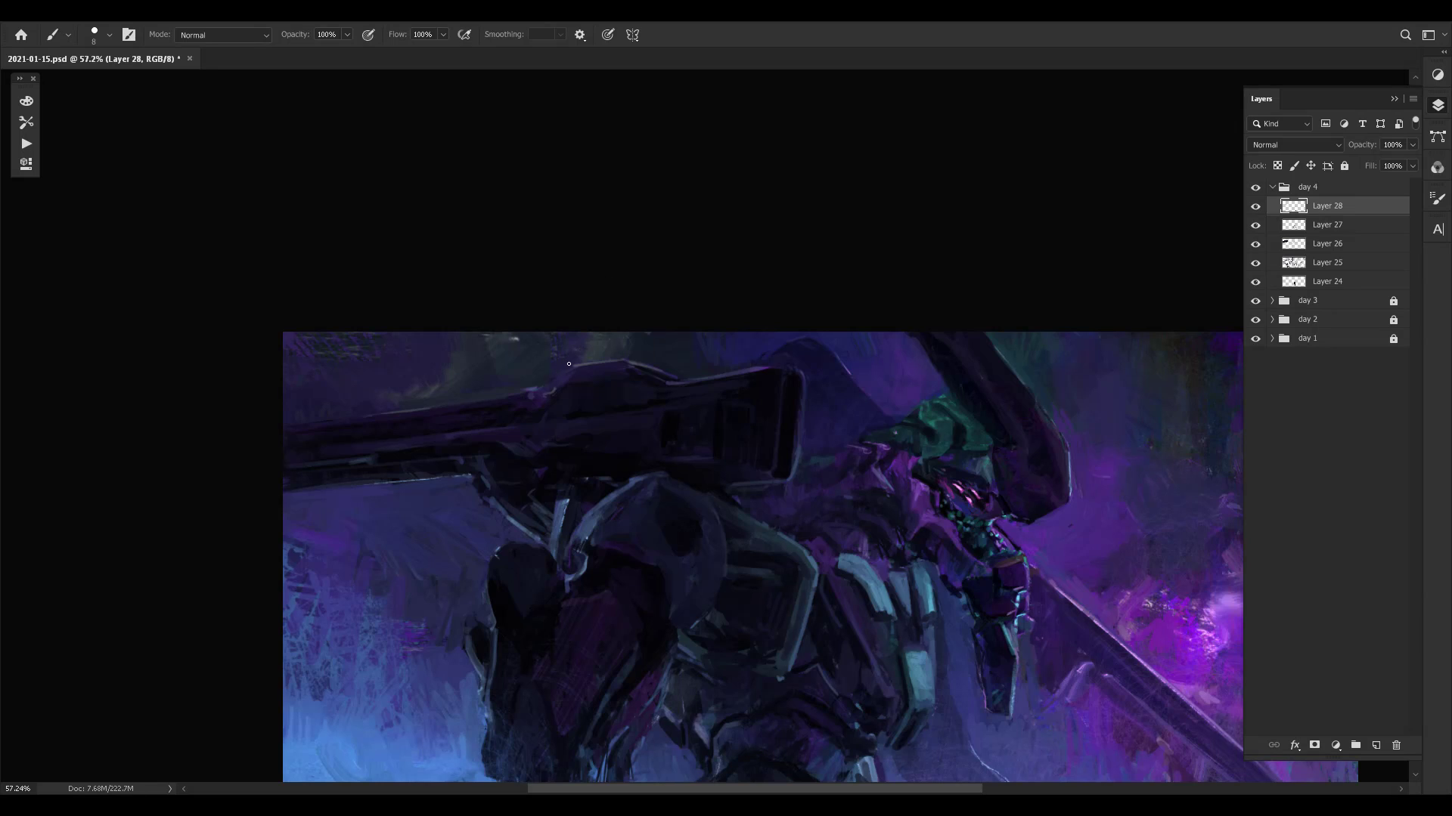
left_click(548, 350, "alt")
left_click_drag(837, 409, 833, 409)
left_click(641, 365, "alt")
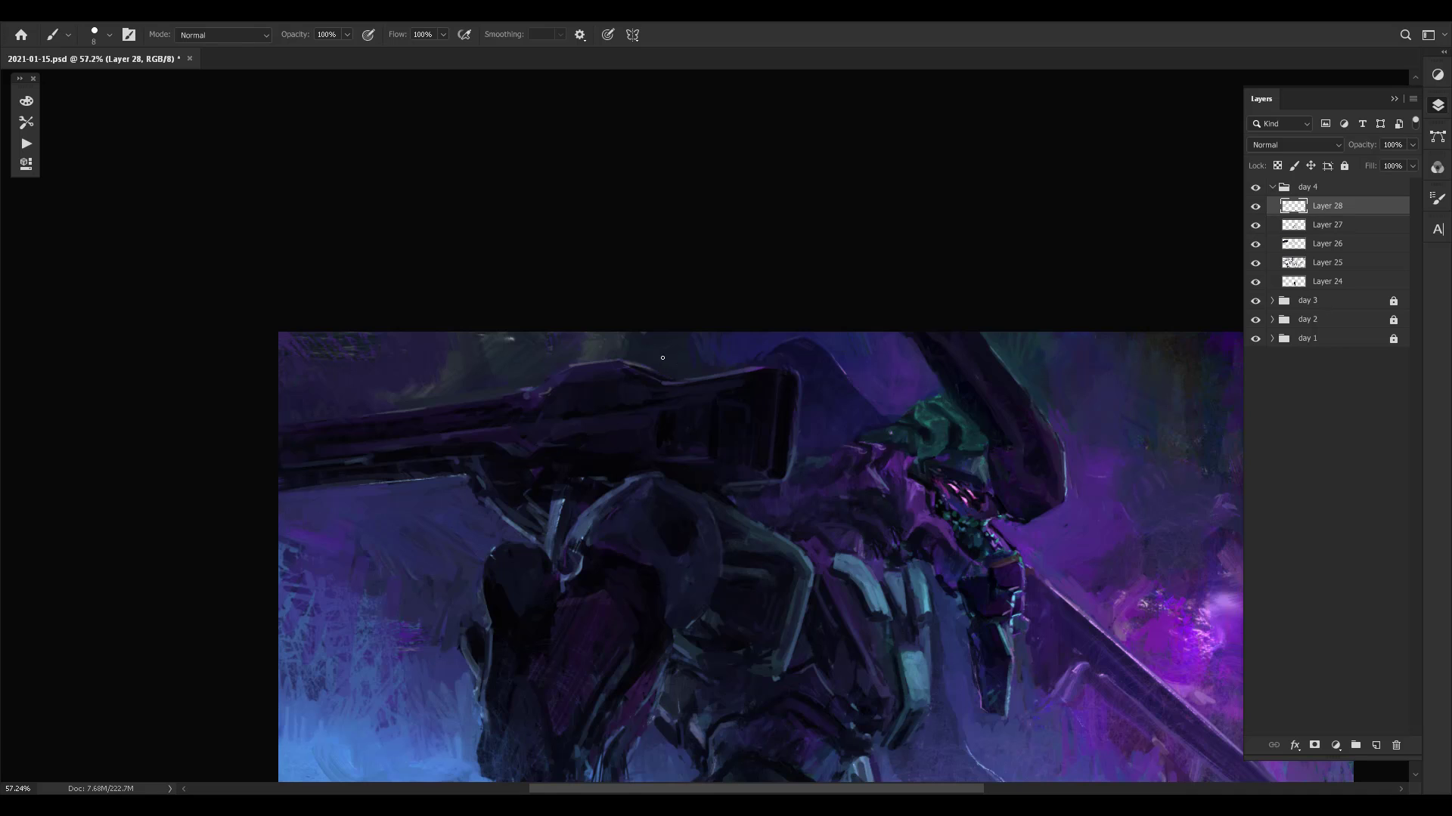
left_click(635, 363, "alt")
left_click(627, 360, "alt")
- Sharpen the upper edge of the cannon housing with a smaller brush and save the document
key("bracketleft")
mouse_move(657, 371)
left_mouse_down()
mouse_move(682, 381)
mouse_move(664, 379)
left_mouse_up()
key("ctrl+s")
left_click(531, 383, "alt")
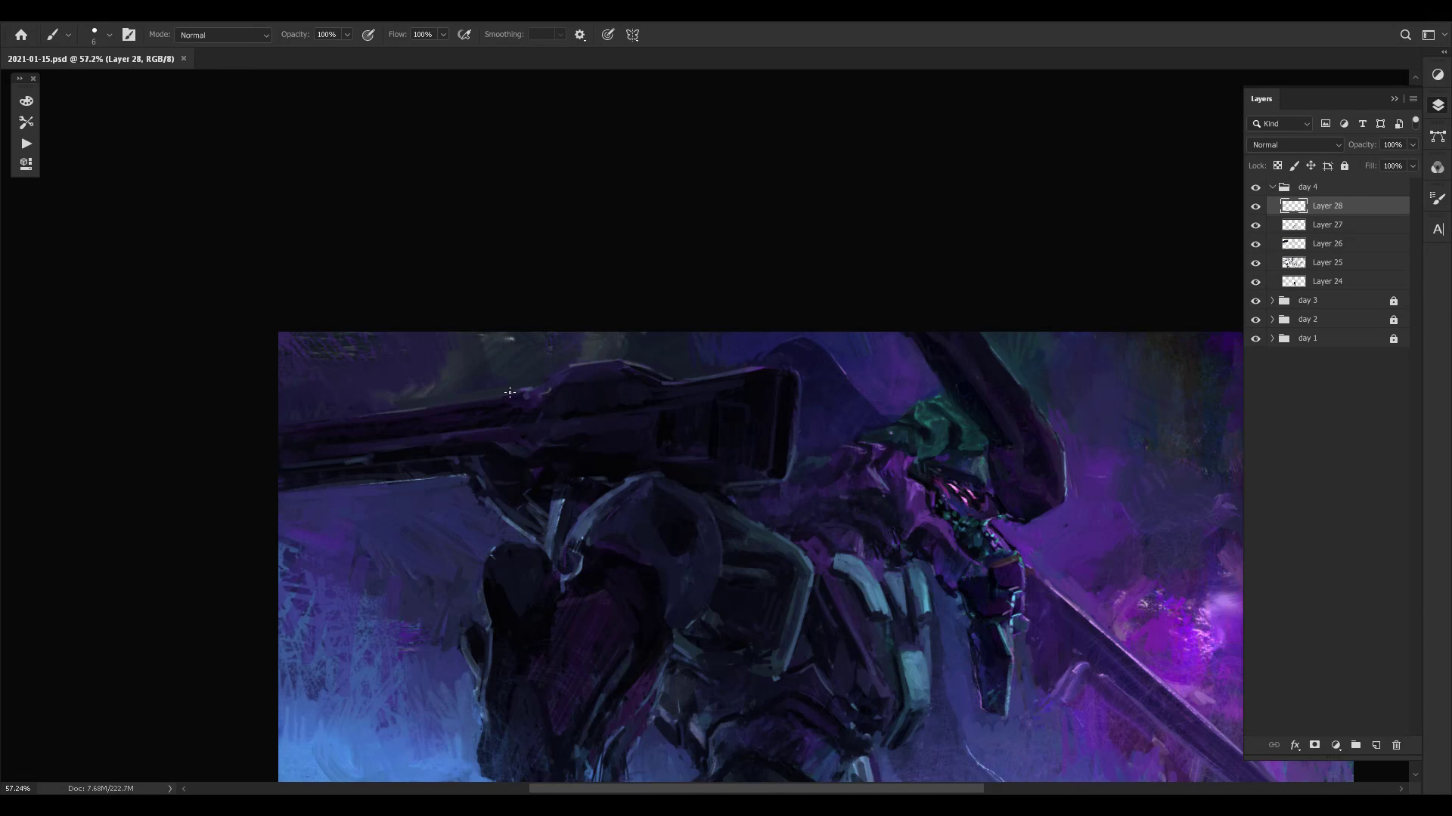
left_click(572, 368, "alt")
key("z")
left_click_drag(824, 435, 801, 438)
left_click_drag(836, 509, 820, 418)
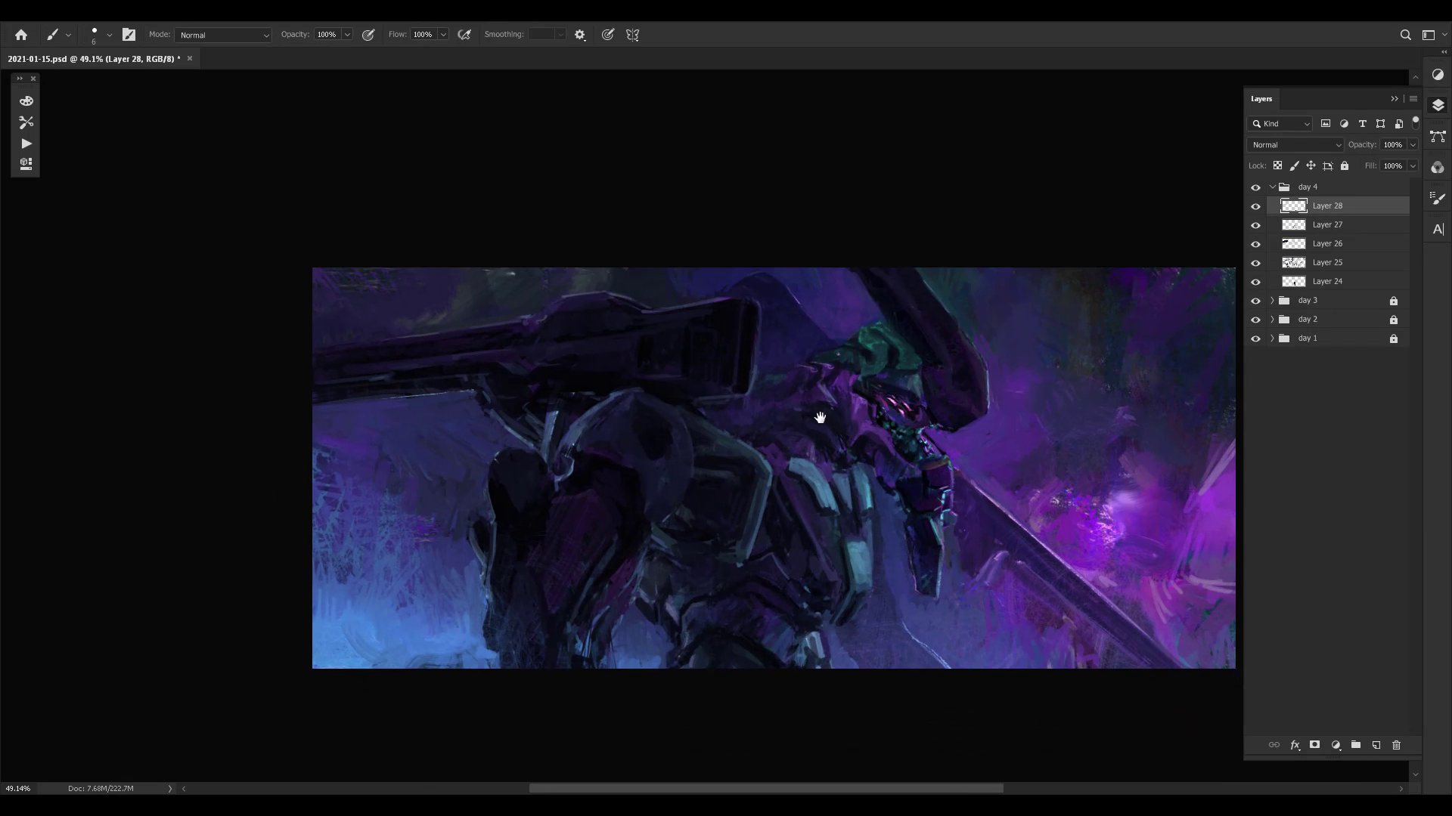
- Flip the canvas horizontally to check the composition and save the document
mouse_move(878, 483)
left_mouse_down()
mouse_move(829, 538)
mouse_move(838, 480)
mouse_move(869, 473)
left_mouse_up()
key("z")
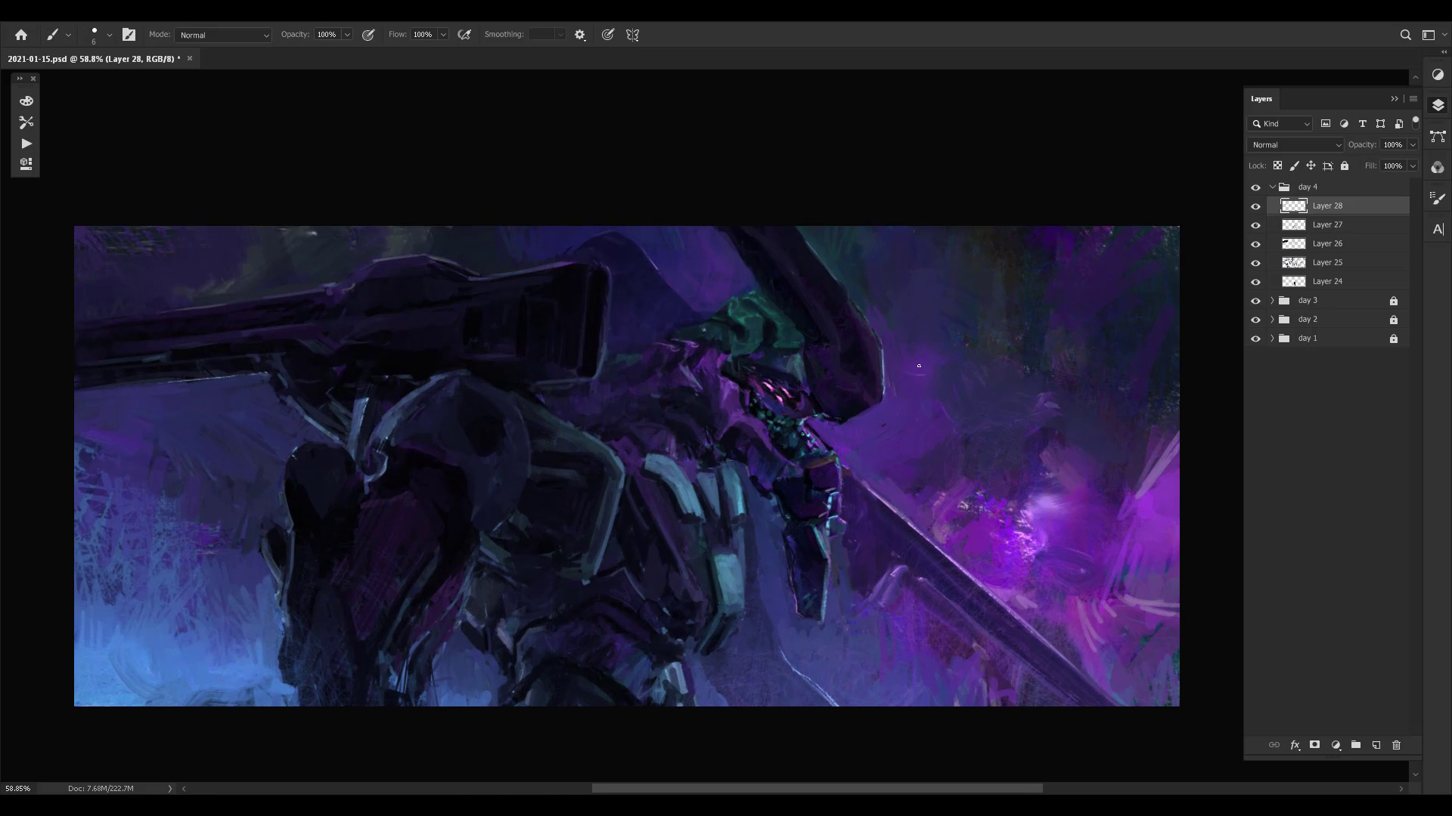
key("ctrl+shift+h")
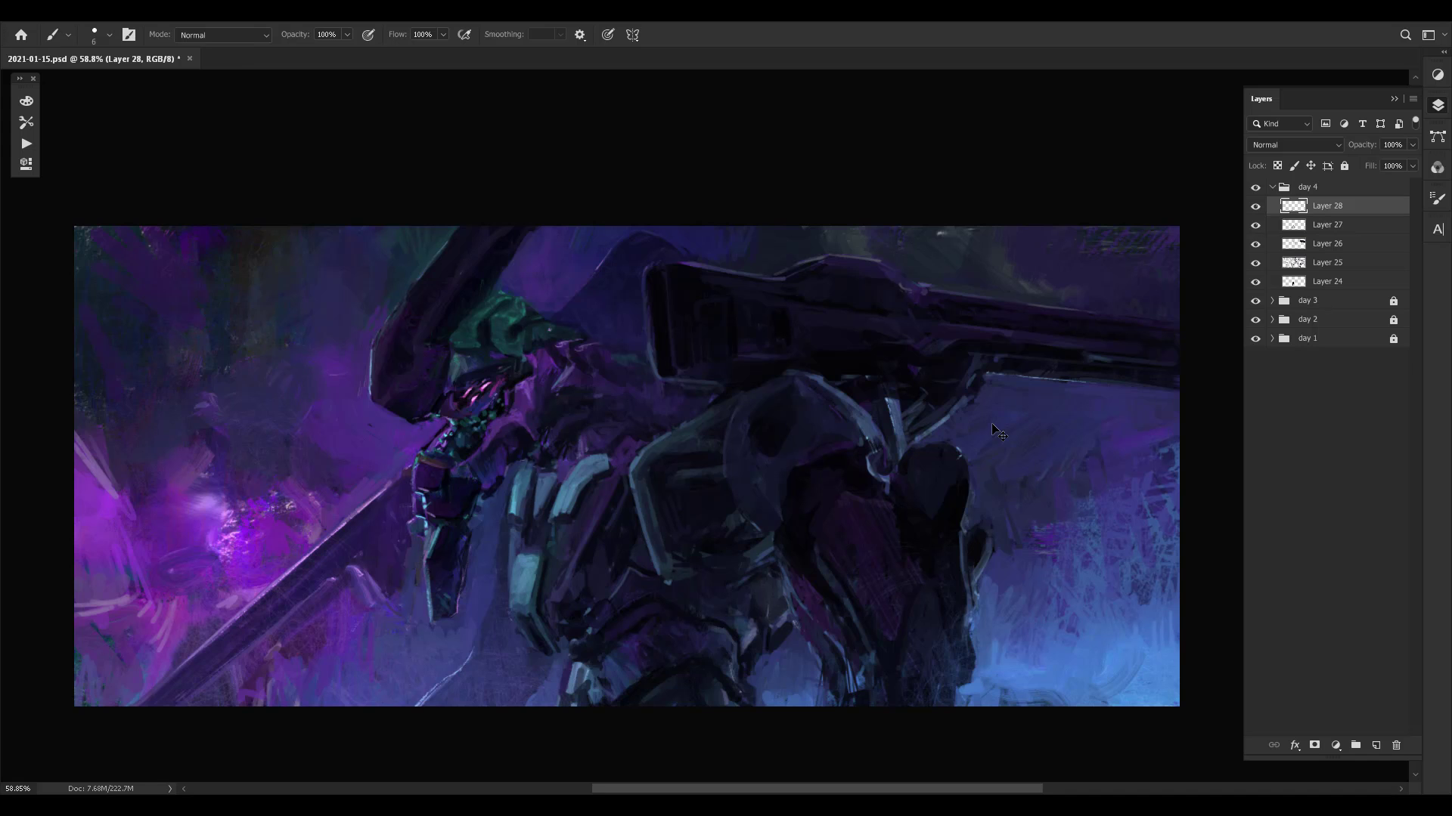
key("ctrl+s")
key("z")
mouse_move(888, 459)
left_mouse_down()
mouse_move(867, 459)
mouse_move(893, 439)
mouse_move(810, 424)
mouse_move(714, 459)
mouse_move(726, 459)
left_mouse_up()
key("b")
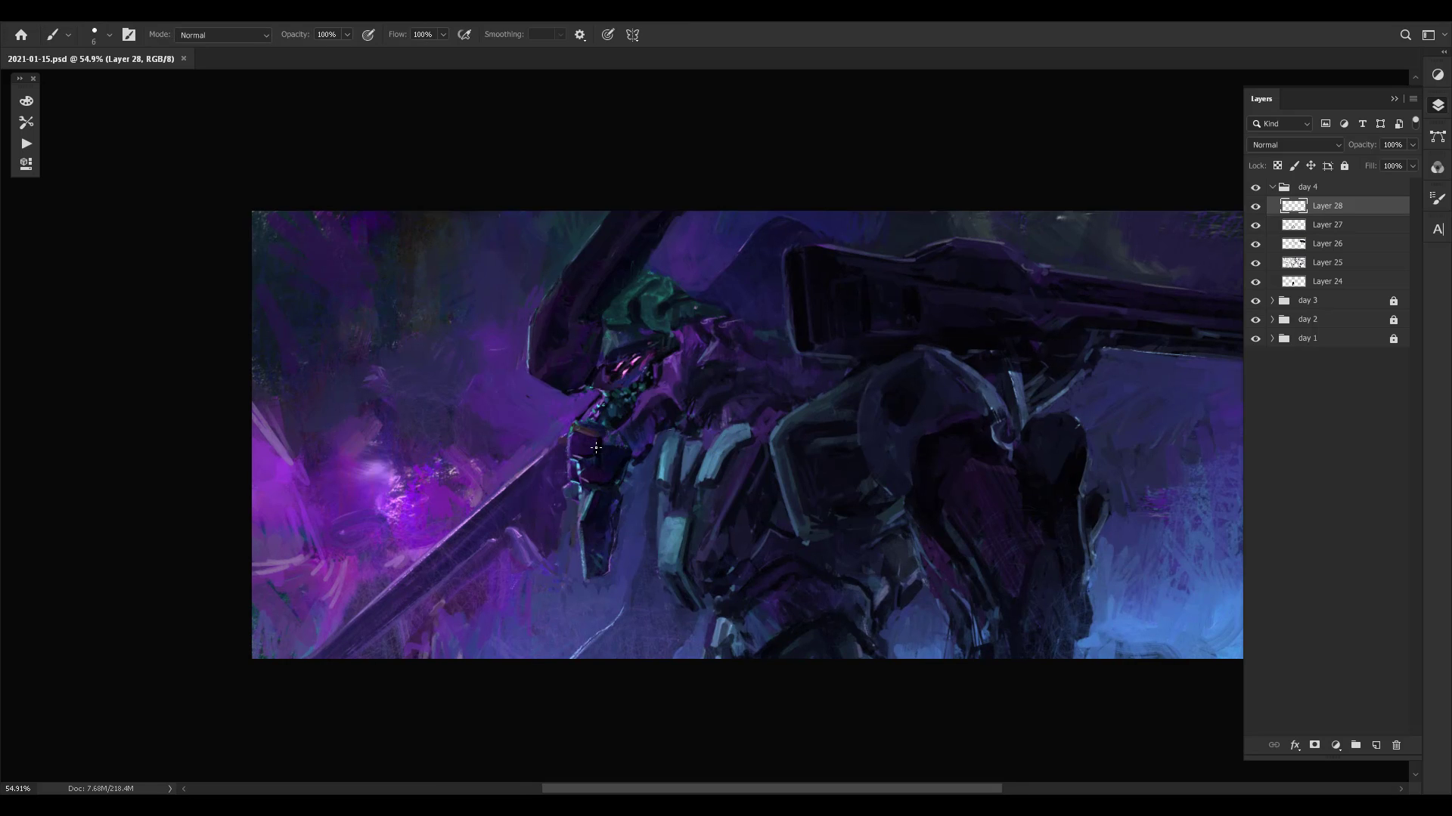
- Touch up the small armour block below the mecha's head with short strokes in sampled colours
left_click_drag(593, 449, 594, 444)
left_click(595, 440, "alt")
left_click(585, 430, "alt")
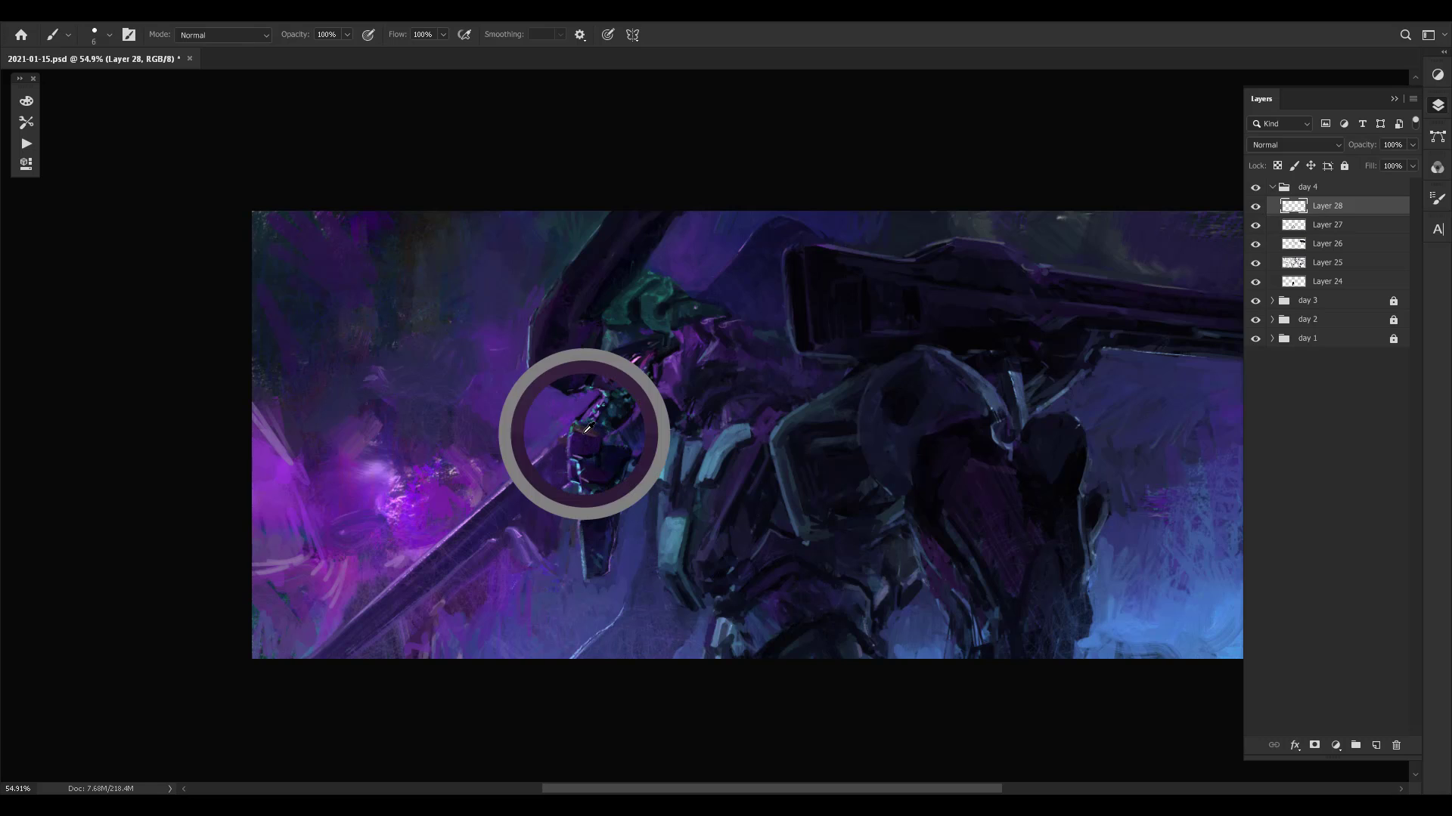
left_click_drag(571, 448, 578, 438)
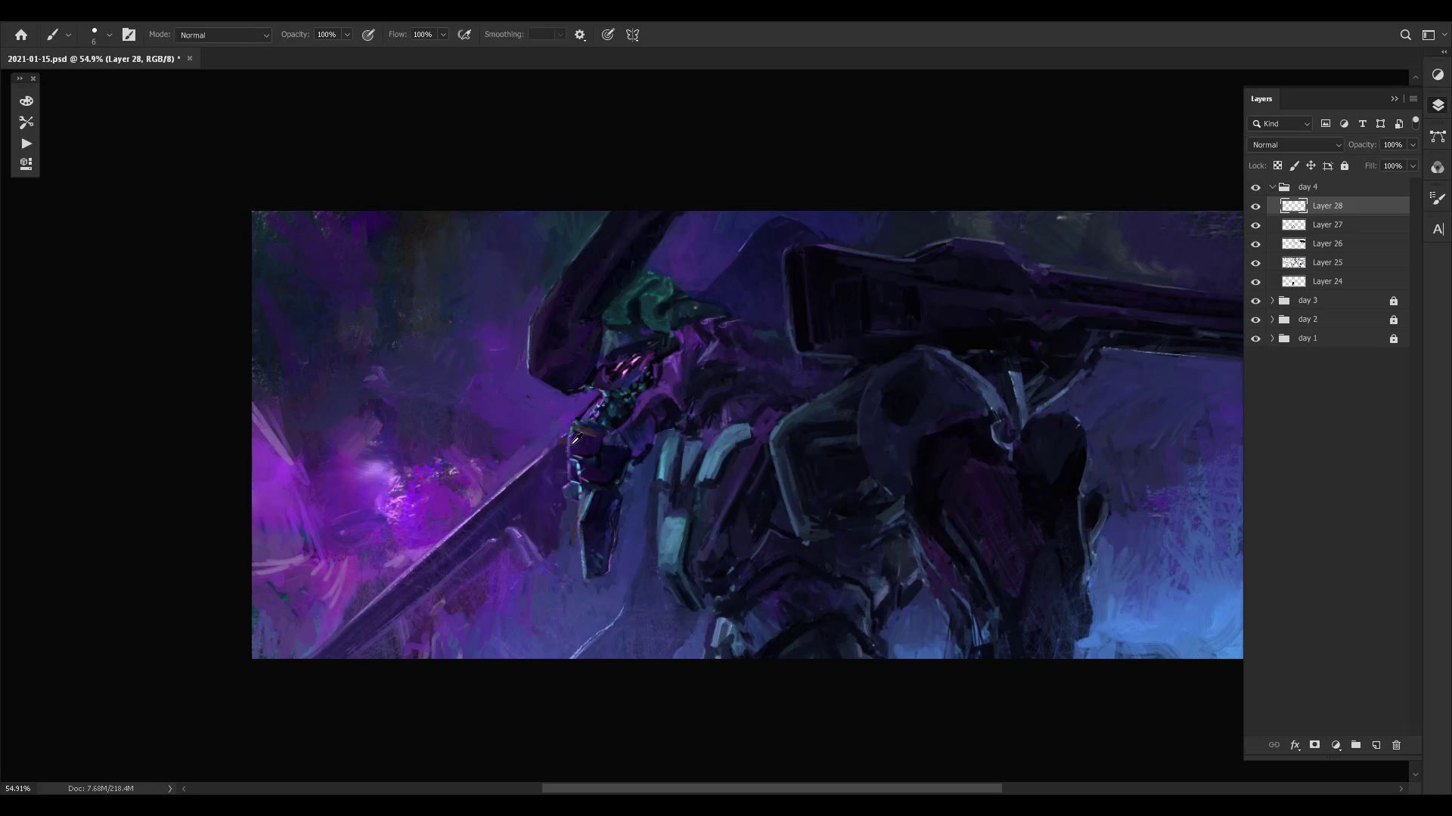
left_click(568, 445, "alt")
left_click(579, 455, "alt")
left_click(556, 476, "alt")
- Compare the painting with and without Layer 28
left_click_drag(719, 412, 603, 409)
key("ctrl+comma")
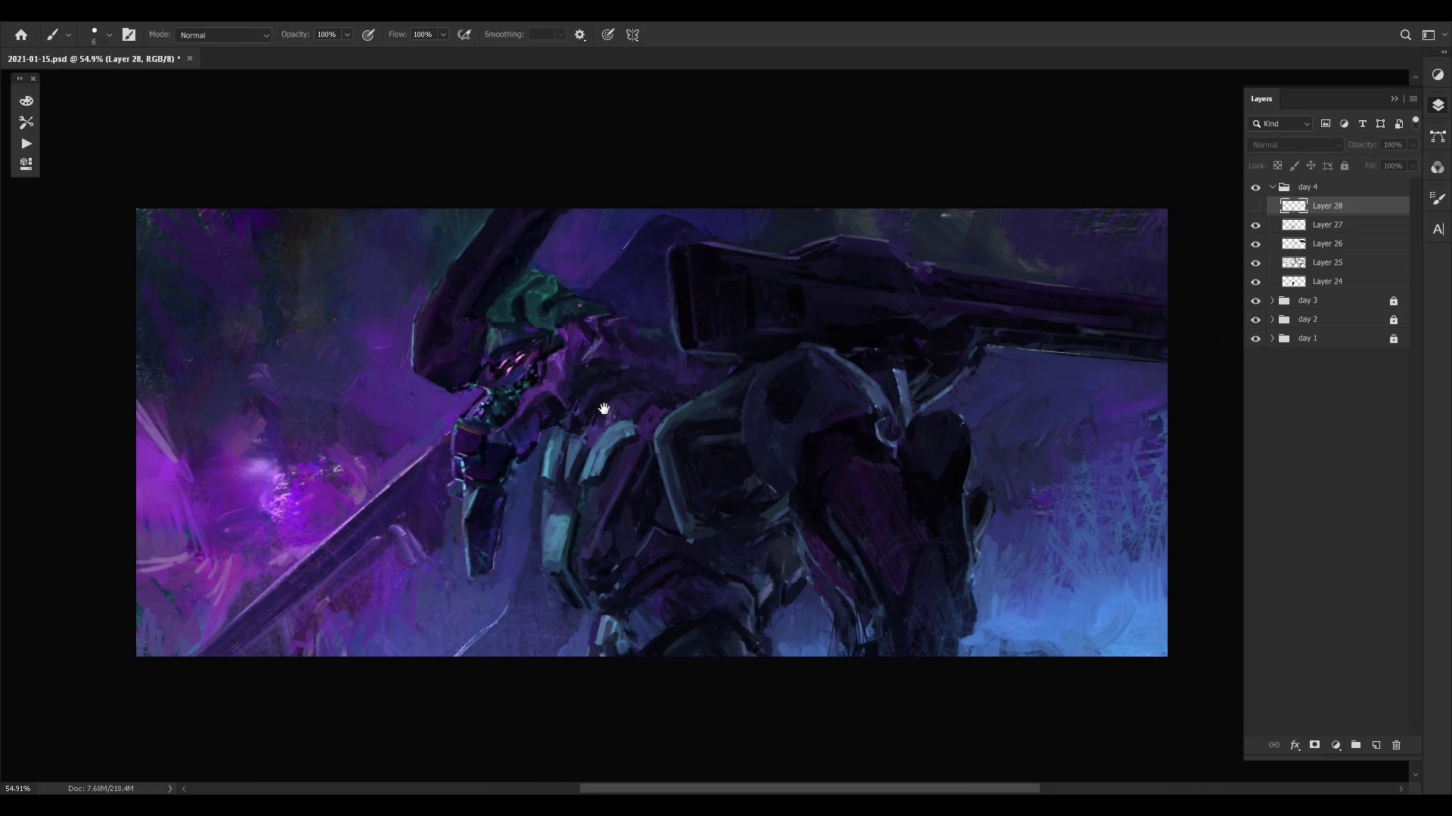
key("ctrl+comma")
key("ctrl+comma")
key("ctrl+comma")
key("ctrl+comma")
key("ctrl+comma")
- Clean up the outer edge of the hanging armour piece below the head with small strokes
left_click(459, 475, "alt")
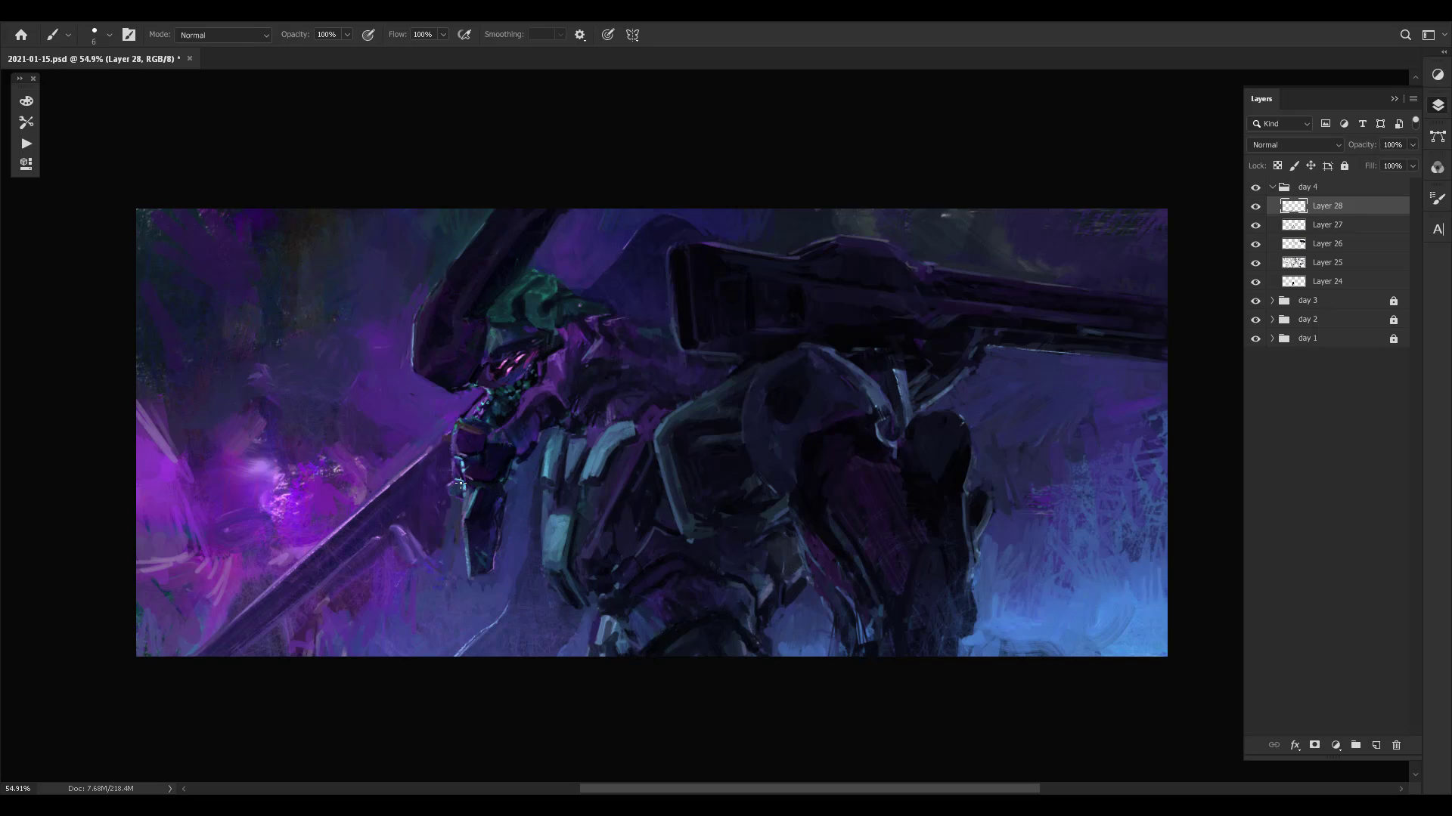
left_click(457, 502, "alt")
left_click(462, 567, "alt")
left_click_drag(451, 484, 498, 409)
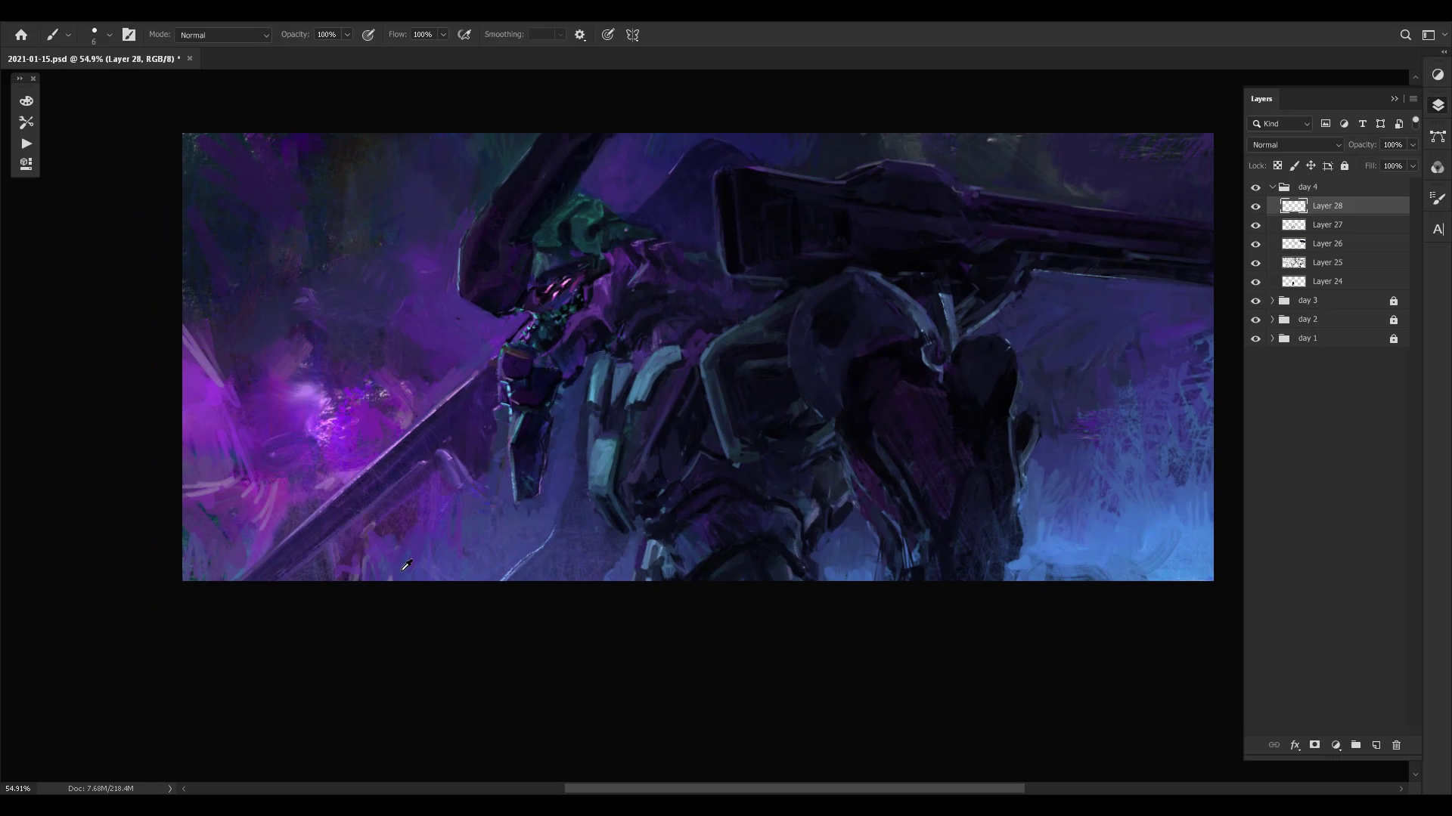
- Touch up the area beside the long blade and the bright magenta glow in the background
mouse_move(347, 571)
left_mouse_down()
mouse_move(425, 554)
mouse_move(414, 557)
left_mouse_up()
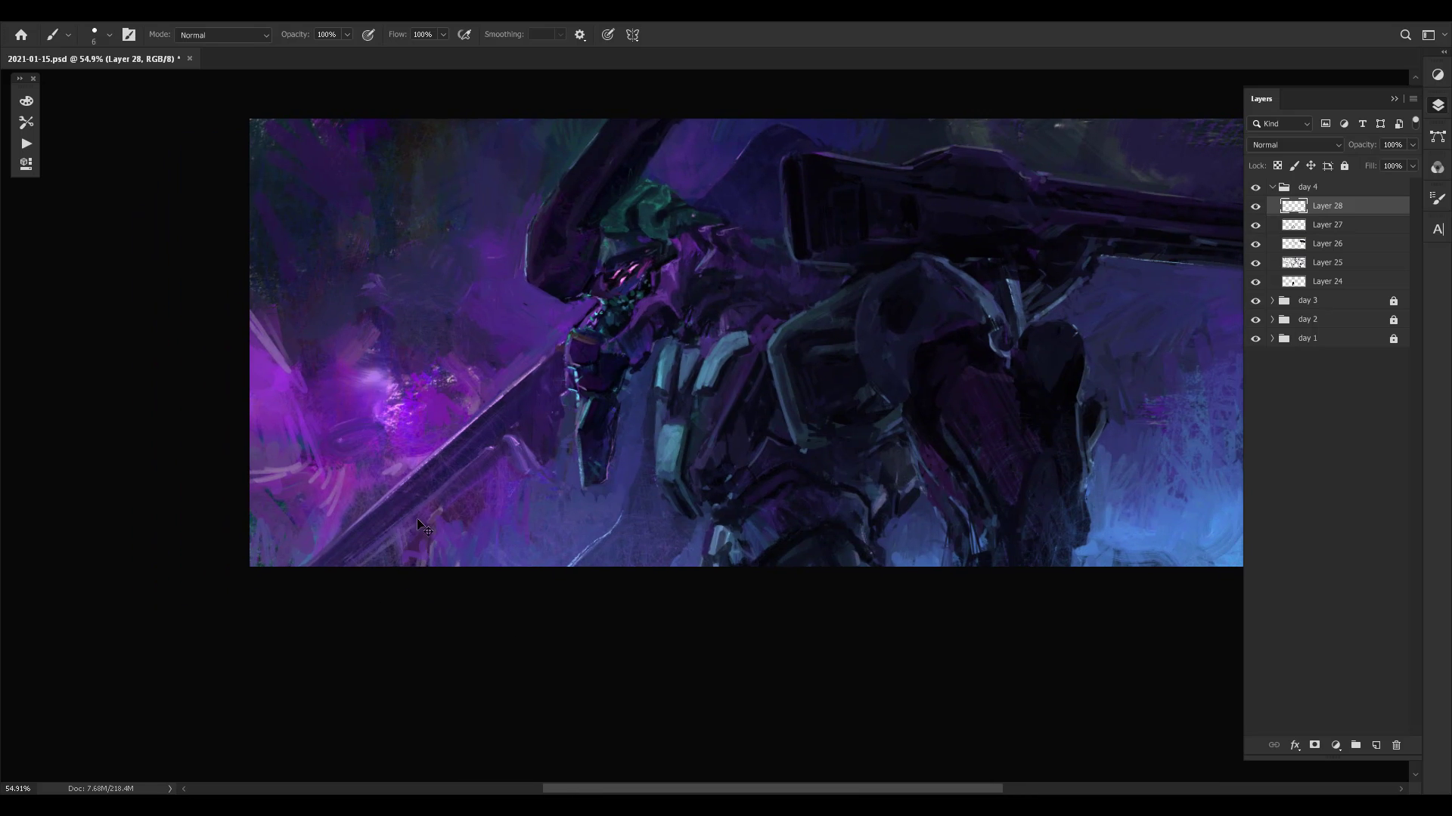
left_click(388, 549, "alt")
left_click_drag(413, 497, 303, 620)
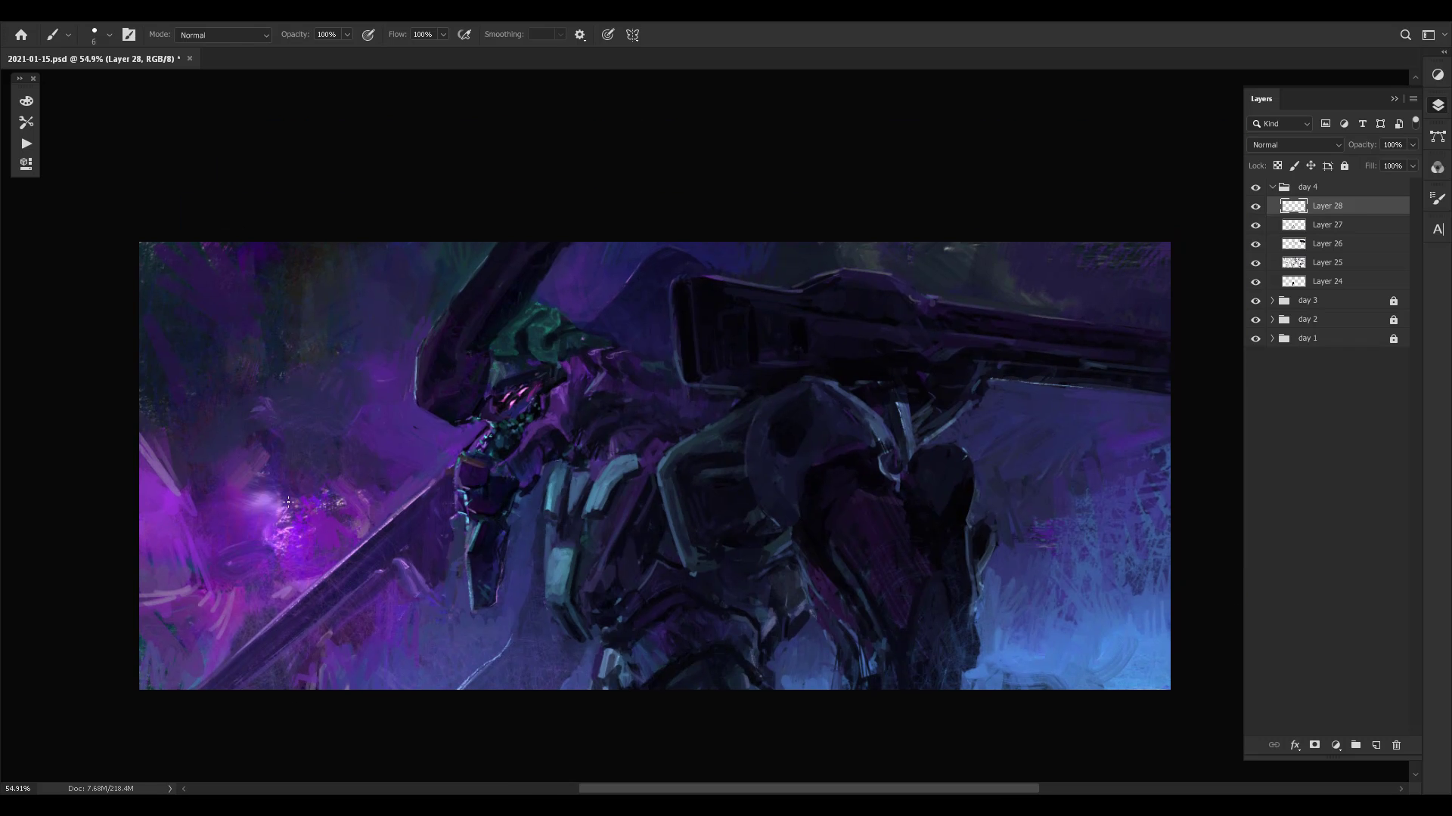
left_click(293, 520, "alt")
left_click_drag(337, 521, 314, 517)
left_click(272, 520, "alt")
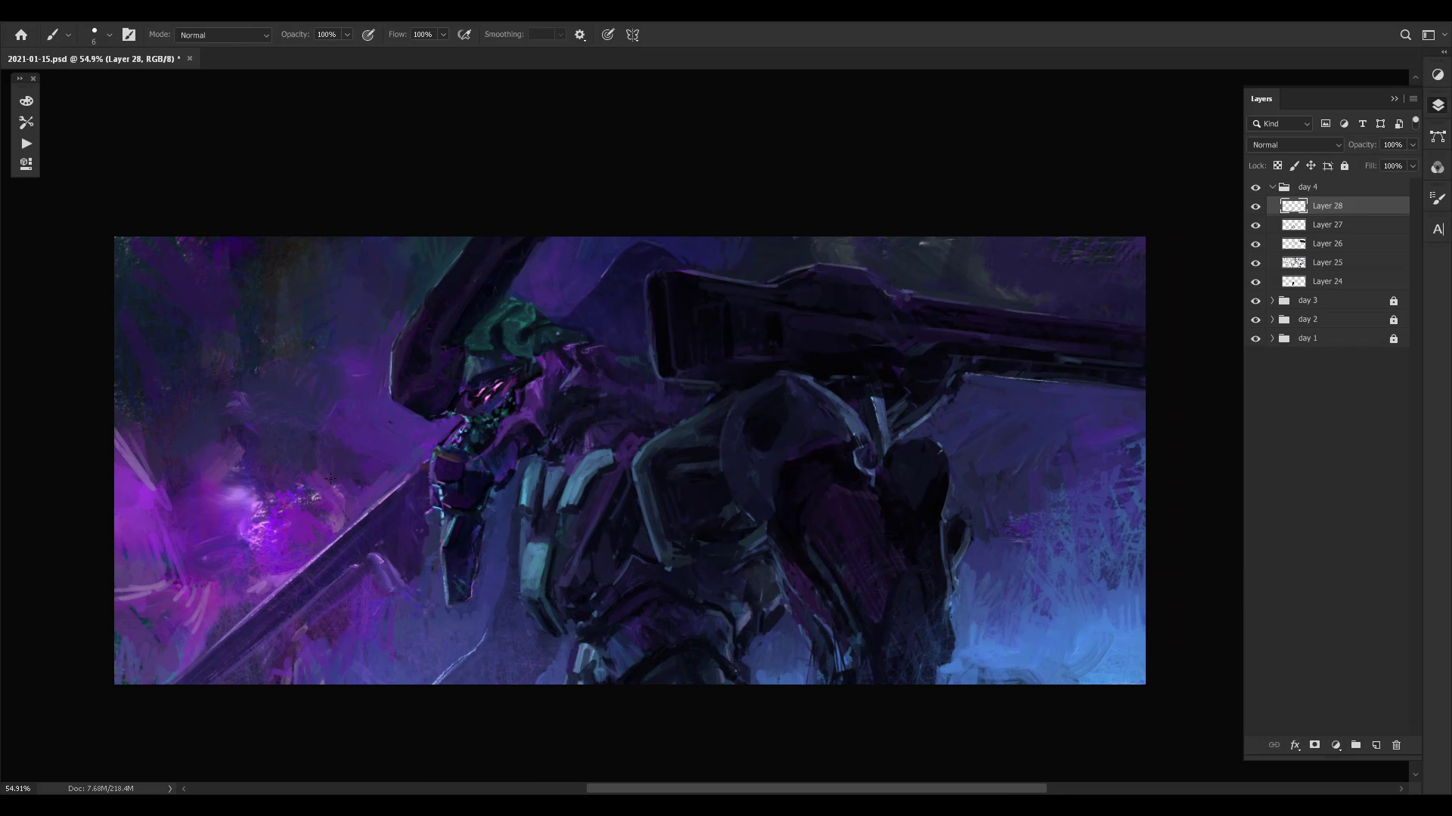
- Touch up the background between the head crest and the cannon, and flip the canvas horizontally
left_click_drag(493, 574, 378, 496)
left_click_drag(345, 450, 422, 534)
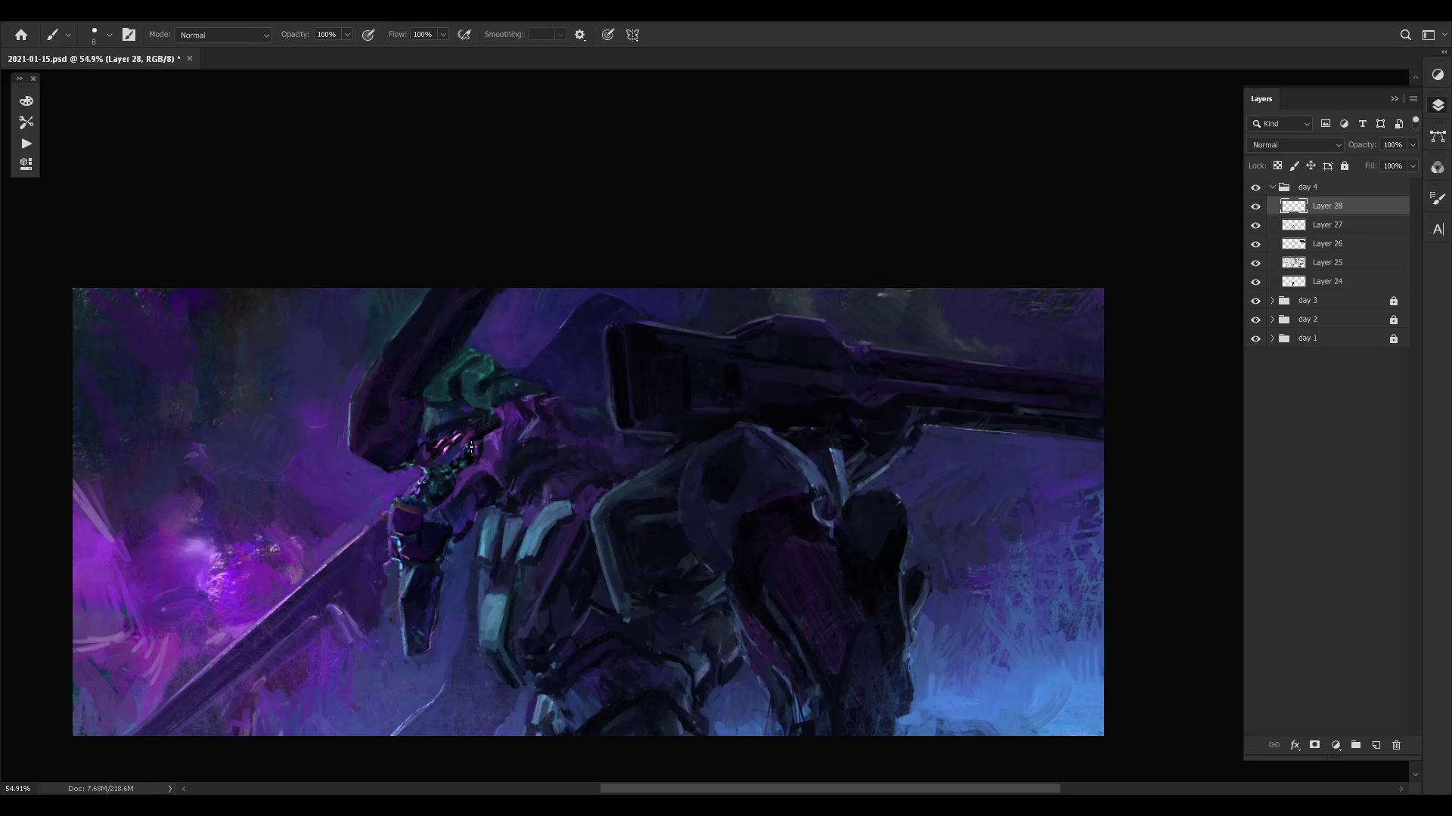
left_click_drag(529, 405, 456, 486)
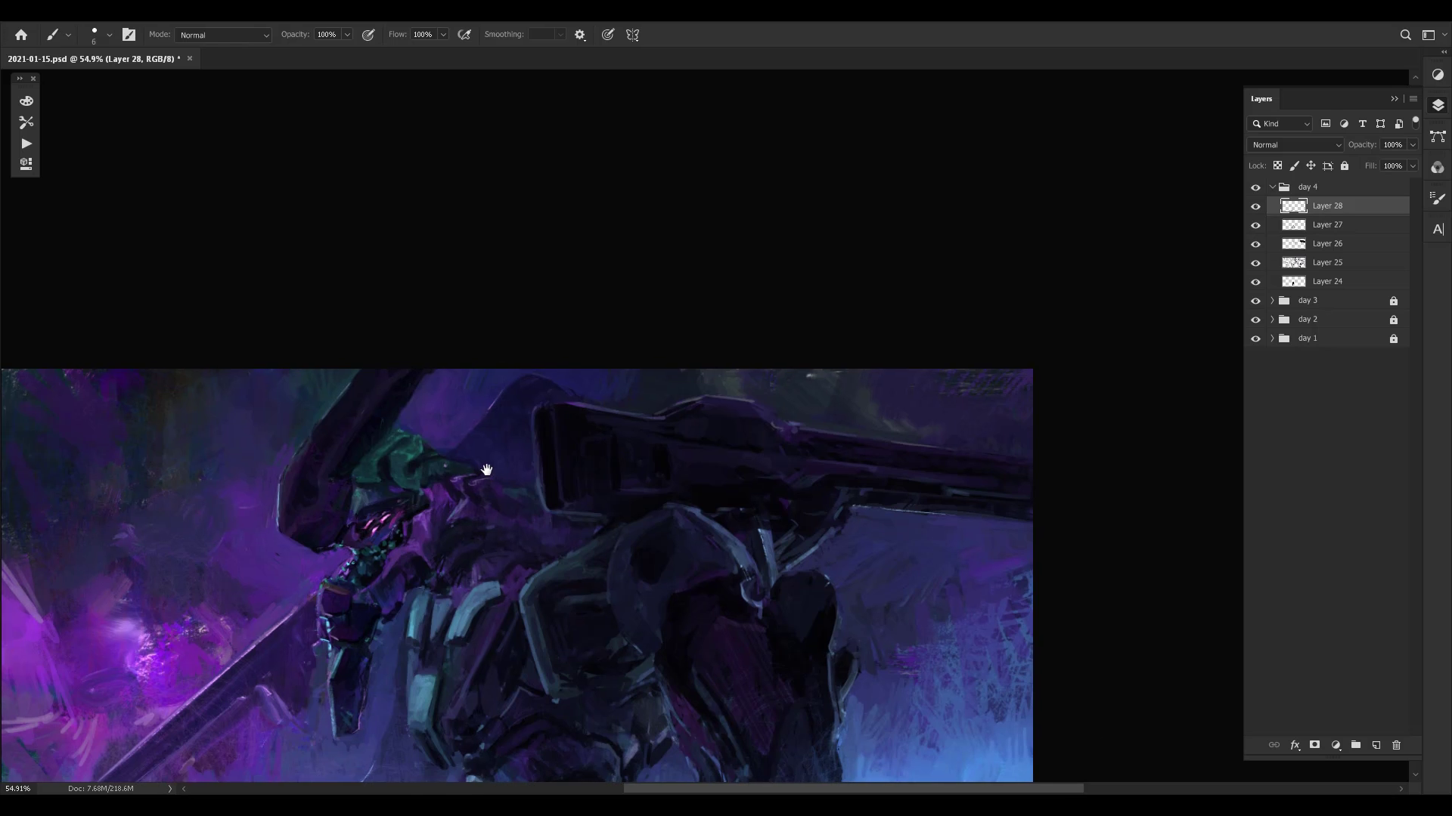
left_click(455, 429, "alt")
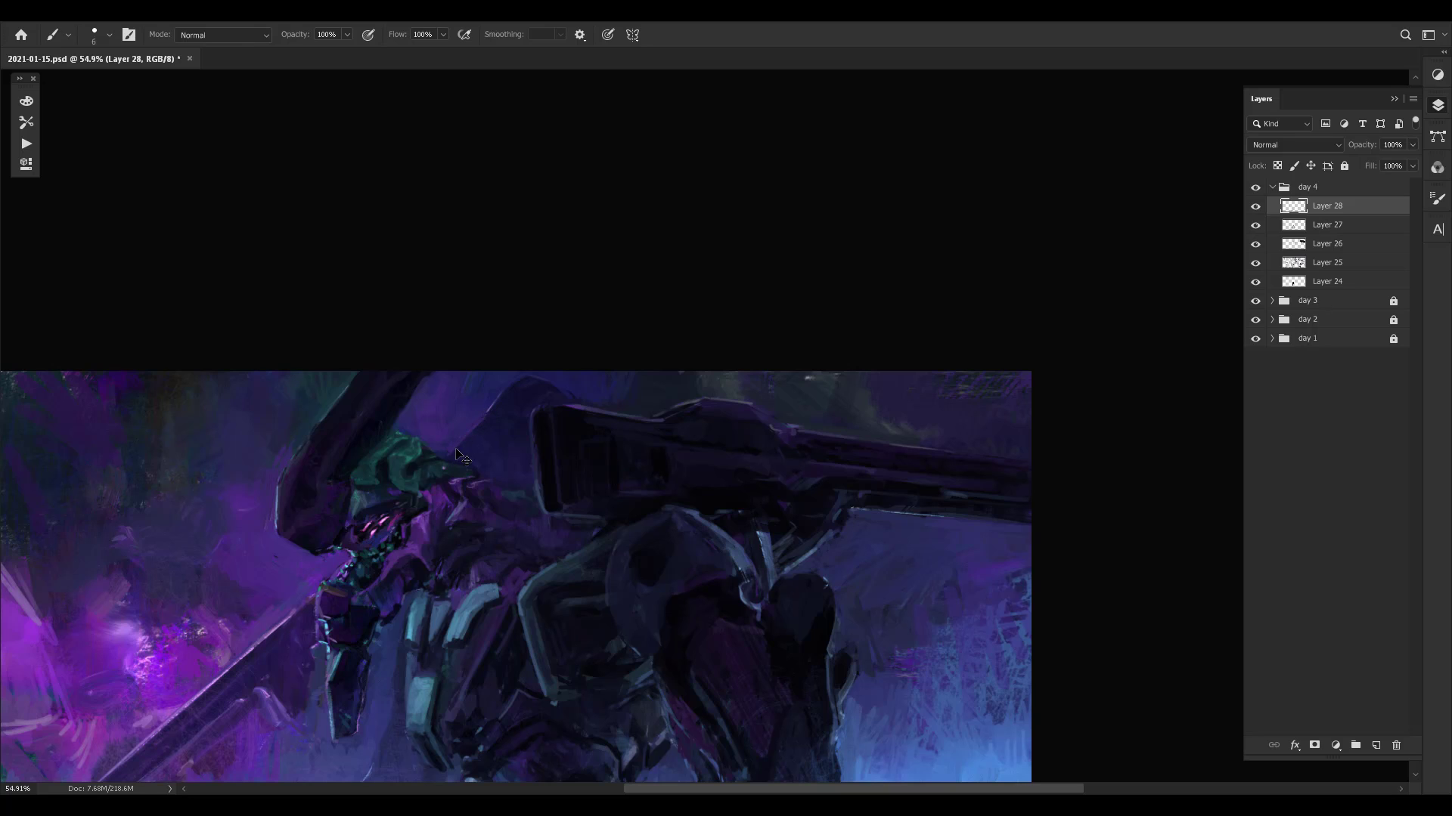
left_click(458, 438, "alt")
left_click_drag(469, 469, 538, 427)
key("ctrl+shift+h")
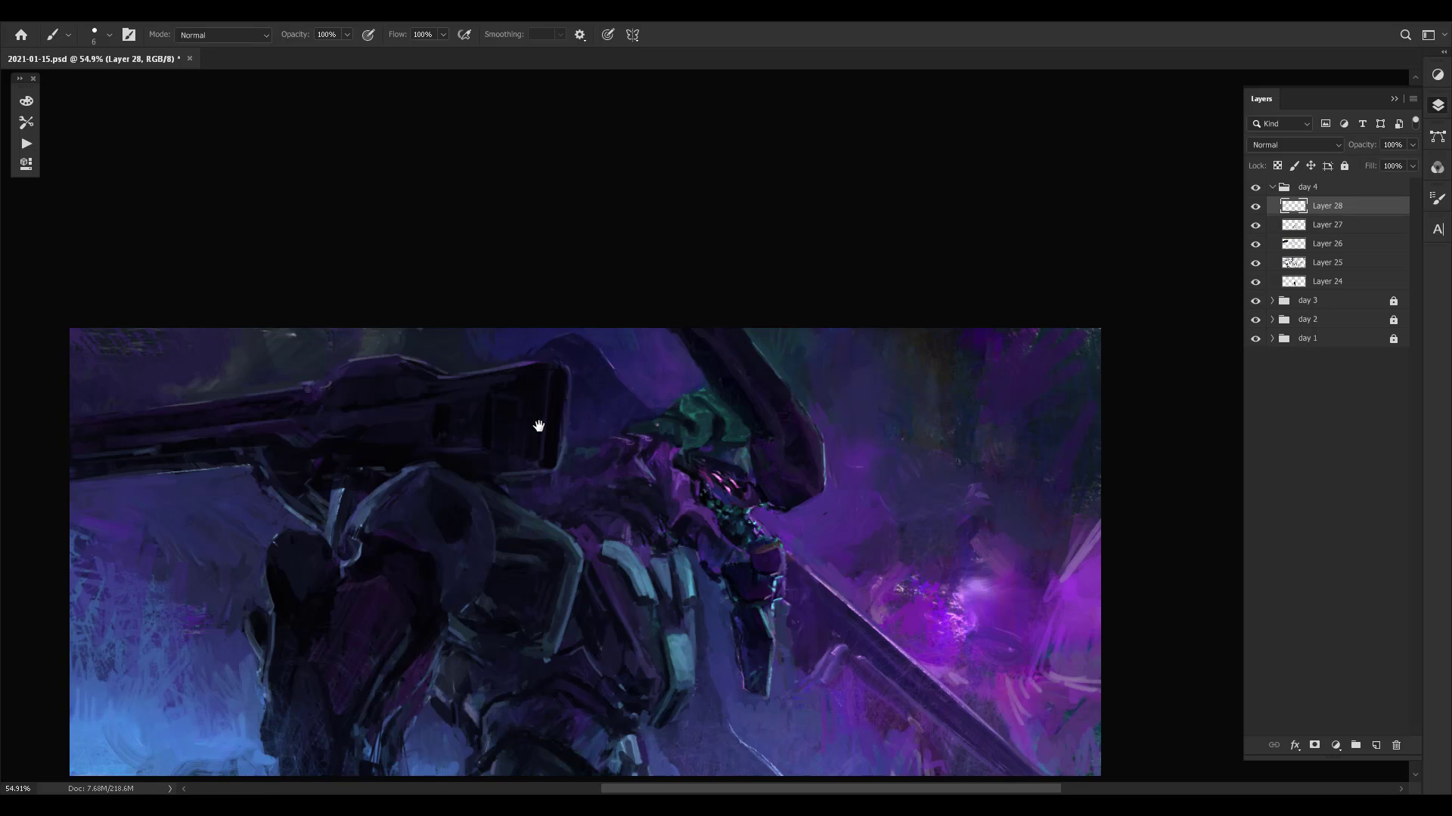
- Check the flipped painting with Layer 28 hidden and shown
left_click_drag(921, 444, 888, 468)
key("ctrl+comma")
key("ctrl+comma")
key("ctrl+comma")
key("ctrl+comma")
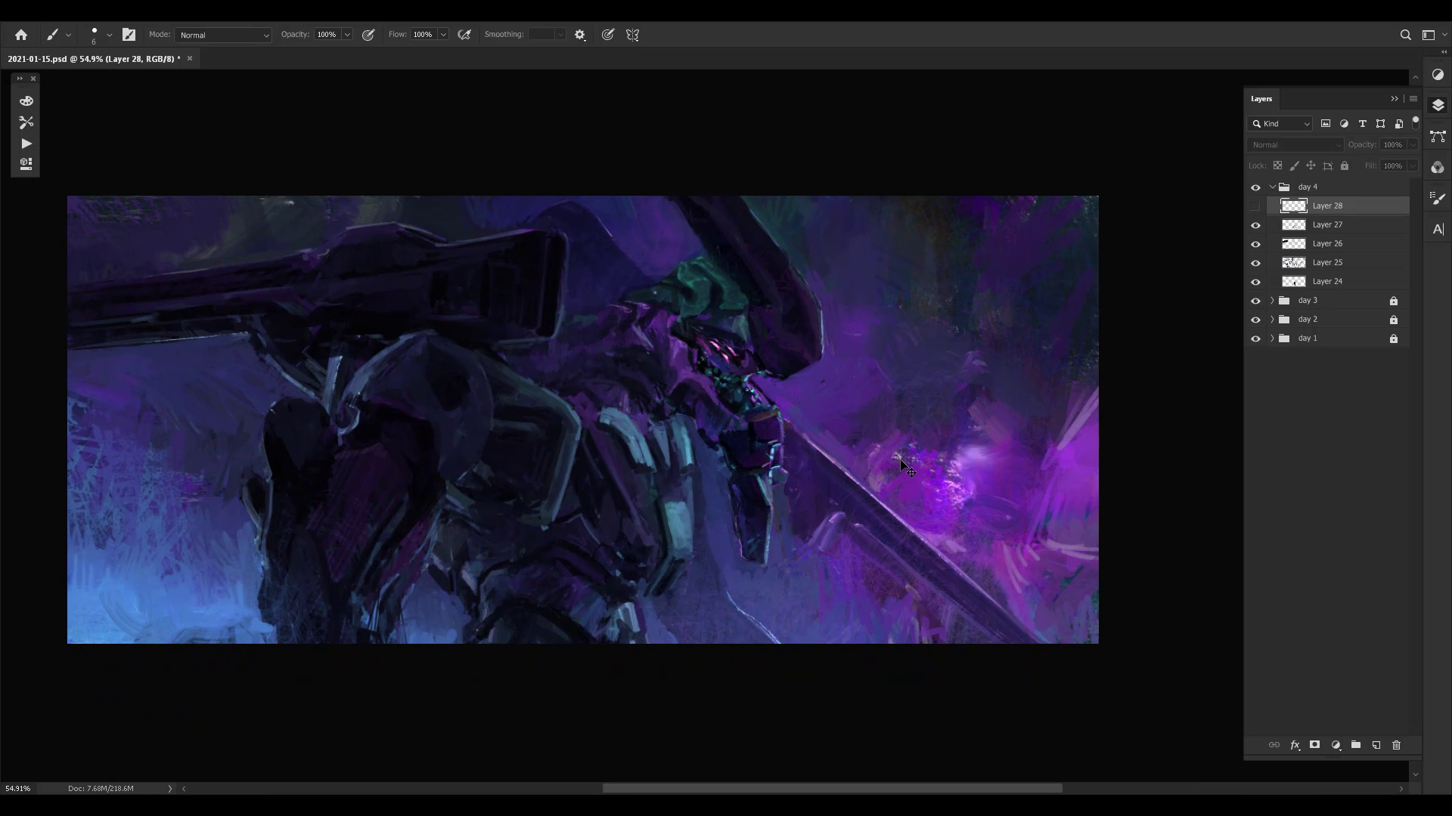
key("ctrl+comma")
key("ctrl+comma")
- Refine the edges of the pale teal torso plates with small strokes in sampled colours
left_click(645, 467, "alt")
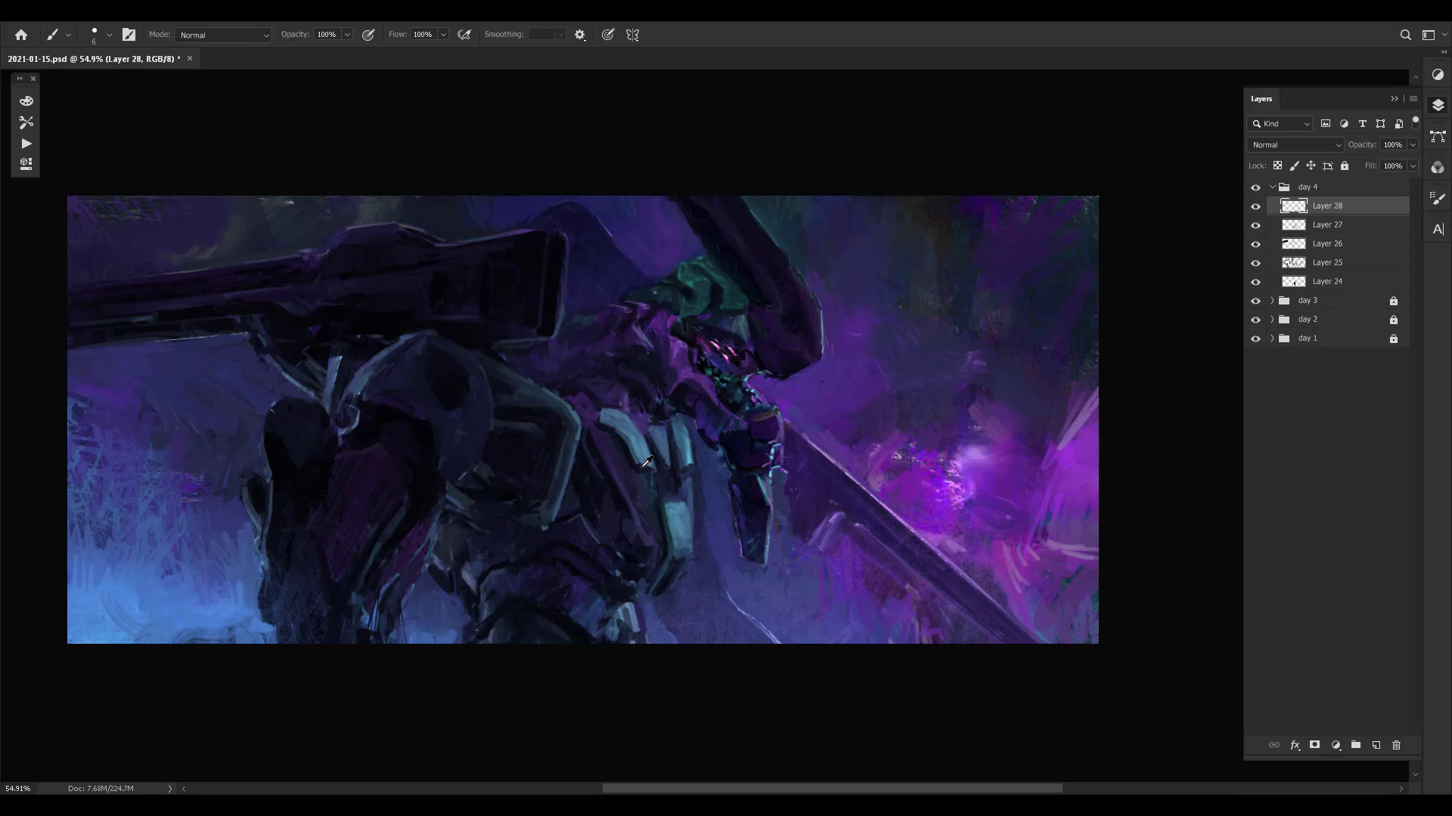
left_click(644, 469, "alt")
left_click_drag(687, 448, 694, 480)
left_click(682, 504, "alt")
left_click(683, 503, "alt")
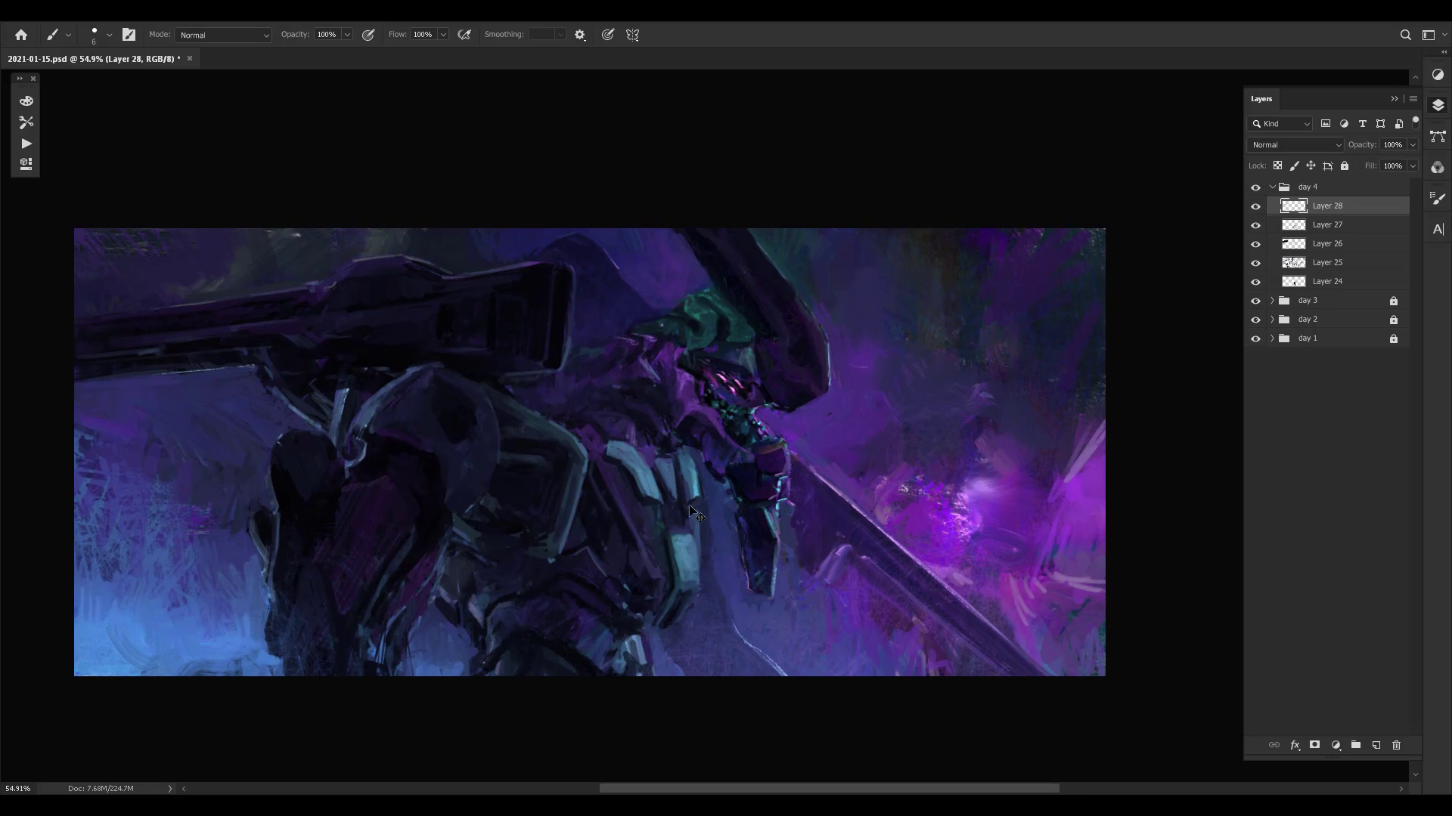
left_click(684, 515, "alt")
left_click(696, 500, "alt")
left_click(684, 511, "alt")
left_click(698, 488, "alt")
left_click(692, 480, "alt")
- Paint around the upper ends of the pale torso plates to define them against the dark chest
left_click(677, 438, "alt")
left_click(654, 442, "alt")
left_click(650, 435, "alt")
left_click(654, 472, "alt")
left_click(644, 447)
left_click_drag(698, 439, 690, 451)
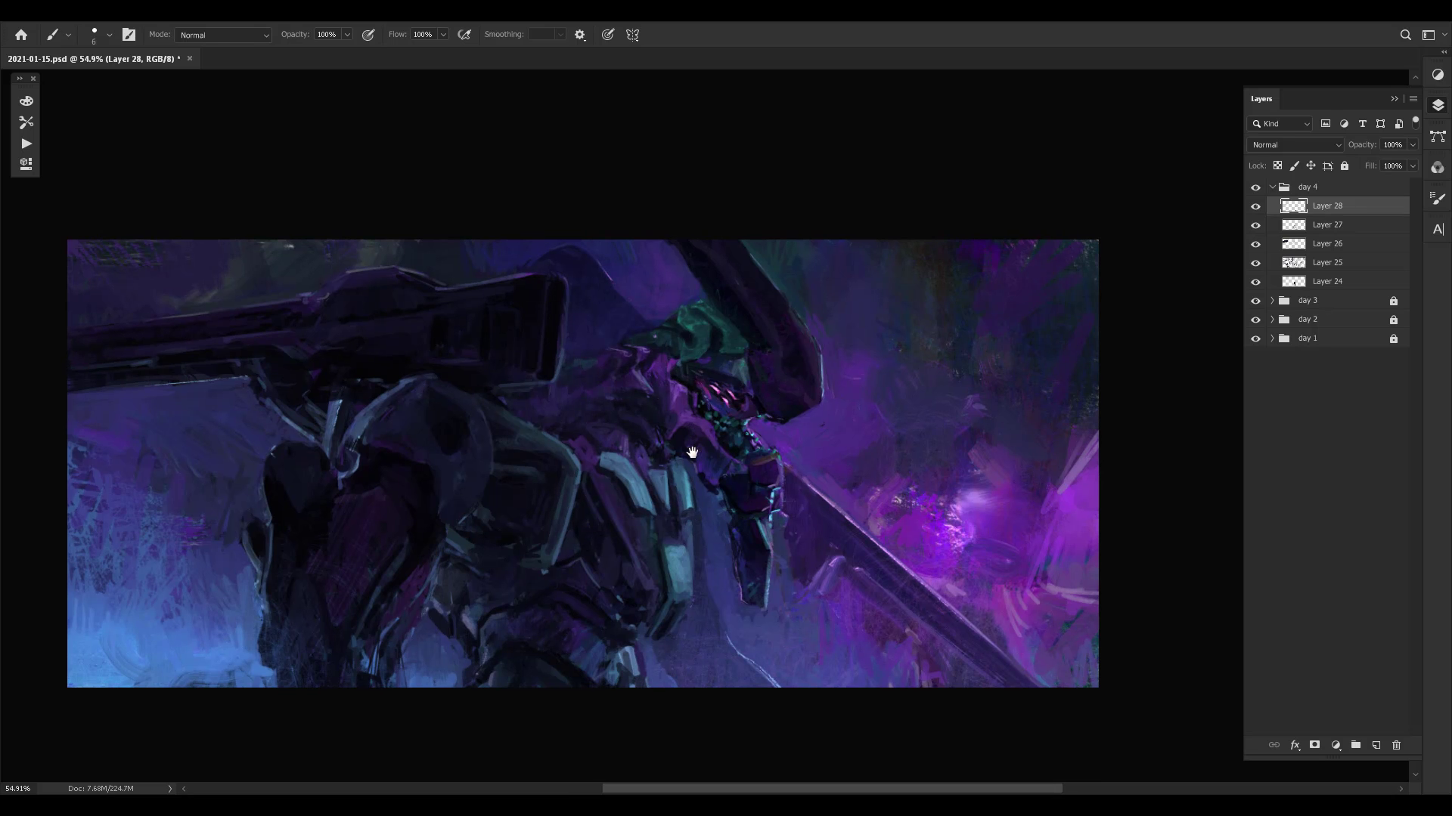
left_click(662, 453, "alt")
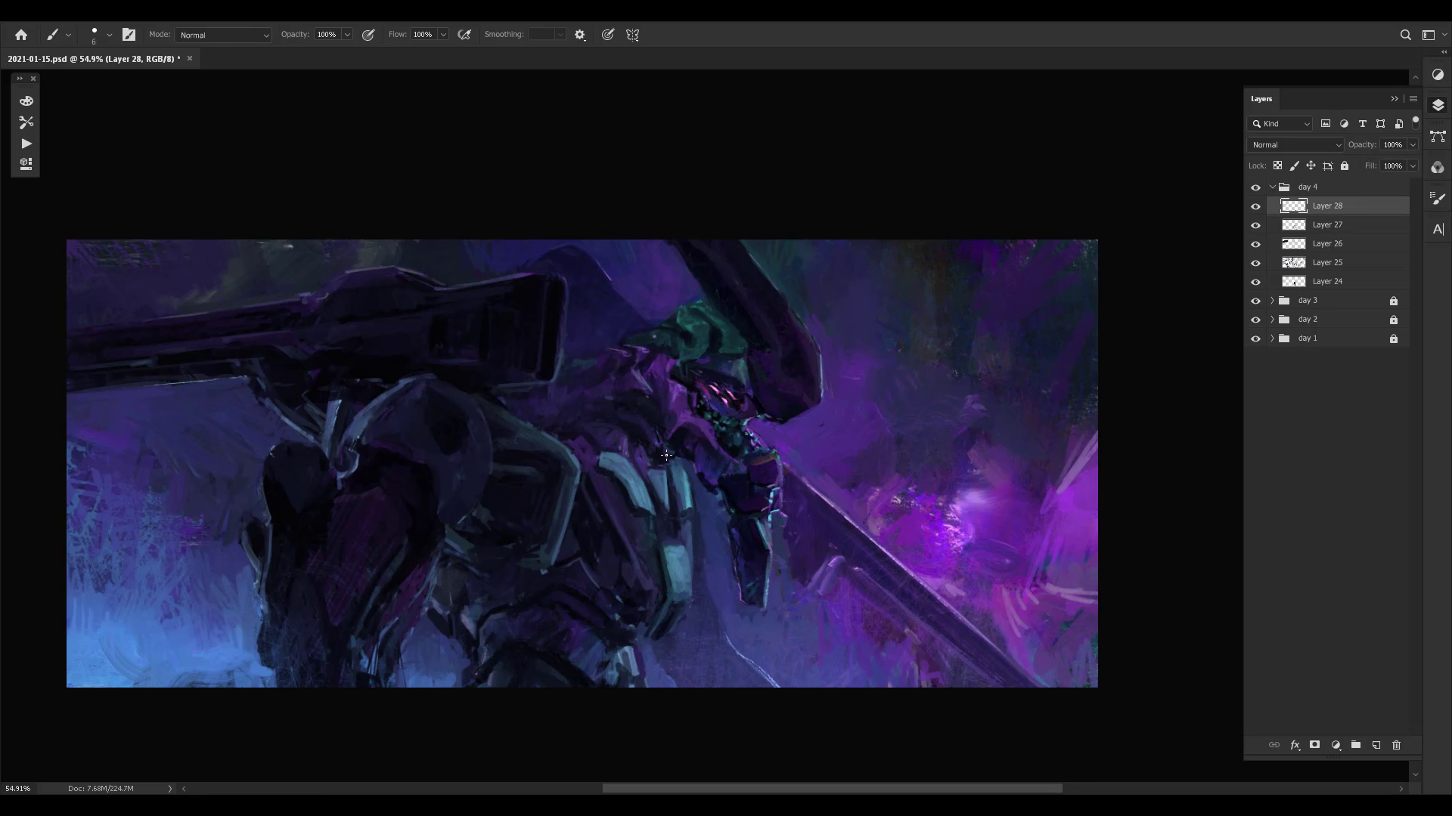
left_click(642, 447, "alt")
- Touch up the dark shoulder area below the cannon housing and flip the canvas horizontally
left_click_drag(603, 419, 607, 431)
left_click(576, 431, "alt")
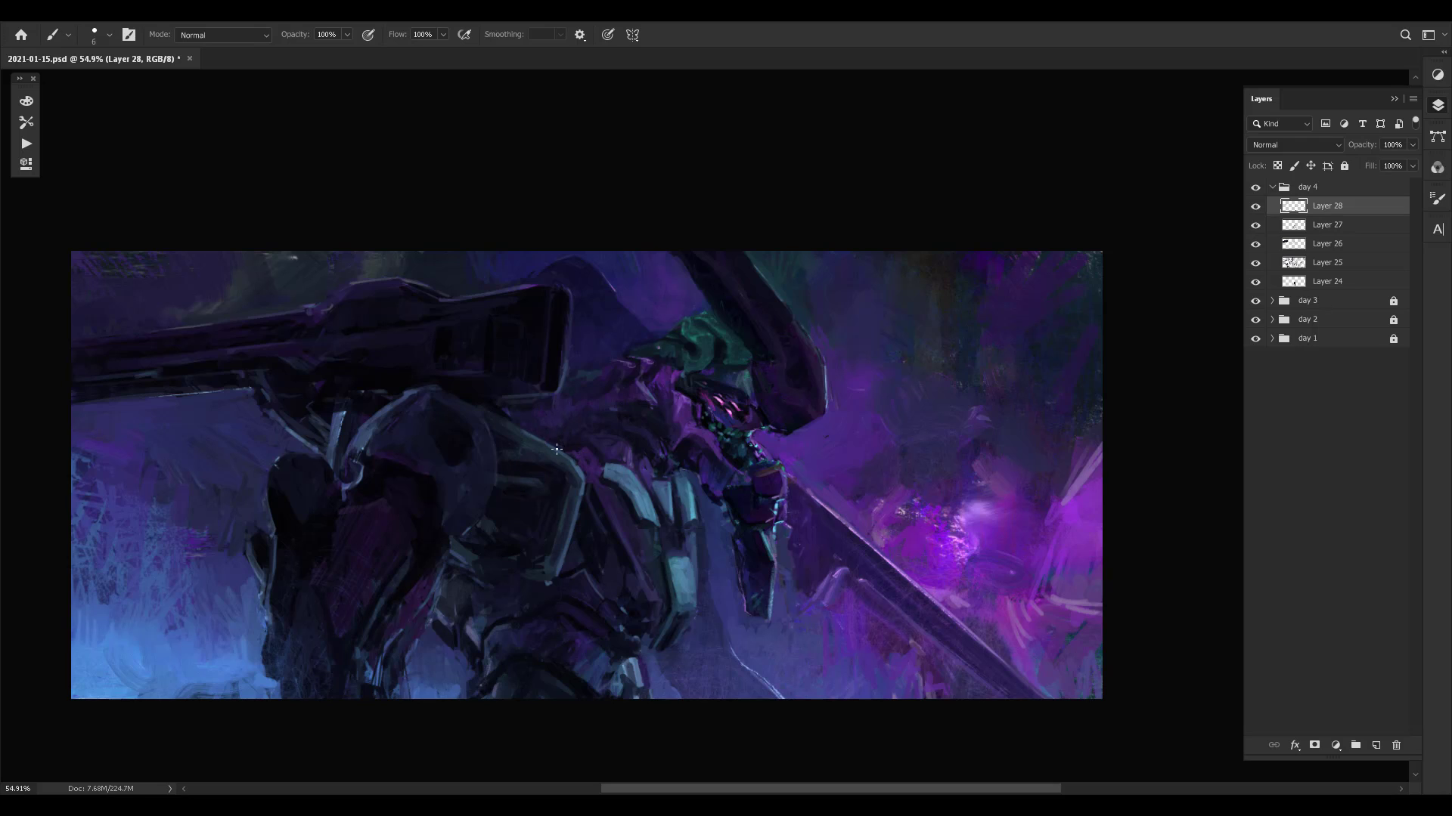
left_click(510, 412, "alt")
key("ctrl+shift+h")
left_click_drag(932, 448, 873, 419)
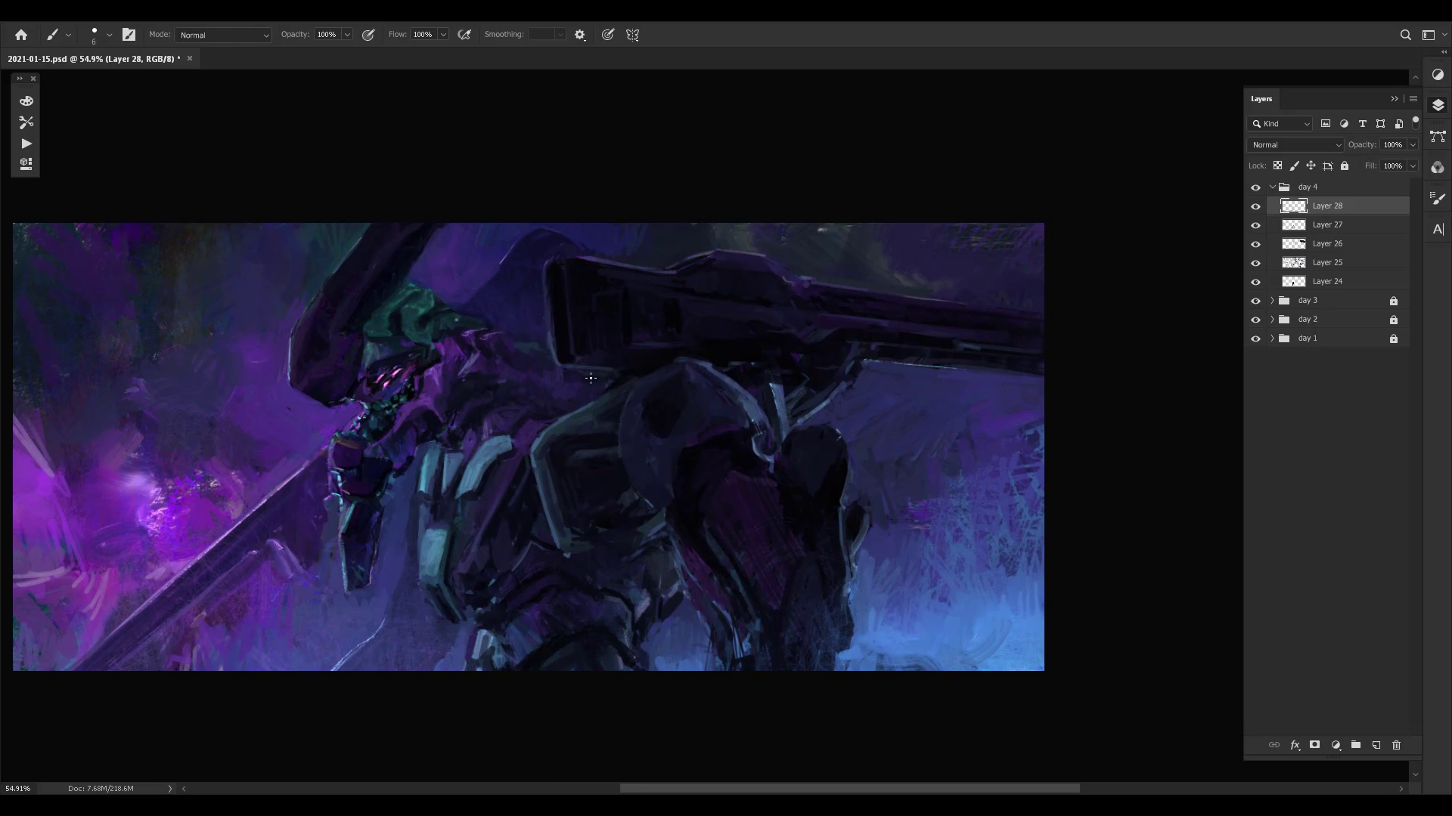
- Paint small strokes on the dark chest area between the curved pale plate and the shoulder armour
left_click(521, 446, "alt")
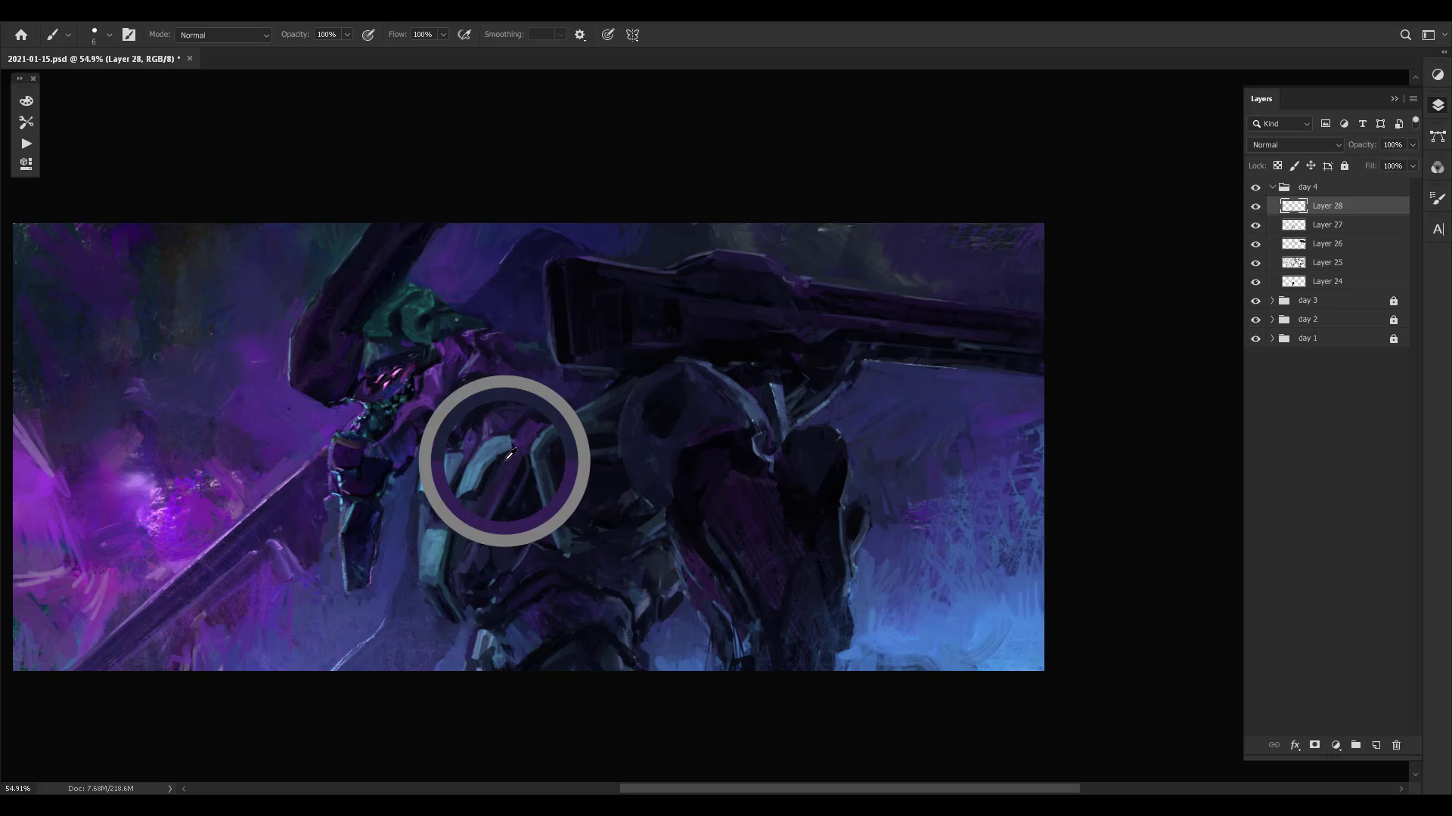
left_click(538, 427, "alt")
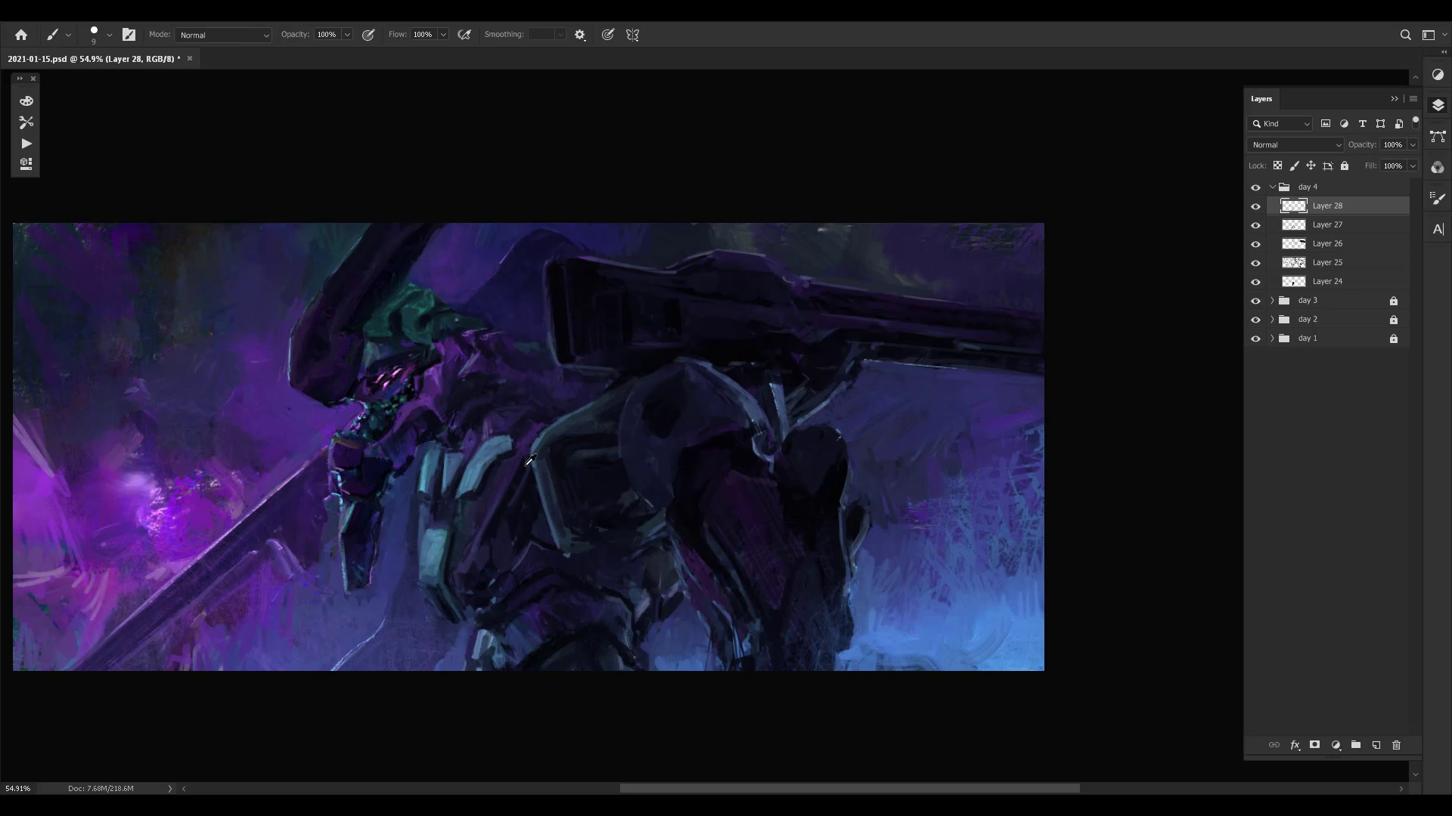
left_click(527, 459, "alt")
left_click(543, 433, "alt")
left_click(519, 459, "alt")
left_click(528, 473, "alt")
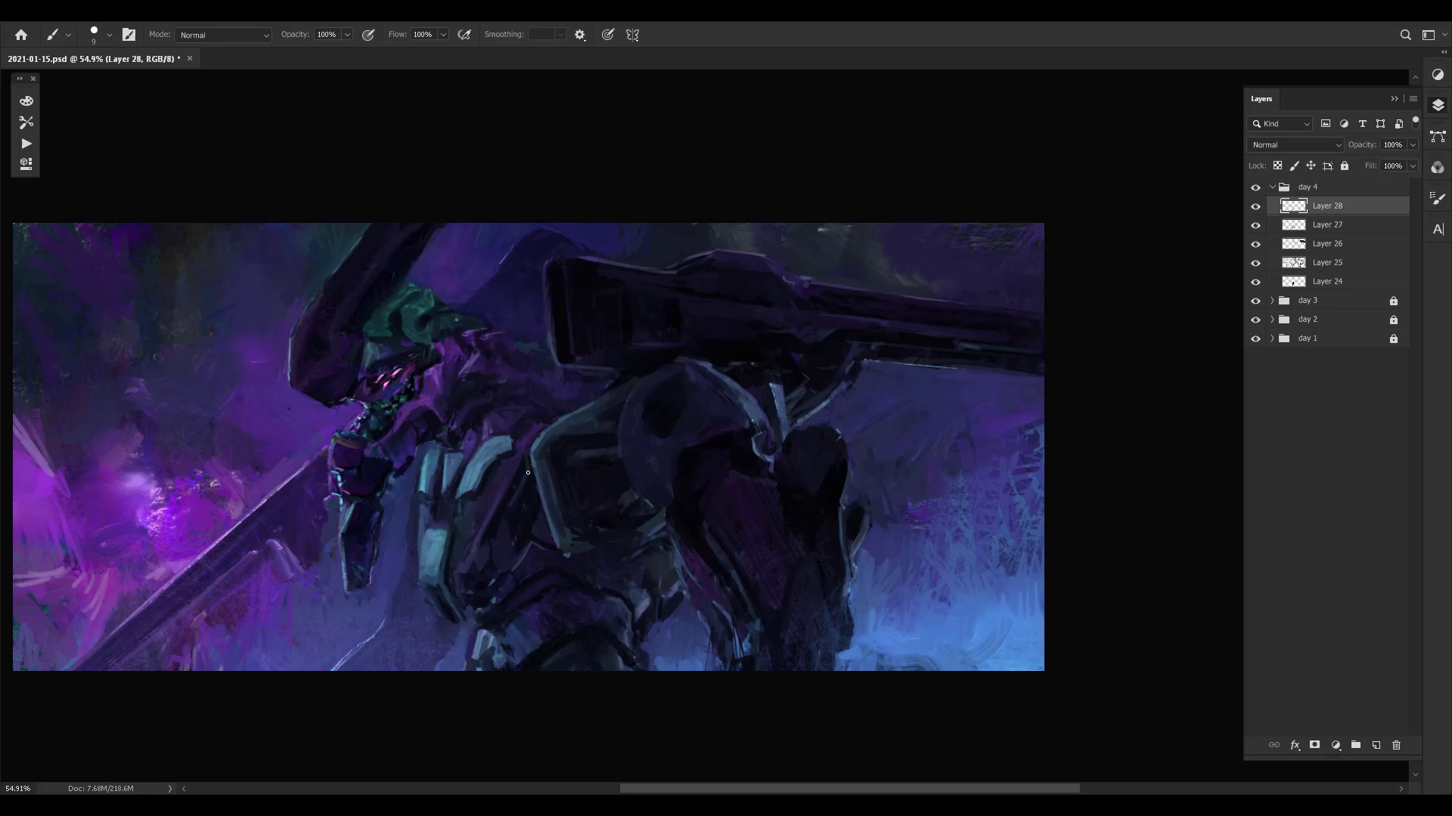
- Refine the dark torso plates beside the pale plates down toward the waist with short strokes
left_click(517, 527, "alt")
left_click(506, 518, "alt")
left_click(493, 528, "alt")
left_click(485, 556, "alt")
left_click(513, 507, "alt")
left_click(532, 461, "alt")
left_click(526, 499, "alt")
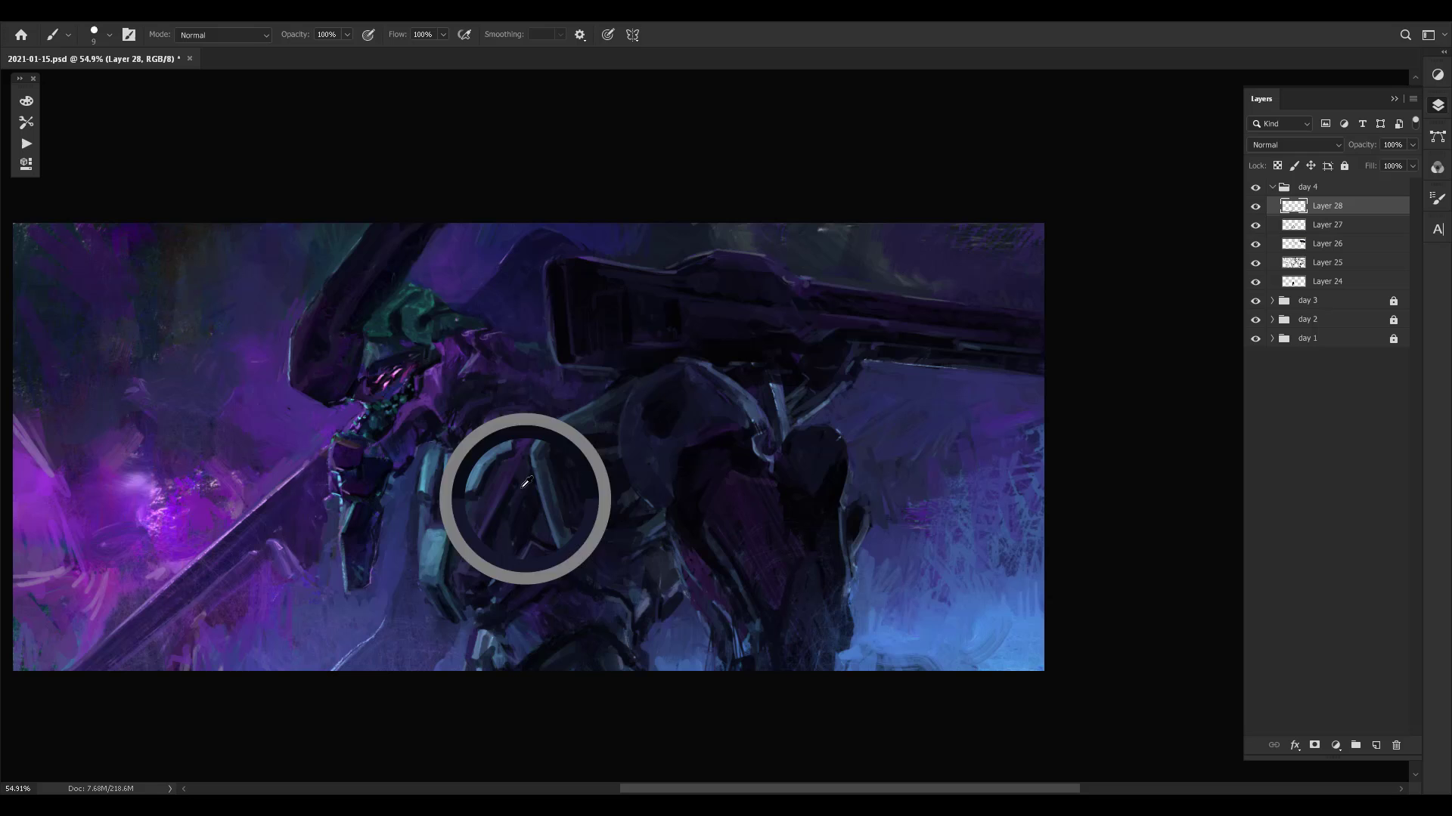
left_click(511, 546, "alt")
- Compare the painting with and without Layer 28, and with and without the whole day 4 group
key("ctrl+comma")
key("ctrl+comma")
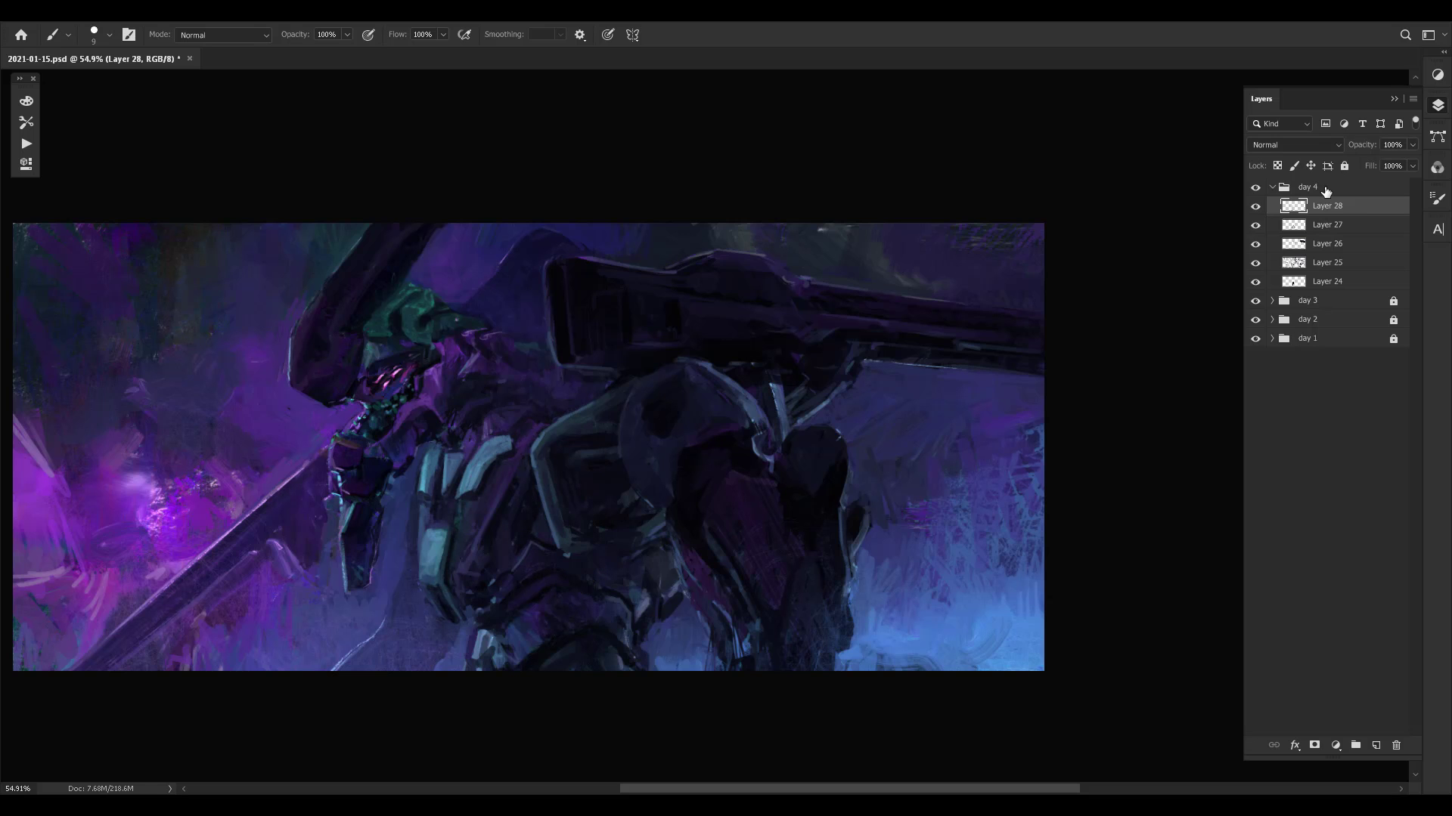
left_click(1351, 189)
key("ctrl+comma")
key("ctrl+comma")
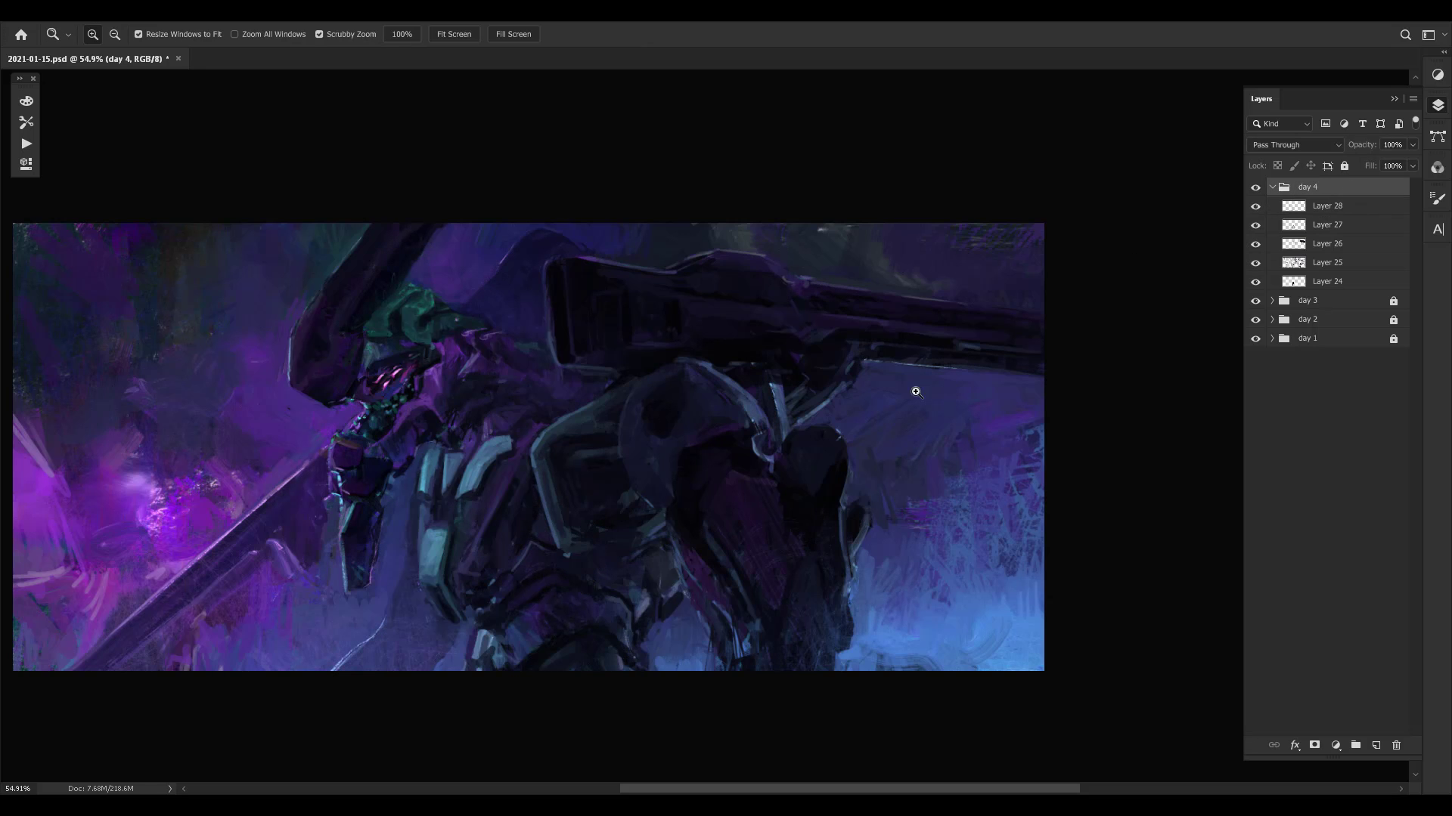
key("ctrl+comma")
left_click_drag(948, 387, 991, 360)
key("ctrl+comma")
key("ctrl+comma")
key("ctrl+comma")
key("ctrl+comma")
key("ctrl+comma")
key("ctrl+comma")
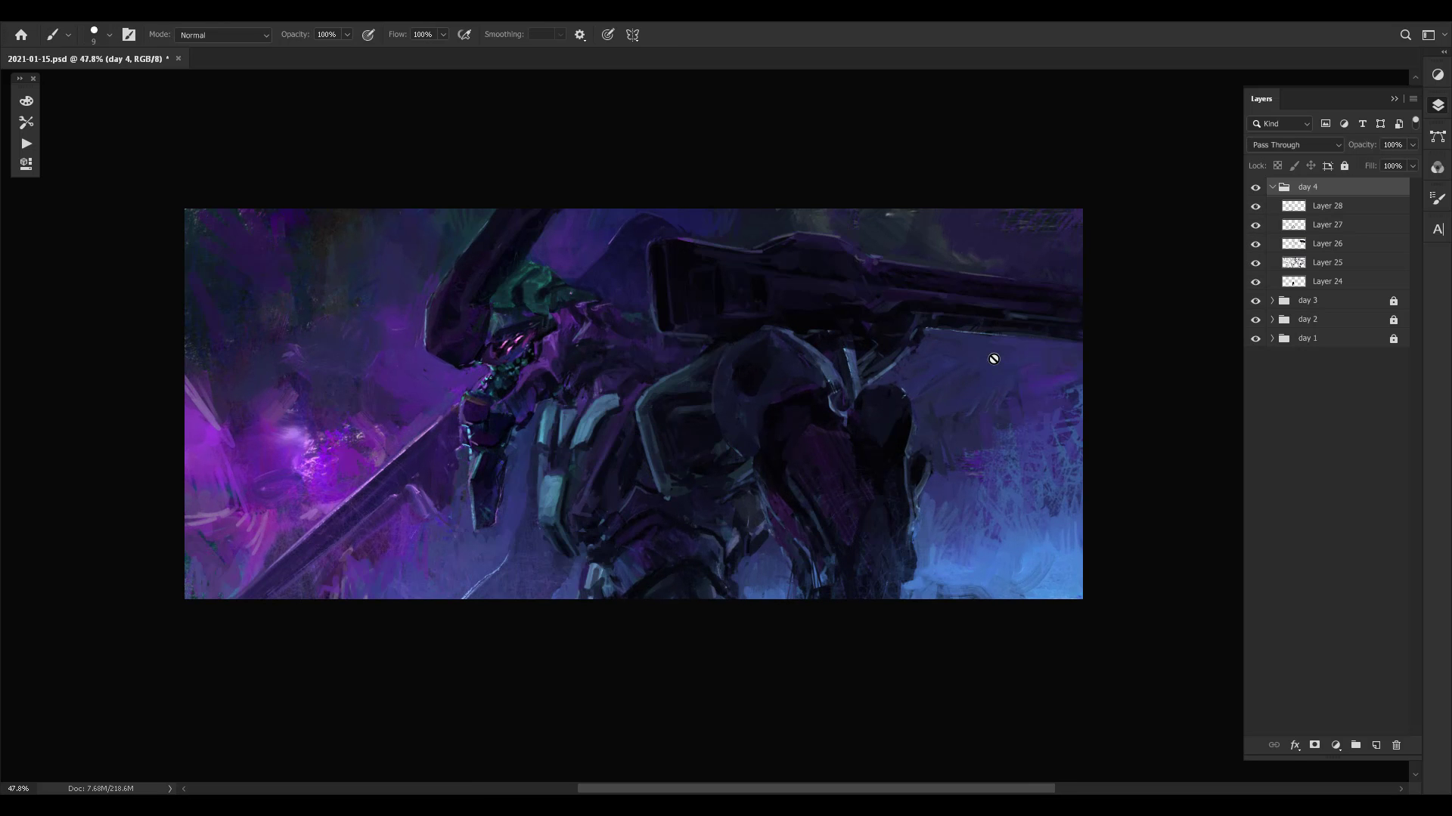
scroll(824, 408, "up", 2)
key("ctrl+comma")
key("ctrl+comma")
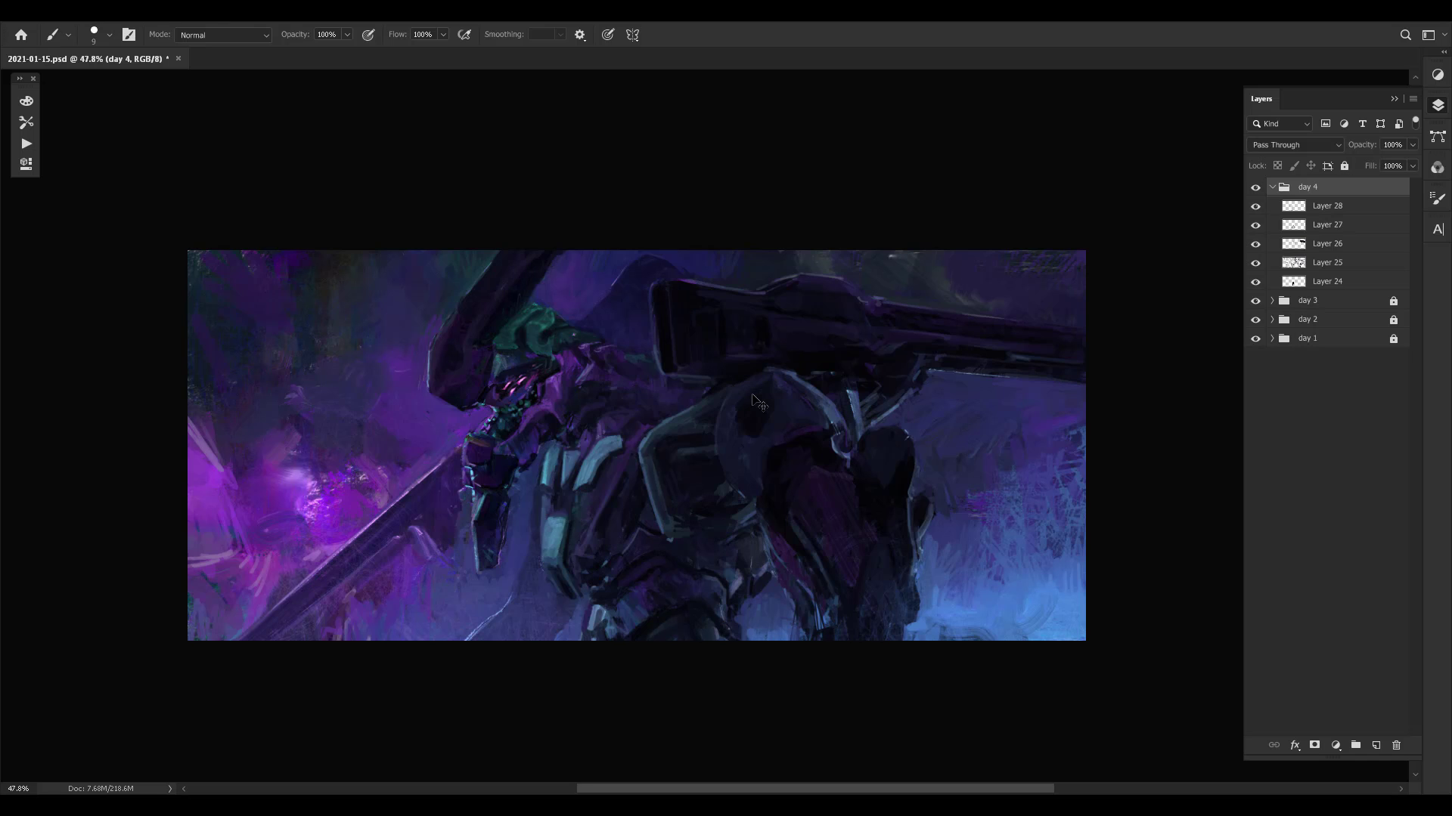
key("z")
key("ctrl+comma")
left_click_drag(969, 385, 902, 408)
mouse_move(906, 406)
left_mouse_down()
mouse_move(950, 395)
mouse_move(1043, 307)
mouse_move(1017, 325)
left_mouse_up()
left_click_drag(984, 363, 948, 417)
key("ctrl+comma")
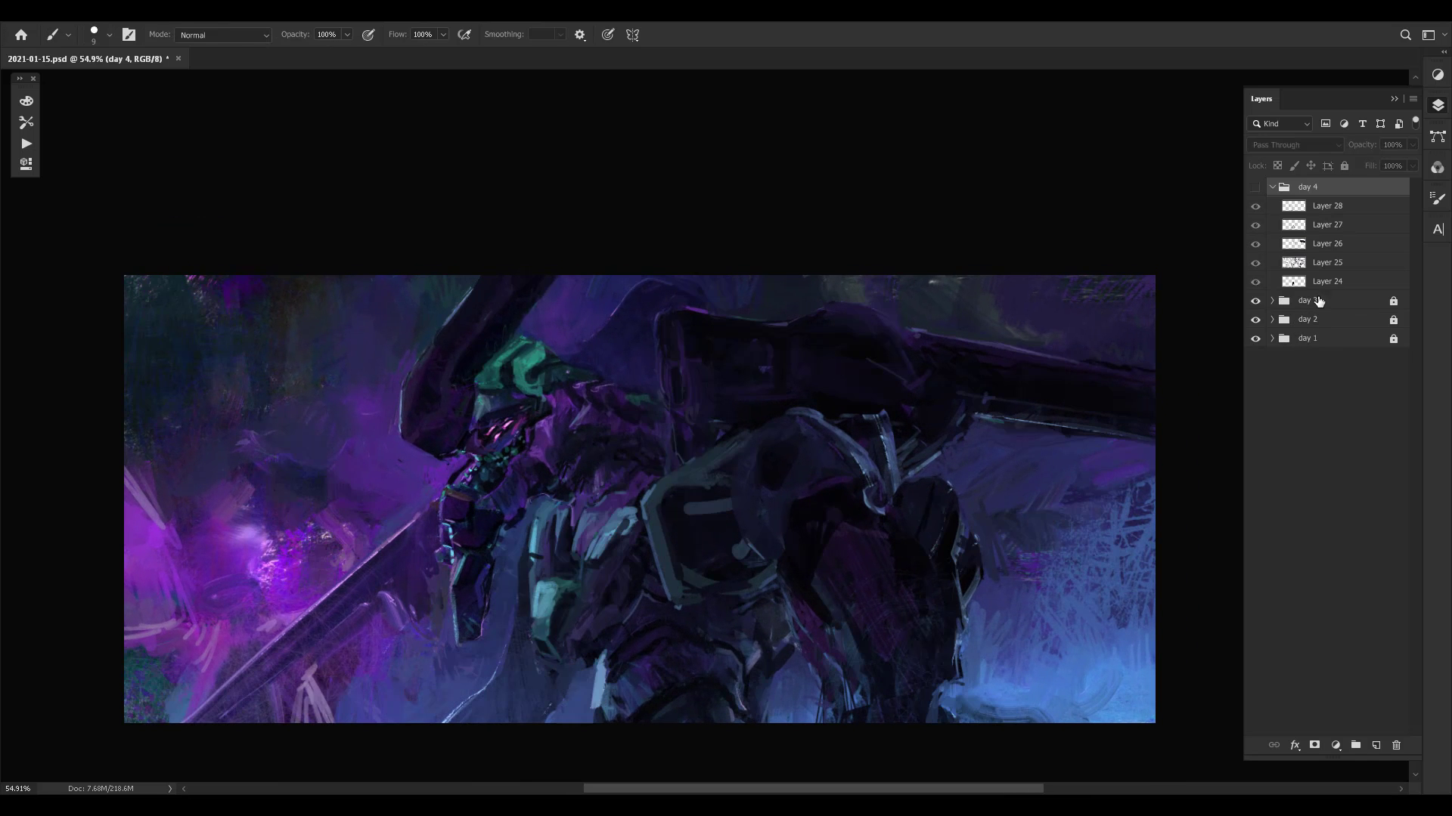
key("ctrl+comma")
key("ctrl+comma")
key("ctrl+comma")
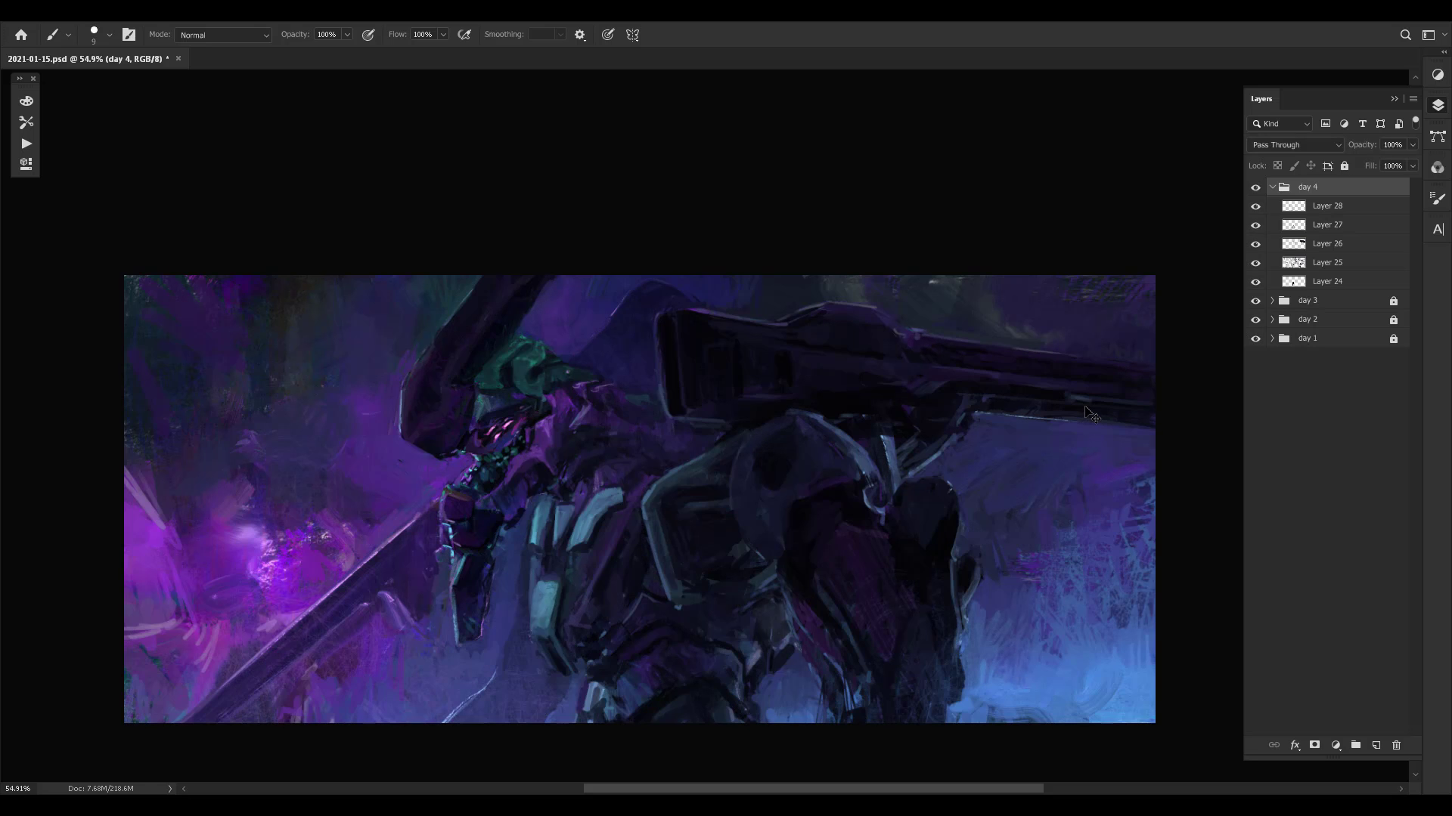
key("ctrl+comma")
key("ctrl+comma")
key("ctrl+comma")
key("ctrl+comma")
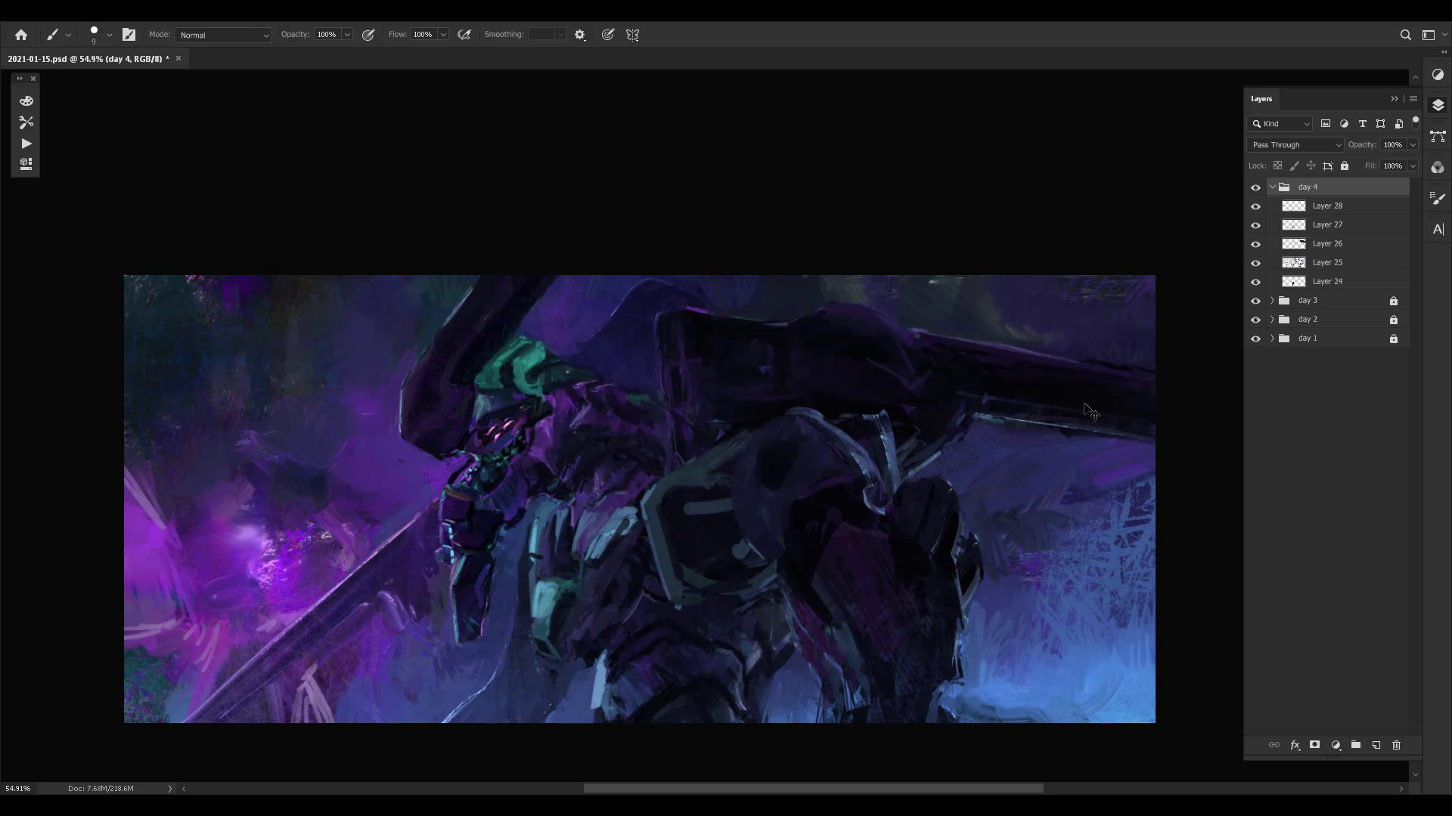
- Save the document, reselect Layer 28 and flip the canvas horizontally
key("ctrl+s")
left_click(1328, 209)
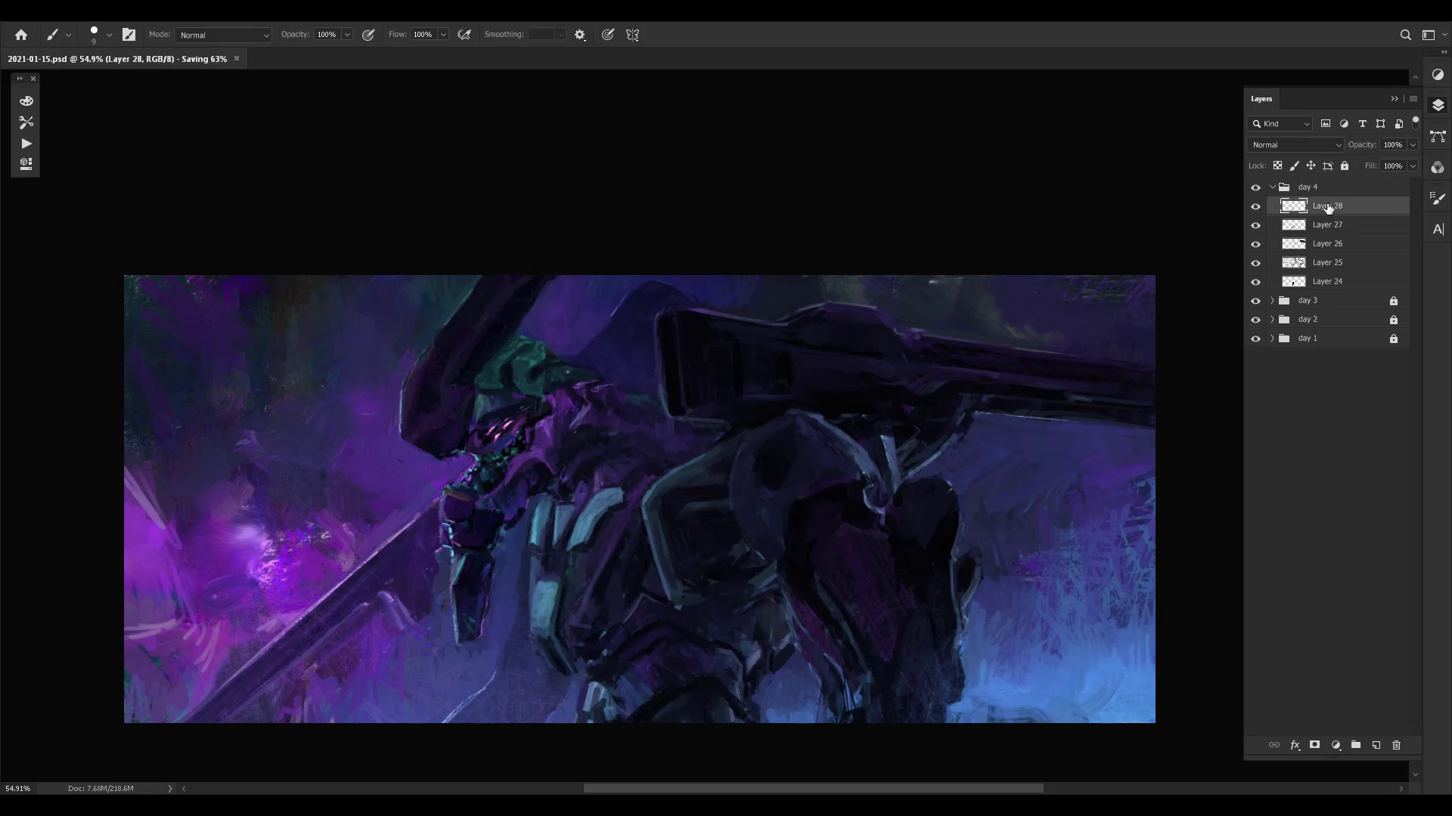
key("ctrl+space")
left_click_drag(894, 438, 864, 428)
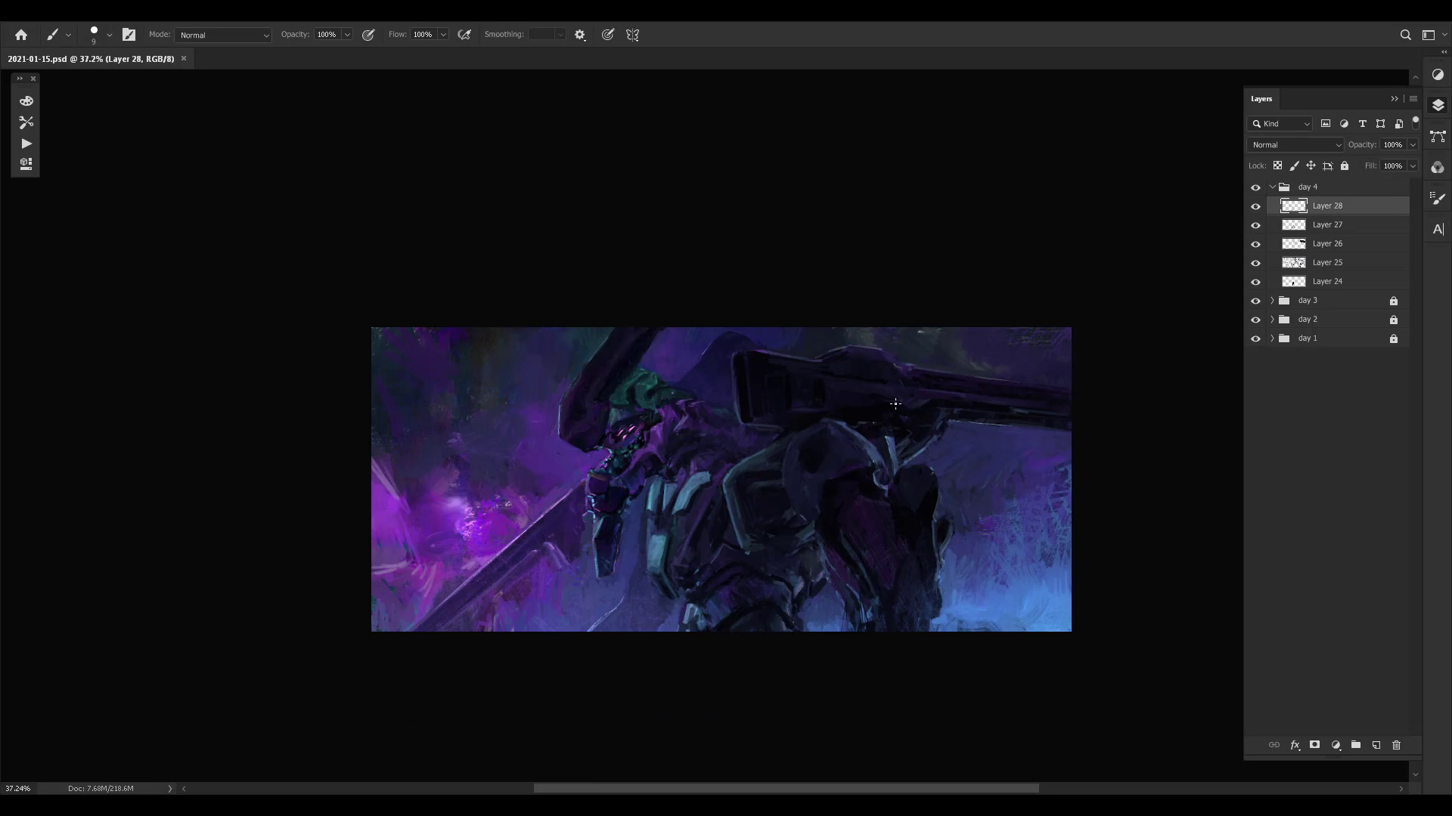
key("ctrl+shift+h")
key("space")
left_click_drag(788, 494, 779, 496)
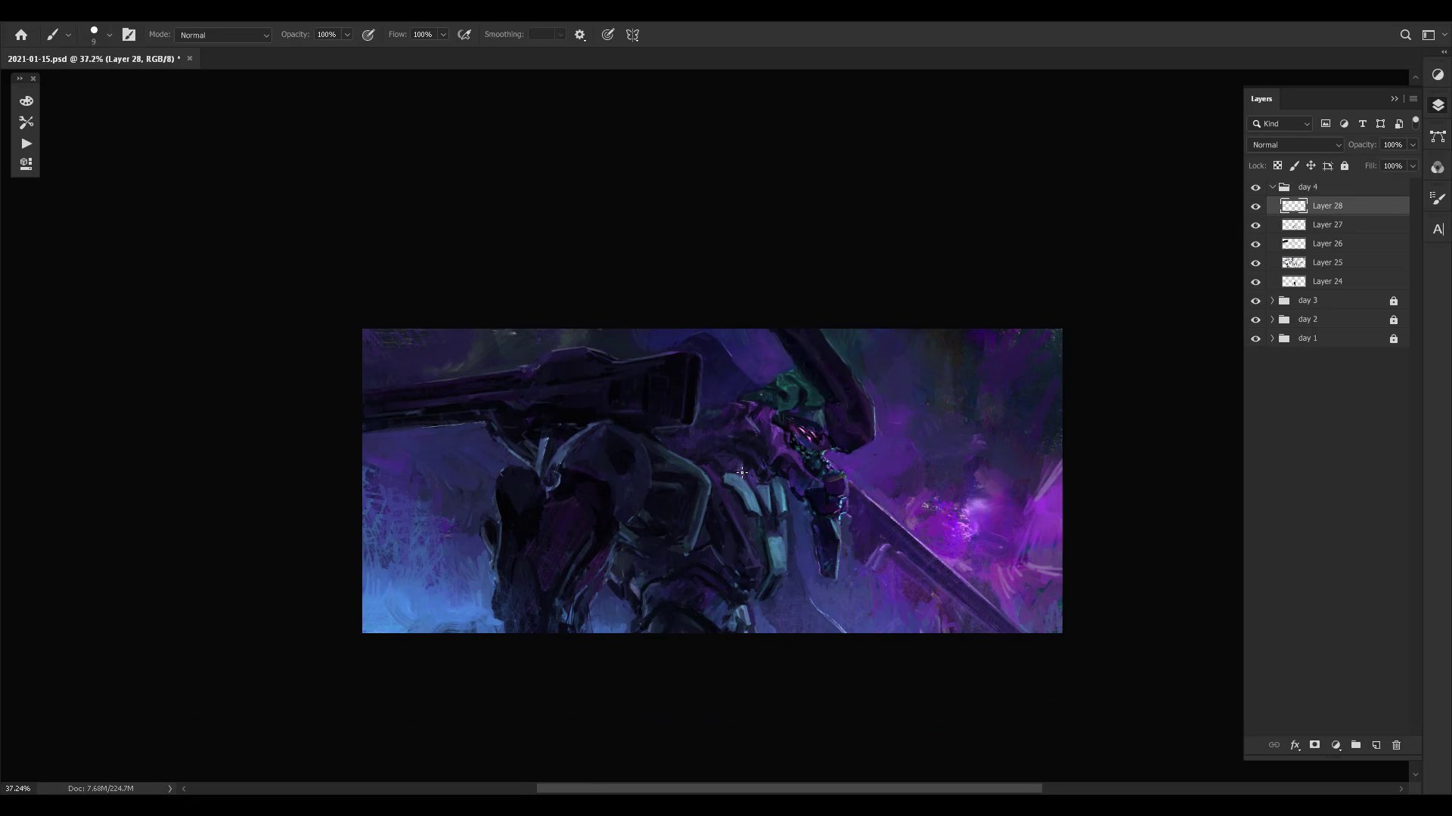
- Adjust the brush size and clean up the outer silhouette of the dark rear armour below the cannon barrel
key("bracketright")
key("bracketright")
key("bracketright")
key("bracketright")
key("bracketleft")
key("bracketleft")
key("bracketleft")
key("bracketleft")
key("bracketleft")
key("bracketright")
key("bracketright")
key("bracketright")
key("bracketright")
key("bracketright")
key("bracketright")
key("bracketright")
key("bracketright")
key("bracketright")
key("bracketright")
key("bracketleft")
key("bracketleft")
key("bracketleft")
key("bracketleft")
key("bracketleft")
key("bracketleft")
key("bracketleft")
key("bracketleft")
key("bracketleft")
key("bracketleft")
key("bracketleft")
key("bracketleft")
key("bracketleft")
key("bracketleft")
mouse_move(509, 537)
left_mouse_down()
mouse_move(533, 521)
mouse_move(500, 524)
left_mouse_up()
left_click(493, 538, "alt")
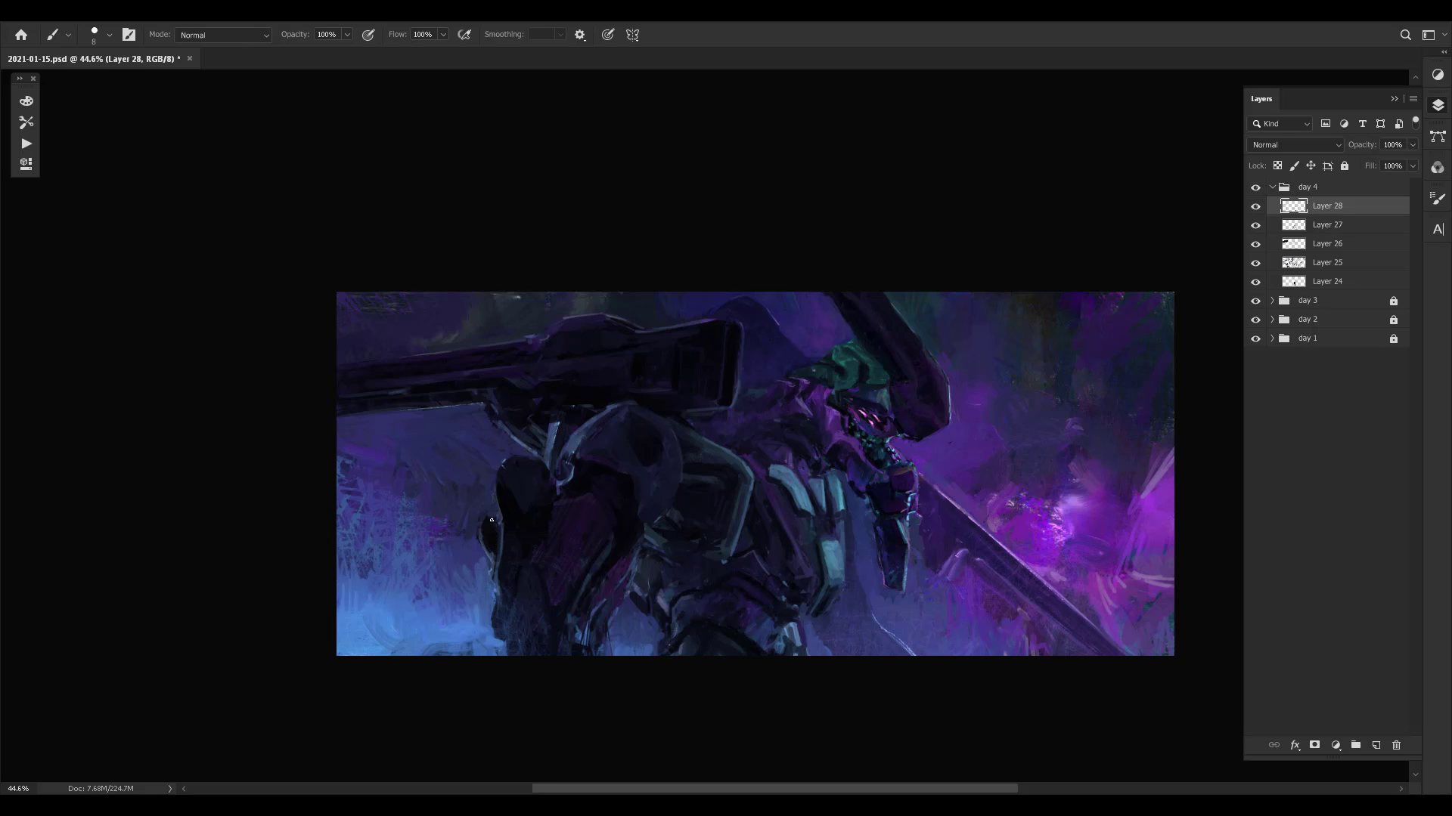
left_click(478, 533, "alt")
left_click(493, 456, "alt")
- Examine the latest strokes by viewing the painting with Layer 28 hidden and shown
left_click_drag(631, 480, 535, 447)
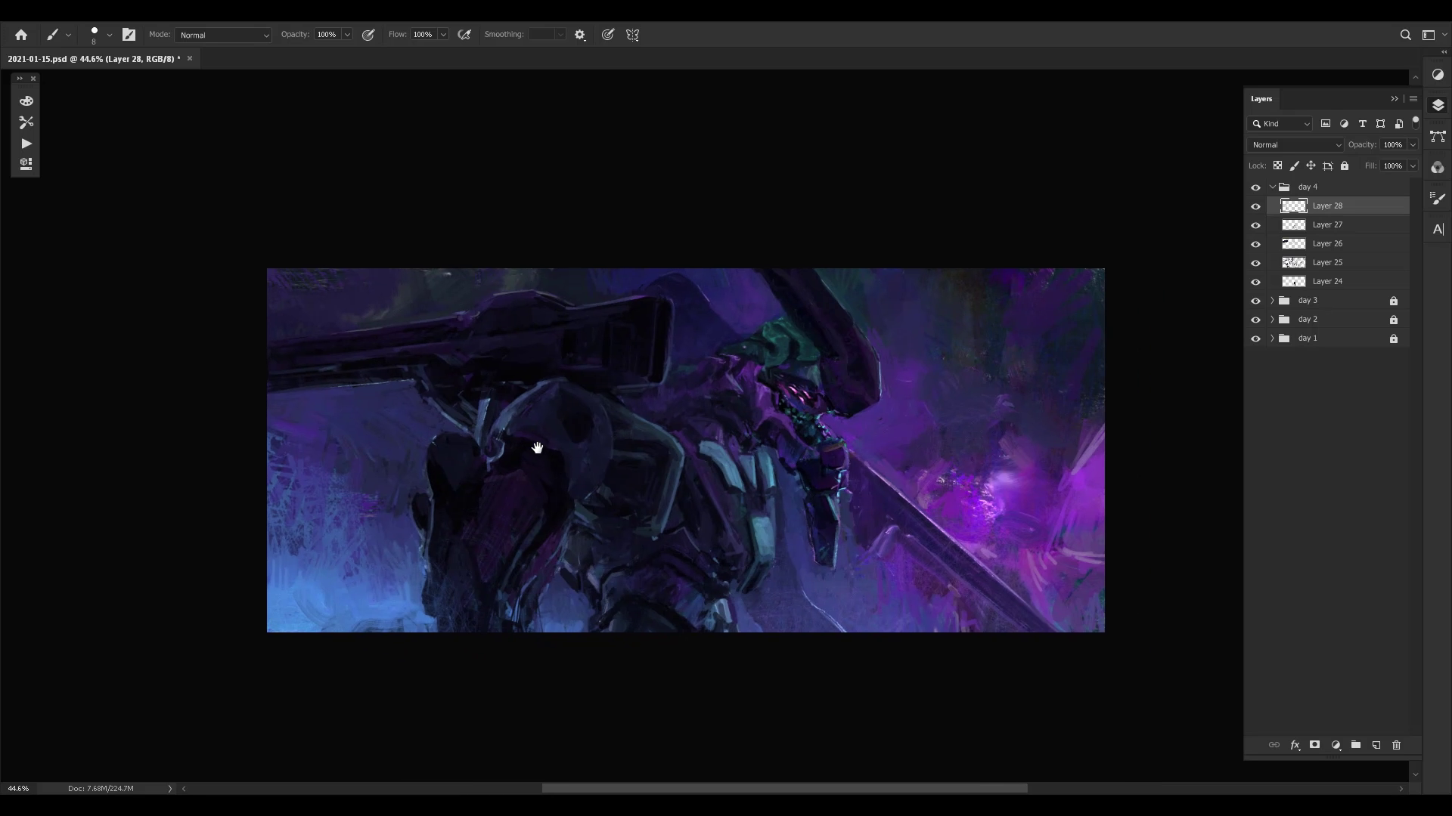
key("ctrl+comma")
key("ctrl+comma")
left_click_drag(893, 392, 886, 507)
left_click(681, 446, "alt")
left_click_drag(719, 436, 738, 395)
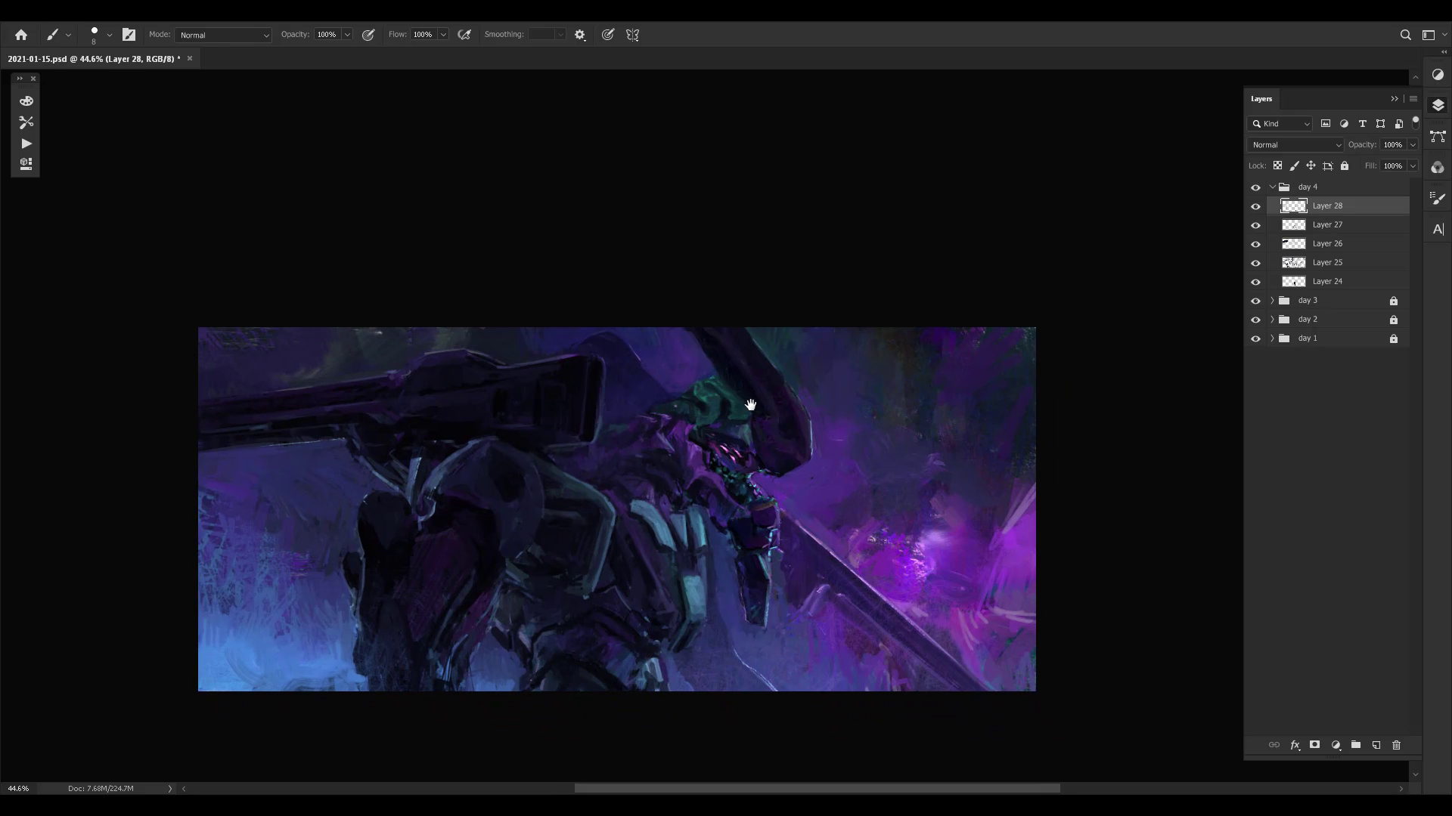
key("ctrl+comma")
key("ctrl+comma")
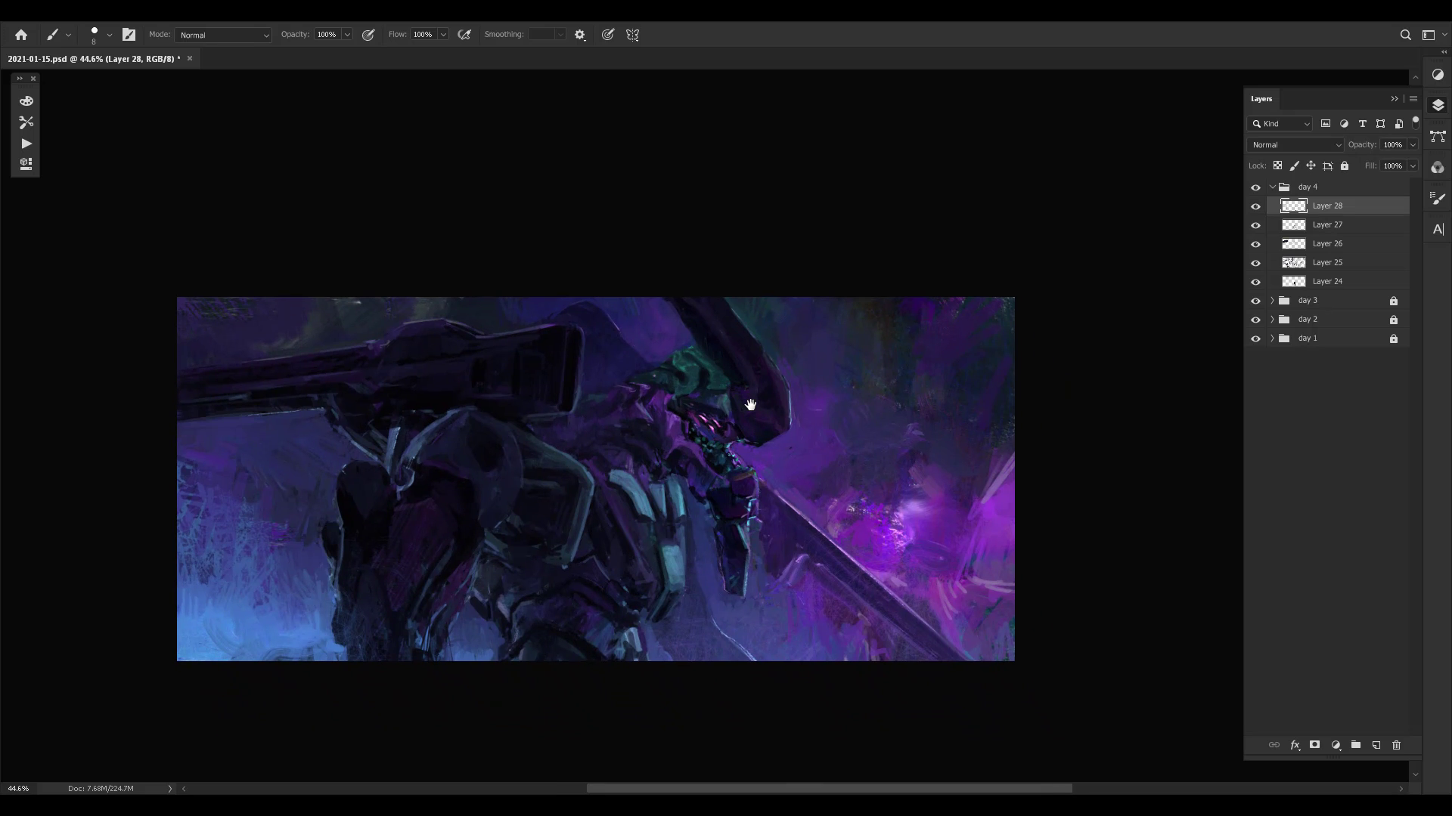
- Touch up the lower edge of the cannon barrel where it meets the strut
left_click_drag(676, 465, 756, 514)
left_click(401, 468, "alt")
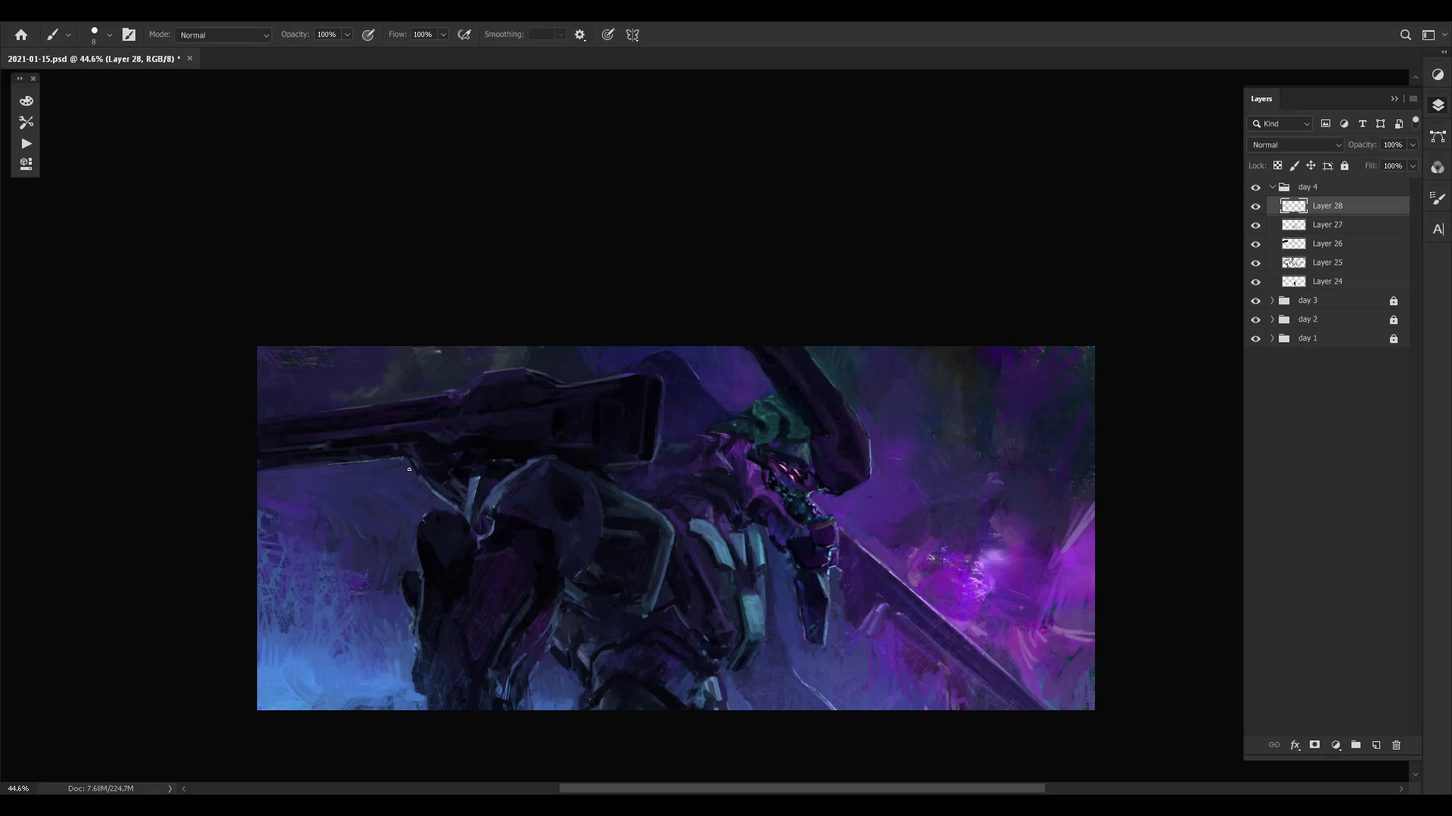
left_click_drag(421, 479, 471, 495)
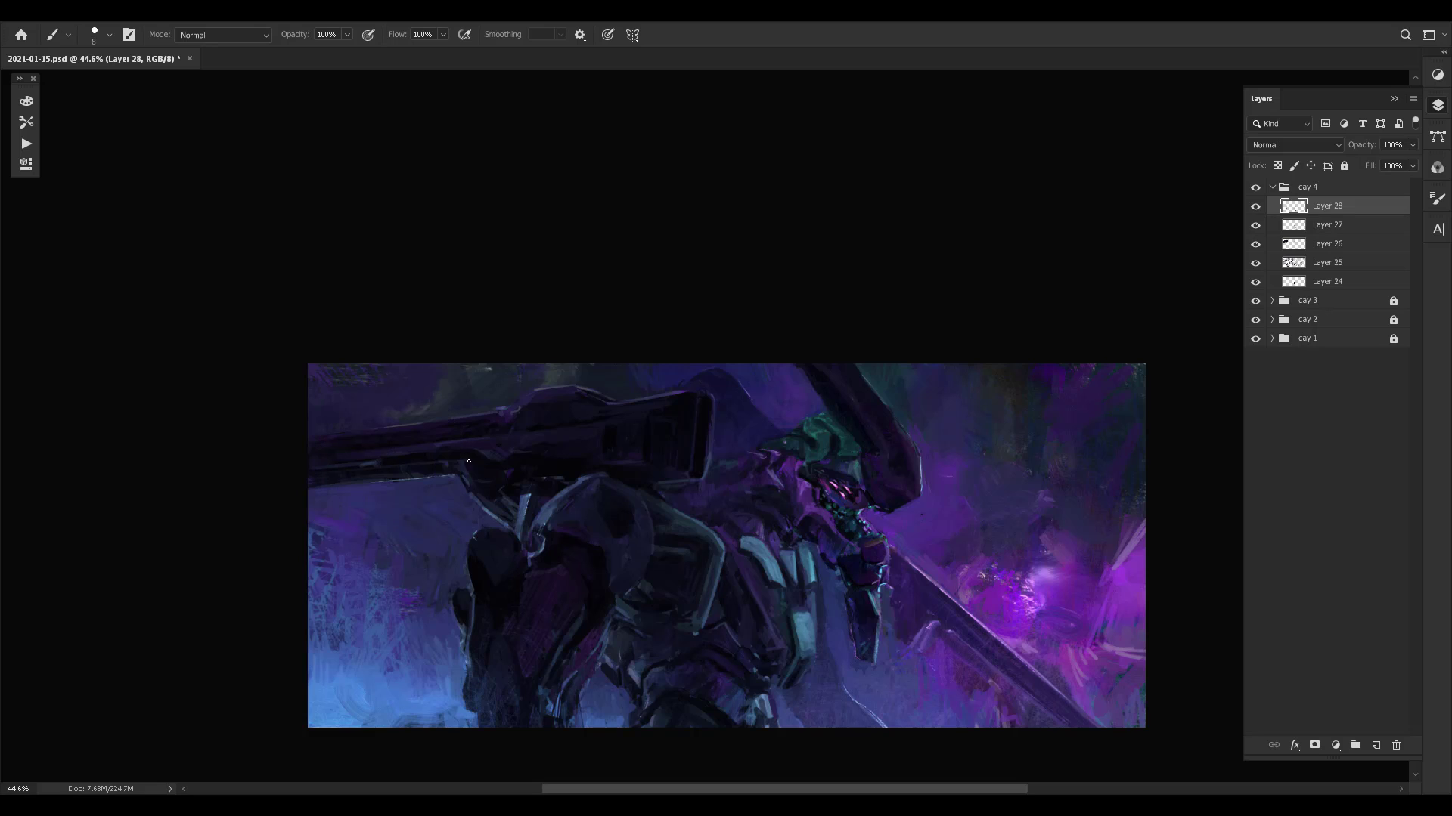
- Paint over the dark underside and side of the cannon housing with small strokes in sampled colours
left_click(533, 454, "alt")
left_click(531, 455, "alt")
left_click(520, 465, "alt")
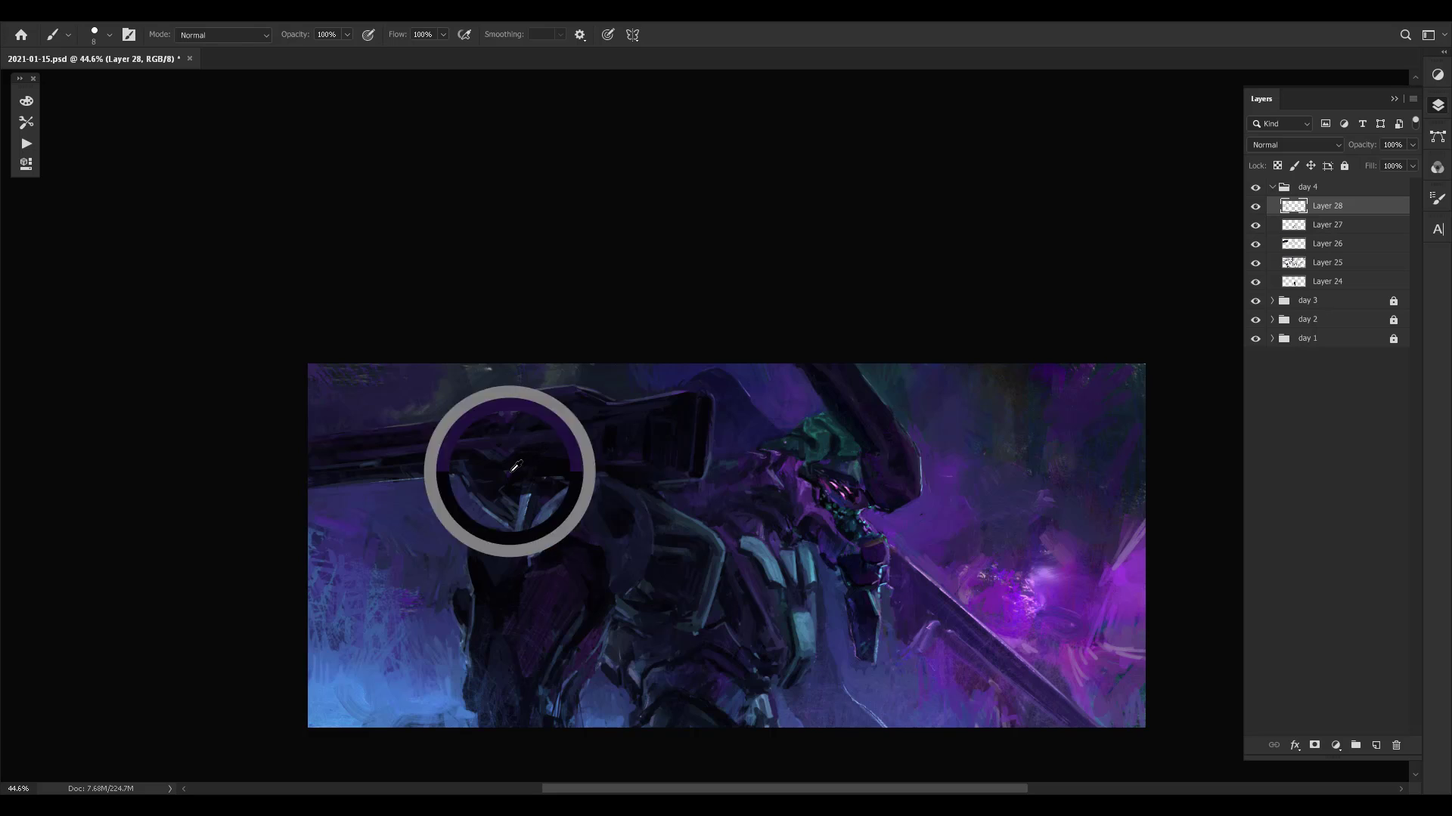
left_click(525, 456, "alt")
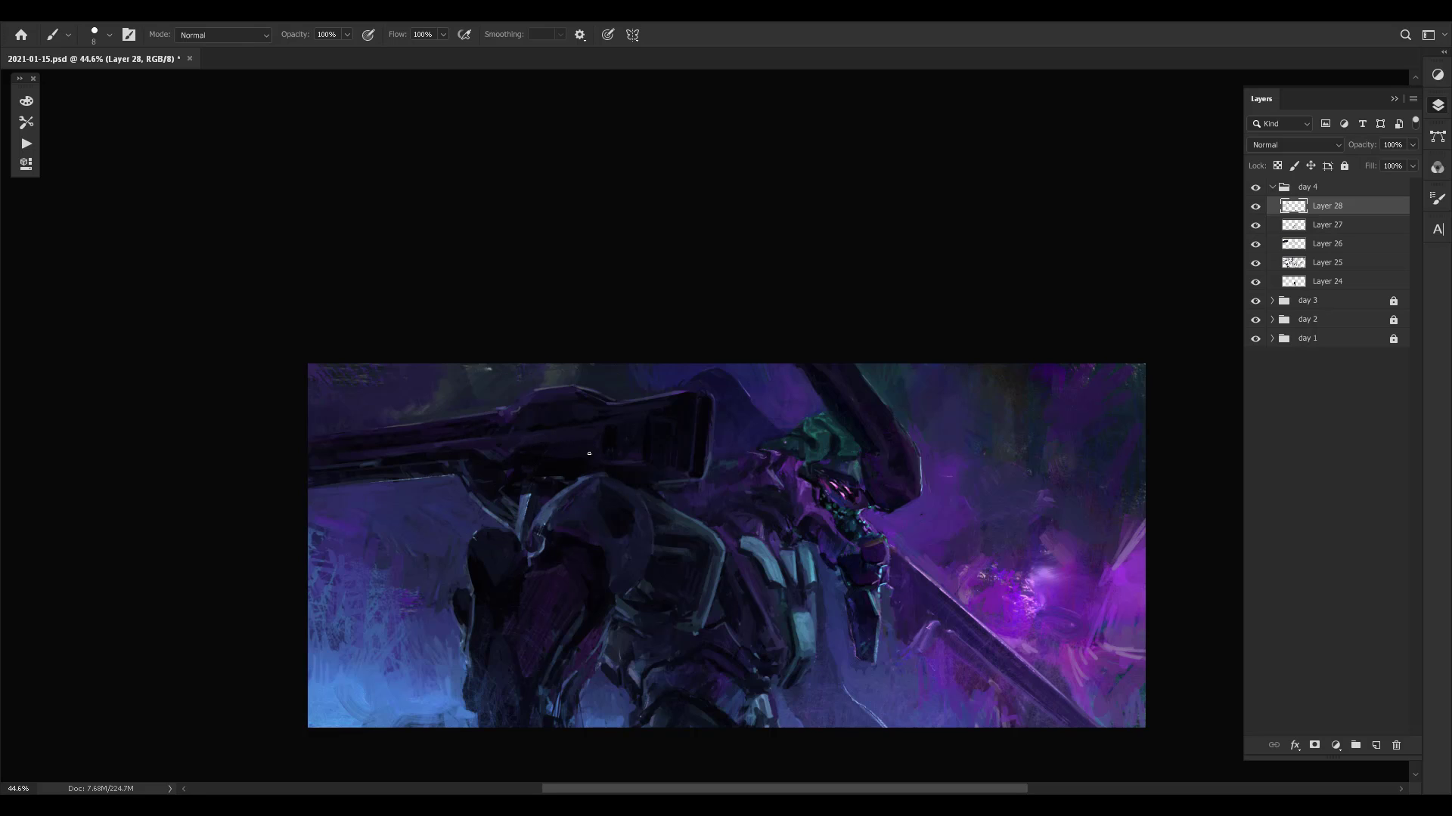
left_click(549, 445, "alt")
left_click_drag(547, 430, 648, 478)
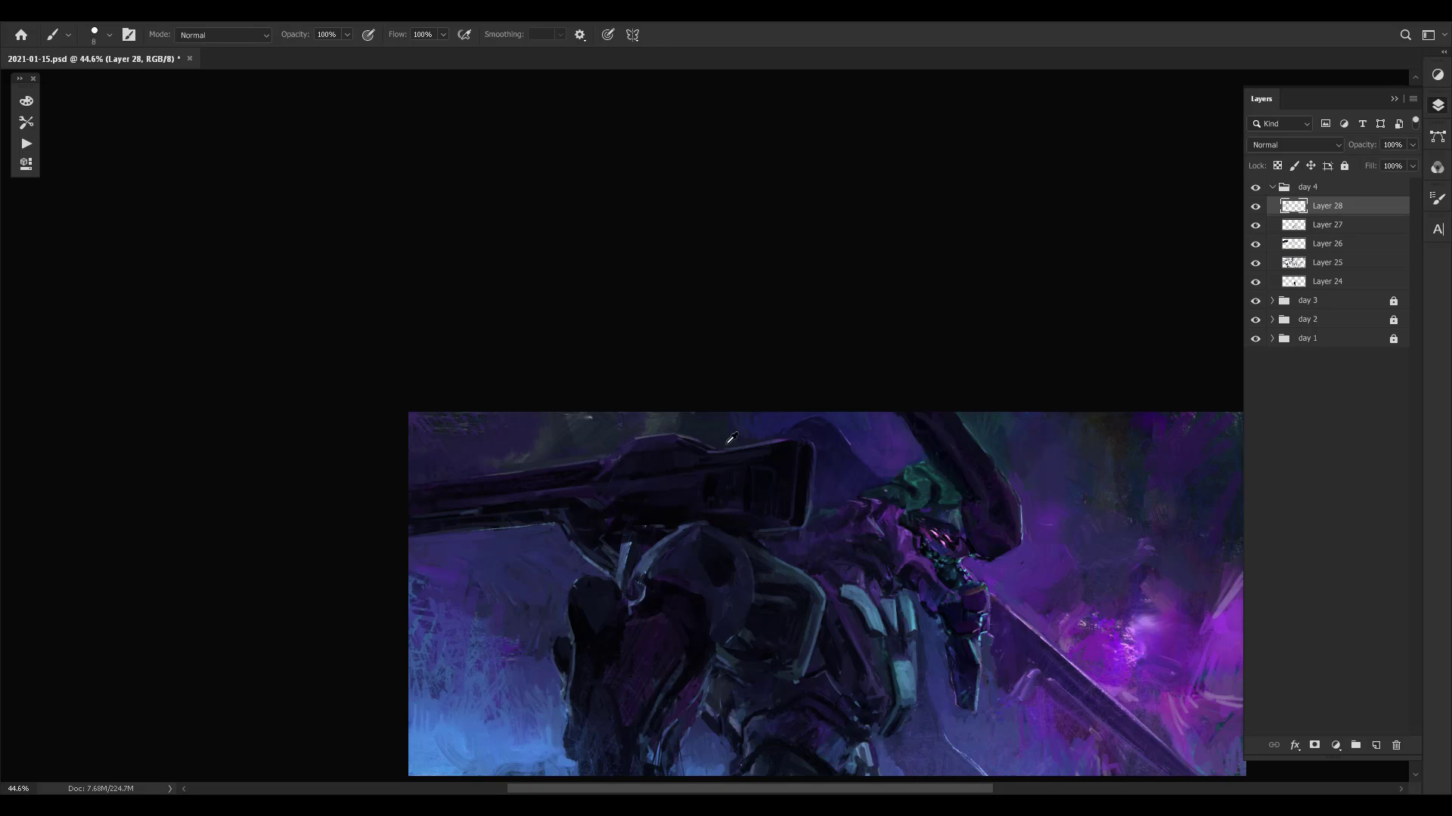
- Touch up the cannon housing's upper edge, and compare the mirrored painting with Layer 28 hidden and shown
left_click(675, 443, "alt")
key("F5")
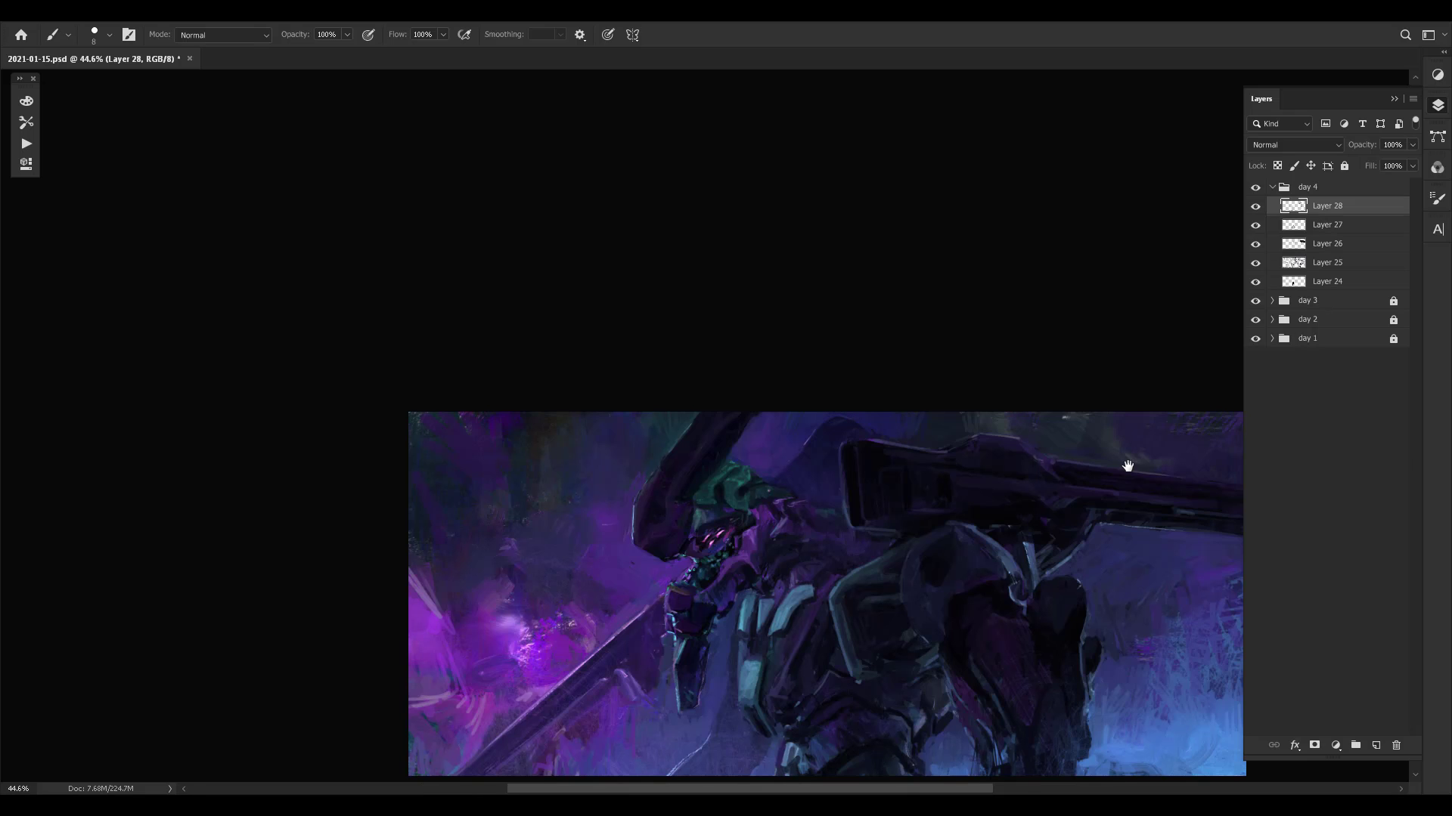
left_click_drag(1127, 467, 1035, 361)
key("ctrl+comma")
key("ctrl+comma")
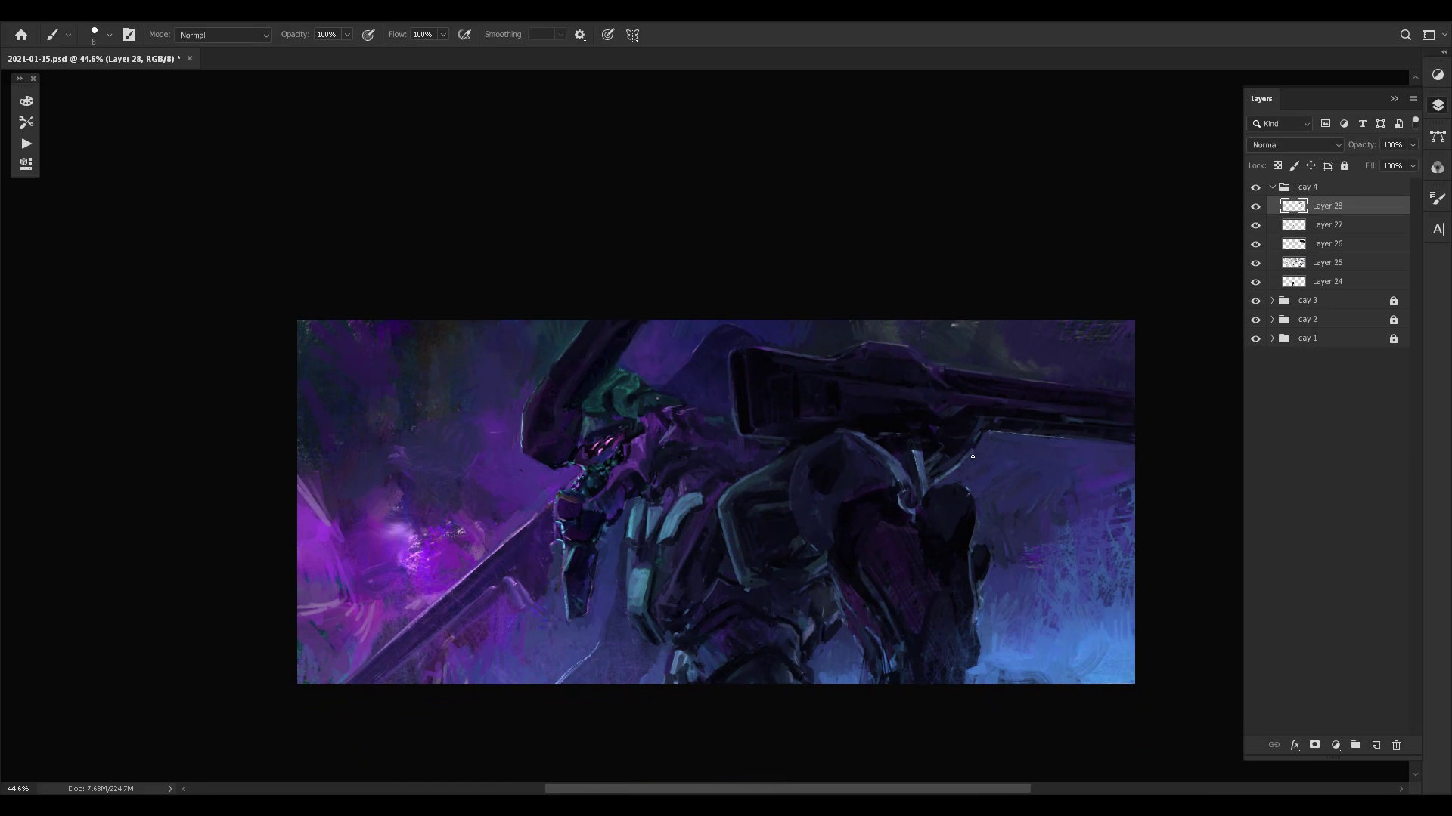
- Touch up the area beneath the cannon barrel where the support strut joins it, using small strokes in sampled colours
left_click(917, 453, "alt")
left_click(994, 458, "alt")
scroll(1032, 491, "right", 1)
left_click(1071, 493, "alt")
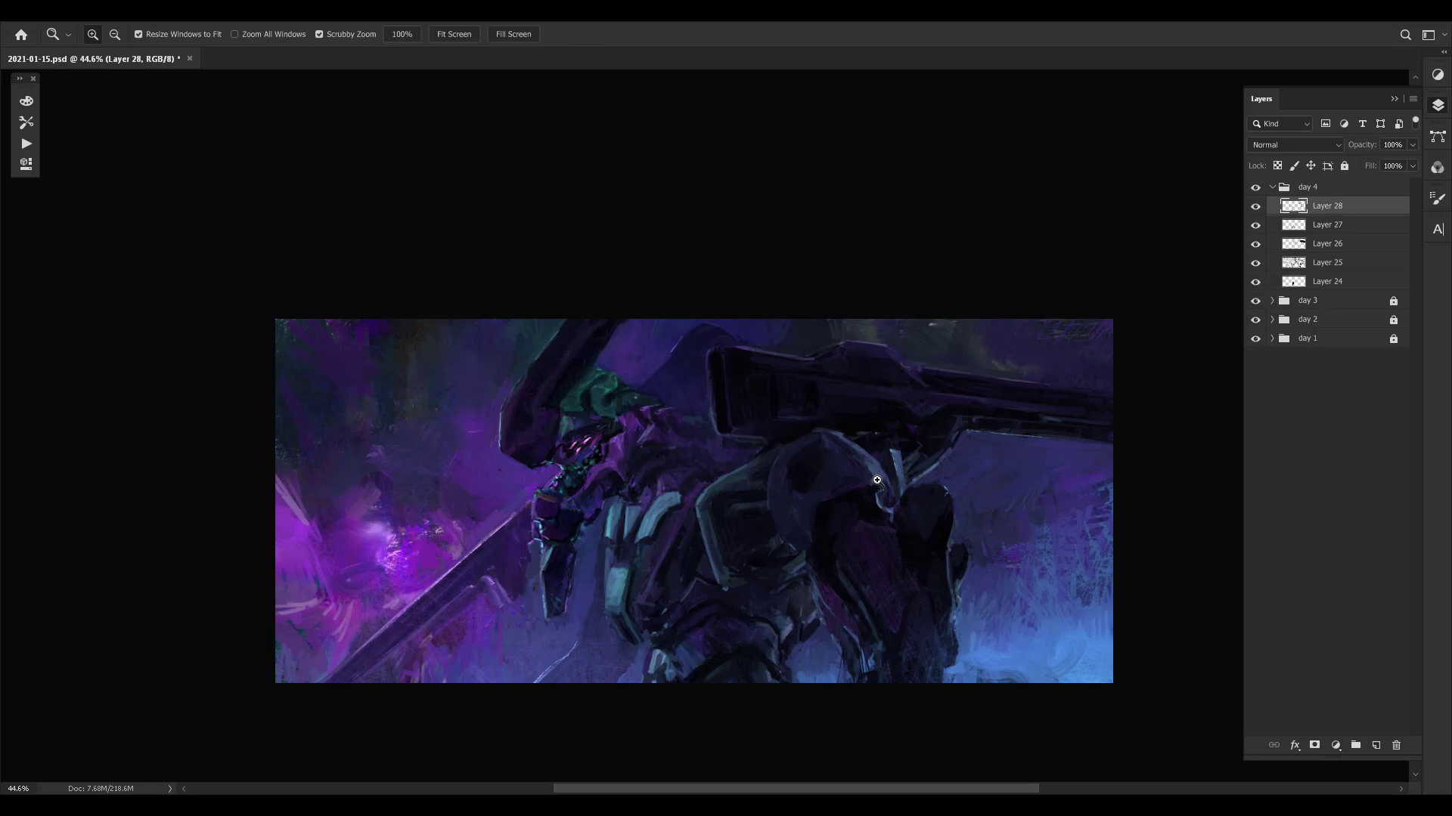
left_click_drag(855, 482, 886, 479)
left_click_drag(943, 442, 920, 453)
left_click(953, 457, "alt")
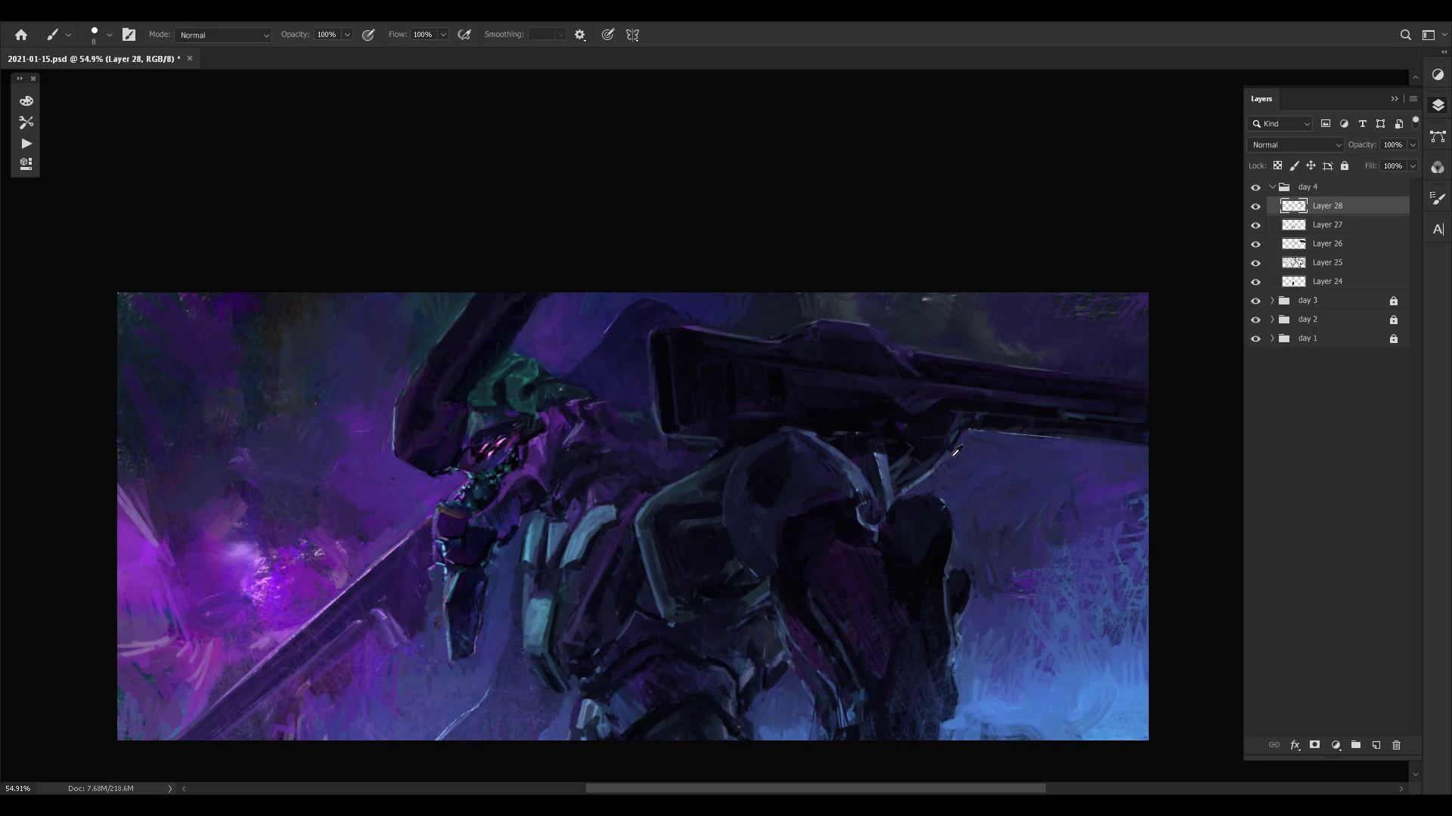
left_click(973, 463, "alt")
key("b")
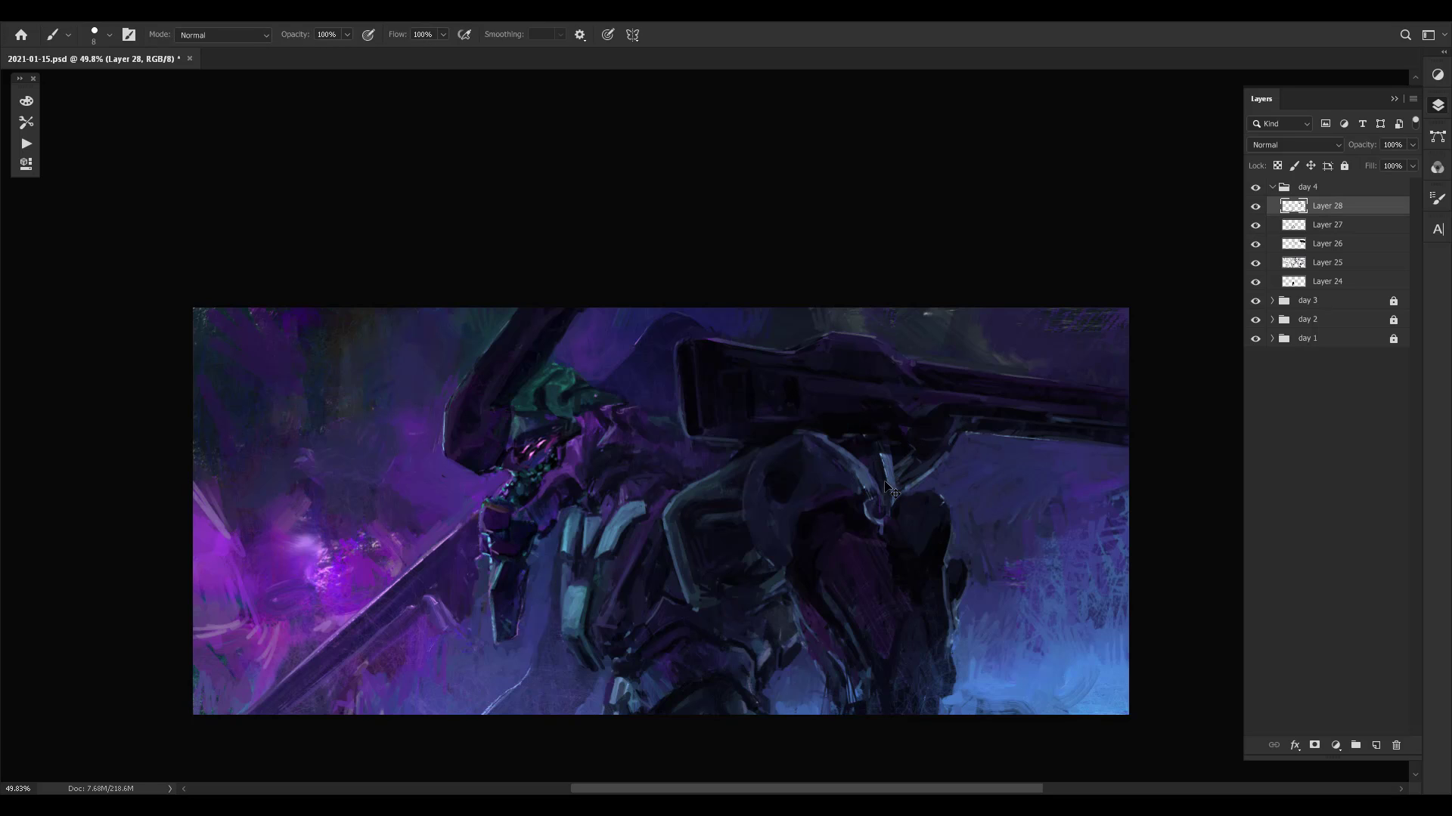
- Refine the dark joint where the cannon housing narrows into the barrel
left_click(891, 472, "alt")
left_click_drag(926, 441, 894, 489)
left_click(896, 449, "alt")
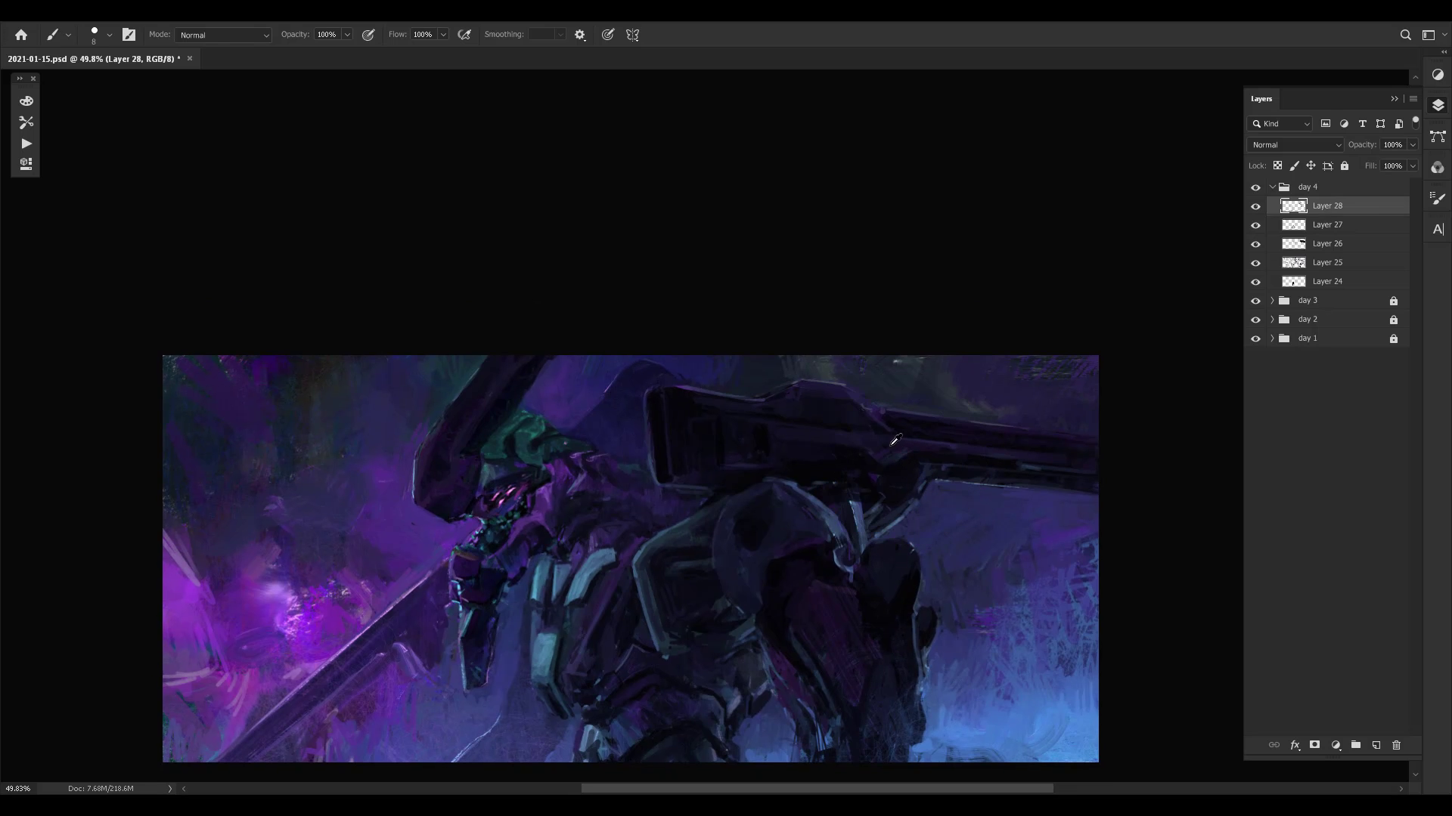
left_click(880, 446, "alt")
left_click_drag(875, 431, 894, 460)
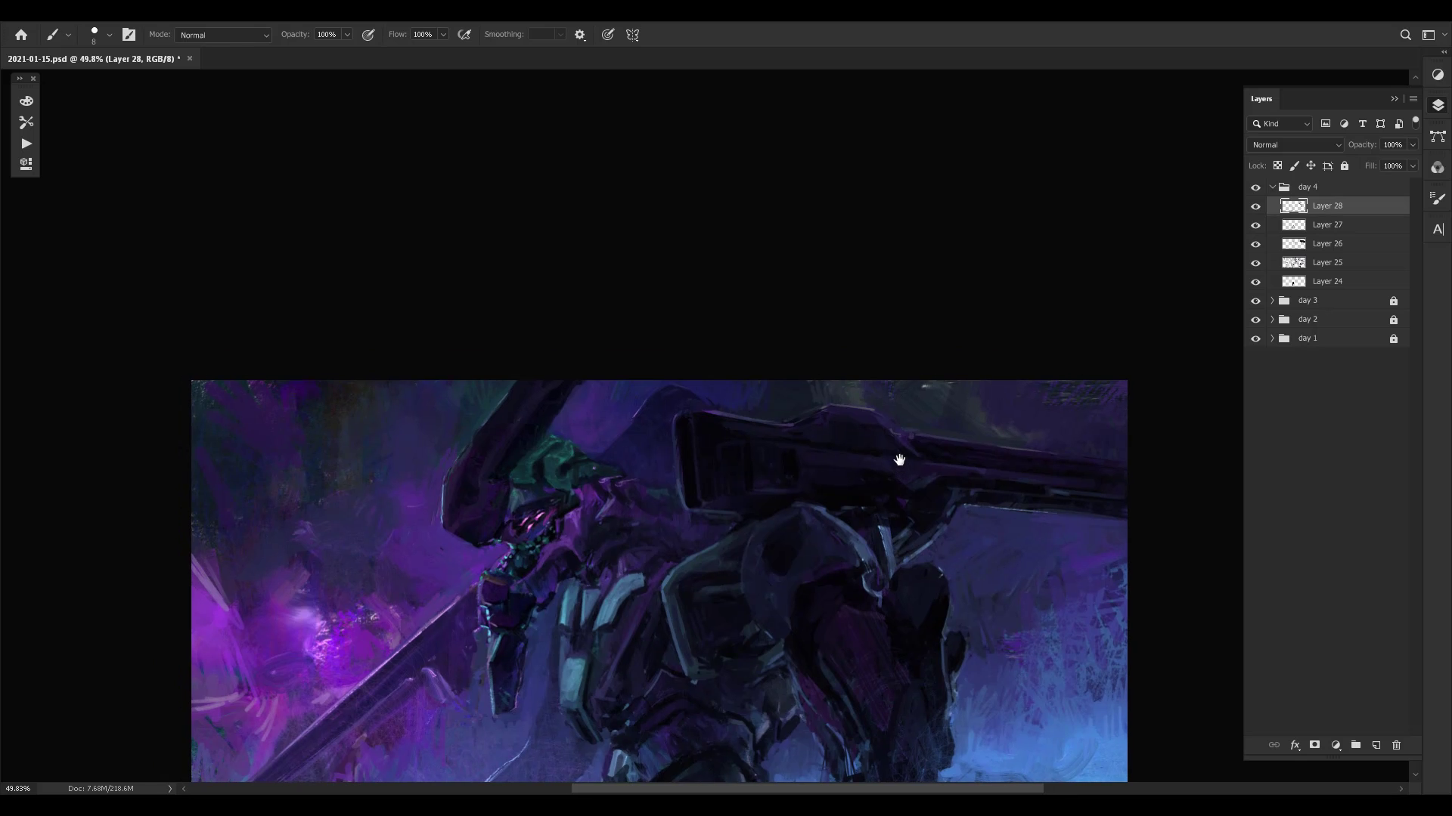
- Clean up the raised ridge along the top of the cannon housing with short strokes
left_click(800, 417, "alt")
left_click(824, 410)
left_click_drag(812, 419, 791, 424)
left_click(870, 408, "alt")
left_click(876, 405, "alt")
left_click(1062, 491, "alt")
left_click(741, 427, "alt")
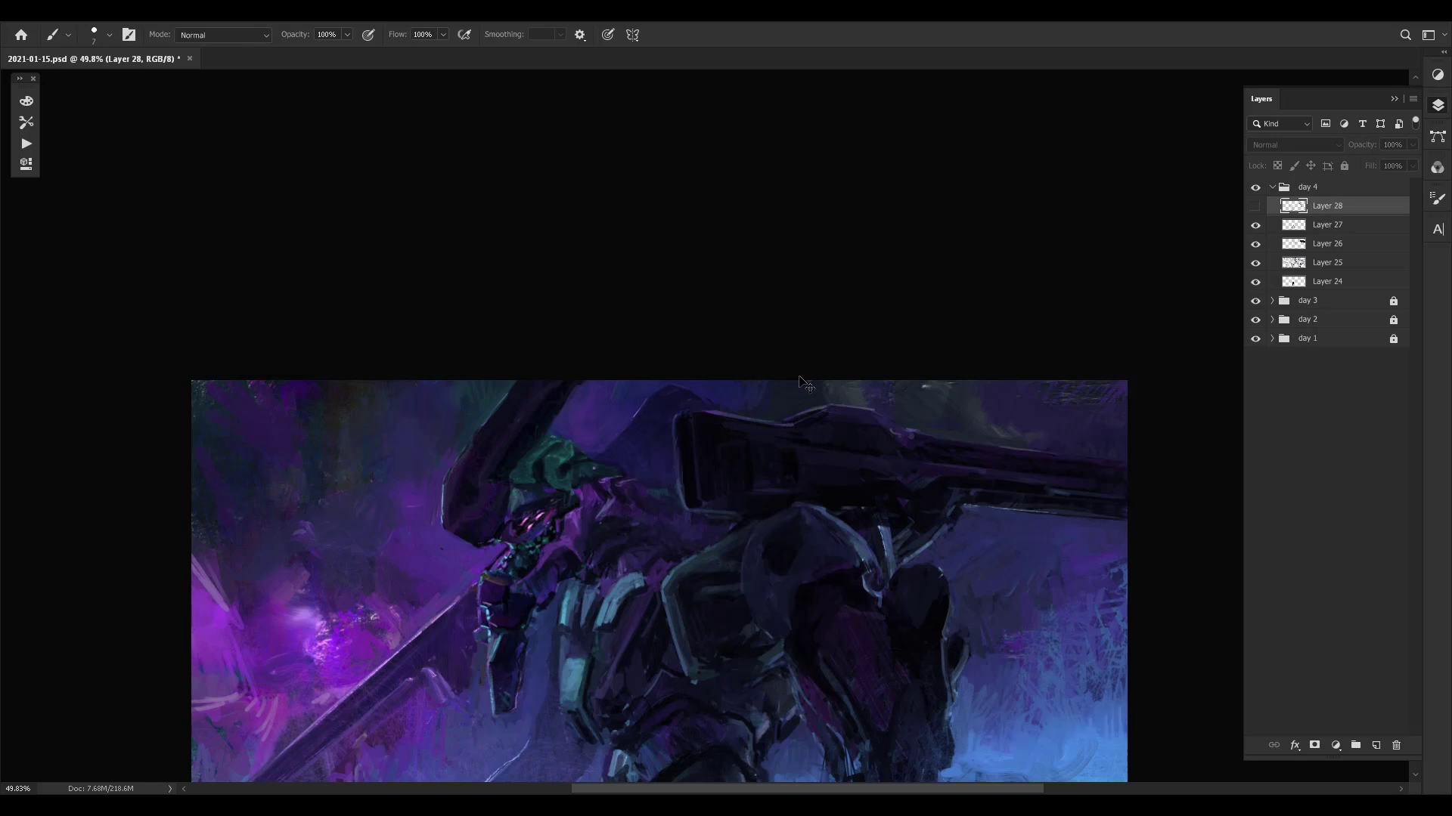
- Save the document and bring the whole painting into view
key("ctrl+s")
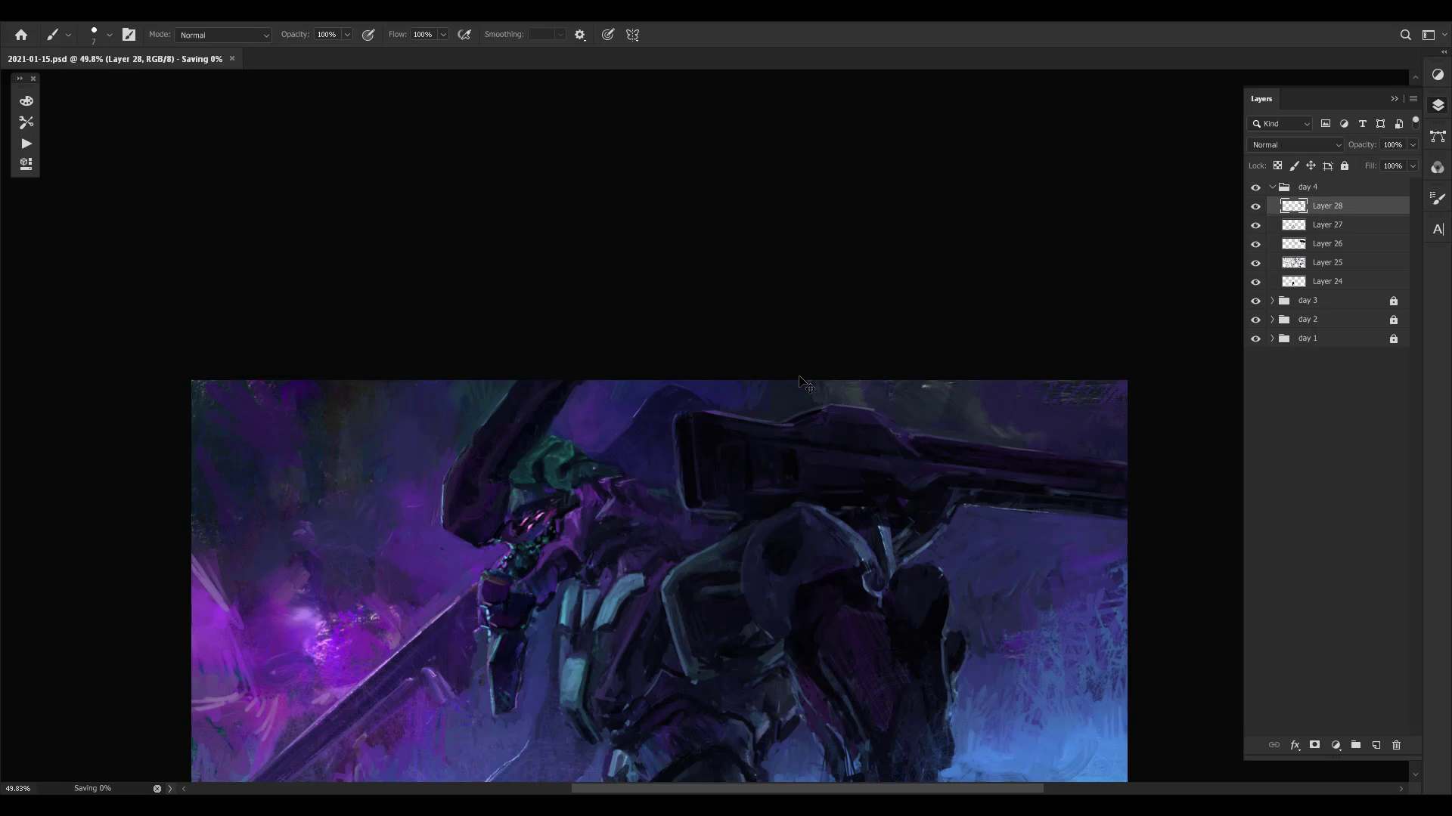
left_click_drag(1000, 581, 968, 591)
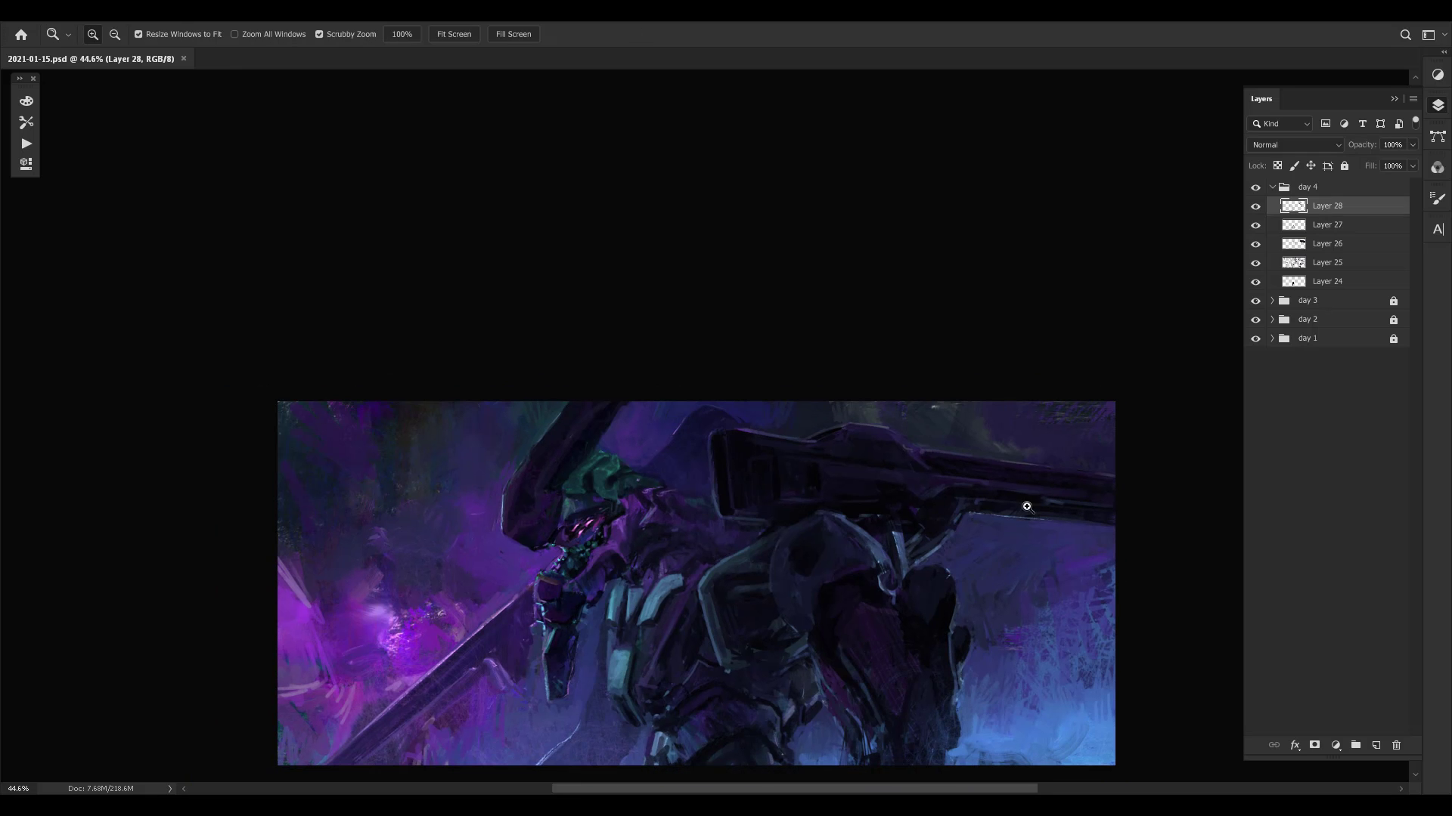
left_click_drag(1023, 505, 1022, 464)
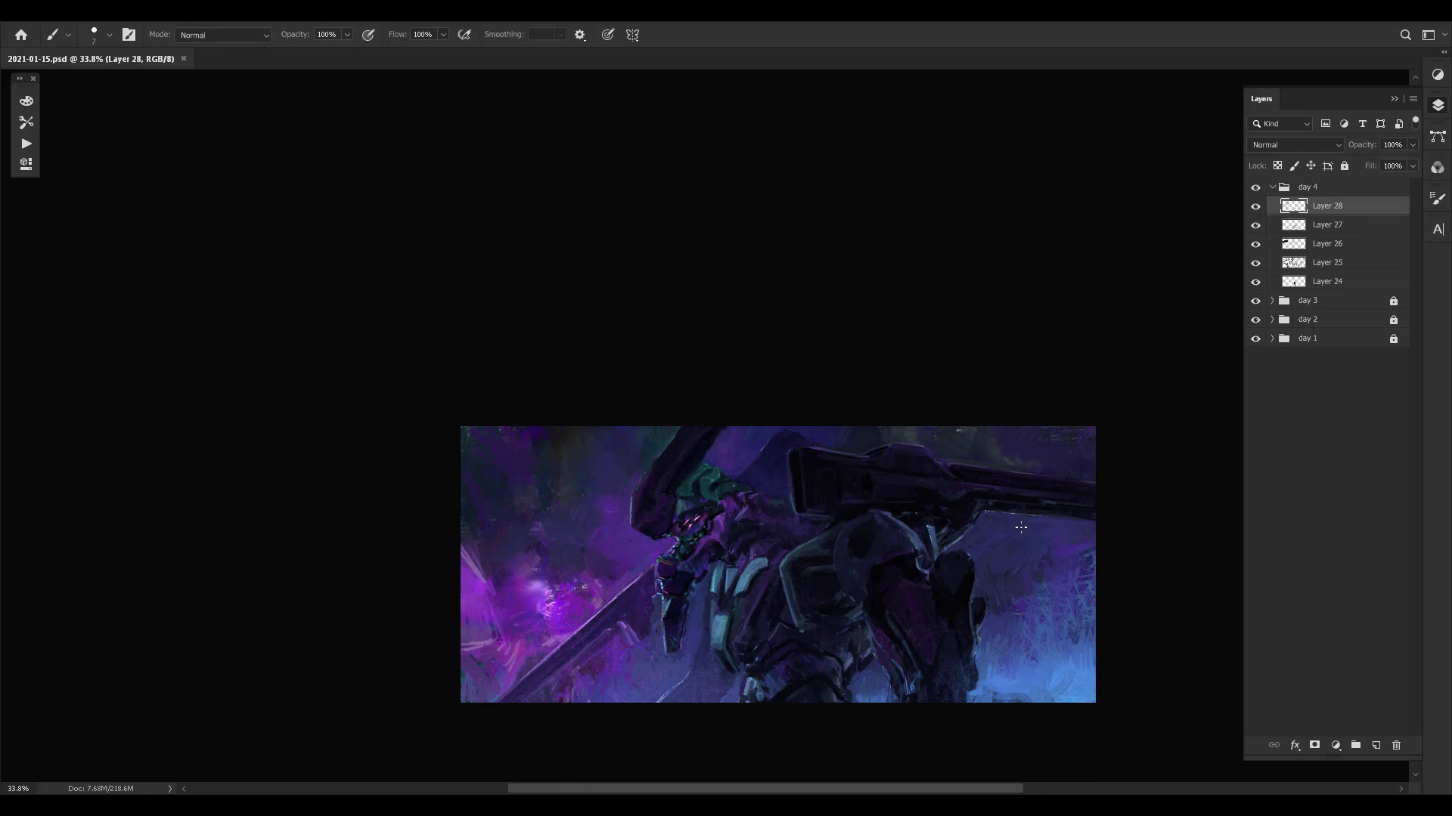
- Mirror the canvas and examine the overall composition at several zoom levels and rotation angles
key("ctrl+shift+h")
key("ctrl+space")
left_click_drag(821, 599, 794, 457)
key("ctrl+space")
key("r")
left_click_drag(909, 516, 572, 257)
left_click_drag(828, 392, 904, 399)
mouse_move(786, 261)
left_mouse_down()
mouse_move(855, 512)
mouse_move(801, 605)
left_mouse_up()
key("b")
key("ctrl+space")
left_click_drag(915, 522, 955, 517)
key("r")
mouse_move(997, 473)
left_mouse_down()
mouse_move(934, 399)
mouse_move(898, 403)
left_mouse_up()
left_click(1004, 474)
key("b")
key("ctrl+space")
key("space")
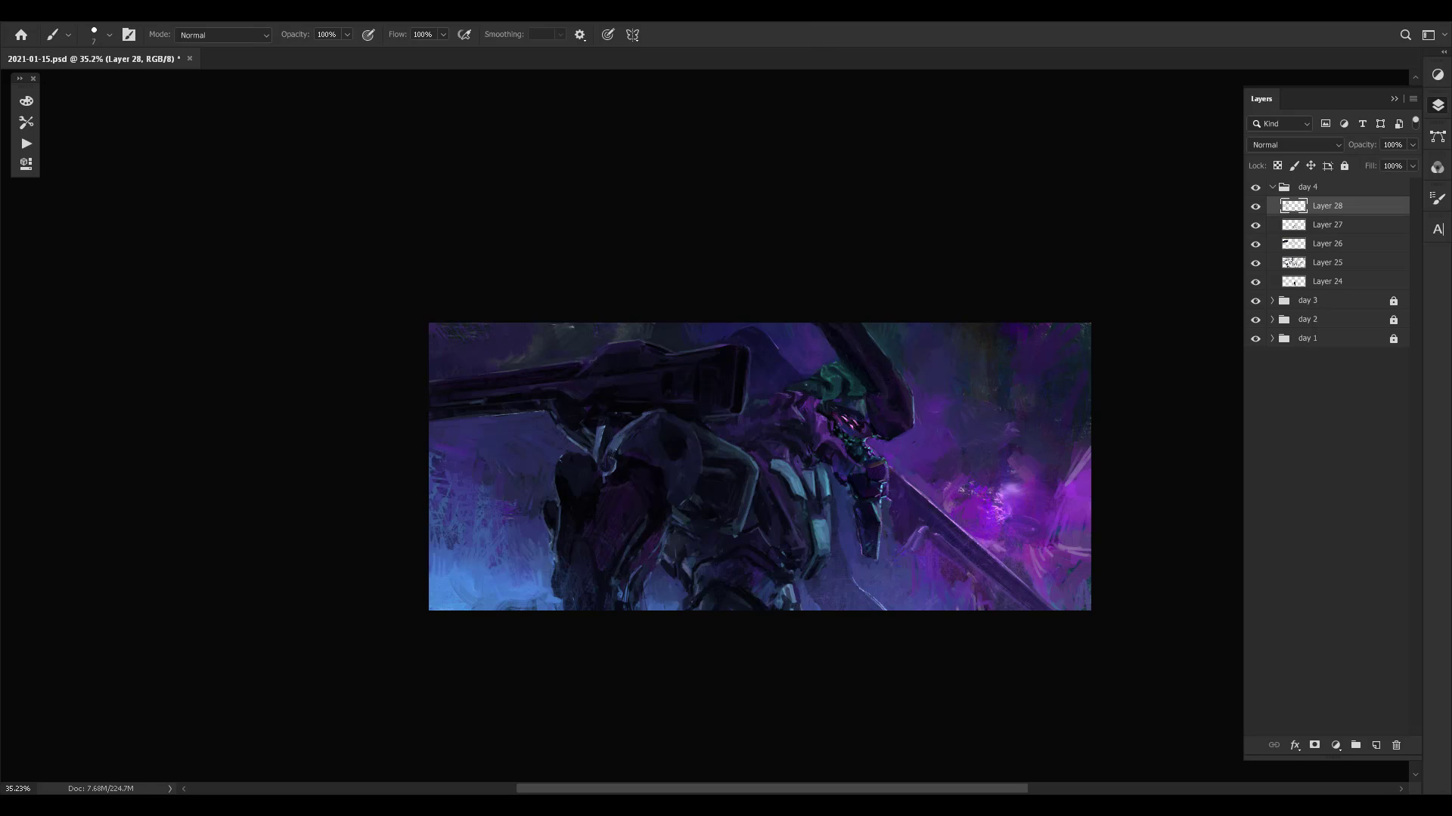
scroll(746, 413, "up", 2)
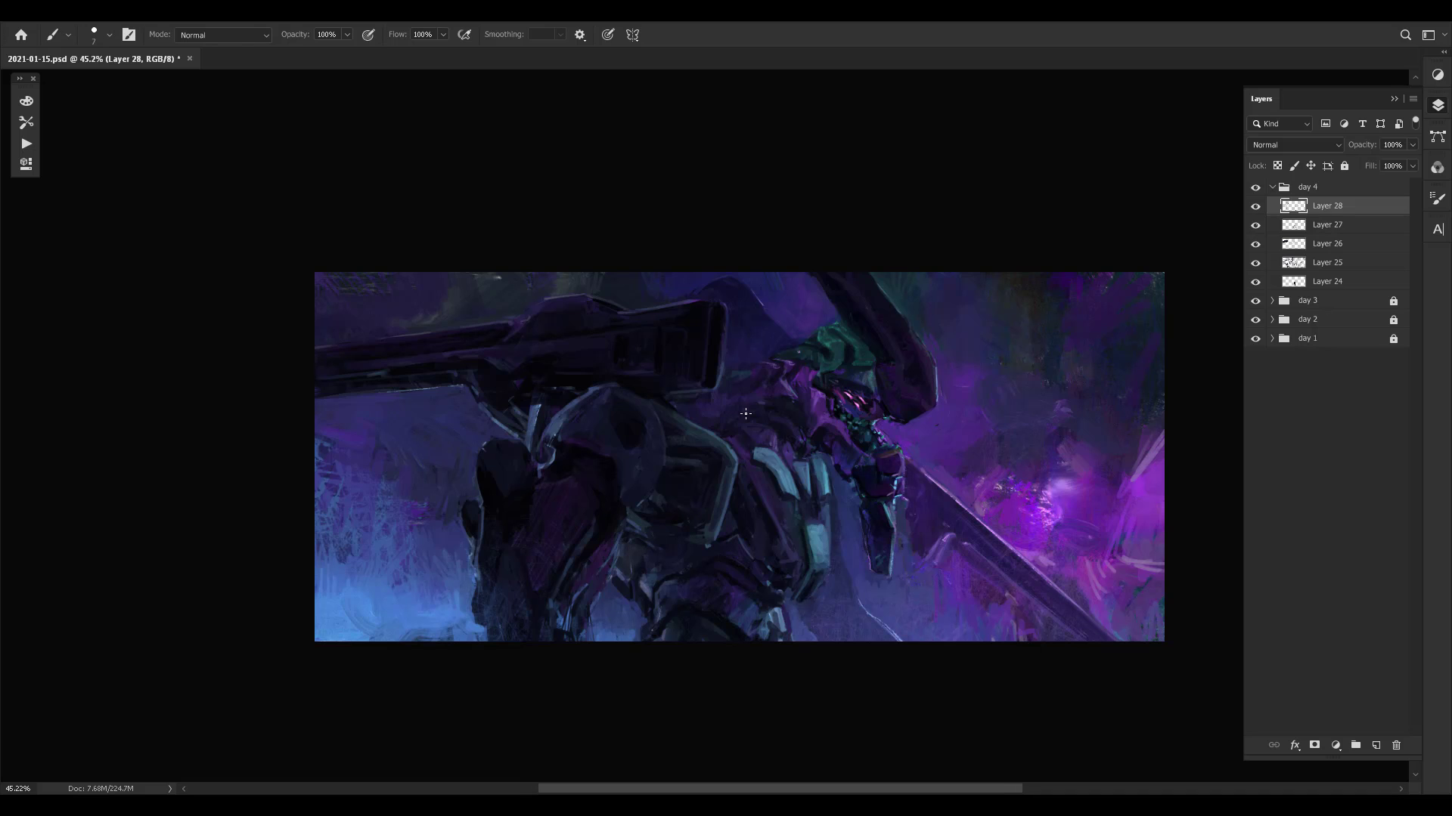
- Paint over the upper part of the dark rear armour beside the purple panel using sampled dark tones
left_click(517, 490, "alt")
left_click(519, 500, "alt")
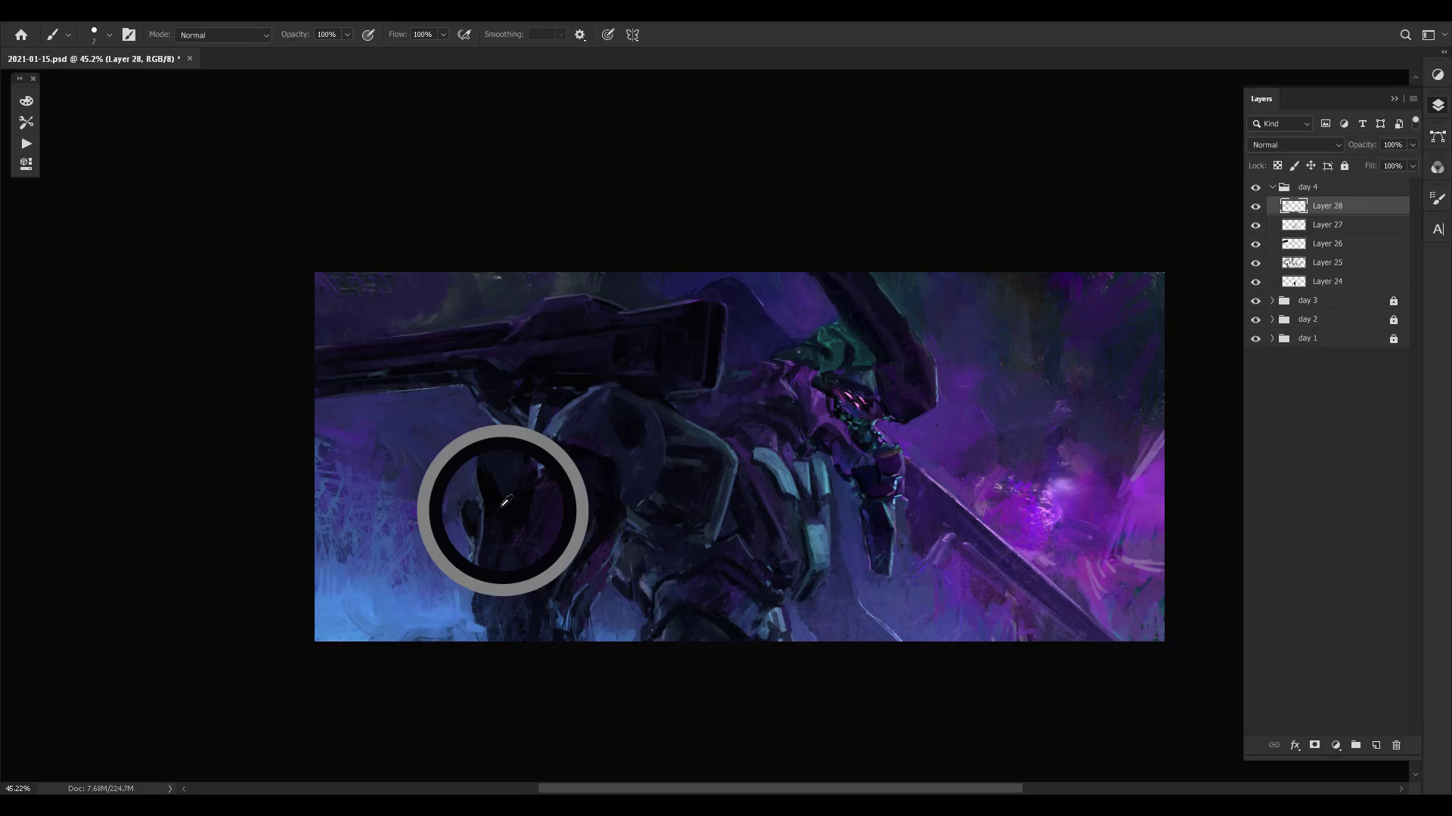
left_click(516, 503, "alt")
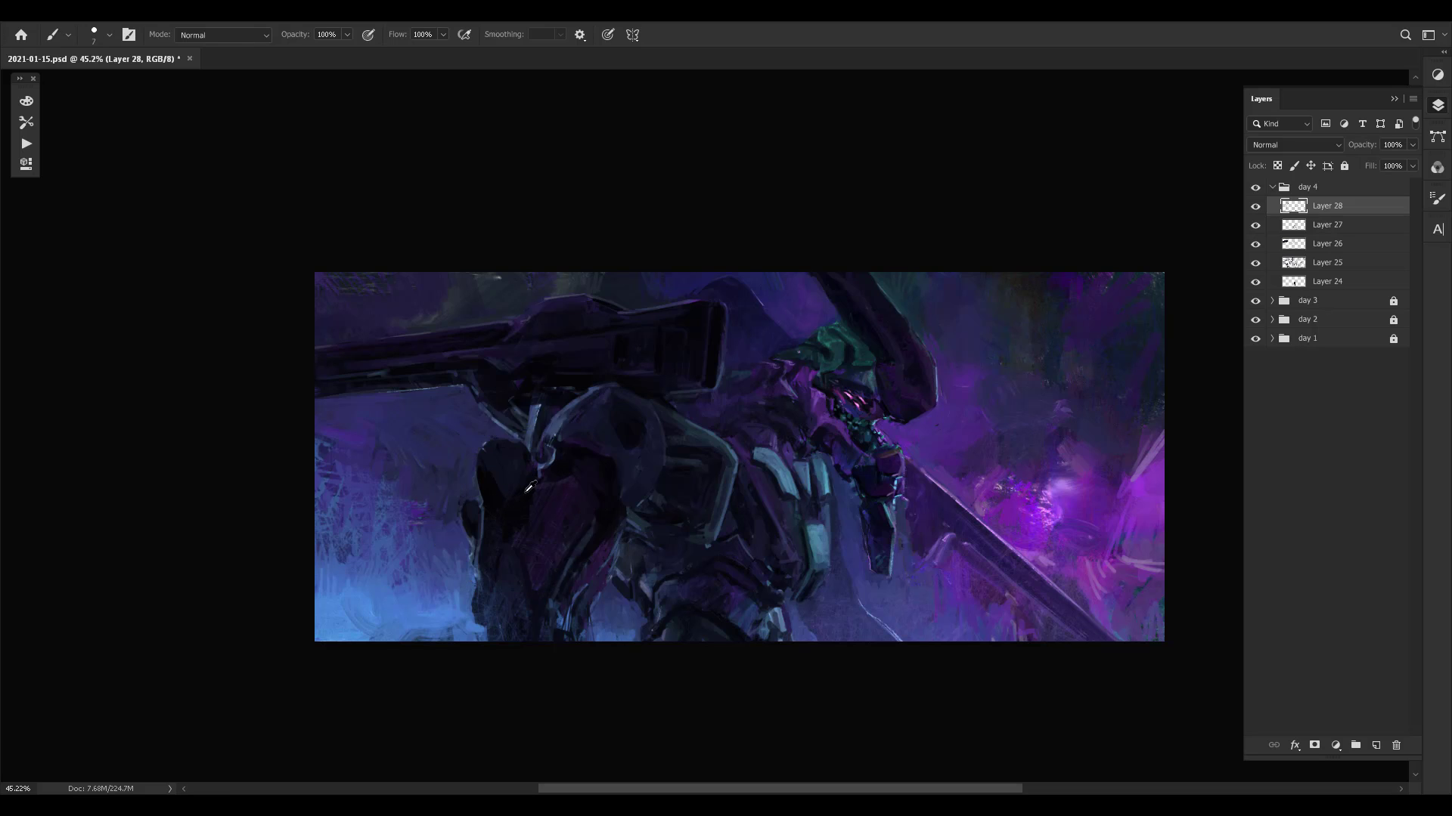
left_click(523, 497, "alt")
left_click(481, 525, "alt")
left_click_drag(497, 499, 502, 476)
- Sample a dark tone and refine the lower rear armour and its outer edge against the blue background
left_click(539, 583, "alt")
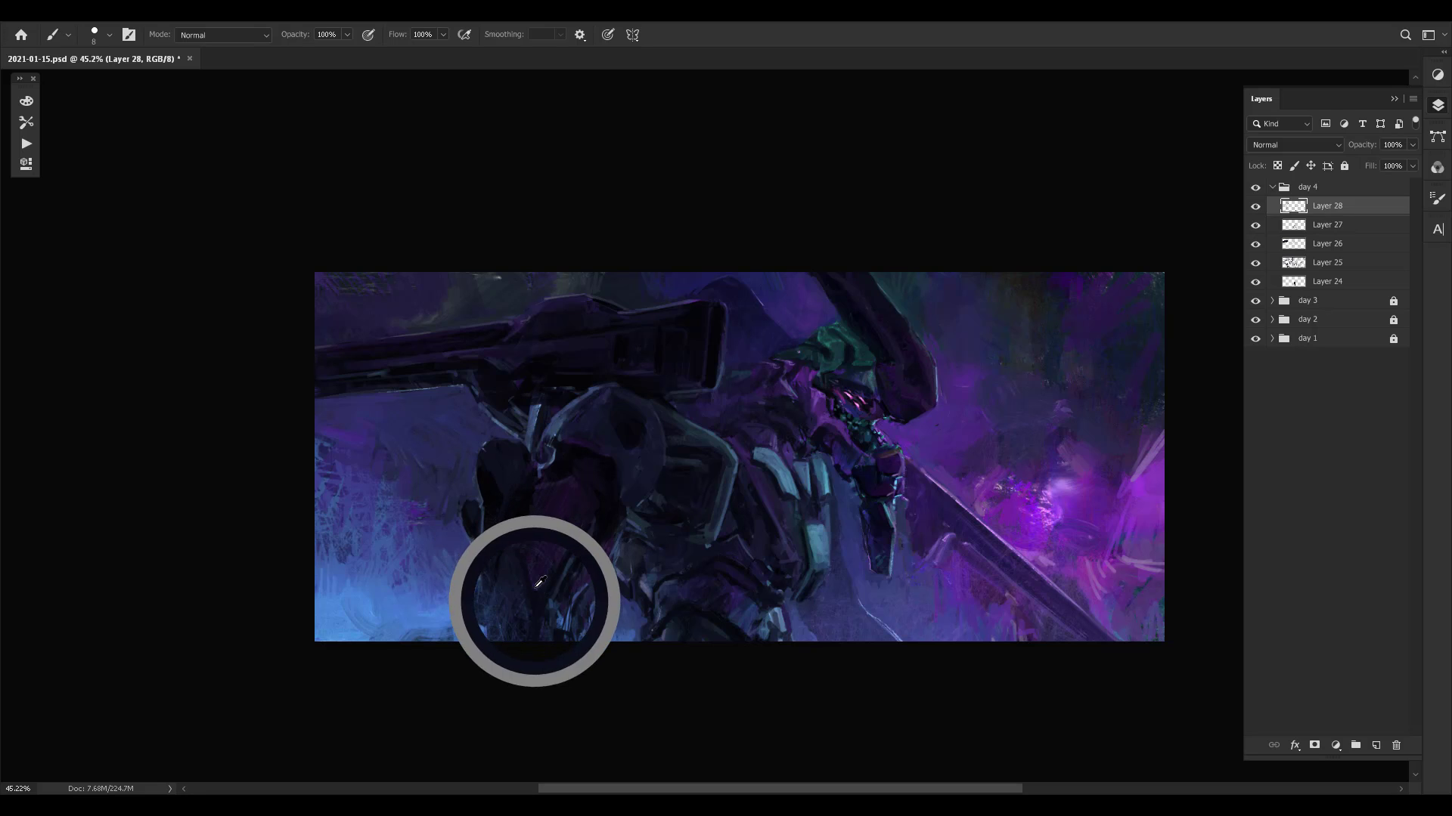
left_click_drag(539, 583, 545, 599)
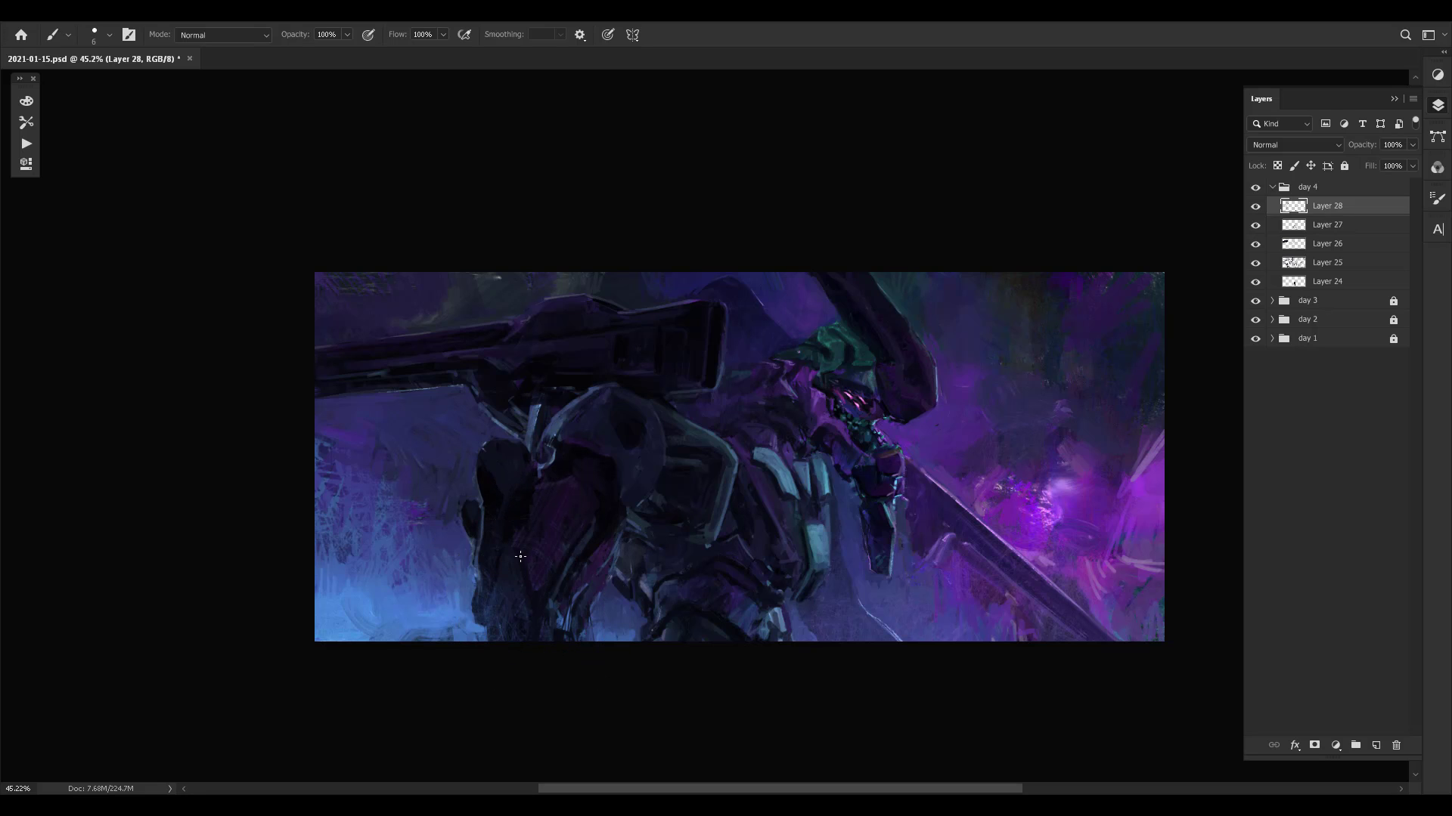
left_click(493, 601, "alt")
left_click(469, 562, "alt")
left_click(466, 558, "alt")
- Examine the rear armour changes by viewing the painting repeatedly with Layer 28 hidden and shown
left_click_drag(1025, 458, 939, 430)
key("ctrl+comma")
key("ctrl+comma")
key("ctrl+comma")
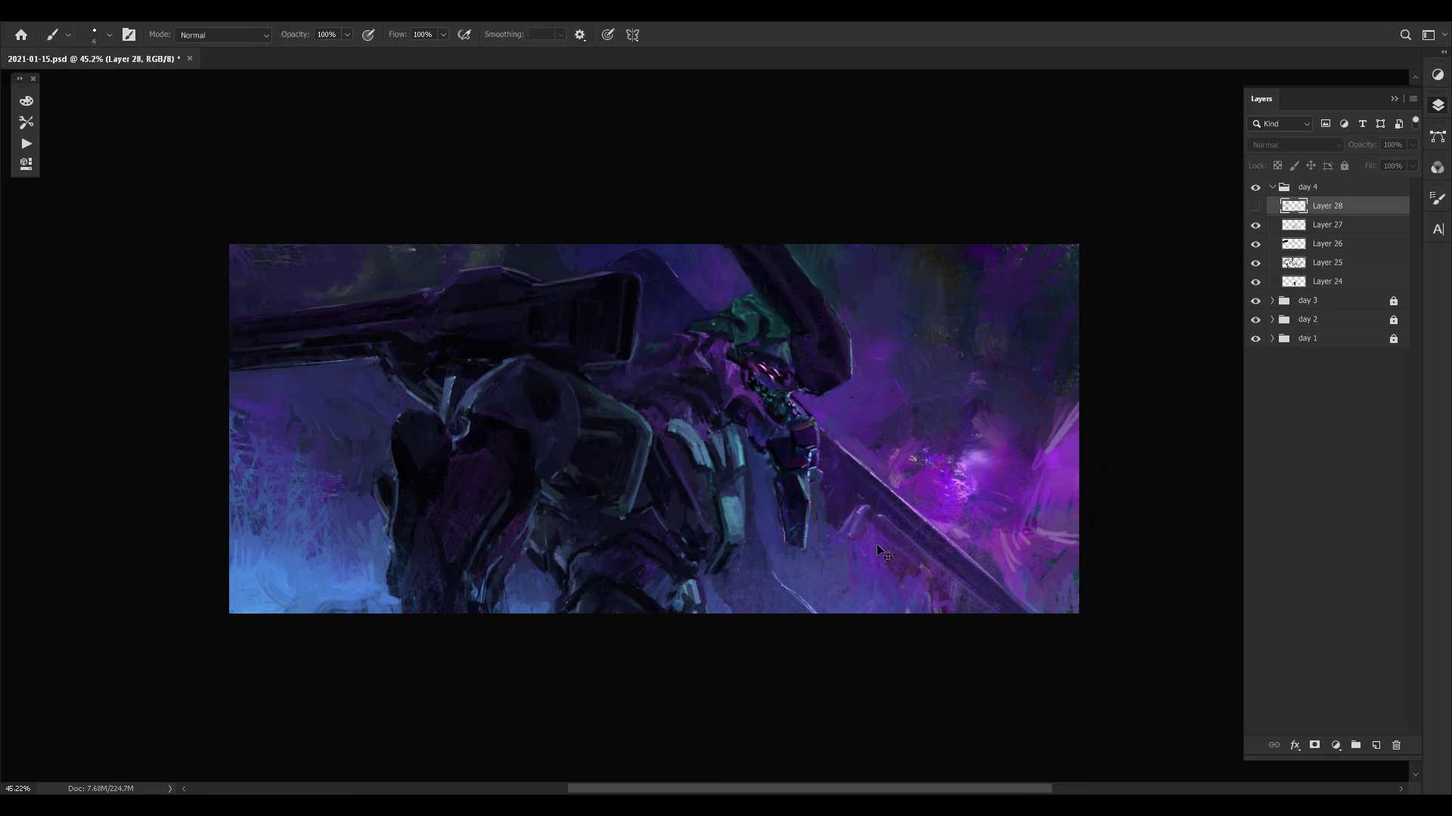
key("ctrl+comma")
key("ctrl+comma")
key("ctrl+comma")
key("ctrl+comma")
key("ctrl+comma")
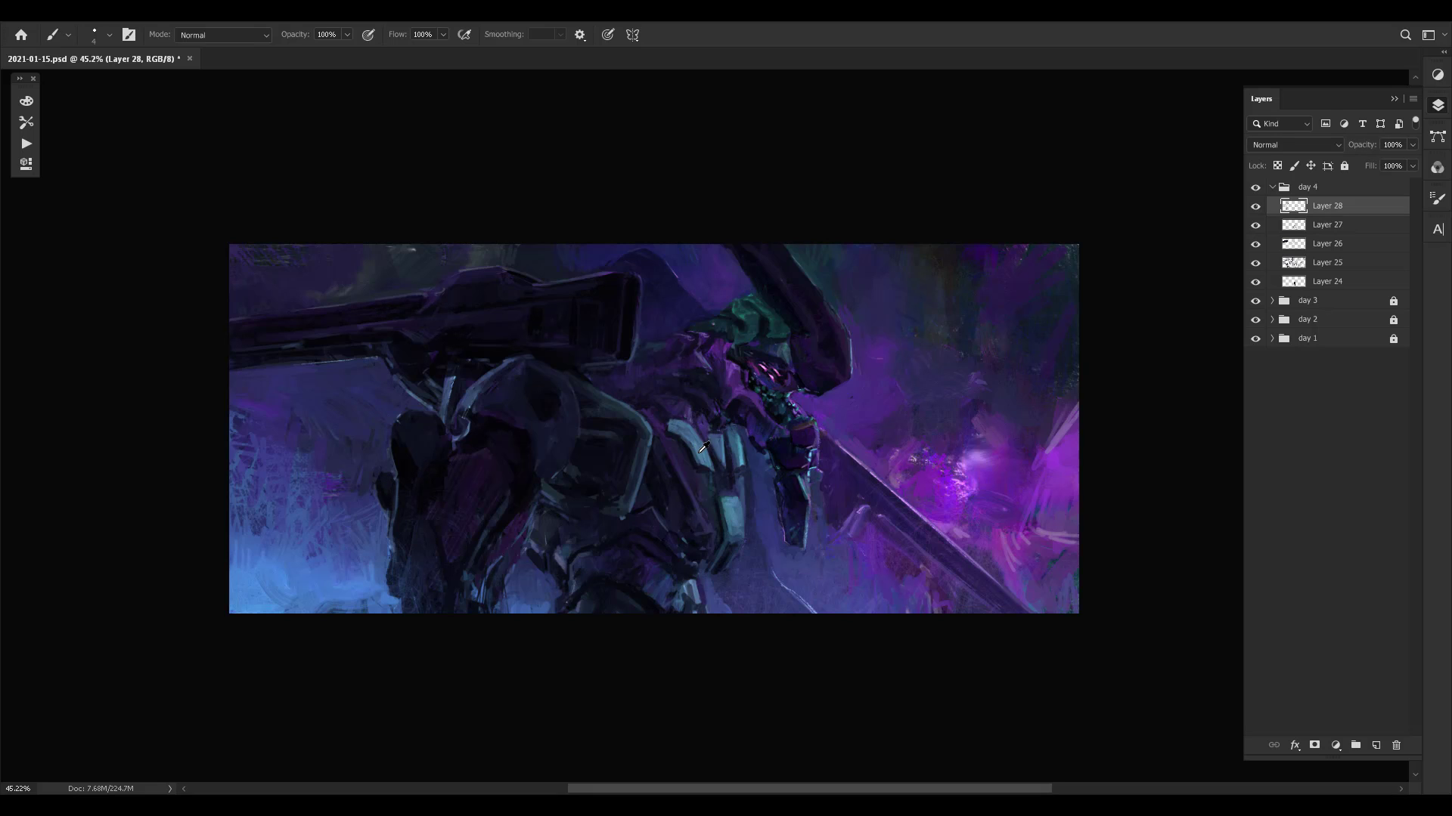
- Repaint the upper end of the curved light-blue chest plate with sampled blue tones
left_click(698, 454, "alt")
left_click(682, 433, "alt")
left_click(671, 425, "alt")
left_click_drag(673, 427, 678, 427)
left_click(676, 426, "alt")
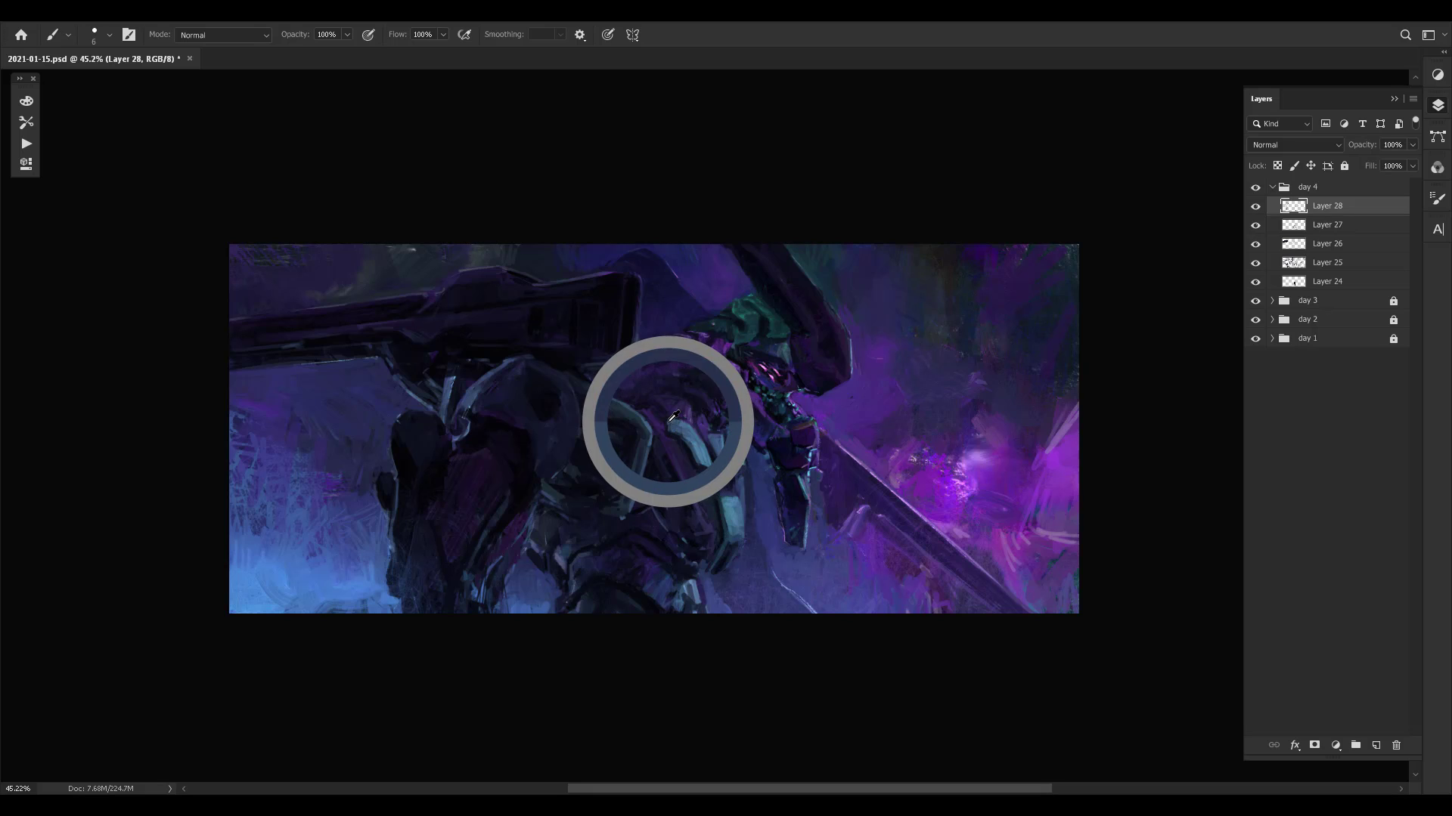
left_click(672, 428, "alt")
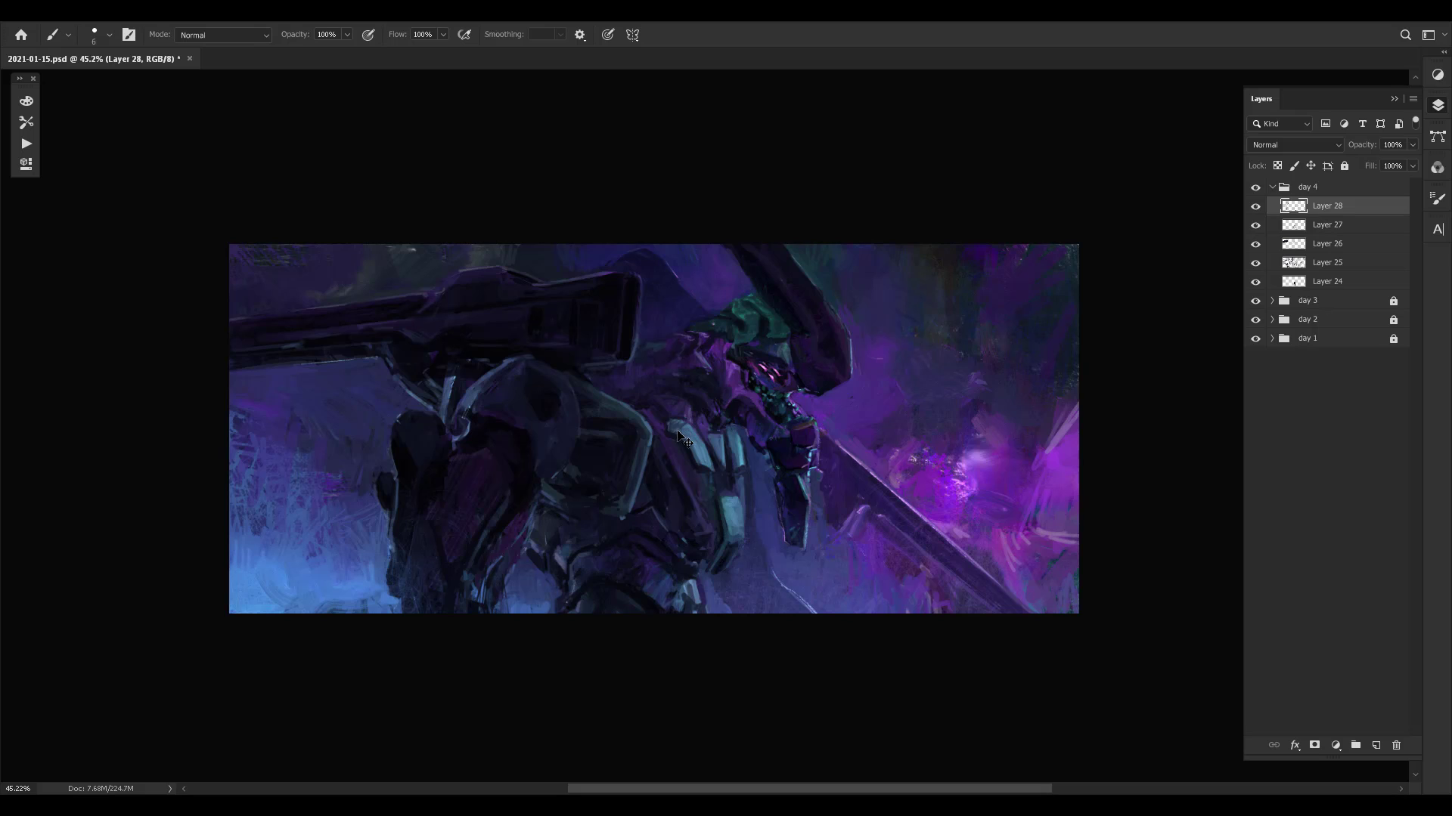
- Adjust the brush size to 20 and touch up the light-blue plates on the front of the chest
left_click_drag(750, 427, 758, 438)
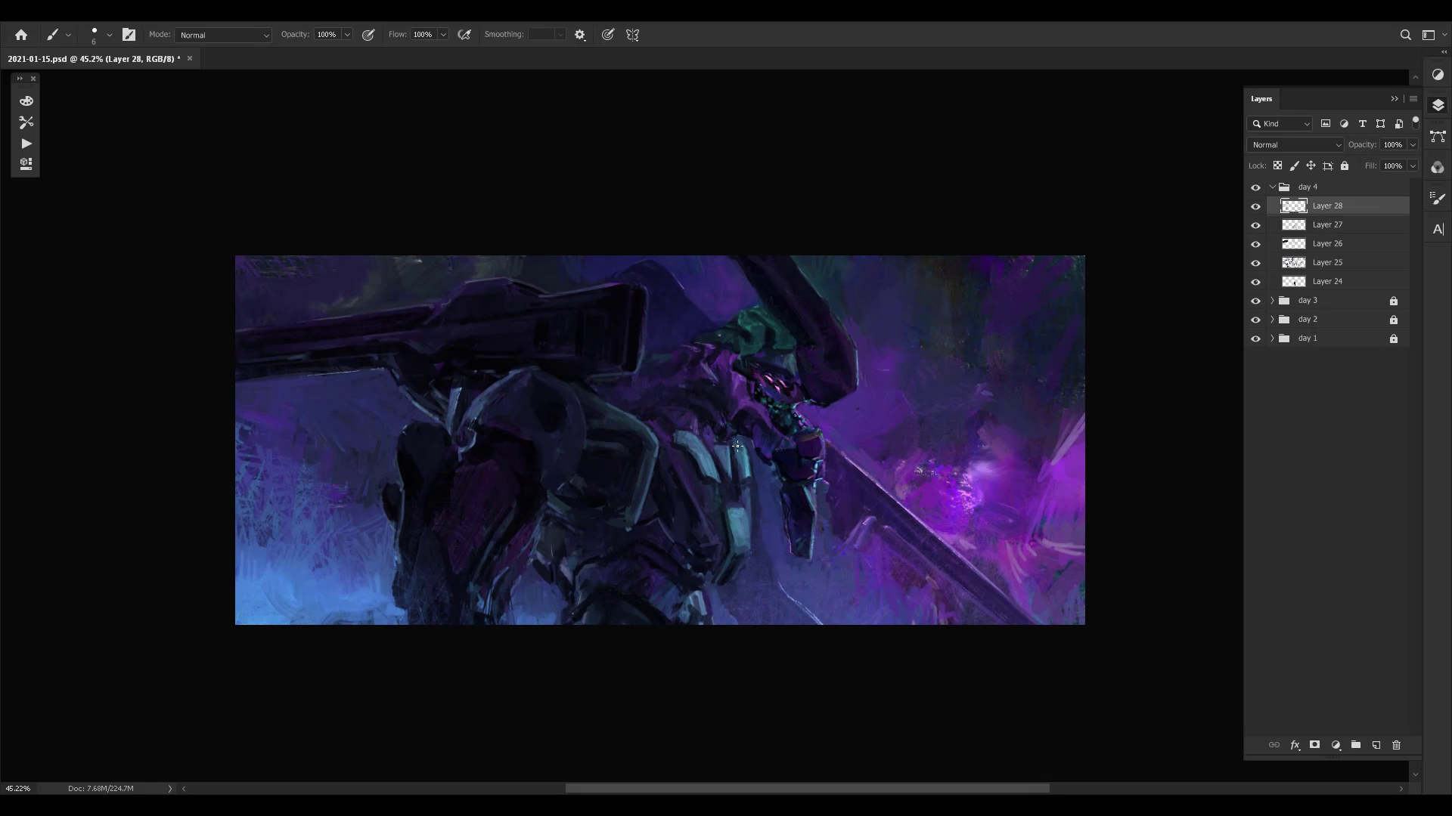
left_click(737, 469, "alt")
key("bracketright")
key("bracketleft")
key("bracketleft")
key("bracketright")
key("bracketright")
left_click(741, 475, "alt")
key("bracketleft")
key("bracketright")
key("bracketright")
left_click(709, 479, "alt")
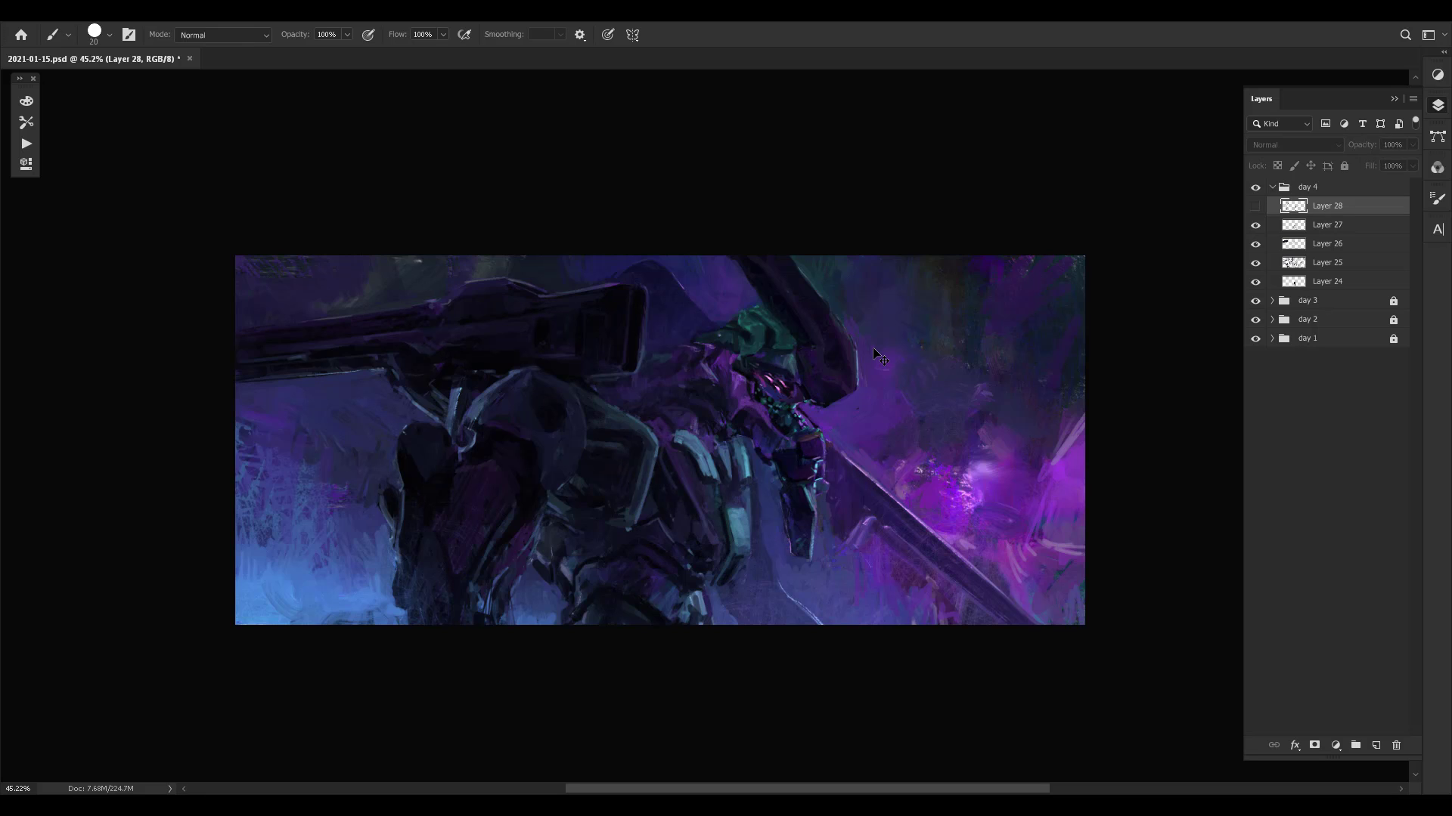
- Mirror the canvas, compare it with Layer 28 hidden and shown, and save the document
scroll(873, 347, "right", 1)
key("ctrl+s")
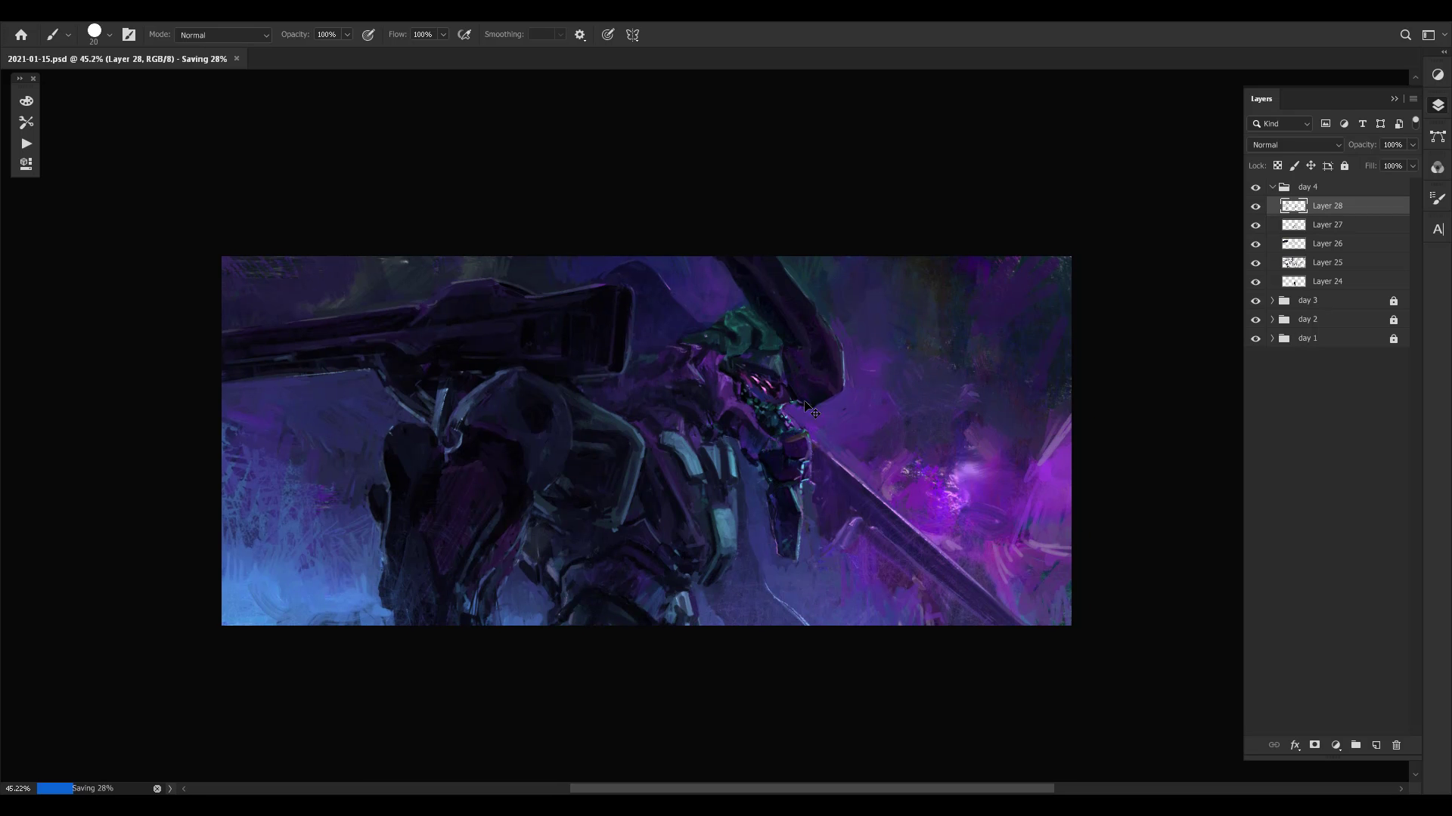
key("ctrl+shift+h")
left_click_drag(812, 404, 813, 398)
key("ctrl+comma")
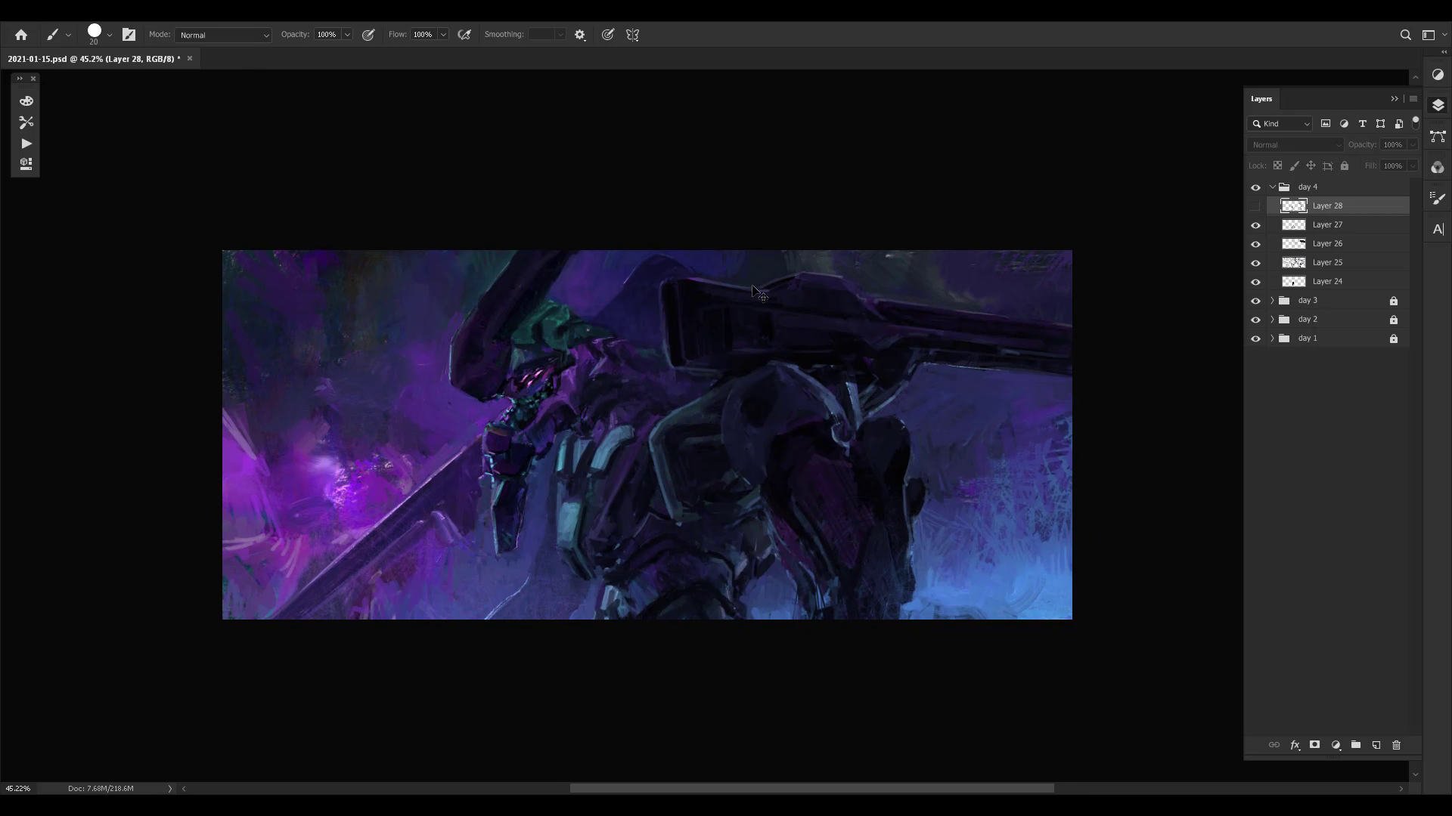
key("ctrl+comma")
key("ctrl+s")
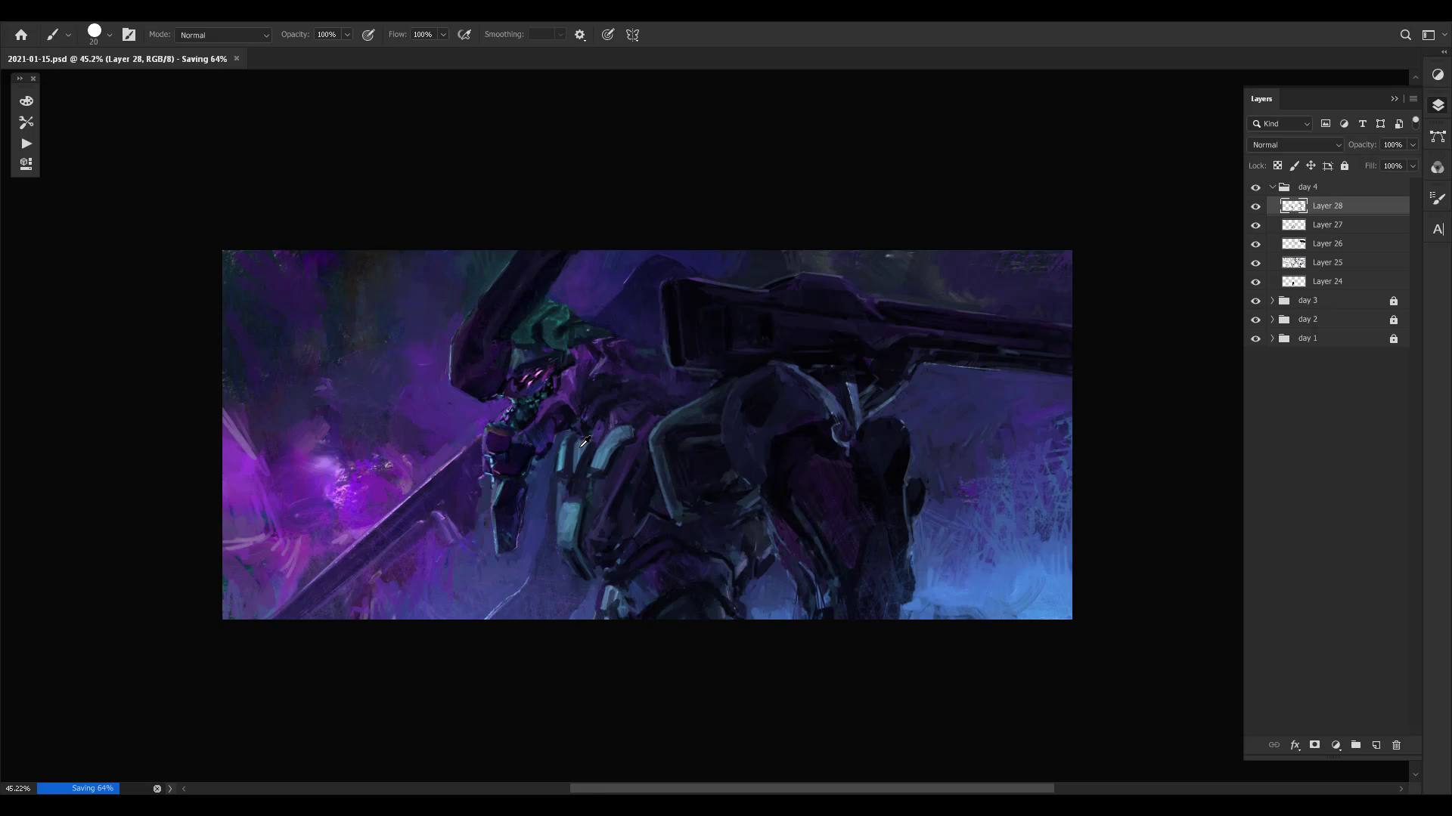
- Paint a purple stripe down the gap between the light-blue chest plates, reducing the brush size for the finer strokes
left_click(580, 454, "alt")
left_click_drag(578, 462, 567, 508)
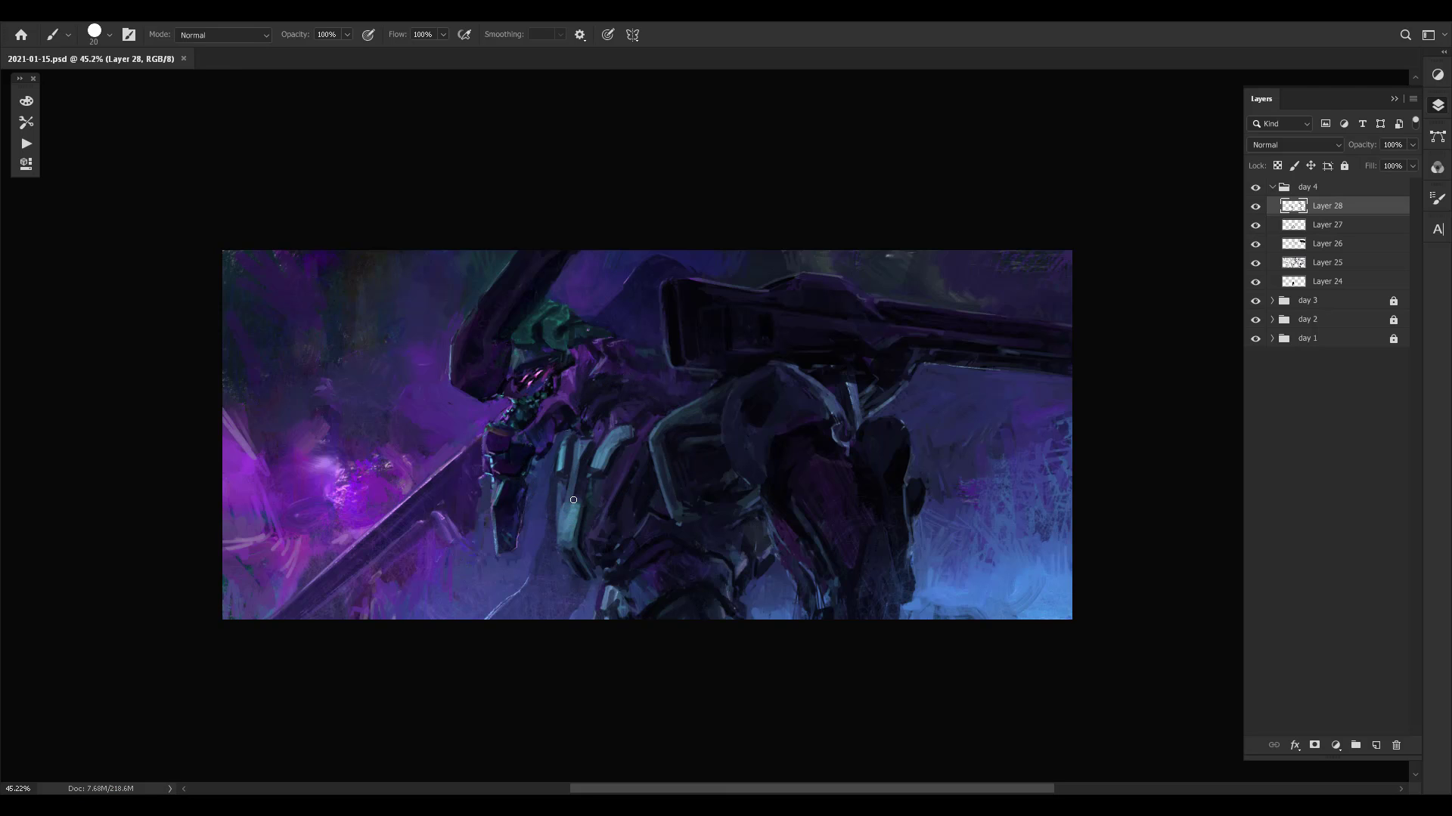
left_click_drag(583, 455, 567, 508)
left_click(580, 457, "alt")
left_click_drag(581, 458, 571, 496)
left_click(627, 469, "alt")
left_click(579, 379, "alt")
key("bracketleft")
left_click(587, 423, "alt")
left_click_drag(581, 464, 575, 495)
- Add small strokes to the purple neck armour just behind the jaw
left_click(566, 399, "alt")
left_click(560, 417, "alt")
left_click(561, 426, "alt")
left_click(554, 413, "alt")
left_click(566, 414, "alt")
left_click(567, 410, "alt")
- Touch up the purple armour behind the mask, below the green head section
left_click(603, 365, "alt")
left_click(587, 370, "alt")
left_click(597, 365, "alt")
left_click(593, 376, "alt")
left_click(592, 383, "alt")
- Mirror the canvas and compare the chest and neck changes with Layer 28 hidden and shown
key("ctrl+shift+h")
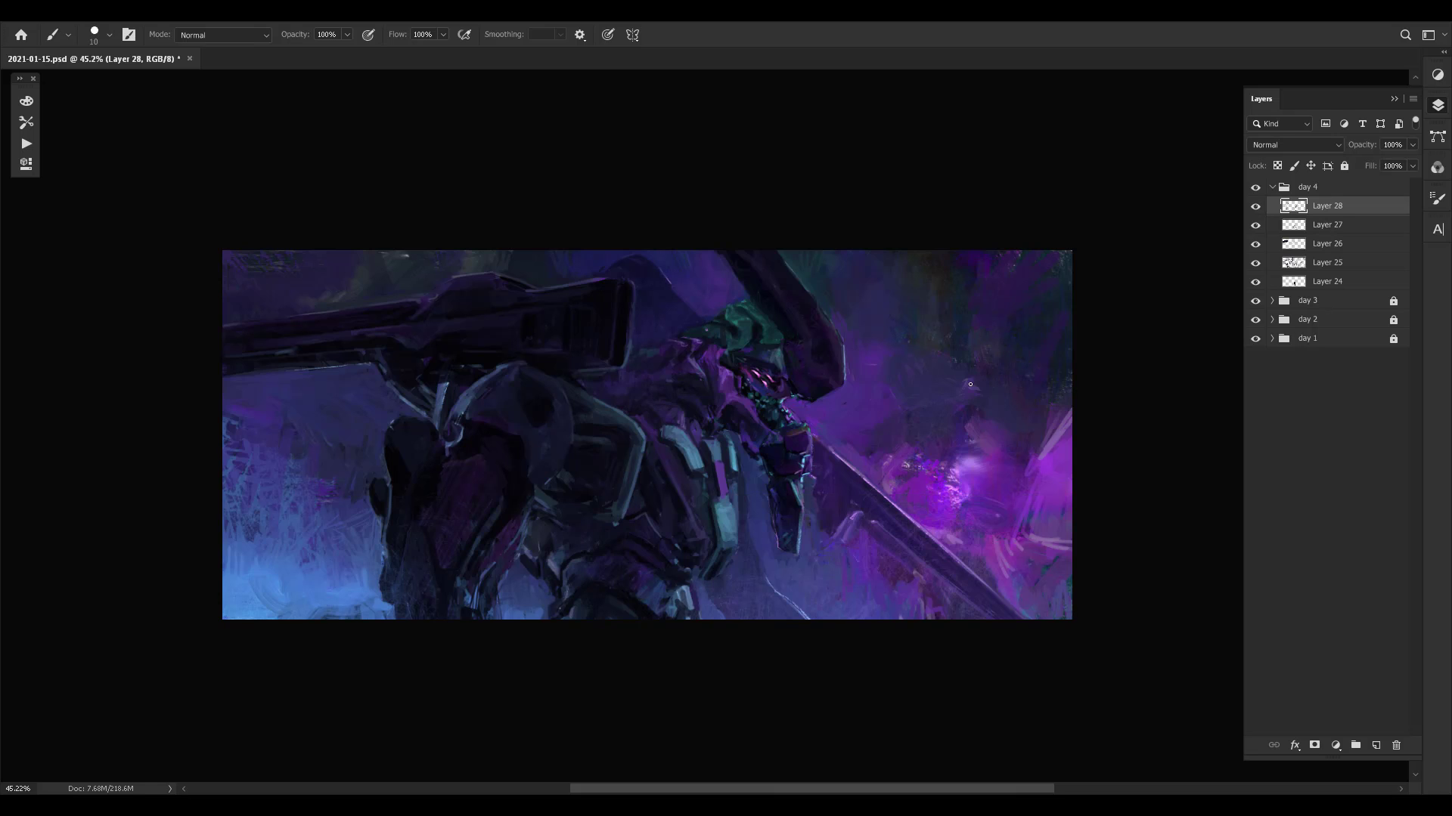
mouse_move(880, 451)
left_mouse_down()
mouse_move(859, 386)
mouse_move(890, 467)
mouse_move(895, 368)
mouse_move(908, 371)
mouse_move(885, 424)
left_mouse_up()
key("ctrl+comma")
key("ctrl+comma")
key("ctrl+comma")
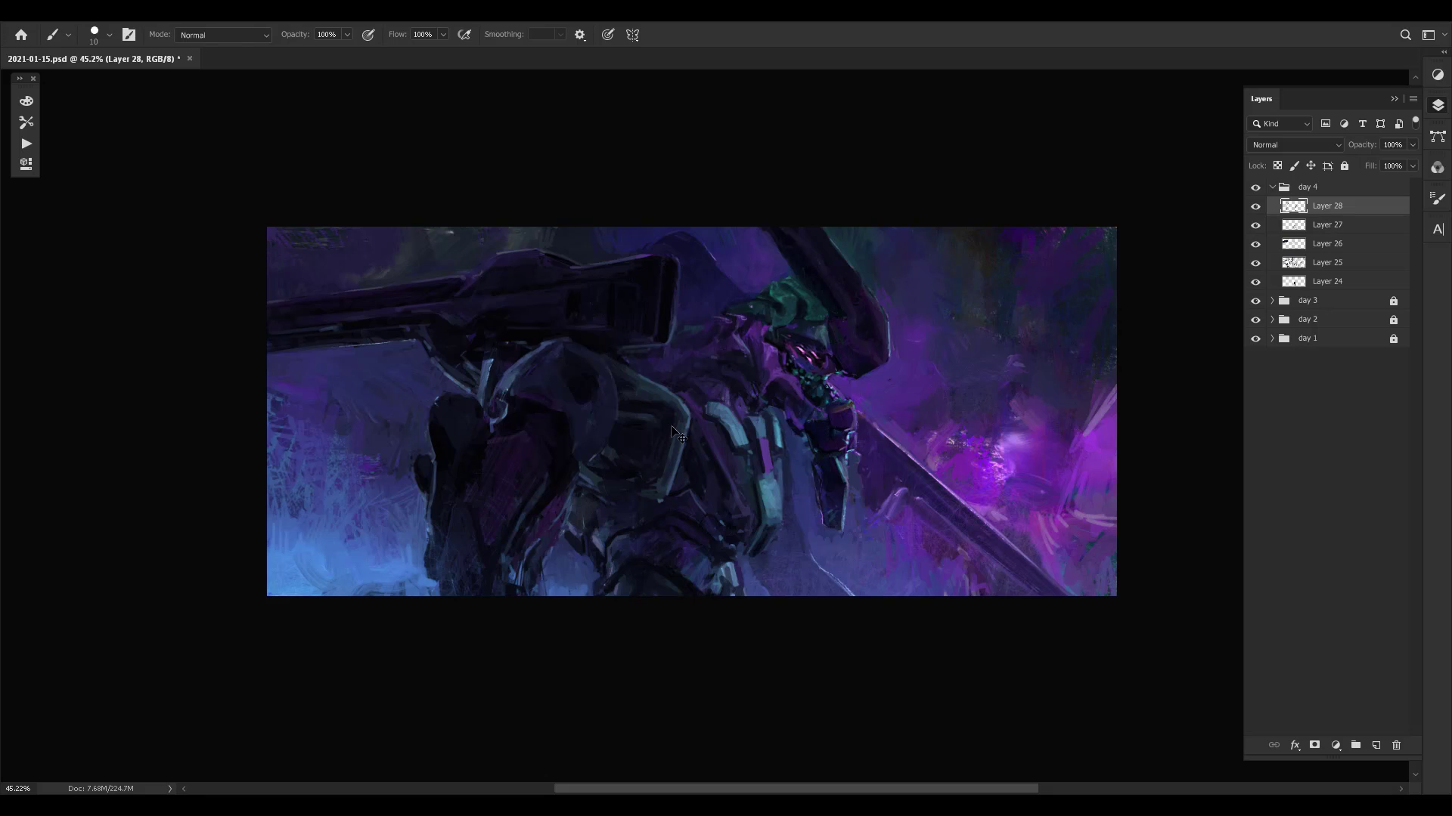
- Refine the lower edge of the framed side armour panel behind the chest
left_click(647, 469, "alt")
left_click(677, 482, "alt")
left_click(660, 504, "alt")
left_click(672, 475, "alt")
left_click(675, 474, "alt")
- Paint over the dark recess inside the framed side armour panel with sampled tones
left_click(603, 475, "alt")
left_click(615, 430, "alt")
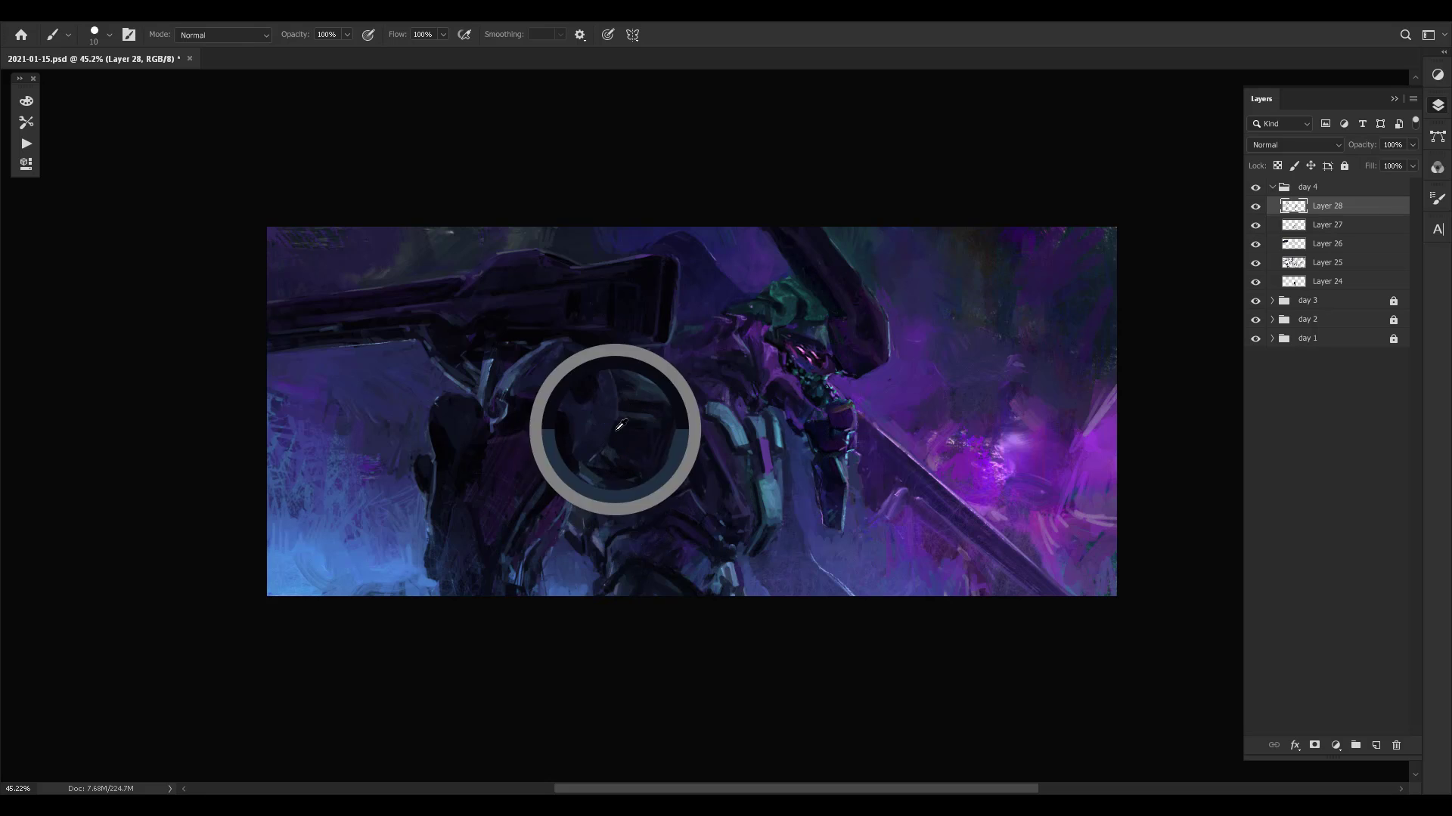
left_click(619, 432, "alt")
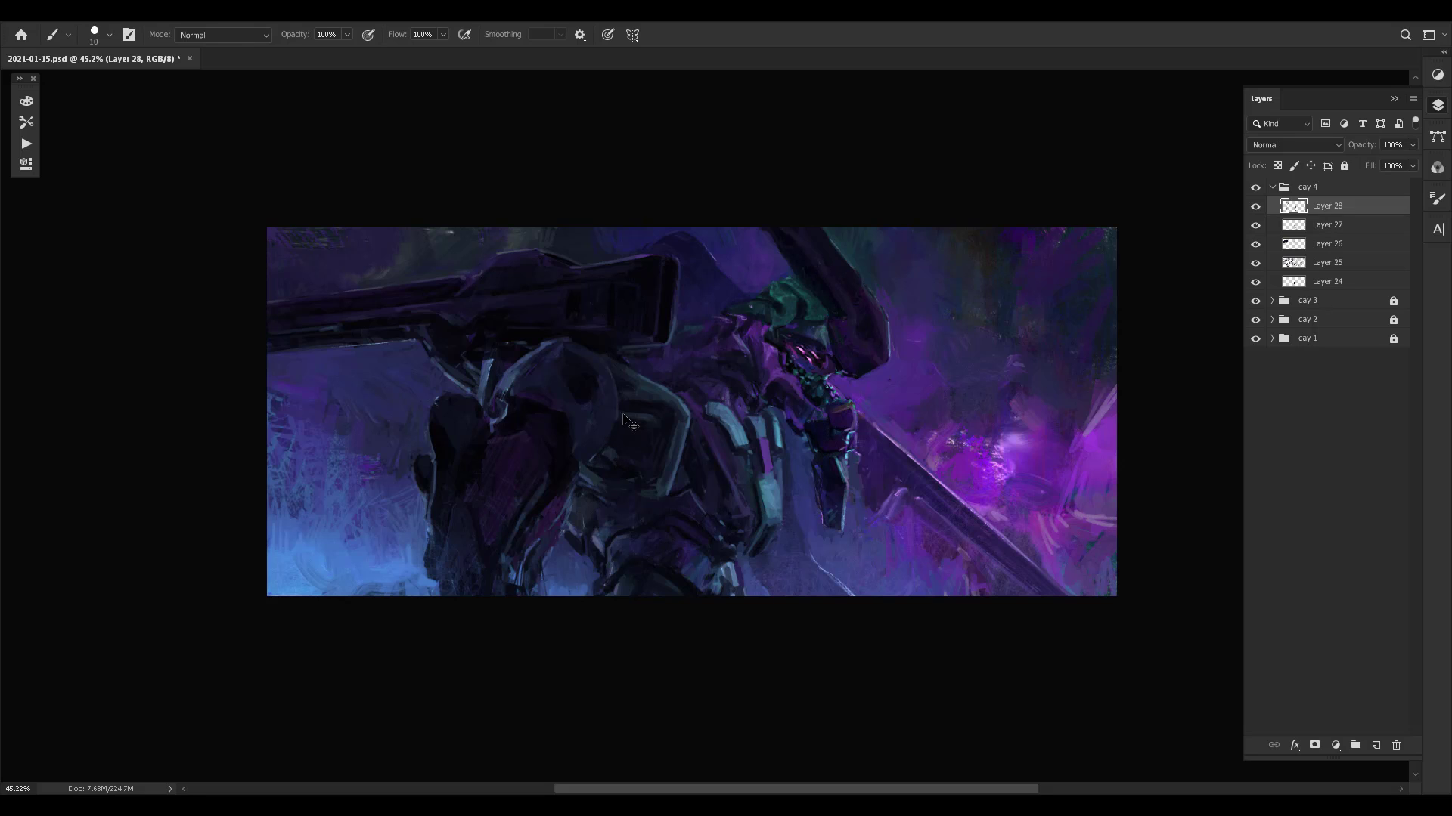
left_click(613, 426, "alt")
left_click(591, 421, "alt")
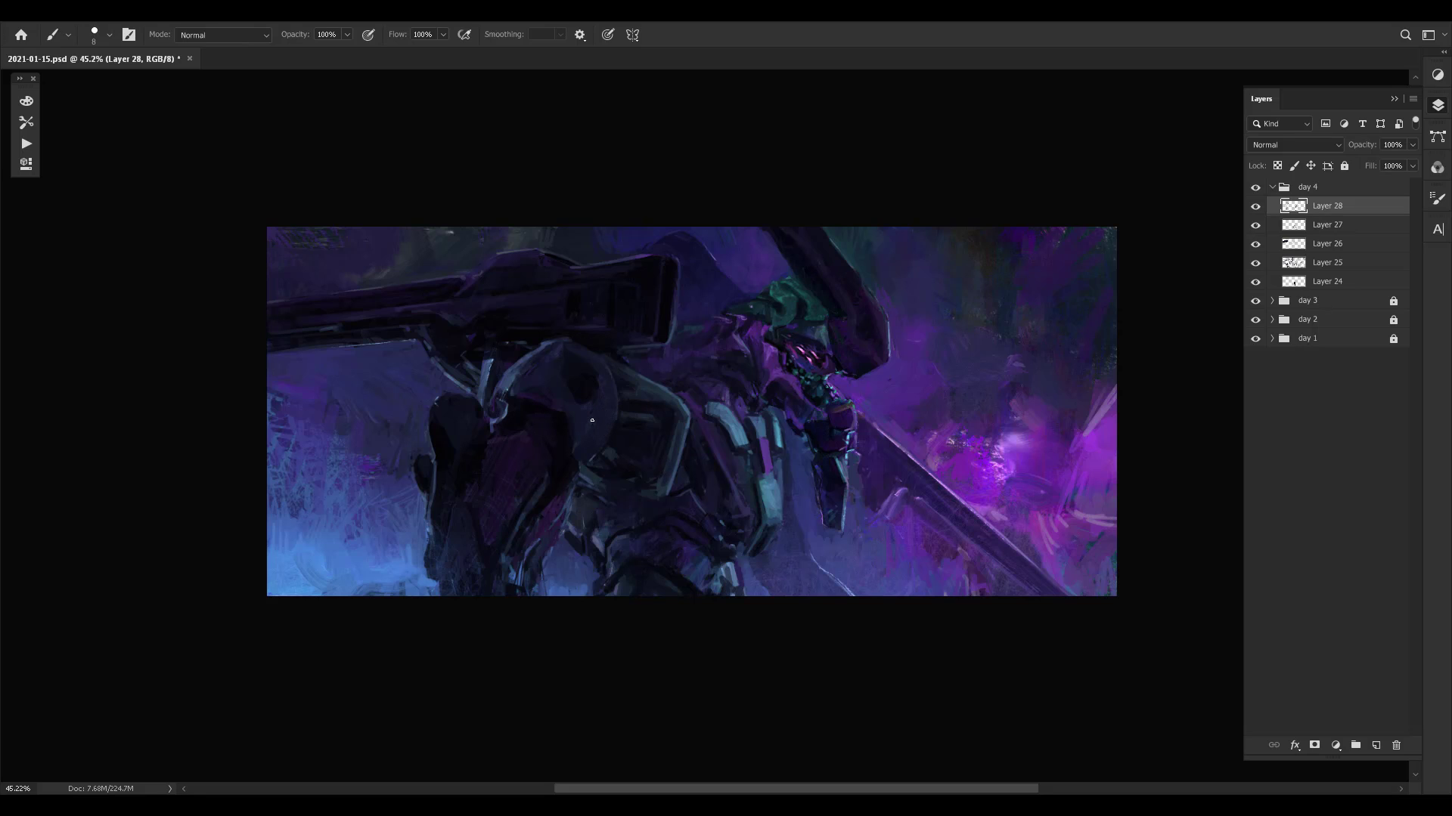
- Refine the top edge of the rounded shoulder armour where it meets the cannon's underside
left_click(566, 355, "alt")
left_click(521, 365, "alt")
left_click(518, 369, "alt")
left_click(530, 363, "alt")
left_click(550, 335, "alt")
left_click(566, 336, "alt")
left_click(552, 340, "alt")
left_click(531, 354, "alt")
left_click(528, 354, "alt")
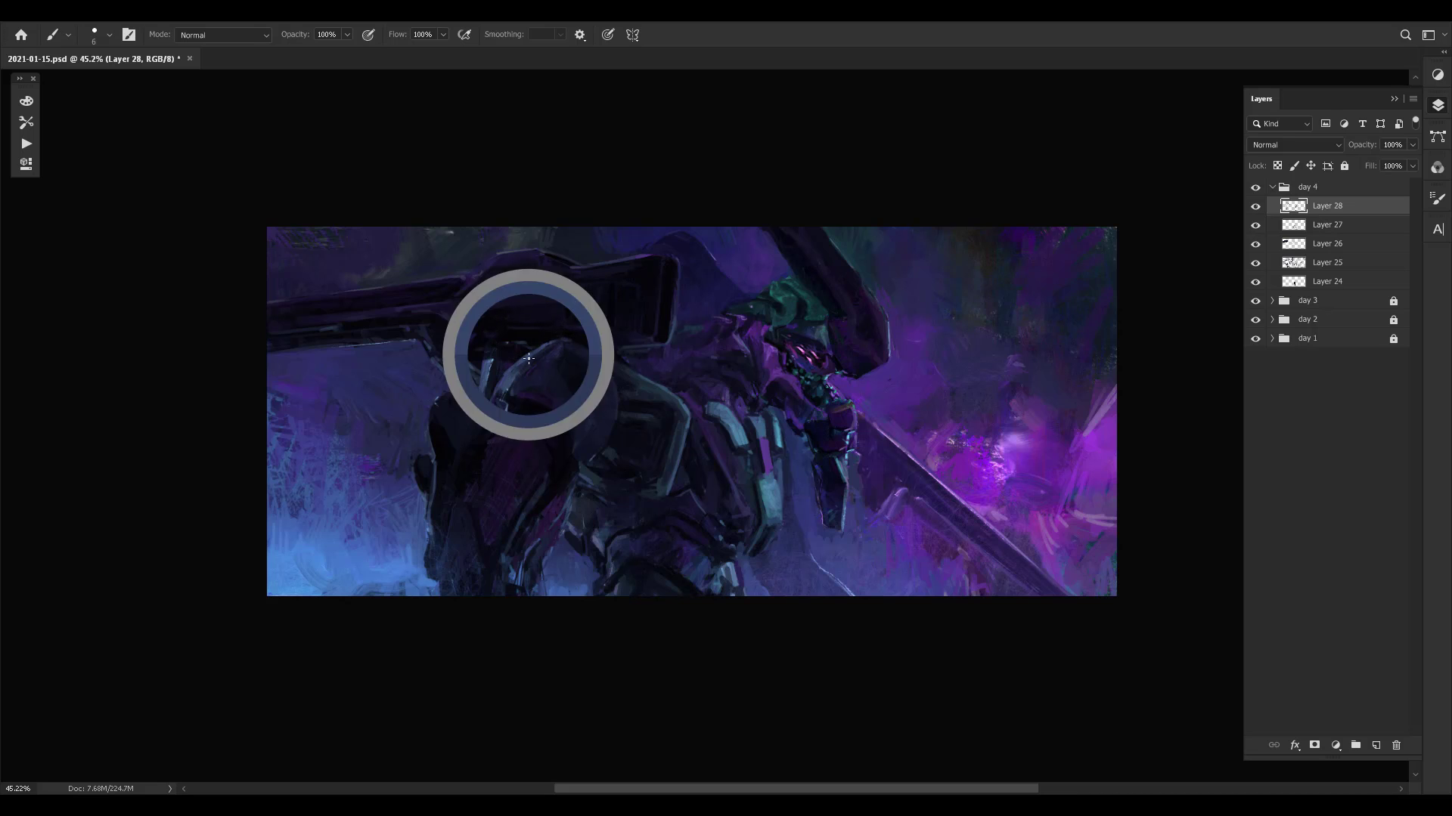
left_click(571, 334, "alt")
- Compare the side panel and shoulder changes by viewing the painting with Layer 28 hidden and shown
key("ctrl+comma")
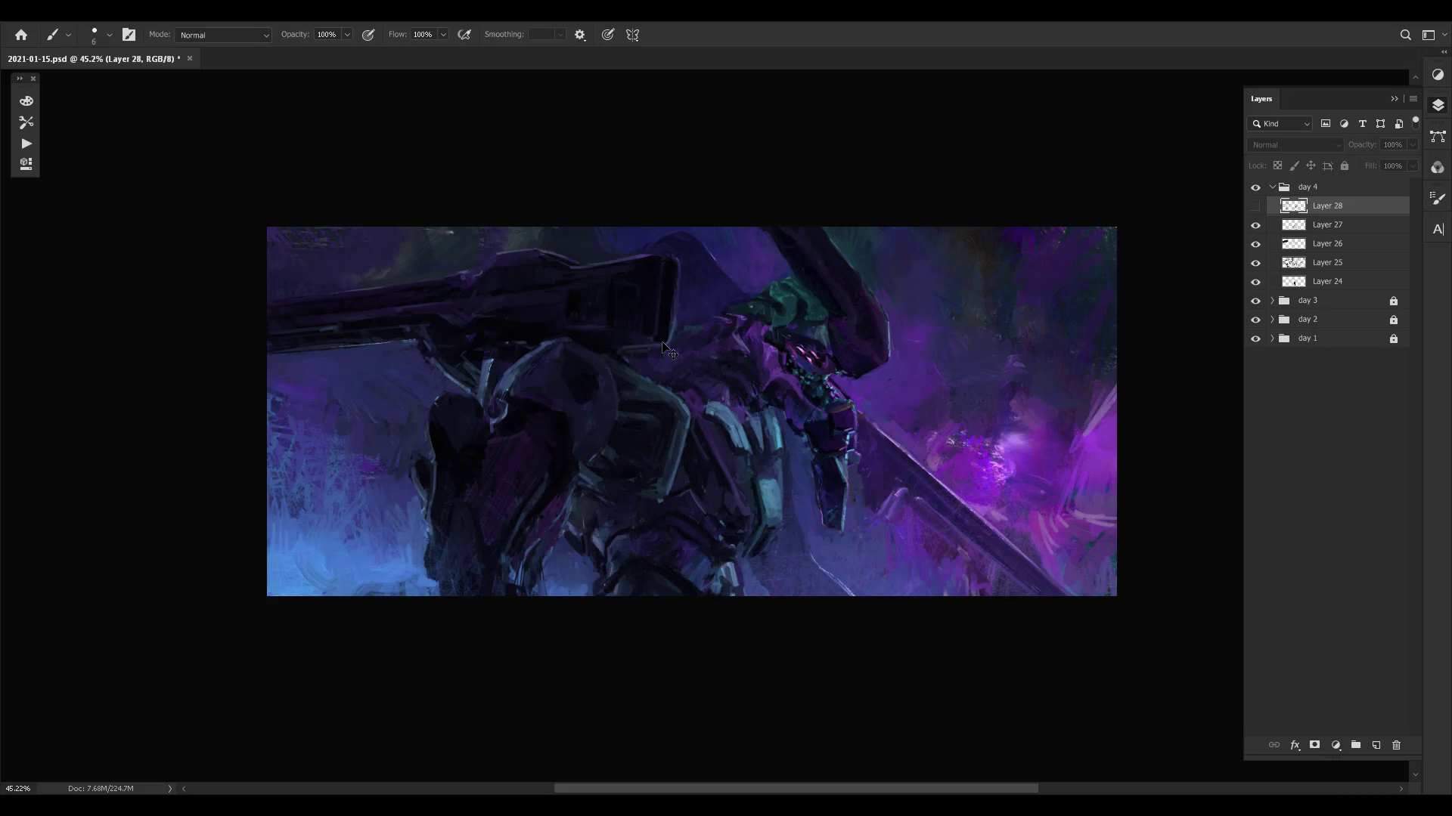
key("ctrl+comma")
key("ctrl+comma")
key("ctrl+comma")
key("ctrl+comma")
key("ctrl+comma")
- Mirror the canvas and clean up the dark rear armour's interior and outer contour with small sampled strokes
left_click(455, 456, "alt")
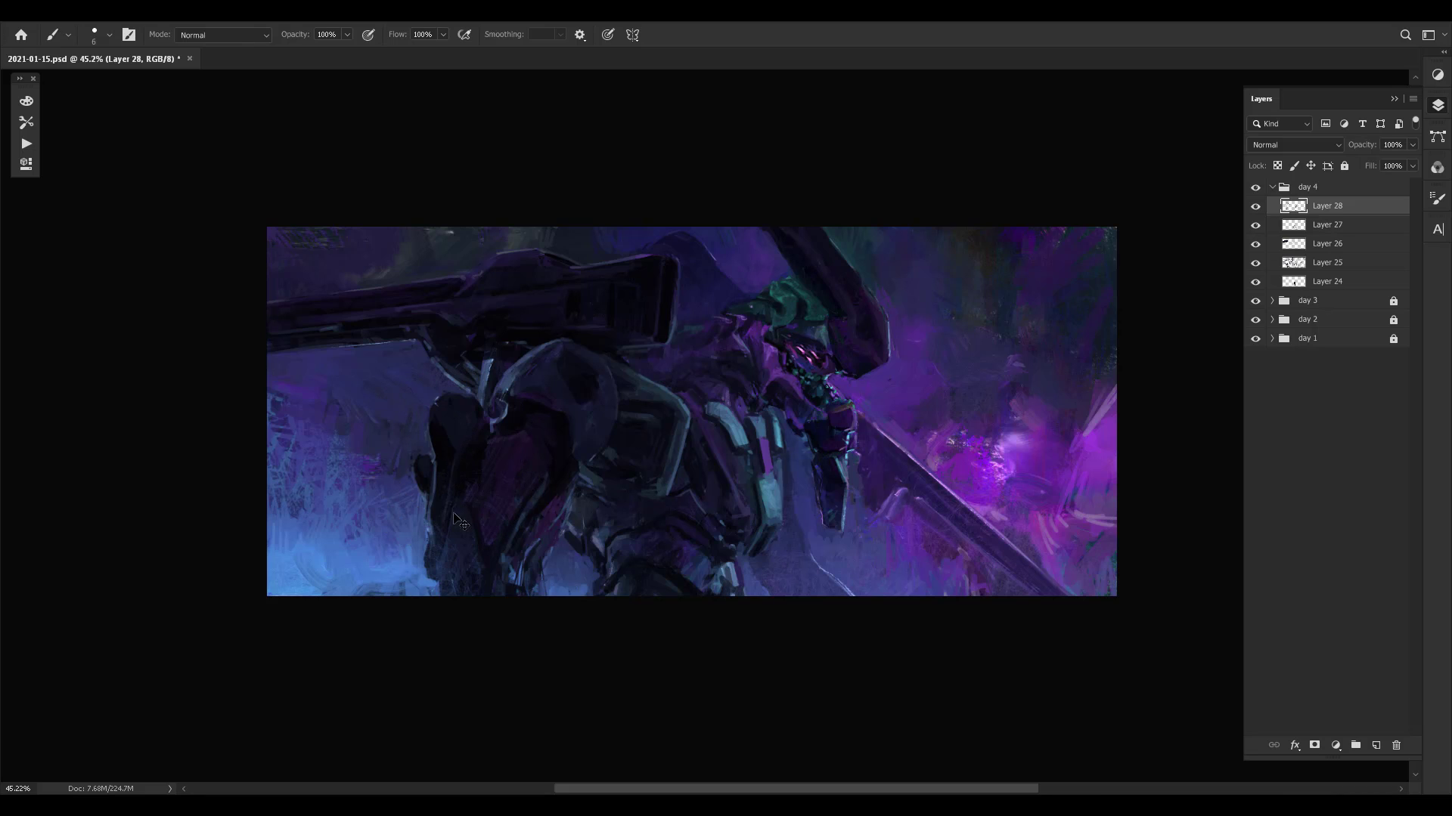
left_click(426, 522, "alt")
key("ctrl+shift+h")
left_click(941, 378, "alt")
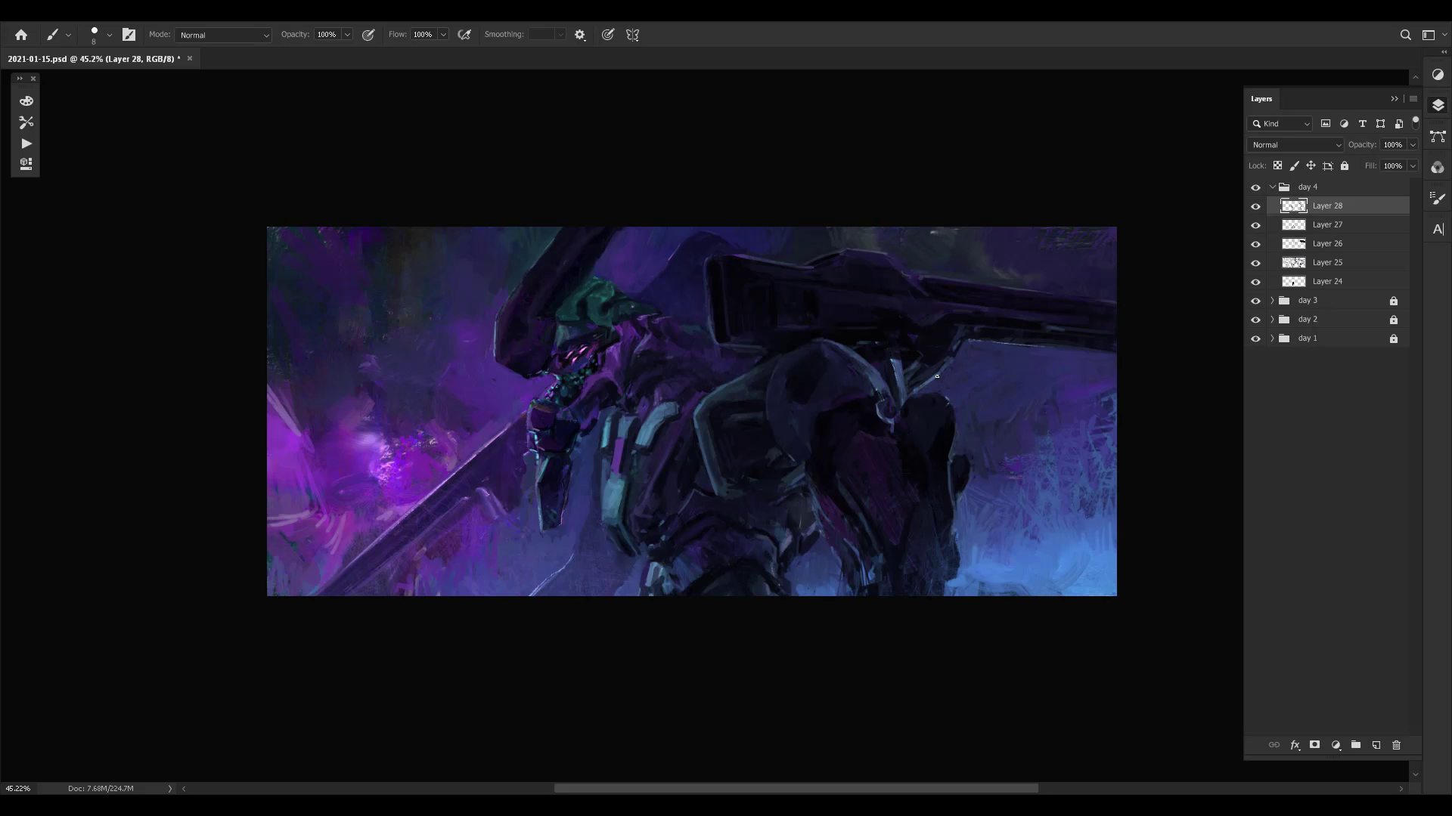
left_click(944, 388, "alt")
left_click(947, 428, "alt")
left_click(945, 400, "alt")
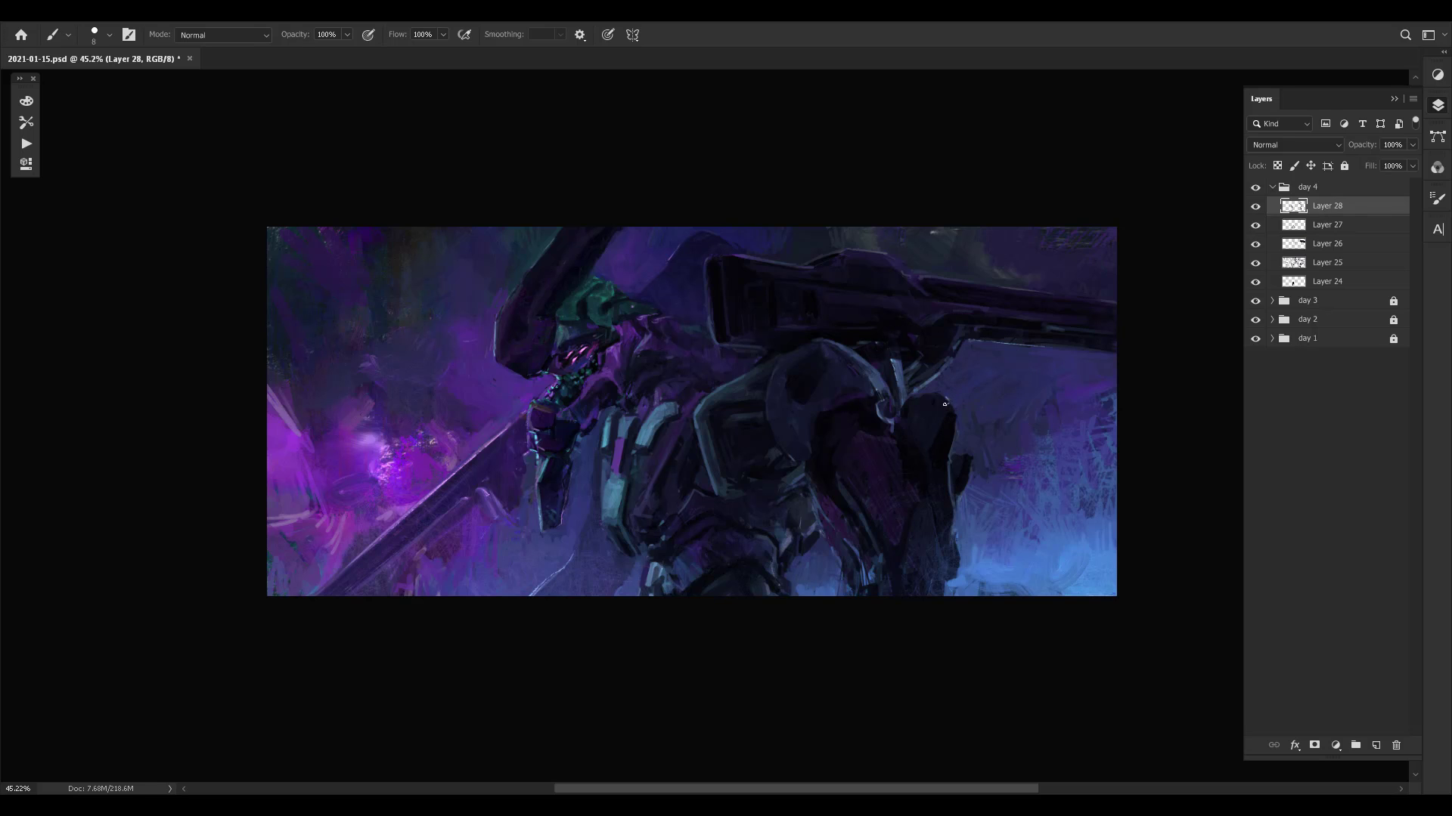
left_click(938, 514, "alt")
left_click(934, 552, "alt")
- Enlarge the brush, touch up the small bulge on the rear armour's outer edge, and hide Layer 28 for comparison
key("bracketright")
key("bracketright")
key("bracketright")
left_click(968, 488, "alt")
left_click(965, 468, "alt")
left_click(966, 487, "alt")
key("ctrl+comma")
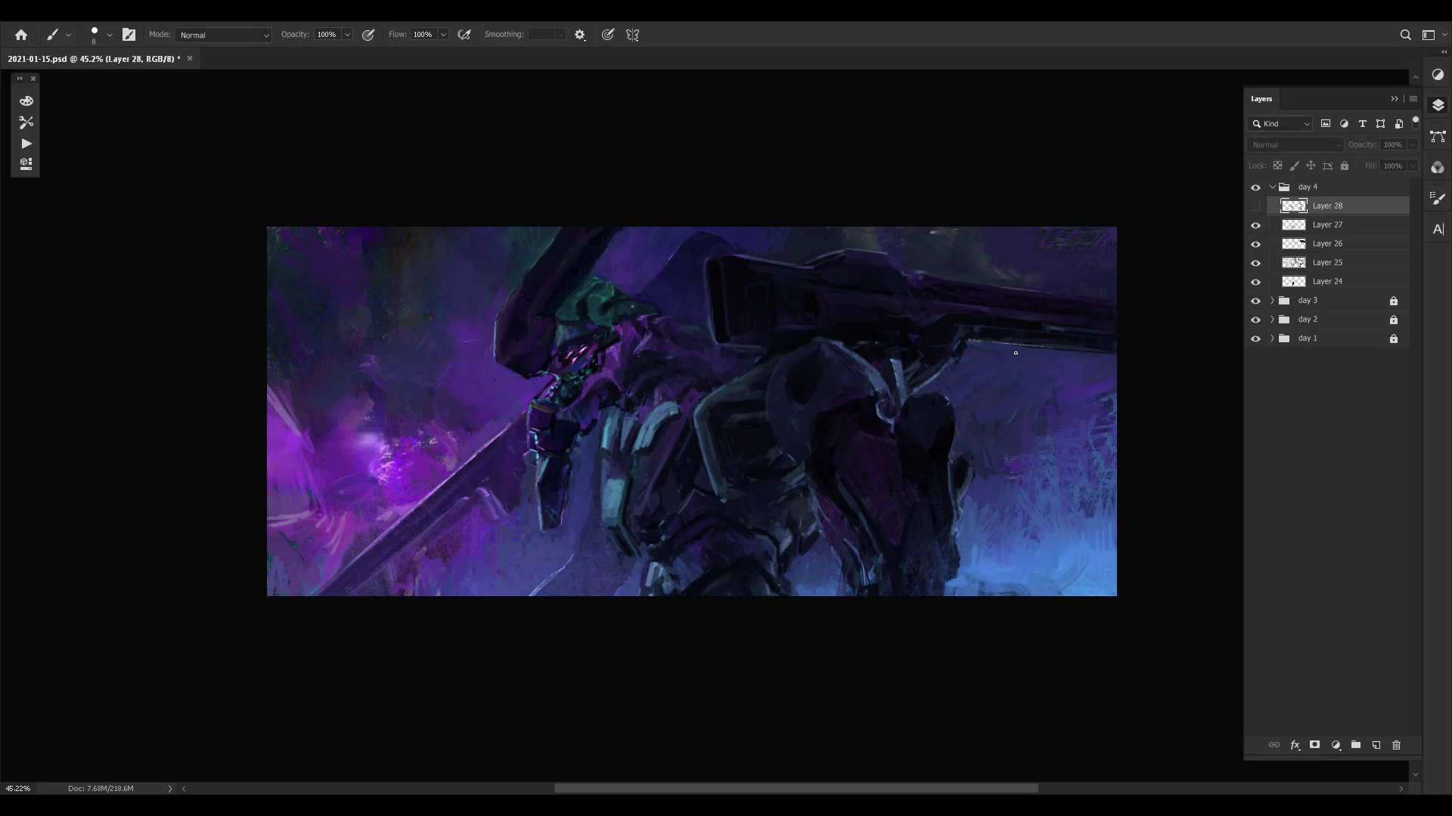
- Compare the painting with Layer 28 hidden and shown, then inspect its details close up and with the canvas rotated
key("ctrl+comma")
key("ctrl+comma")
key("ctrl+comma")
left_click_drag(569, 322, 1020, 423)
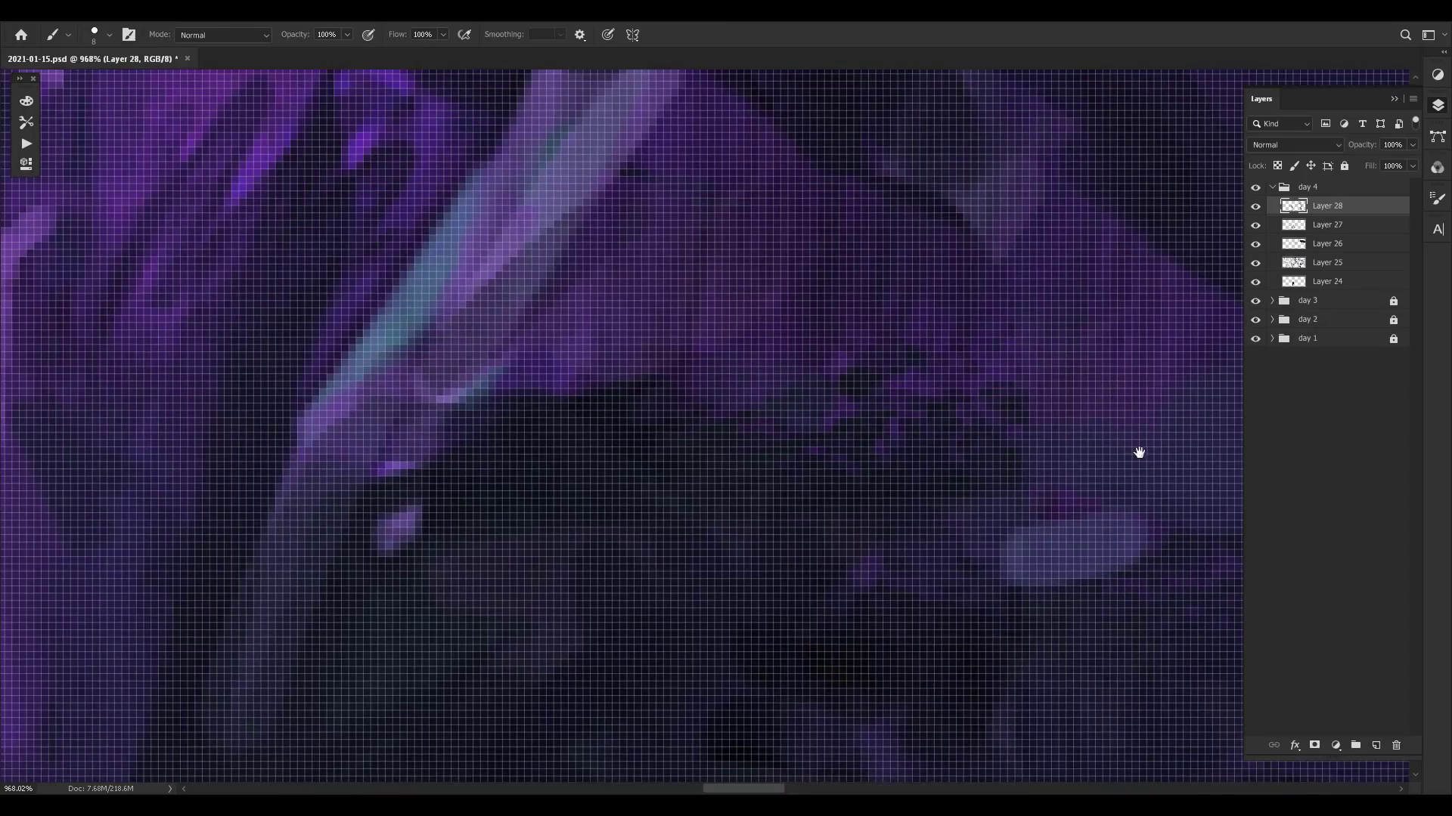
left_click_drag(1137, 454, 227, 495)
mouse_move(1180, 453)
left_mouse_down()
mouse_move(945, 450)
mouse_move(560, 371)
left_mouse_up()
left_click_drag(1051, 560, 412, 428)
left_click_drag(821, 448, 487, 461)
mouse_move(976, 439)
left_mouse_down()
mouse_move(870, 389)
mouse_move(673, 337)
mouse_move(560, 551)
left_mouse_up()
key("r")
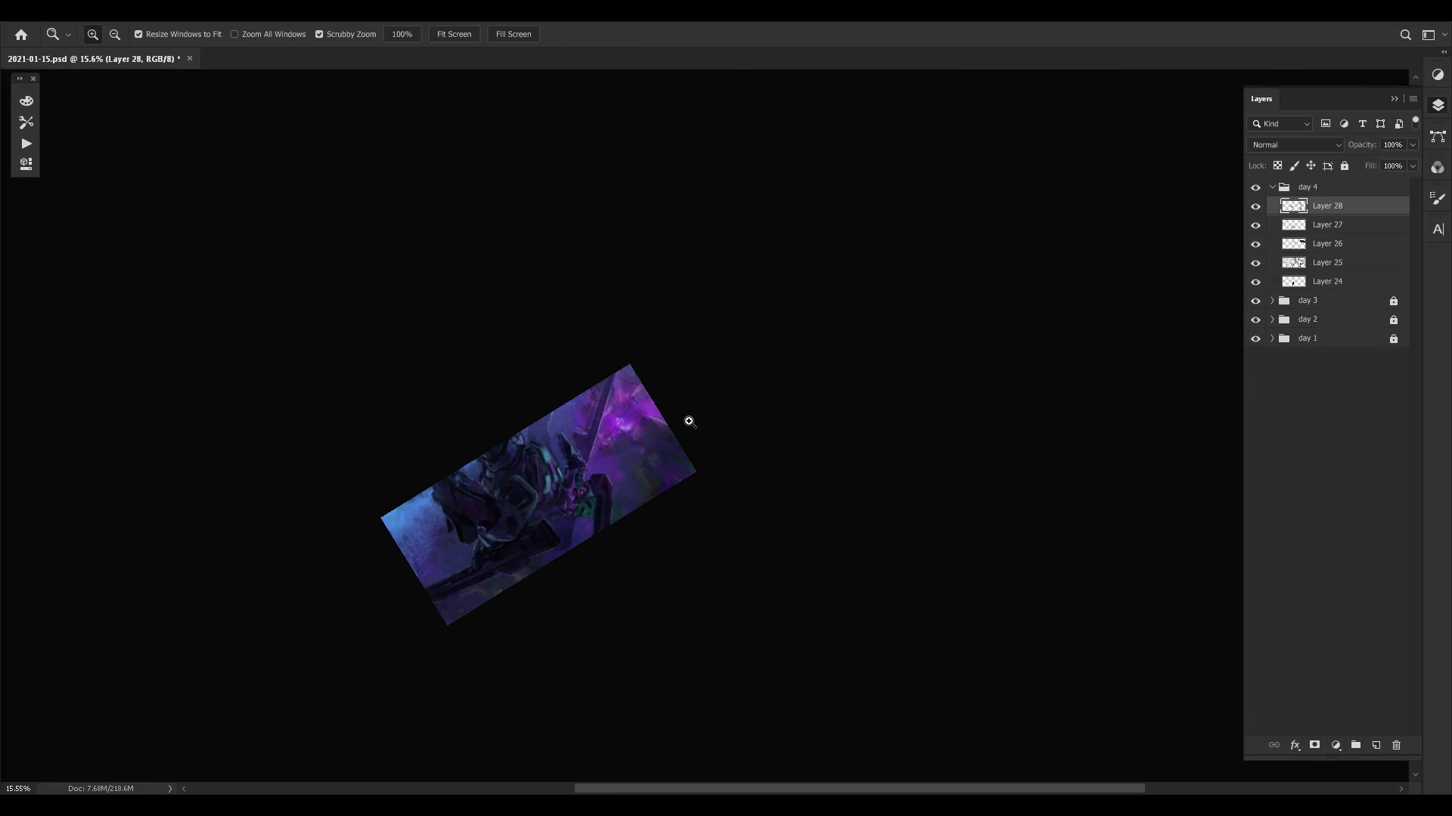
left_click_drag(654, 433, 741, 397)
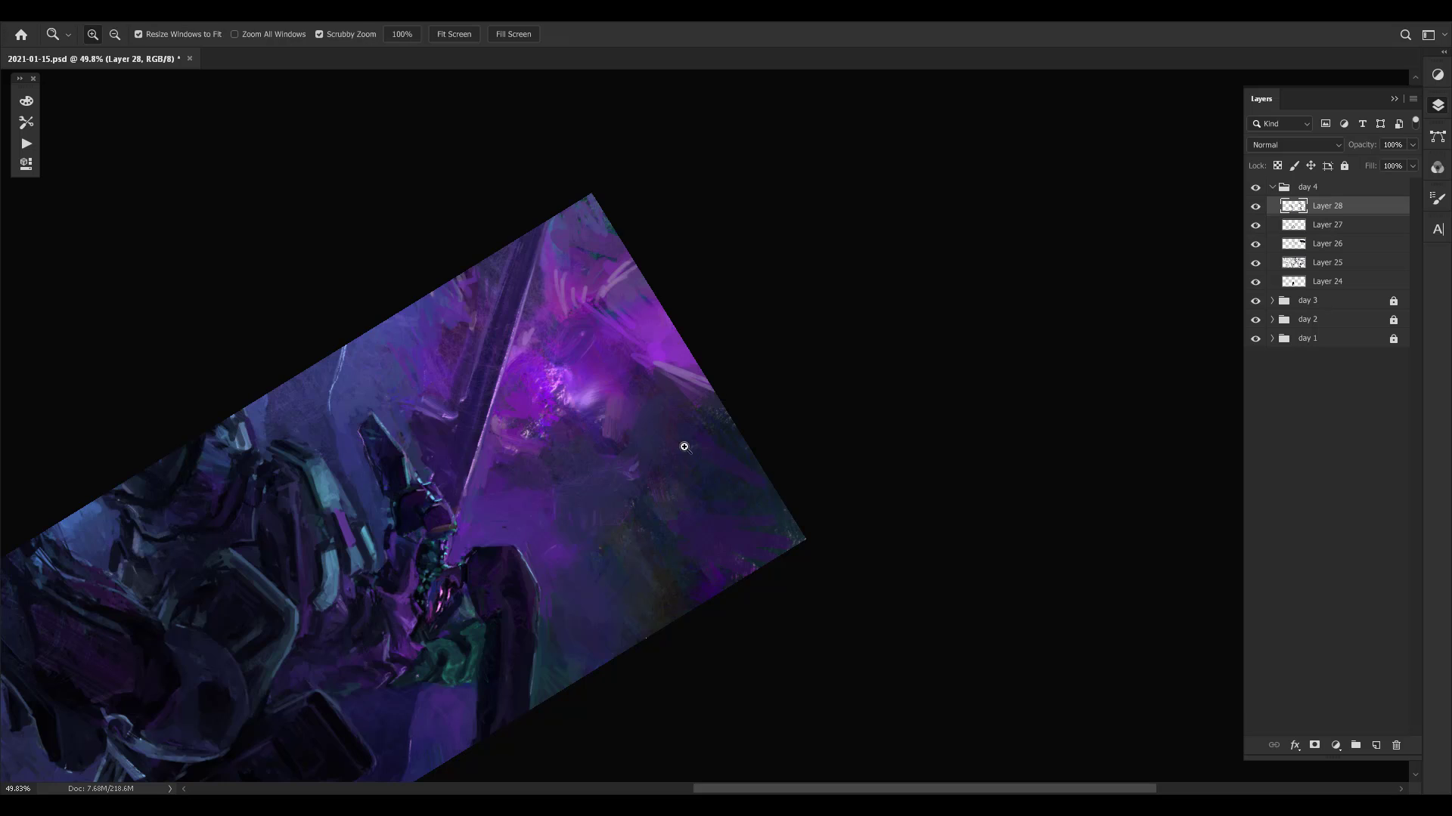
mouse_move(704, 450)
left_mouse_down()
mouse_move(568, 497)
mouse_move(603, 464)
left_mouse_up()
key("r")
mouse_move(778, 453)
left_mouse_down()
mouse_move(821, 390)
mouse_move(874, 502)
mouse_move(1004, 454)
mouse_move(954, 446)
mouse_move(929, 413)
left_mouse_up()
key("r")
left_click_drag(983, 442, 1000, 443)
mouse_move(826, 465)
left_mouse_down()
mouse_move(899, 408)
mouse_move(920, 403)
mouse_move(892, 414)
mouse_move(930, 455)
mouse_move(936, 436)
left_mouse_up()
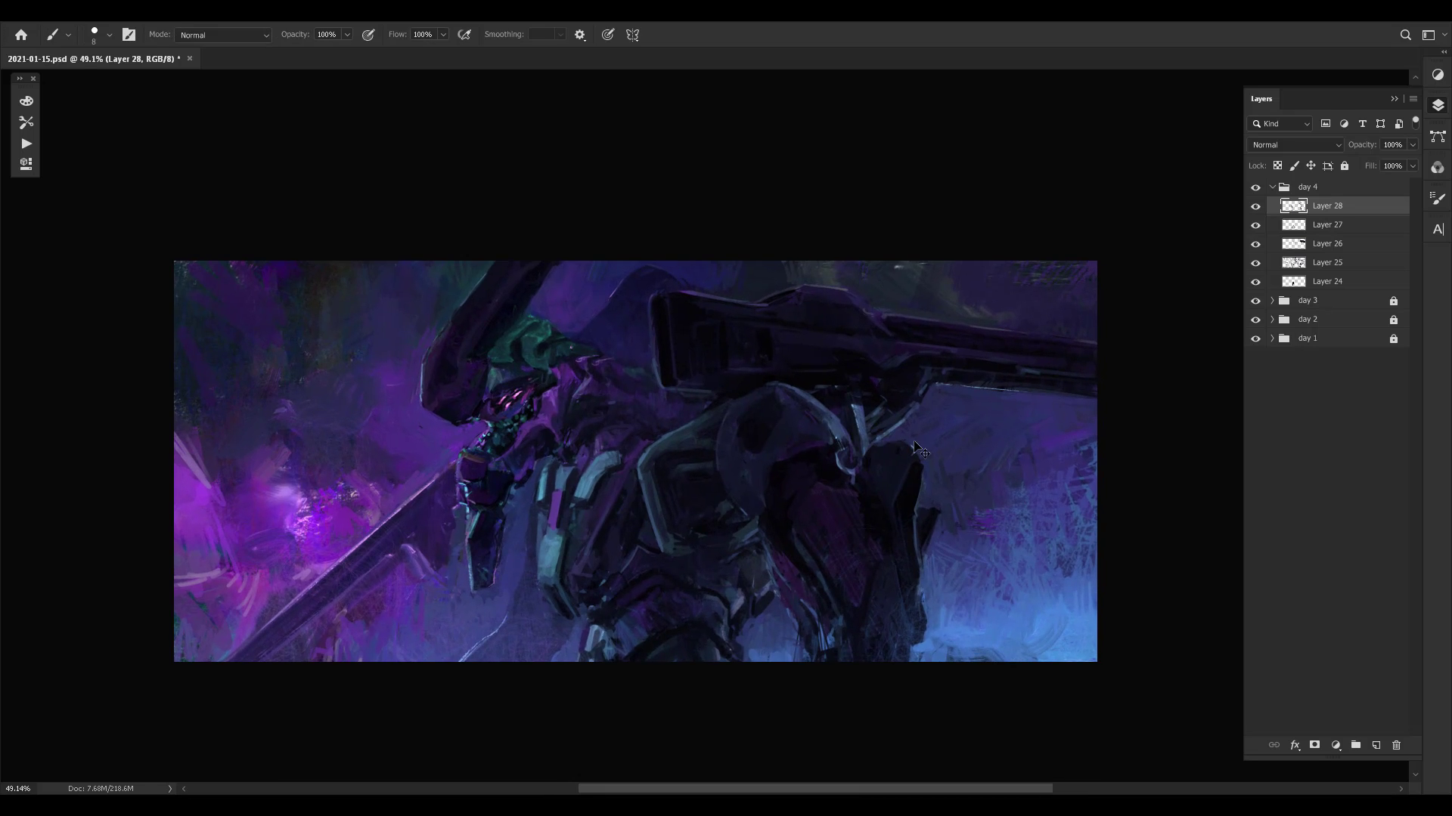
- Compare the latest strokes by undoing and redoing them, and save the document
key("ctrl+z")
key("ctrl+z")
key("ctrl+z")
key("ctrl+shift+z")
key("ctrl+z")
key("ctrl+shift+z")
left_click_drag(763, 510, 777, 496)
key("ctrl+s")
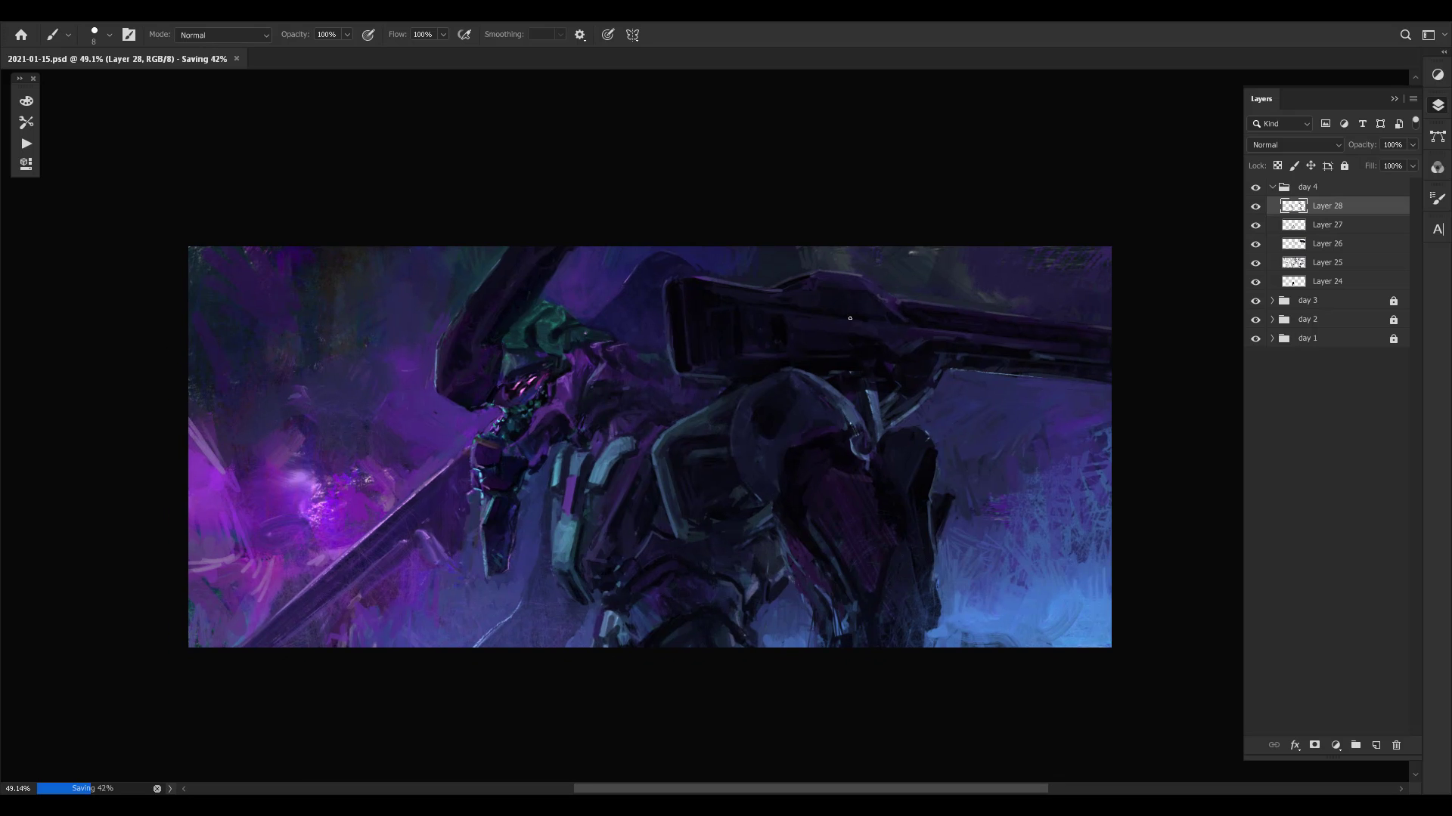
- Refine the front edge of the armour hanging below the mecha's jaw with small strokes in sampled colours
left_click(582, 482, "alt")
left_click(484, 486, "alt")
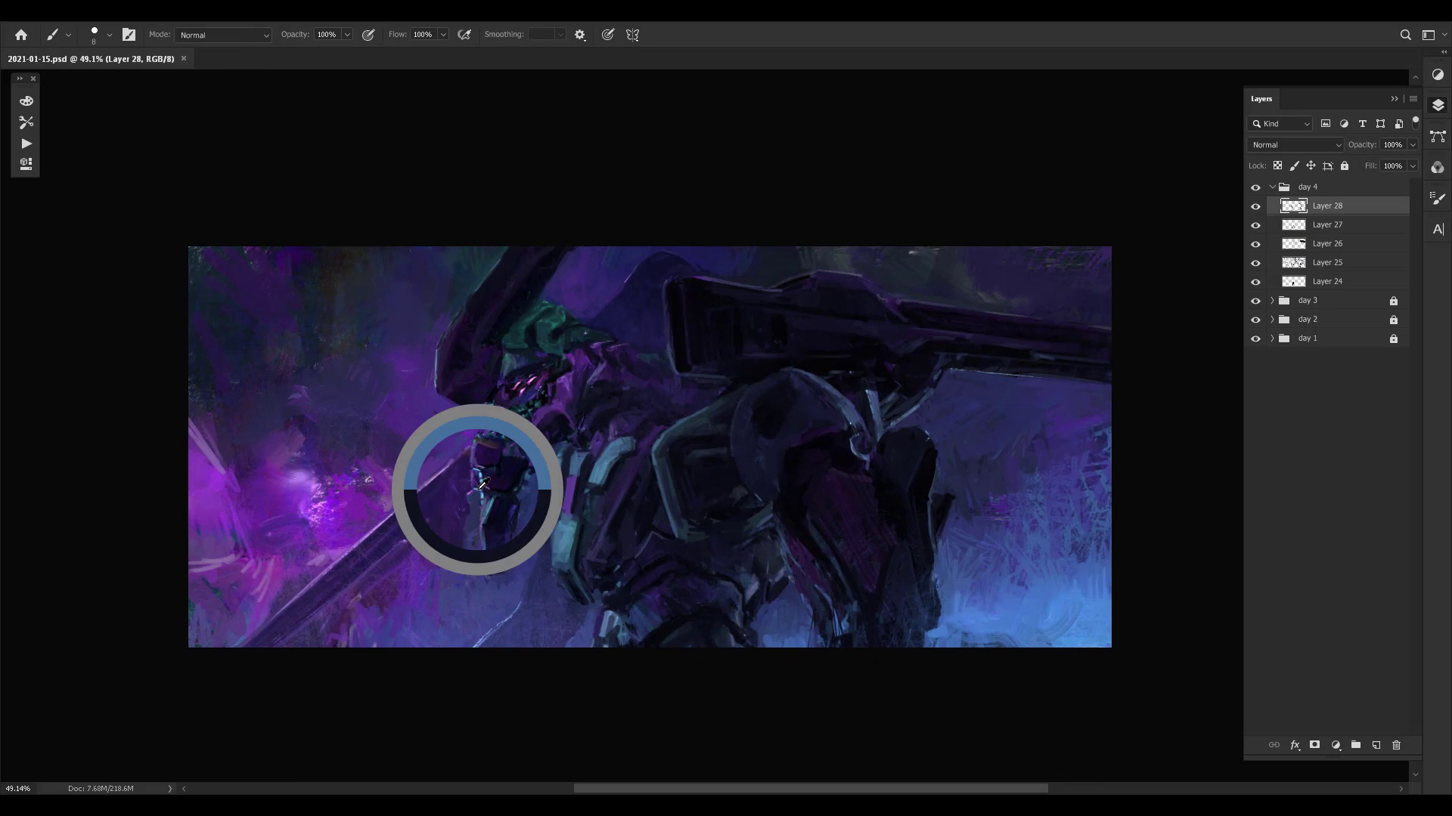
left_click(490, 504, "alt")
left_click_drag(484, 496, 481, 520)
left_click(490, 504, "alt")
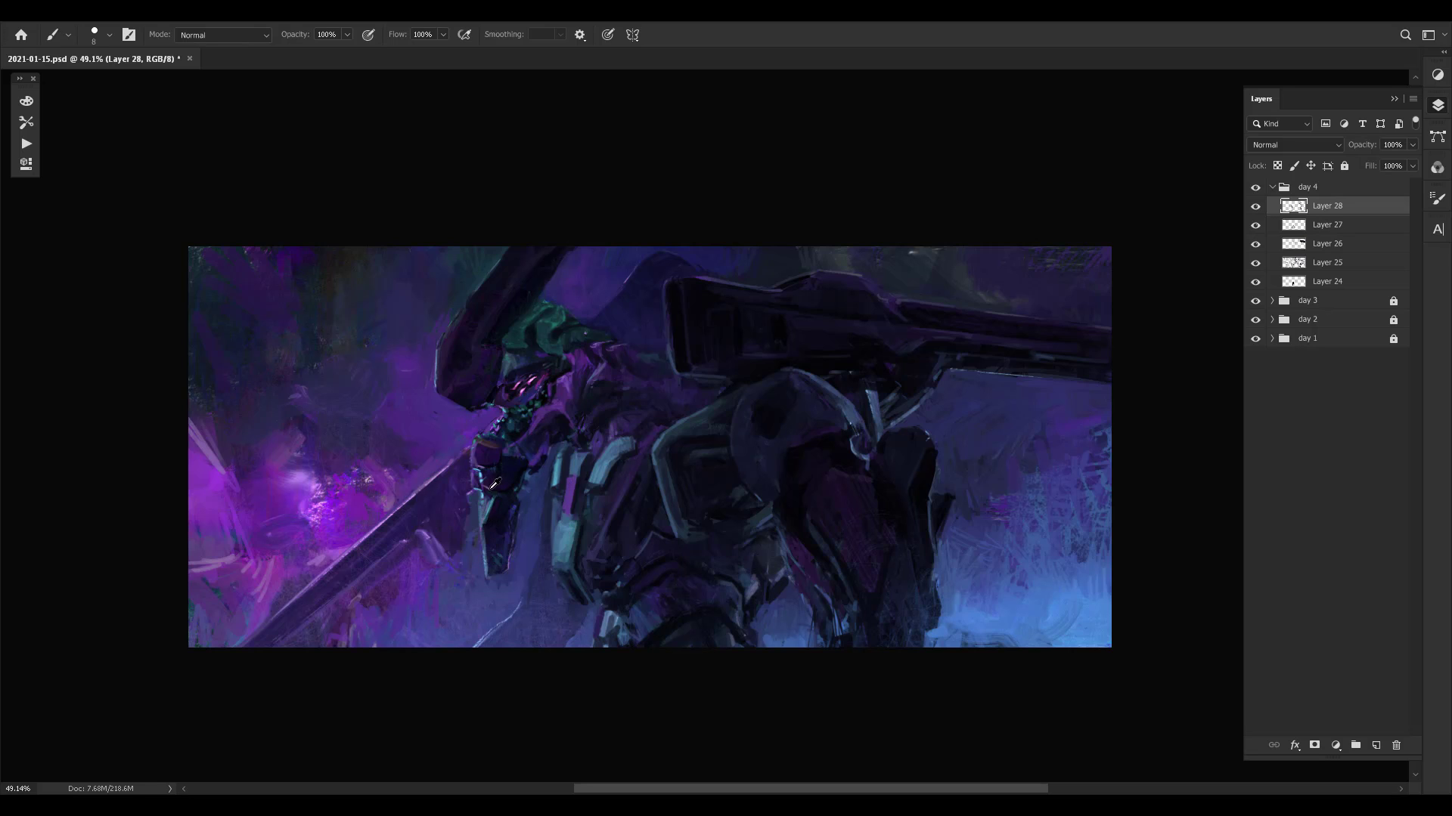
- Refine the dark interior and rear edge of the hanging jaw armour with sampled blue and near-black tones
left_click(510, 494, "alt")
left_click(509, 495, "alt")
left_click(512, 508, "alt")
left_click_drag(515, 511, 510, 534)
left_click(513, 508, "alt")
left_click(512, 514, "alt")
left_click(508, 527, "alt")
left_click(514, 506, "alt")
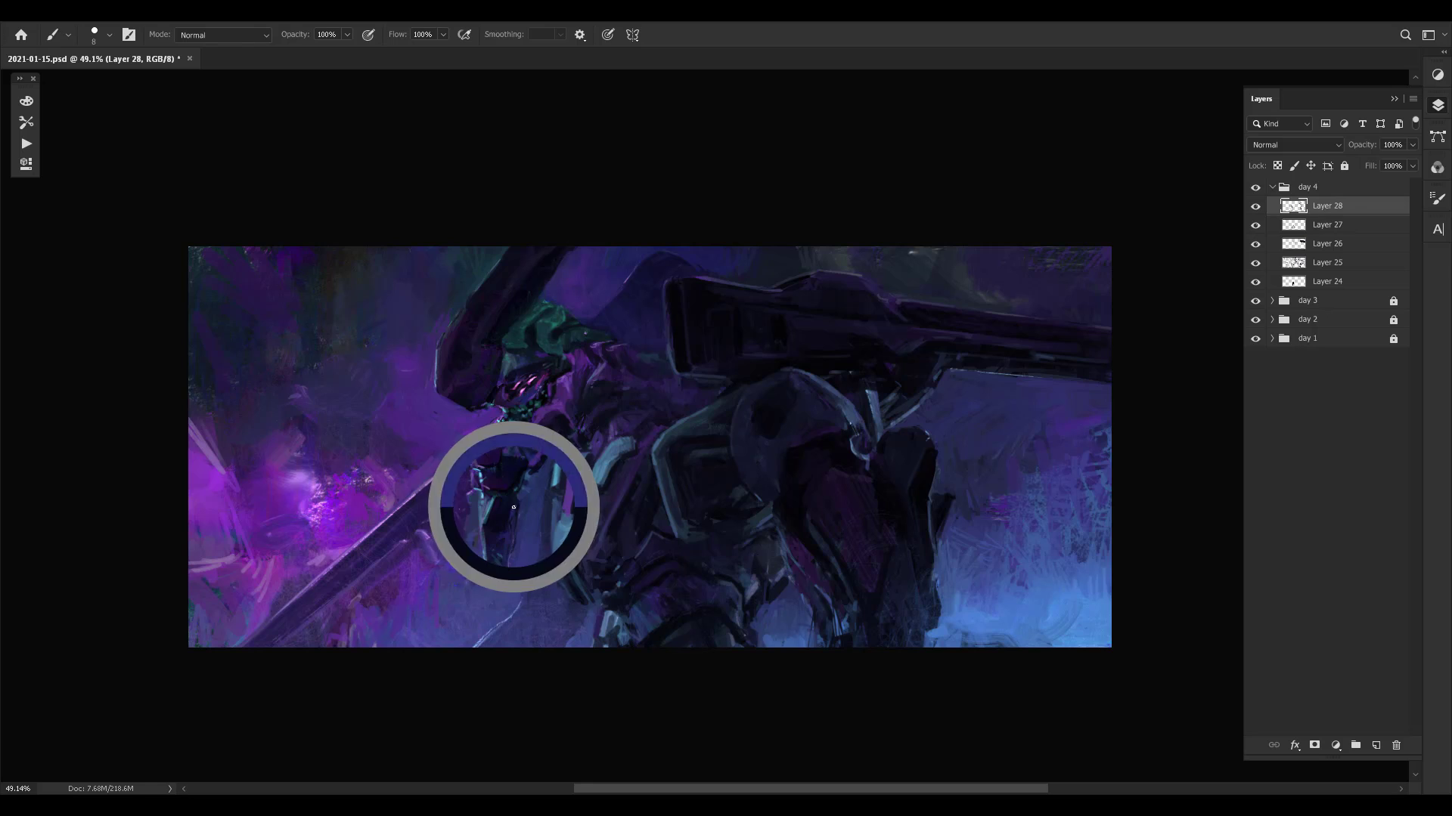
left_click(510, 525, "alt")
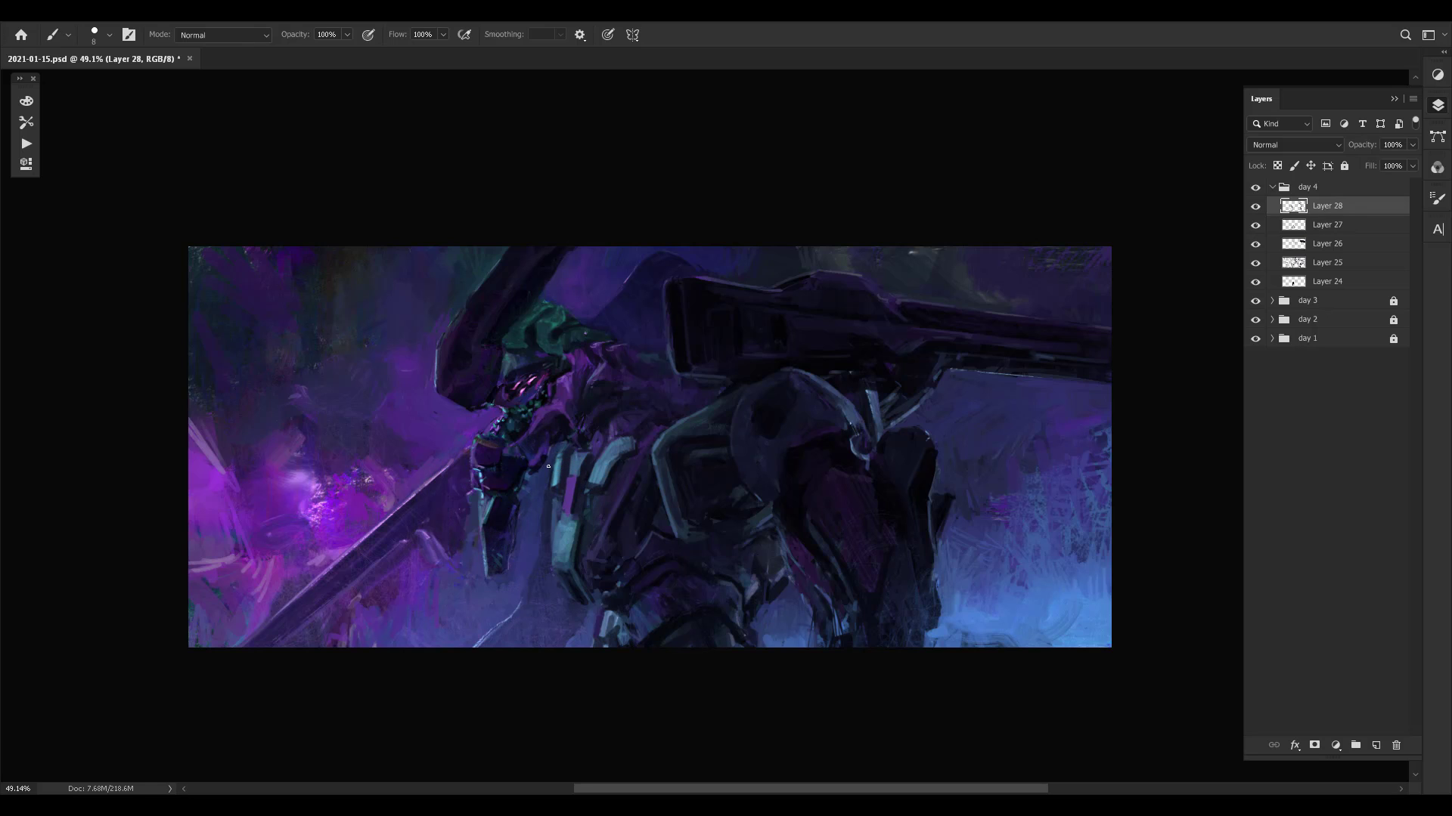
- Clean up the blue background on both sides of the hanging jaw armour using nearby sampled colours
left_click(527, 521, "alt")
left_click(530, 502, "alt")
left_click(531, 490, "alt")
left_click(470, 517, "alt")
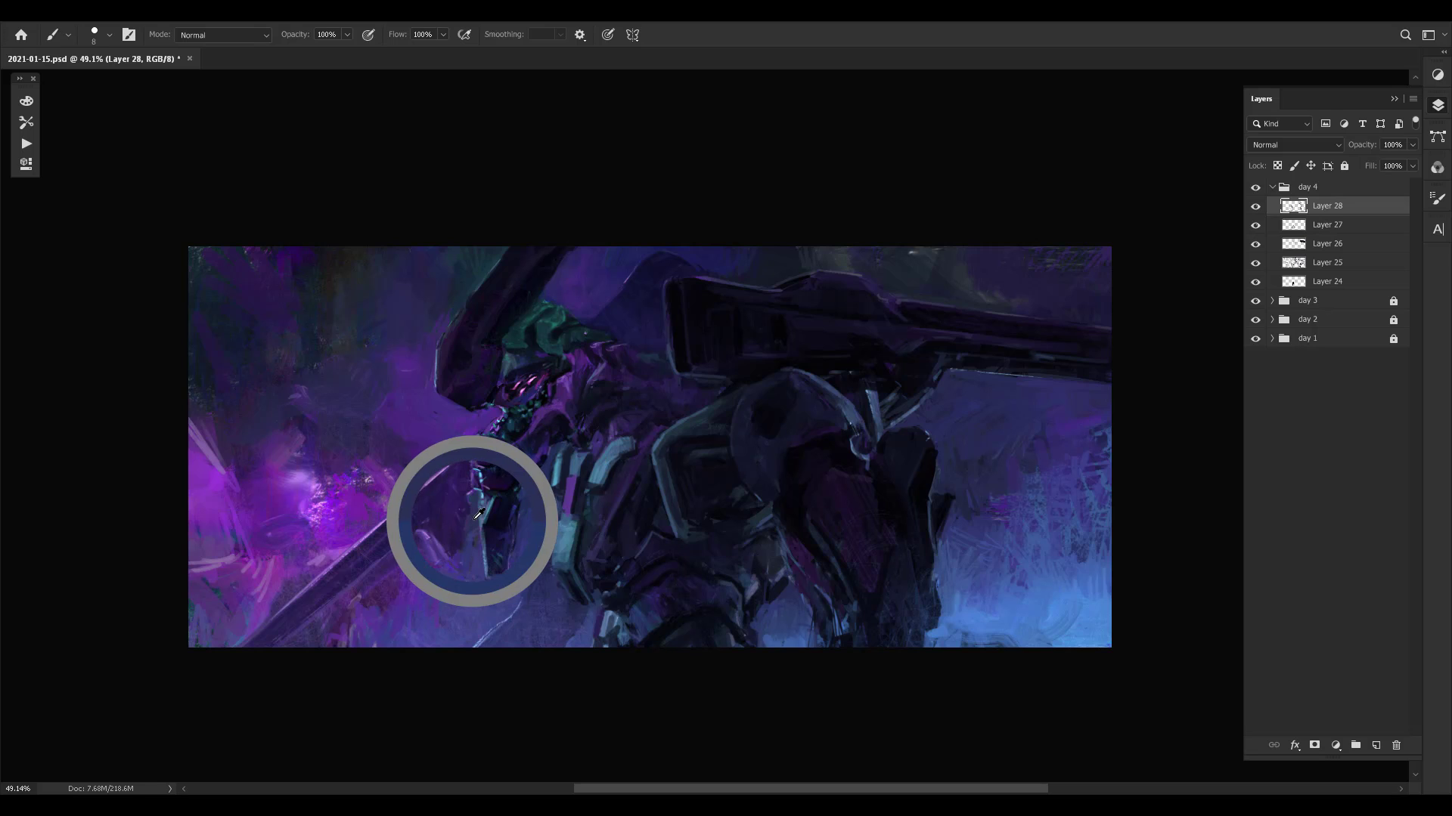
left_click(469, 484, "alt")
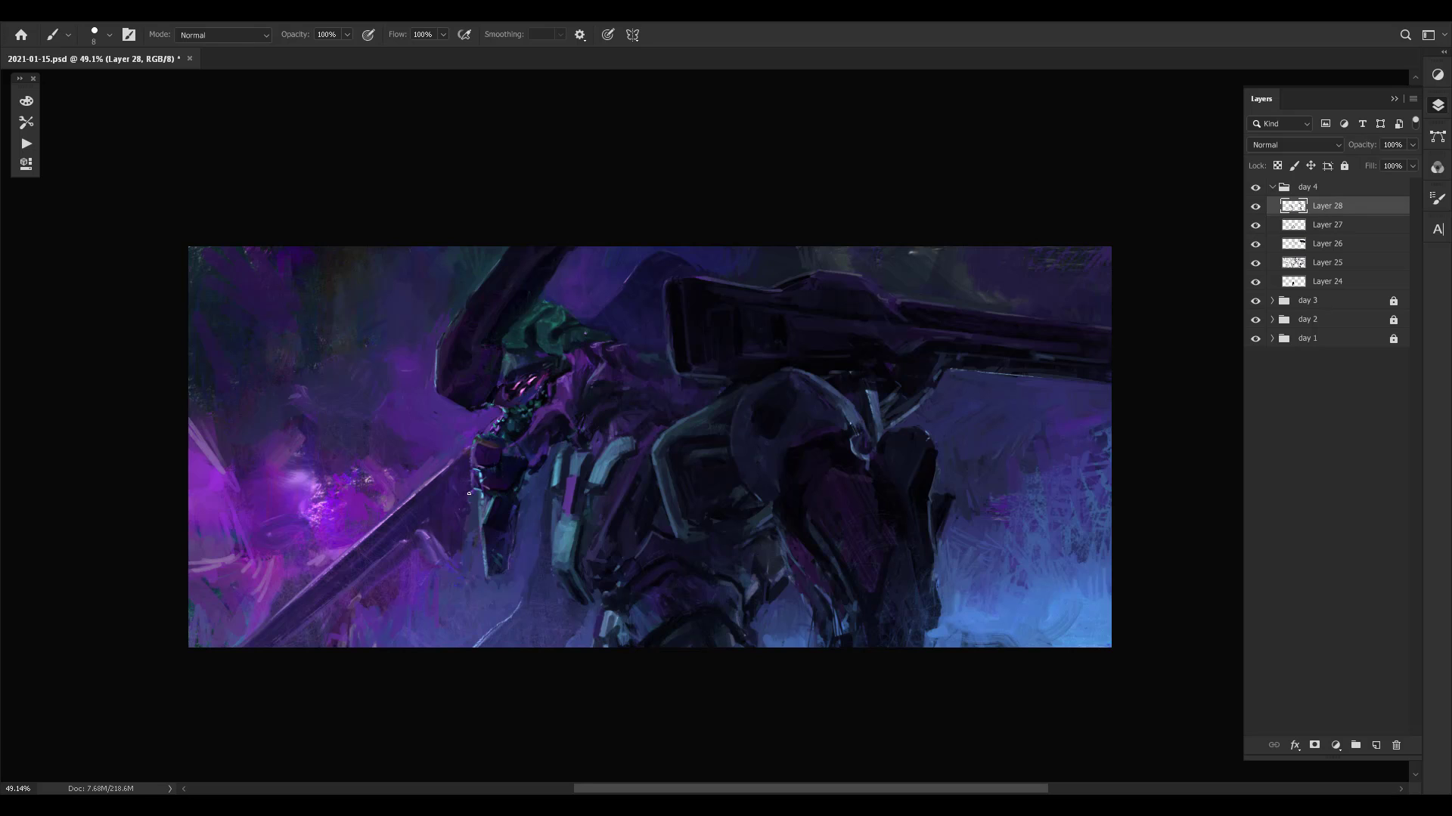
- Paint the dark purple shape under the long blade near the jaw armour, and touch up the background around the blade
left_click(441, 508, "alt")
left_click(449, 562, "alt")
left_click(429, 558, "alt")
left_click(451, 575, "alt")
left_click(416, 555, "alt")
left_click(409, 487, "alt")
left_click(315, 499, "alt")
left_click(333, 543, "alt")
- Blend the purple background between the helmet and the blade's upper edge with sampled colours
left_click(472, 431, "alt")
left_click(454, 451, "alt")
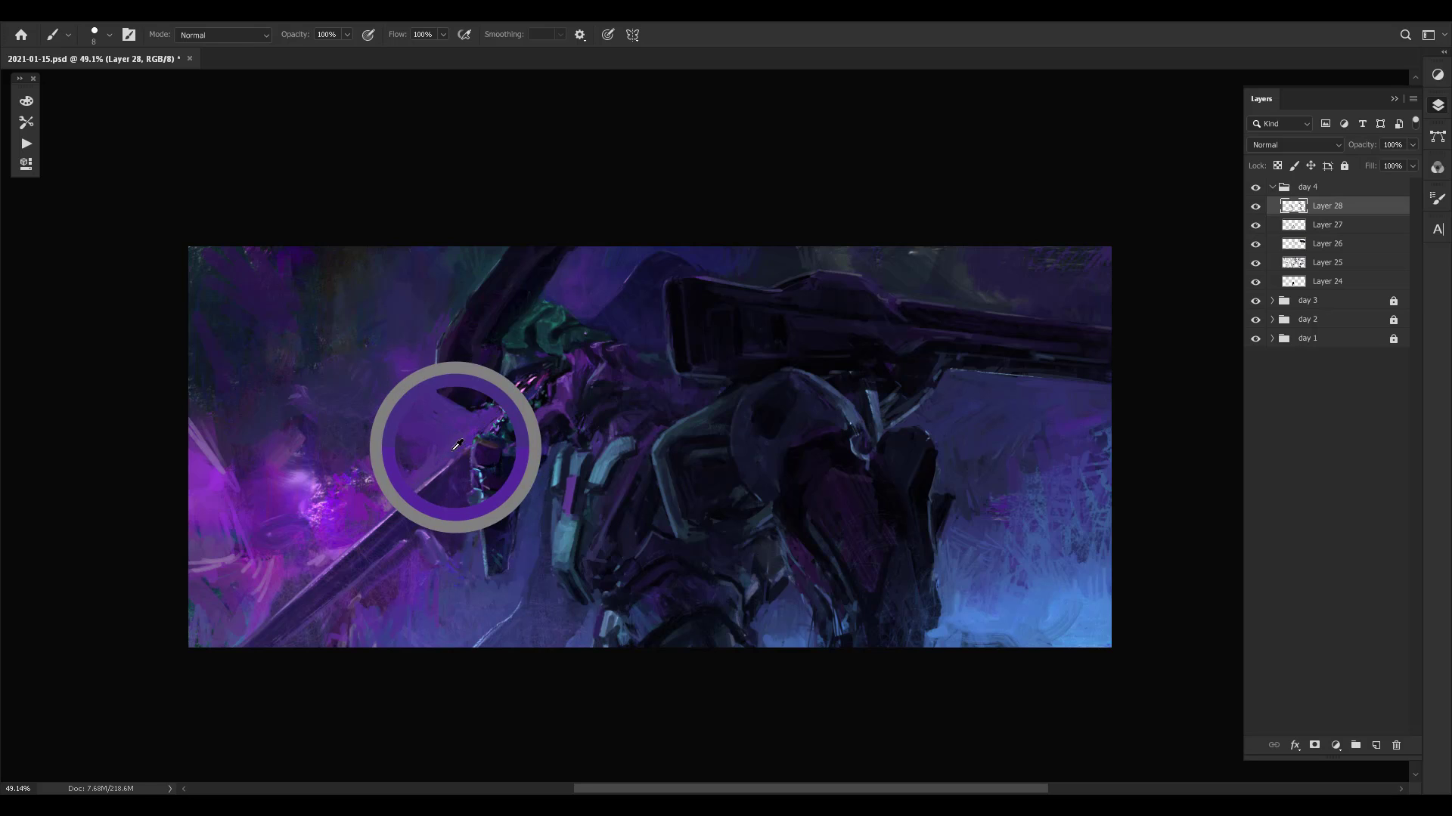
left_click(406, 456, "alt")
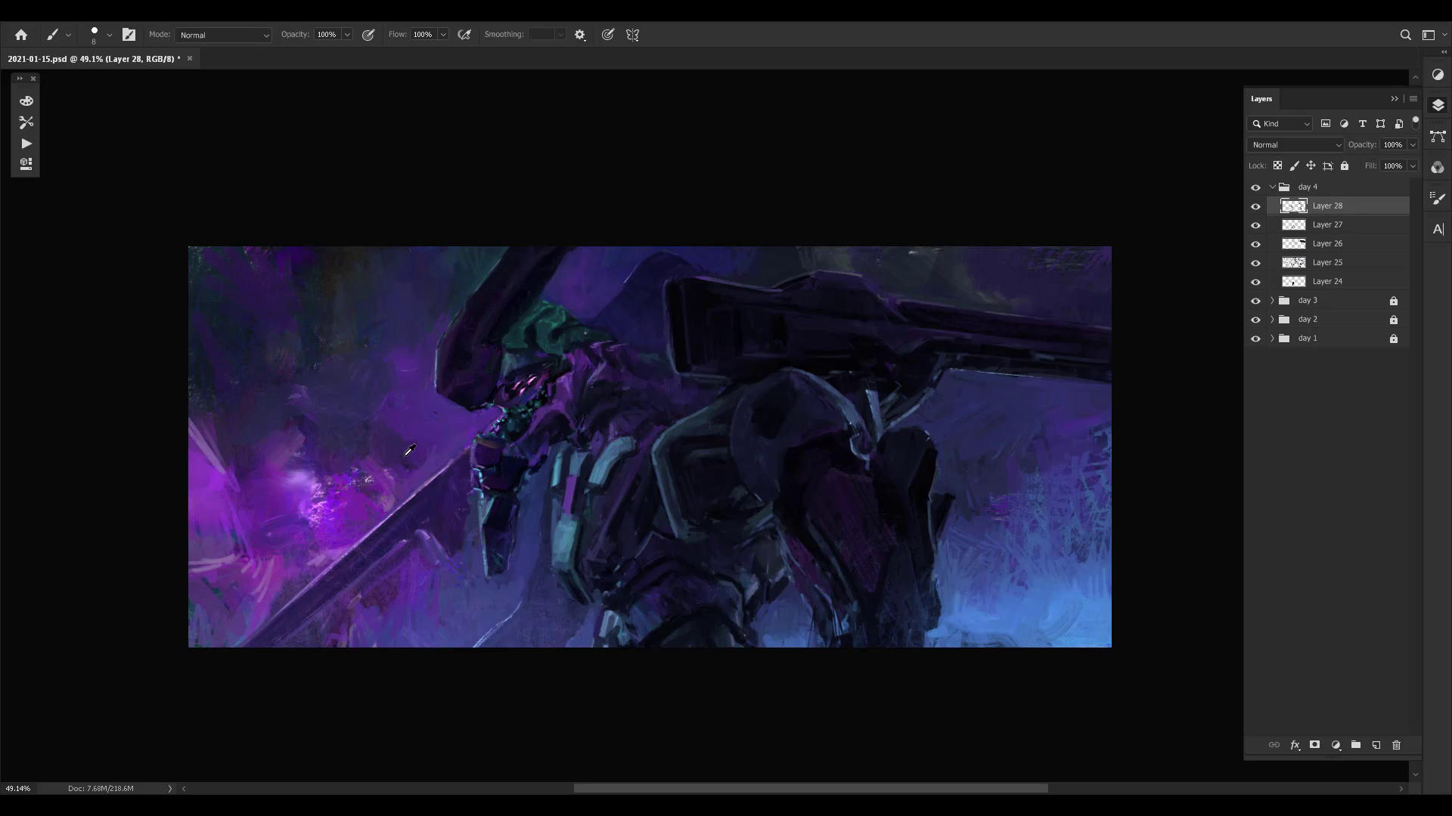
left_click(406, 443, "alt")
left_click(395, 449, "alt")
left_click(406, 449, "alt")
left_click(429, 461, "alt")
left_click(472, 431, "alt")
- Soften the background beneath the blade and in front of the jaw armour with sampled violet and blue strokes
left_click(479, 502, "alt")
left_click(476, 514, "alt")
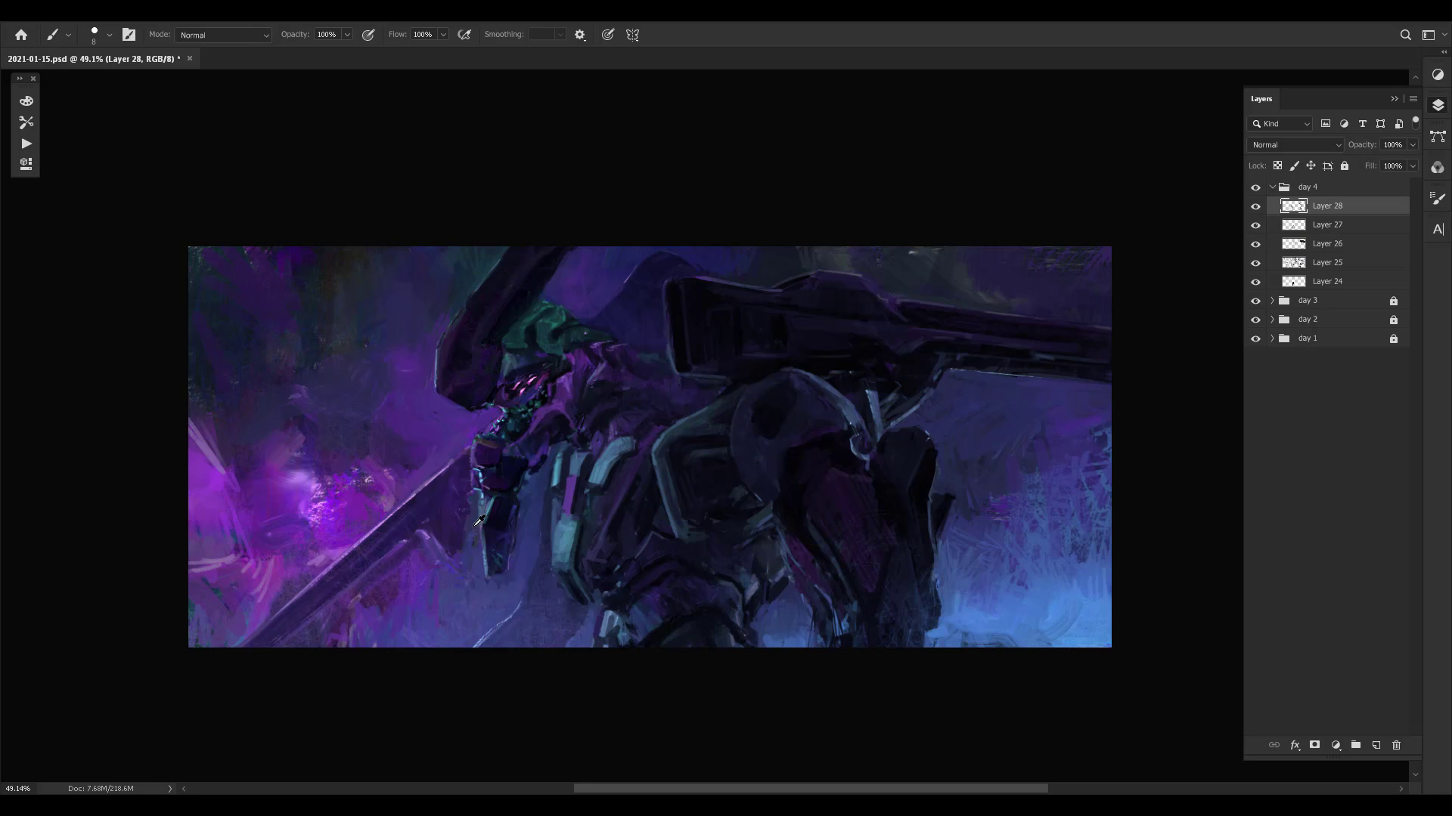
left_click(444, 572, "alt")
left_click(440, 568, "alt")
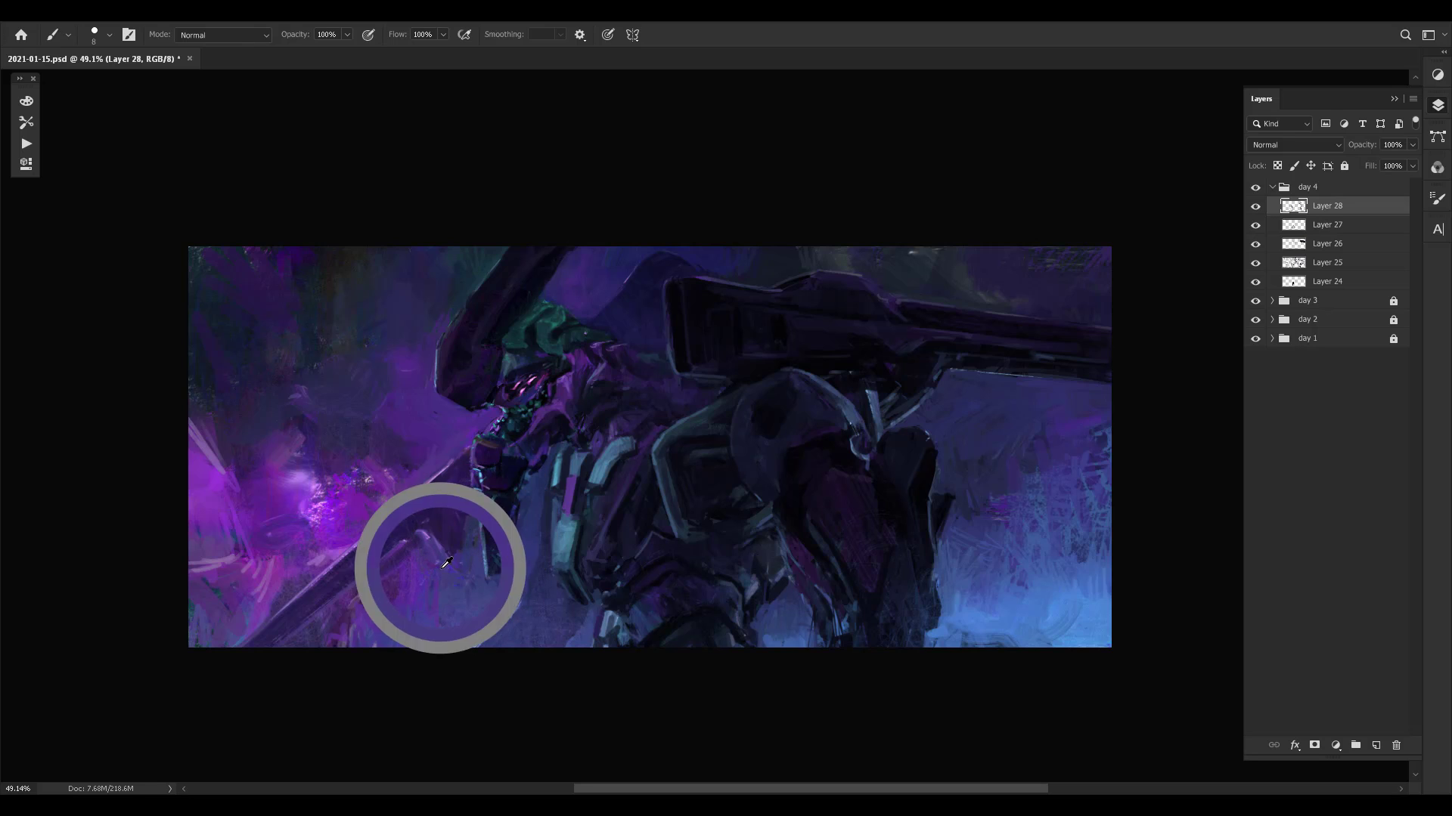
left_click(443, 581, "alt")
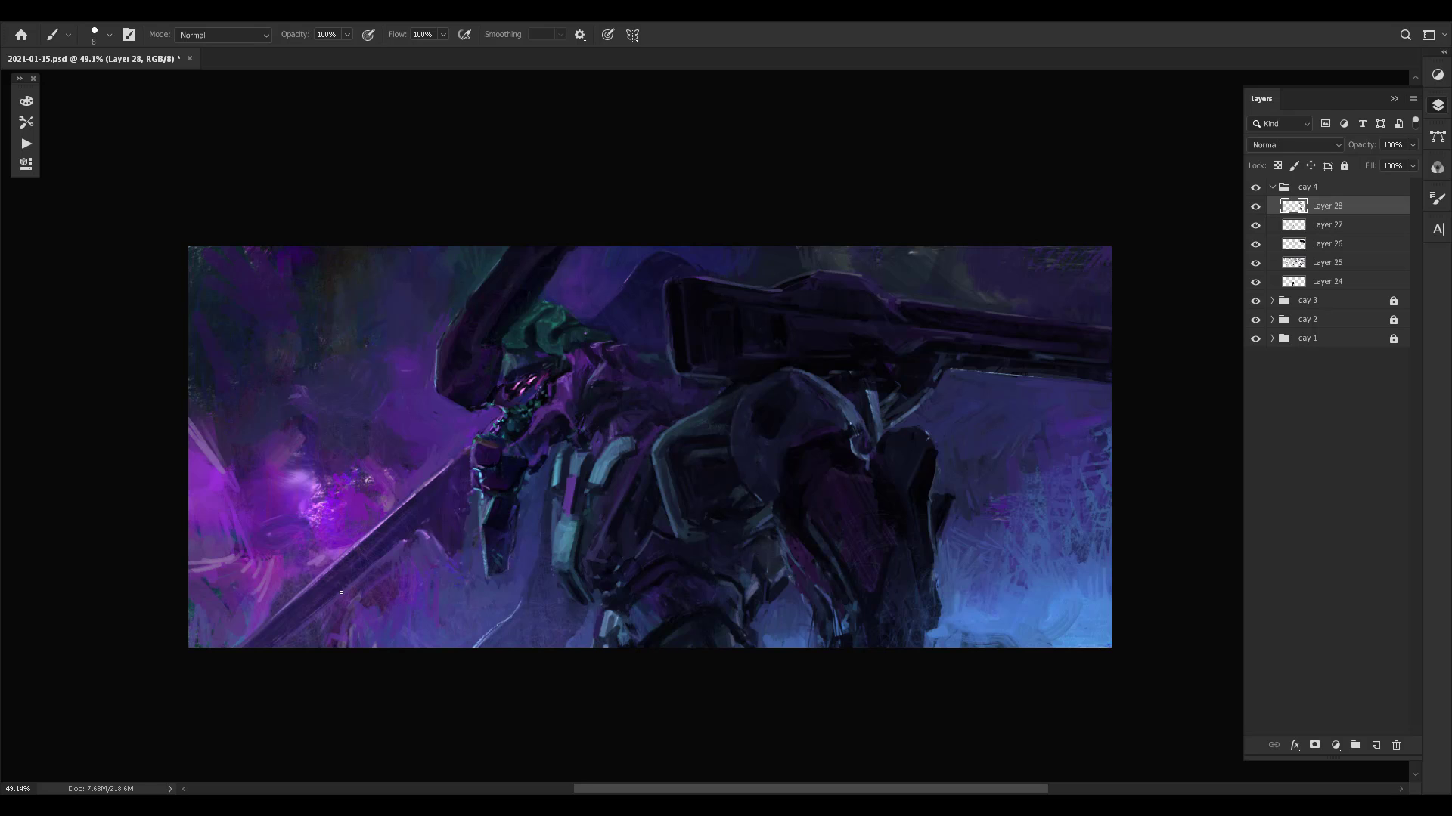
- Mirror the canvas, clean up the blade and the dark shape beneath it, and return to the unmirrored view
key("ctrl+shift+h")
left_click_drag(954, 449, 863, 431)
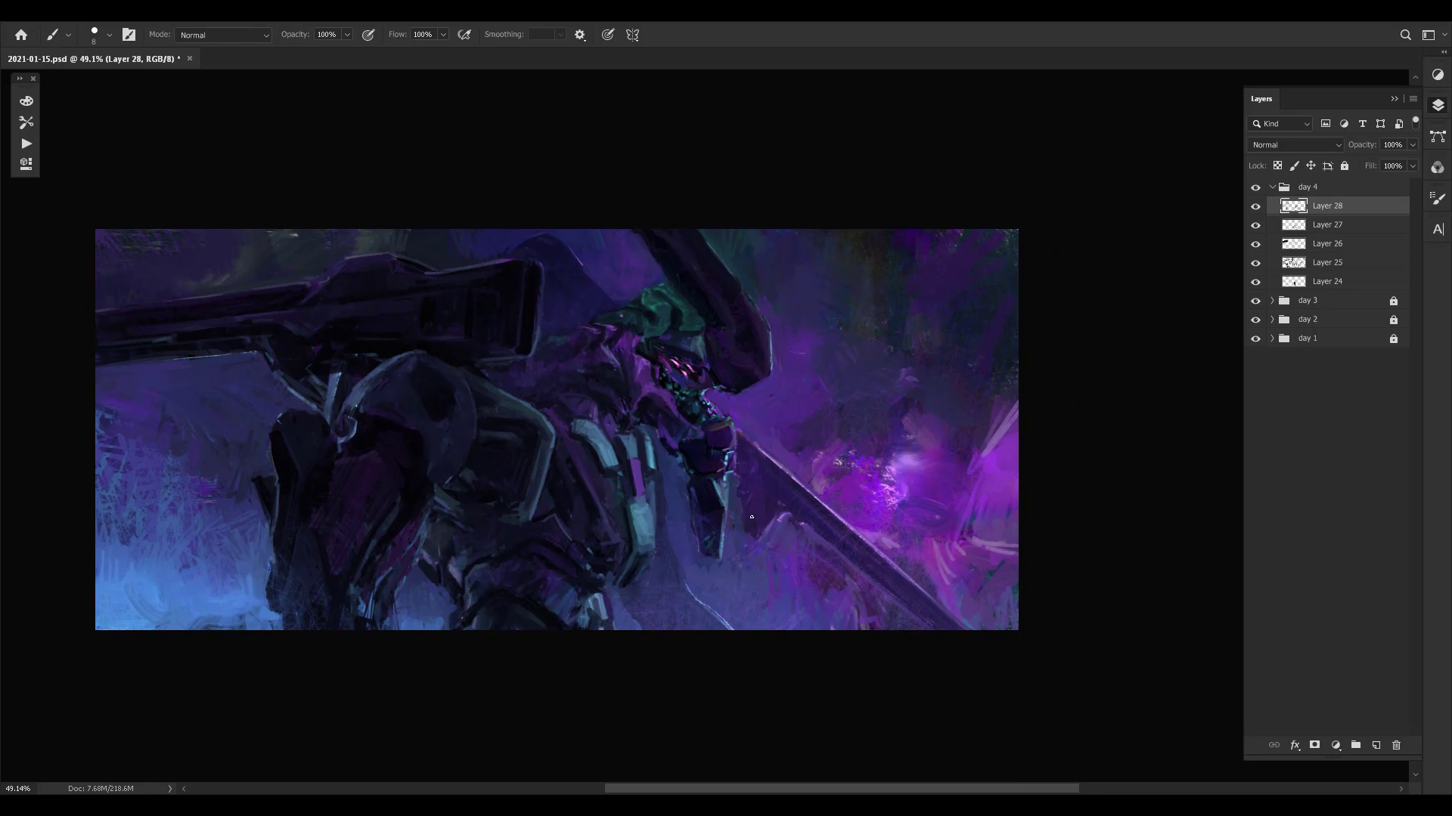
left_click(752, 543)
left_click(775, 533)
left_click(784, 522, "alt")
left_click(796, 483)
left_click_drag(883, 588, 679, 598)
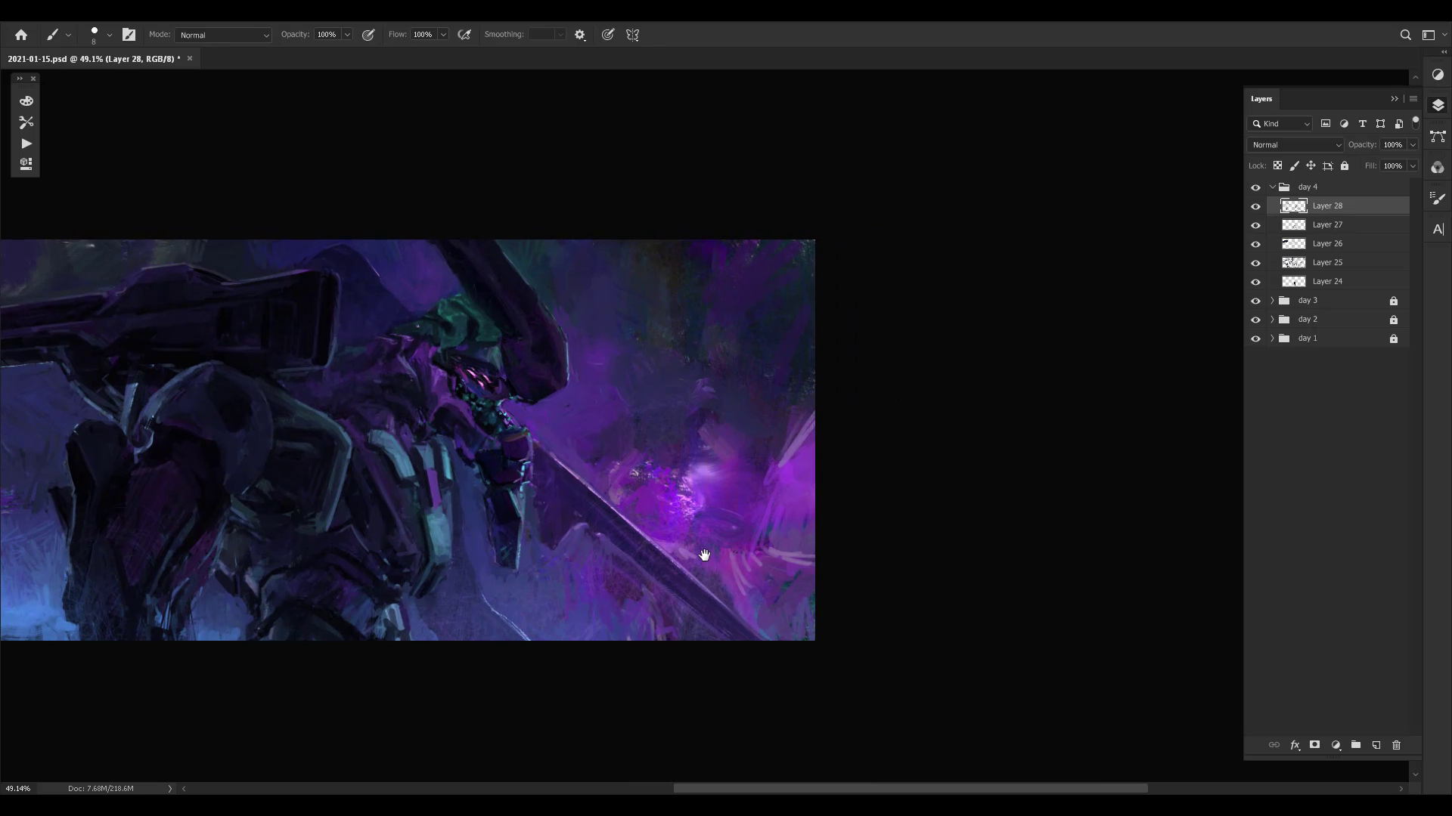
left_click(602, 493, "alt")
left_click(621, 517, "alt")
key("ctrl+shift+h")
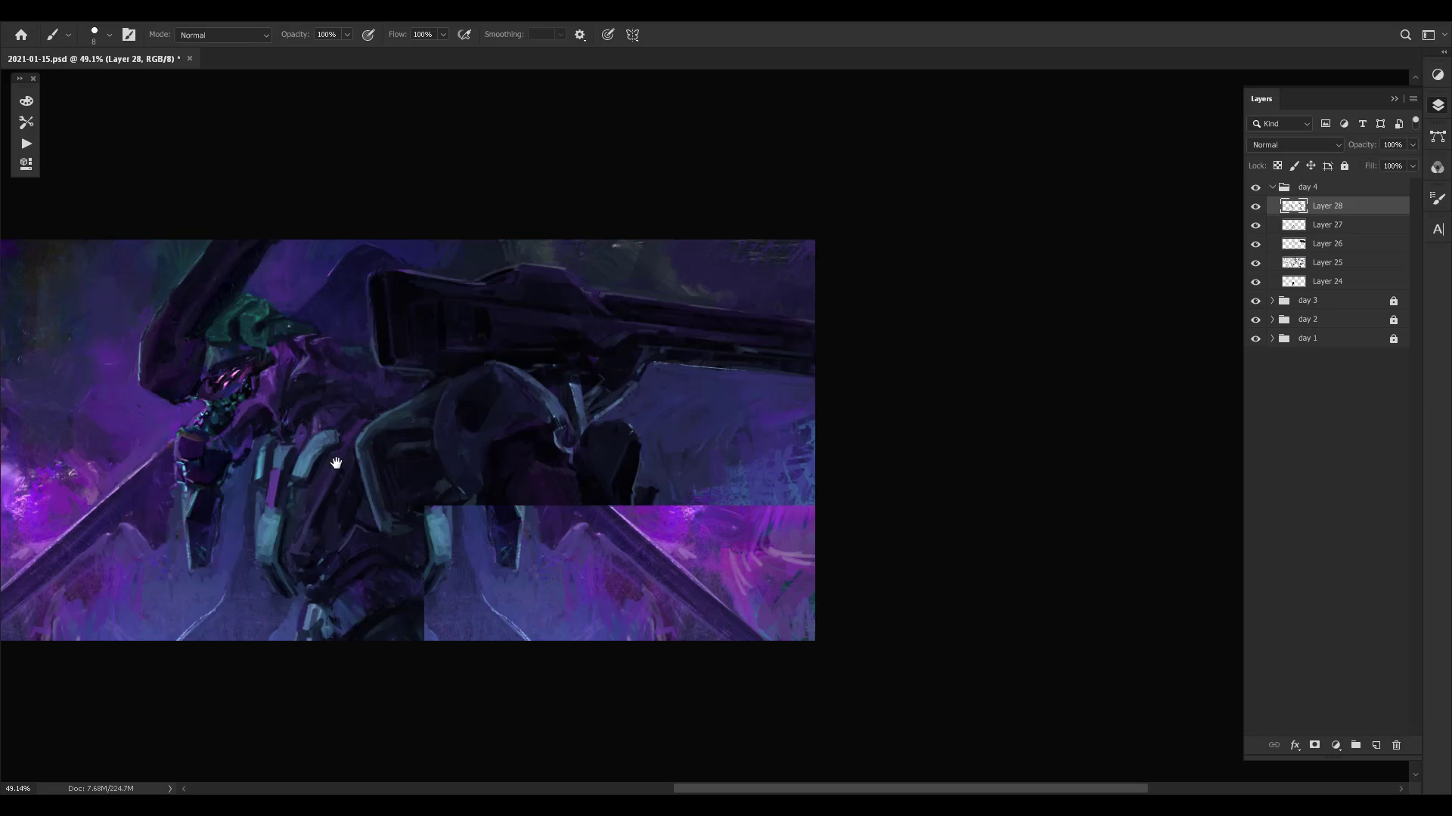
left_click_drag(334, 464, 742, 409)
- Enlarge the brush slightly and sharpen the lower stretch of the blade down to the canvas edge with sampled colours
left_click(504, 443, "alt")
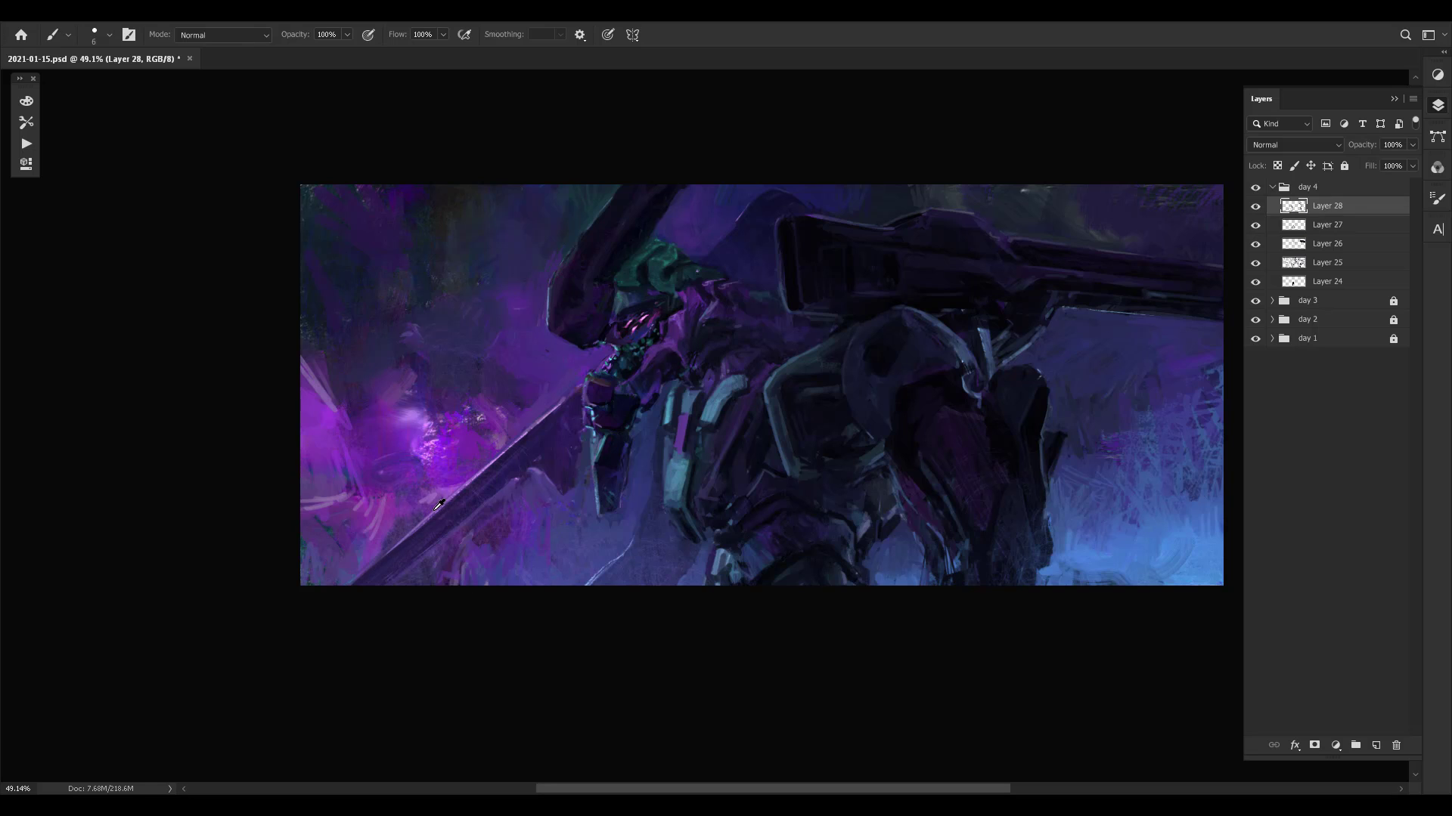
left_click(434, 511, "alt")
key("]")
left_click(436, 512, "alt")
left_click(398, 557, "alt")
mouse_move(342, 592)
left_mouse_down()
mouse_move(403, 532)
mouse_move(326, 595)
left_mouse_up()
left_click(395, 561, "alt")
left_click_drag(401, 549, 320, 606)
left_click(514, 476, "alt")
- Refine the middle of the blade and the dark shape joining it to the jaw armour
key("ctrl+space")
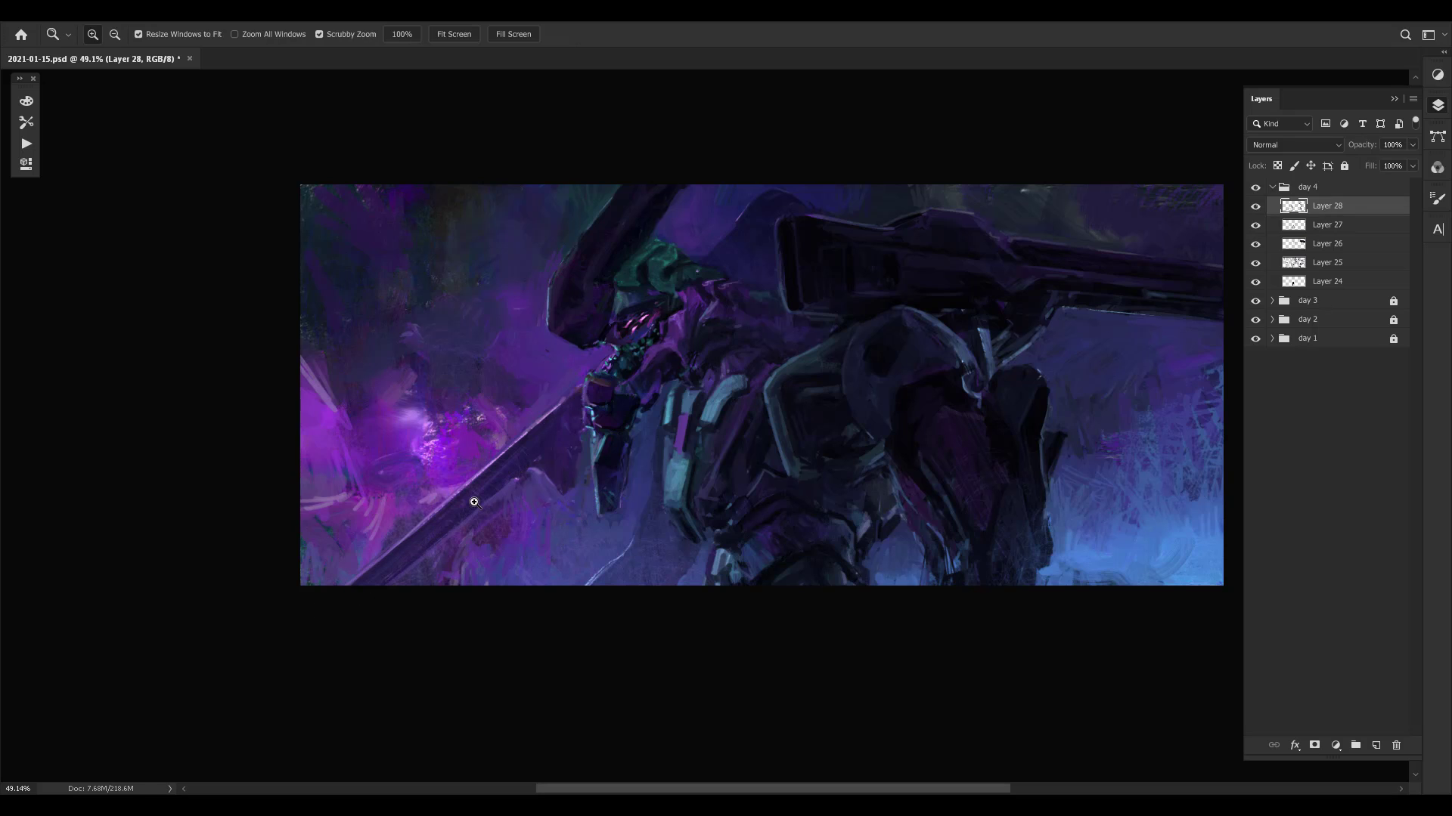
left_click(495, 481, "alt")
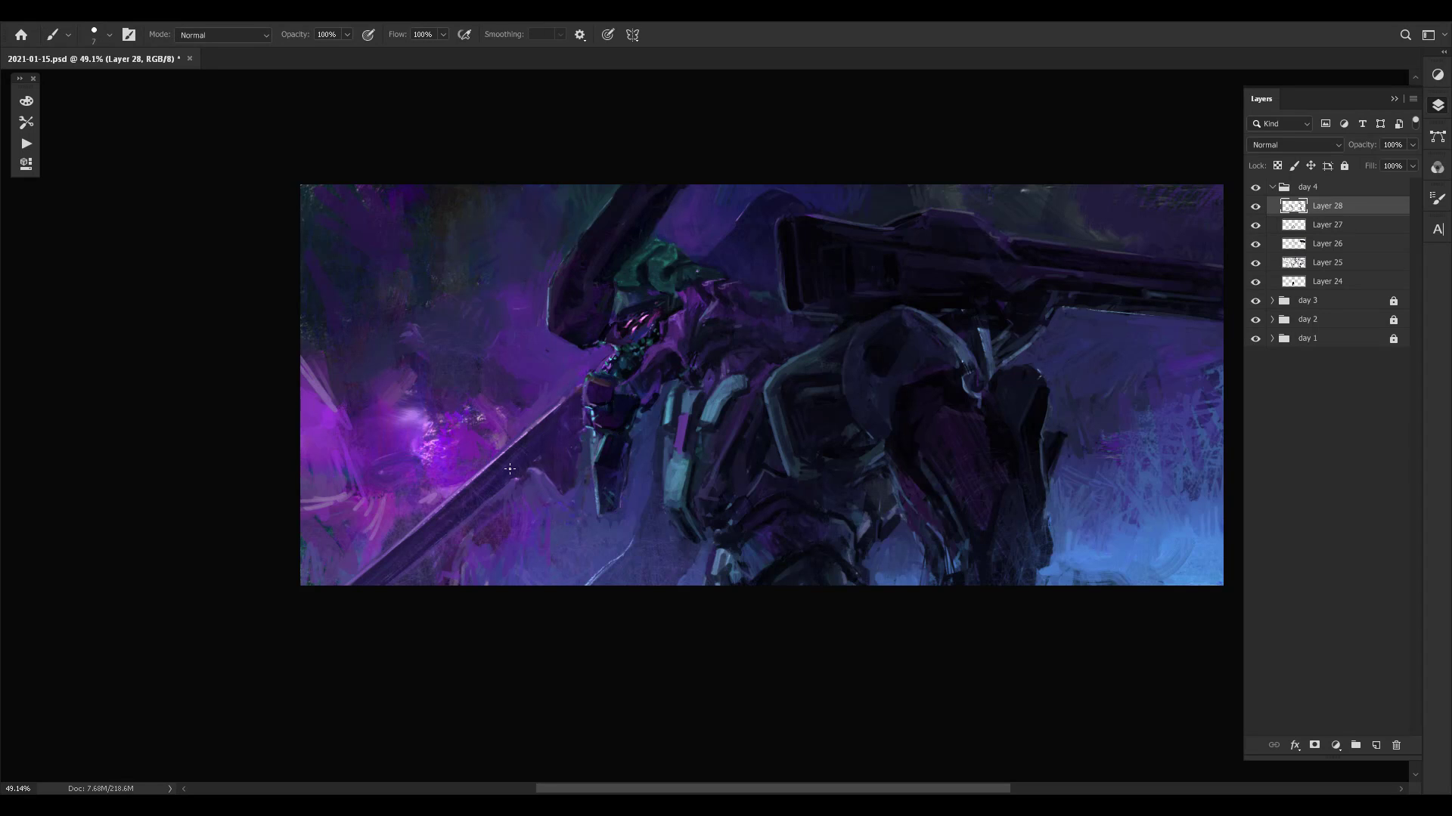
left_click(459, 500, "alt")
left_click(552, 424, "alt")
left_click(533, 475, "alt")
left_click(514, 478, "alt")
left_click(587, 457, "alt")
left_click(588, 447, "alt")
left_click(567, 377, "alt")
left_click(586, 445, "alt")
- Adjust the brush size and build up the blade's dark upper section with short sampled strokes
left_click(536, 441, "alt")
key("bracketright")
key("bracketright")
key("bracketleft")
left_click(545, 437, "alt")
left_click(545, 426, "alt")
left_click(557, 425, "alt")
left_click(545, 440, "alt")
left_click(545, 440, "alt")
left_click(543, 433, "alt")
left_click(541, 430, "alt")
left_click(514, 446, "alt")
left_click(395, 561, "alt")
- Touch up the blade's upper edge from its lower stretch to where it meets the jaw armour
left_click_drag(687, 361, 658, 370)
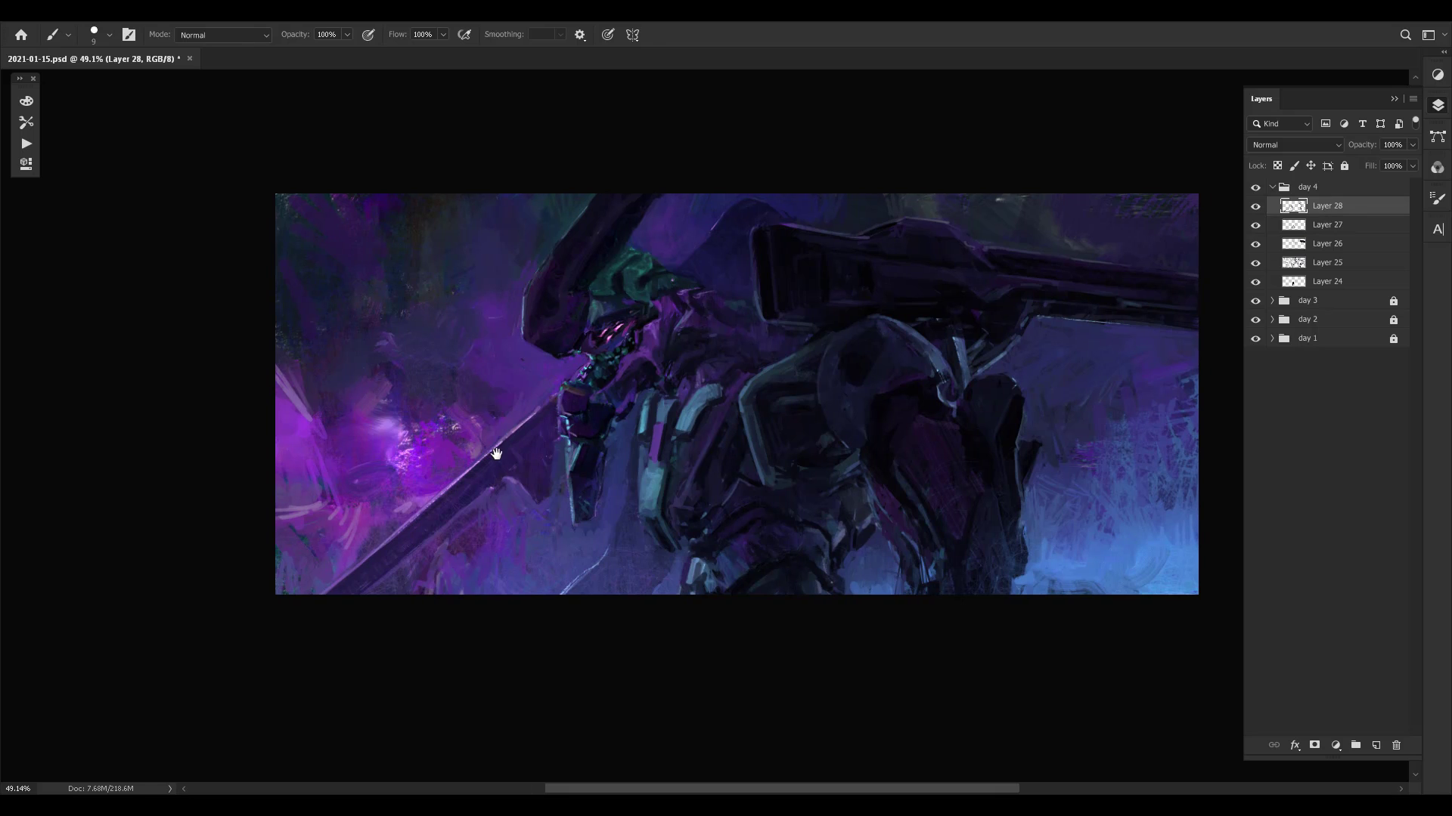
left_click(421, 502, "alt")
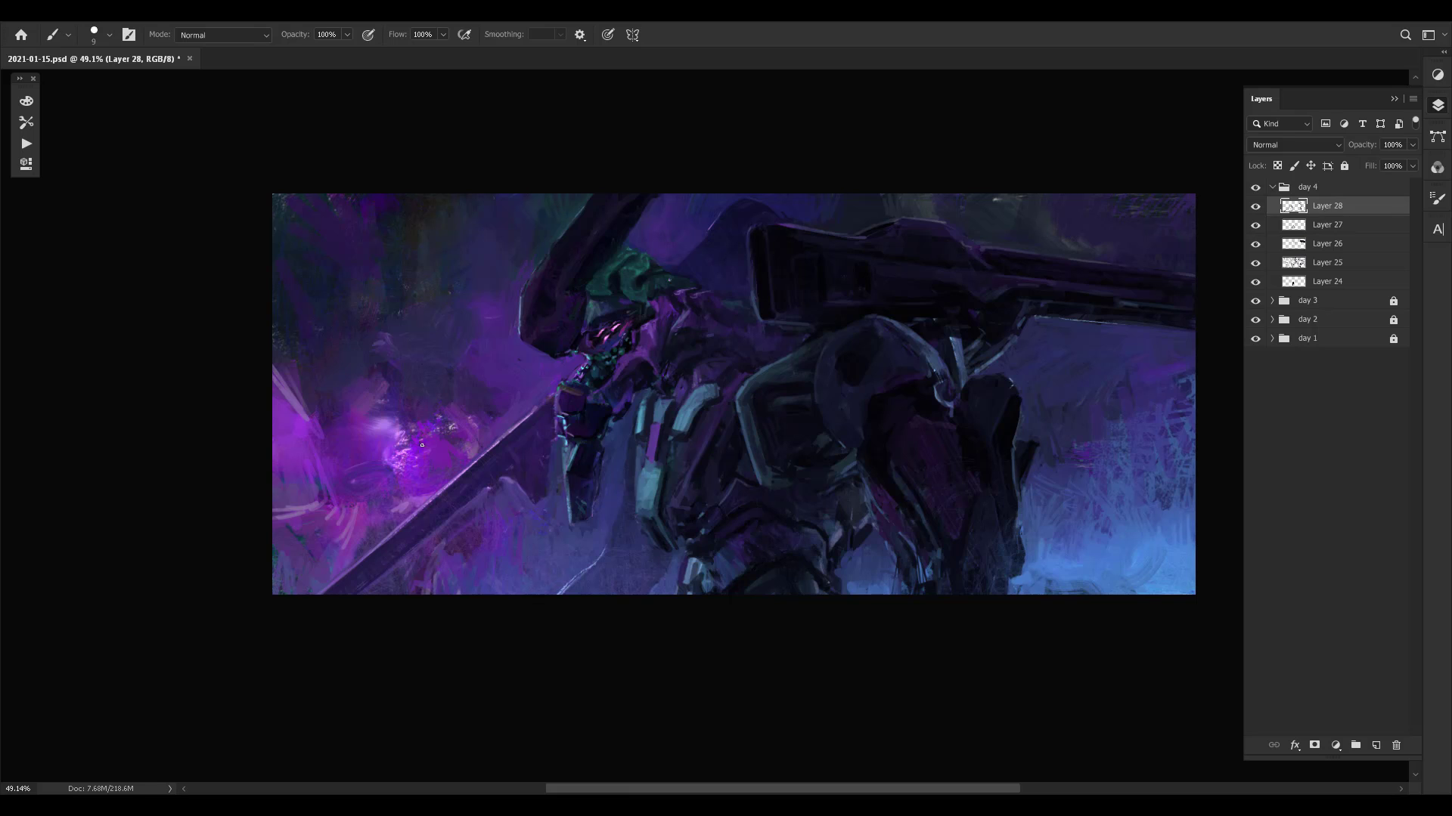
left_click_drag(397, 545, 365, 567)
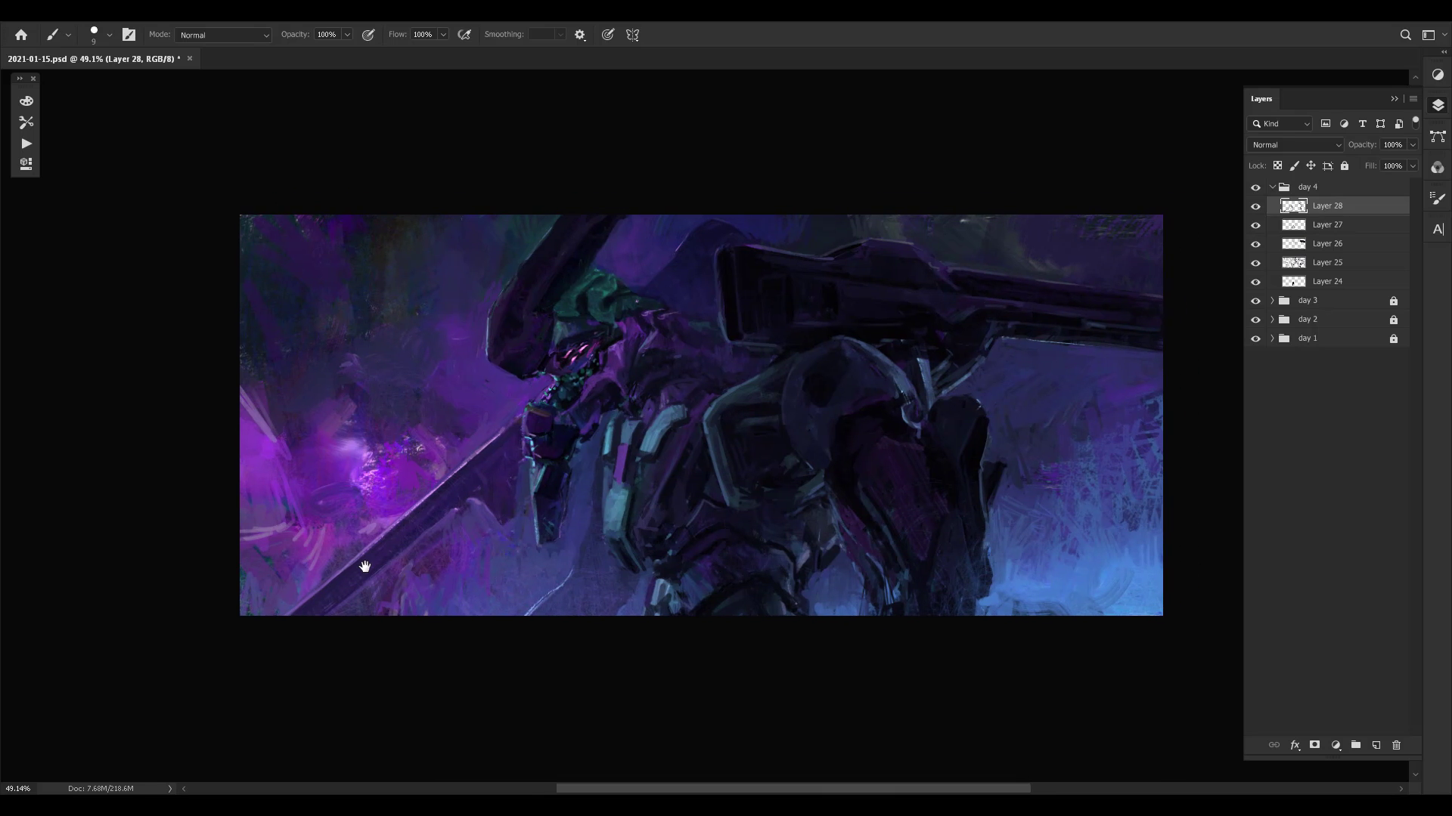
left_click(501, 429, "alt")
- Mirror the canvas and touch up the dark shape between the blade and the jaw armour
key("ctrl+shift+h")
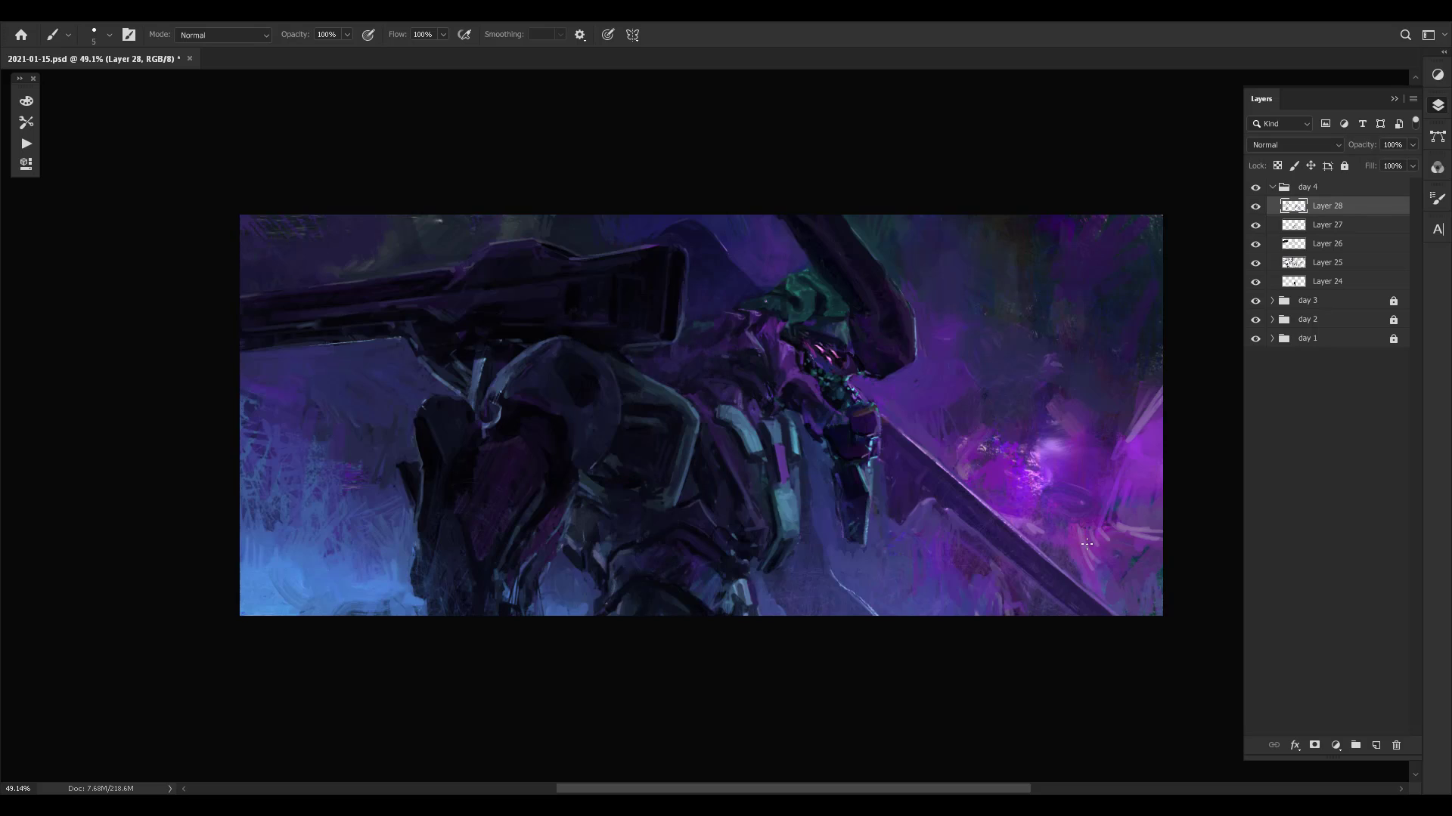
left_click_drag(1013, 466, 865, 489)
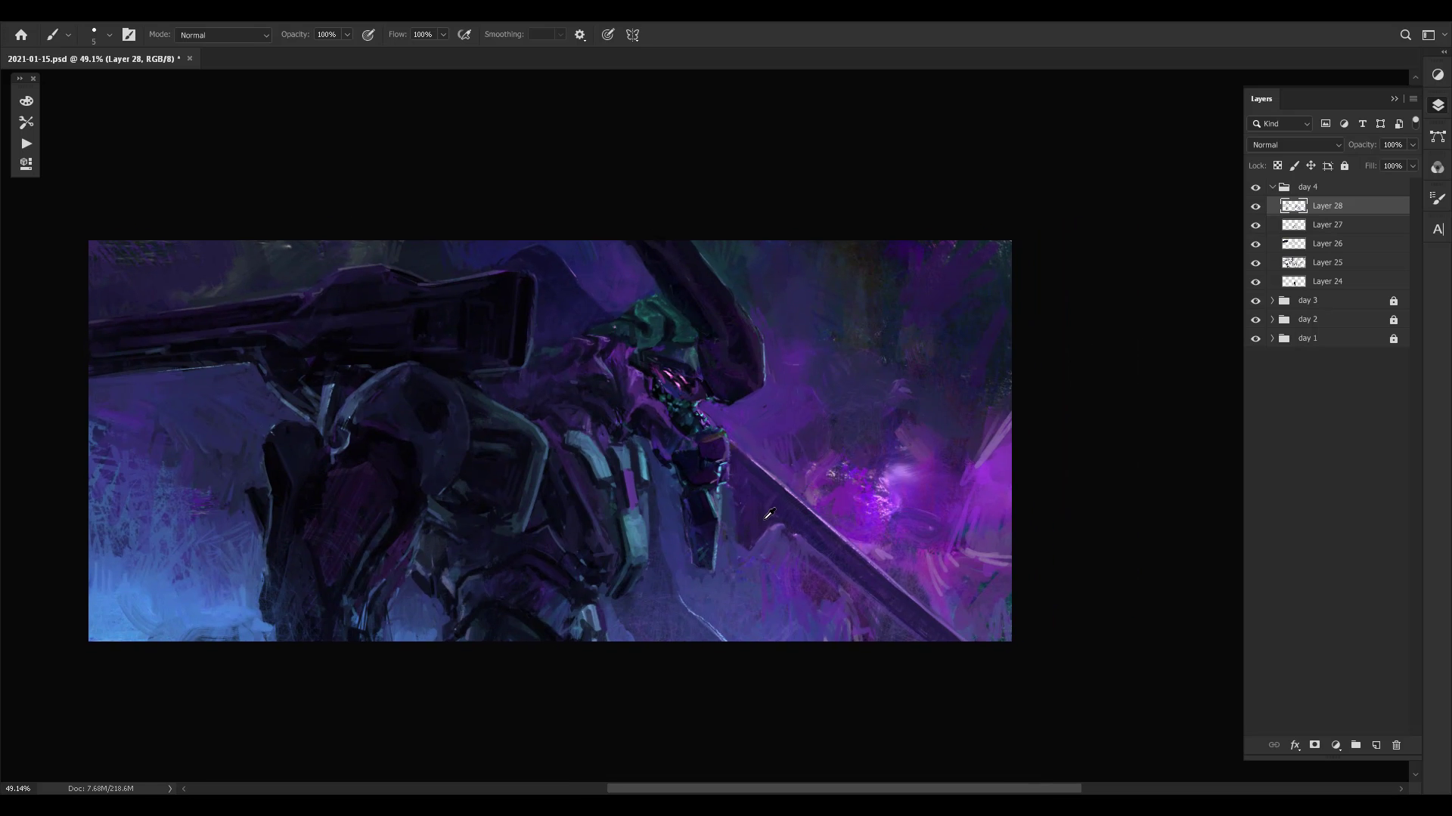
left_click(764, 543, "alt")
left_click_drag(753, 507, 751, 500)
left_click_drag(851, 529, 900, 521)
left_click(913, 473, "alt")
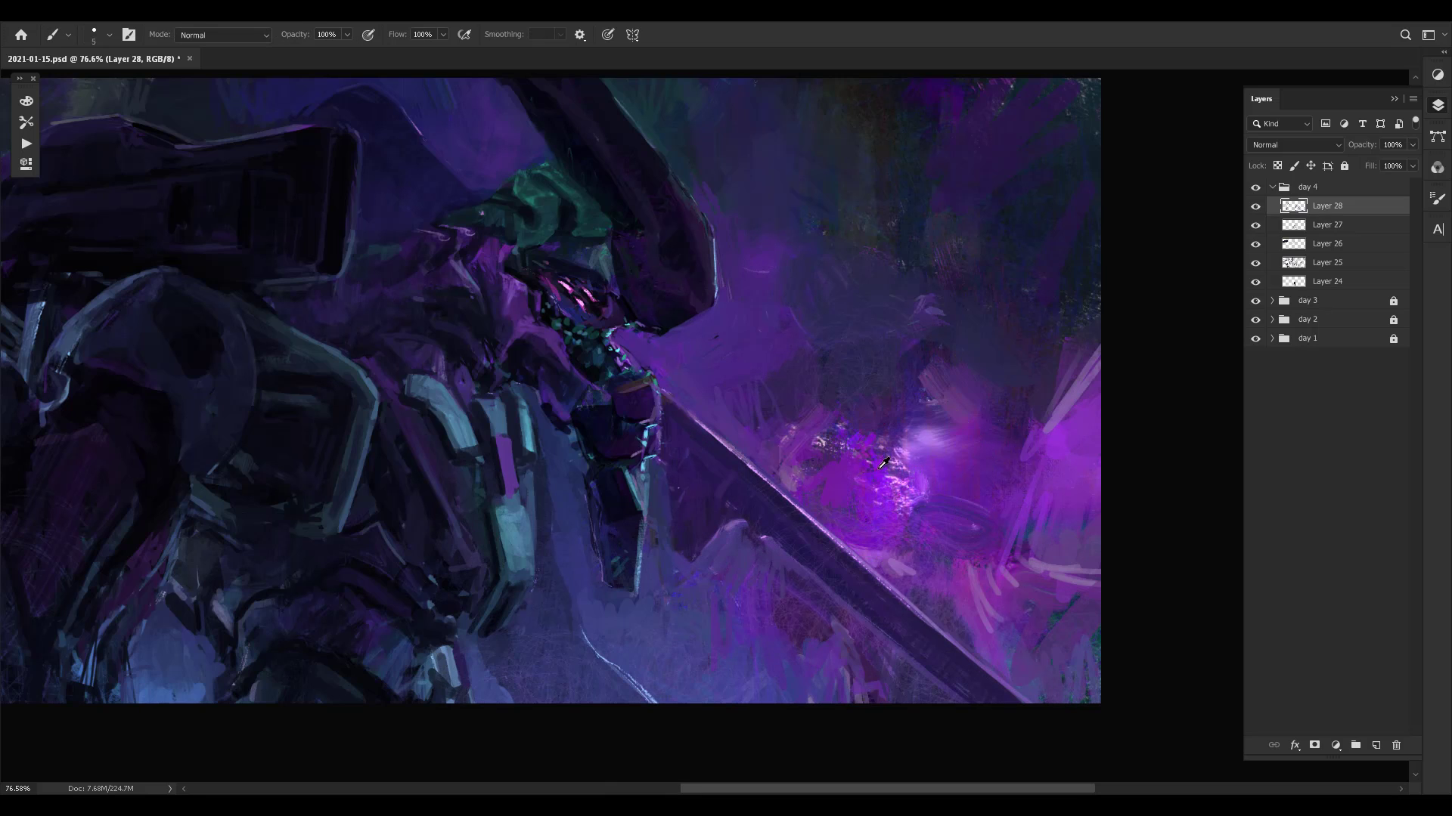
- Try long strokes around the jaw armour and below the blade using a colour sampled from the magenta glow
left_click(883, 463, "alt")
left_click_drag(650, 640, 655, 470)
left_click_drag(691, 490, 683, 662)
key("ctrl+z")
key("ctrl+z")
mouse_move(675, 546)
left_mouse_down()
mouse_move(650, 478)
mouse_move(632, 610)
left_mouse_up()
key("ctrl+z")
key("ctrl+z")
- Check the whole composition at a reduced zoom and compare its mirrored and unmirrored views
key("ctrl+space")
left_click_drag(821, 456, 707, 465)
mouse_move(895, 472)
left_mouse_down()
mouse_move(833, 486)
mouse_move(911, 446)
left_mouse_up()
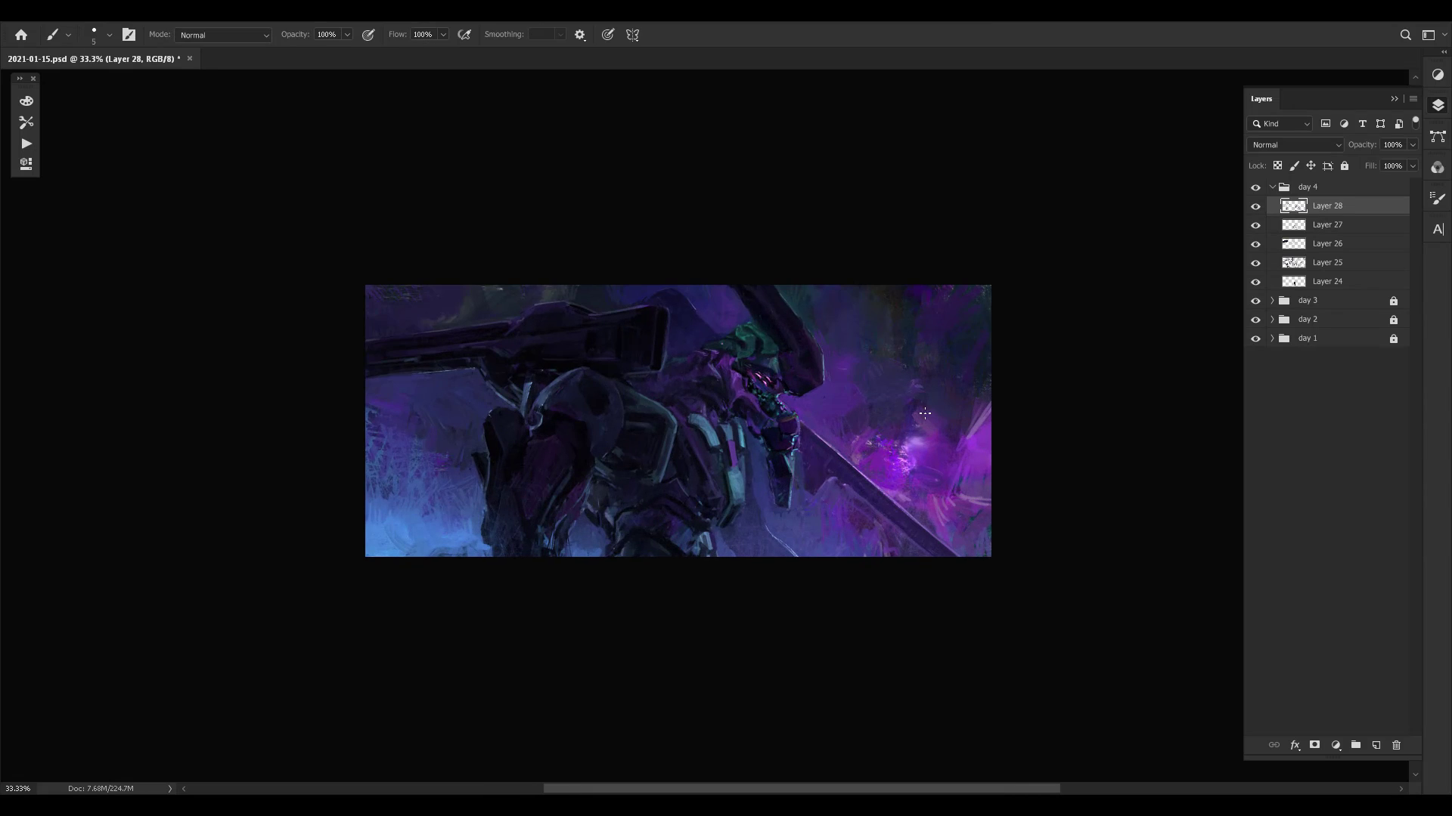
key("ctrl+shift+h")
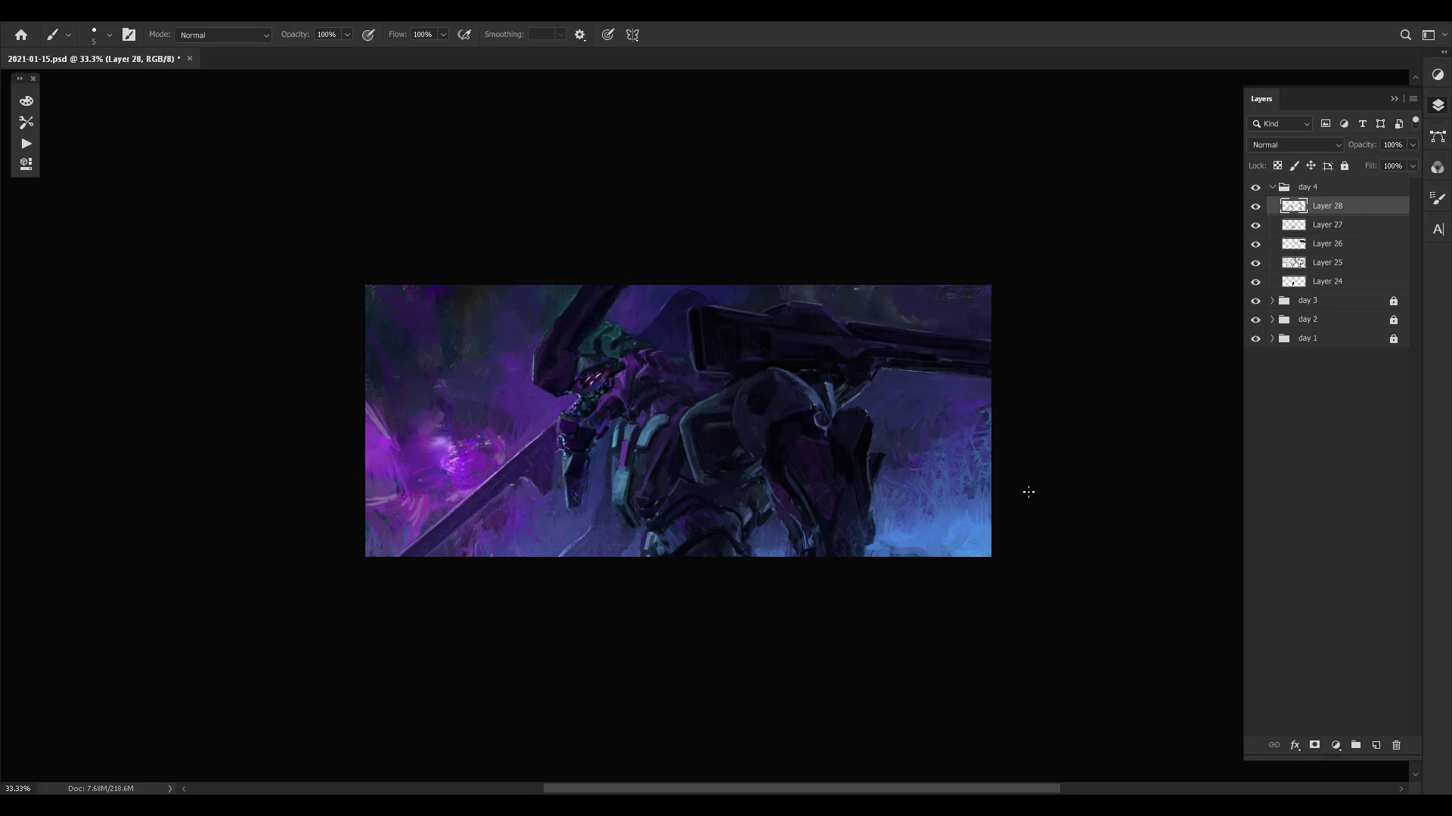
key("ctrl+space")
left_click_drag(605, 444, 633, 441)
left_click_drag(539, 482, 561, 480)
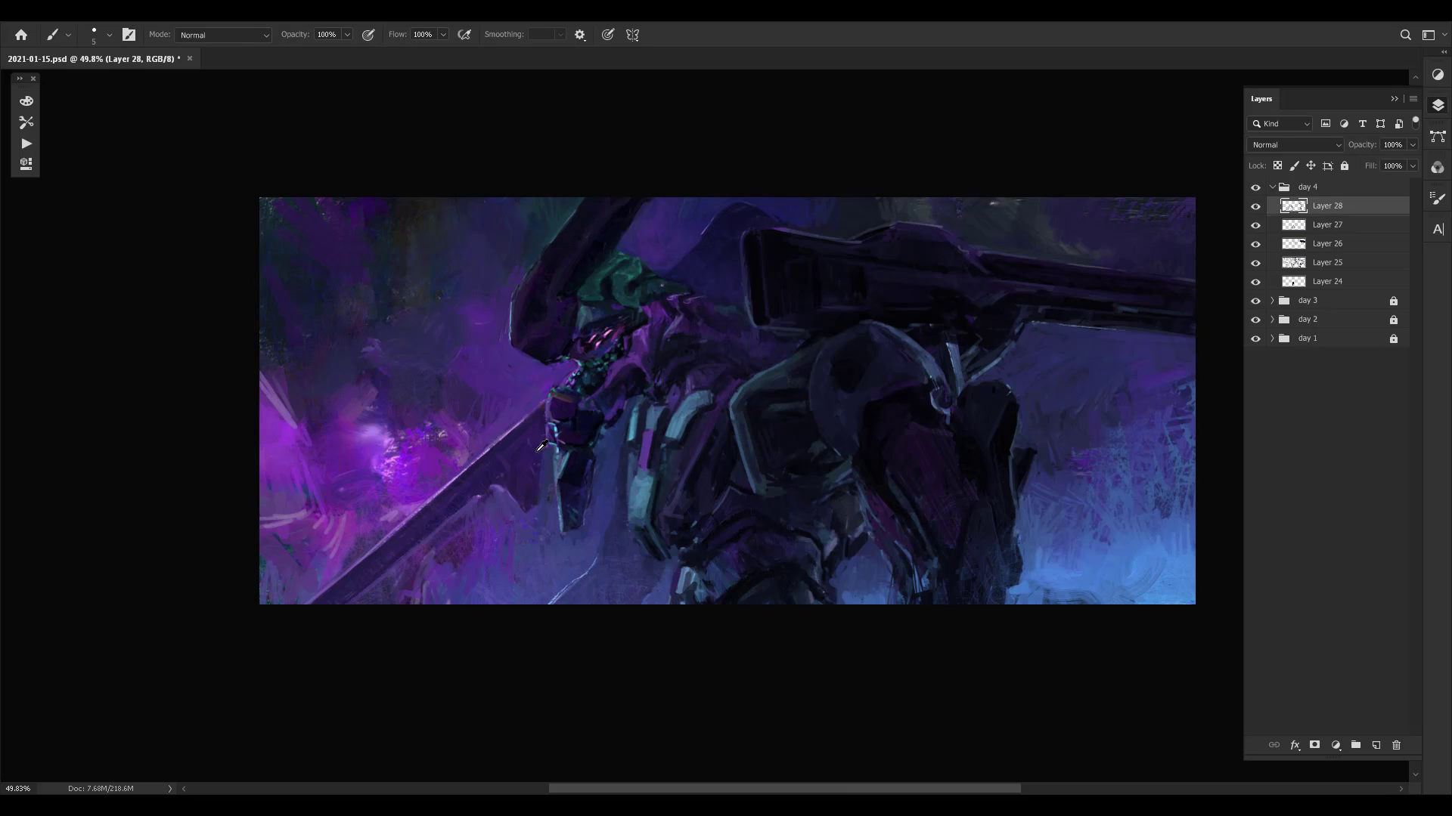
key("bracketright")
key("ctrl+shift+h")
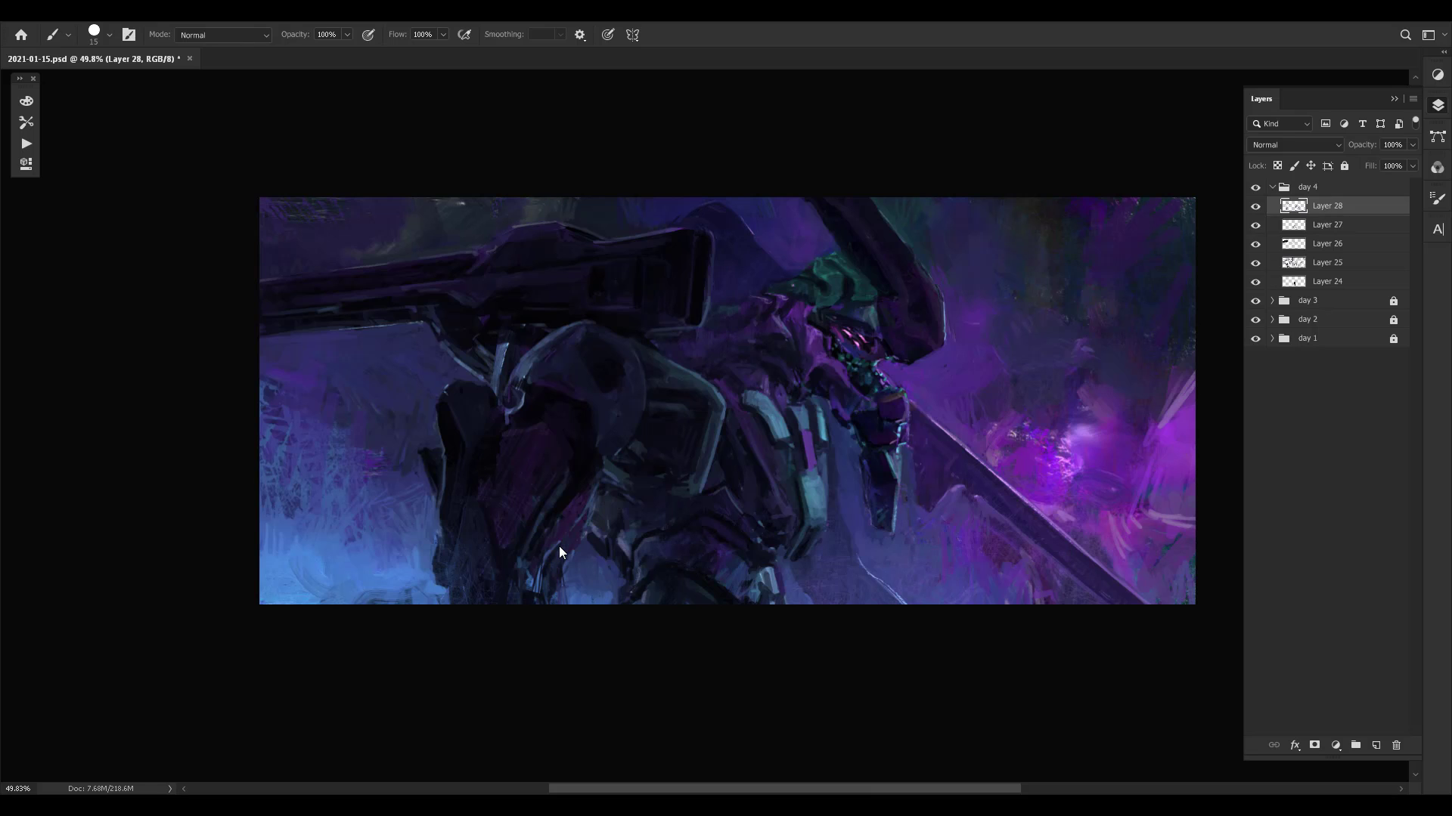
key("ctrl+shift+h")
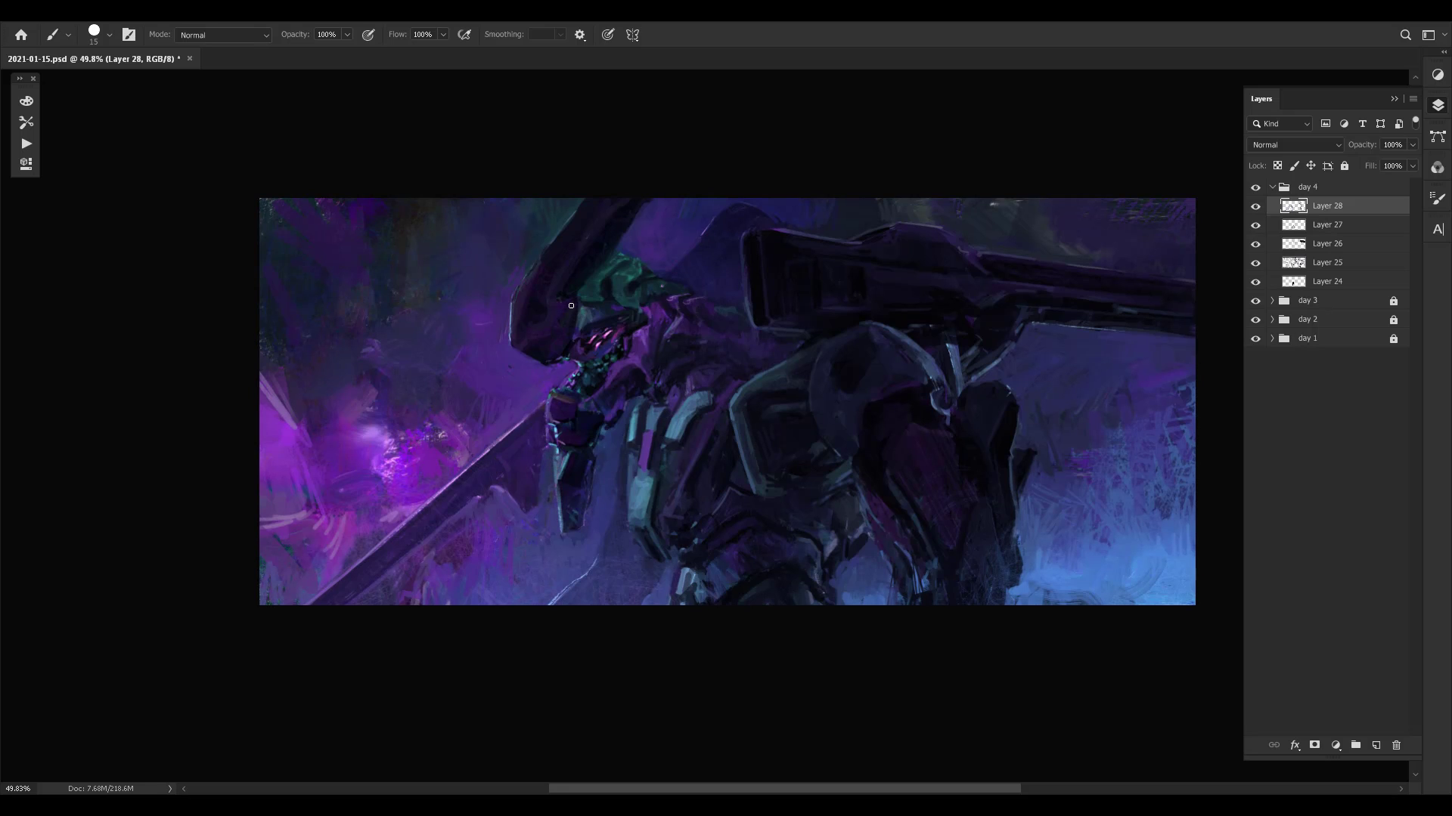
- Touch up the dark purple shape under the blade, then use a larger brush on the blue shape behind the cannon
left_click(516, 454, "alt")
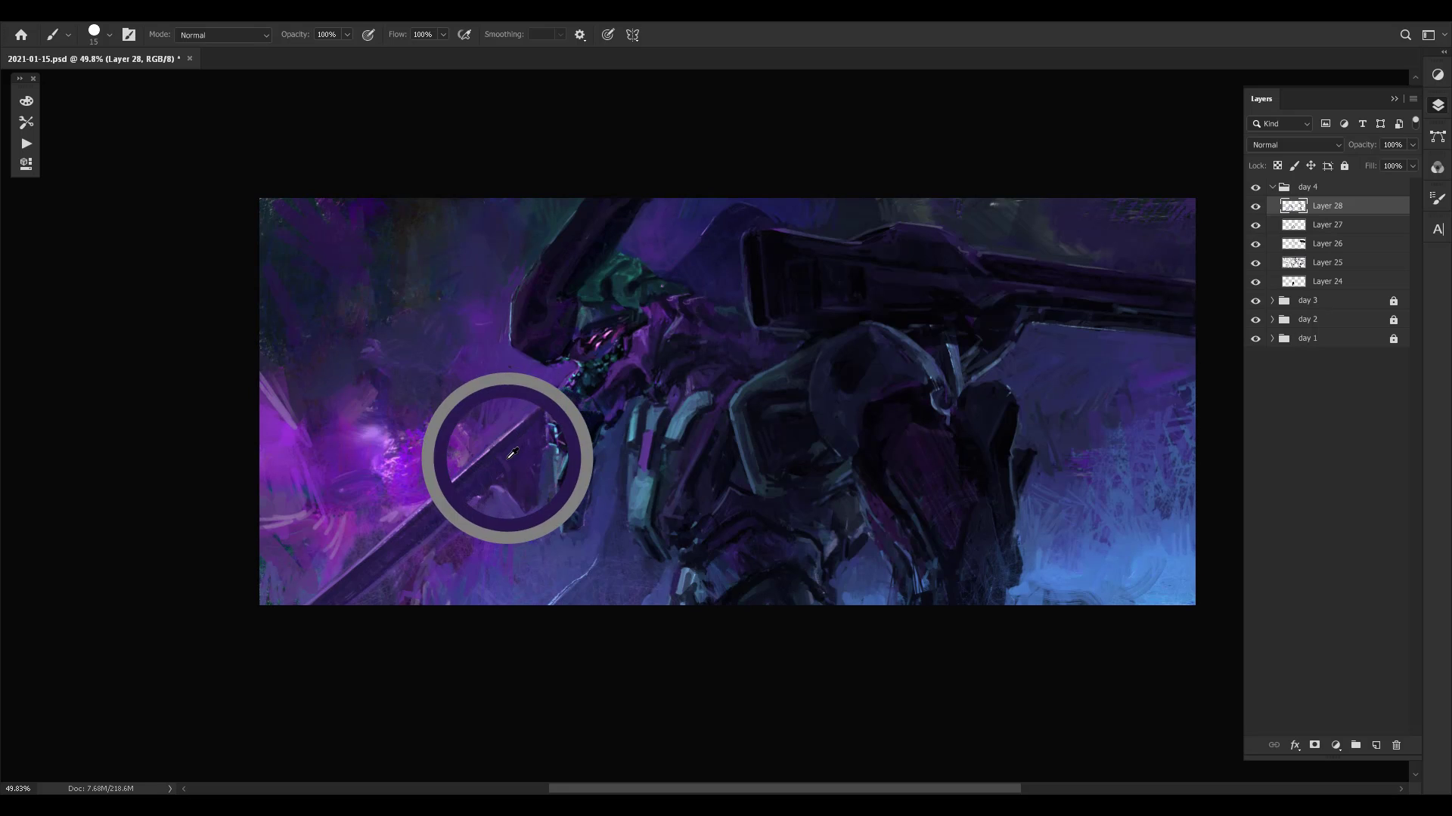
left_click(525, 504, "alt")
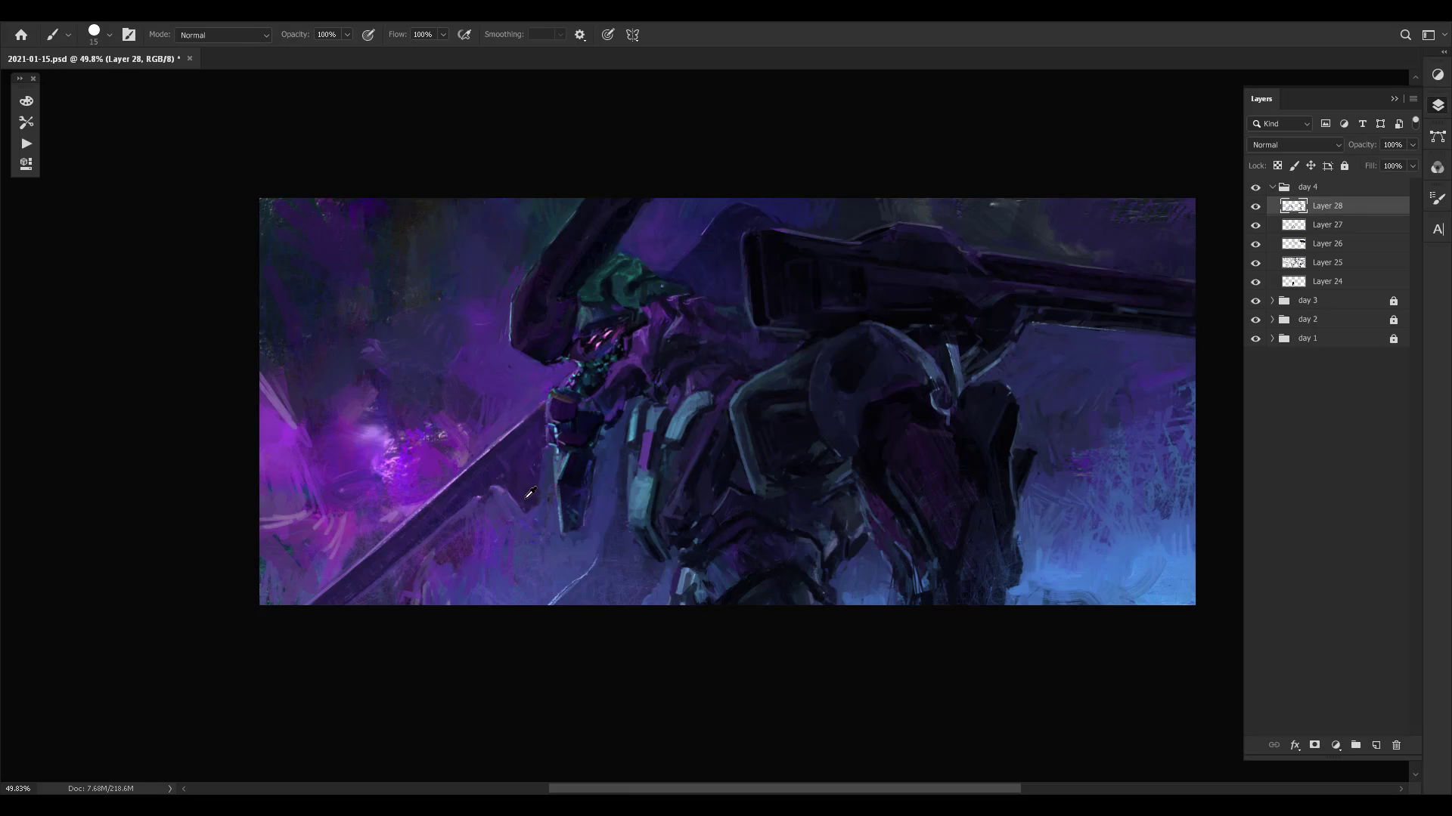
key("bracketright")
key("bracketright")
key("bracketright")
left_click(690, 246, "alt")
- Reduce the brush and refine the blade's edges close to the jaw armour with sampled colours
key("bracketleft")
key("bracketleft")
key("bracketleft")
key("bracketleft")
left_click(488, 469, "alt")
left_click(481, 492, "alt")
left_click(521, 432, "alt")
- Refine the blue shape behind the cannon with a small brush, using colours sampled from the surrounding background
left_click(697, 232, "alt")
left_click(709, 225, "alt")
left_click(708, 227, "alt")
left_click(736, 224, "alt")
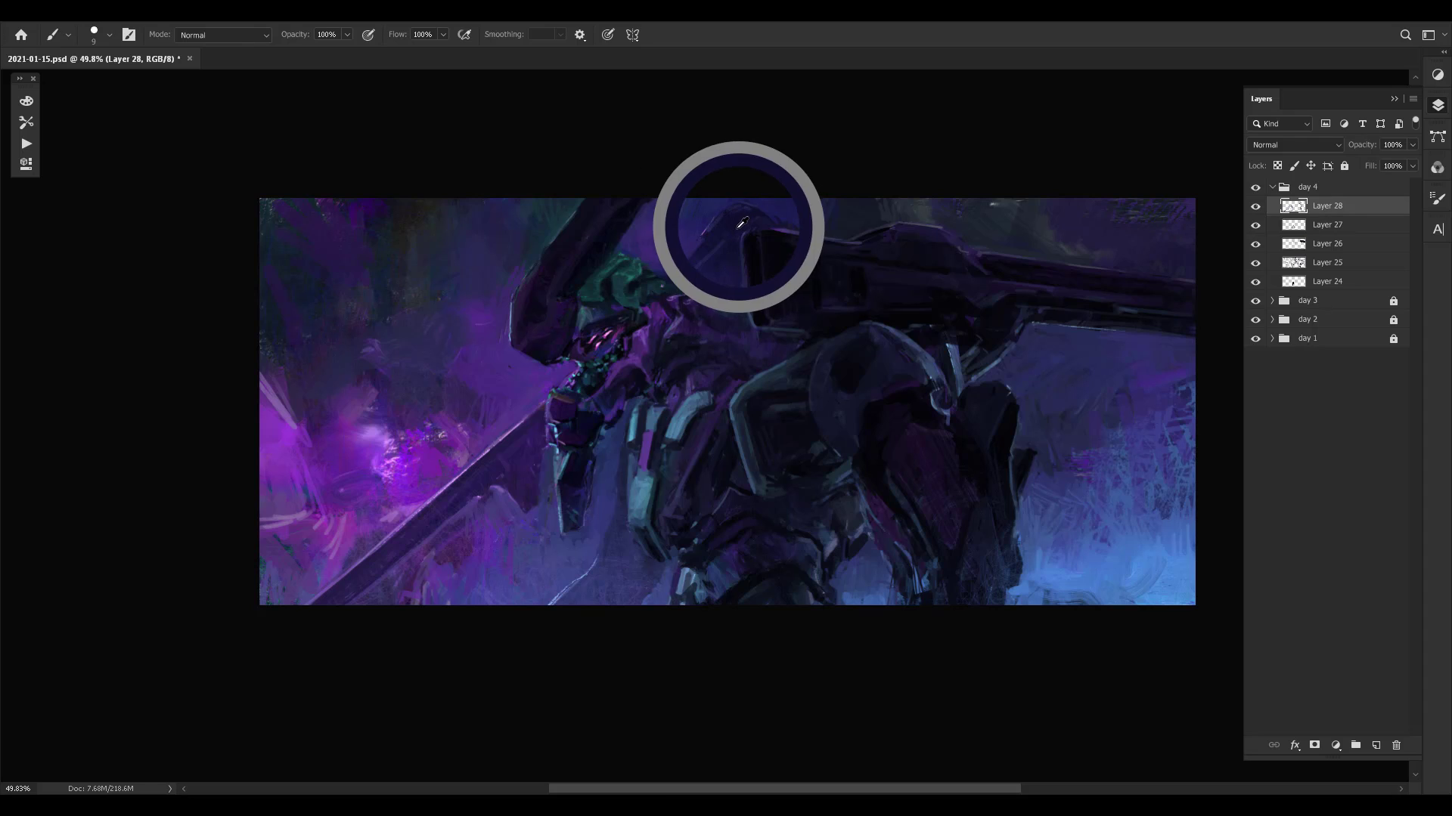
left_click(730, 239, "alt")
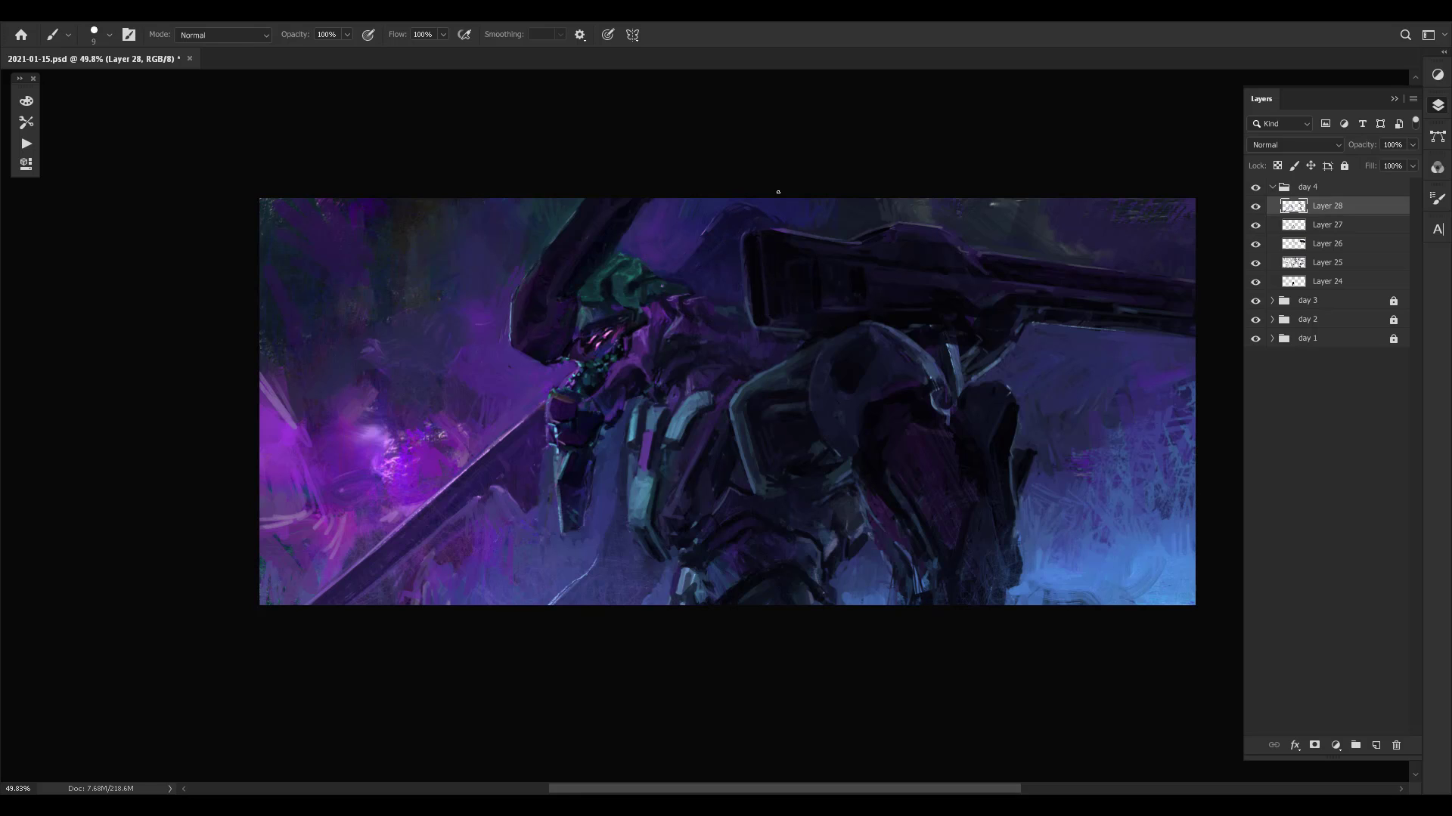
left_click(699, 216, "alt")
left_click(726, 223, "alt")
left_click(715, 265, "alt")
left_click(694, 263, "alt")
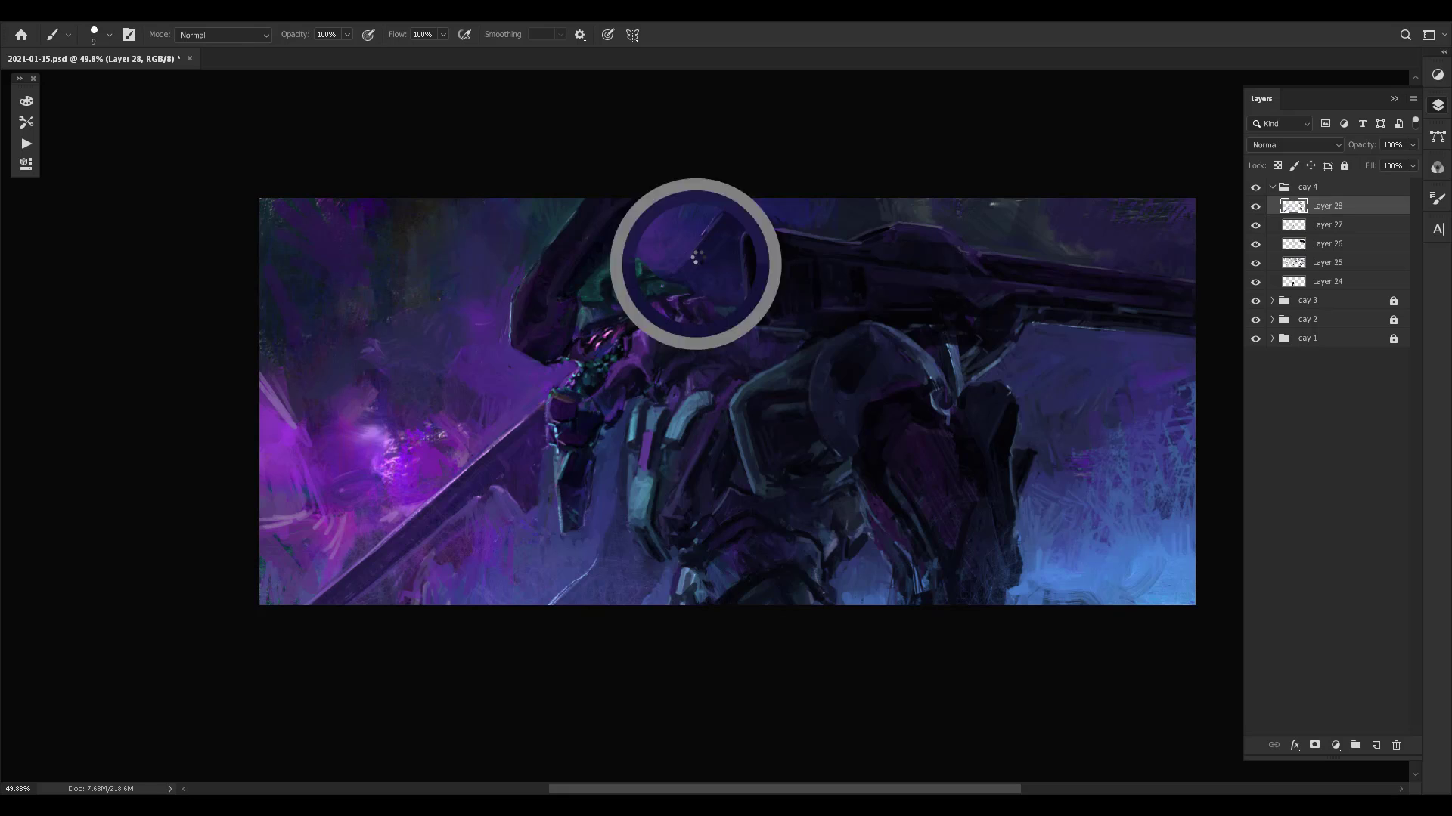
- Compare the painting with Layer 28 hidden and shown, and save the file
key("ctrl+comma")
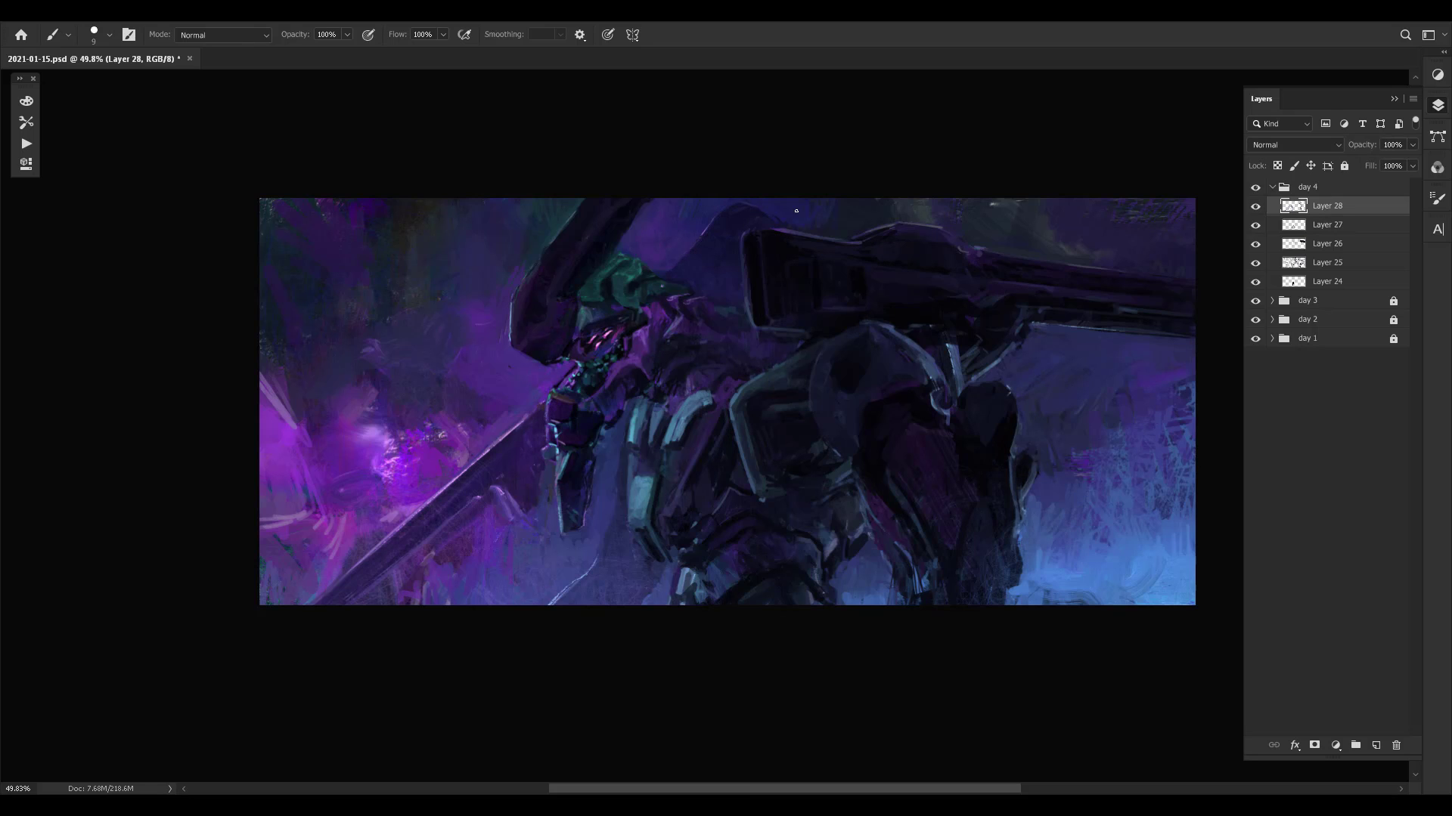
key("ctrl+comma")
key("ctrl+s")
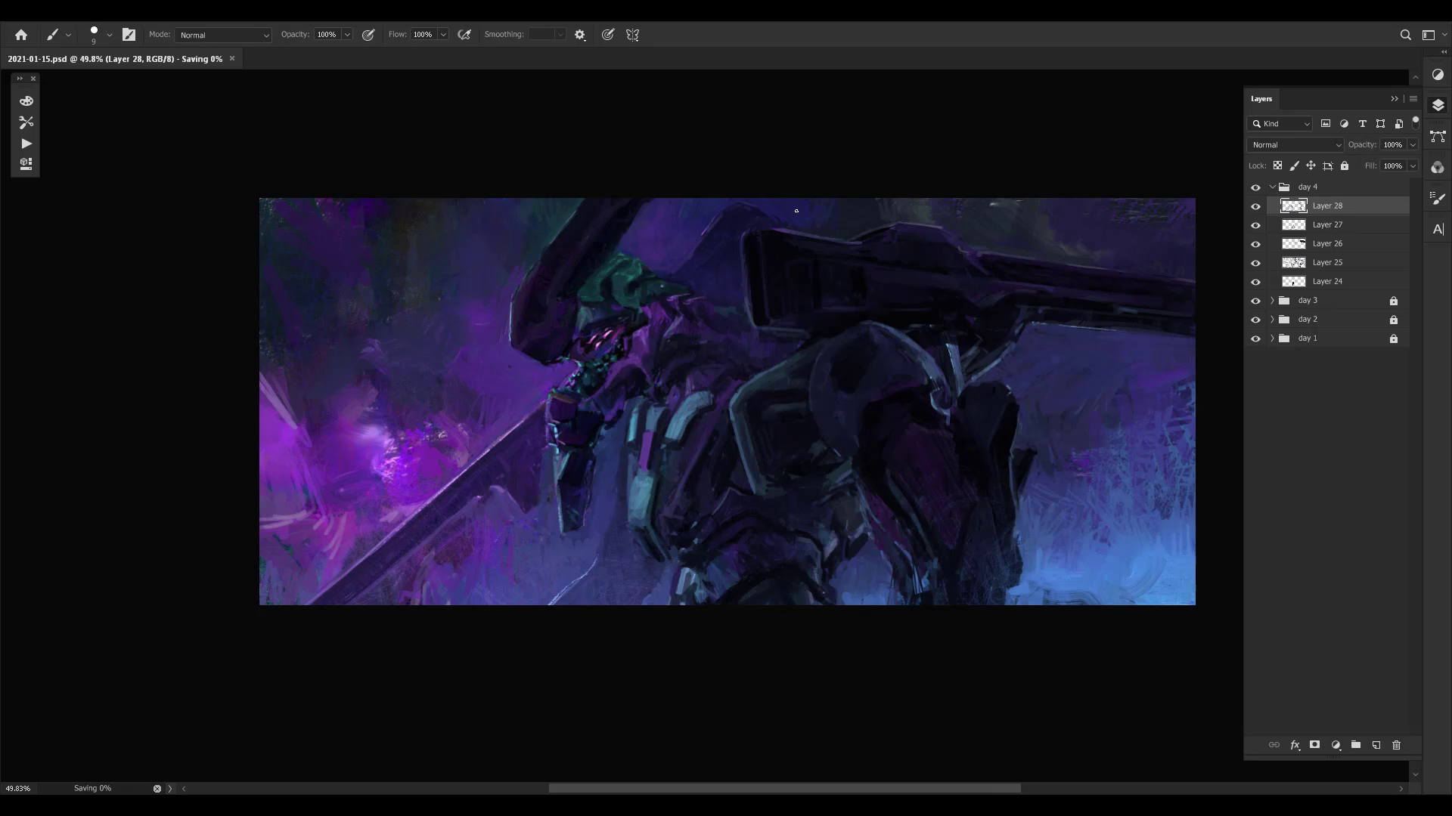
- Mirror the canvas and examine the whole composition at reduced and enlarged zoom levels
left_click_drag(954, 351, 924, 347)
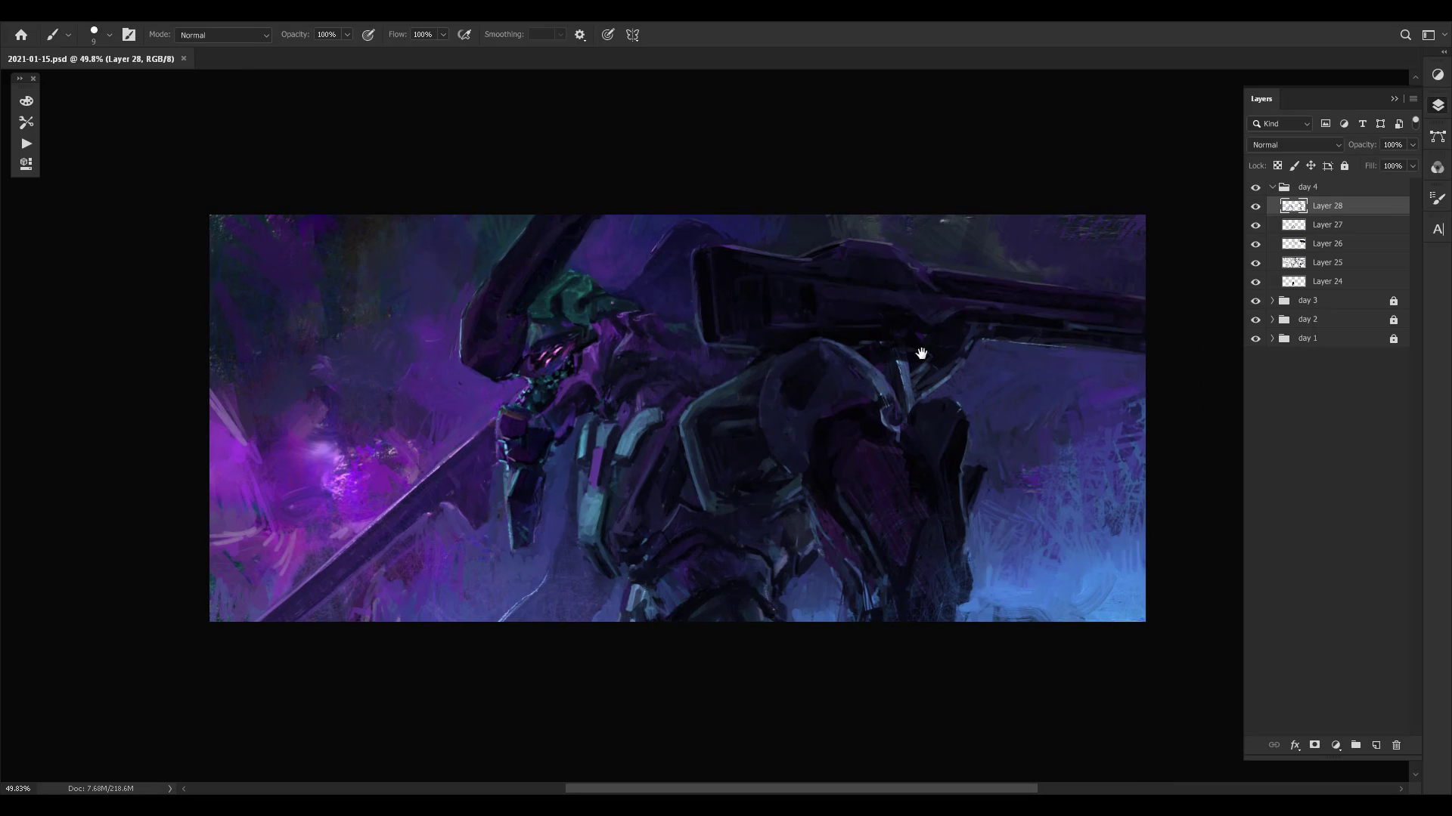
key("ctrl+shift+h")
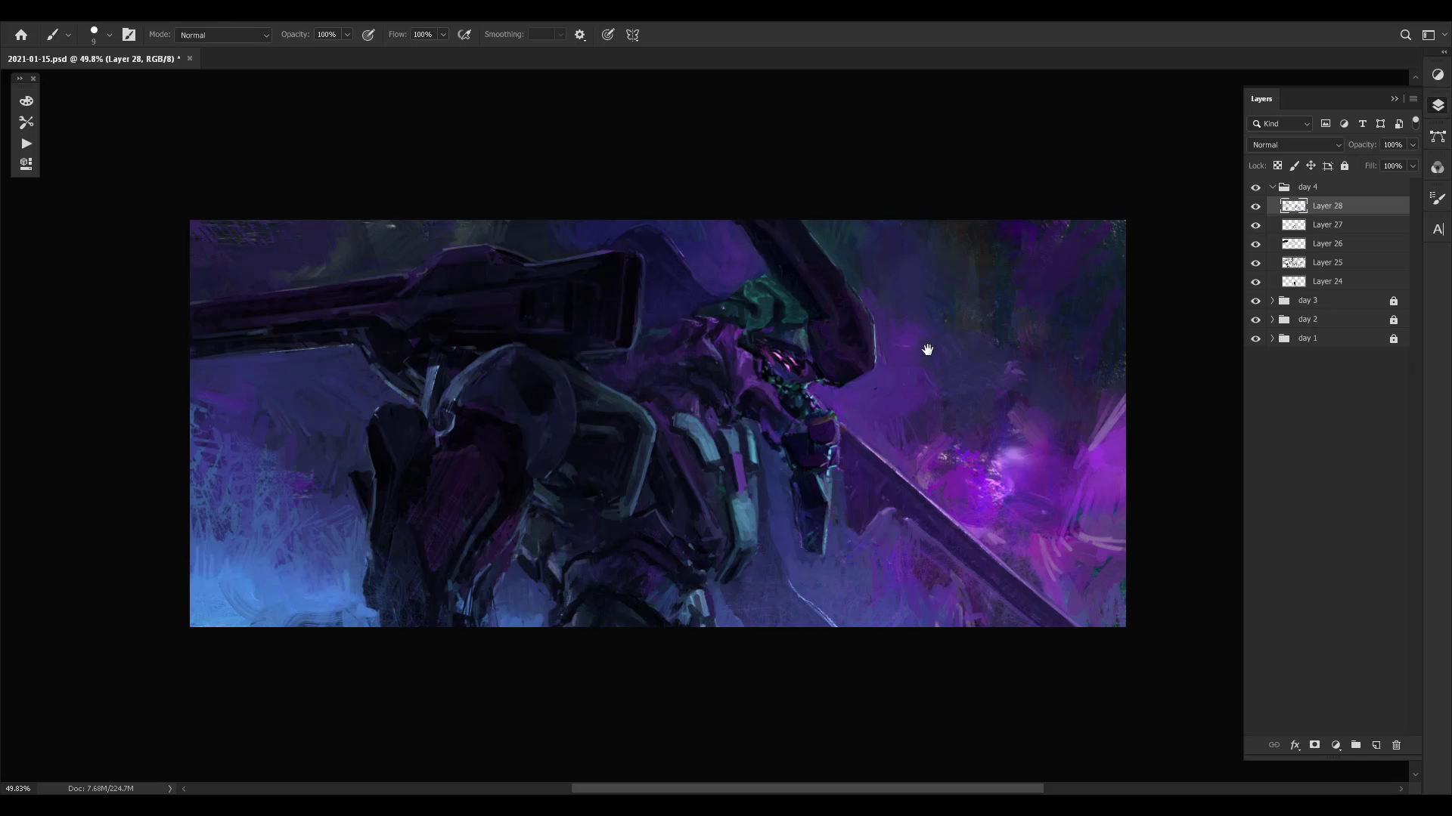
left_click_drag(972, 411, 943, 463)
key("z")
left_click_drag(629, 522, 605, 471)
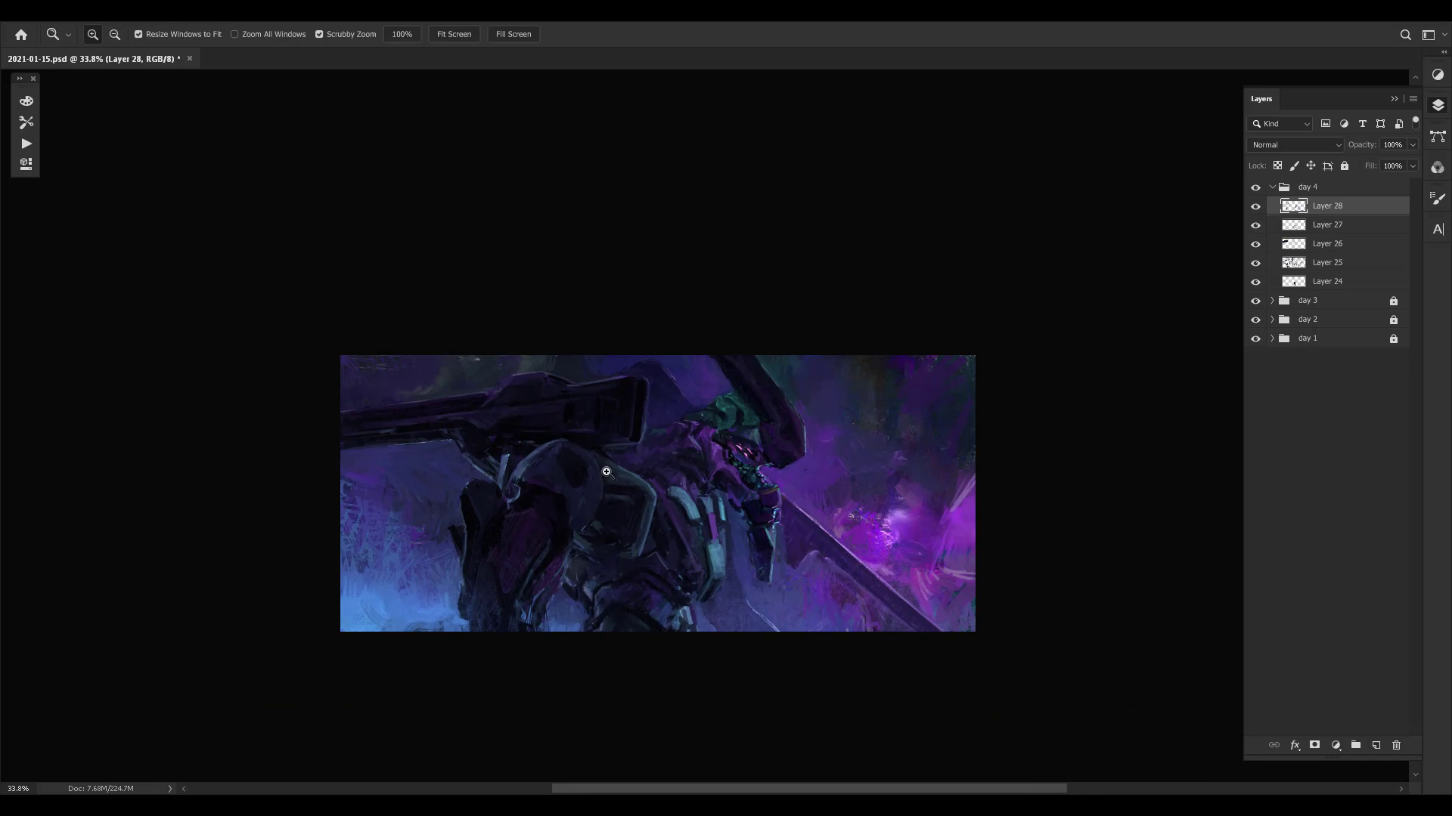
left_click_drag(902, 469, 759, 369)
key("ctrl+space")
mouse_move(609, 453)
left_mouse_down()
mouse_move(643, 432)
mouse_move(742, 453)
left_mouse_up()
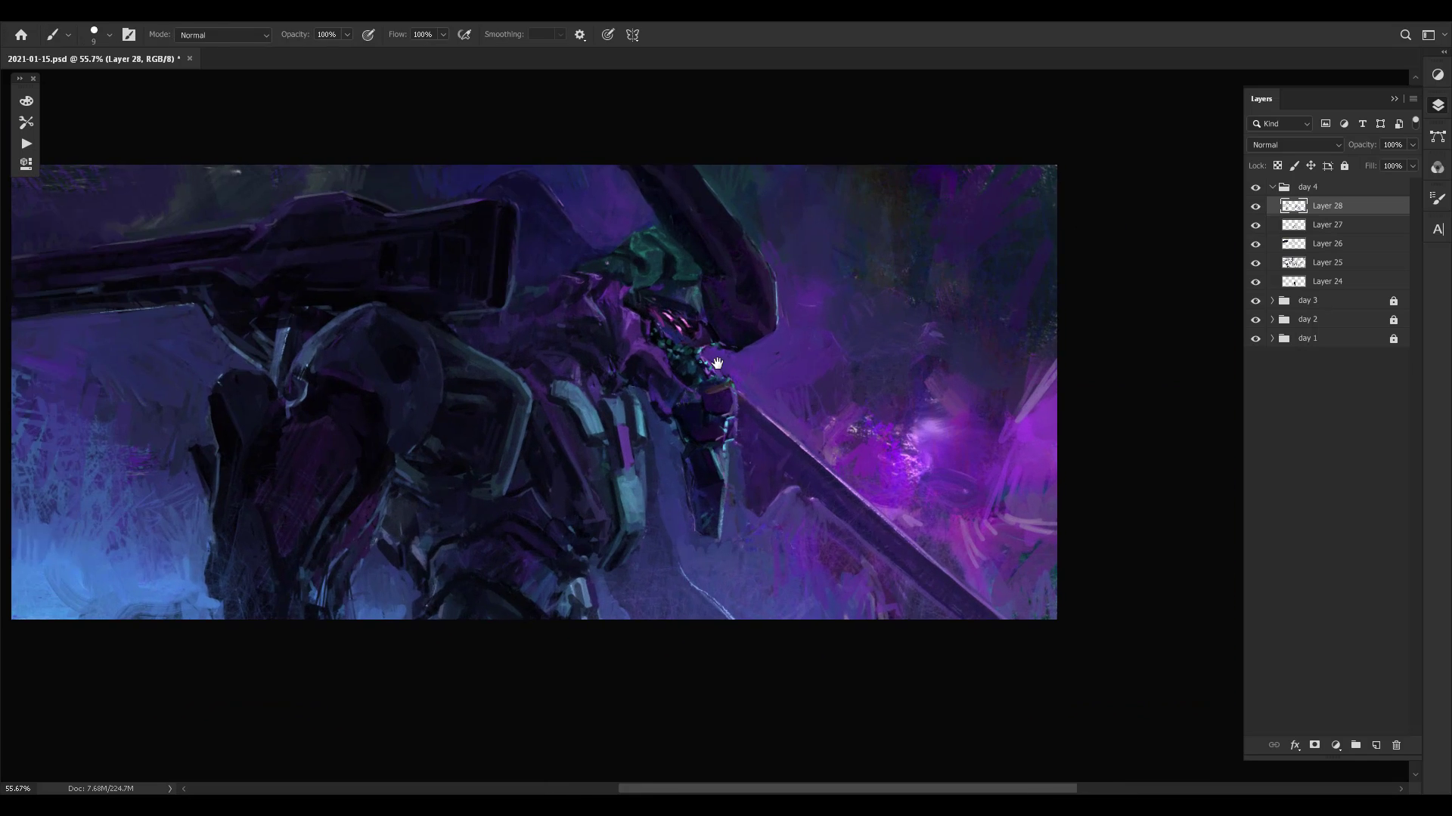
key("z")
left_click_drag(761, 399, 749, 346)
key("z")
left_click_drag(707, 430, 737, 423)
- Examine the composition from tilted angles and compare its mirrored and unmirrored orientations
key("r")
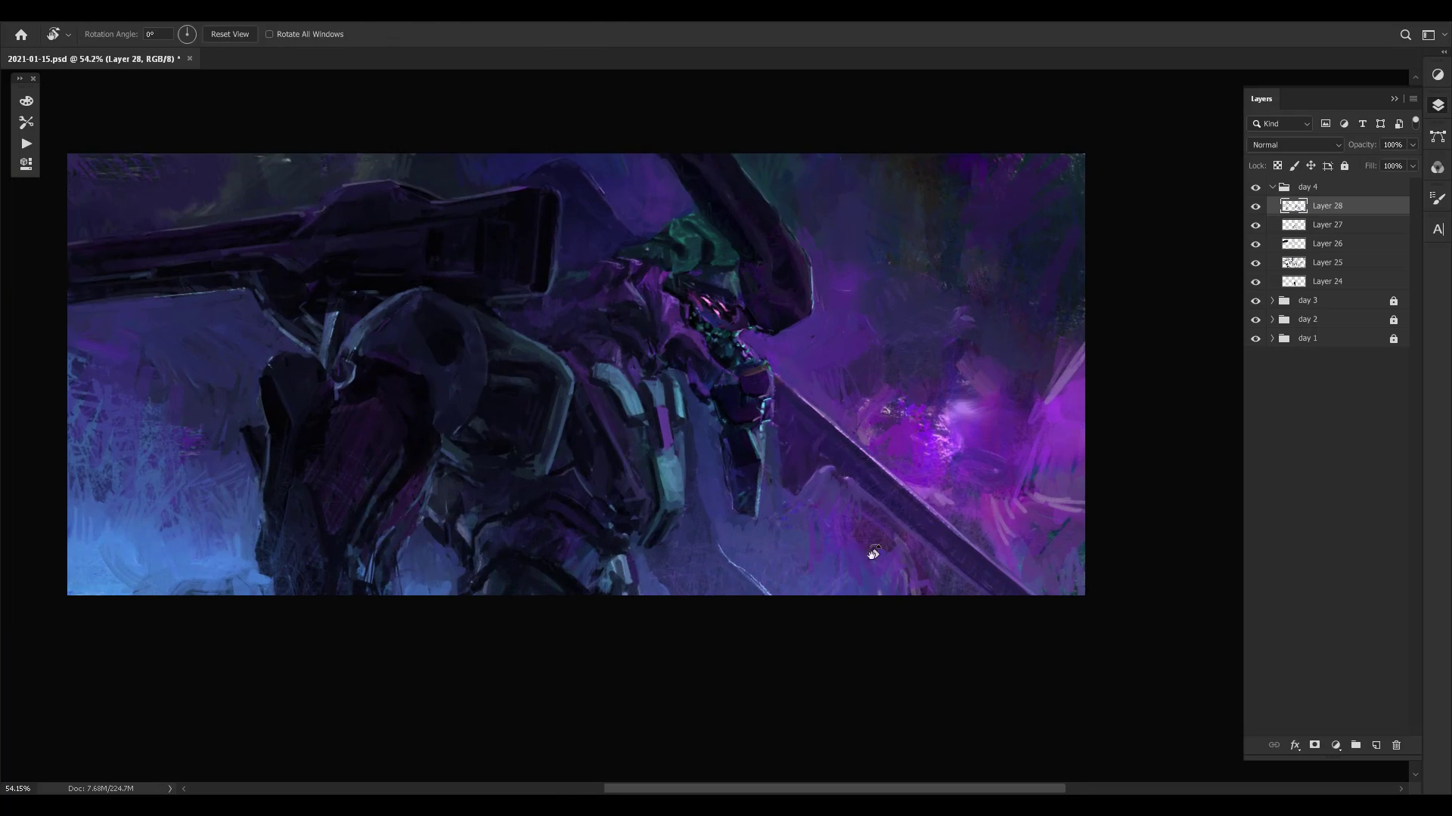
left_click_drag(873, 554, 678, 358)
left_click_drag(966, 416, 777, 604)
key("z")
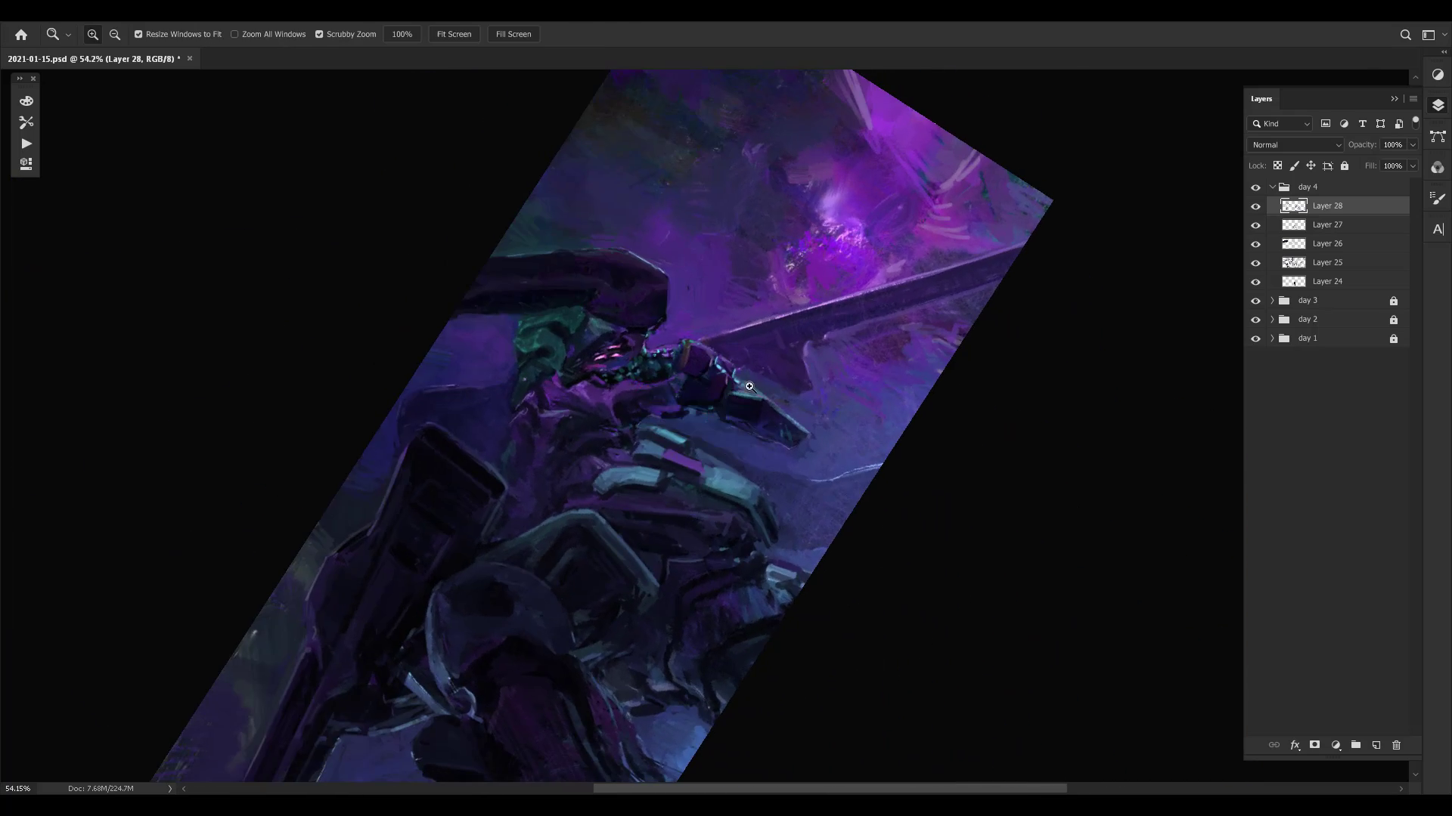
left_click_drag(749, 386, 810, 354)
key("r")
mouse_move(733, 257)
left_mouse_down()
mouse_move(885, 417)
mouse_move(943, 391)
left_mouse_up()
key("b")
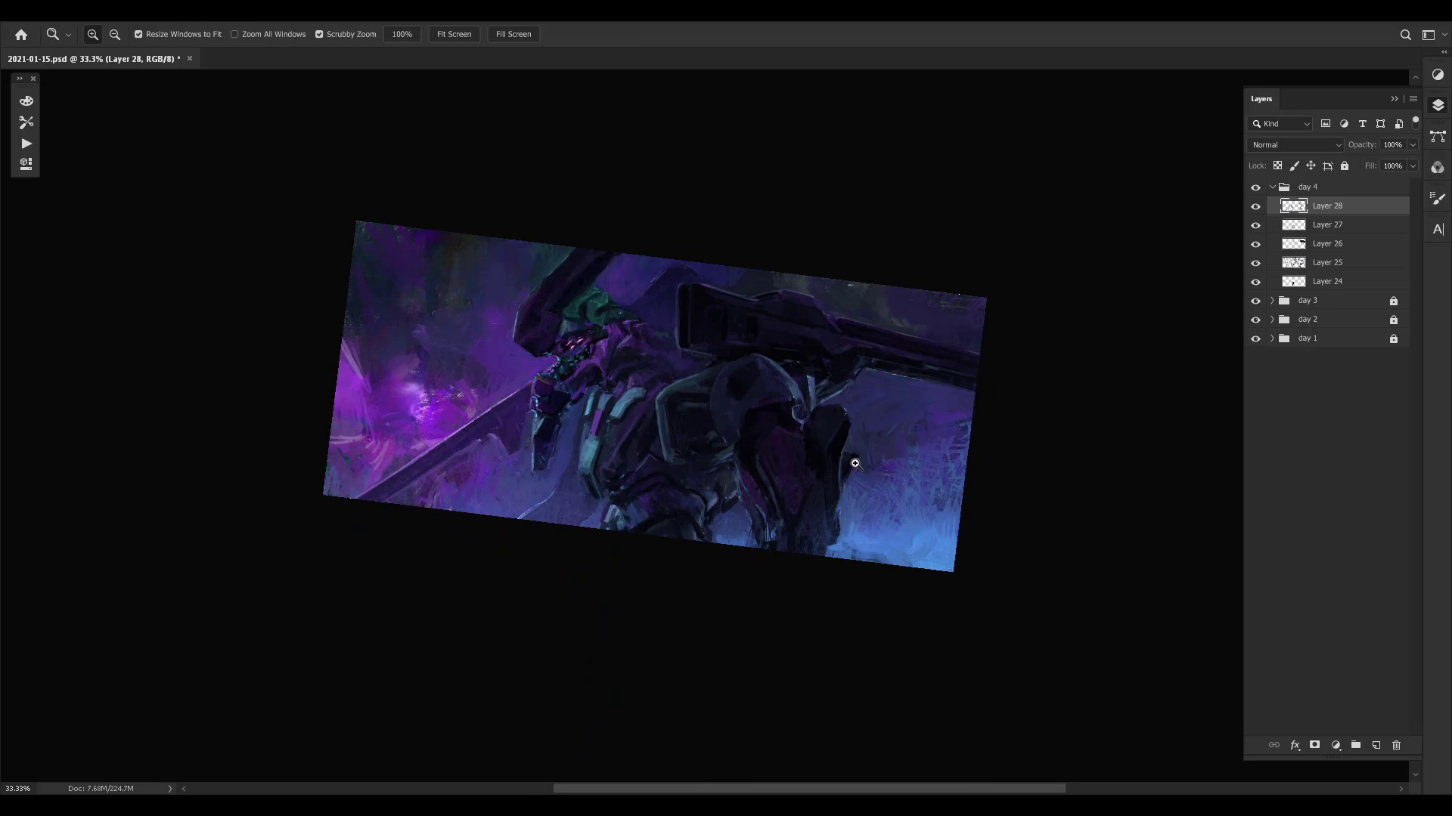
left_click_drag(826, 471, 924, 446)
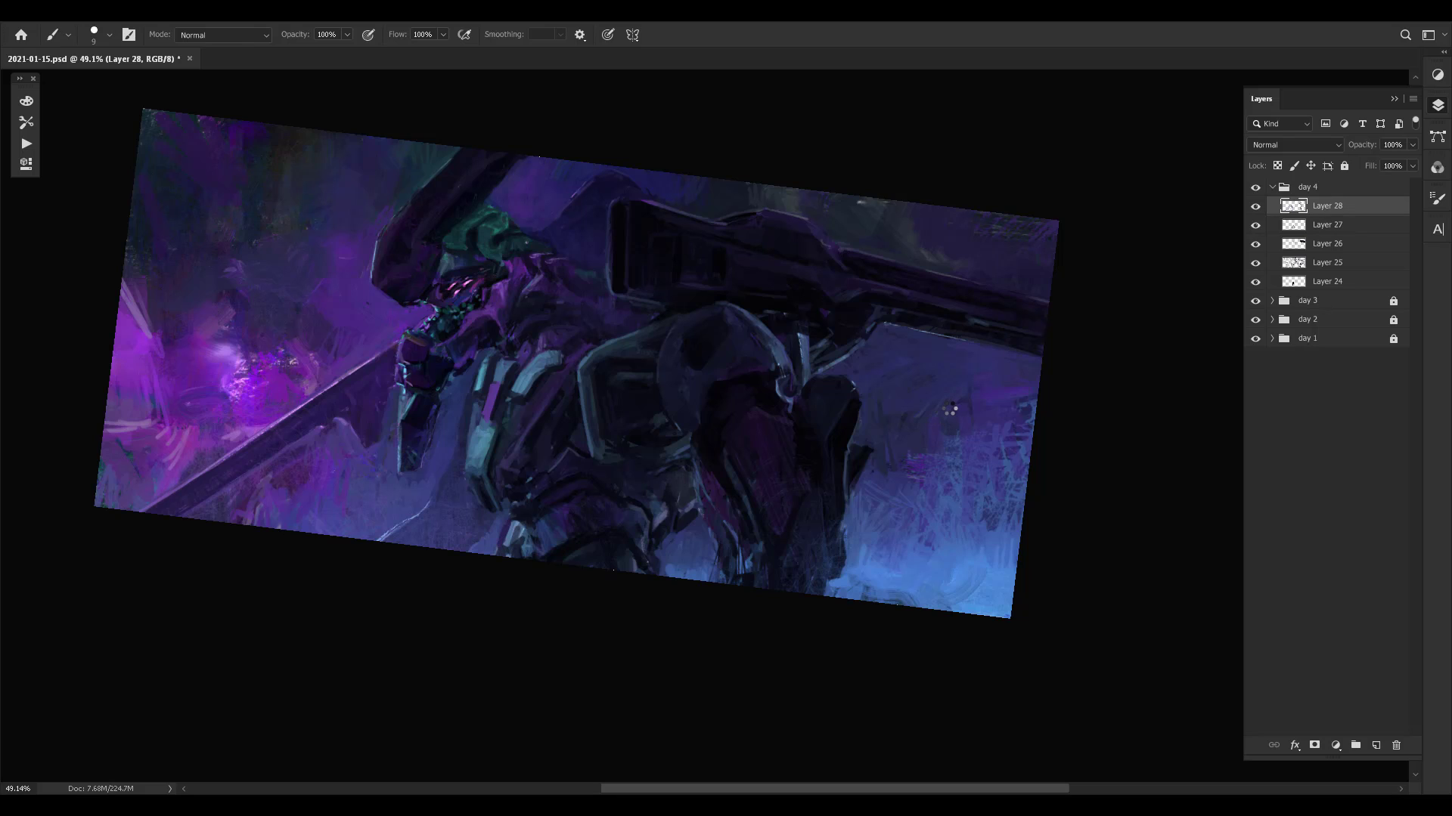
key("t")
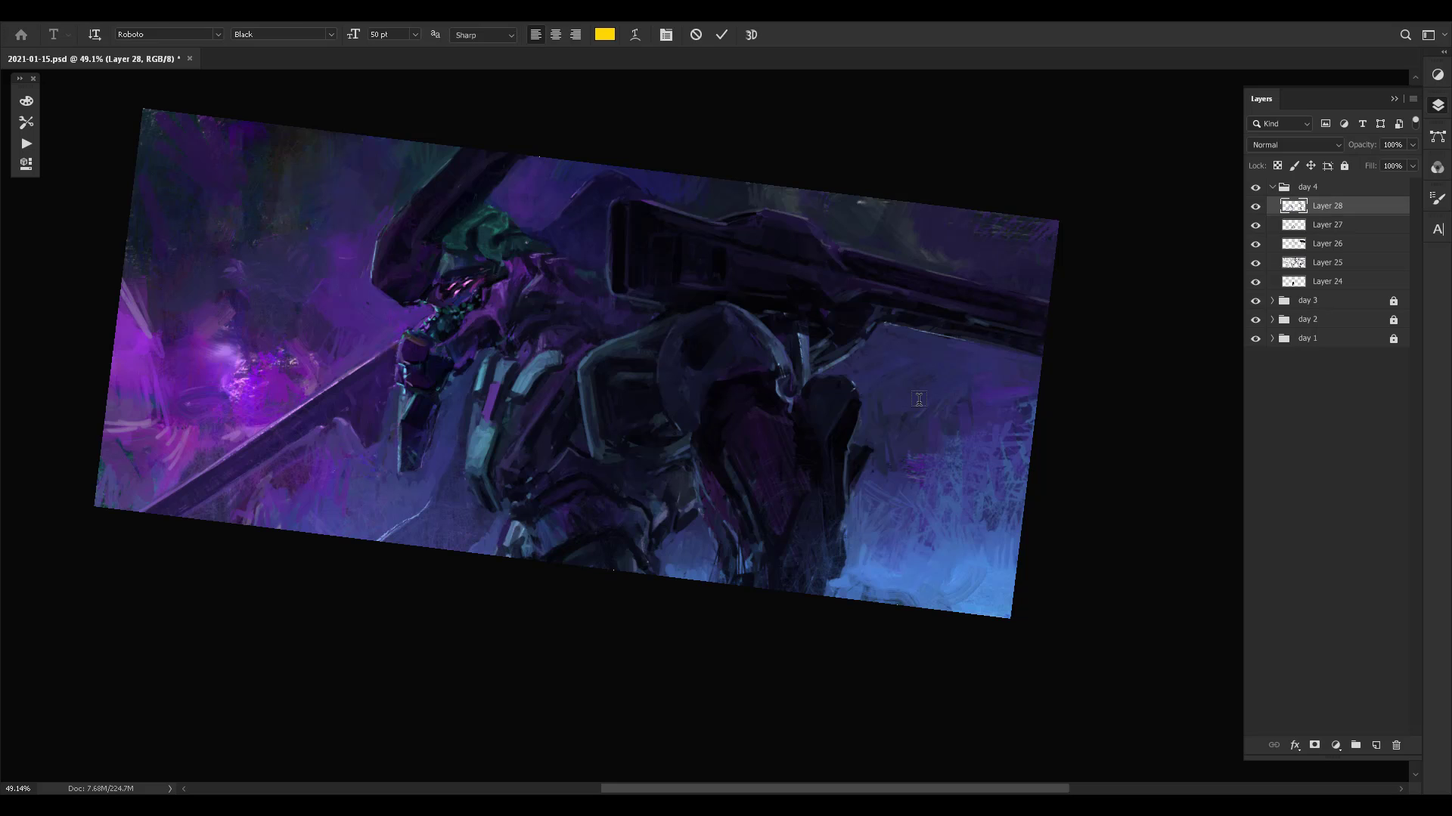
left_click(919, 399)
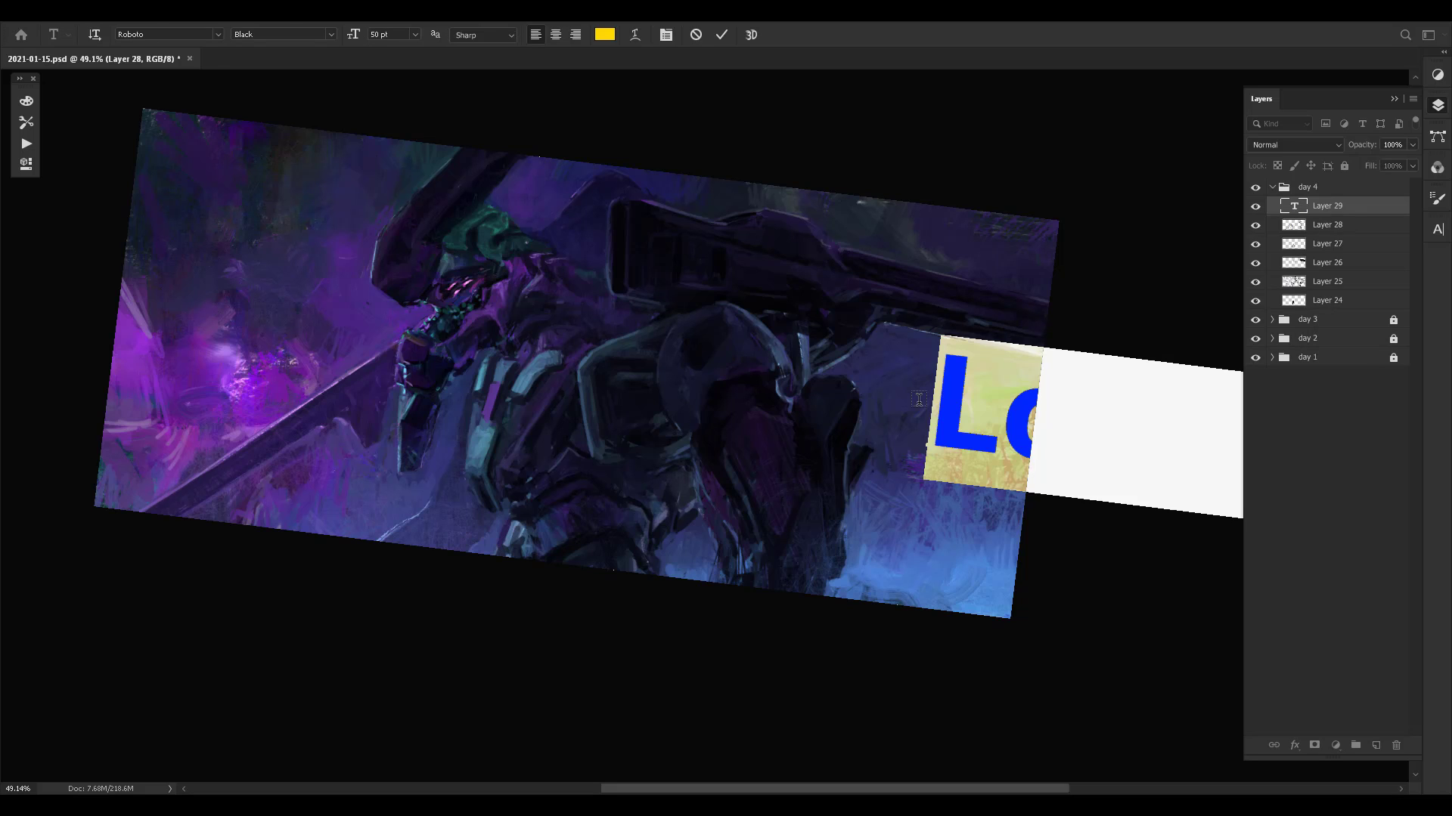
key("Escape")
key("ctrl+z")
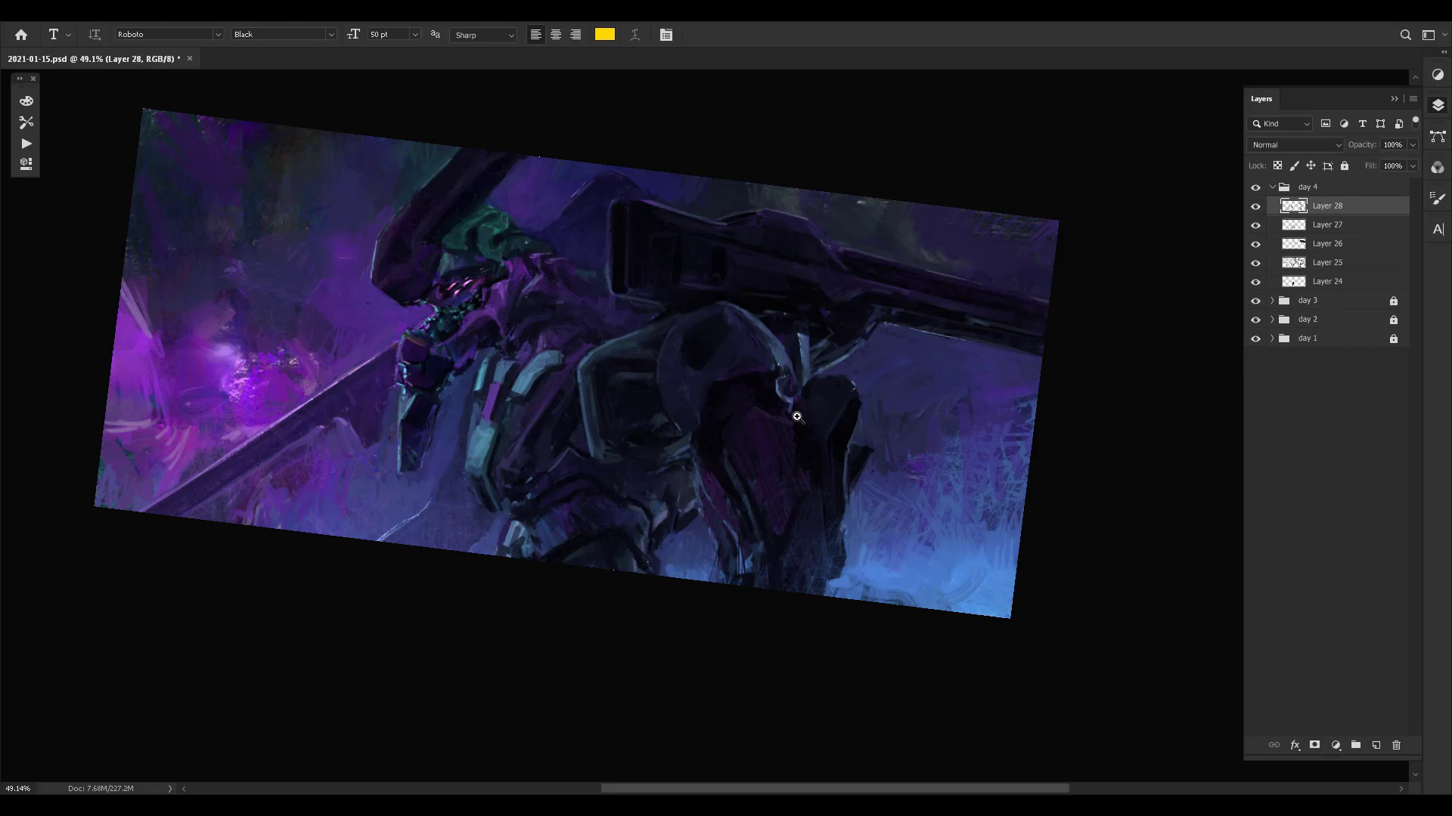
- Straighten the rotated view and check the image's pixel dimensions without resizing it
left_click_drag(796, 416, 917, 459)
key("r")
left_click_drag(1021, 433, 1025, 395)
key("z")
left_click_drag(522, 351, 633, 392)
key("t")
key("r")
left_click_drag(929, 356, 935, 358)
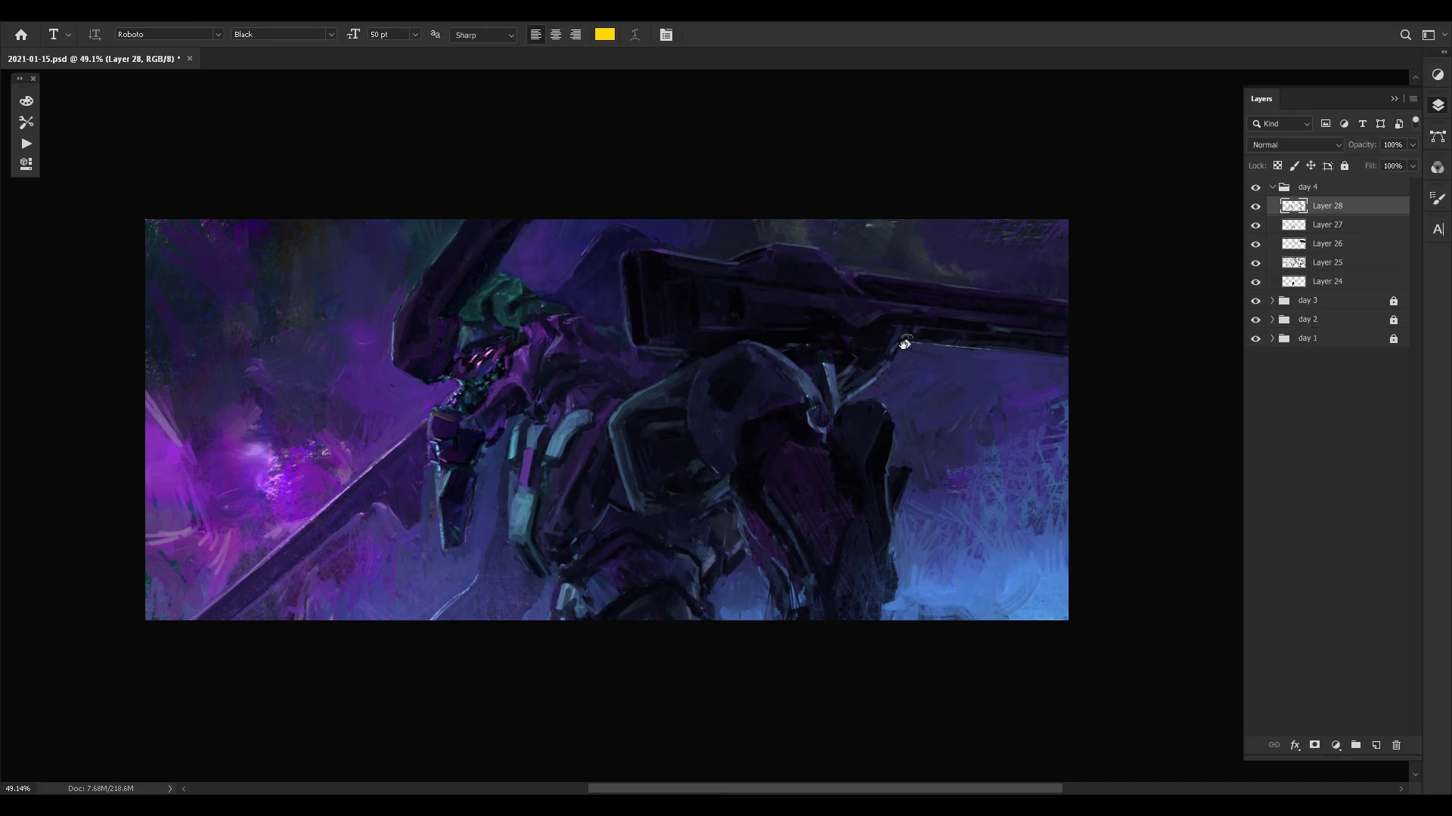
key("ctrl+alt+i")
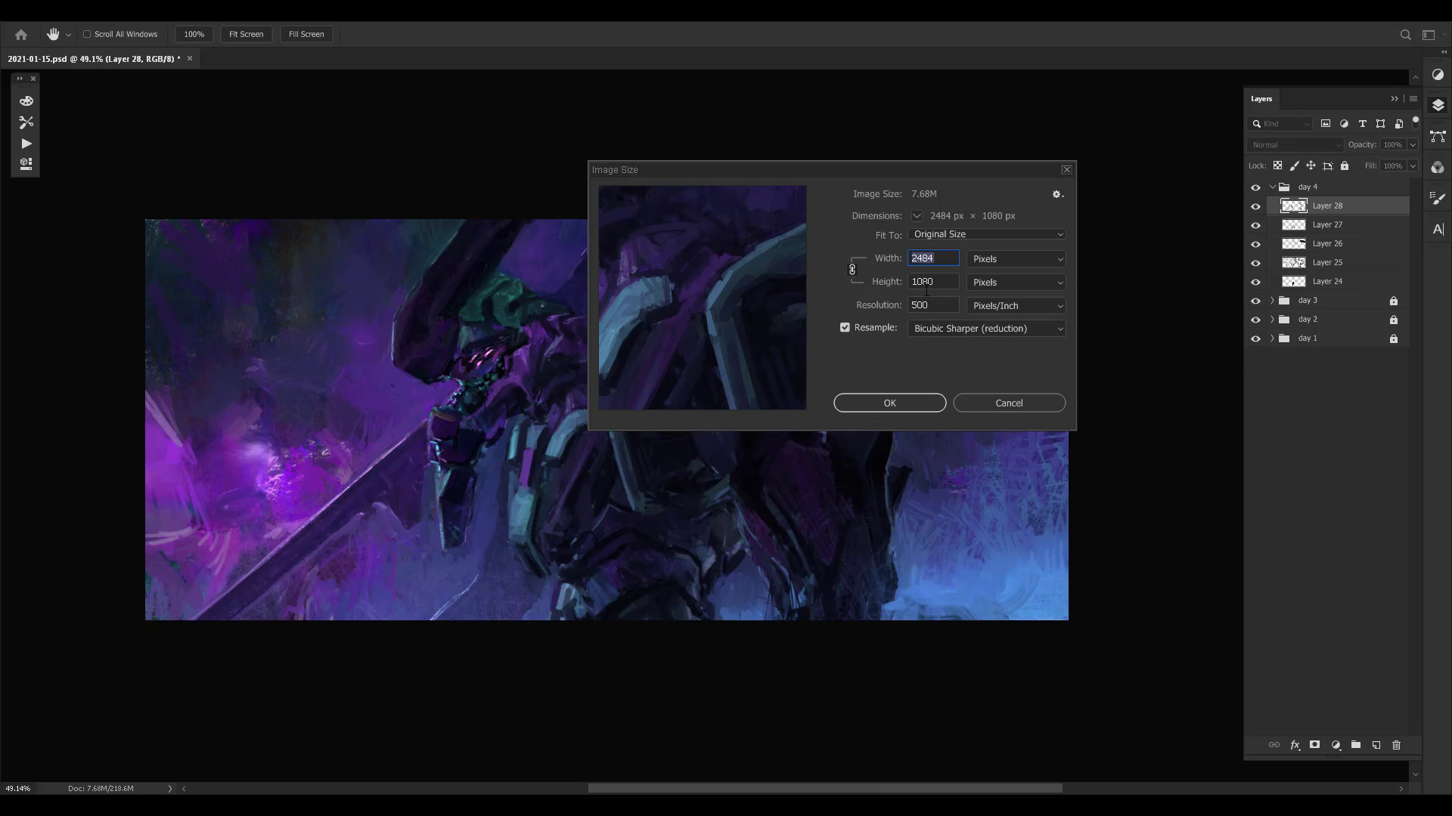
left_click(1017, 401)
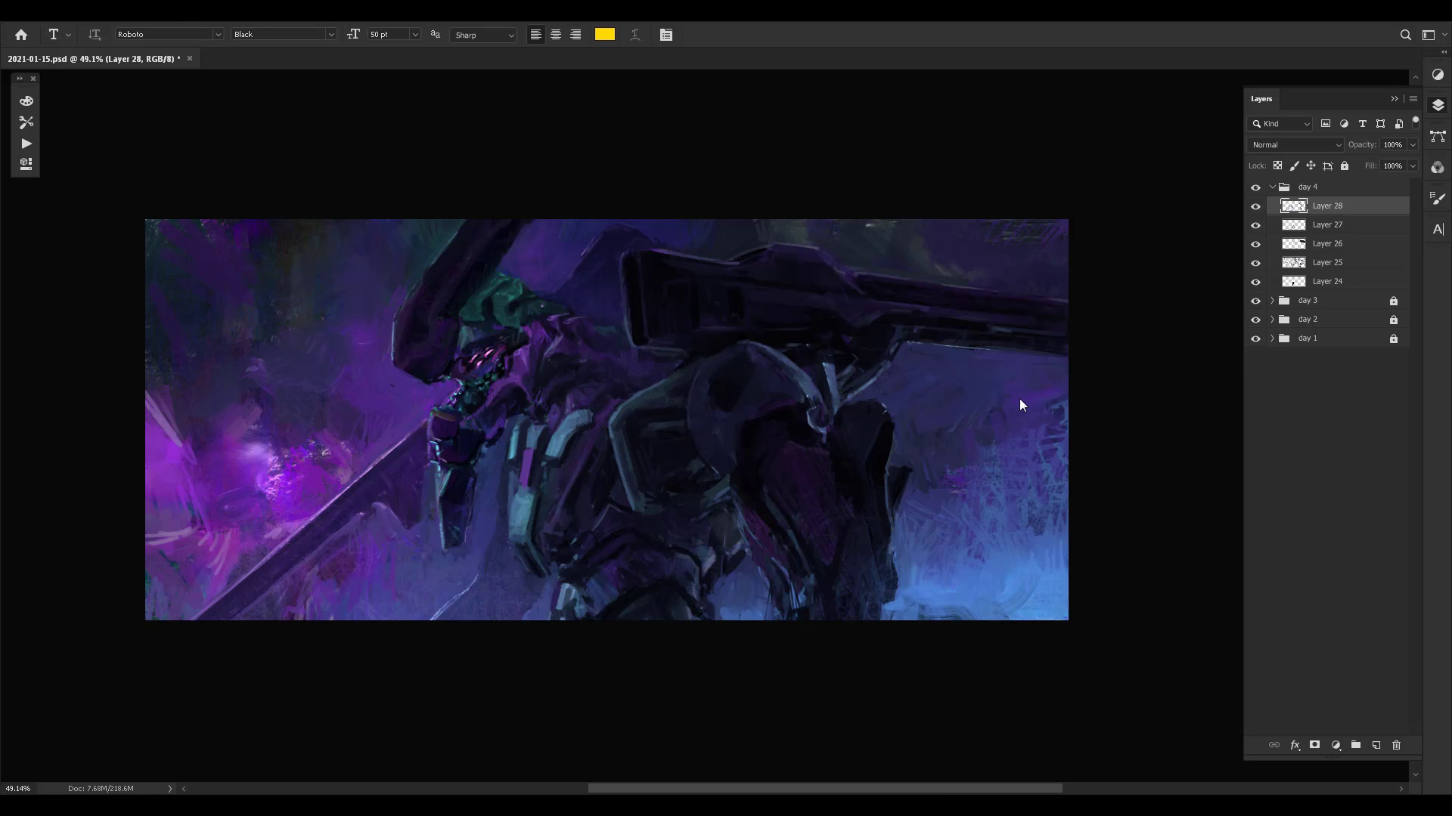
- Mirror the canvas and switch to full-screen display with the menu bar, bringing the mecha's head and torso into close view
key("ctrl+shift+h")
key("z")
mouse_move(821, 402)
left_mouse_down()
mouse_move(879, 402)
mouse_move(828, 387)
mouse_move(884, 382)
mouse_move(895, 356)
left_mouse_up()
key("t")
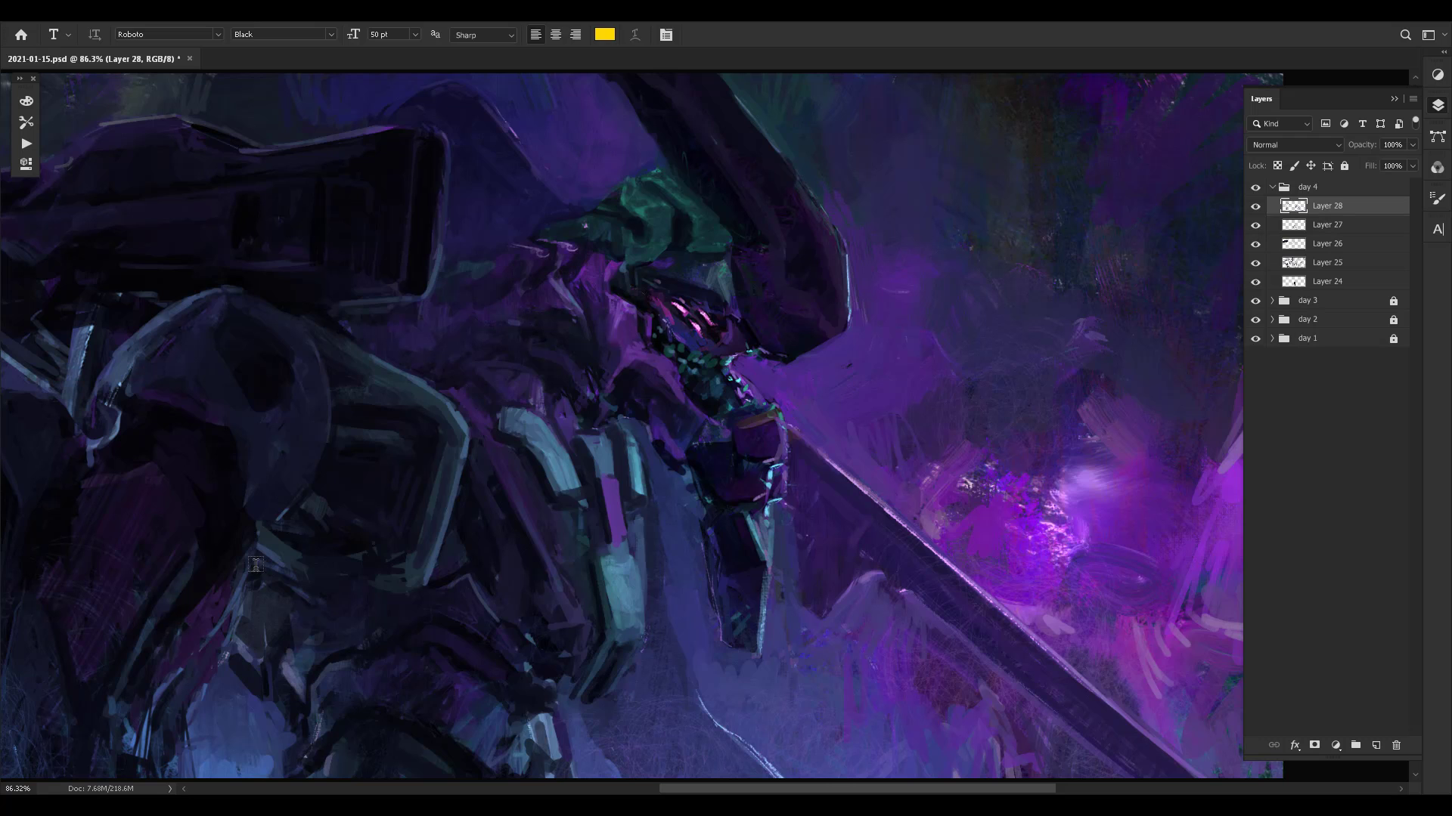
key("l")
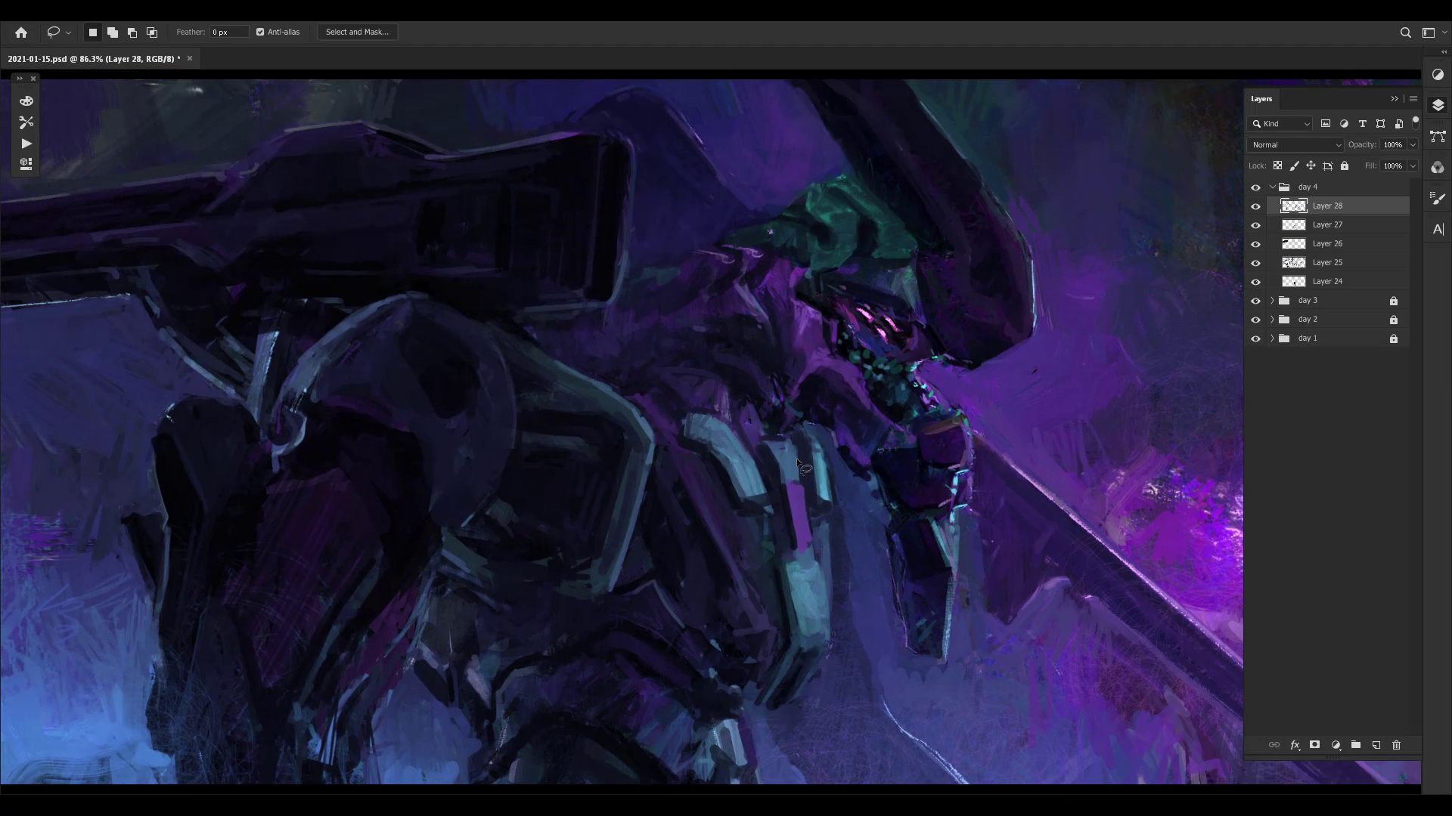
key("f")
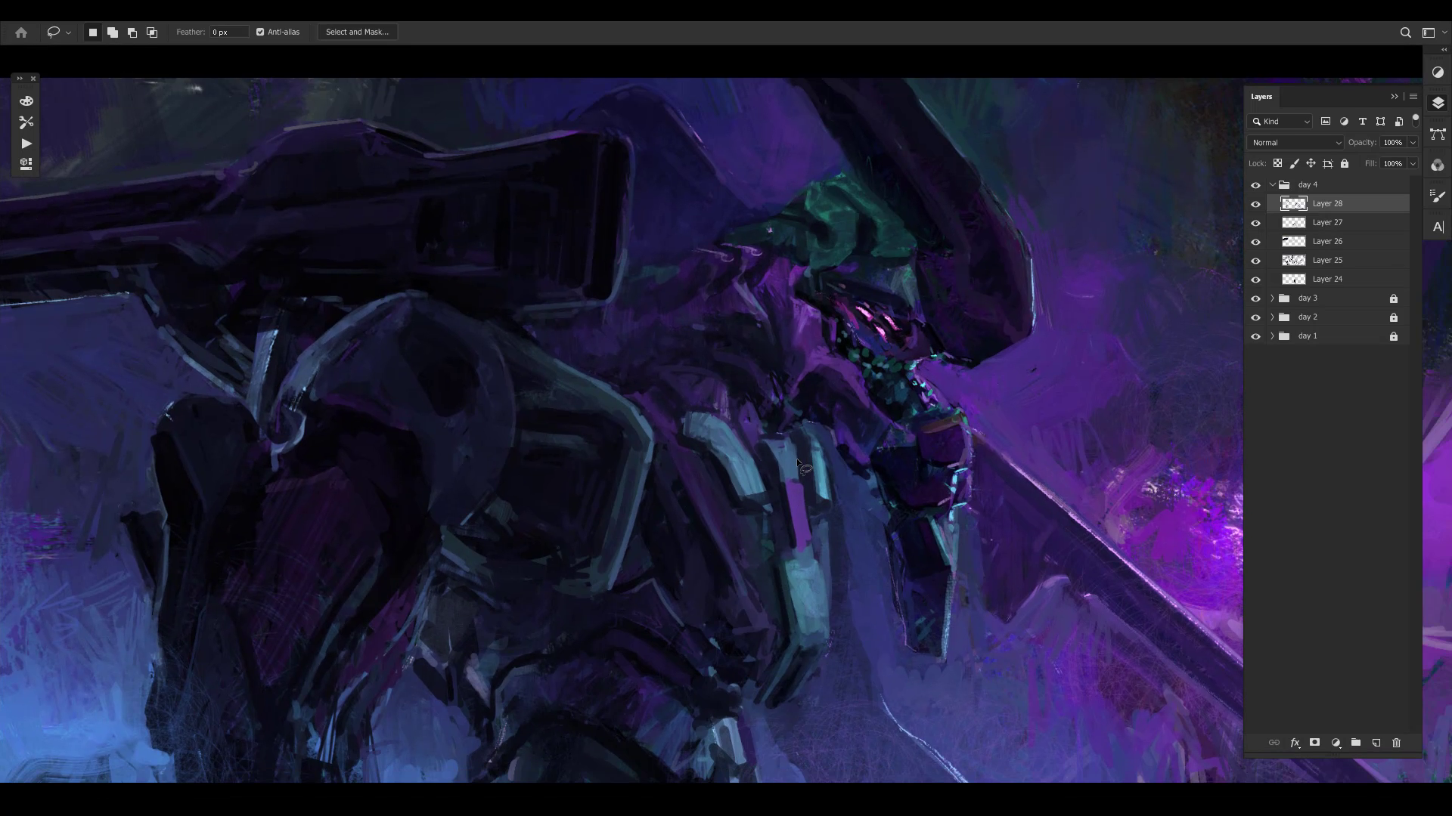
- Examine the mirrored composition at several zoom levels, from the full canvas to the head and chest armour
key("z")
left_click(791, 473, "alt")
left_click_drag(836, 479, 796, 486)
mouse_move(942, 500)
left_mouse_down()
mouse_move(916, 480)
mouse_move(933, 495)
left_mouse_up()
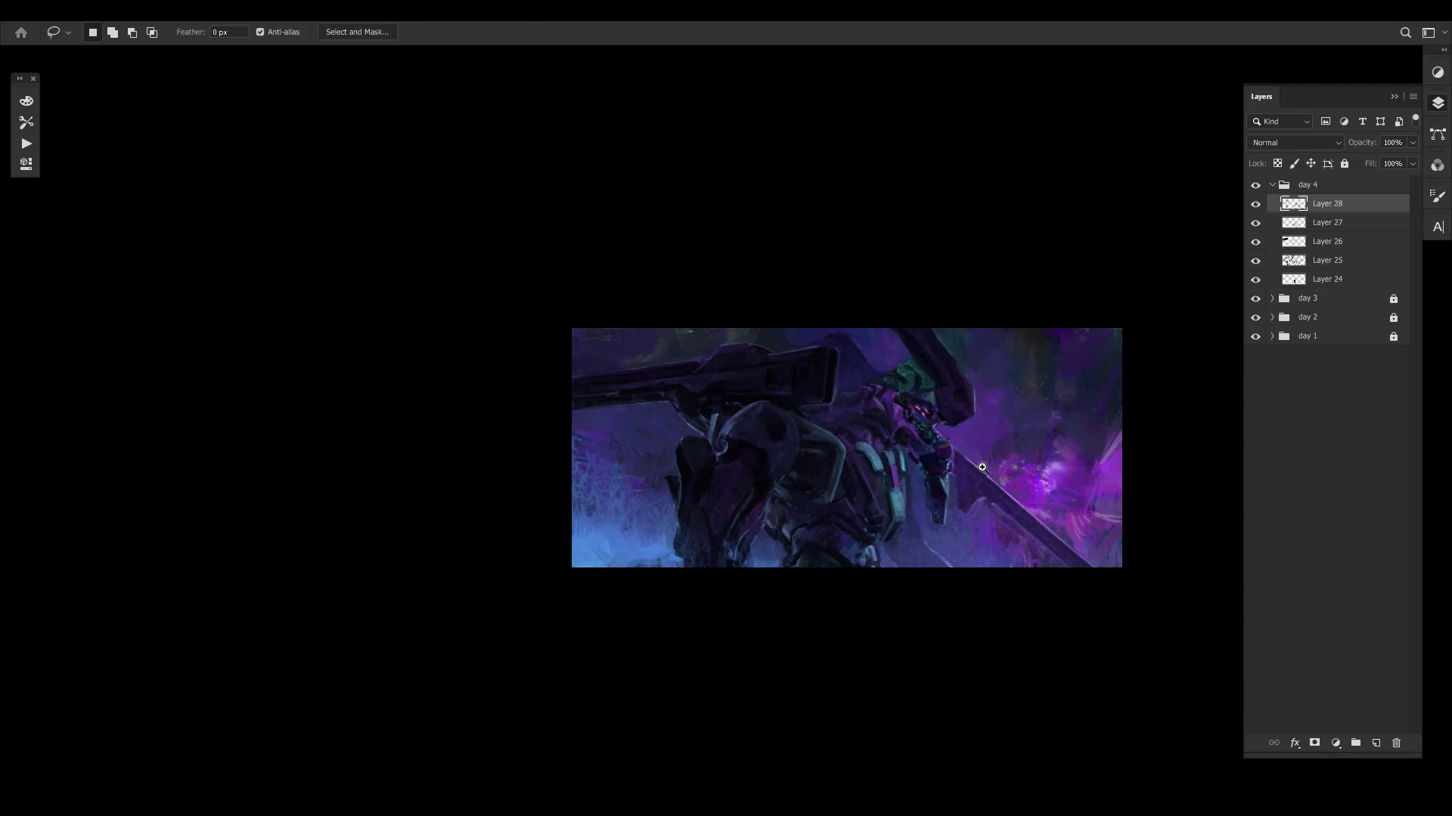
left_click_drag(1088, 505, 907, 451)
mouse_move(760, 477)
left_mouse_down()
mouse_move(826, 476)
mouse_move(803, 565)
left_mouse_up()
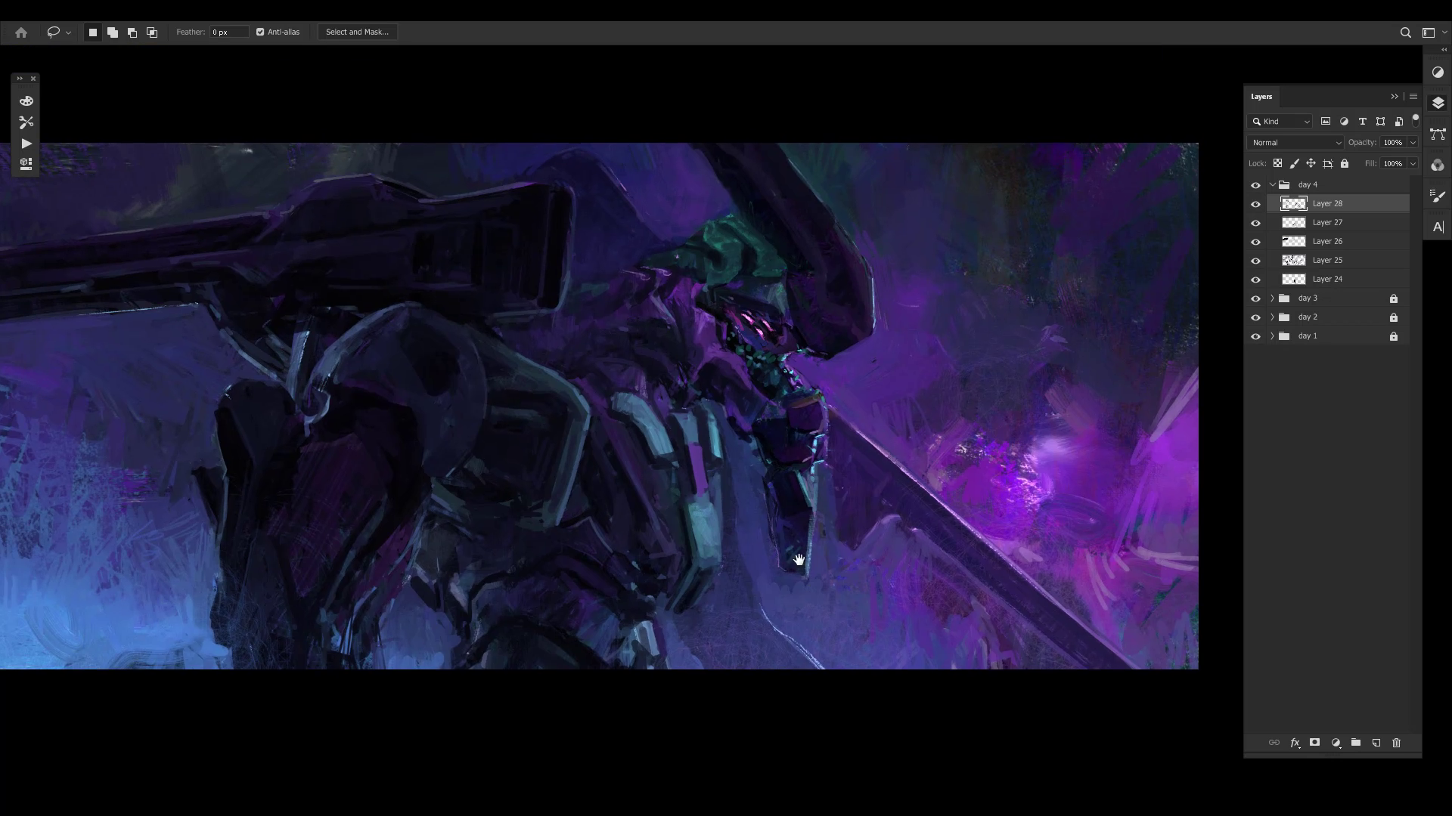
left_click_drag(730, 504, 825, 552)
left_click_drag(719, 540, 827, 450)
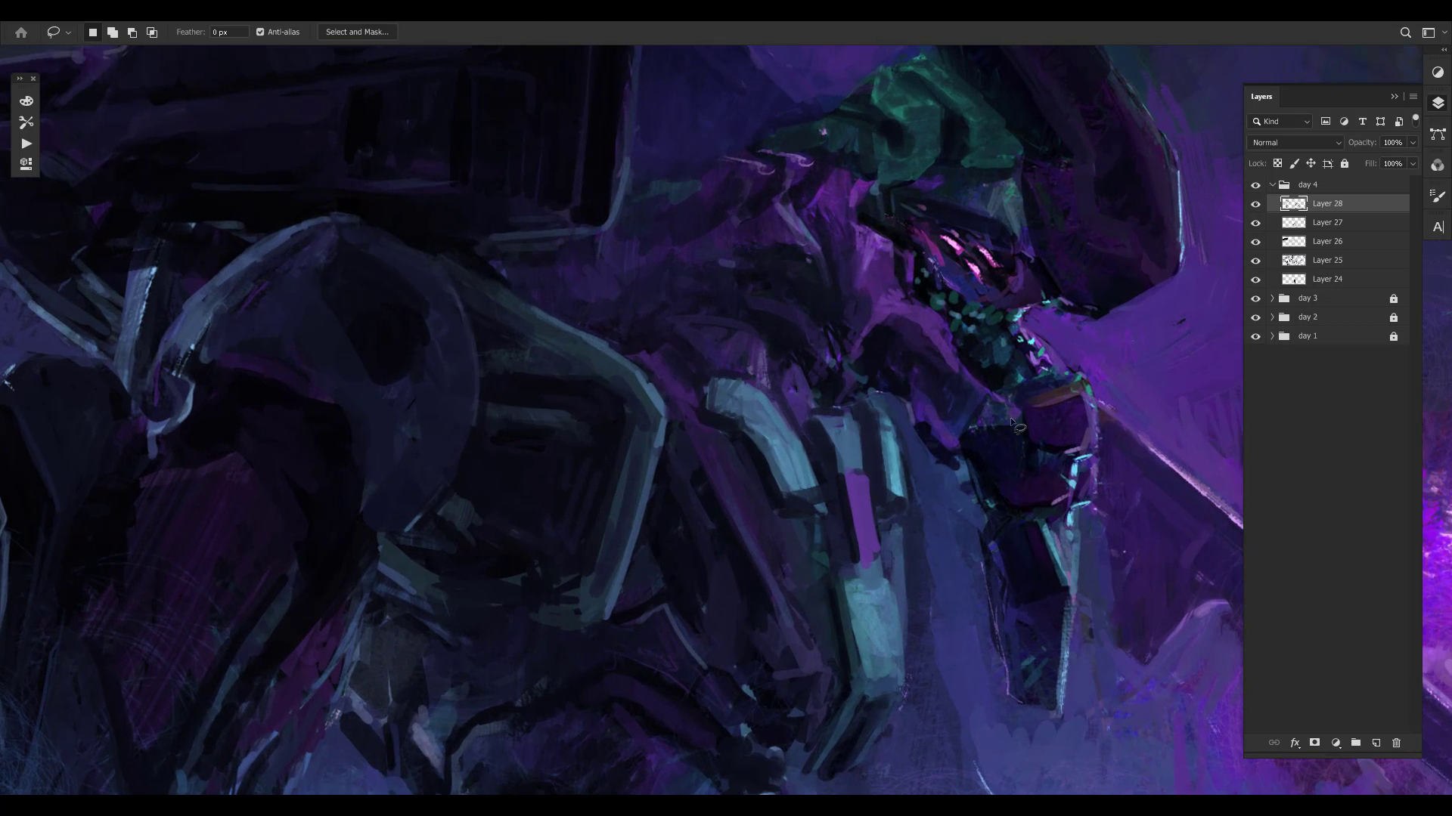
mouse_move(1034, 438)
left_mouse_down()
mouse_move(976, 441)
mouse_move(1002, 436)
left_mouse_up()
left_click(1000, 483)
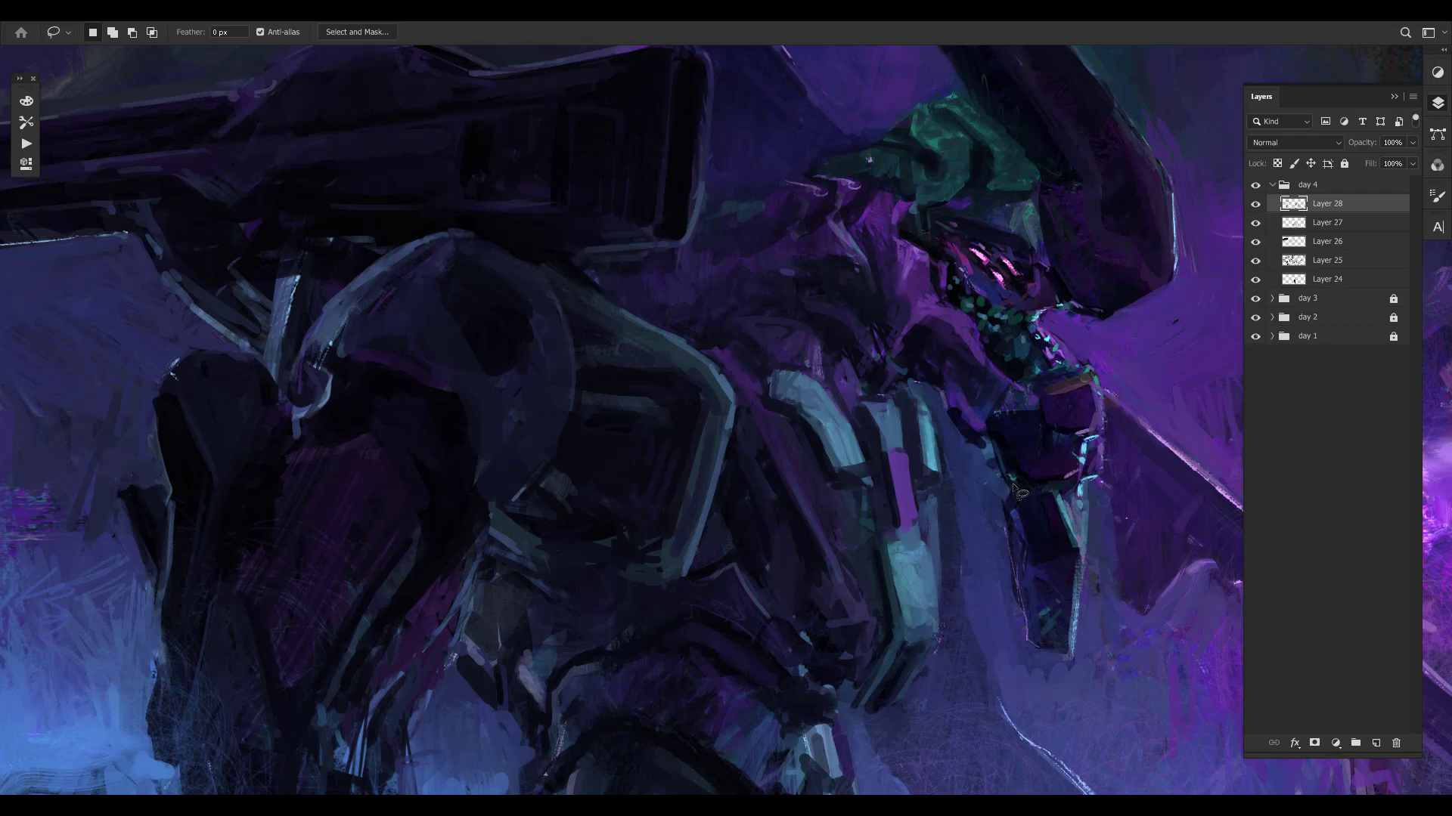
left_click_drag(945, 479, 881, 481)
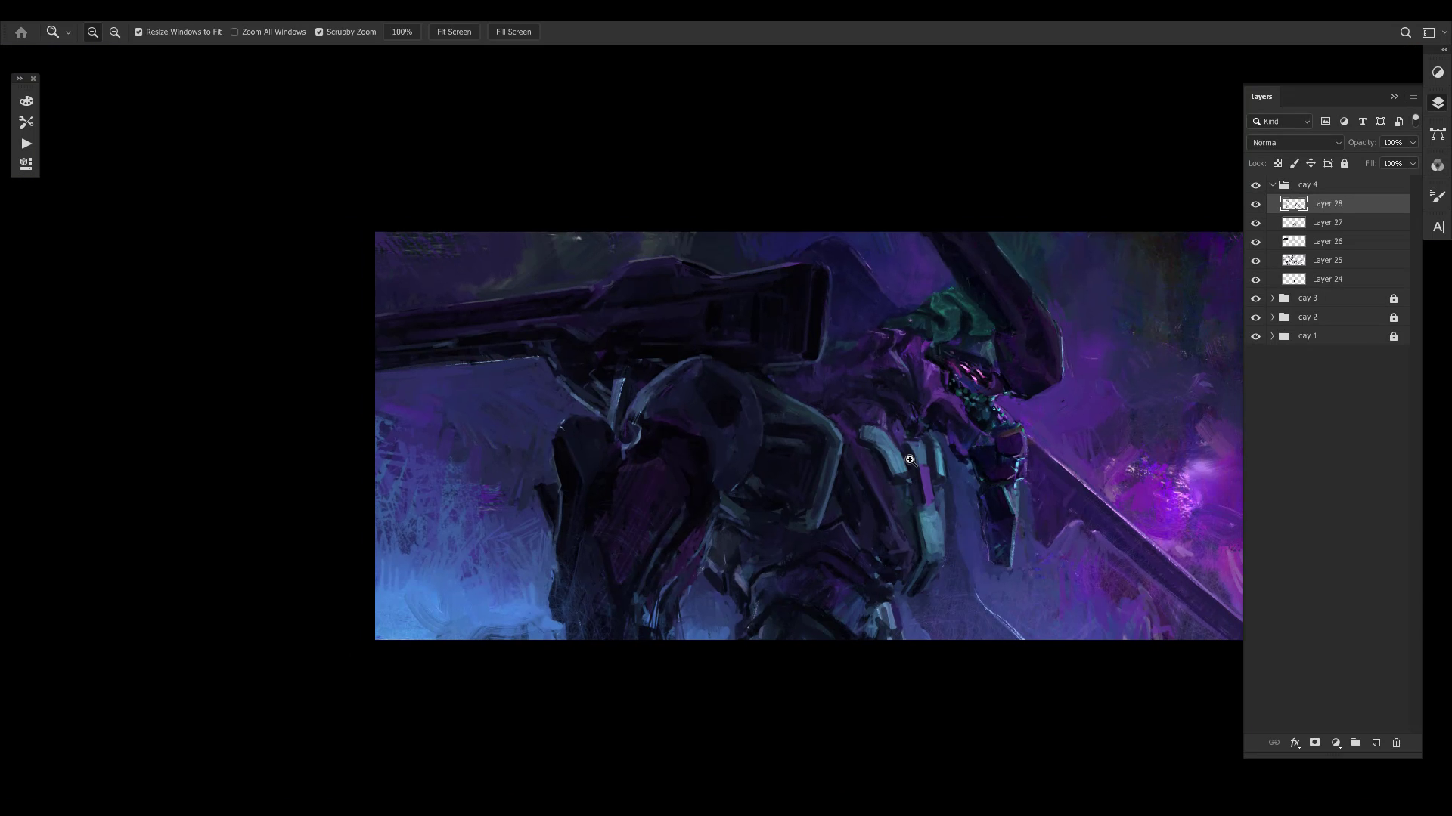
mouse_move(998, 421)
left_mouse_down()
mouse_move(1029, 433)
mouse_move(1005, 307)
mouse_move(727, 288)
mouse_move(739, 315)
mouse_move(684, 393)
left_mouse_up()
- Check the mirrored composition upside down and at tilted angles, and return the view to upright
key("r")
left_click_drag(926, 350, 912, 434)
mouse_move(877, 258)
left_mouse_down()
mouse_move(878, 469)
mouse_move(856, 497)
left_mouse_up()
key("z")
mouse_move(543, 413)
left_mouse_down()
mouse_move(580, 408)
mouse_move(522, 413)
left_mouse_up()
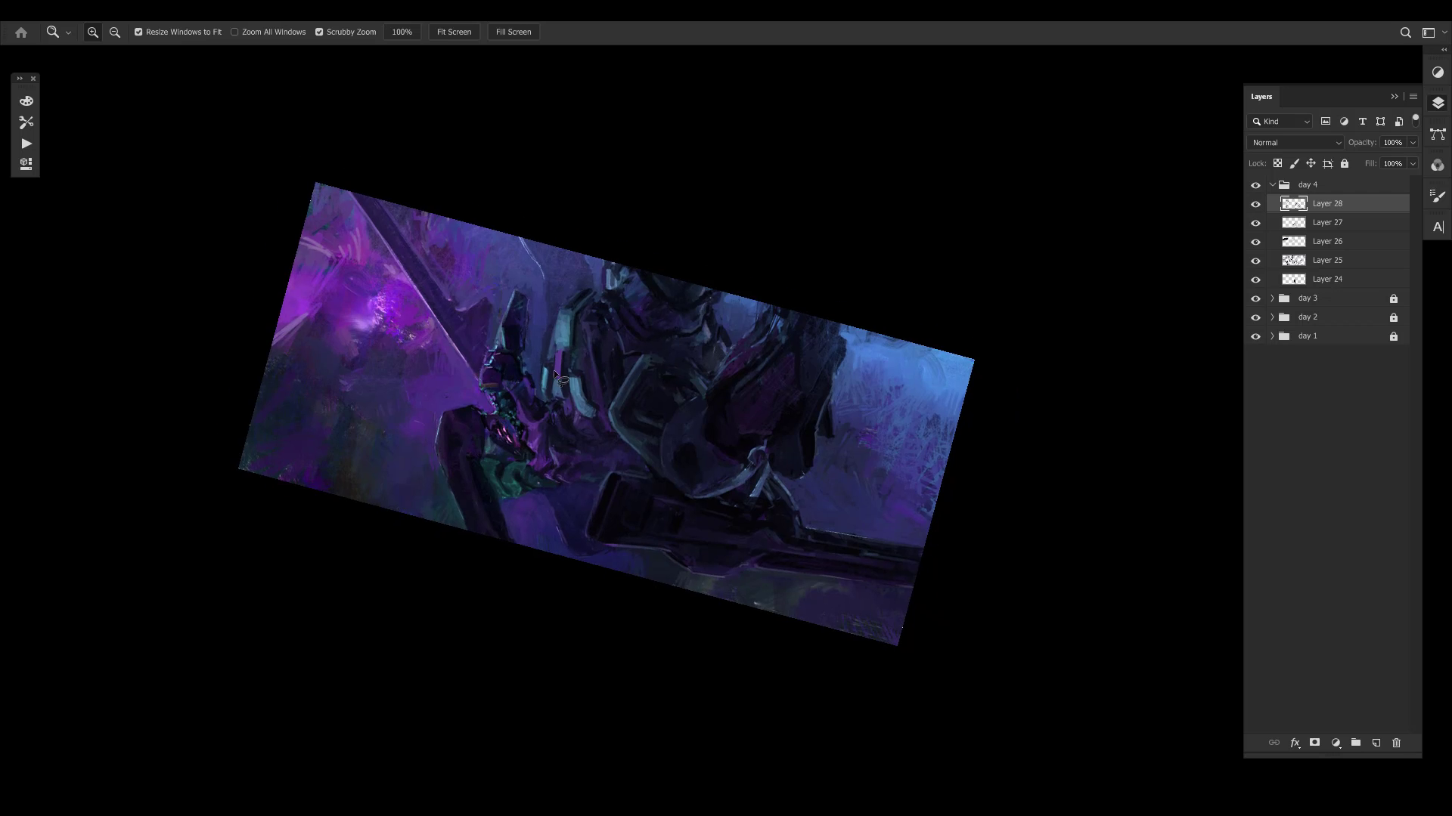
key("r")
left_click_drag(579, 276, 626, 502)
left_click_drag(883, 546, 921, 429)
left_click_drag(847, 598, 943, 421)
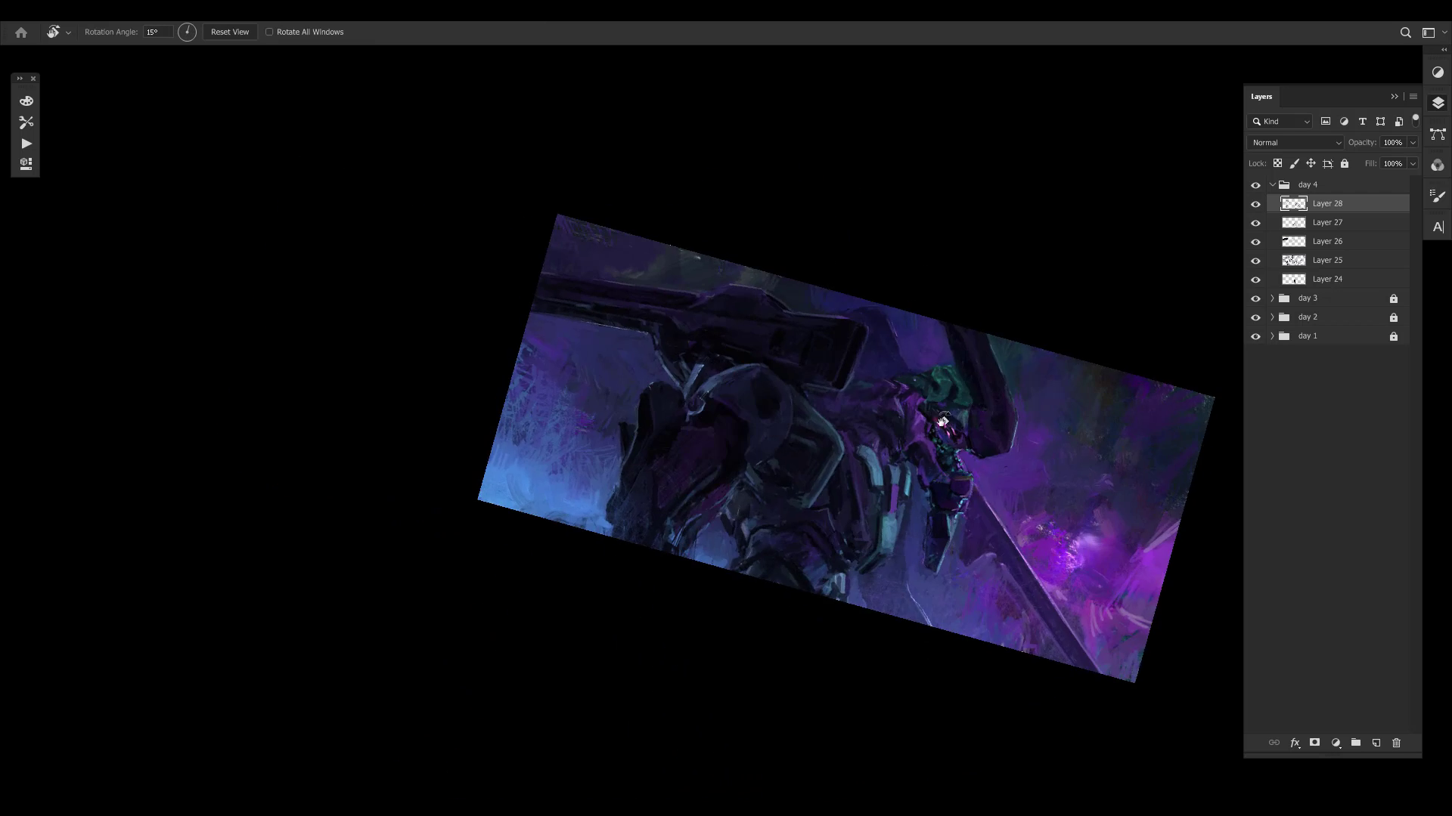
left_click_drag(1022, 496, 1057, 462)
key("z")
mouse_move(1063, 391)
left_mouse_down()
mouse_move(1011, 398)
mouse_move(1048, 388)
mouse_move(1036, 413)
mouse_move(992, 421)
left_mouse_up()
key("r")
left_click_drag(1091, 434, 1099, 376)
key("l")
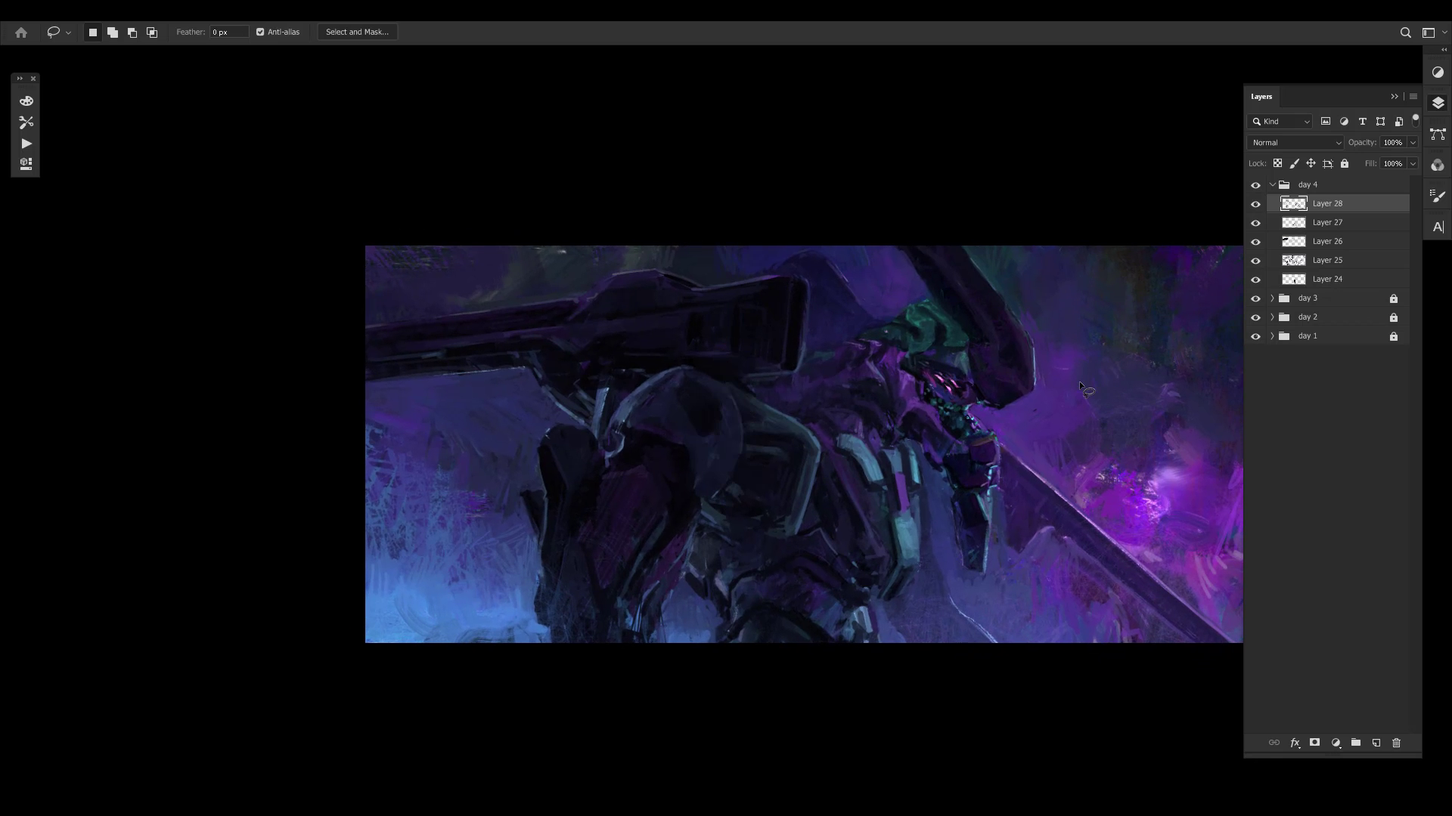
- Return the canvas to its unmirrored orientation and inspect the head up close and the whole composition from afar
key("z")
left_click_drag(717, 369, 796, 299)
left_click_drag(469, 350, 557, 229)
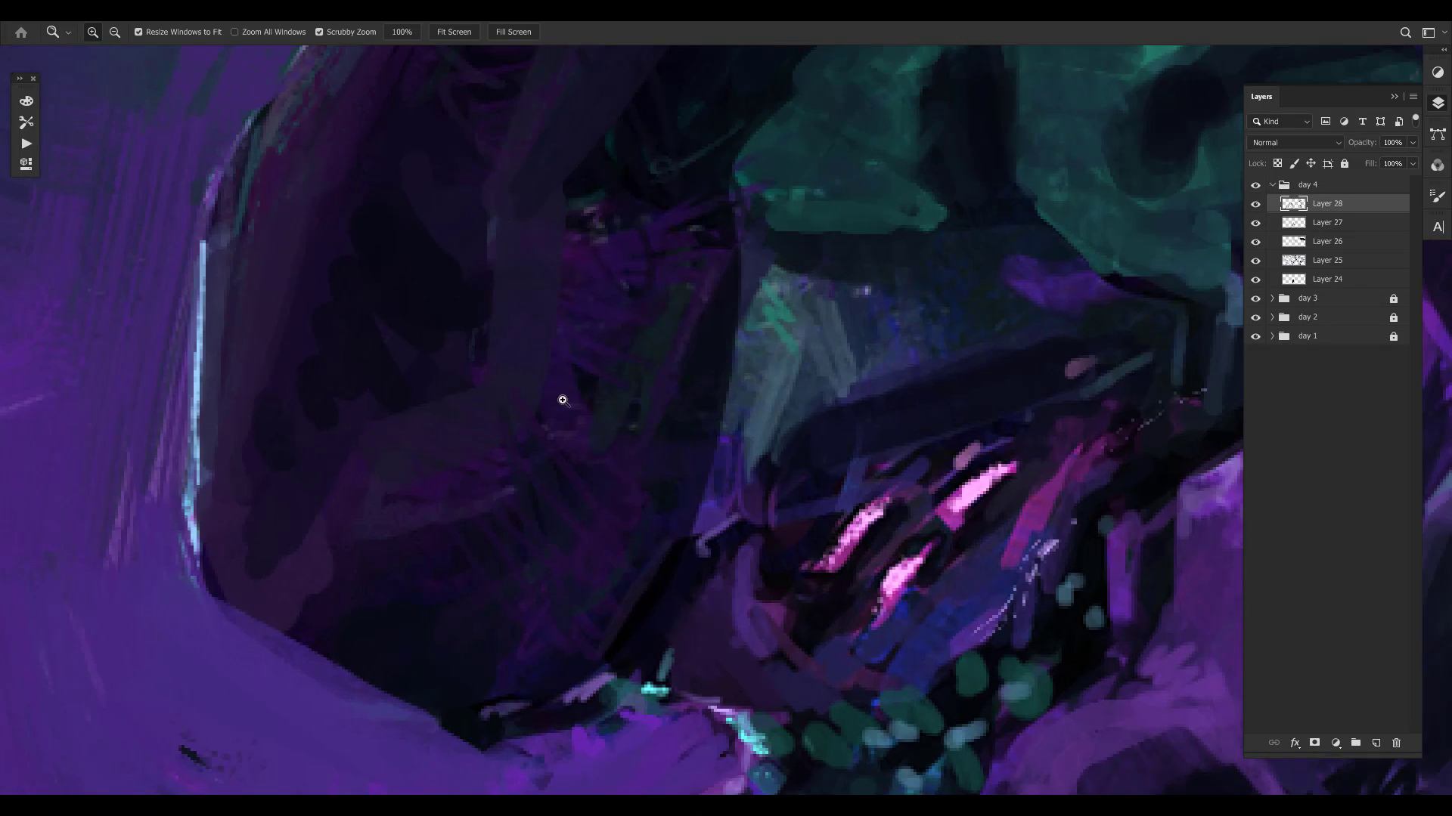
left_click_drag(719, 467, 567, 465)
left_click_drag(852, 482, 786, 481)
mouse_move(808, 482)
left_mouse_down()
mouse_move(751, 459)
mouse_move(599, 443)
left_mouse_up()
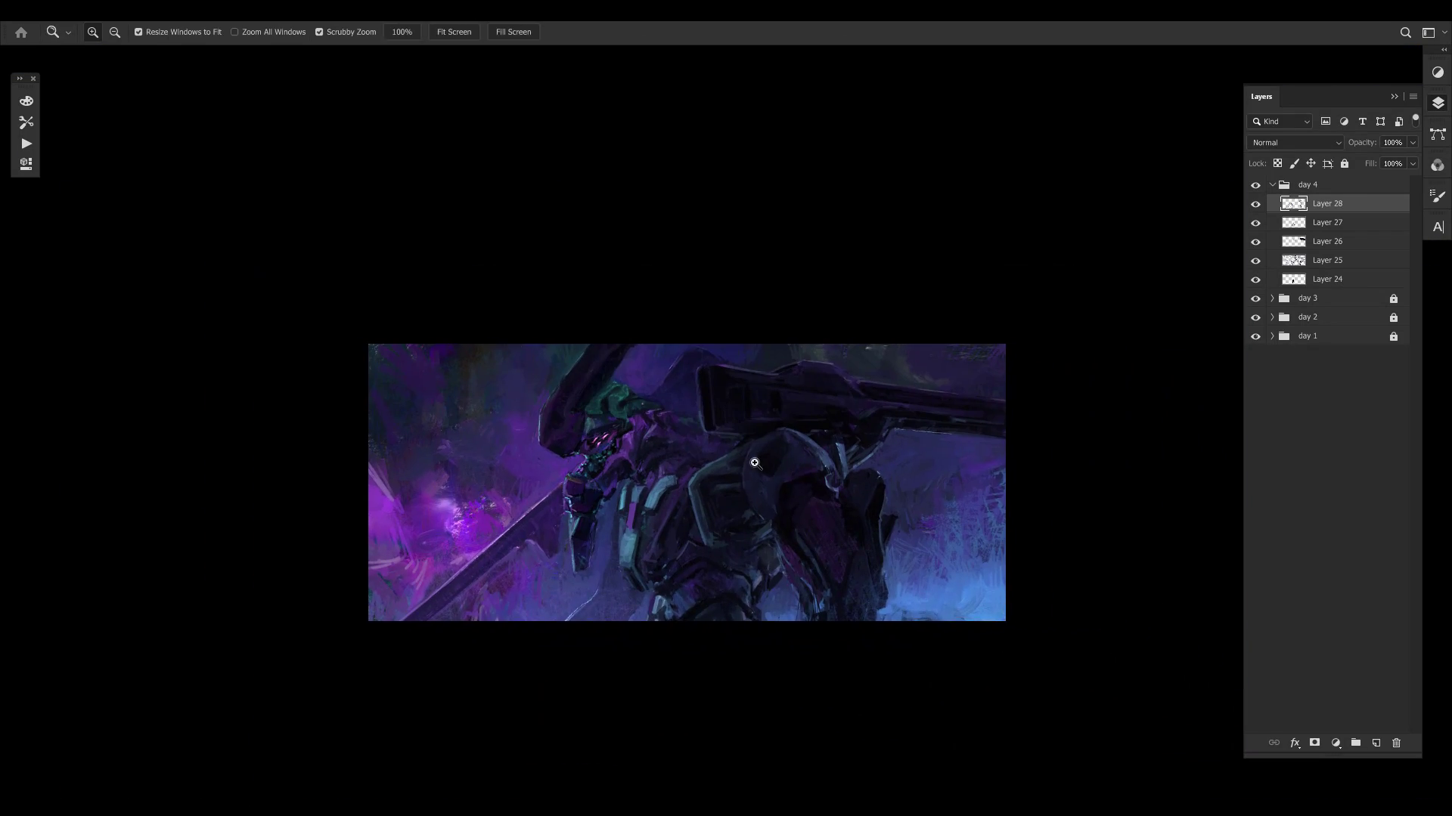
left_click_drag(730, 464, 787, 454)
- Compare the painting with Layer 28 hidden and shown, and reactivate the Brush tool
key("ctrl+comma")
key("ctrl+comma")
key("ctrl+comma")
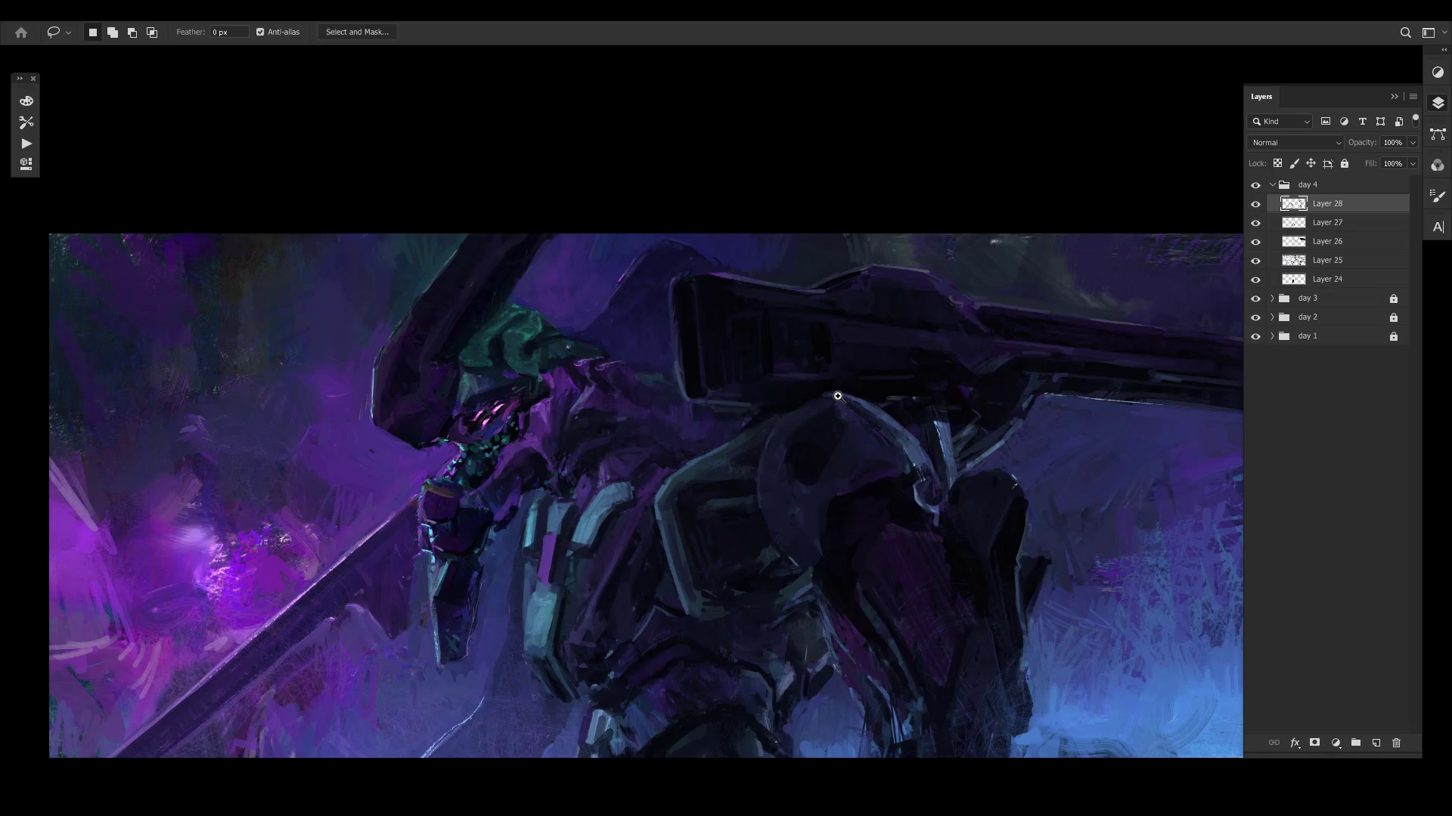
key("ctrl+comma")
left_click_drag(804, 435, 800, 436)
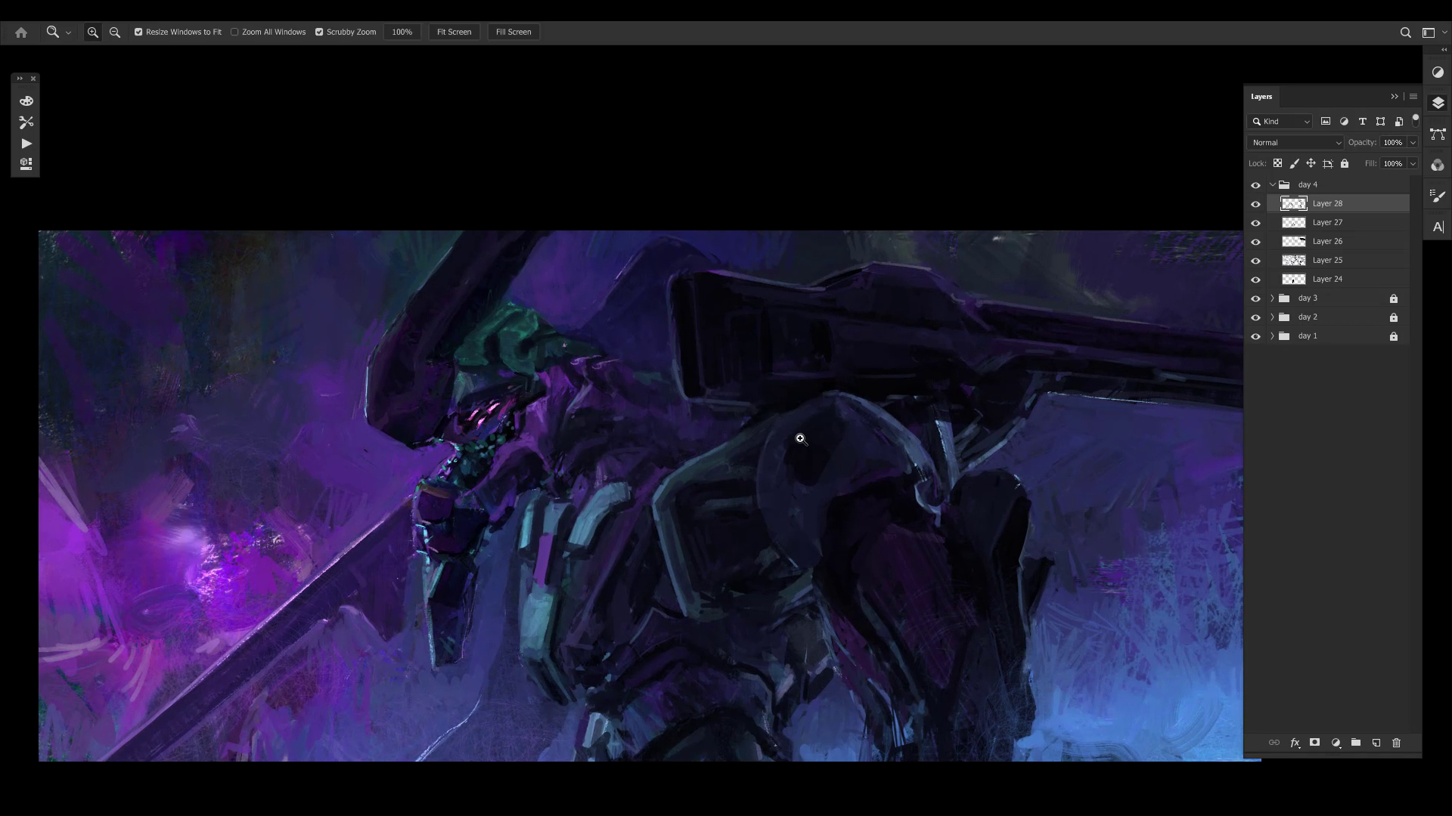
key("b")
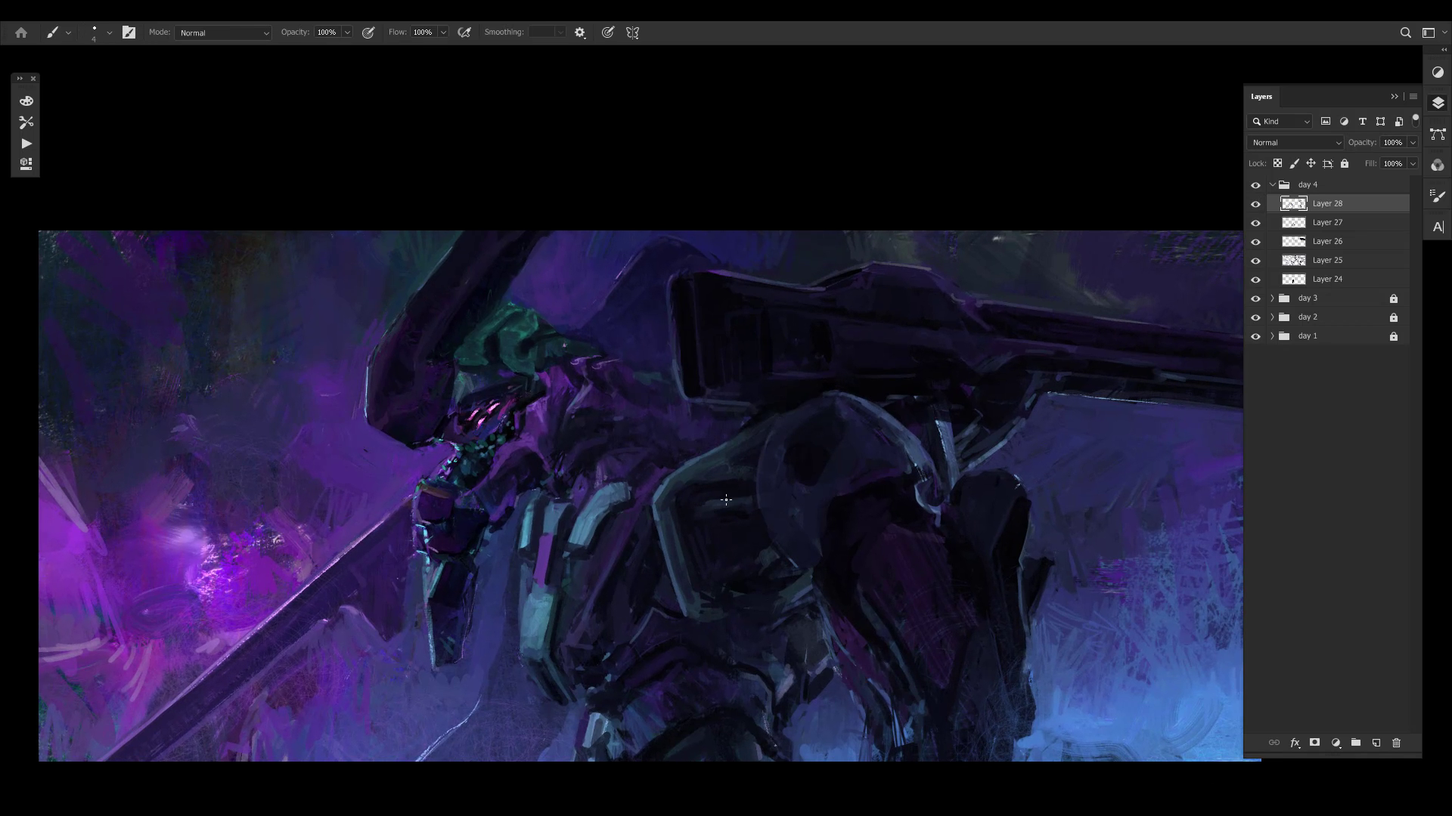
- Touch up the round shoulder armour and the lower waist detail with small brush strokes on Layer 28
left_click(853, 409, "alt")
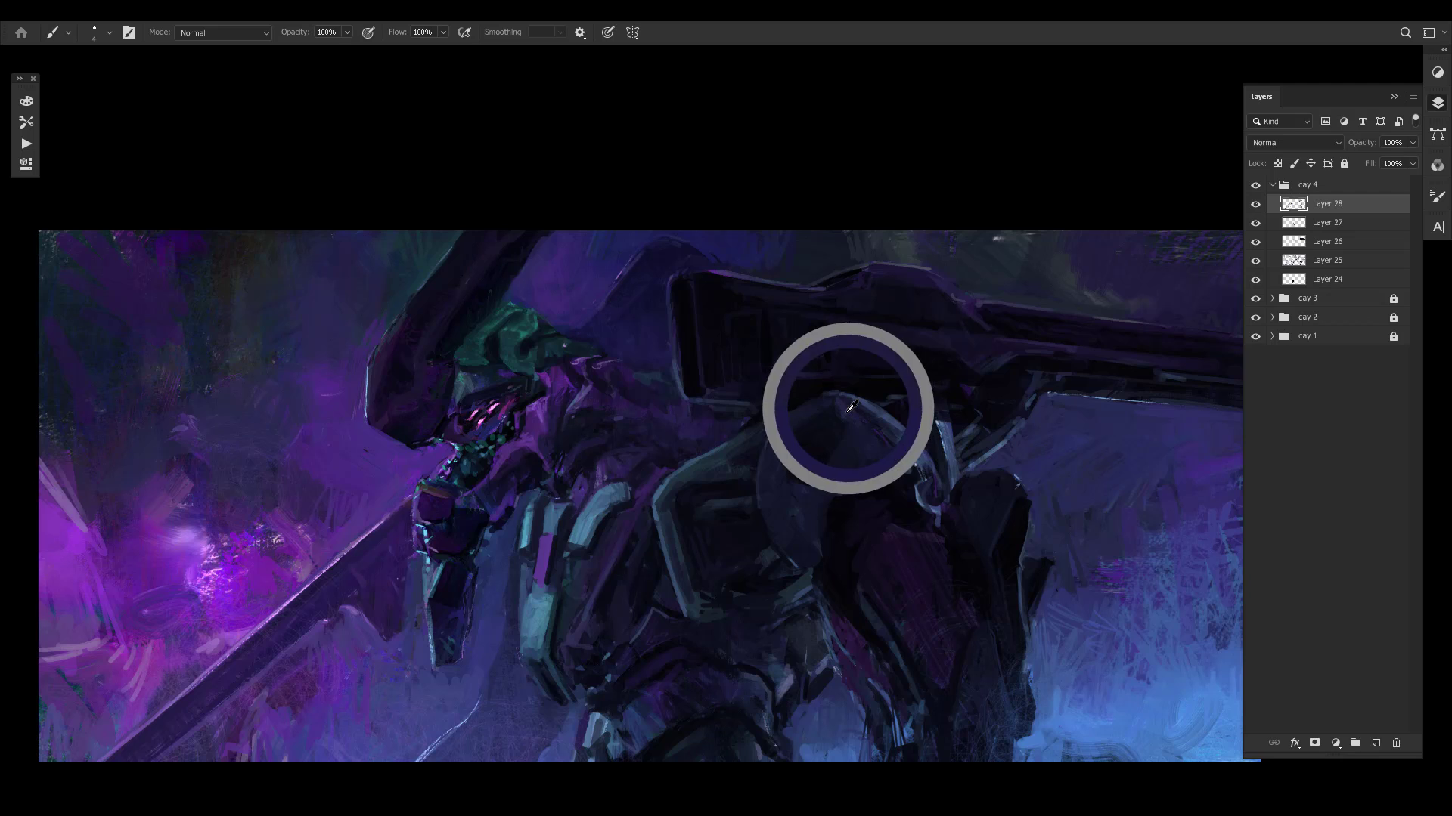
left_click(875, 441, "alt")
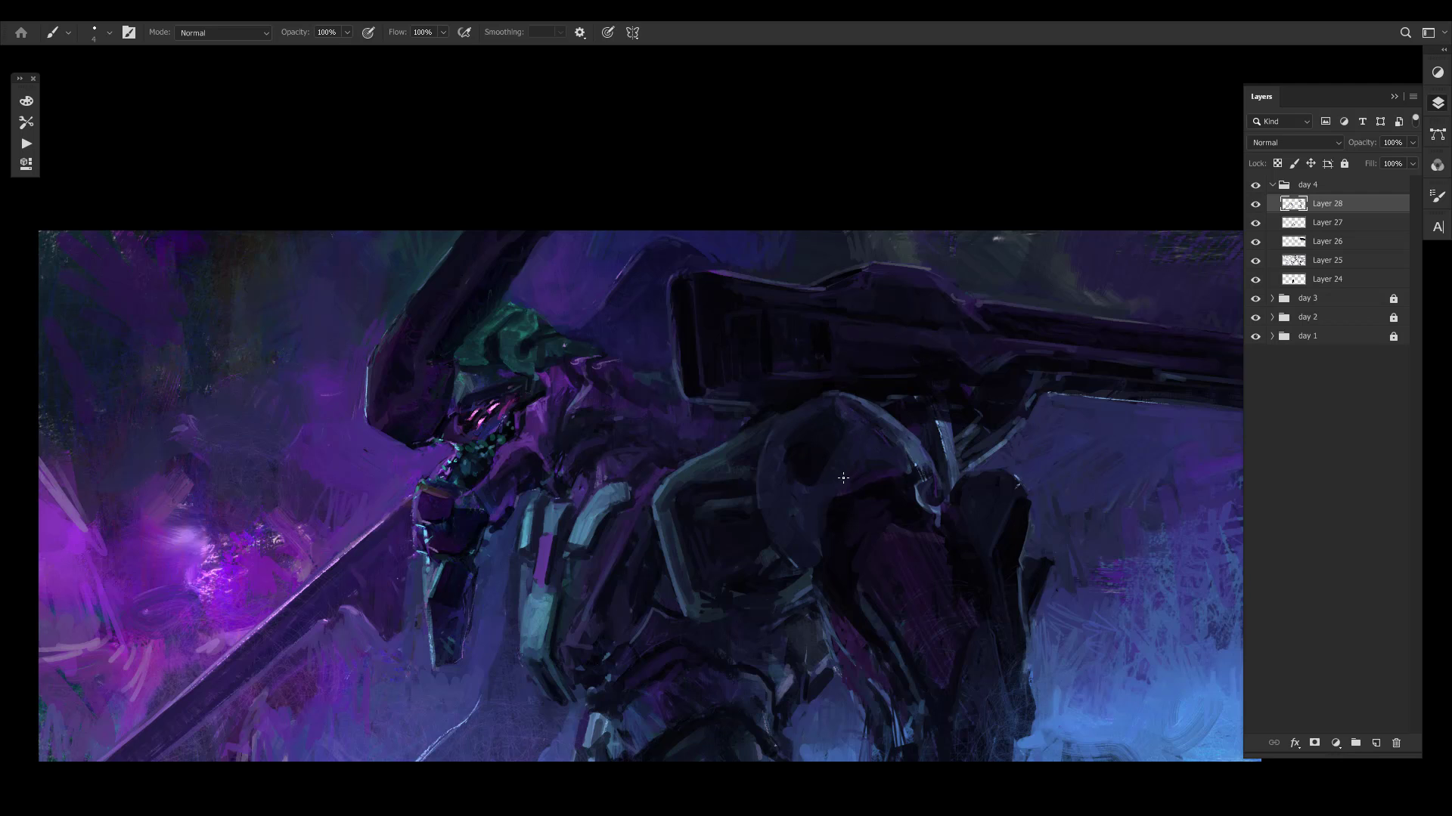
left_click_drag(843, 478, 756, 461)
left_click_drag(716, 540, 728, 533)
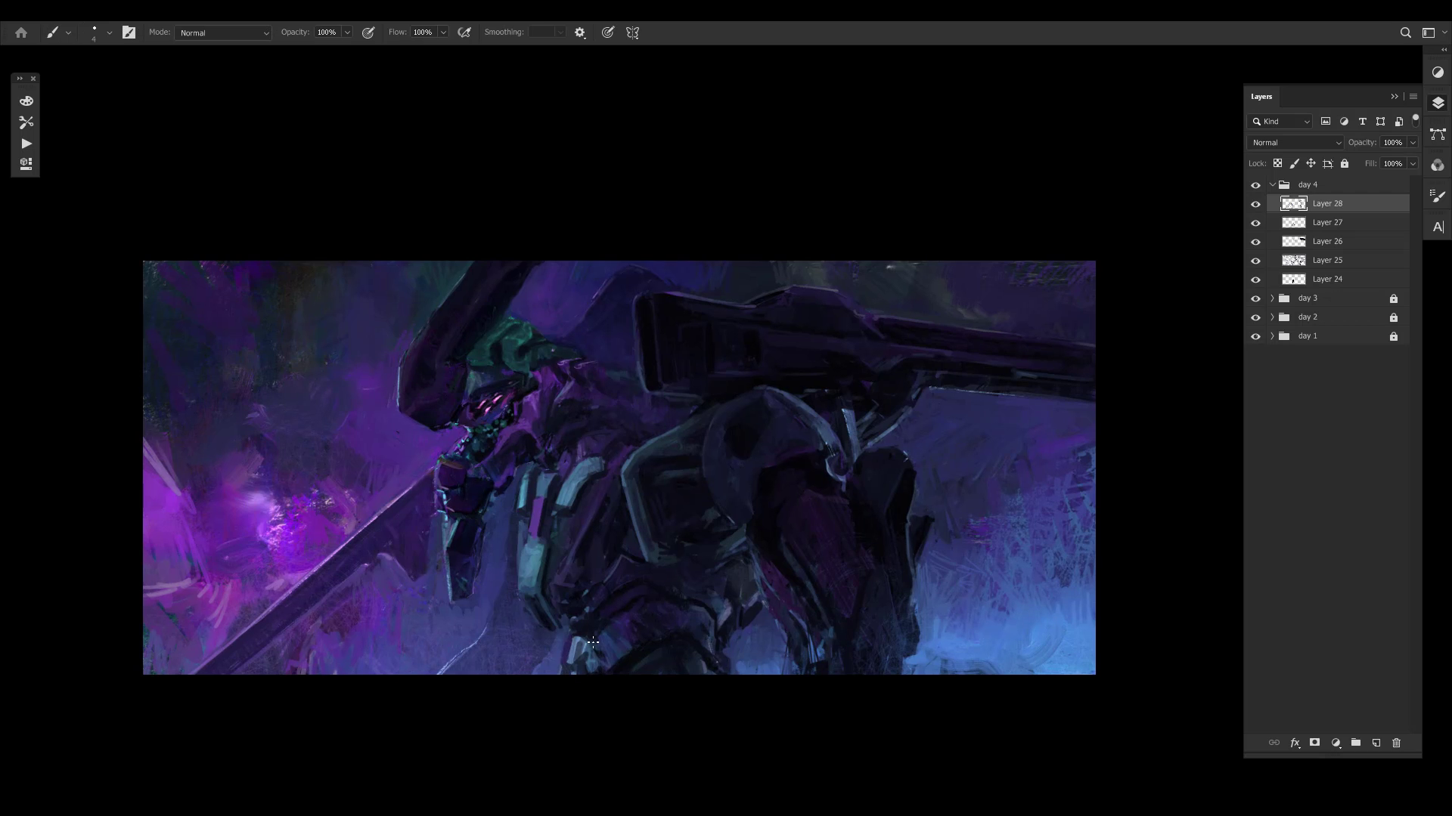
left_click(602, 629, "alt")
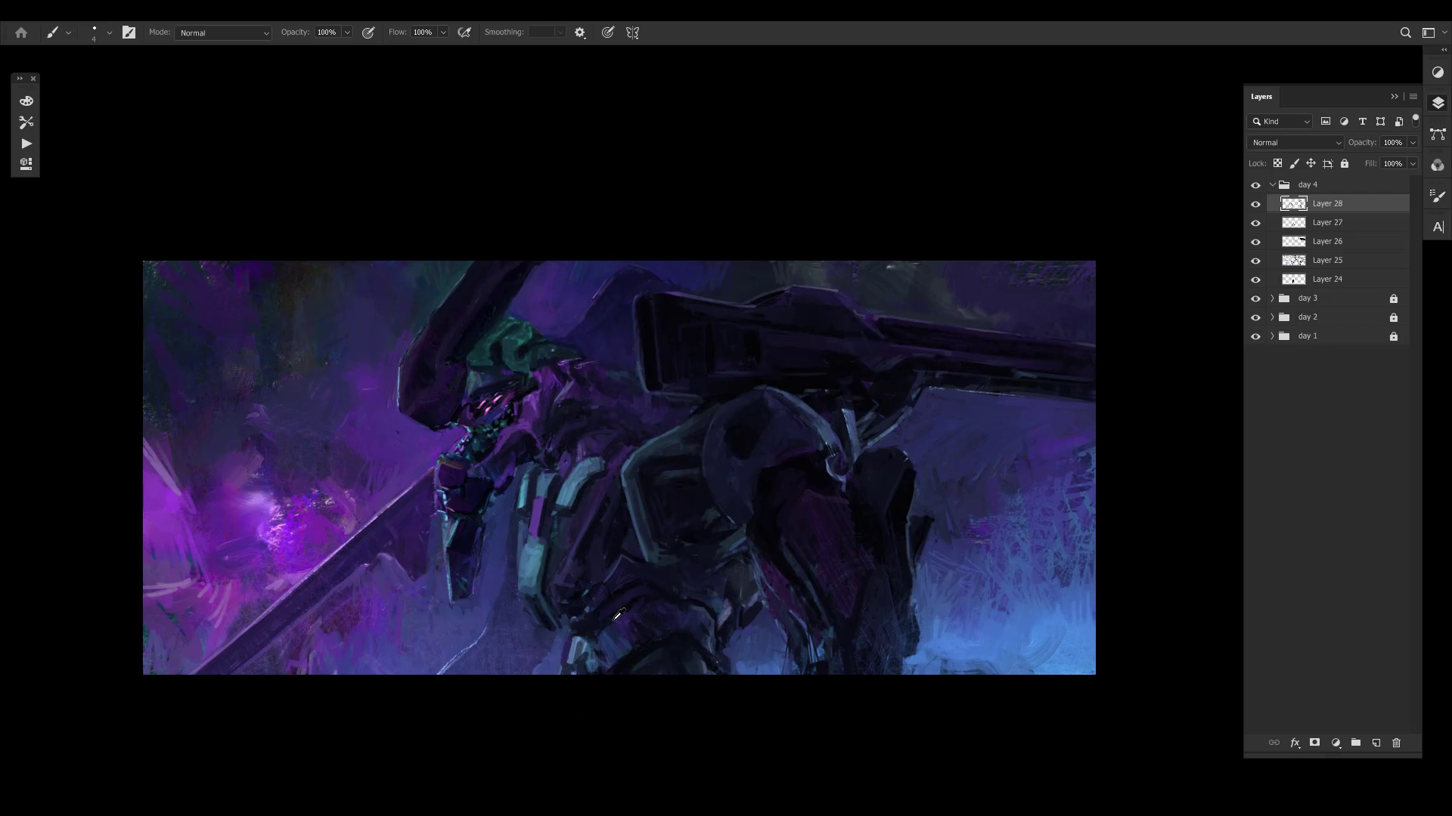
key("alt+bracketright")
left_click(585, 647)
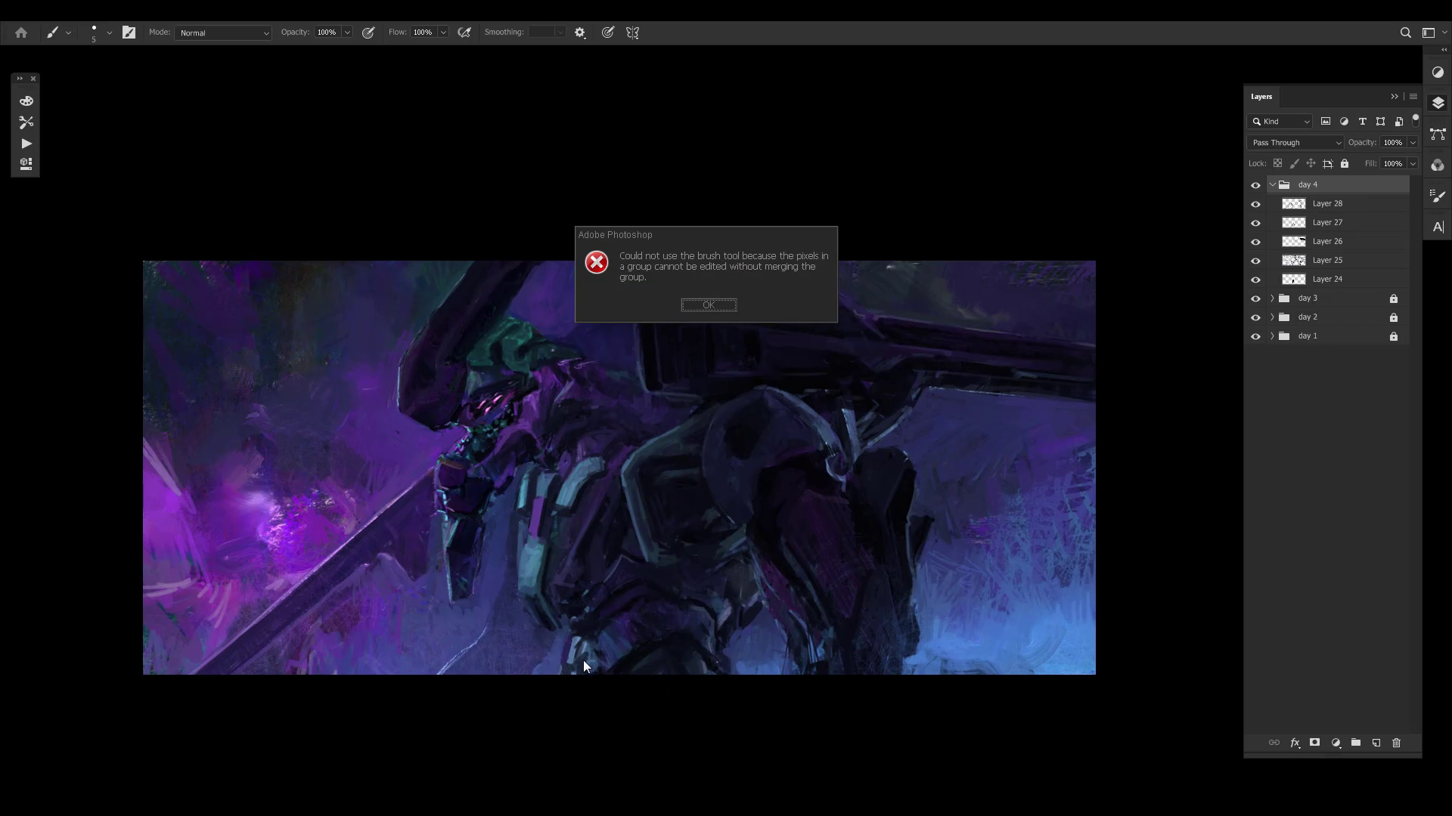
left_click(708, 306)
key("alt+bracketleft")
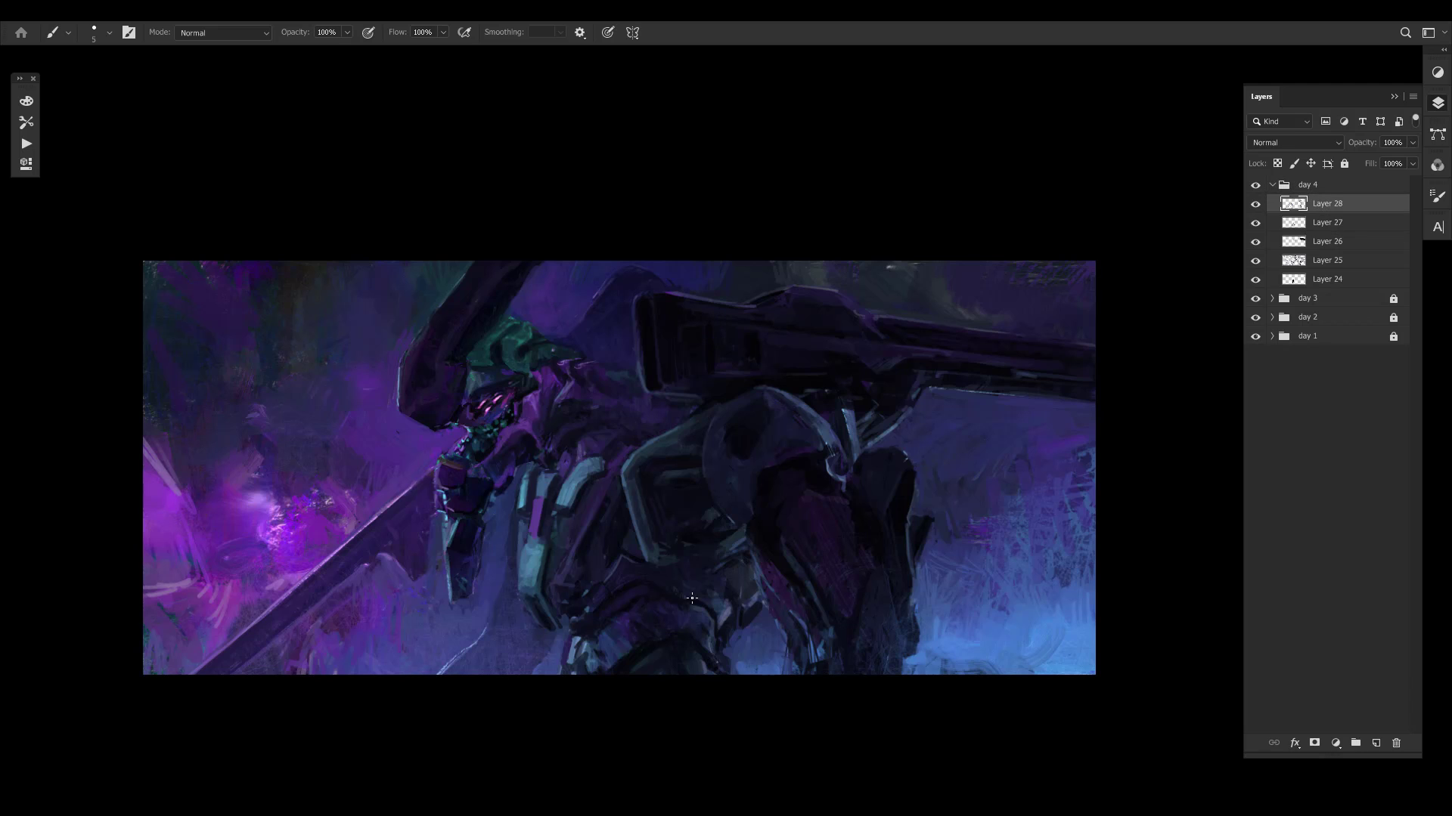
- Add small dabs to the armour details at the mech's lower waist and undo the last dab
left_click(592, 632, "alt")
mouse_move(578, 647)
left_mouse_down("alt")
mouse_move(593, 635)
mouse_move(570, 665)
mouse_move(581, 648)
left_mouse_up("alt")
left_click(619, 632, "alt")
key("ctrl+z")
- Tone down the magenta strip and the long teal plate on the chest using a larger brush
left_click(535, 406, "alt")
left_click(518, 454, "alt")
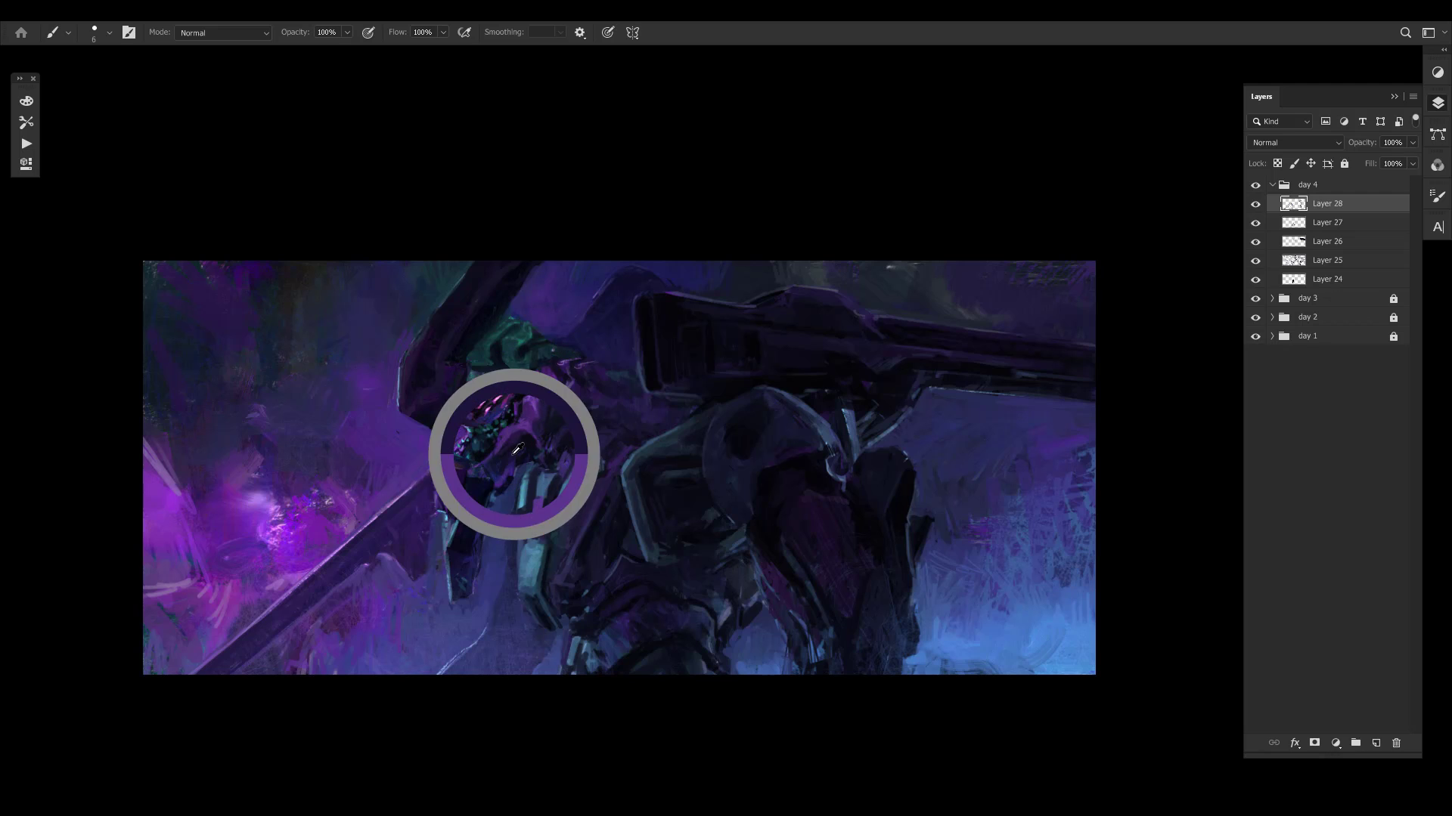
left_click(550, 559, "alt")
key("bracketright")
key("bracketright")
key("bracketright")
key("bracketright")
mouse_move(547, 547)
left_mouse_down()
mouse_move(550, 618)
mouse_move(534, 603)
left_mouse_up()
left_click(537, 620, "alt")
- Refine the lower tip and inner edge of the long teal chest plate with a smaller brush
key("bracketleft")
key("bracketleft")
key("bracketleft")
key("bracketleft")
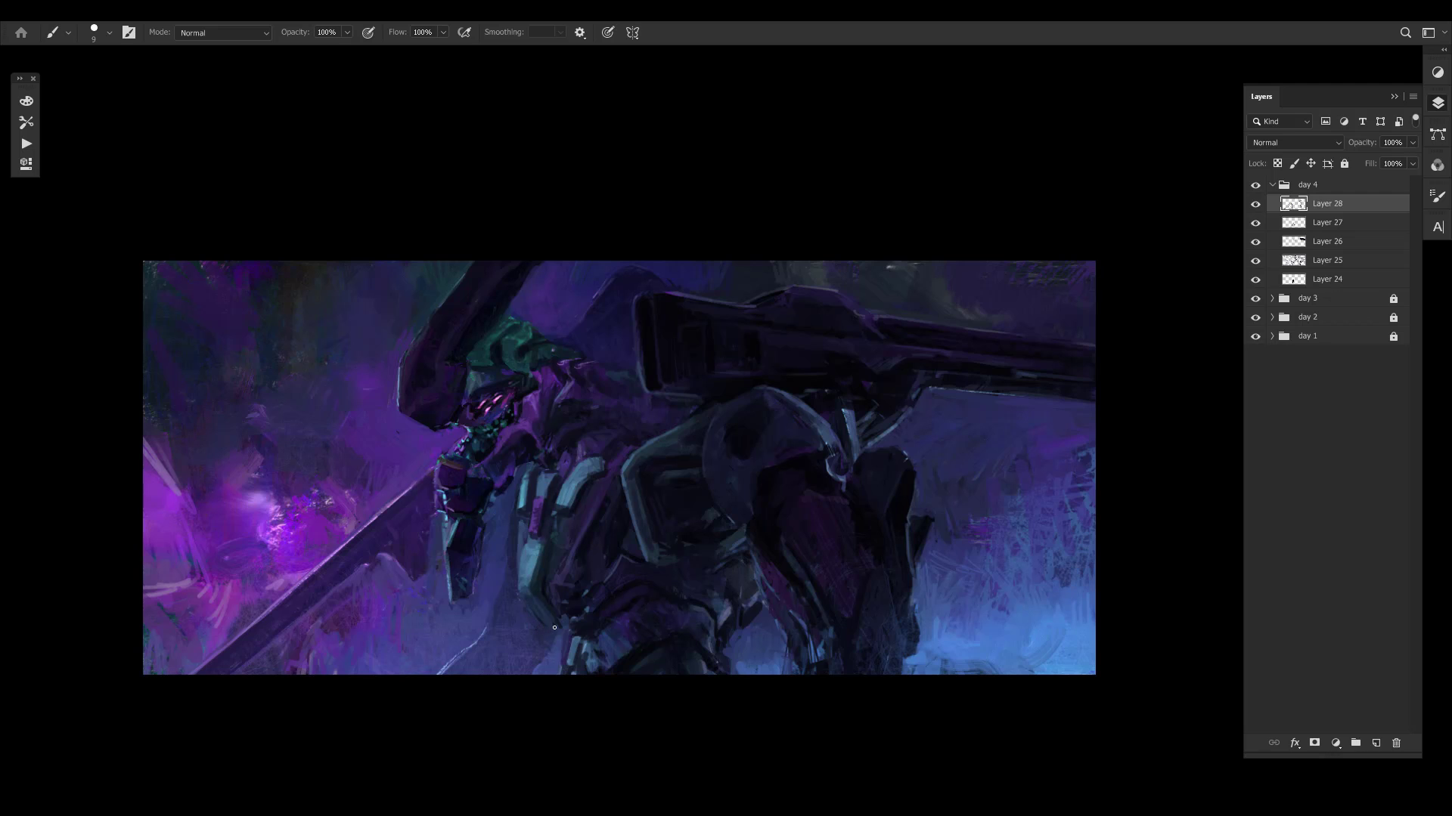
left_click(566, 622, "alt")
left_click(559, 621, "alt")
left_click(549, 583, "alt")
key("bracketright")
left_click(567, 571, "alt")
- Define the dark gap between the two teal chest plates with fine brush dabs
key("bracketleft")
key("bracketleft")
left_click(560, 547, "alt")
left_click(578, 504, "alt")
left_click(581, 580, "alt")
- Sample dark torso tones and paint them between the curved teal plate and the arm armour
key("bracketright")
key("bracketright")
left_click(588, 534, "alt")
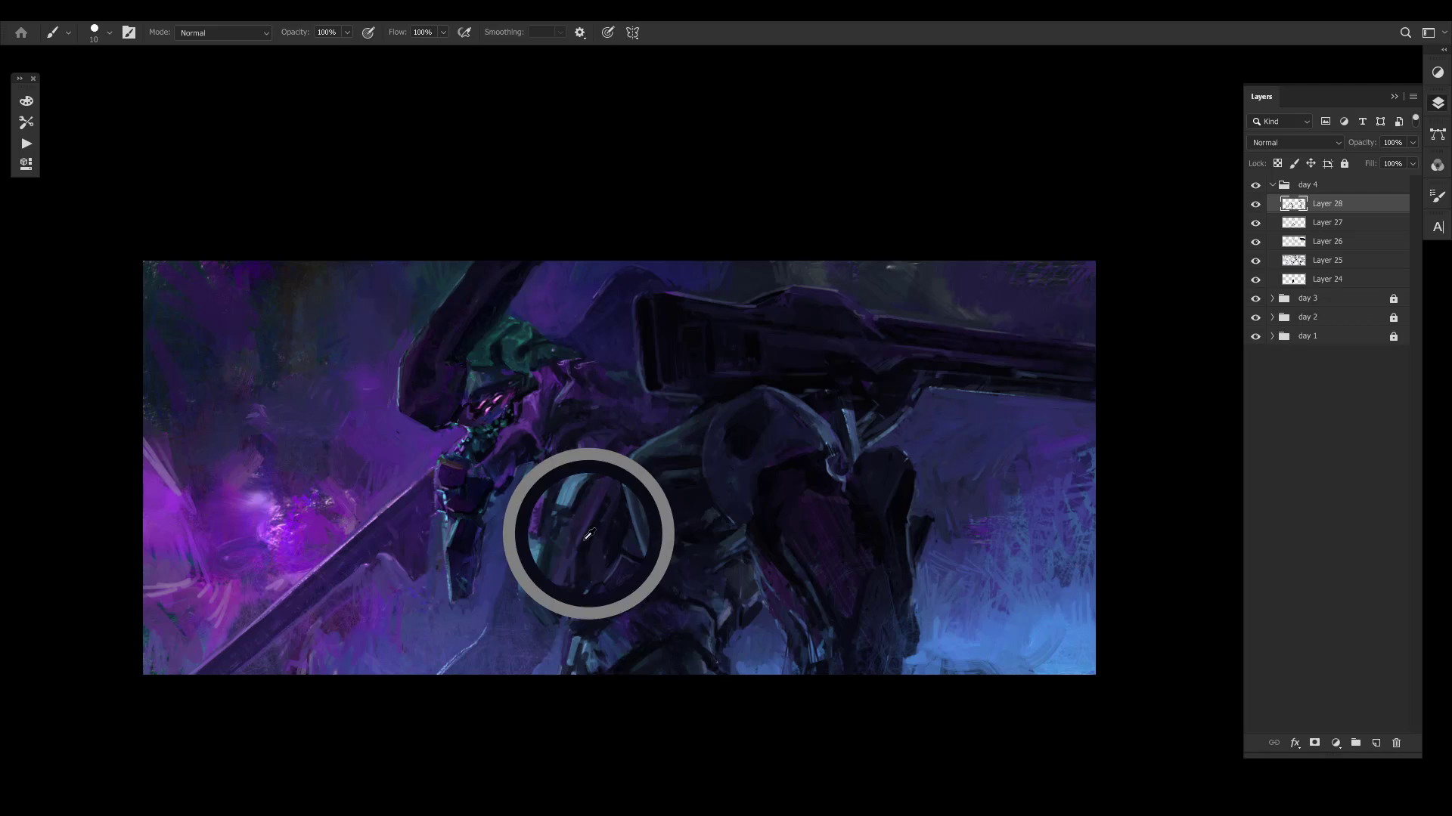
left_click(605, 516, "alt")
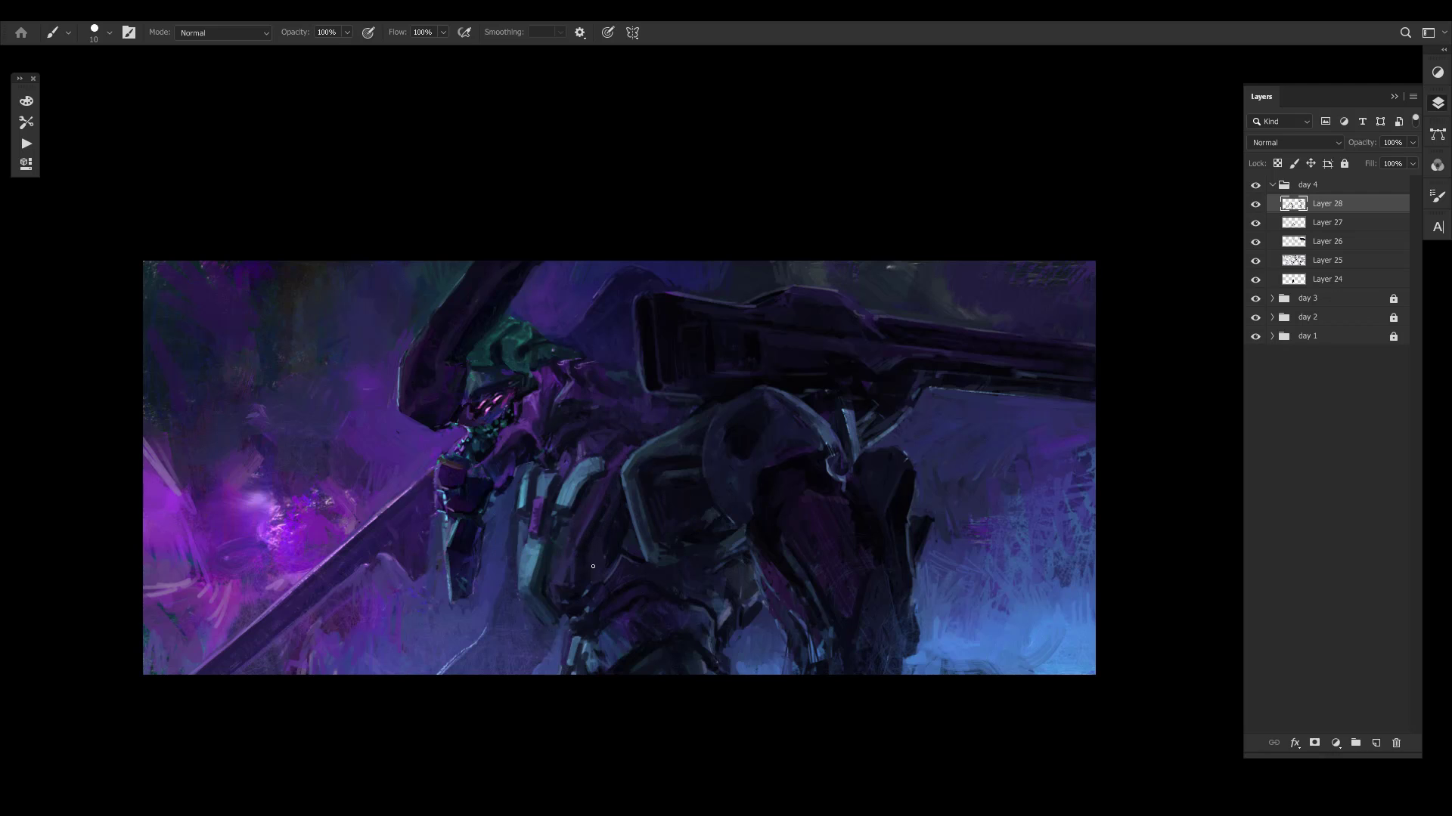
left_click(616, 505, "alt")
left_click(620, 514, "alt")
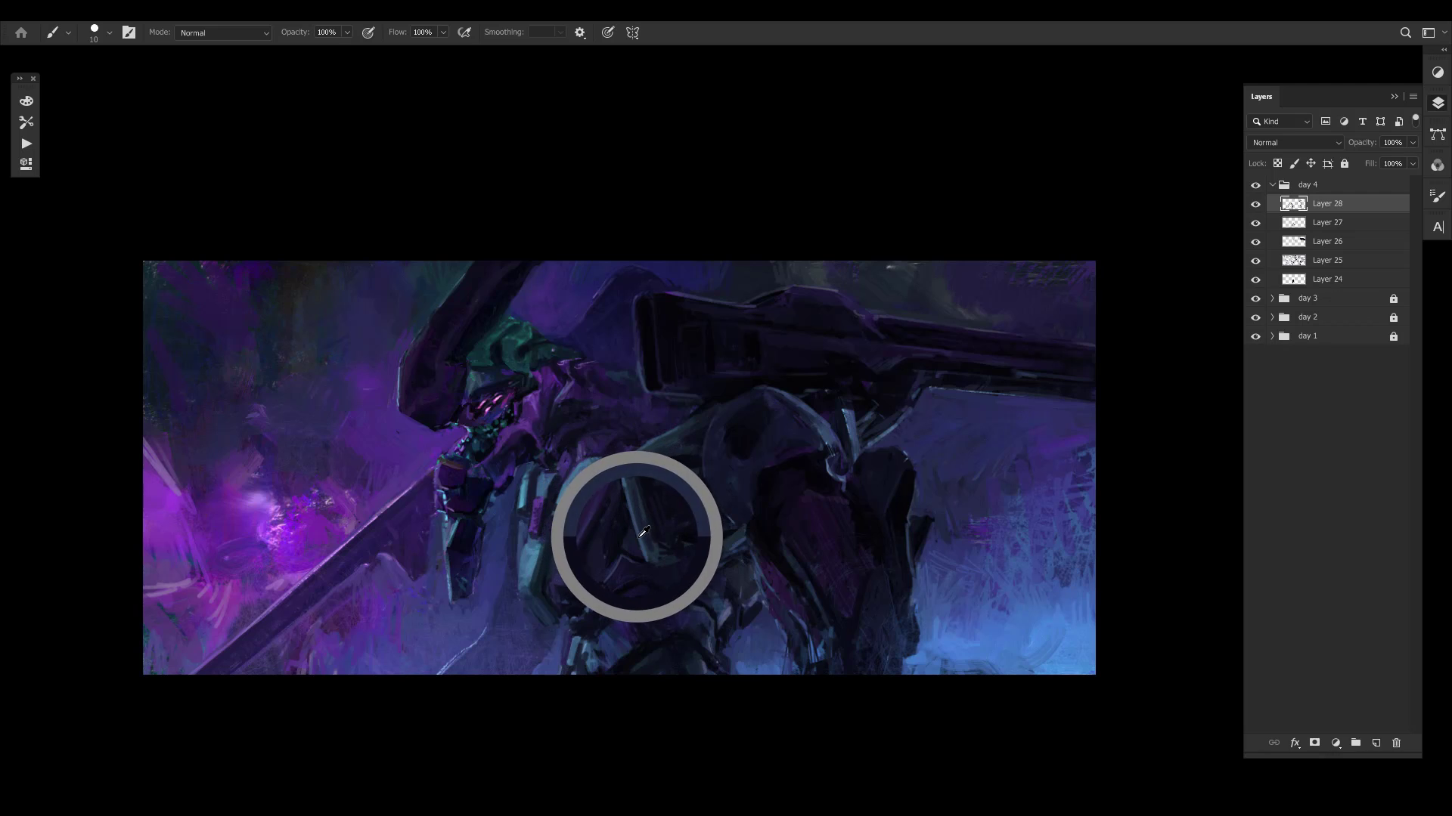
key("bracketleft")
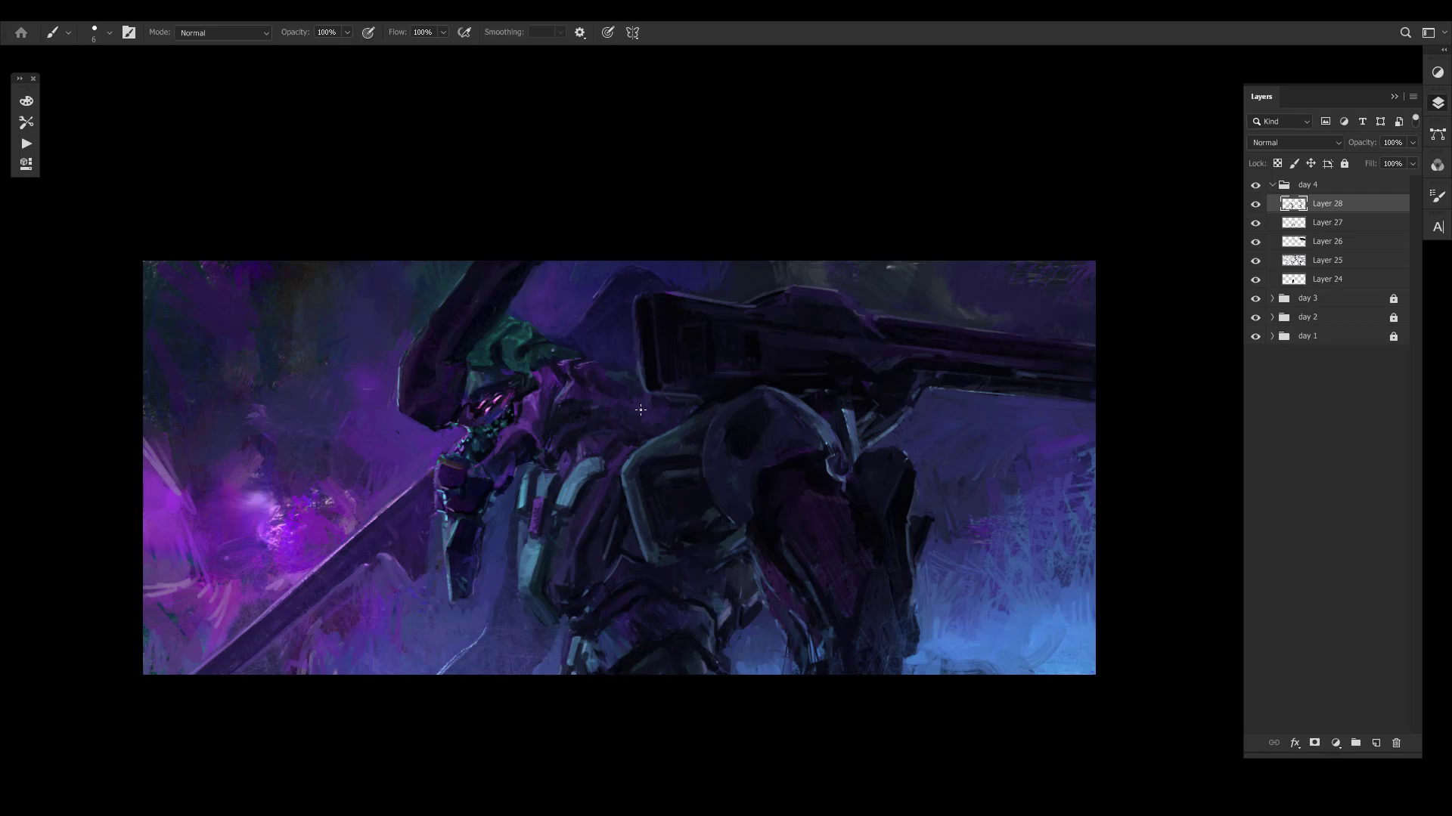
- Mirror the canvas horizontally and compare the enlarged painting with Layer 28 hidden and shown
key("ctrl+shift+h")
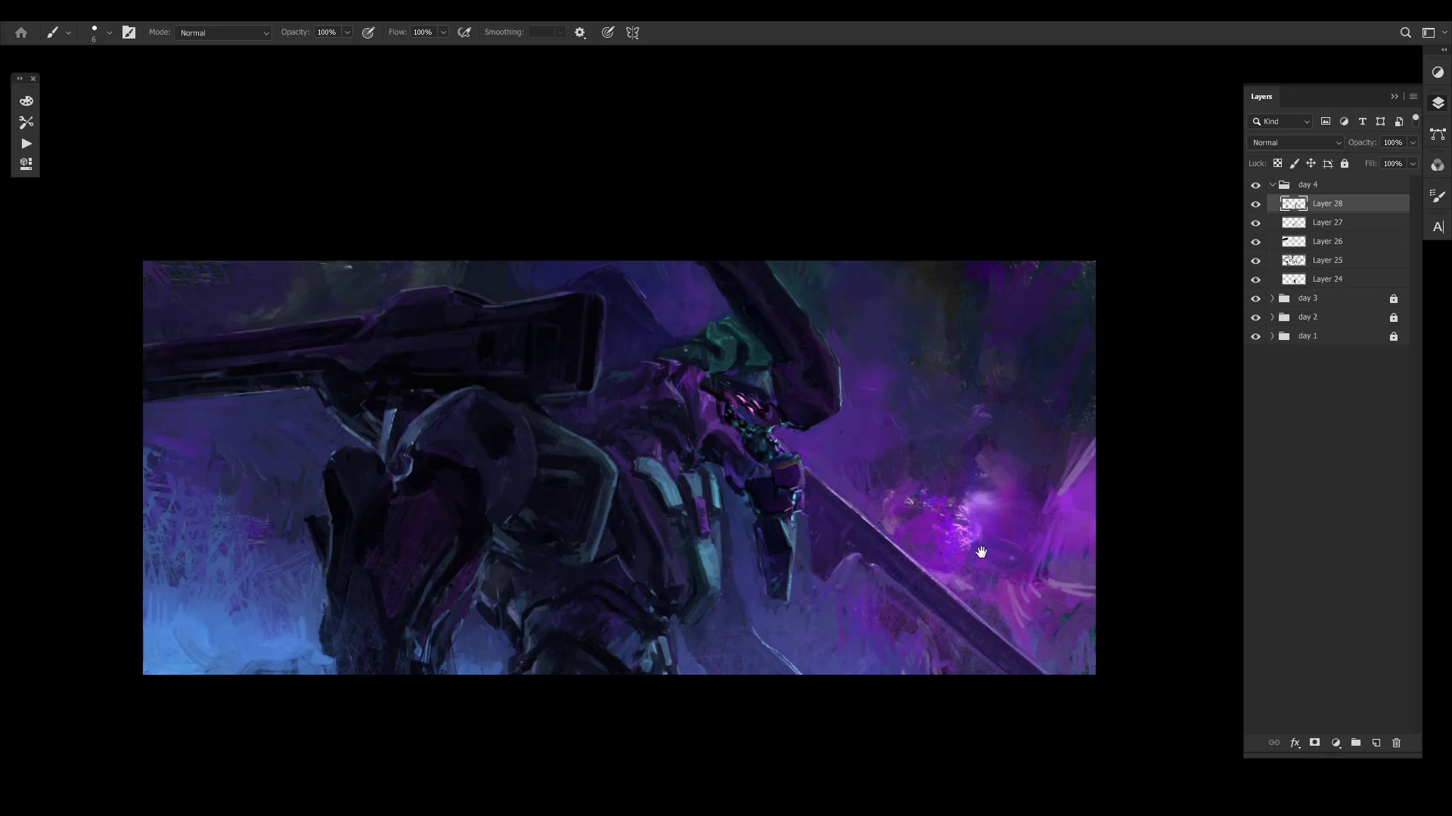
left_click_drag(979, 551, 948, 544)
scroll(639, 563, "up", 1)
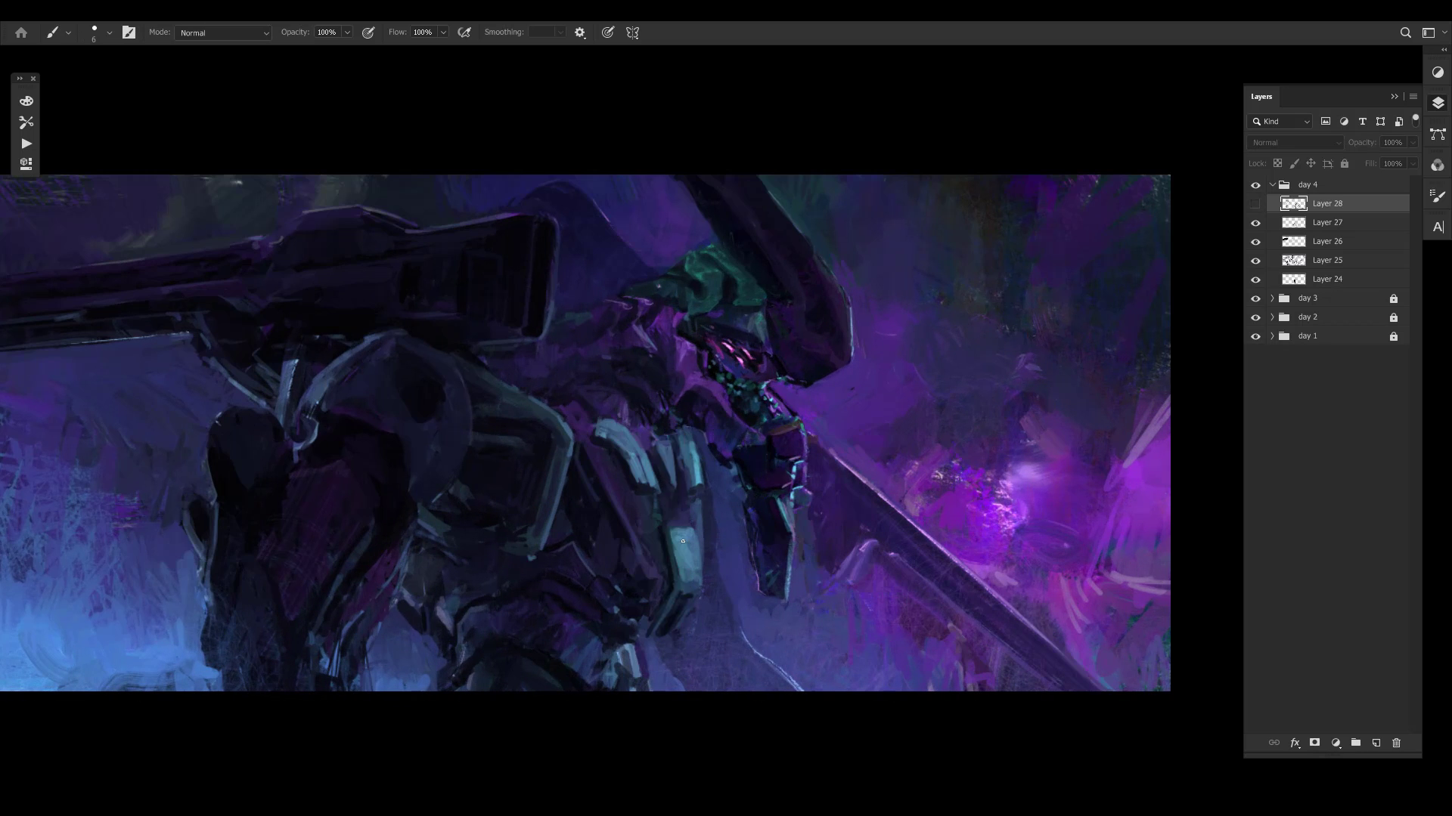
- Rework the magenta strip between the teal chest plates with short strokes in the mirrored view
left_click(674, 490, "alt")
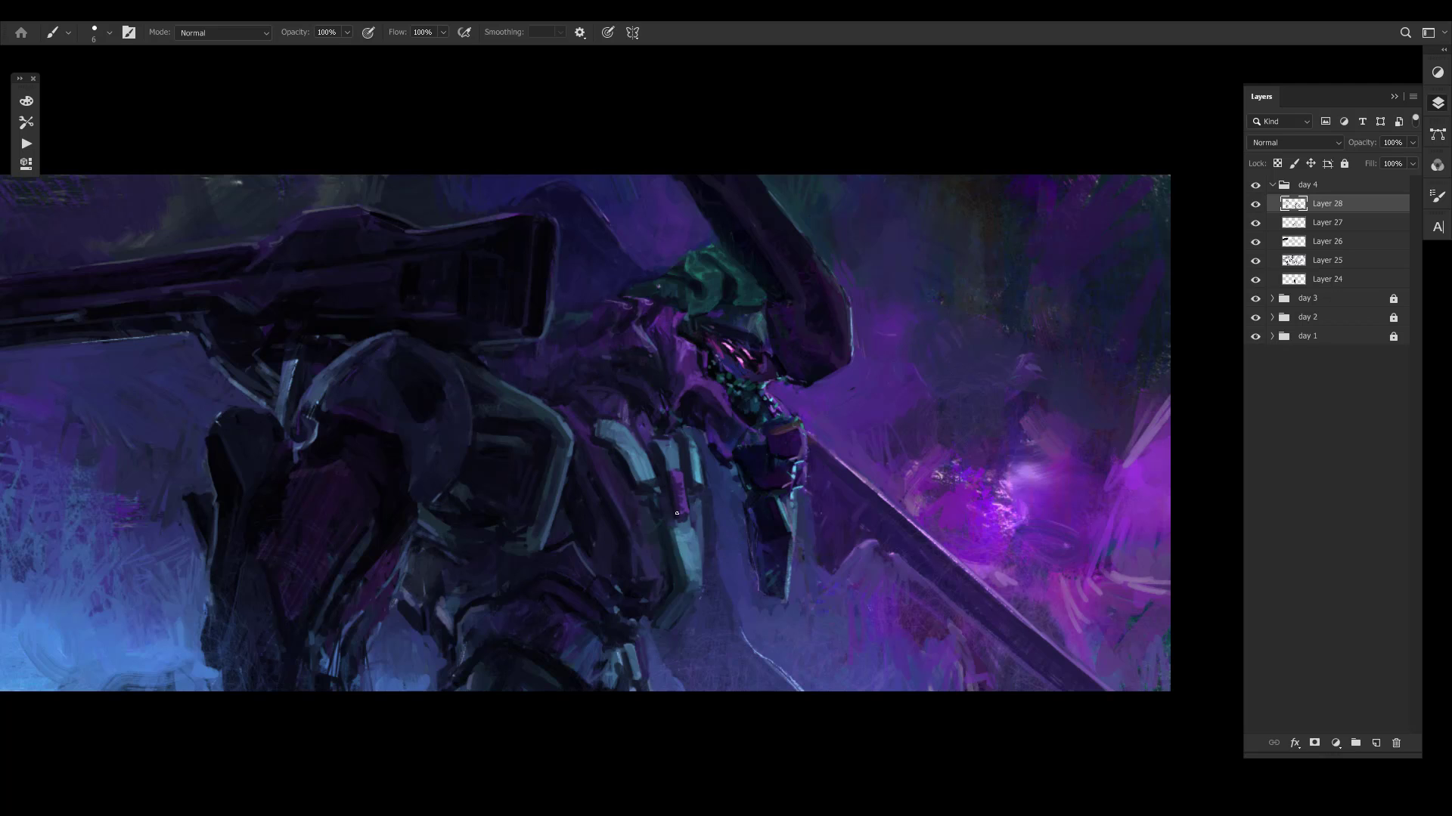
left_click(675, 489, "alt")
left_click(683, 486, "alt")
left_click(683, 486, "alt")
left_click(679, 454, "alt")
left_click(678, 463, "alt")
left_click(679, 483, "alt")
left_click(781, 526, "alt")
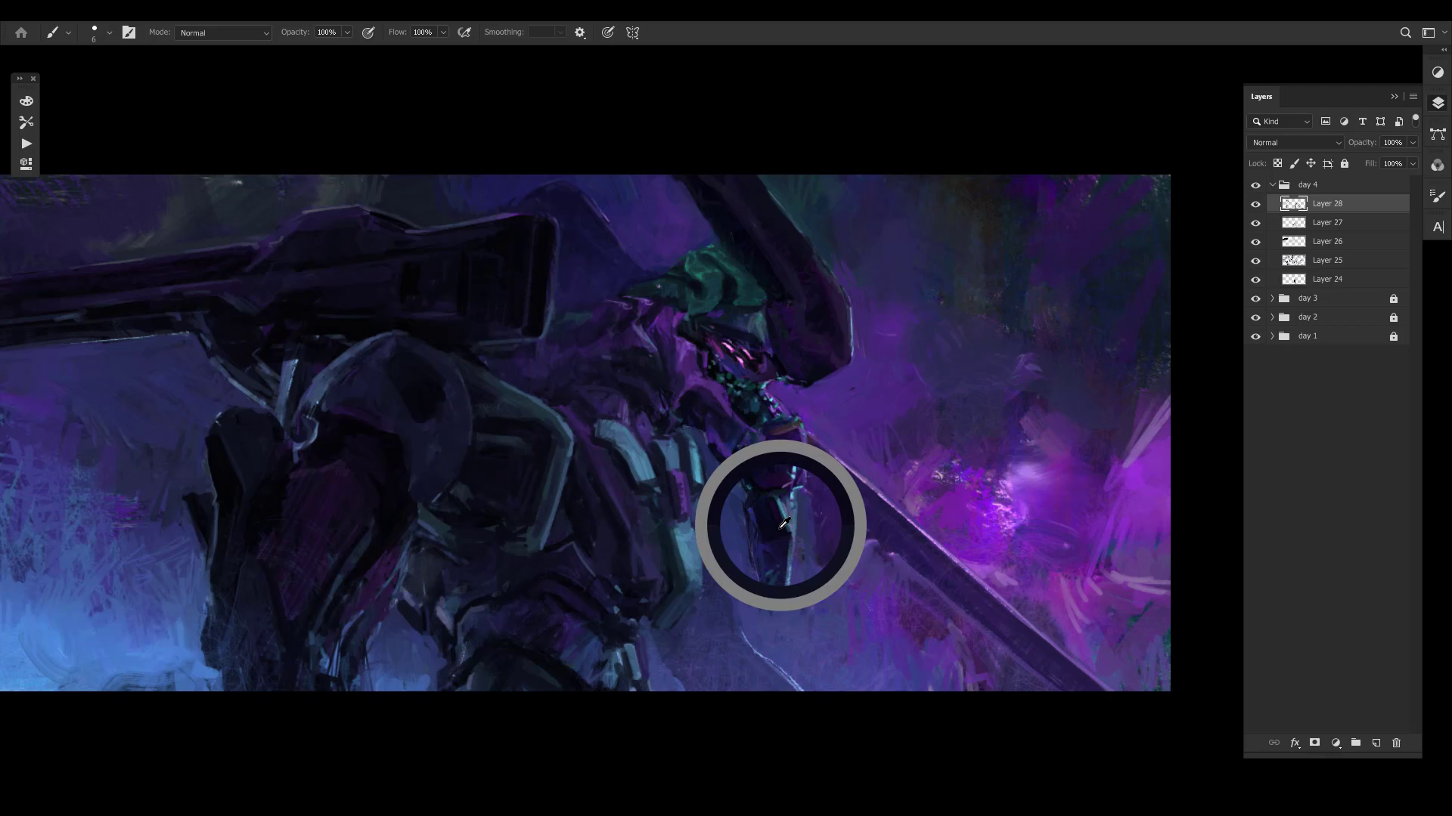
left_click(677, 488, "alt")
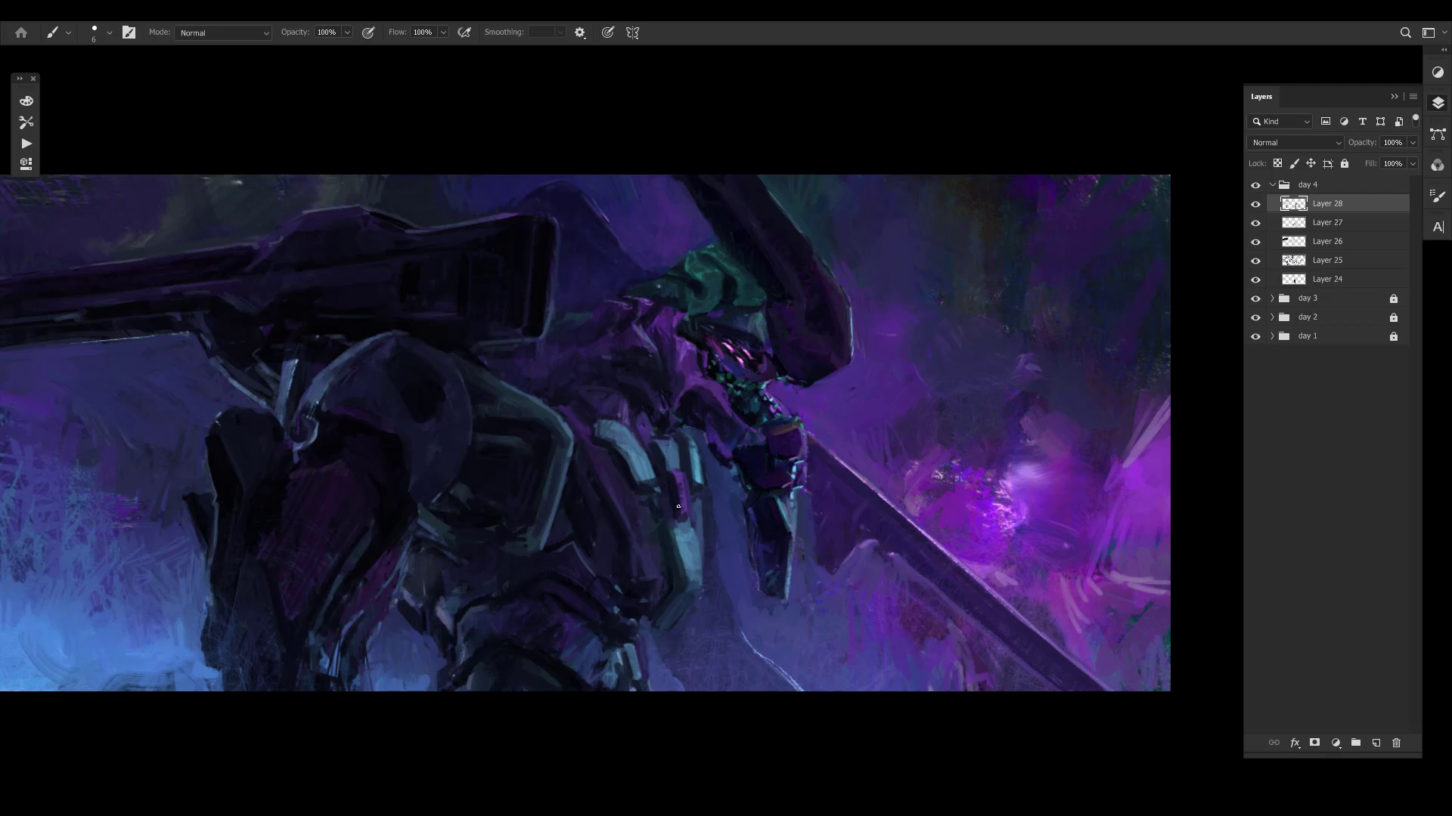
left_click(680, 464, "alt")
left_click(683, 467, "alt")
- Touch up the edge of the curved teal plate beside the magenta strip
left_click(652, 485, "alt")
left_click(651, 478, "alt")
mouse_move(663, 490)
left_mouse_down()
mouse_move(646, 481)
mouse_move(704, 484)
left_mouse_up()
left_click_drag(717, 461, 476, 484)
- Compare the mirrored composition from afar with Layer 28 hidden and shown
key("ctrl+comma")
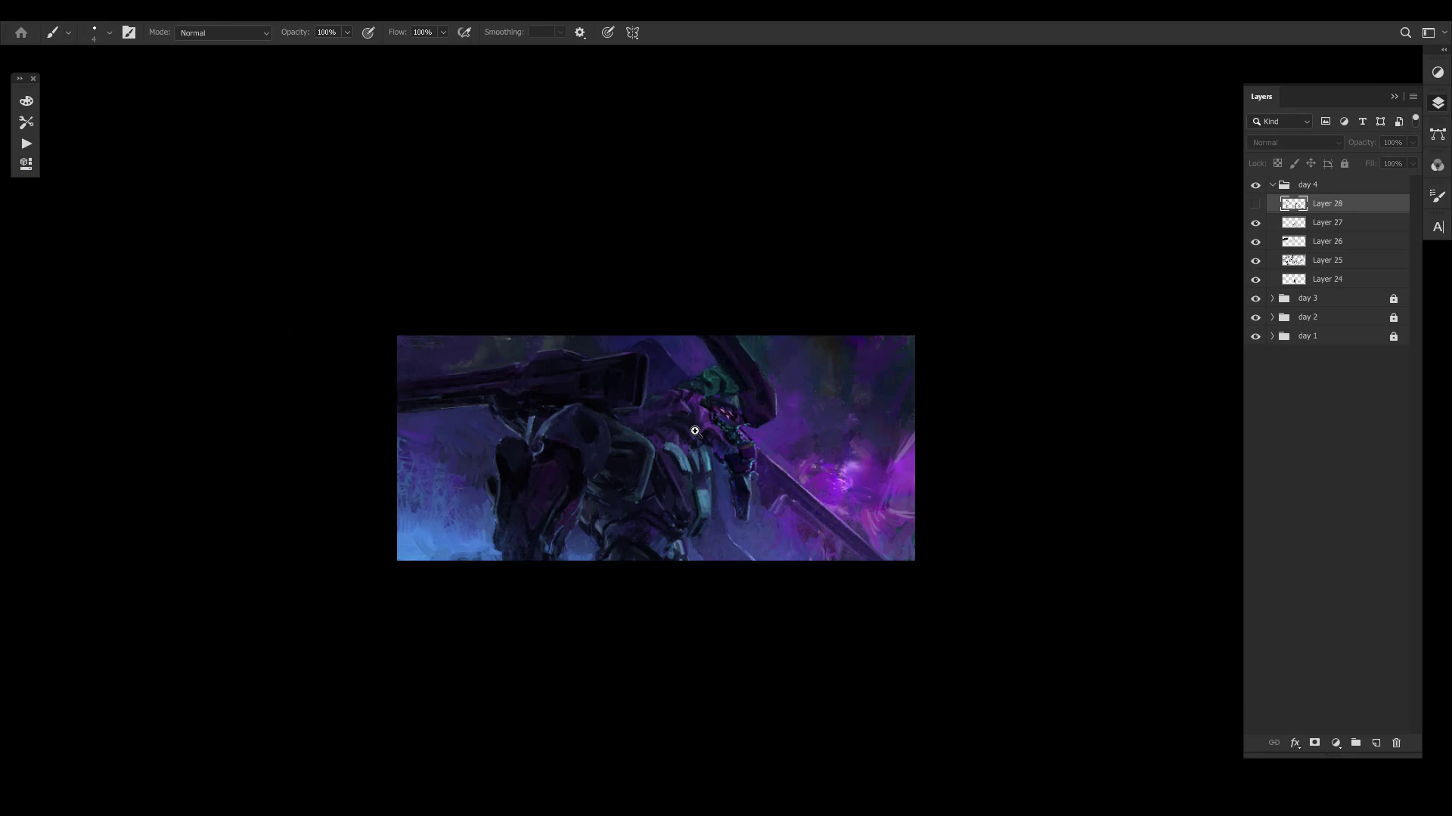
key("ctrl+comma")
key("ctrl+comma")
key("ctrl+comma")
left_click_drag(826, 420, 873, 389)
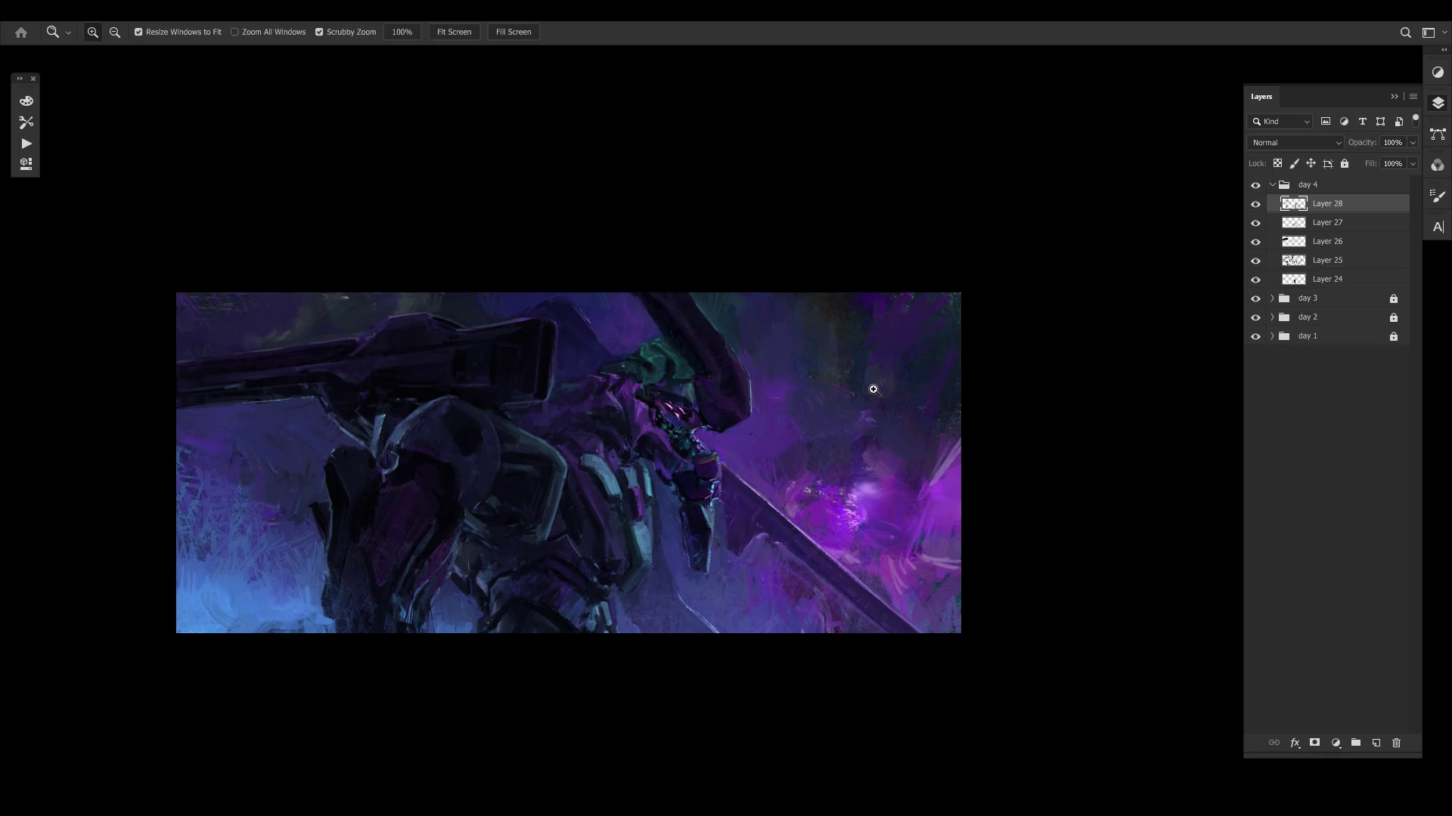
- Select the day 4 group and compare the mirrored painting with the whole group hidden and shown
left_click(1336, 189)
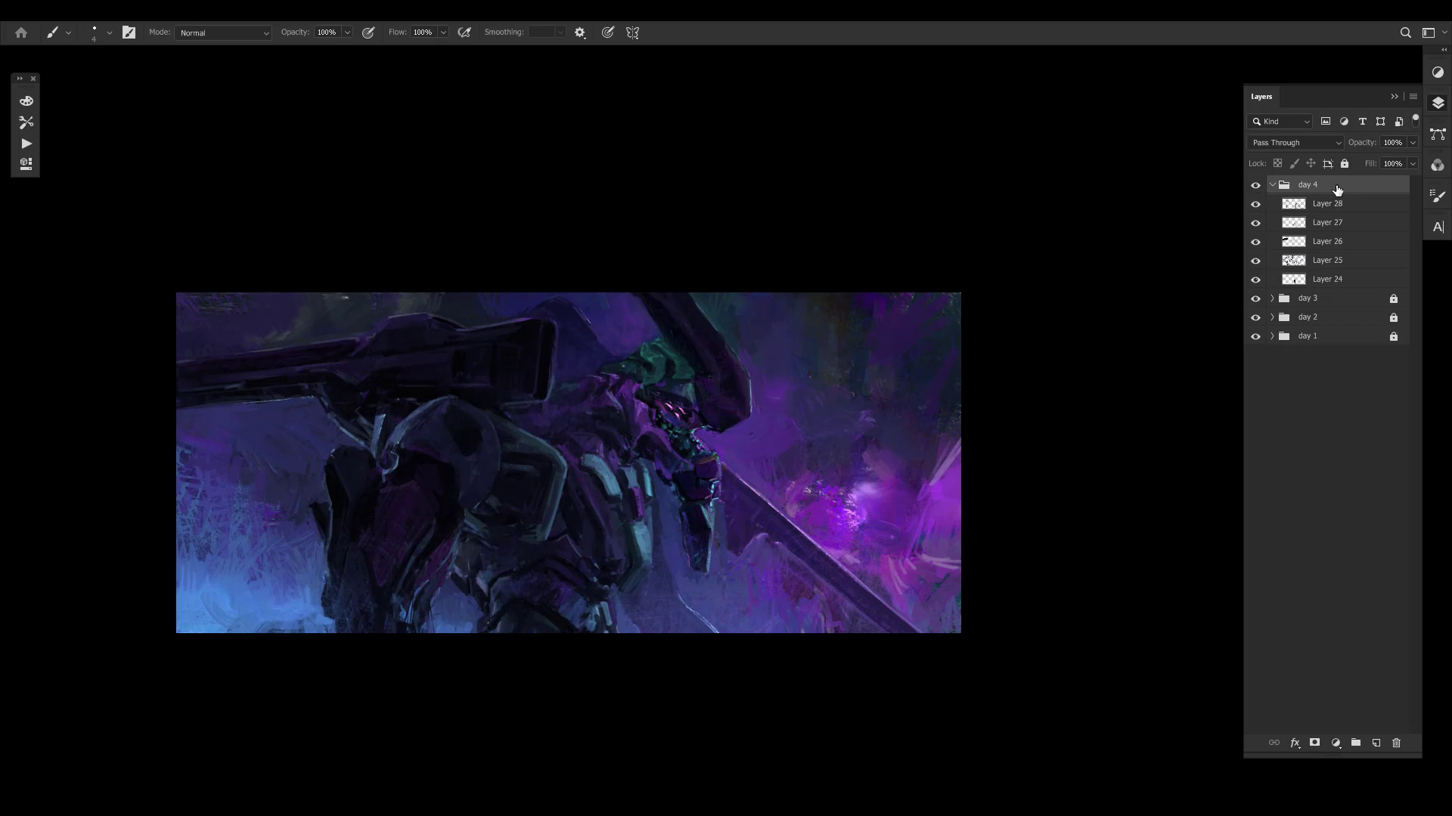
key("ctrl+comma")
key("ctrl+comma")
key("ctrl+comma")
key("ctrl+comma")
key("ctrl+comma")
key("ctrl+comma")
key("ctrl+comma")
key("ctrl+comma")
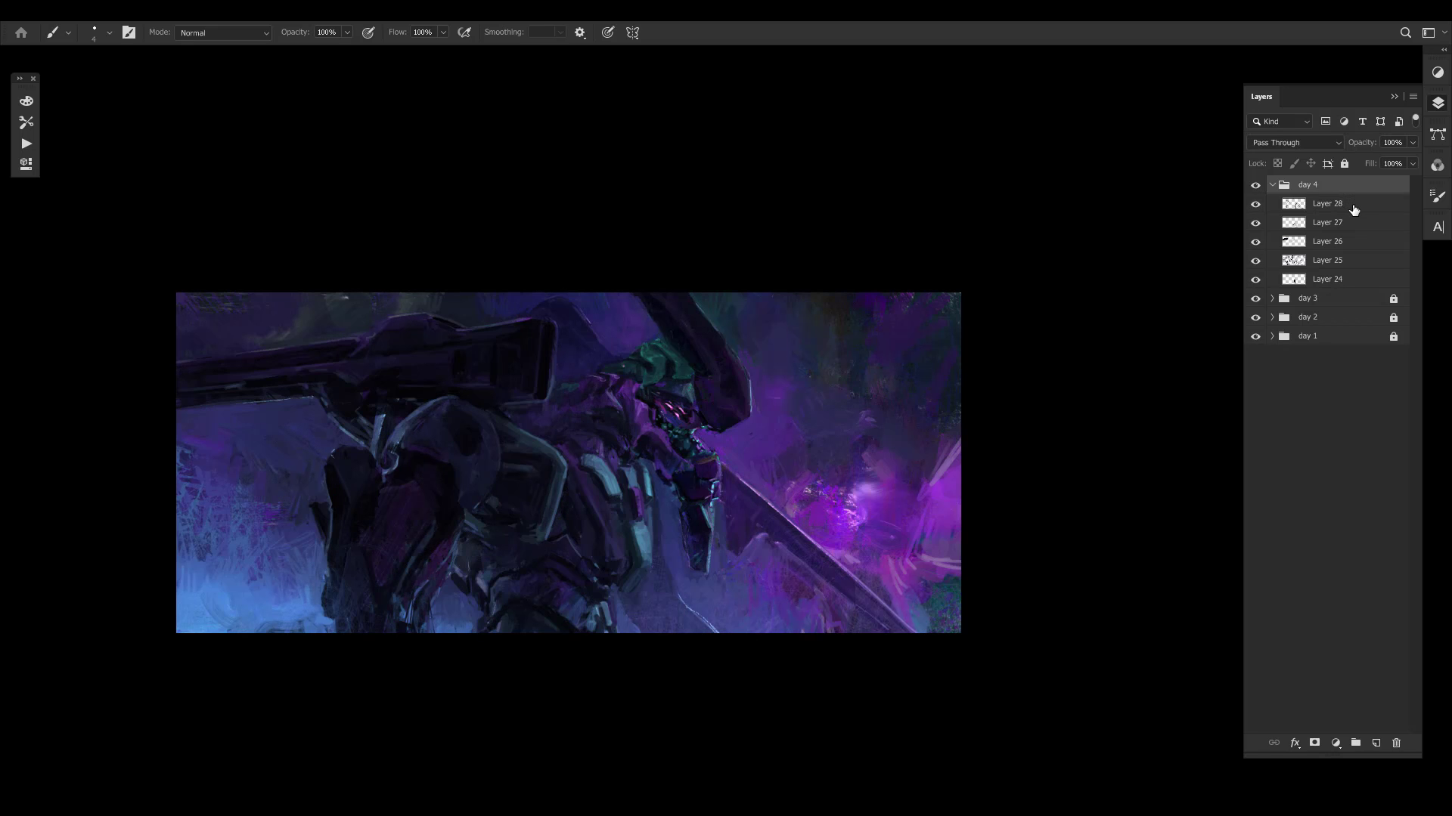
key("ctrl+comma")
key("ctrl+comma")
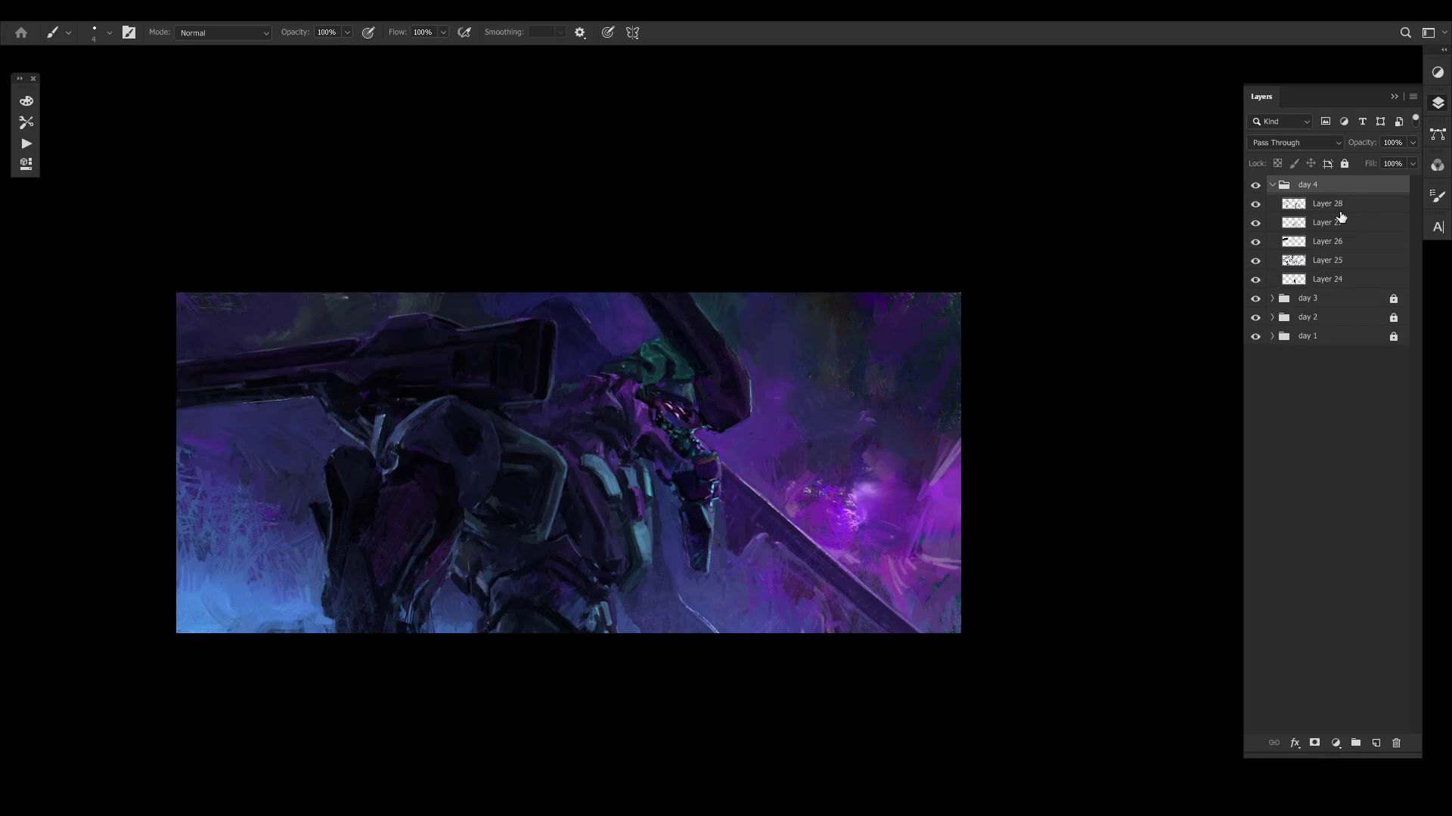
key("ctrl+comma")
key("ctrl+comma")
key("ctrl+comma")
key("ctrl+comma")
- Return the canvas to its unmirrored orientation and examine the composition at different zoom levels
key("ctrl+shift+h")
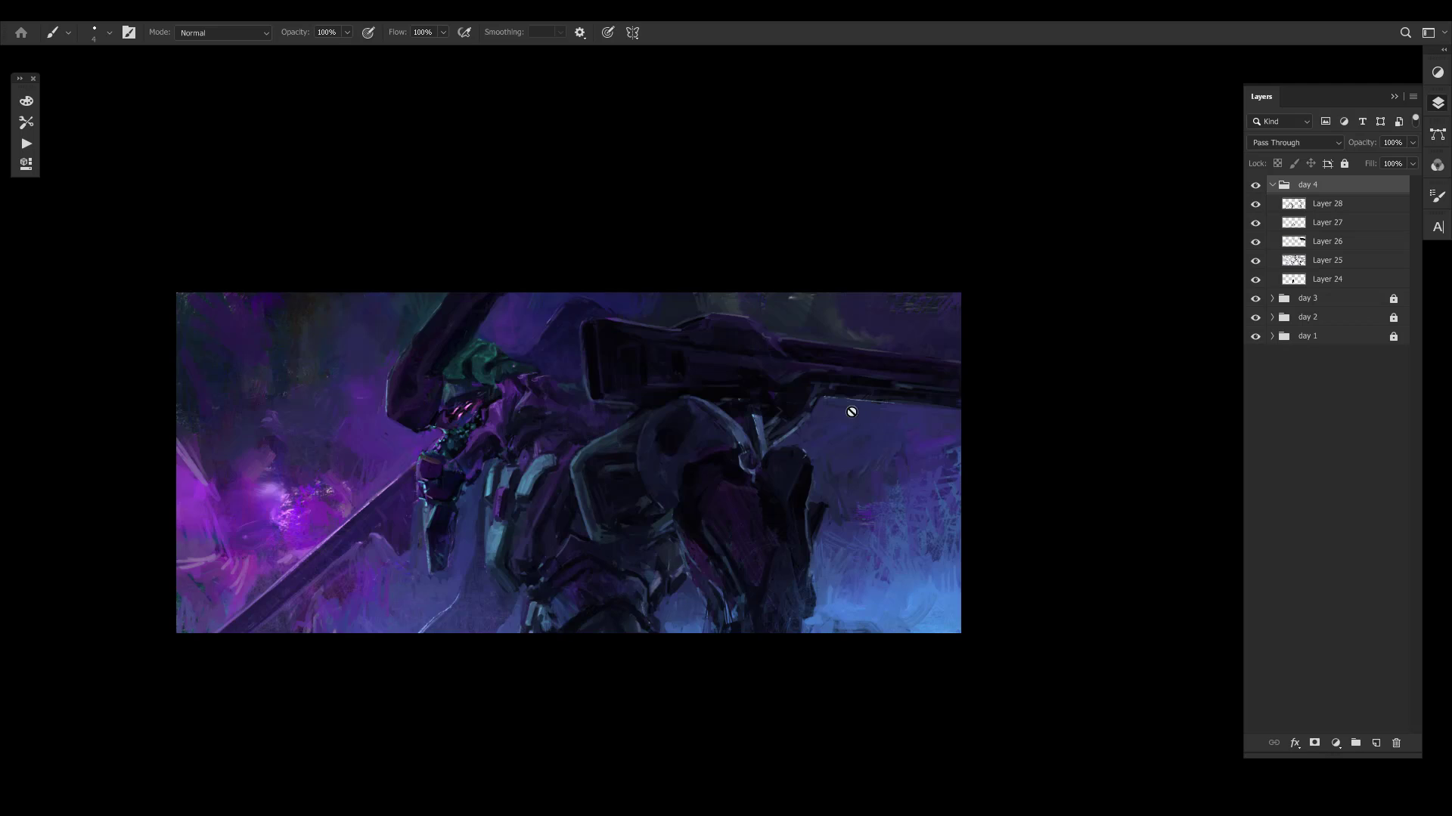
left_click_drag(667, 503, 656, 497)
mouse_move(509, 508)
left_mouse_down("ctrl")
mouse_move(565, 473)
mouse_move(696, 444)
mouse_move(628, 459)
mouse_move(781, 315)
left_mouse_up("ctrl")
left_click_drag(852, 376, 813, 329)
left_click_drag(911, 378, 813, 392, "ctrl")
left_click_drag(878, 392, 699, 522)
left_click_drag(745, 494, 790, 492, "ctrl")
- Compare the unmirrored painting with the day 4 group hidden and shown, and examine the mech closer
key("ctrl+comma")
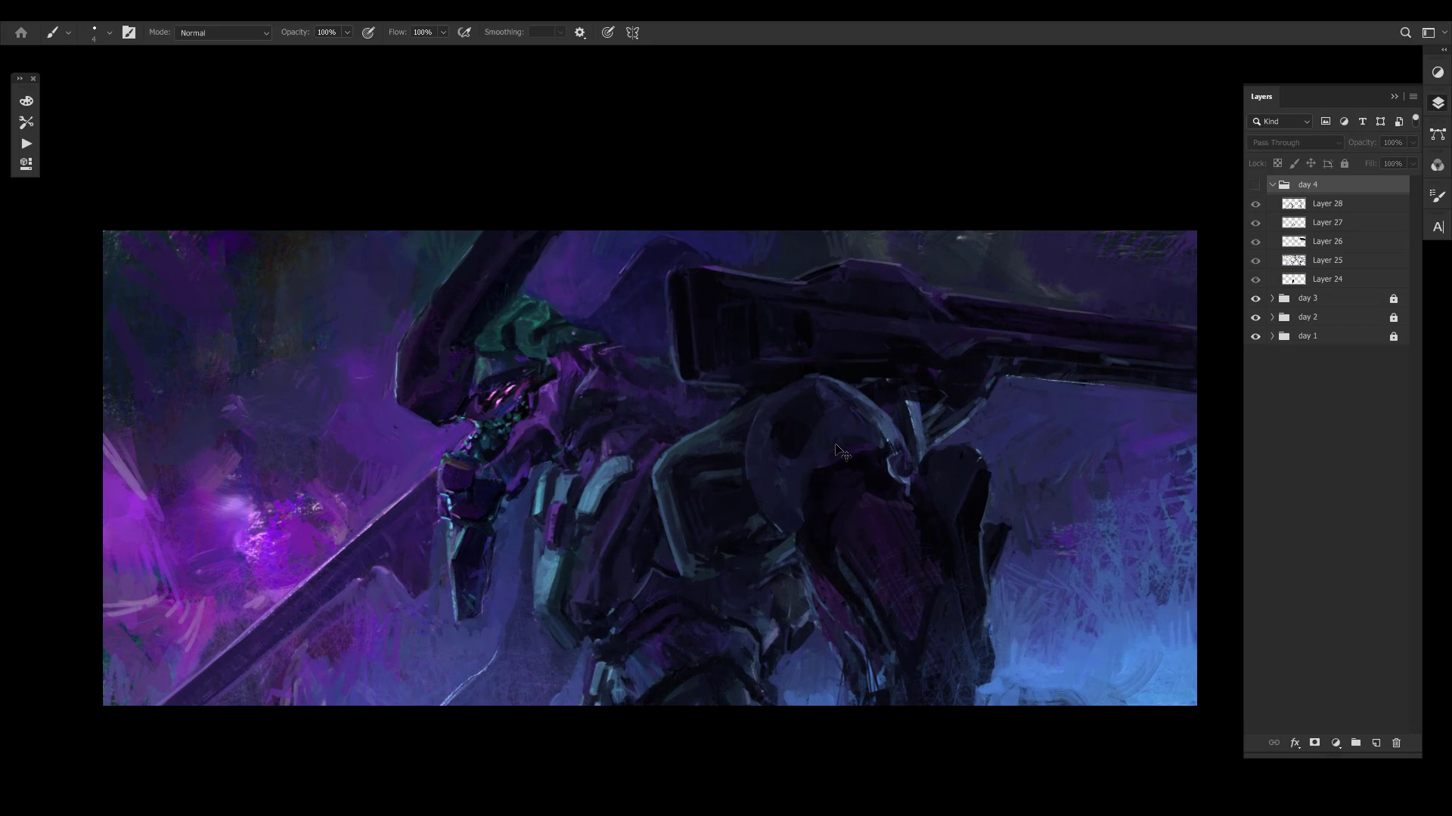
key("ctrl+comma")
key("ctrl+comma")
key("ctrl+comma")
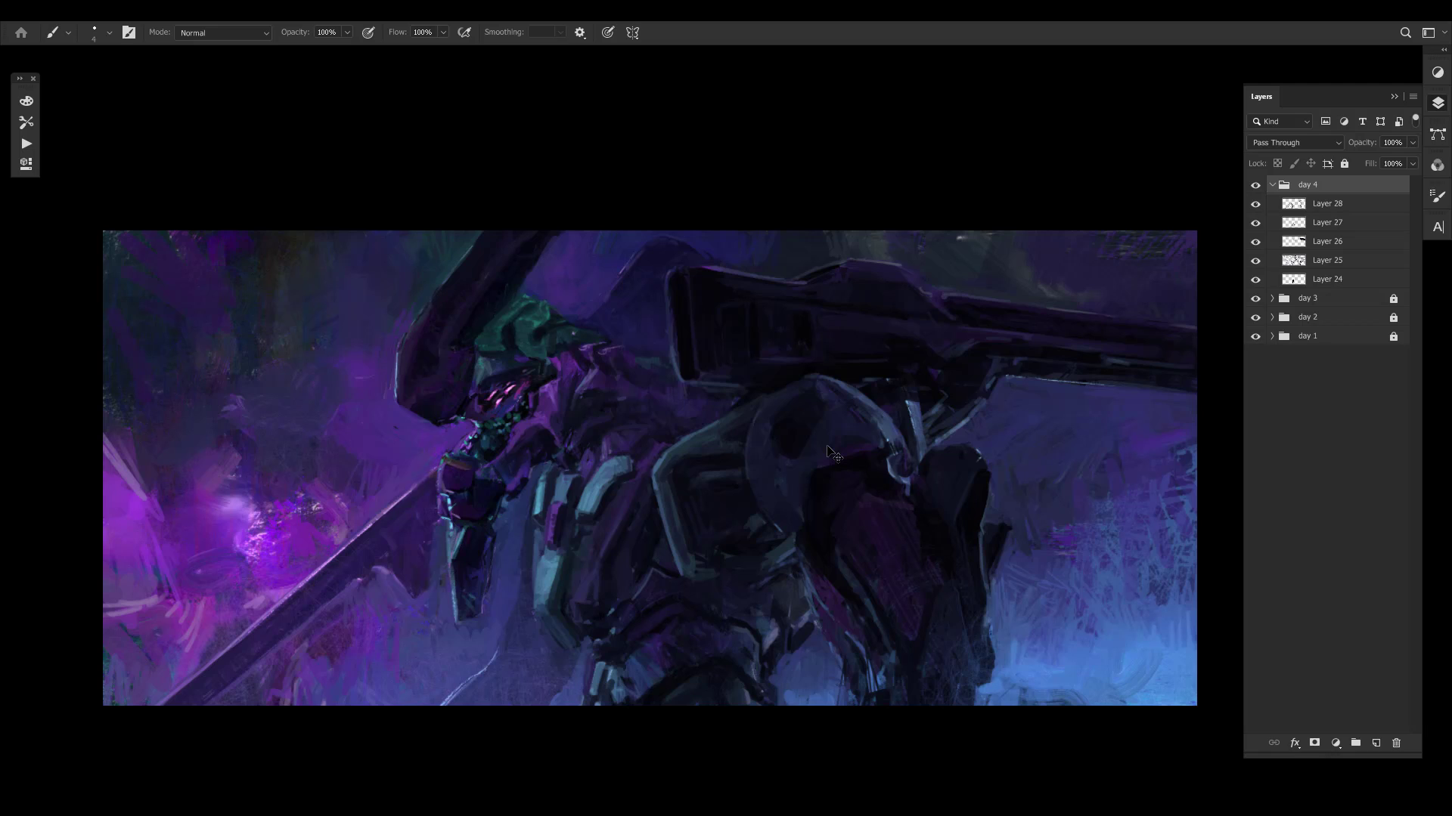
left_click_drag(679, 417, 707, 408)
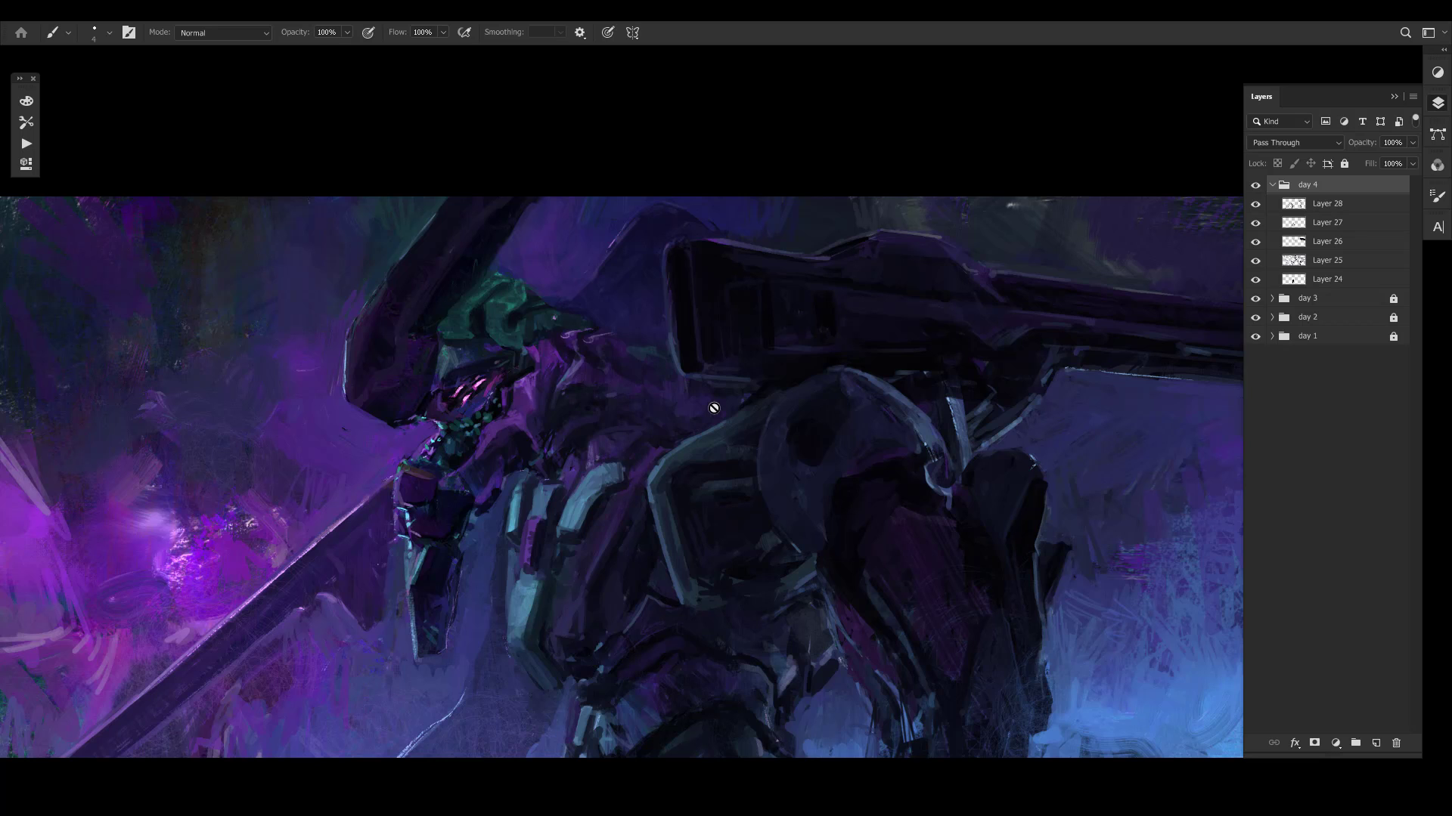
- Select Layer 28 and sample colours to touch up the outer edge of the mech's hand gripping the sword
key("z")
mouse_move(529, 518)
left_mouse_down()
mouse_move(506, 532)
mouse_move(533, 512)
left_mouse_up()
key("b")
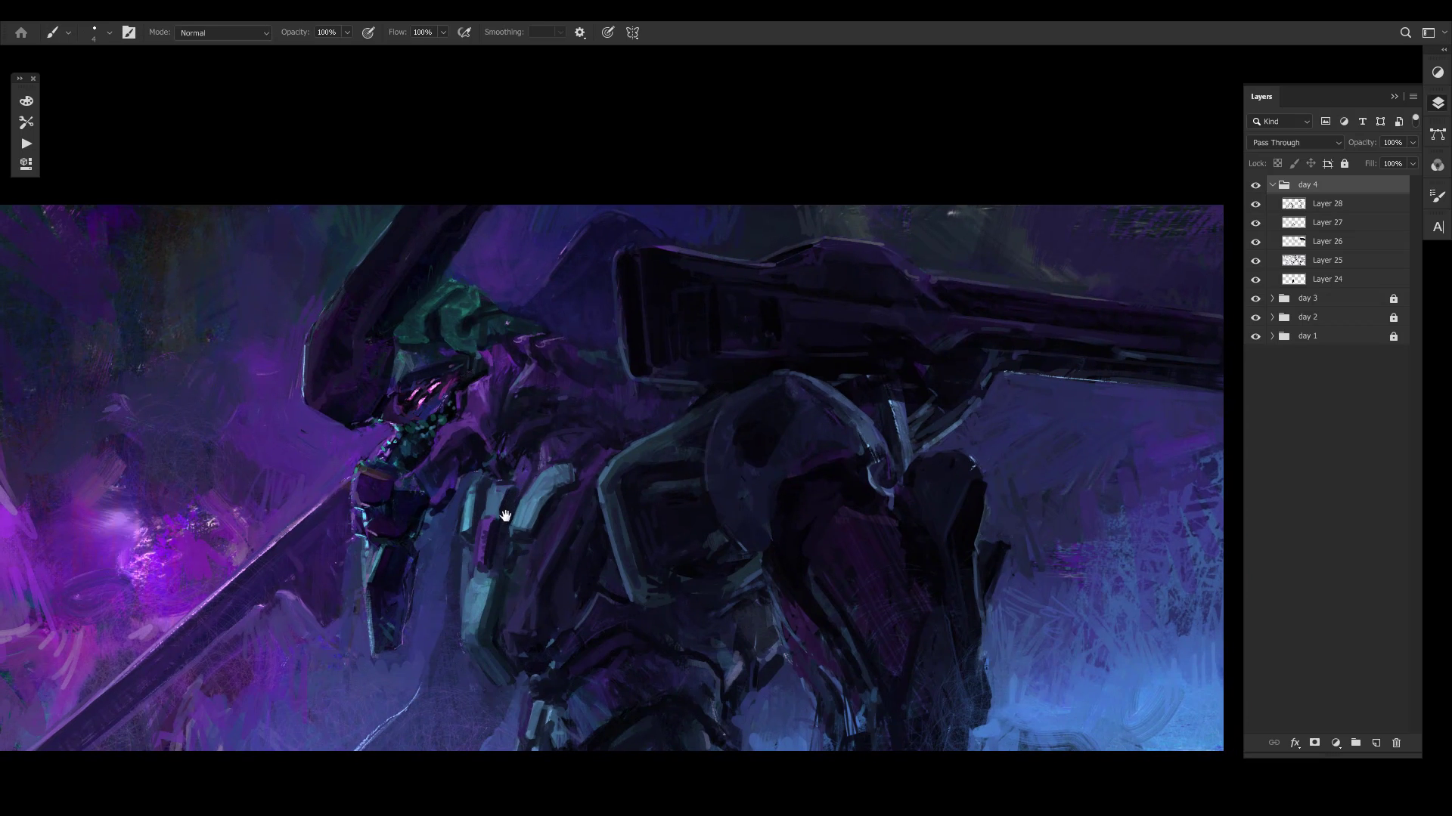
left_click_drag(508, 511, 541, 505)
key("z")
key("b")
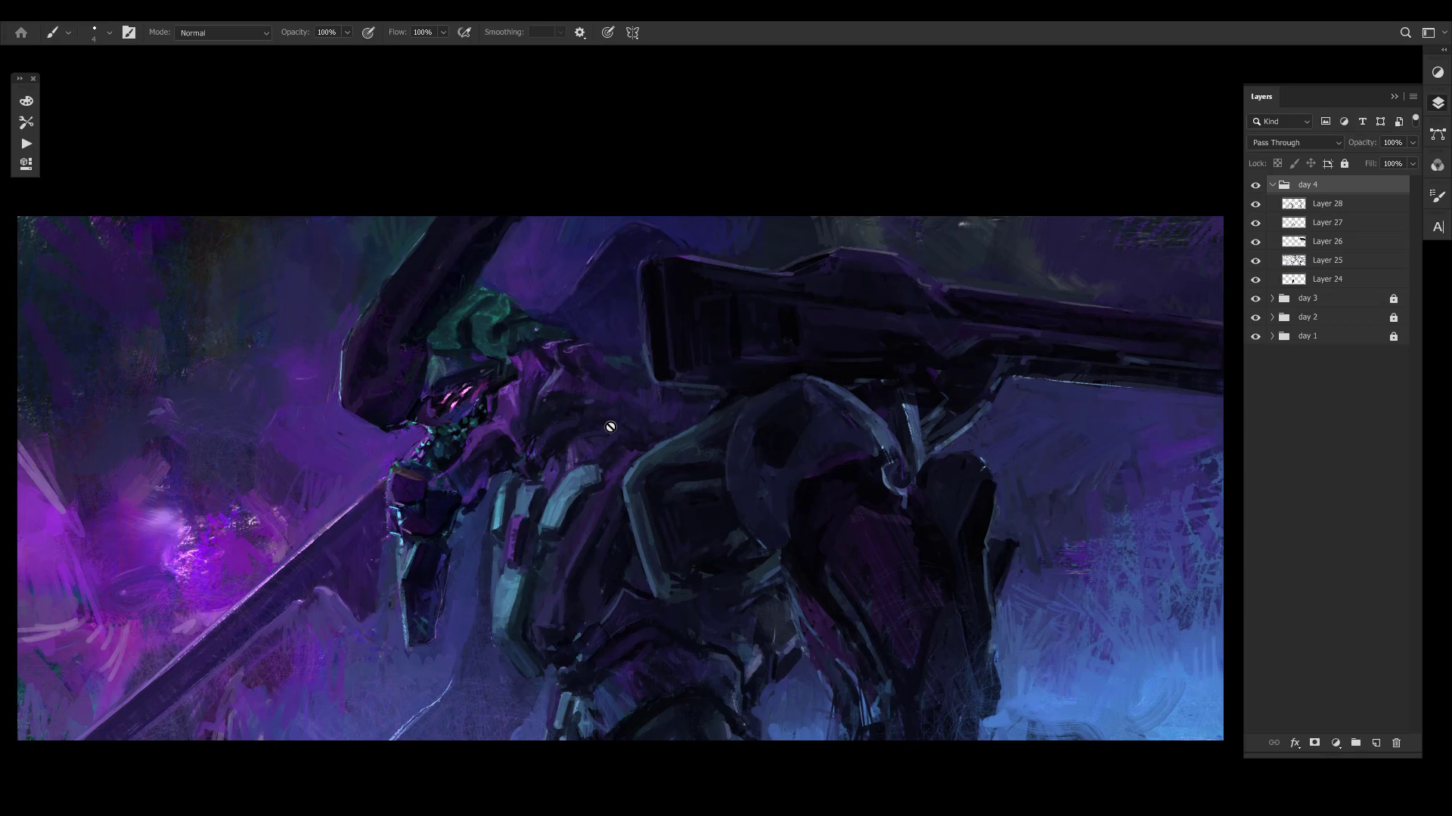
left_click_drag(472, 580, 477, 587)
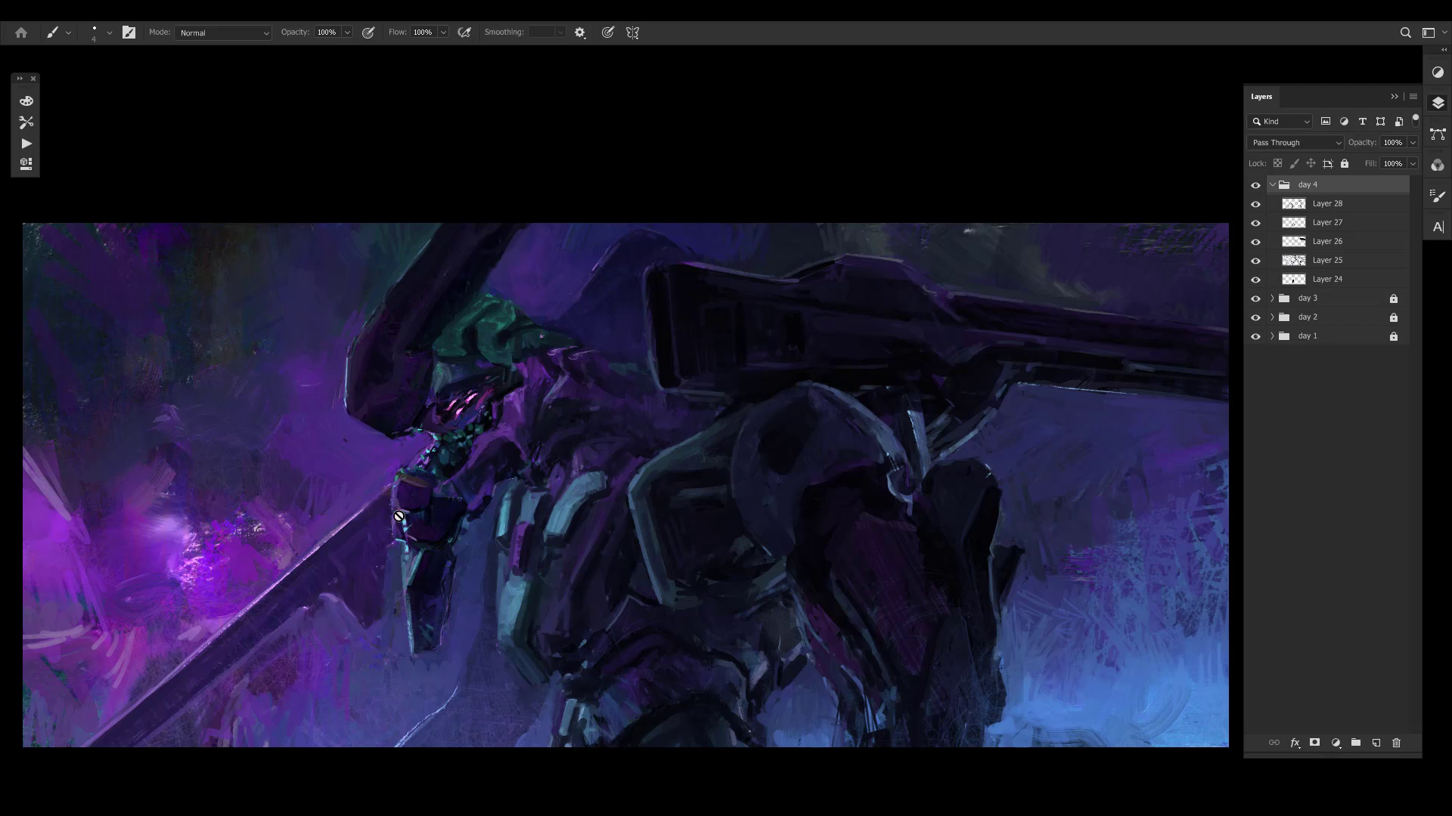
left_click(1308, 209)
left_click_drag(475, 503, 401, 516)
left_click(397, 515, "alt")
left_click(401, 514, "alt")
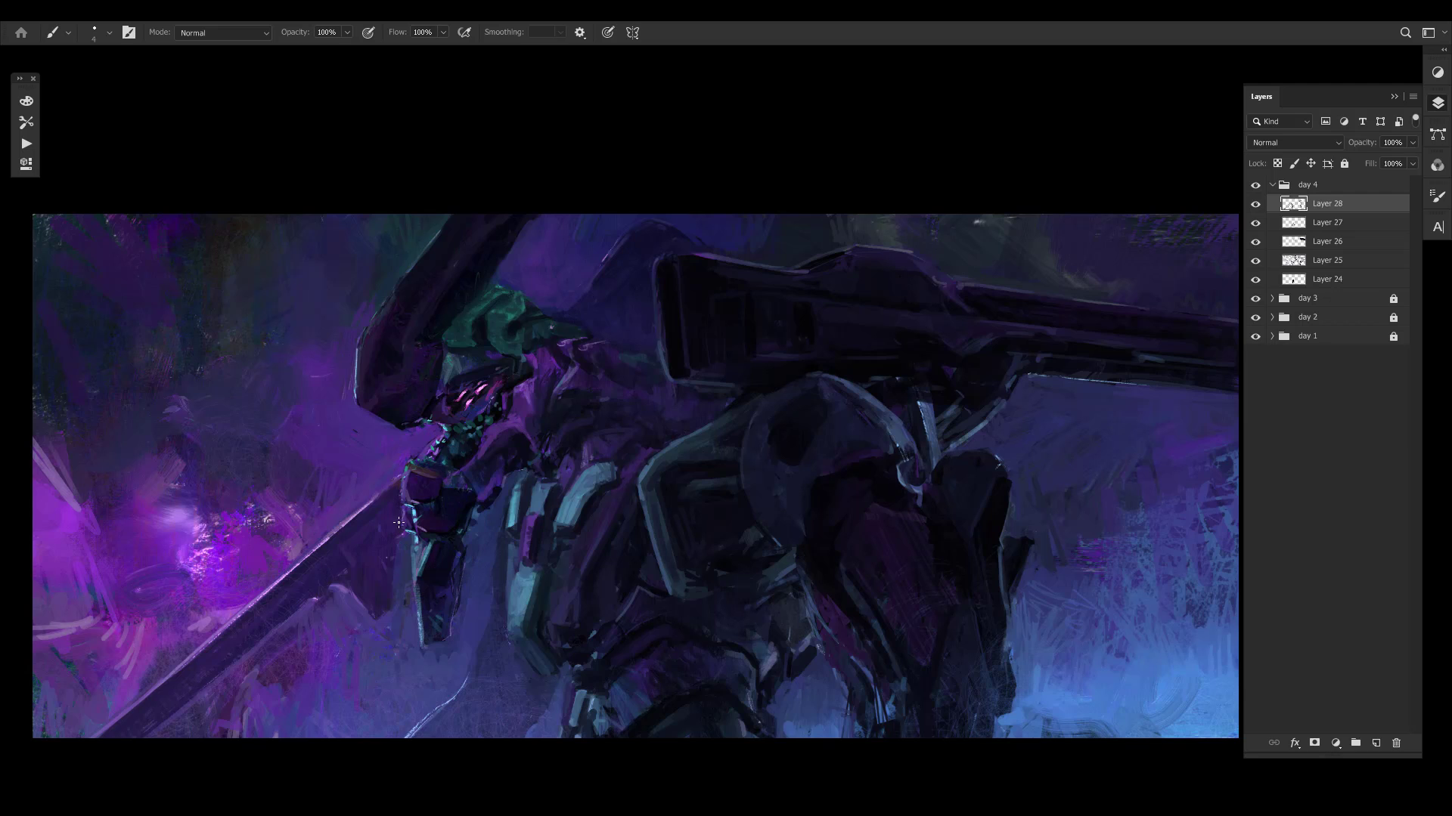
- Refine the contours of the mech's hand and the adjoining sword area with small strokes in sampled colours
left_click_drag(405, 505, 403, 515)
left_click(410, 479, "alt")
left_click(376, 496, "alt")
left_click(371, 501, "alt")
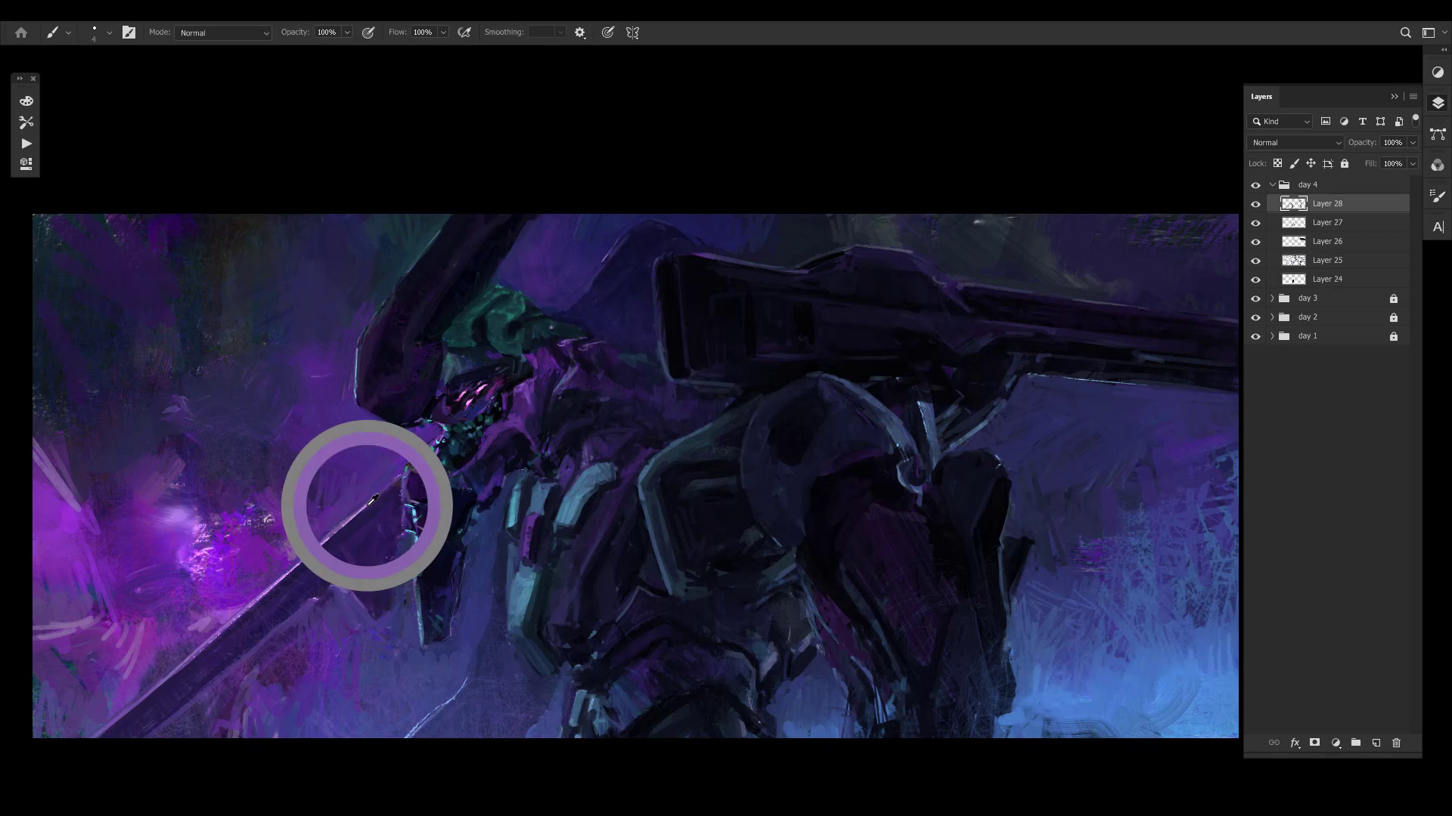
left_click(433, 439, "alt")
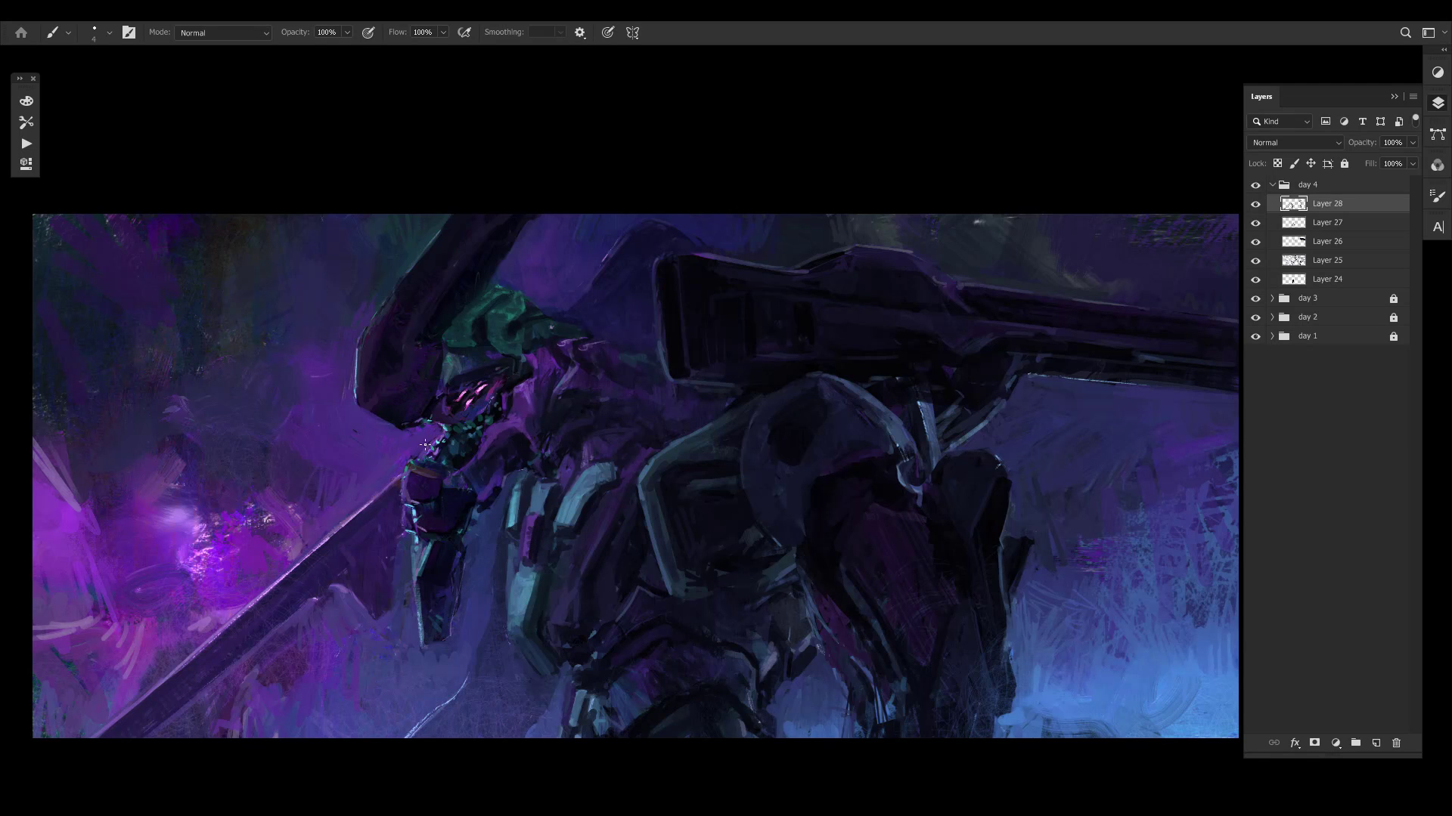
left_click(438, 442, "alt")
- Touch up the dark head horn and green helmet with small strokes, adding a dab on the chest armour
left_click_drag(453, 386, 453, 454)
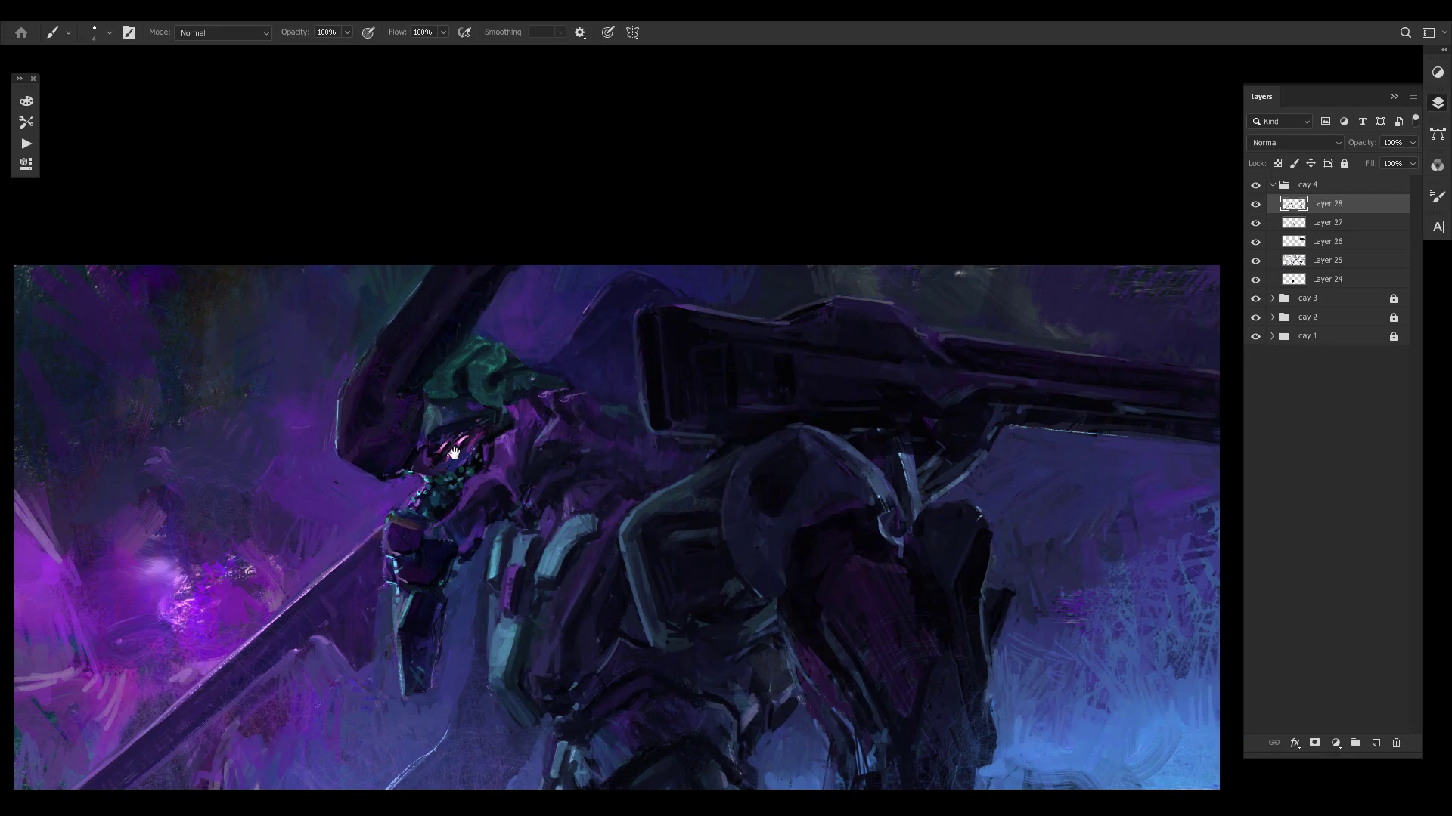
left_click(406, 425, "alt")
left_click(401, 440, "alt")
left_click(369, 357, "alt")
left_click_drag(522, 444, 516, 385)
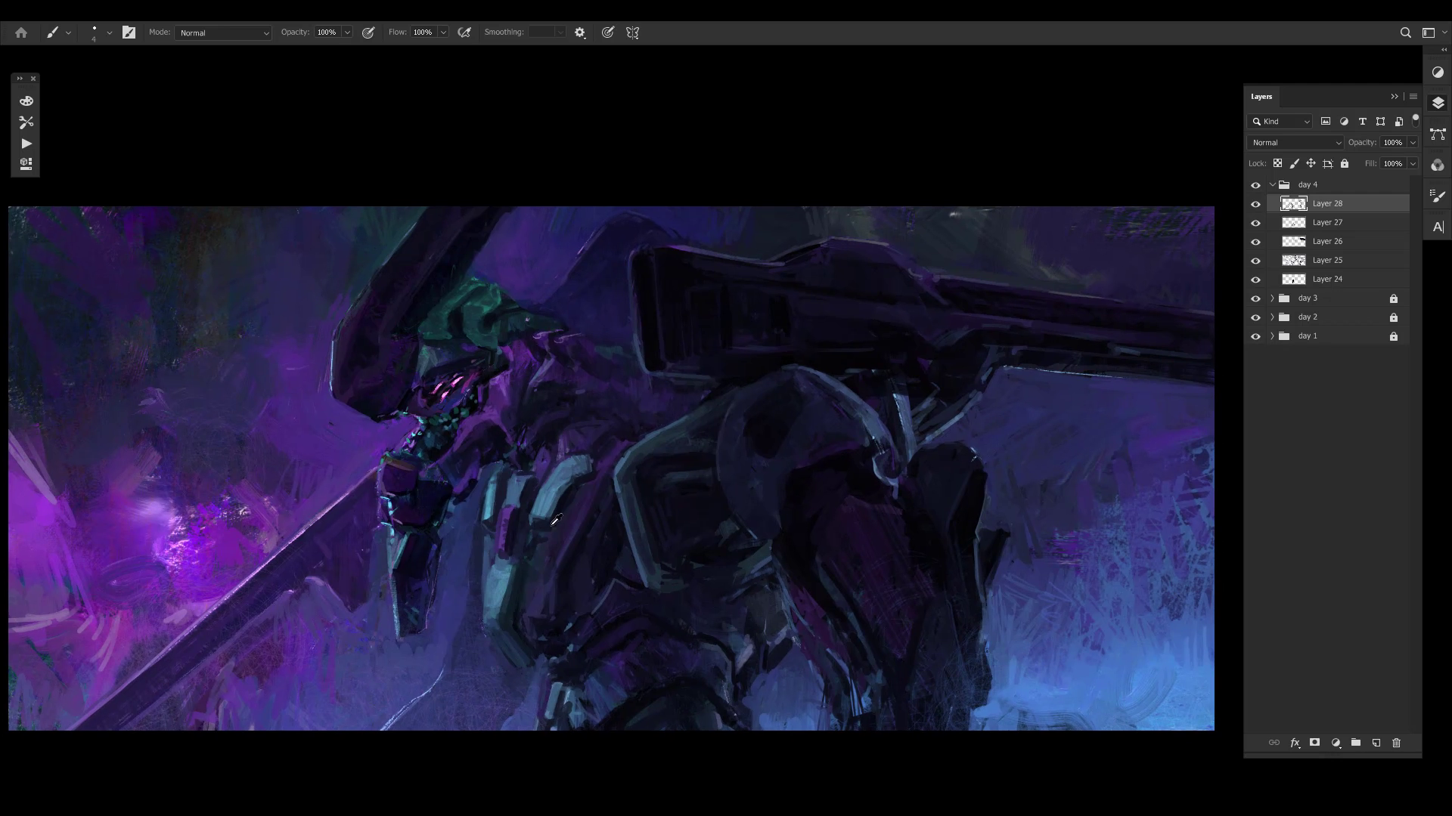
left_click(401, 313, "alt")
left_click(572, 535, "alt")
left_click(492, 319, "alt")
- Dab small details onto the purple inset between the pale teal chest plates with a fine brush
left_click_drag(596, 591, 584, 513)
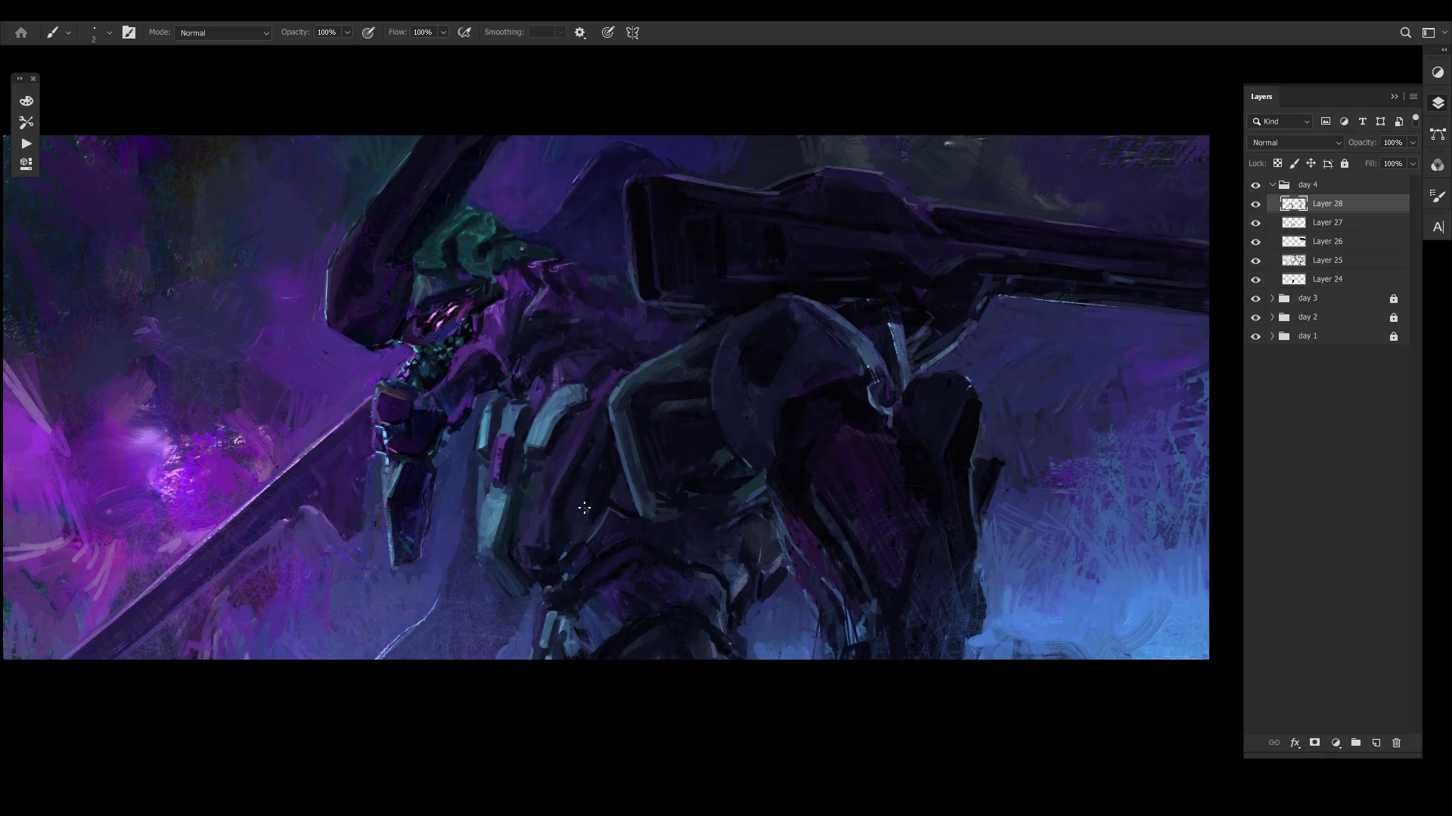
left_click_drag(641, 460, 616, 492)
left_click(476, 514, "alt")
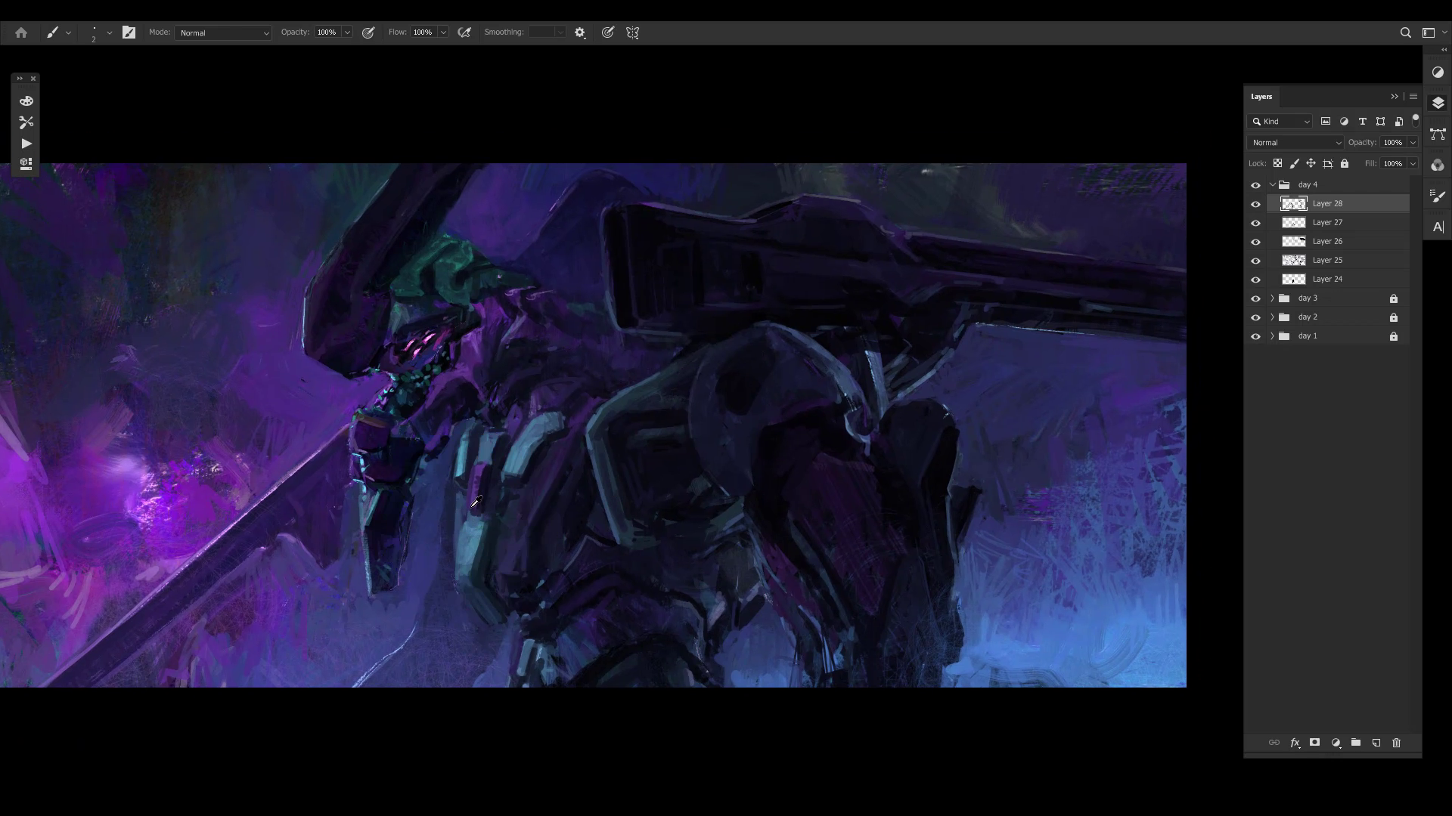
left_click(471, 507, "alt")
left_click(474, 512, "alt")
- Sample dark blues and refine the edges of the angular armour piece hanging below the mech's hand
left_click(370, 515, "alt")
left_click(394, 555, "alt")
left_click(379, 498, "alt")
left_click(383, 501, "alt")
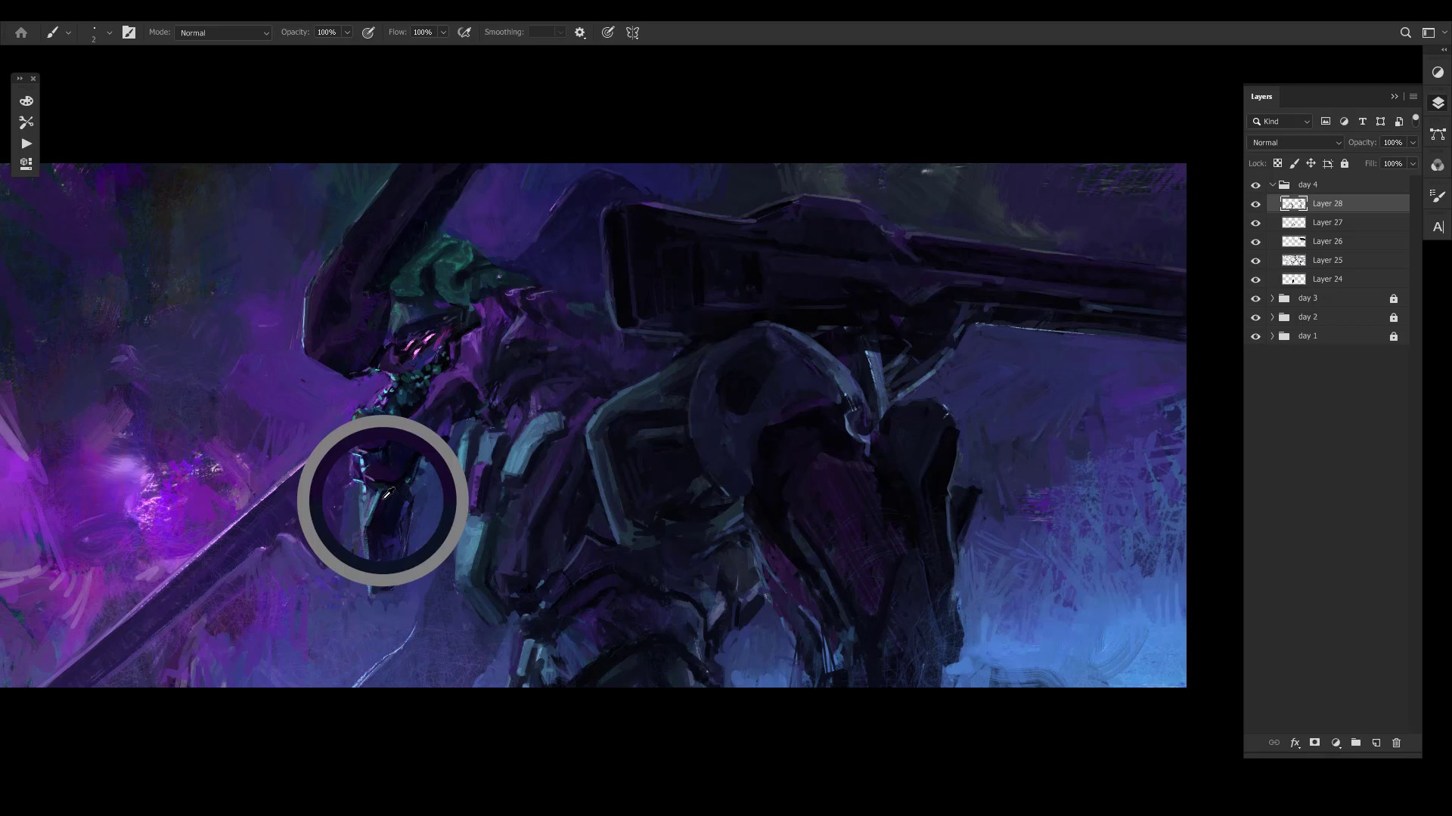
left_click(401, 518, "alt")
left_click(399, 510, "alt")
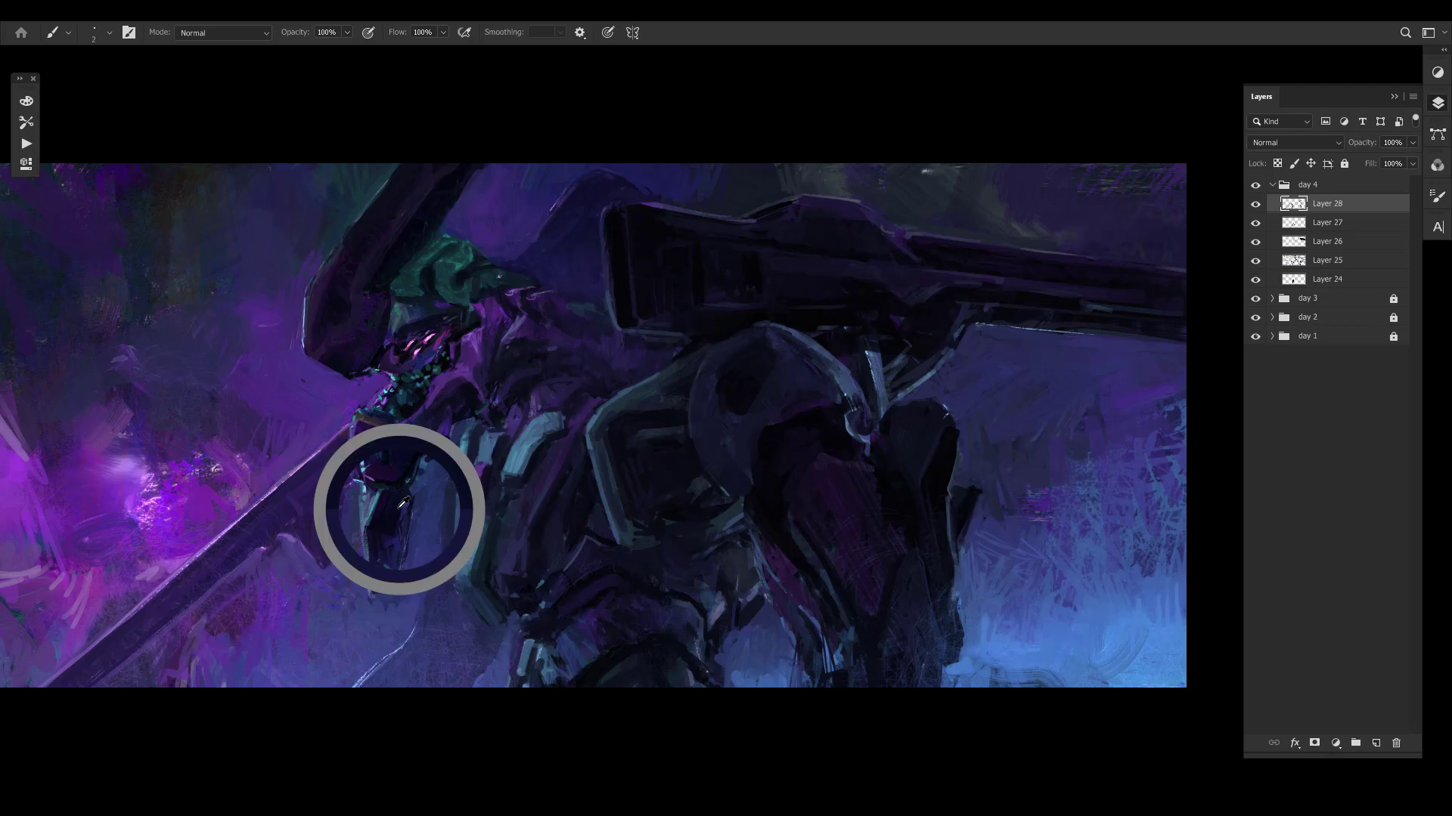
left_click(413, 520, "alt")
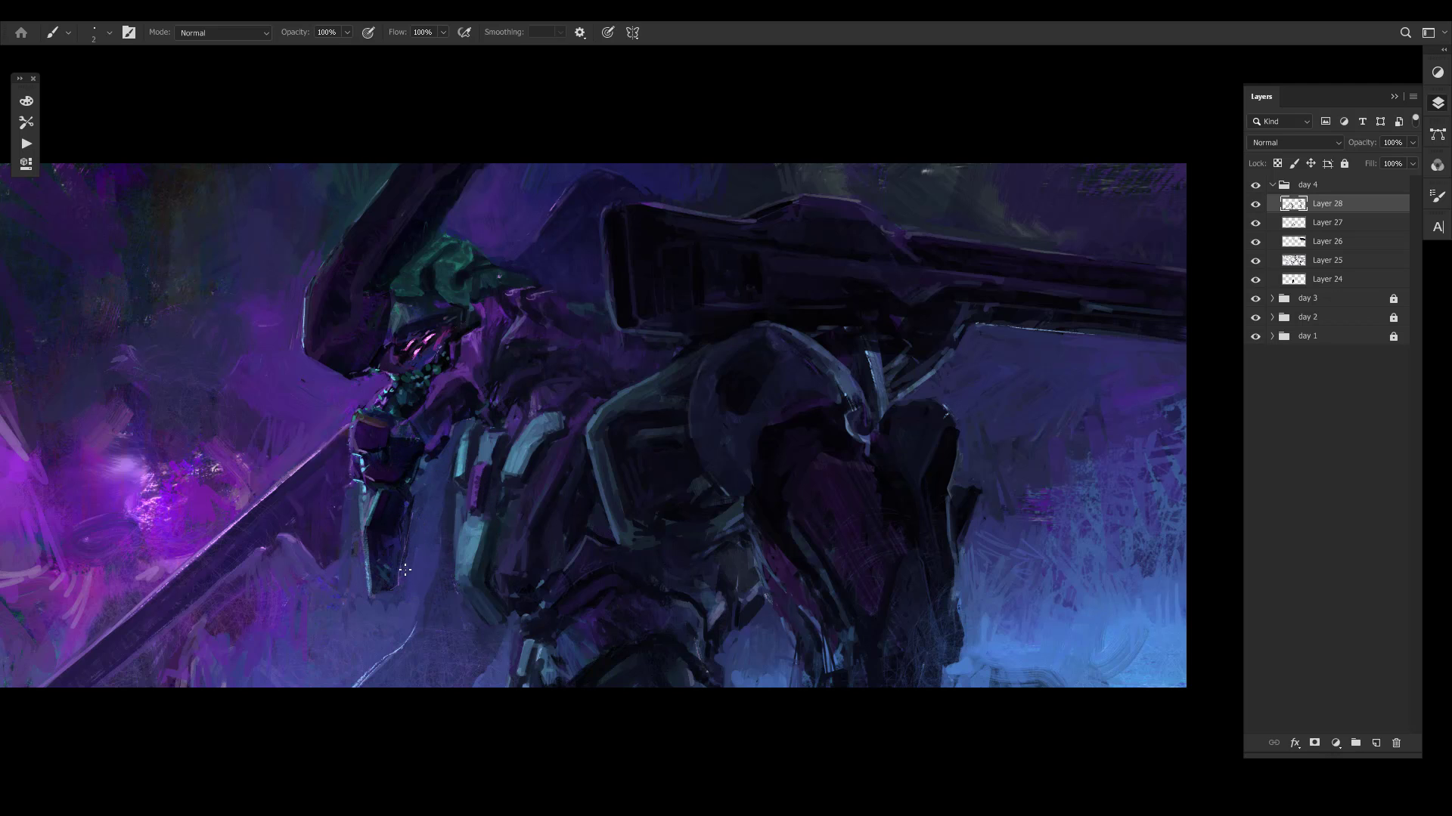
left_click(410, 536, "alt")
- Sample dark navy and purple tones and touch up the area between the mech's hand, neck and face
left_click(442, 442, "alt")
left_click(436, 447, "alt")
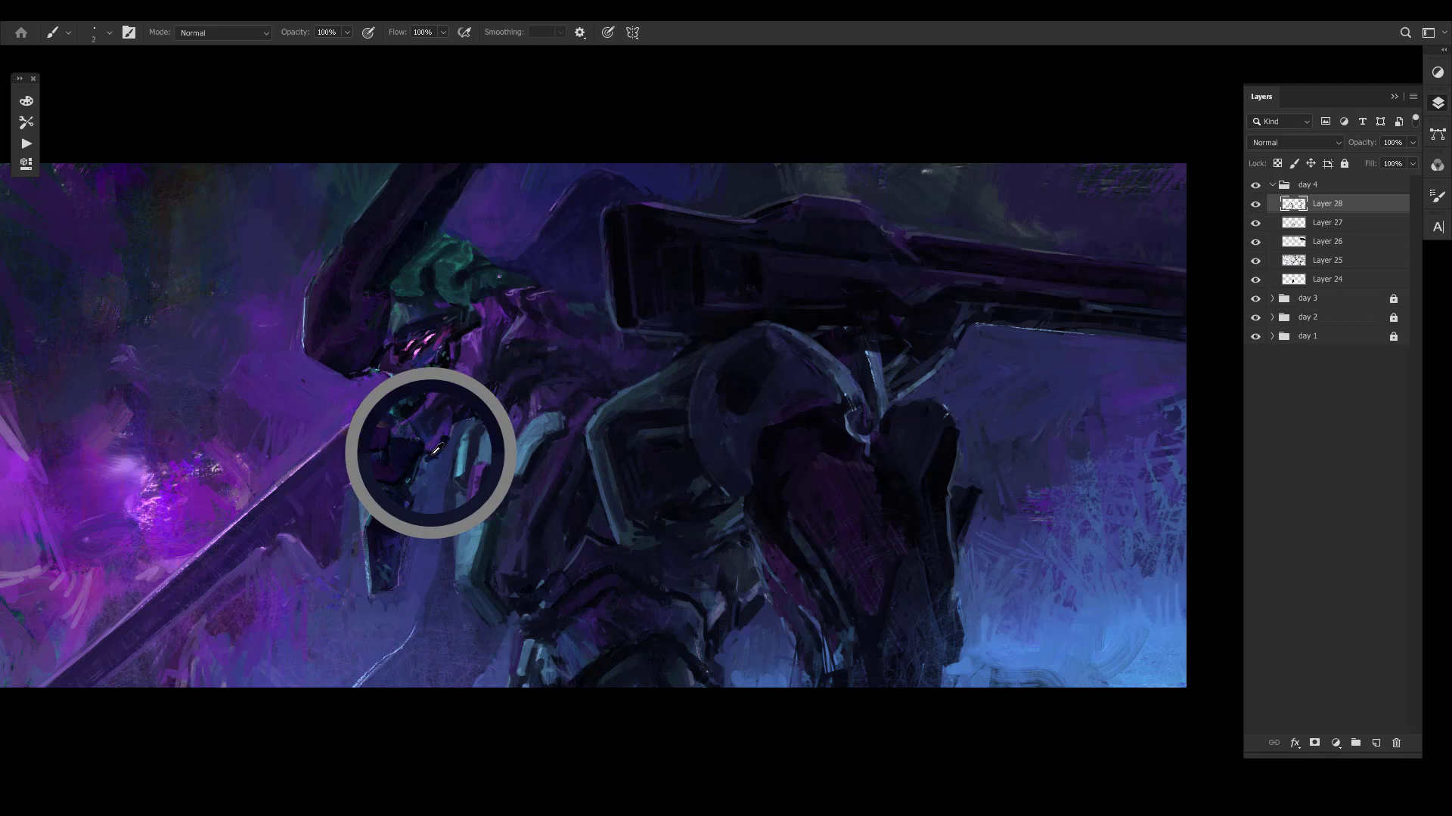
left_click(438, 434, "alt")
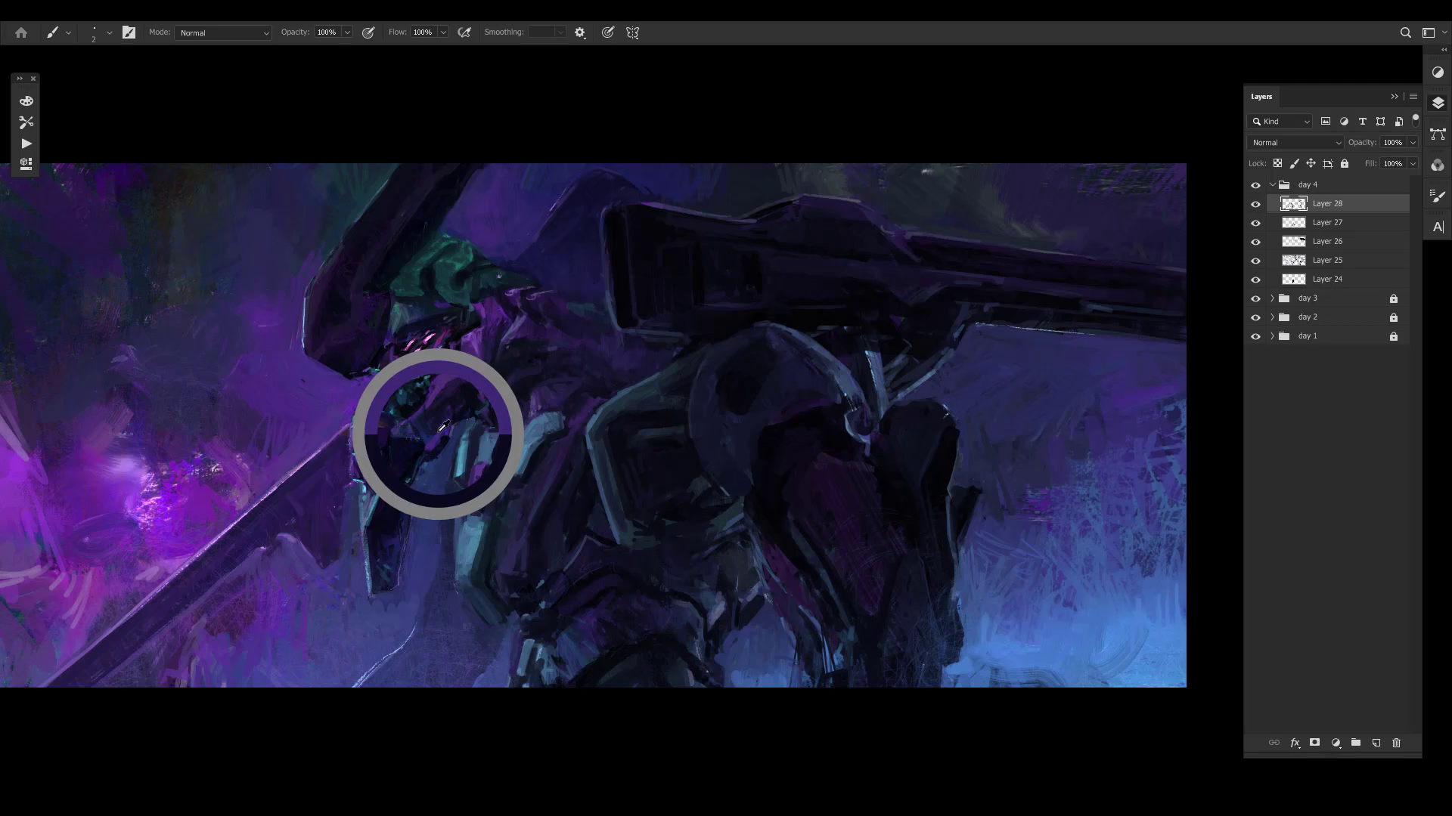
left_click(430, 395, "alt")
left_click(466, 344, "alt")
left_click(471, 333, "alt")
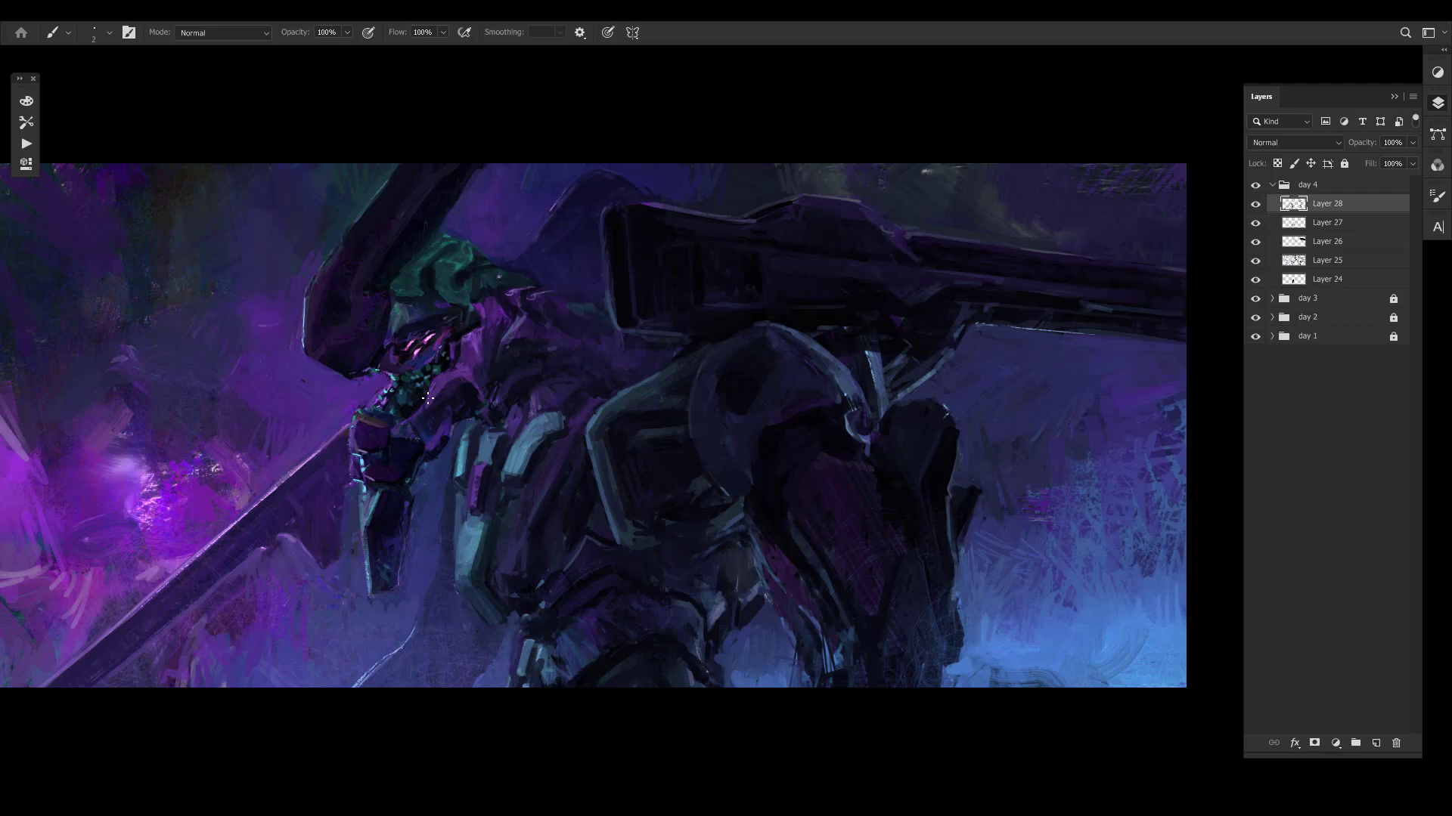
- Compare the unmirrored painting with Layer 28 hidden and shown
mouse_move(438, 440)
left_mouse_down()
mouse_move(426, 456)
mouse_move(438, 441)
left_mouse_up()
left_click_drag(588, 477, 602, 522)
key("ctrl+comma")
key("ctrl+comma")
key("ctrl+comma")
key("ctrl+comma")
key("ctrl+comma")
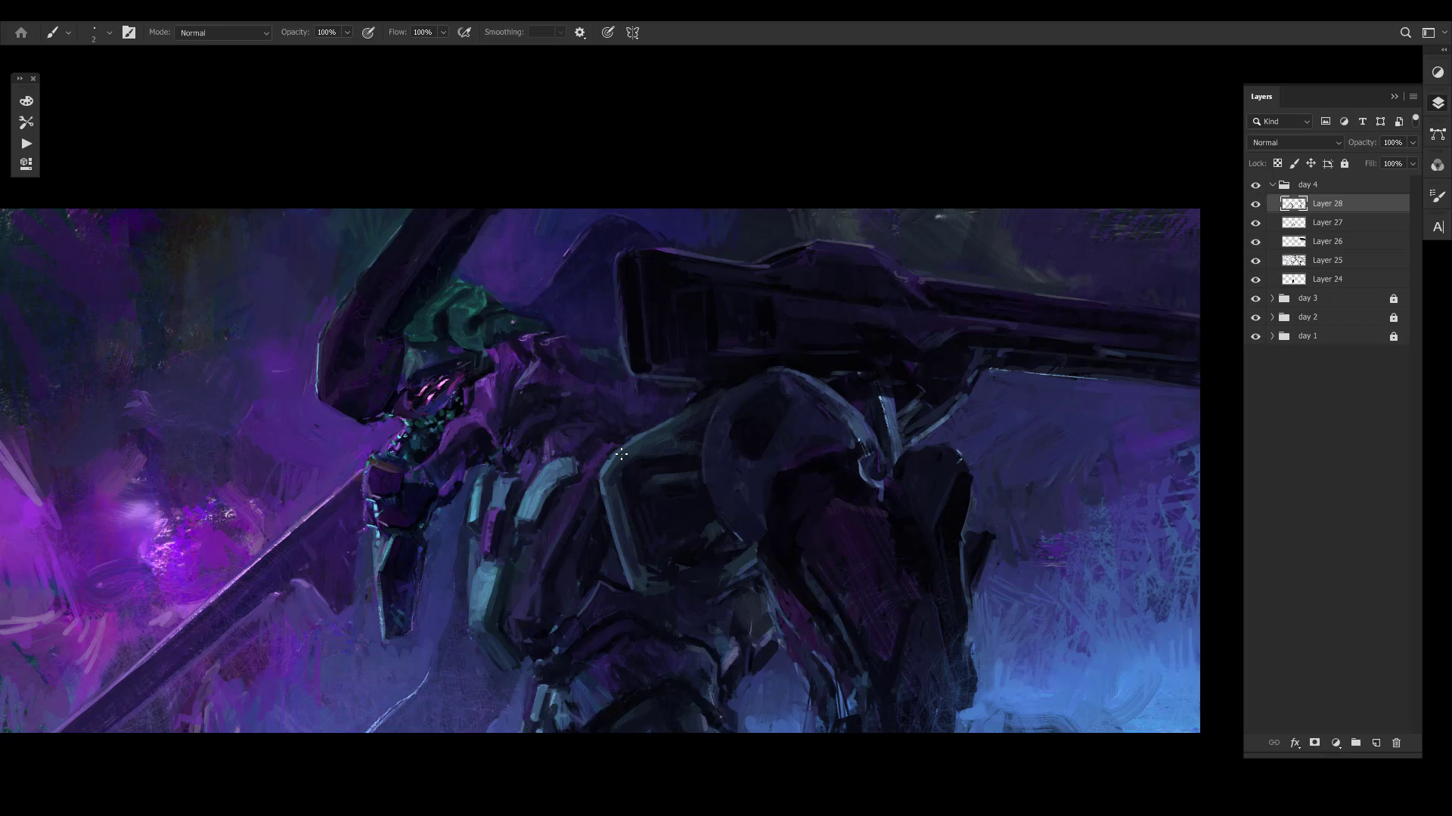
- Mirror the canvas and rework the inner edge of the lower pale teal chest plate with sampled colours
left_click_drag(832, 385, 803, 322)
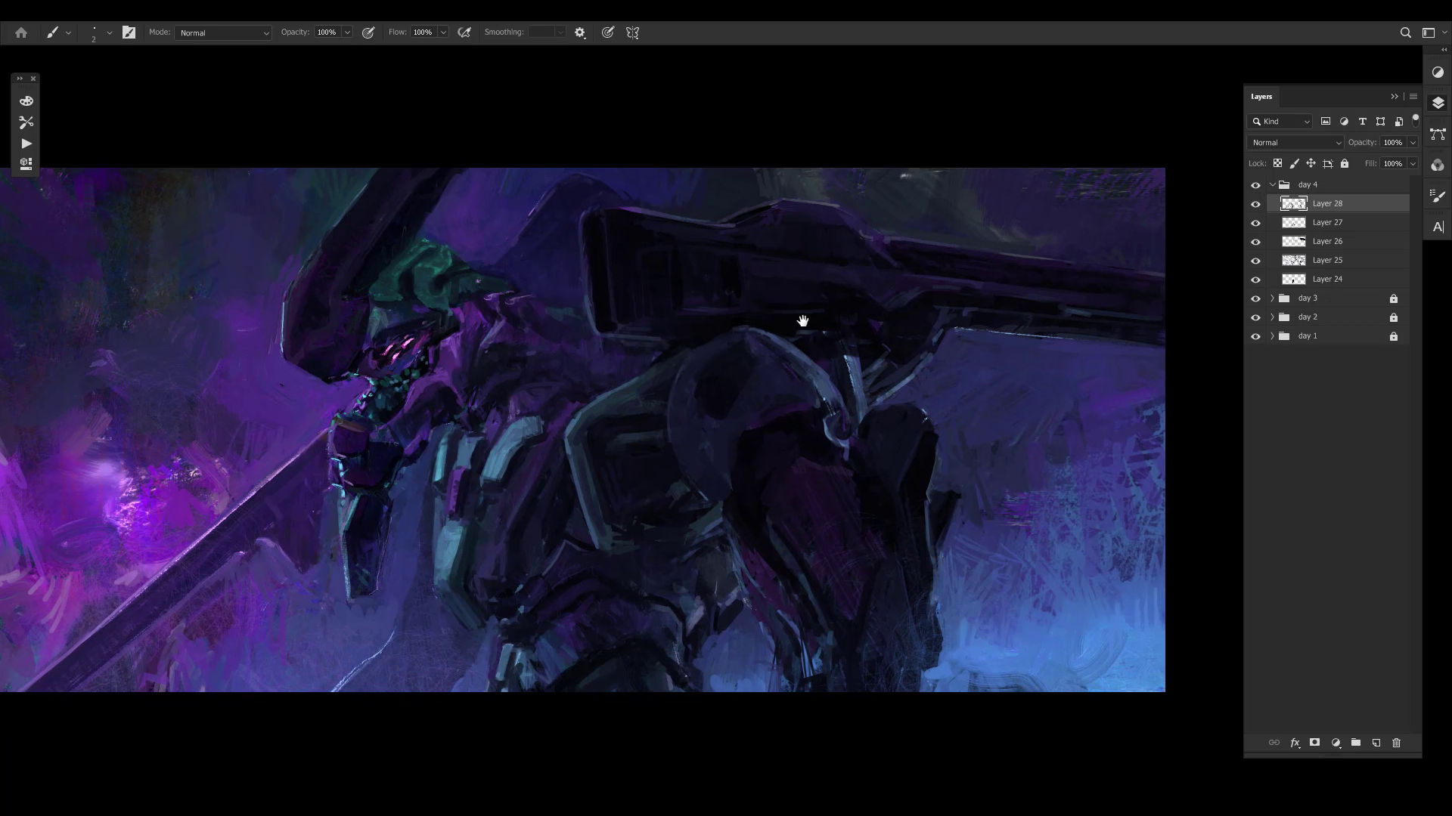
key("ctrl+shift+h")
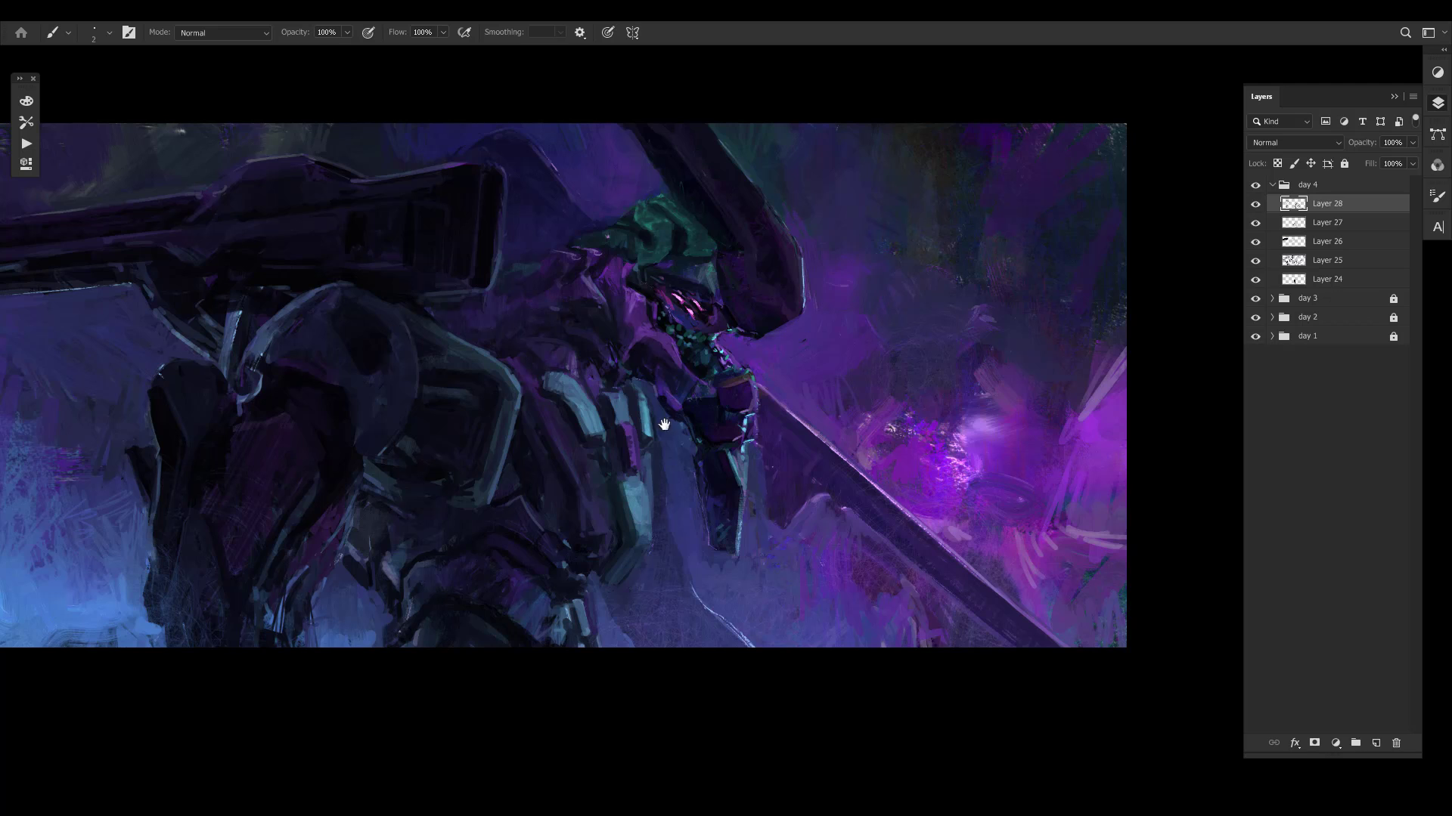
left_click_drag(638, 378, 644, 393)
left_click_drag(627, 526, 627, 558, "alt")
left_click(628, 550, "alt")
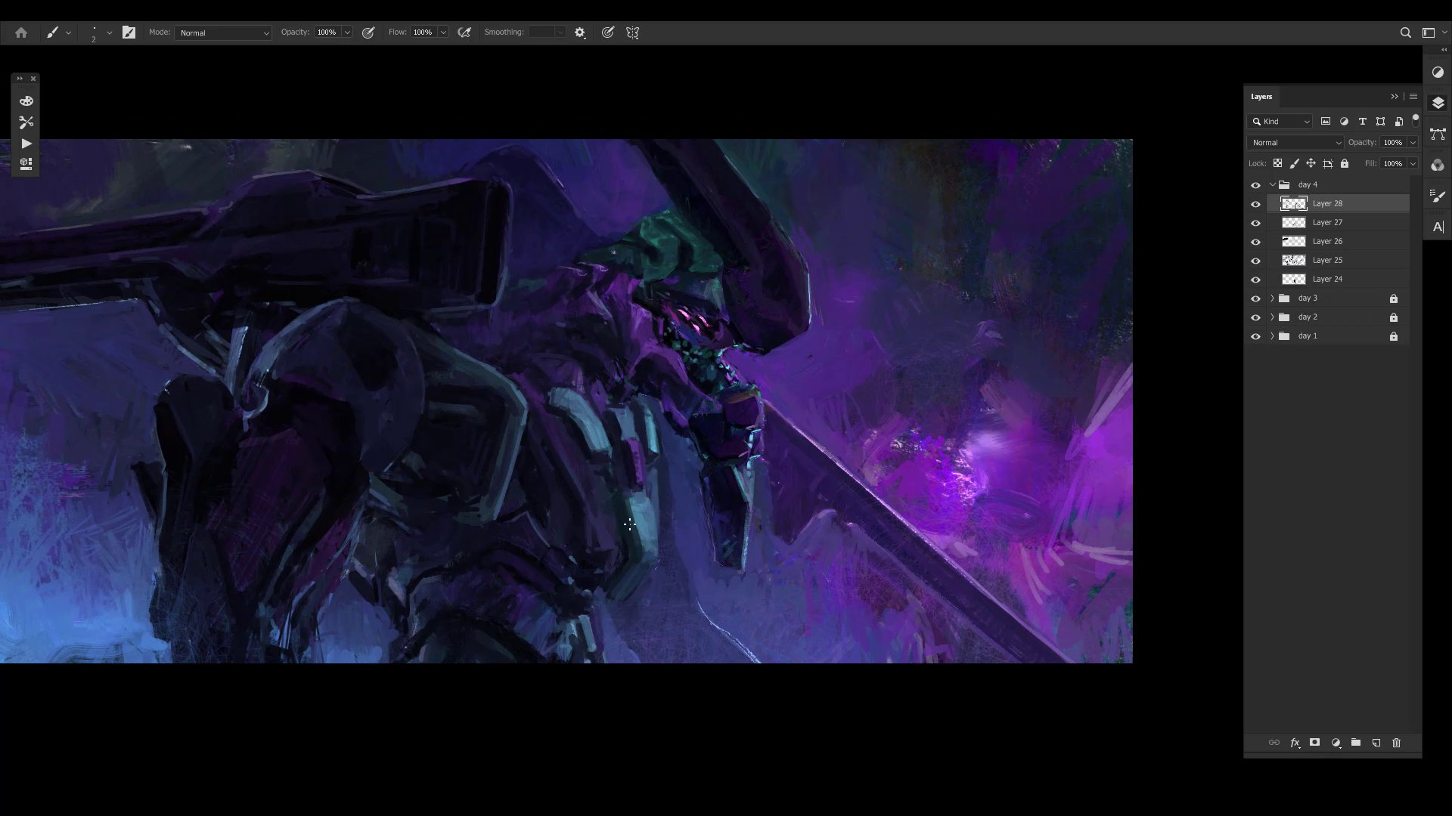
left_click(629, 544, "alt")
left_click(633, 512, "alt")
left_click(633, 533, "alt")
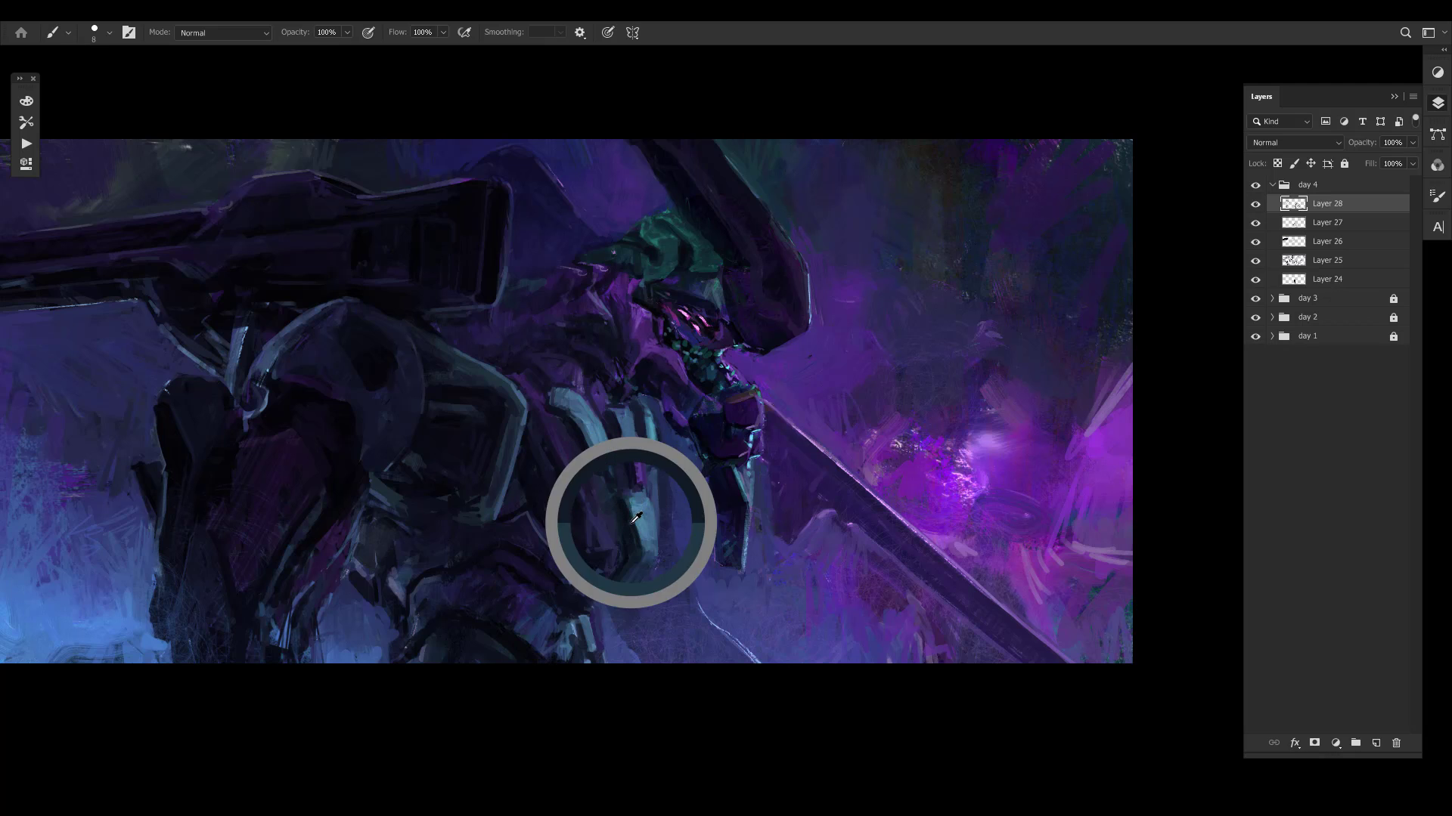
- Sample dark teal and navy tones and clean up the edges around the chest's purple inset
left_click(649, 493, "alt")
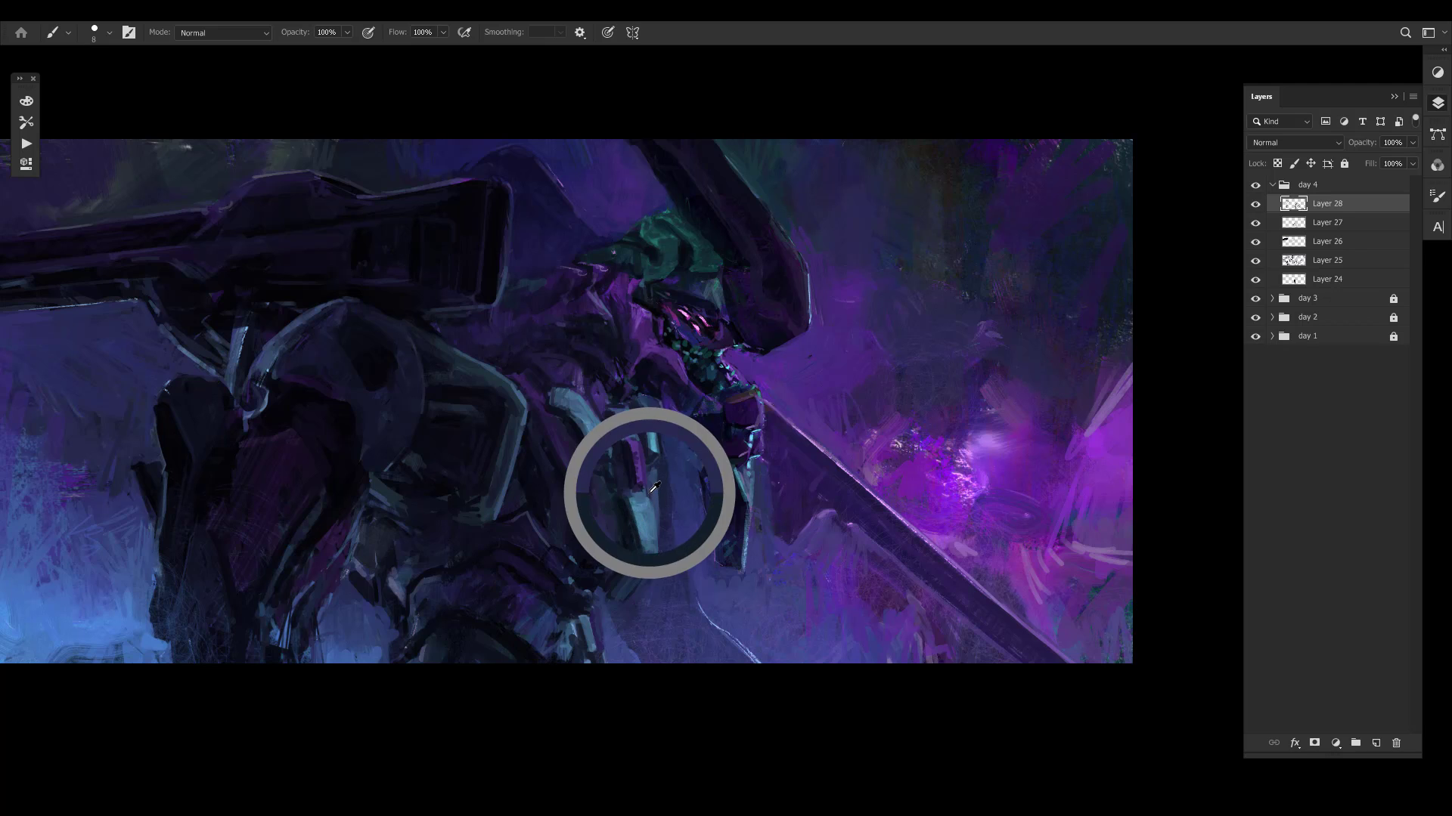
left_click(623, 483, "alt")
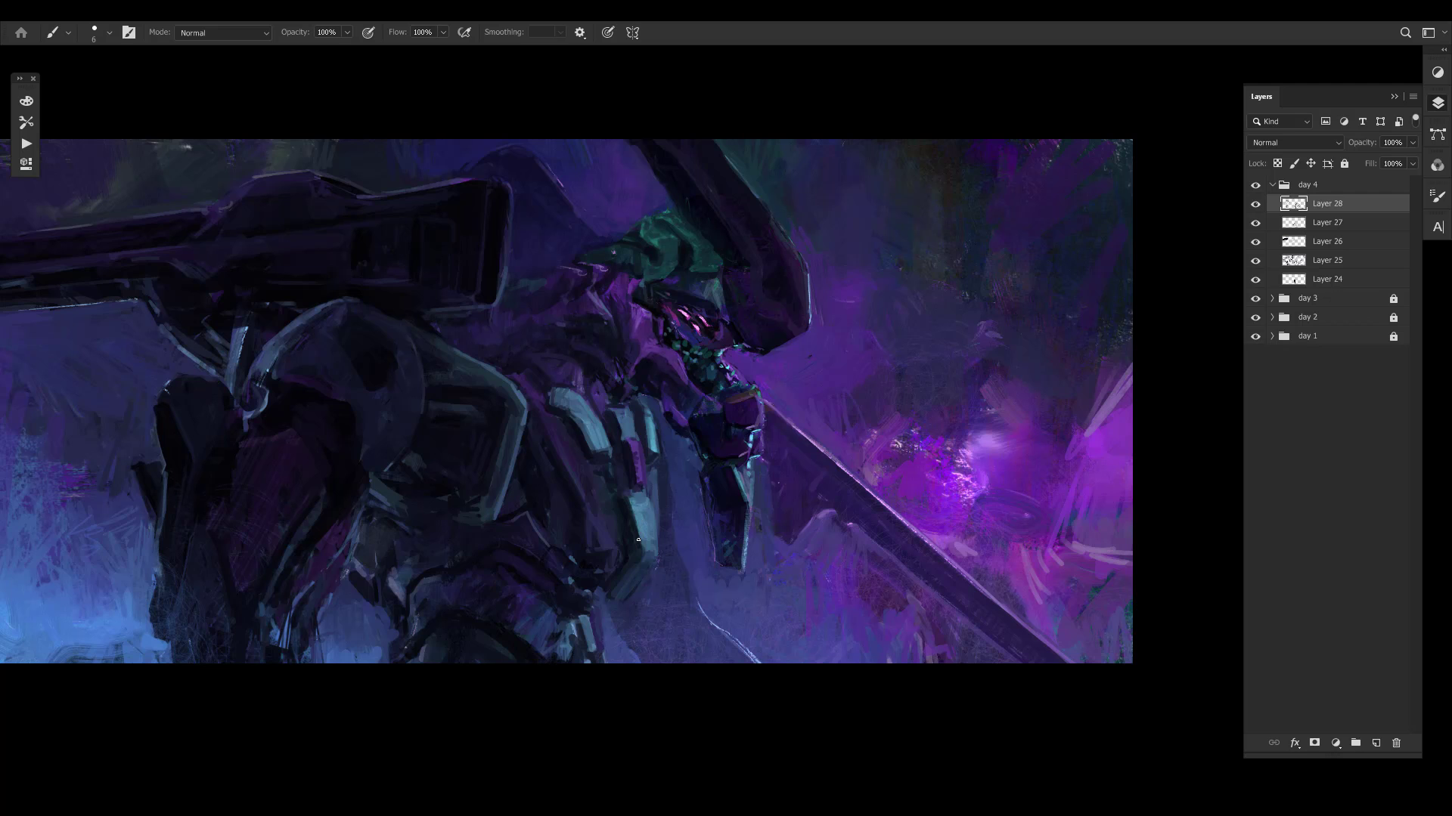
left_click(654, 502, "alt")
left_click(635, 481, "alt")
left_click(626, 495, "alt")
left_click(648, 459, "alt")
- Sample light and muted blues and refine the top ends of the two narrow chest plates
left_click(625, 382, "alt")
left_click(648, 417, "alt")
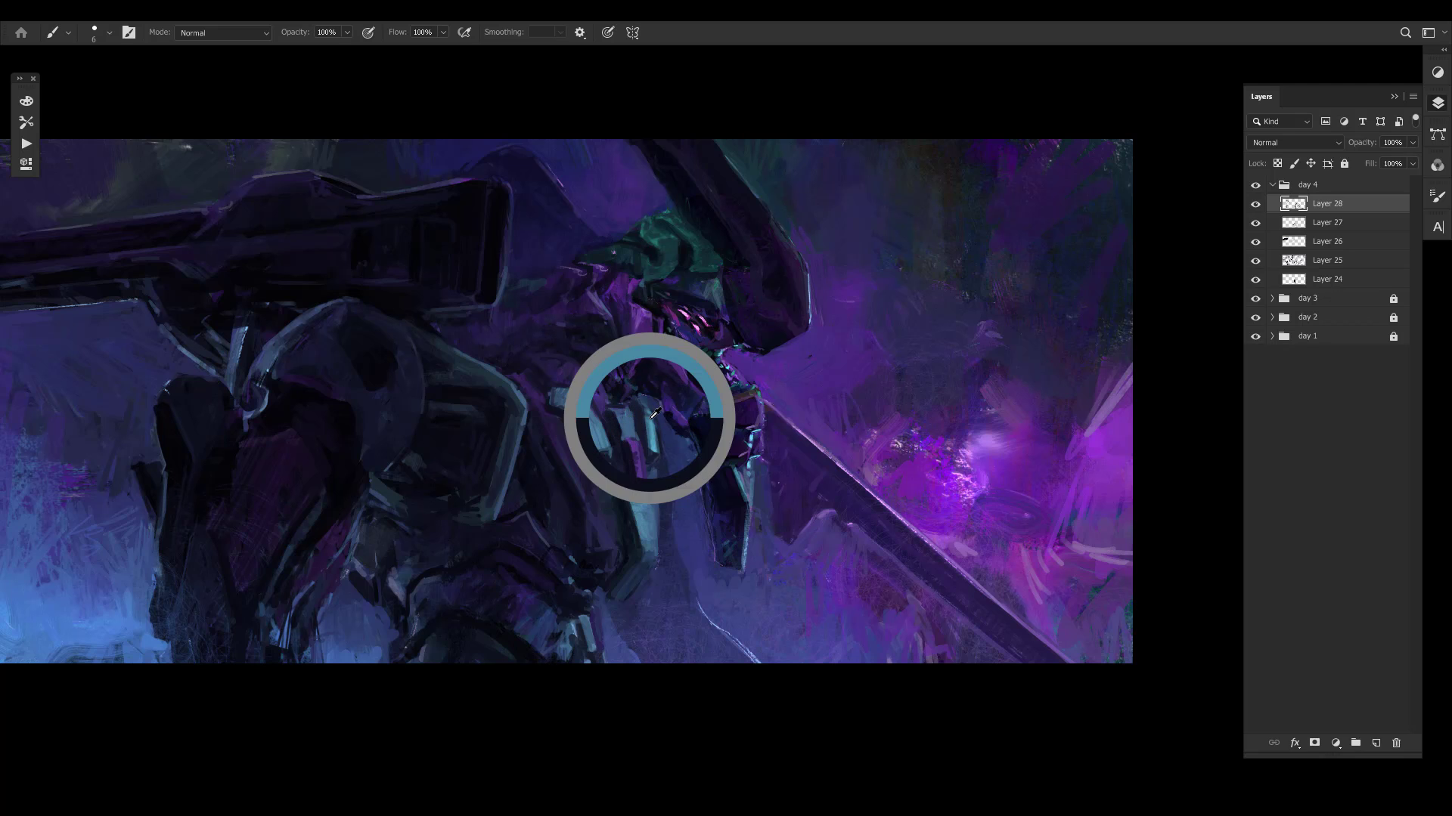
left_click(644, 417, "alt")
left_click(640, 420, "alt")
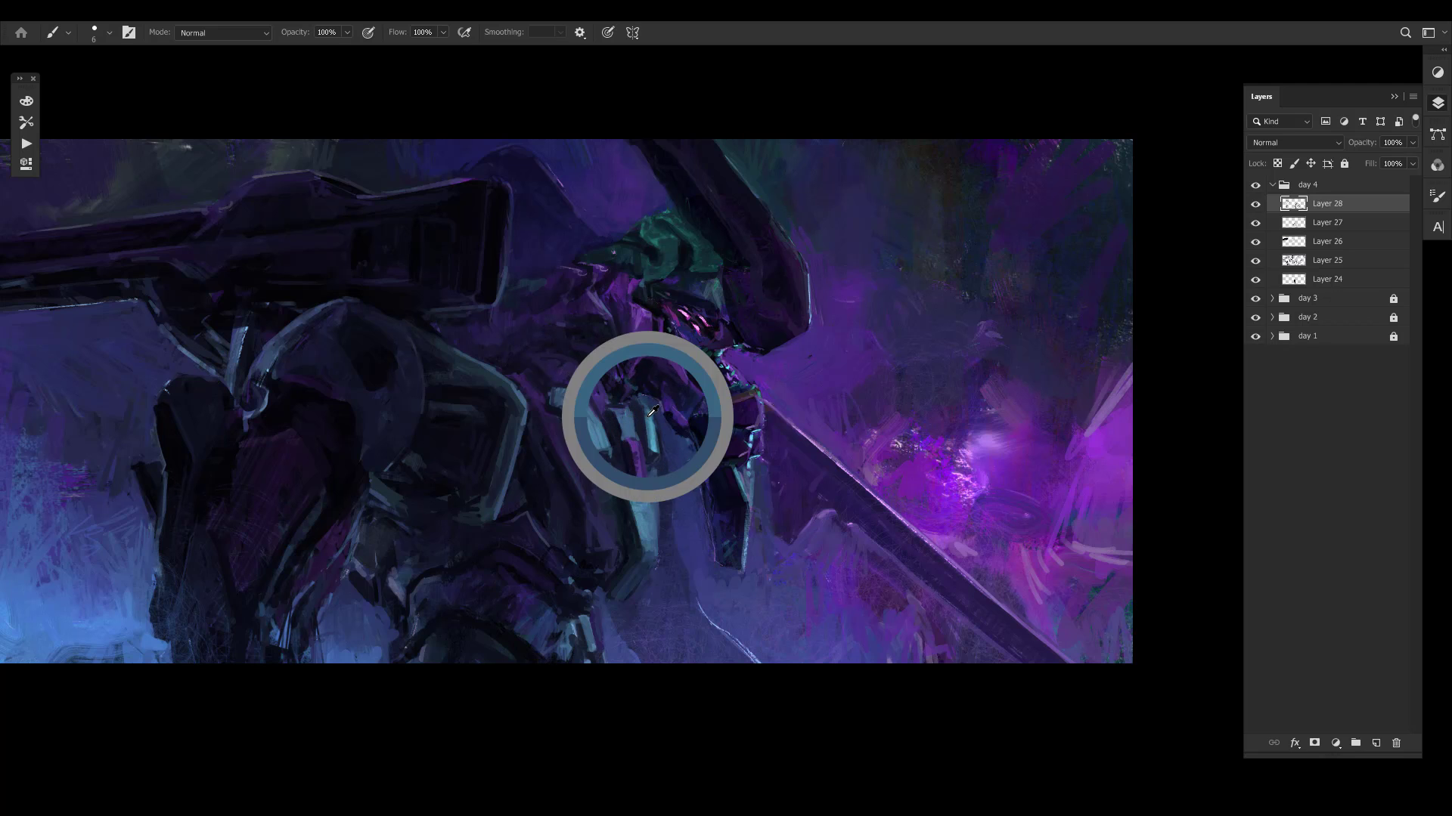
left_click(618, 414, "alt")
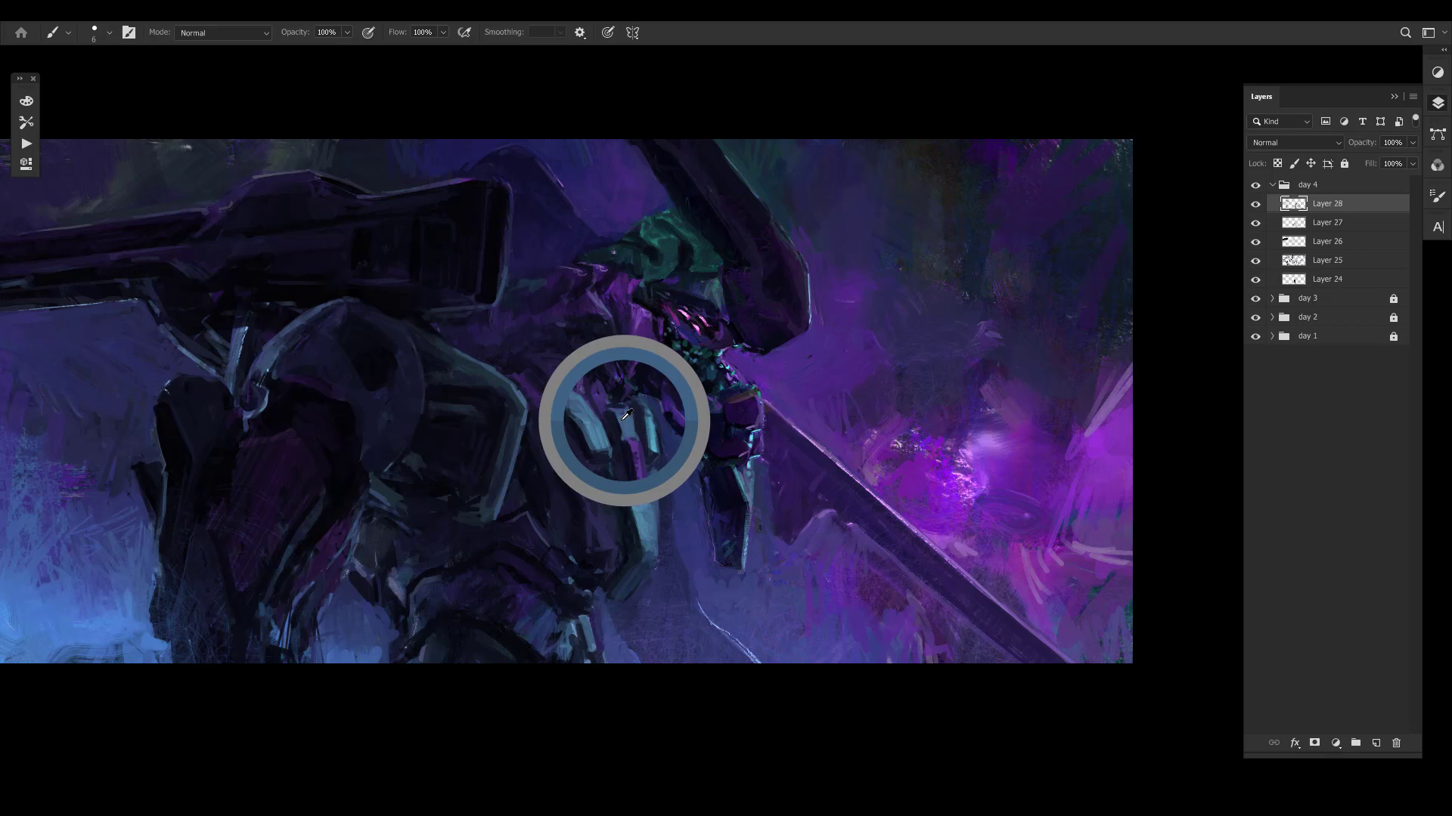
left_click(628, 407, "alt")
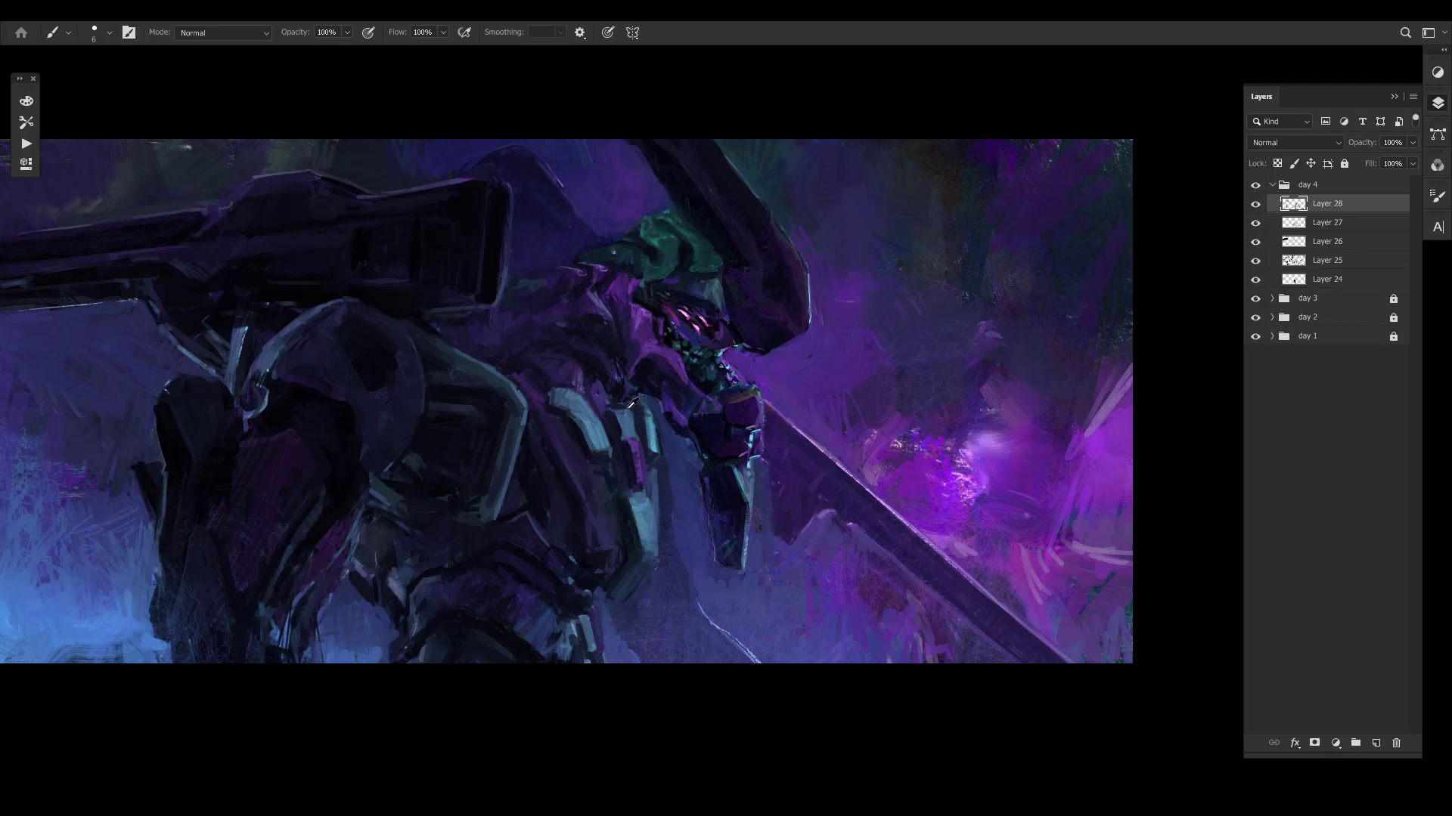
left_click(625, 408, "alt")
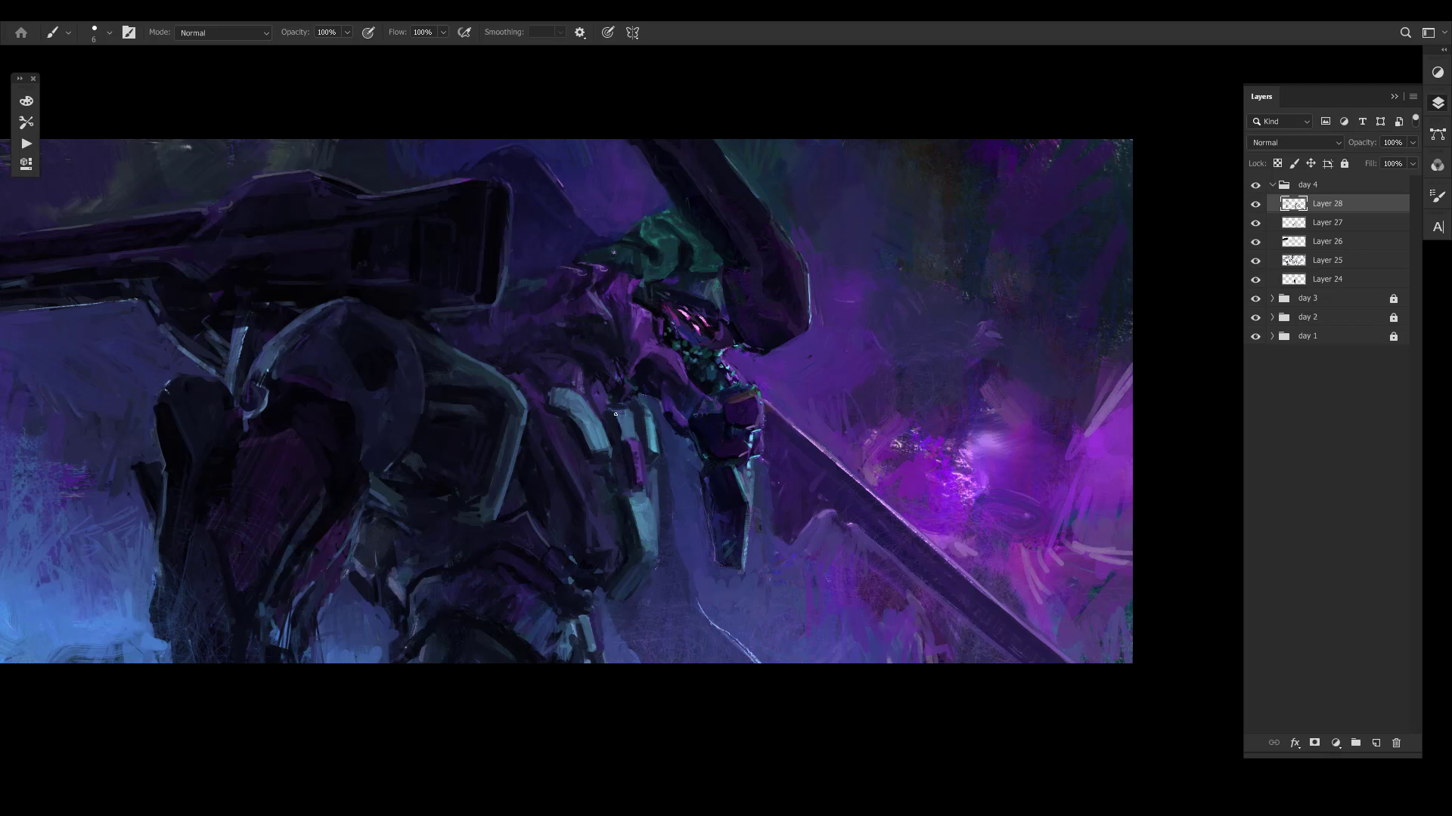
- Repaint the curved pale teal chest plate with short strokes following its length
left_click(563, 393, "alt")
left_click(579, 420, "alt")
left_click_drag(568, 403, 595, 449)
left_click(579, 400, "alt")
left_click(605, 440, "alt")
left_click_drag(582, 412, 598, 452)
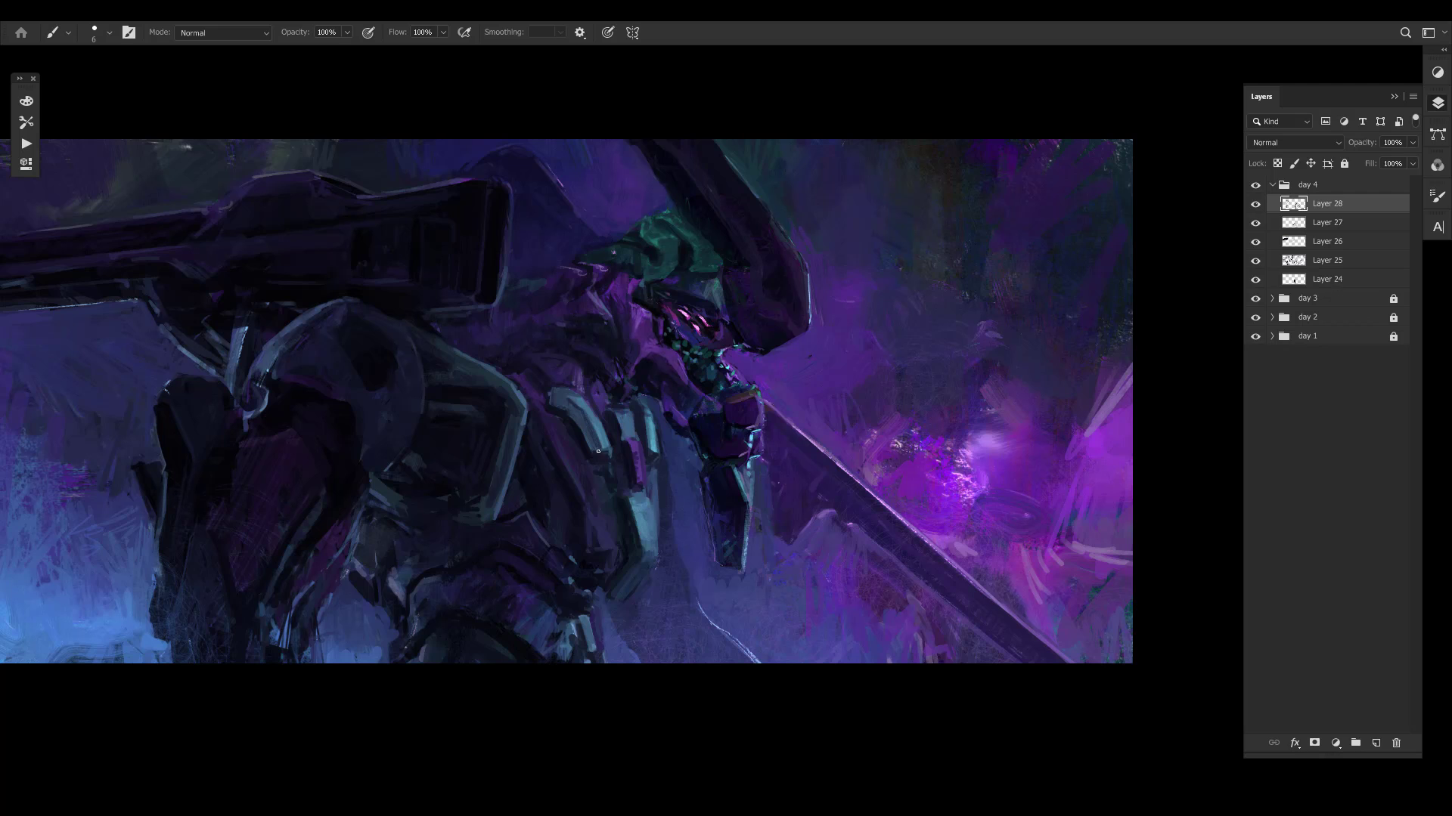
- Touch up the top of the narrow front chest plate and compare with Layer 28 hidden and shown
left_click(651, 414, "alt")
left_click(647, 415, "alt")
mouse_move(642, 407)
left_mouse_down()
mouse_move(648, 420)
mouse_move(599, 376)
left_mouse_up()
key("ctrl+comma")
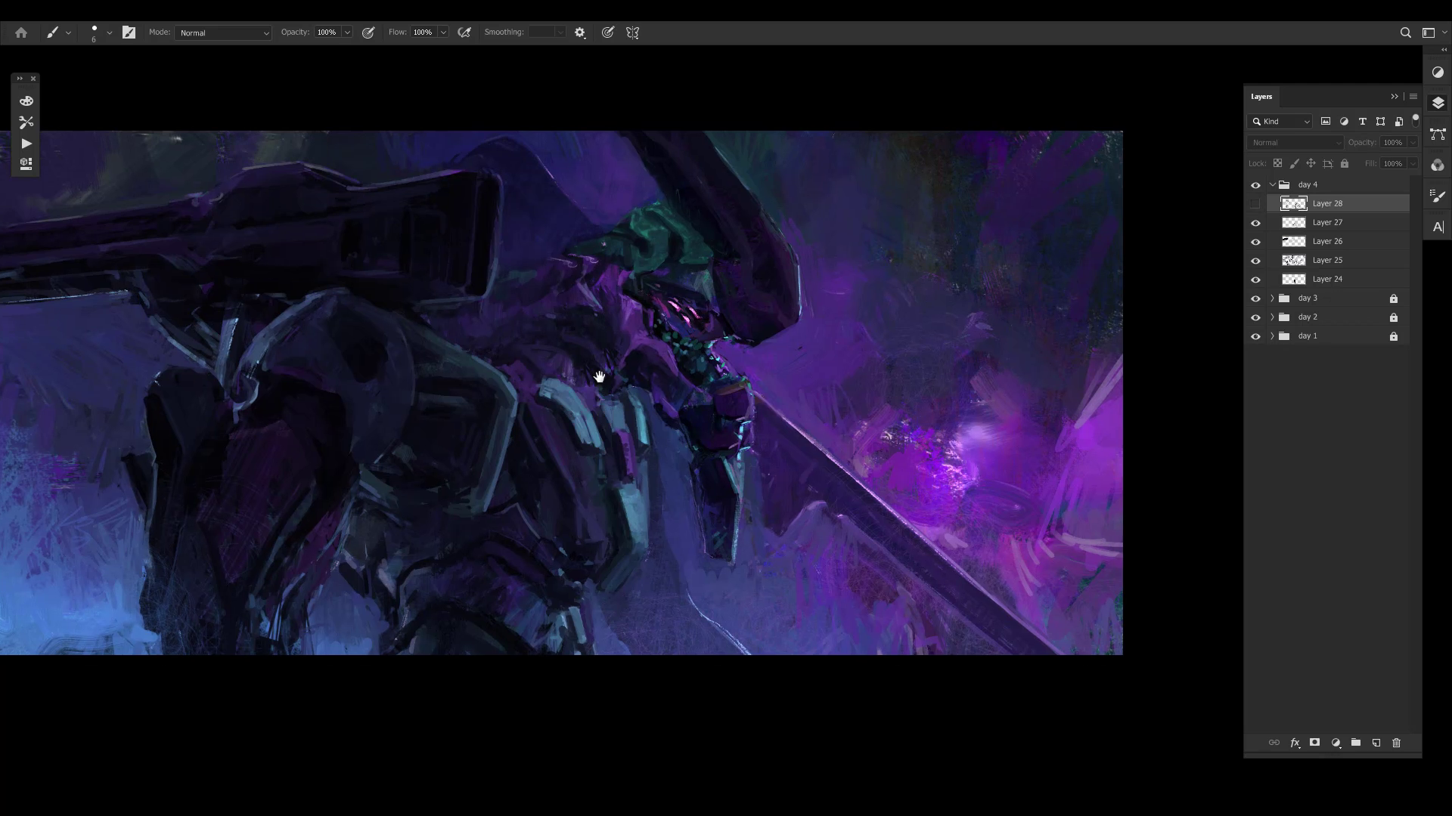
key("ctrl+comma")
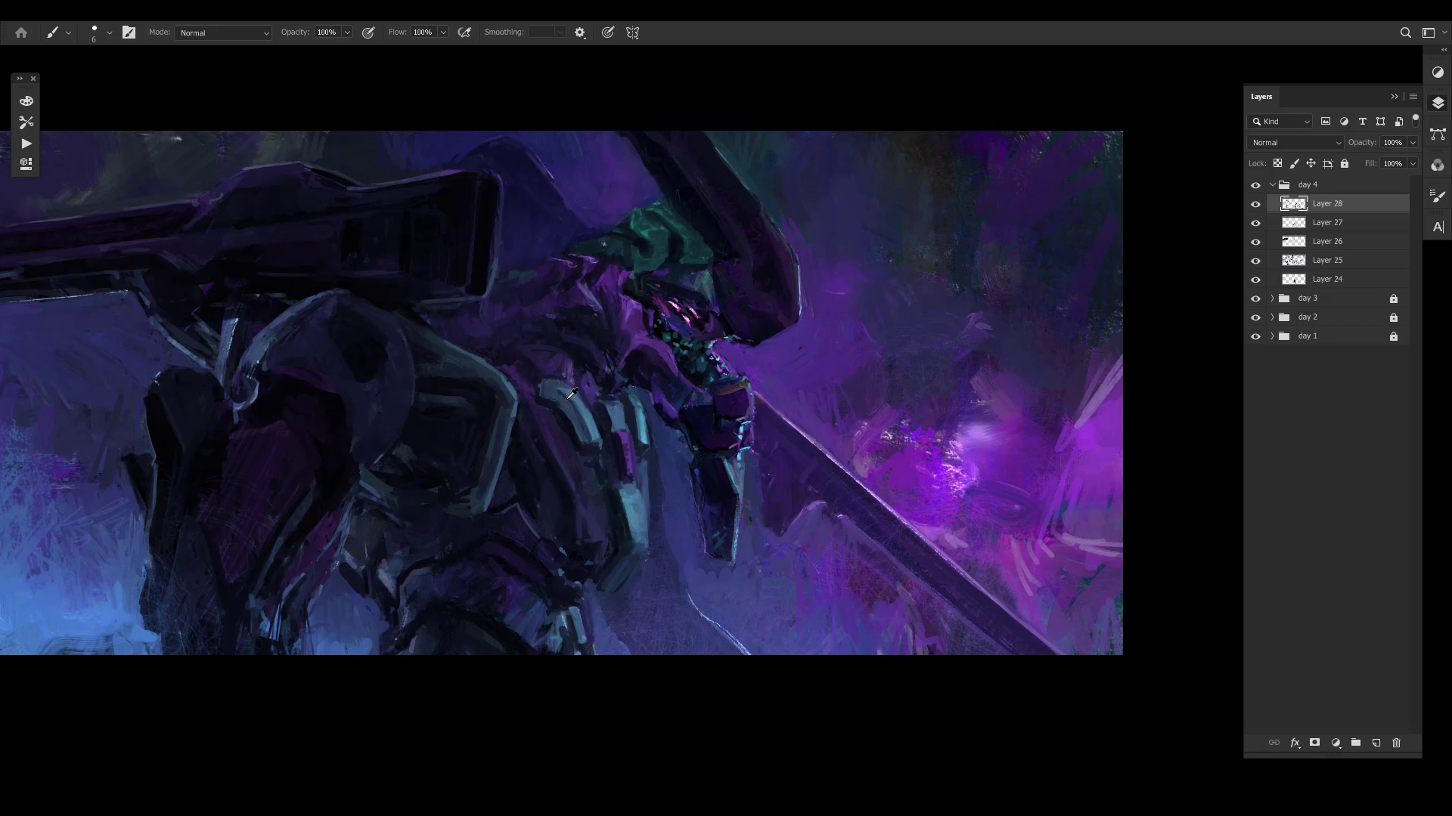
- Sample dark purple tones and soften the shoulder area above the curved teal chest plate
left_click(570, 396, "alt")
left_click(546, 383, "alt")
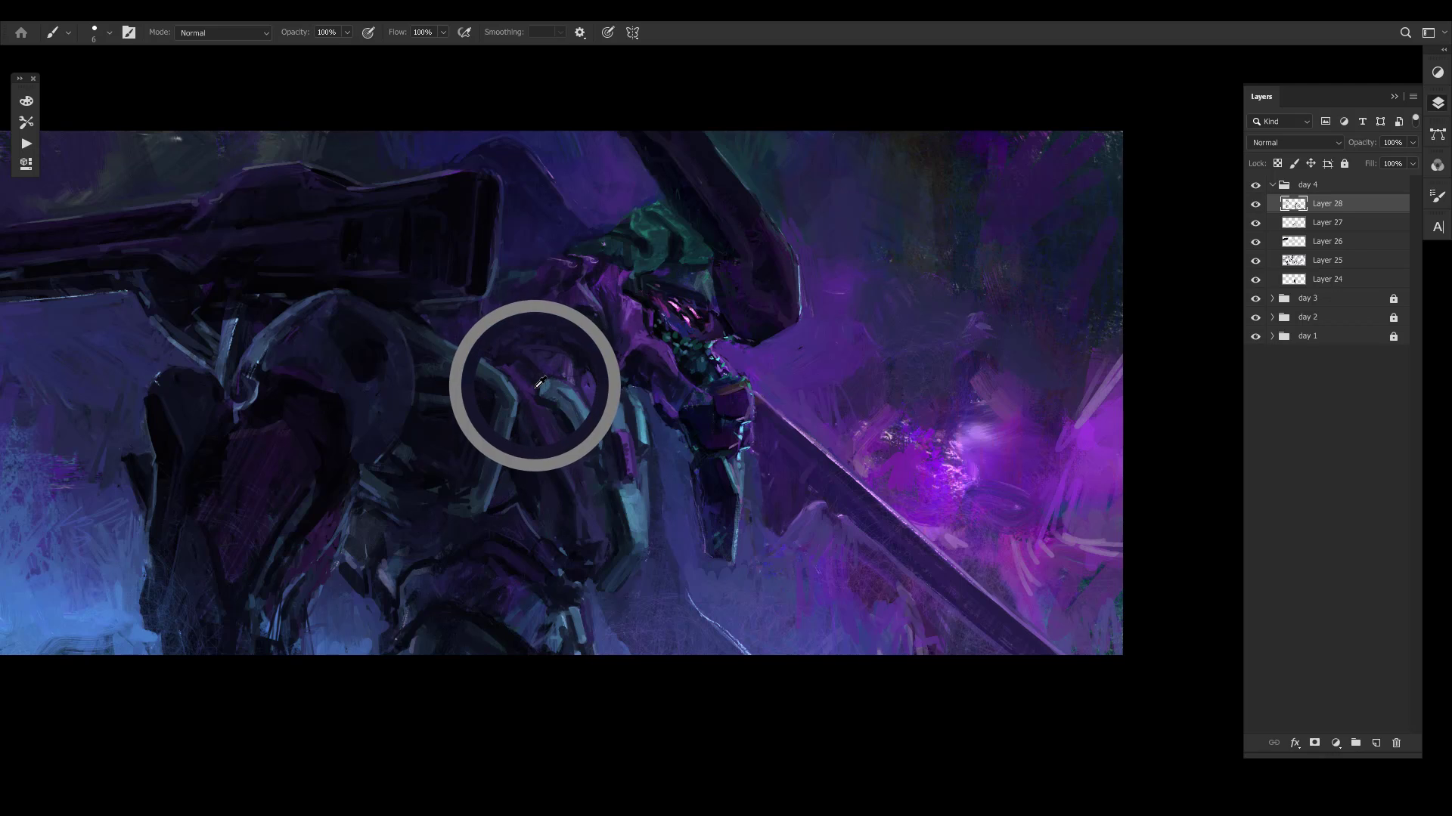
left_click(569, 362, "alt")
left_click(518, 354, "alt")
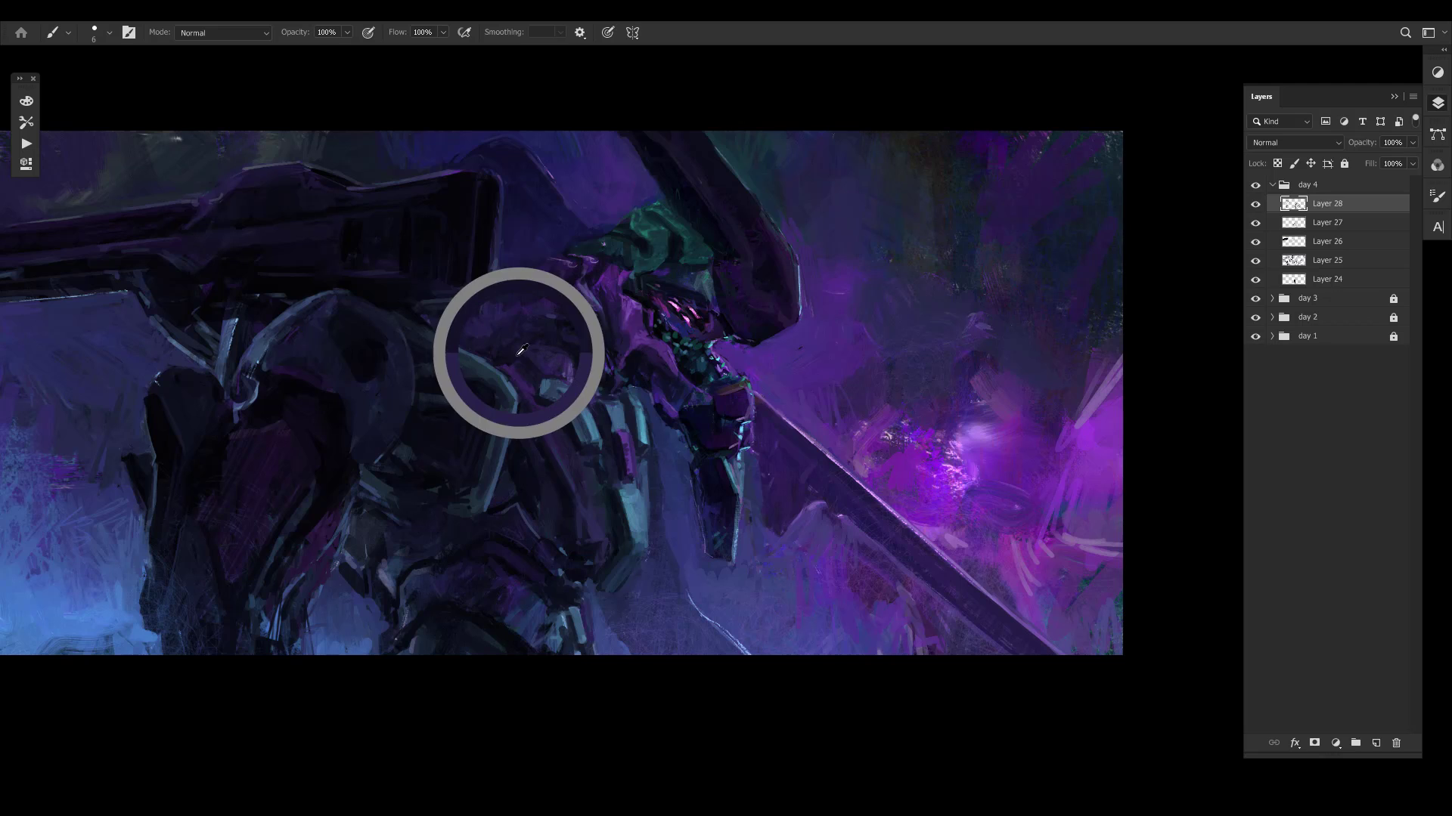
left_click(484, 334, "alt")
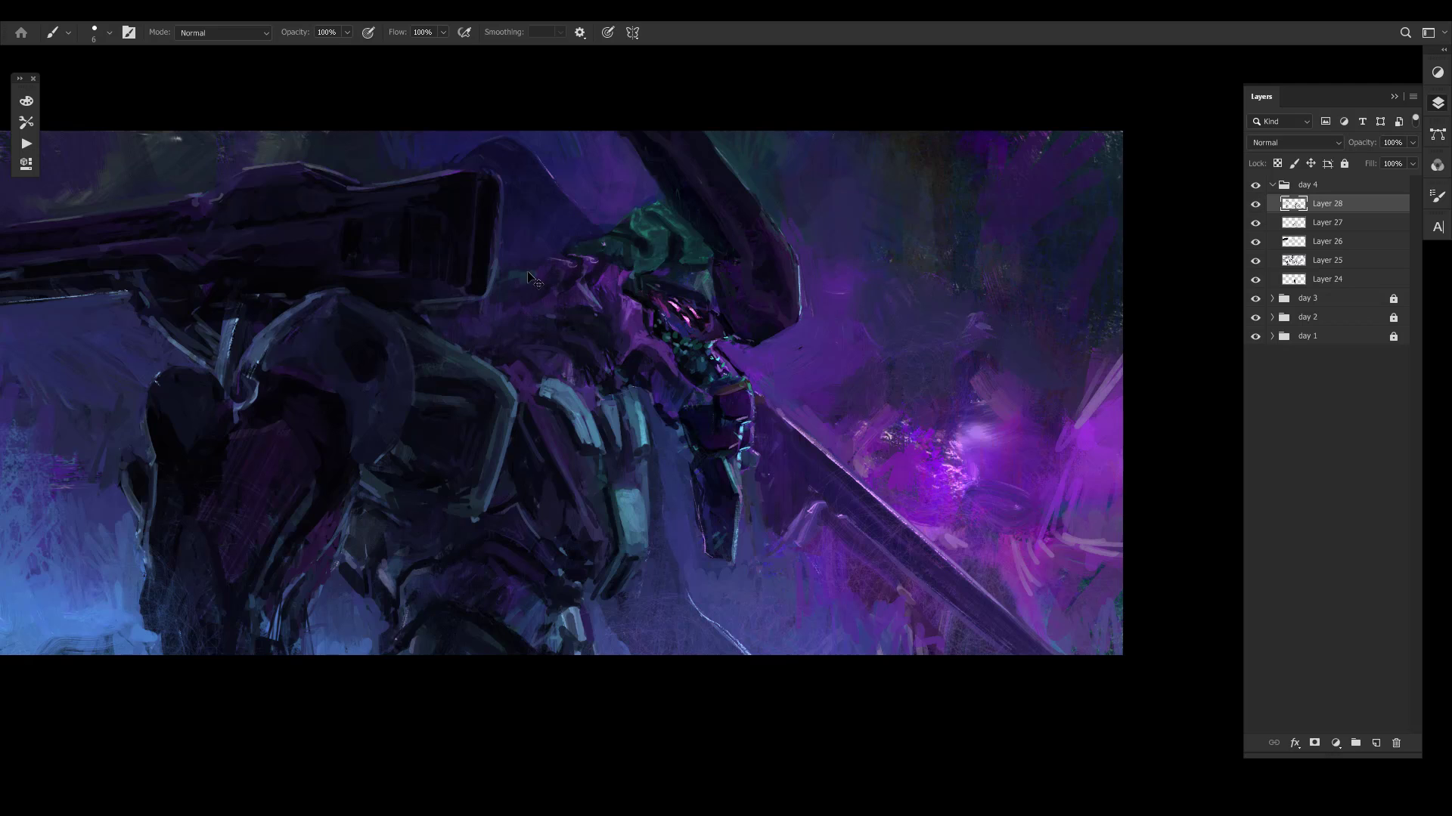
- Toggle Layer 28's visibility for comparison and touch up the dark area just beneath the cannon's rear end
key("ctrl+comma")
left_click(456, 317, "alt")
left_click(452, 311)
left_click(724, 294)
key("ctrl+comma")
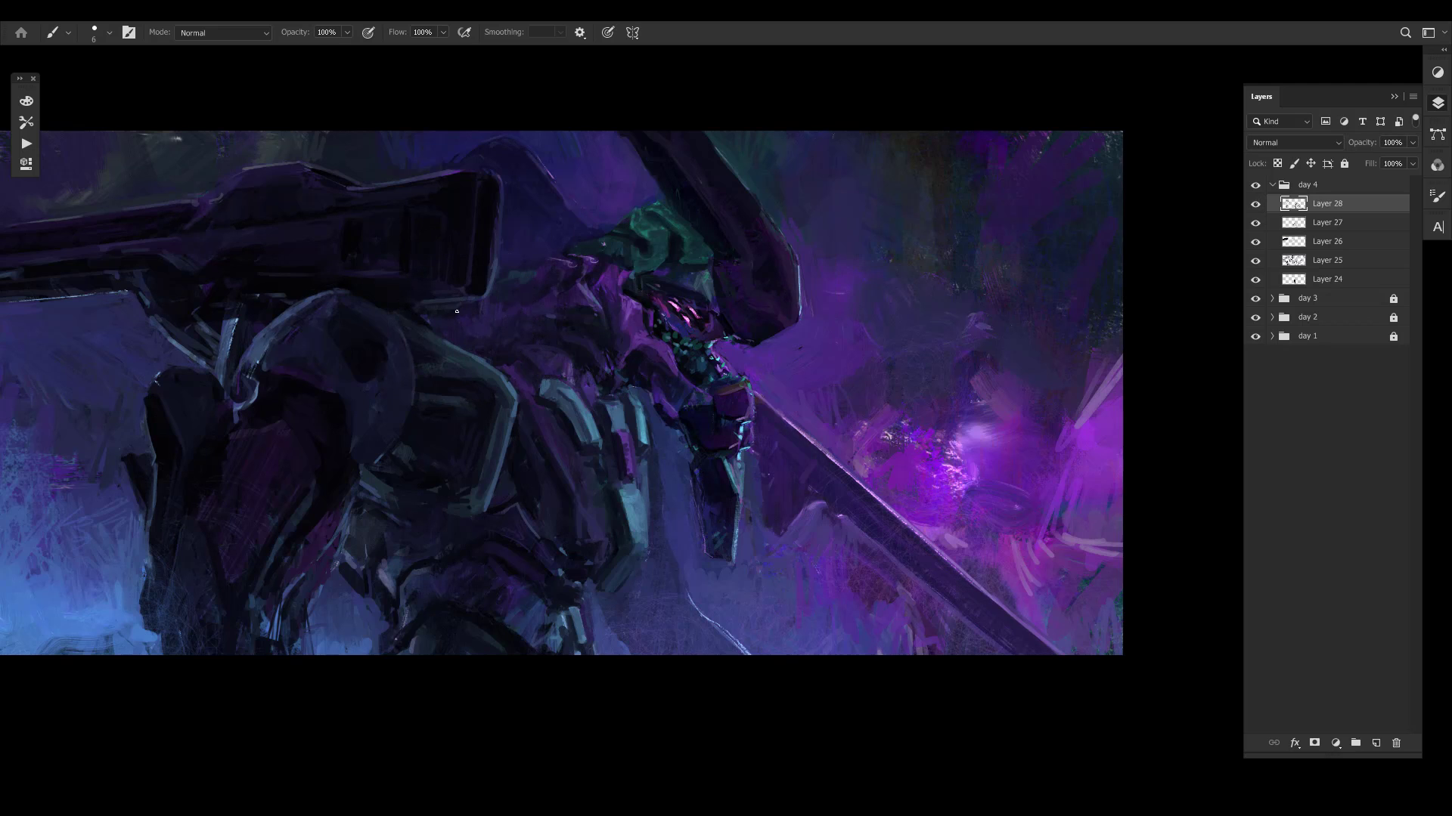
left_click(454, 316, "alt")
- Compare the whole mirrored painting from afar with Layer 28 hidden and shown
left_click_drag(445, 355, 490, 363)
key("z")
left_click_drag(585, 344, 514, 340)
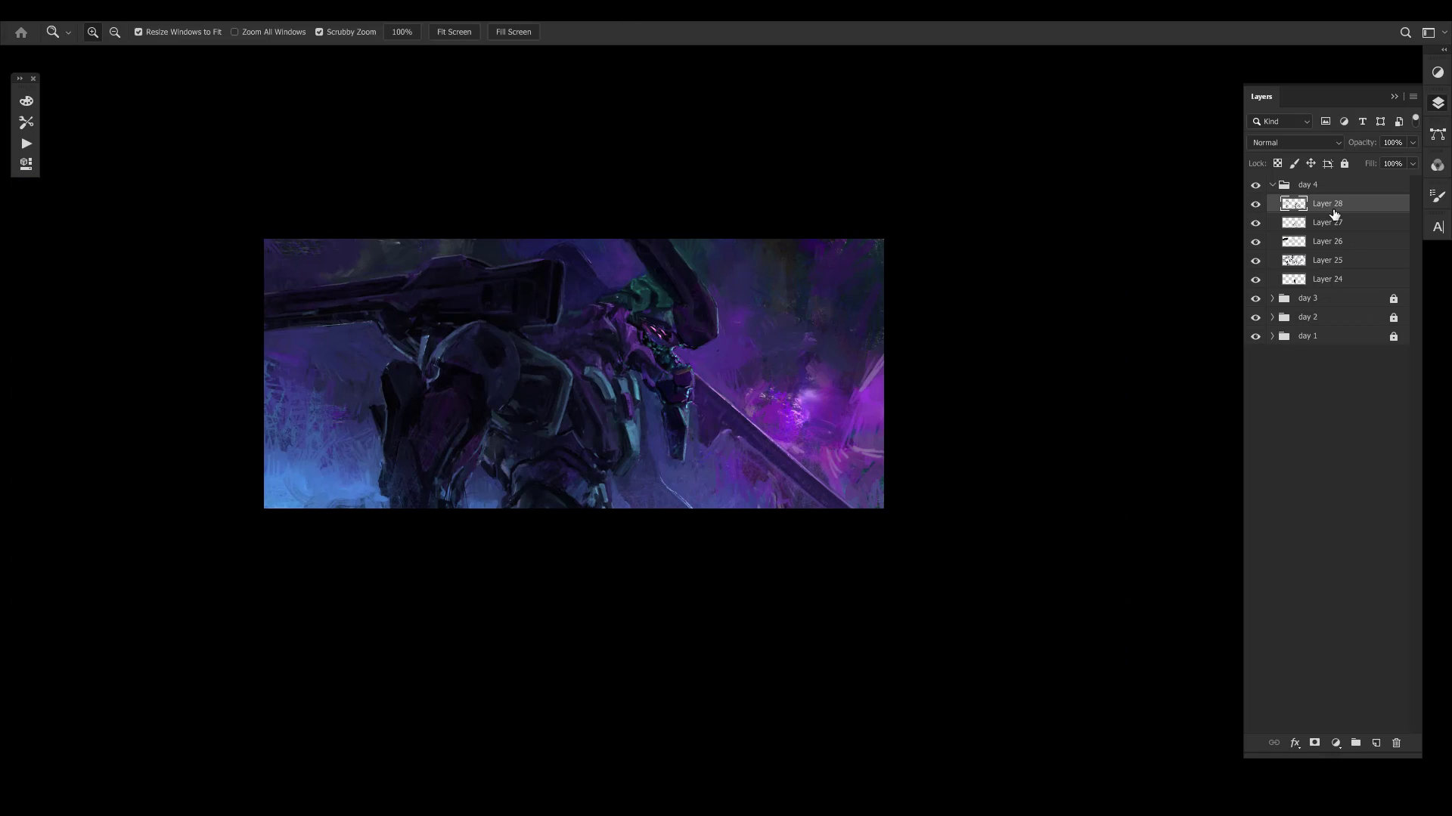
key("b")
mouse_move(775, 374)
left_mouse_down()
mouse_move(831, 328)
mouse_move(848, 347)
left_mouse_up()
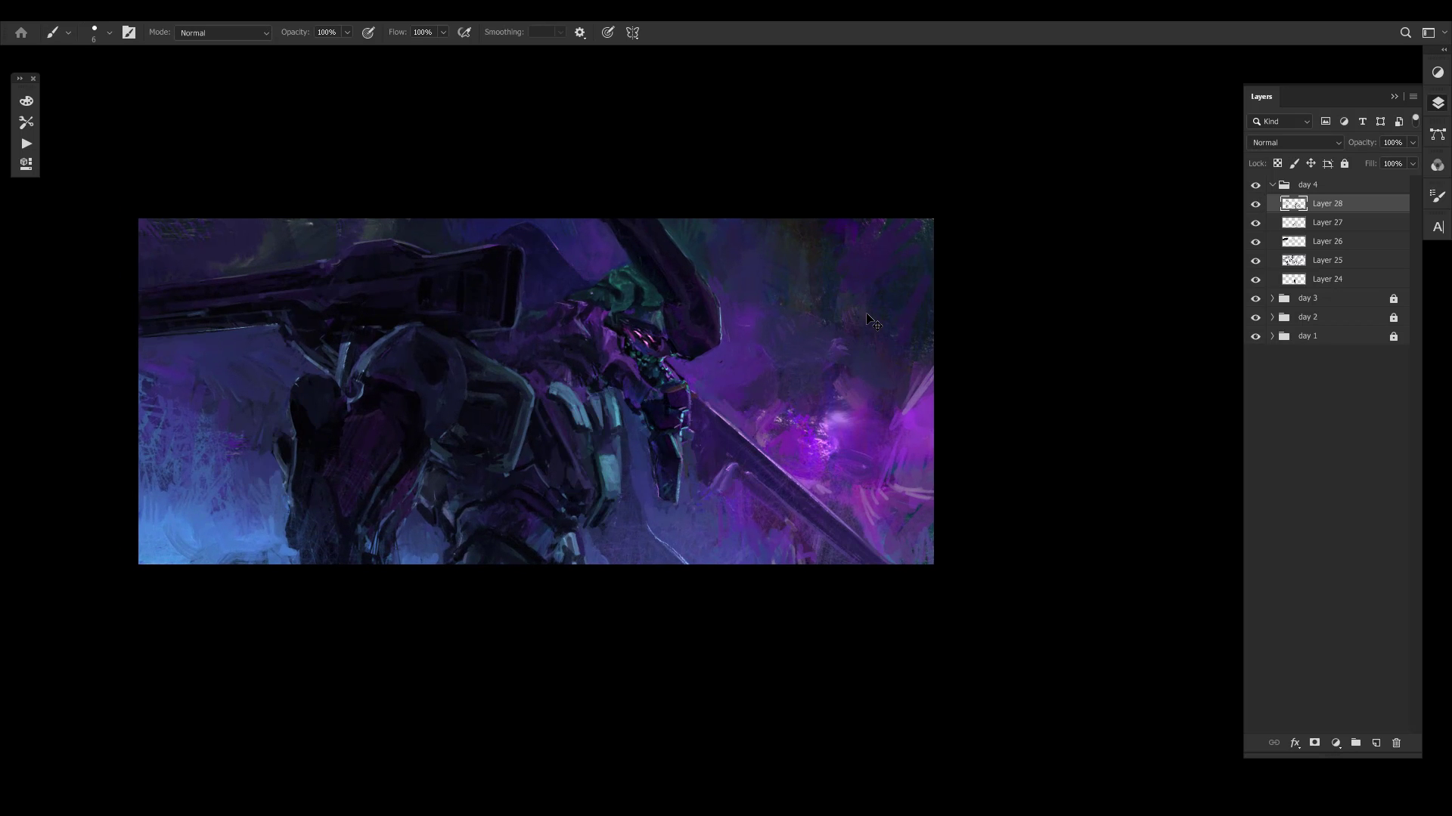
key("ctrl+comma")
- Select the day 4 group and compare the mirrored composition with the group hidden and shown
key("ctrl+comma")
key("ctrl+comma")
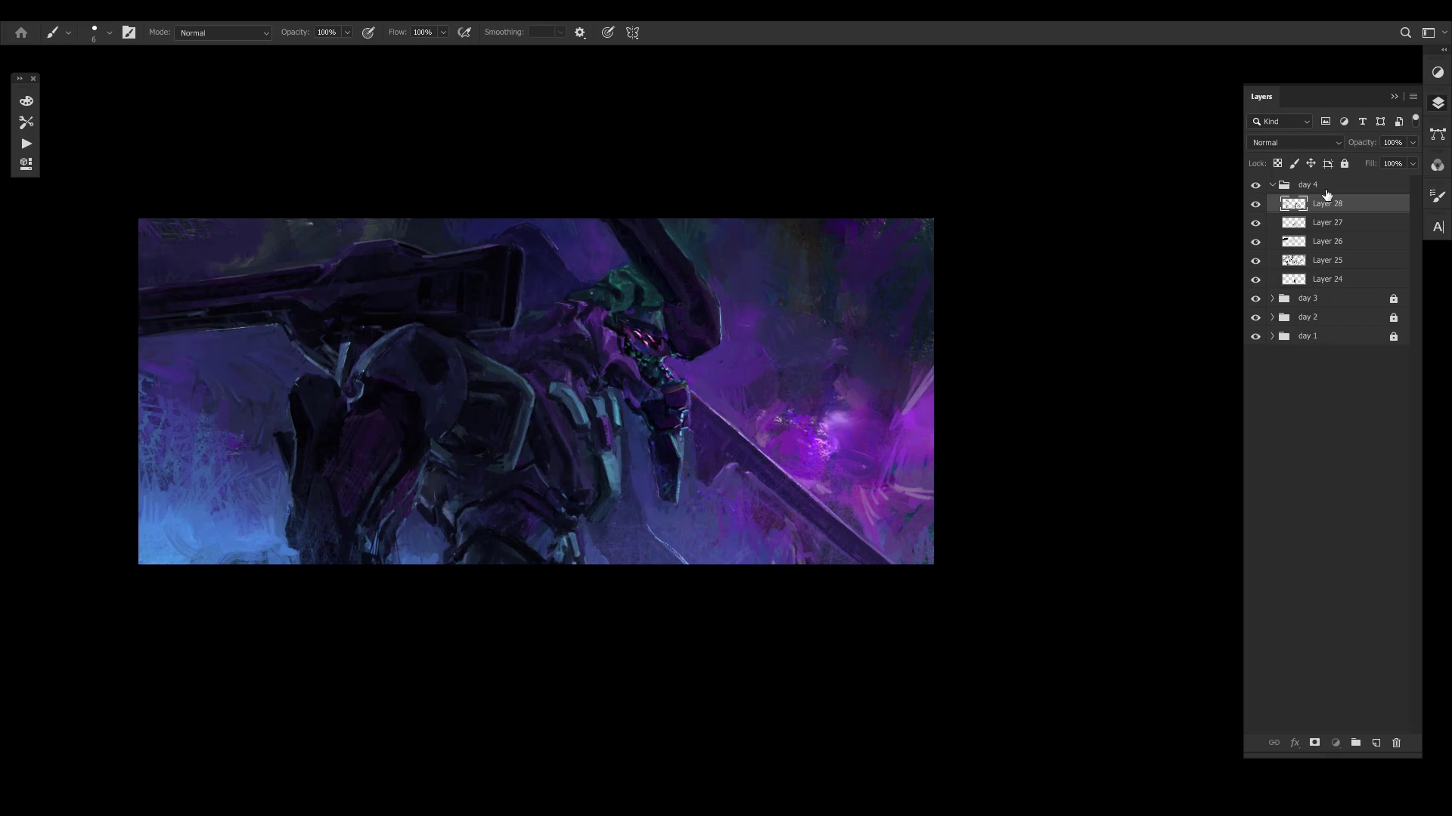
left_click(1327, 186)
key("ctrl+comma")
key("ctrl+comma")
key("ctrl+comma")
key("ctrl+comma")
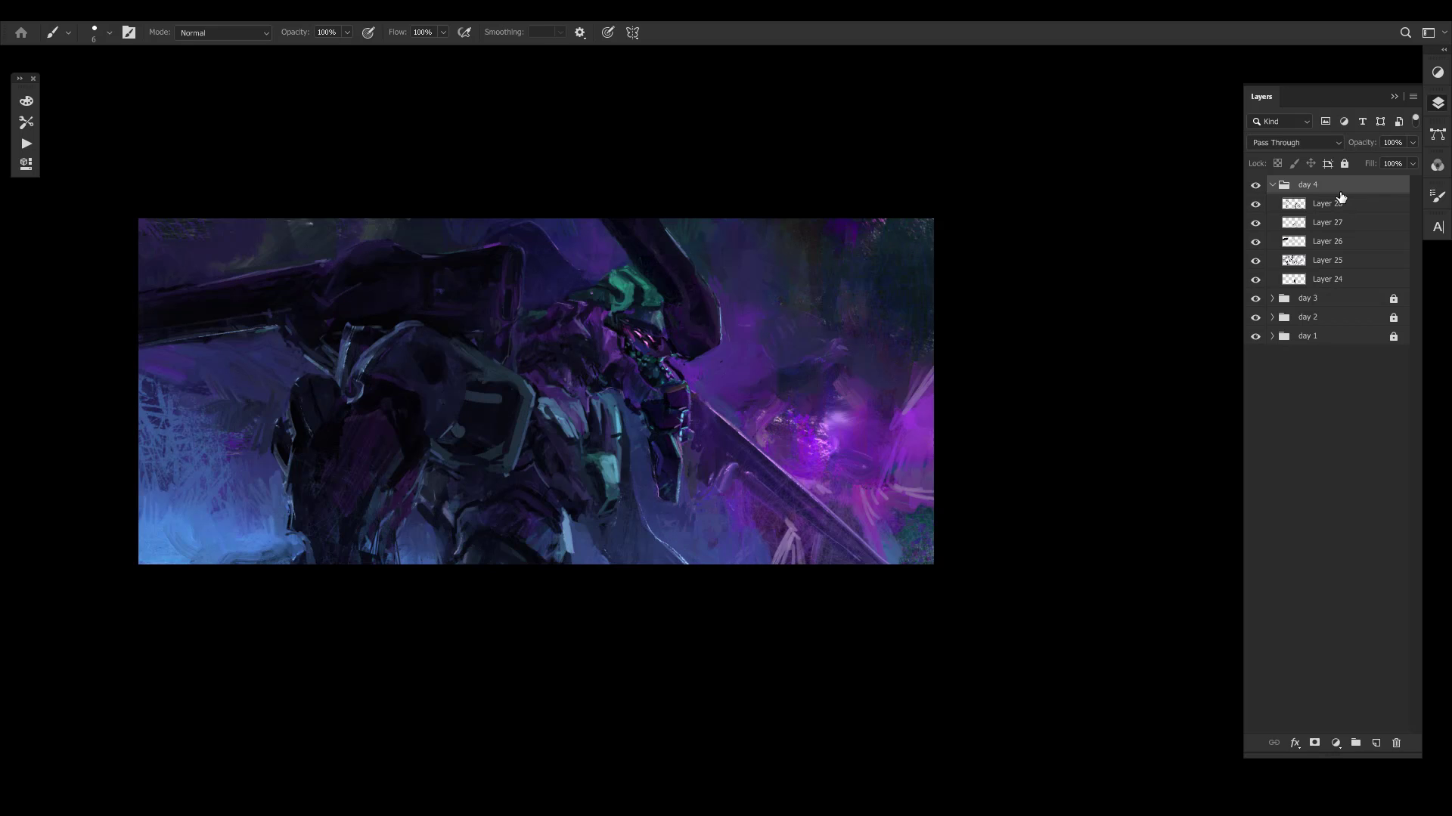
- Recheck the mirrored mech against the earlier stages by toggling the day 4 group's visibility off and on
key("ctrl+comma")
key("ctrl+comma")
key("ctrl+comma")
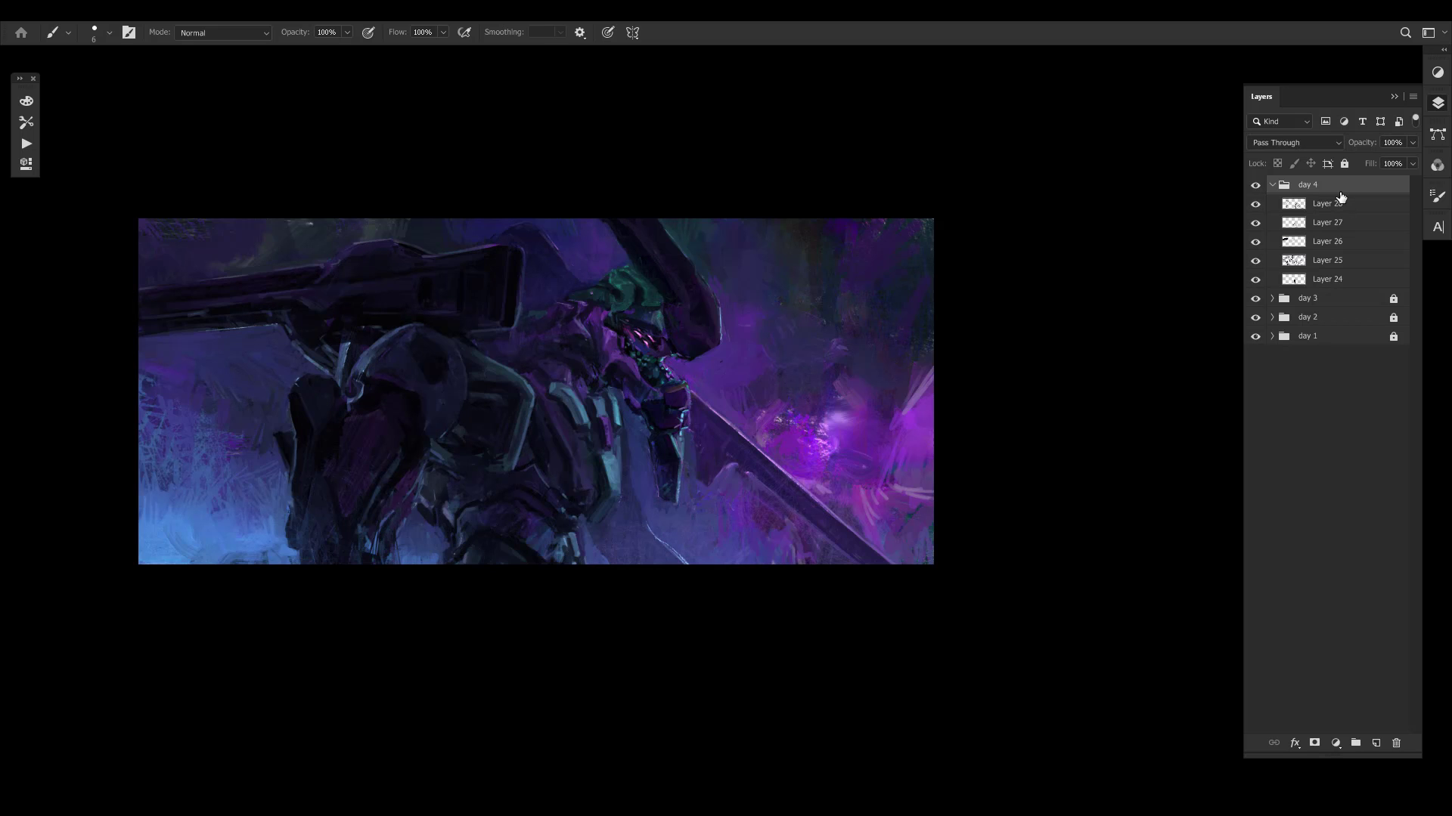
key("ctrl+comma")
key("ctrl+comma")
key("ctrl+space")
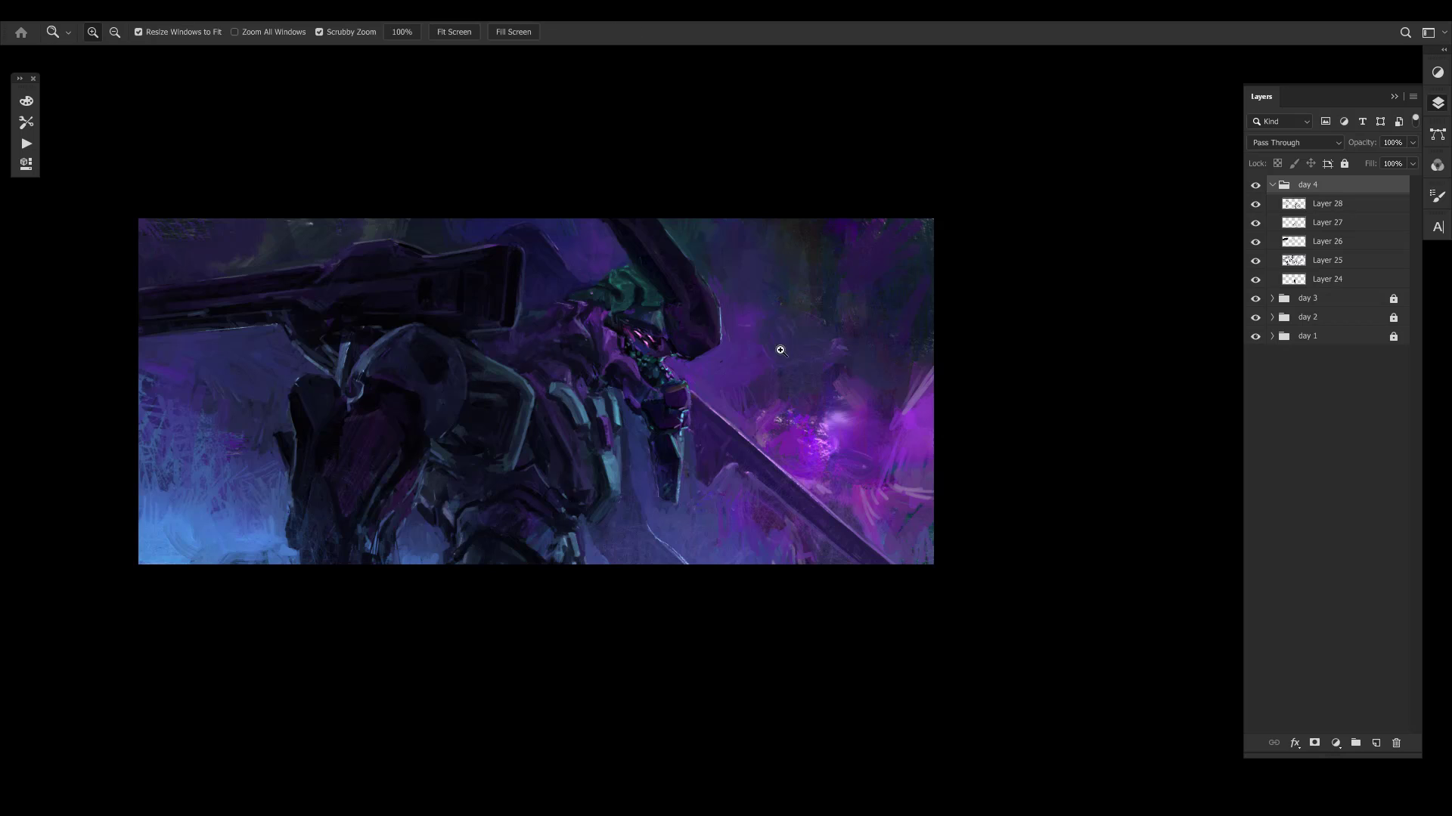
mouse_move(783, 347)
left_mouse_down()
mouse_move(742, 346)
mouse_move(729, 303)
left_mouse_up()
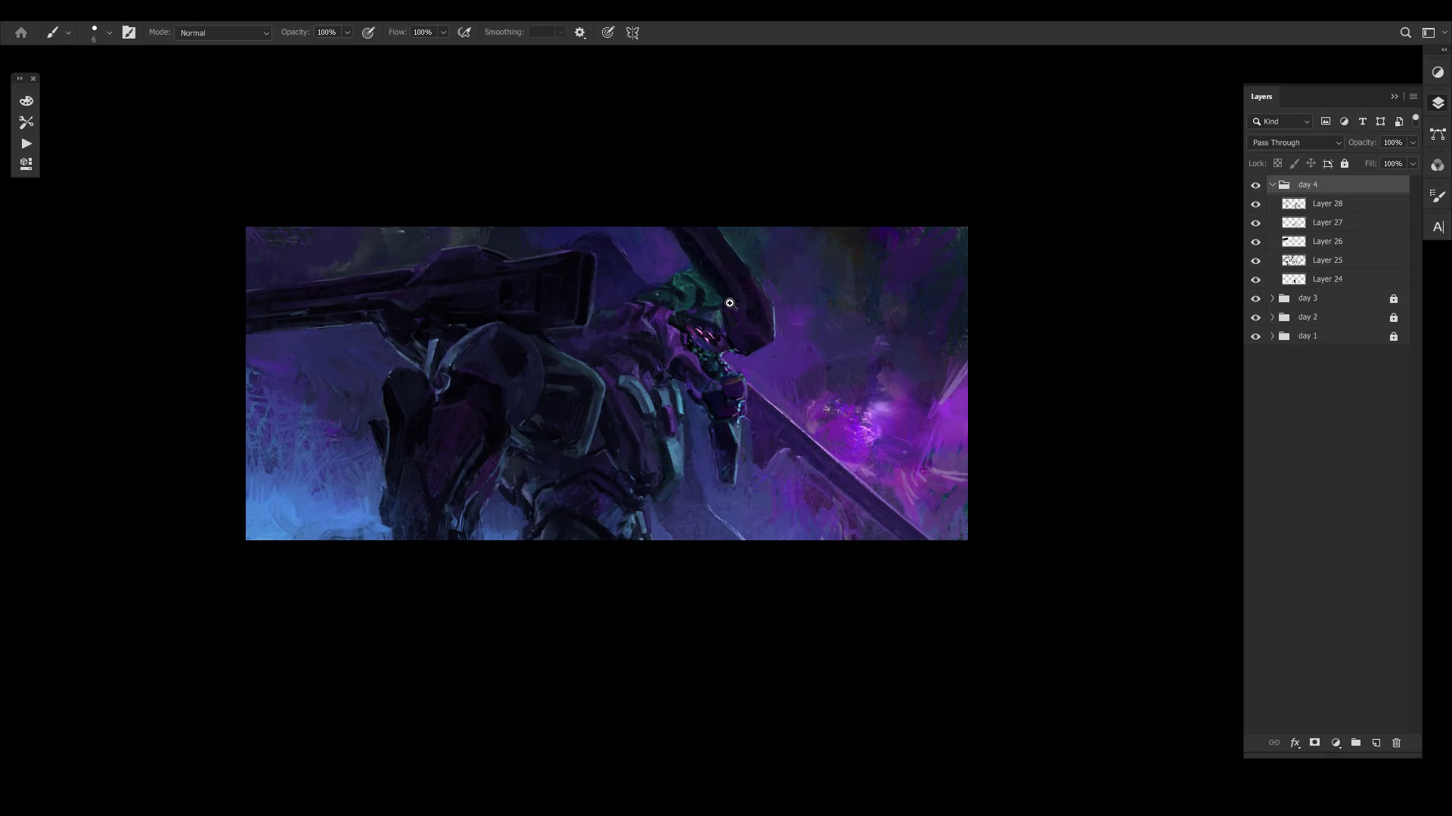
- Flip the canvas horizontally, reduce the brush size and inspect the pale shoulder joint beneath the cannon up close
key("ctrl+shift+h")
key("space")
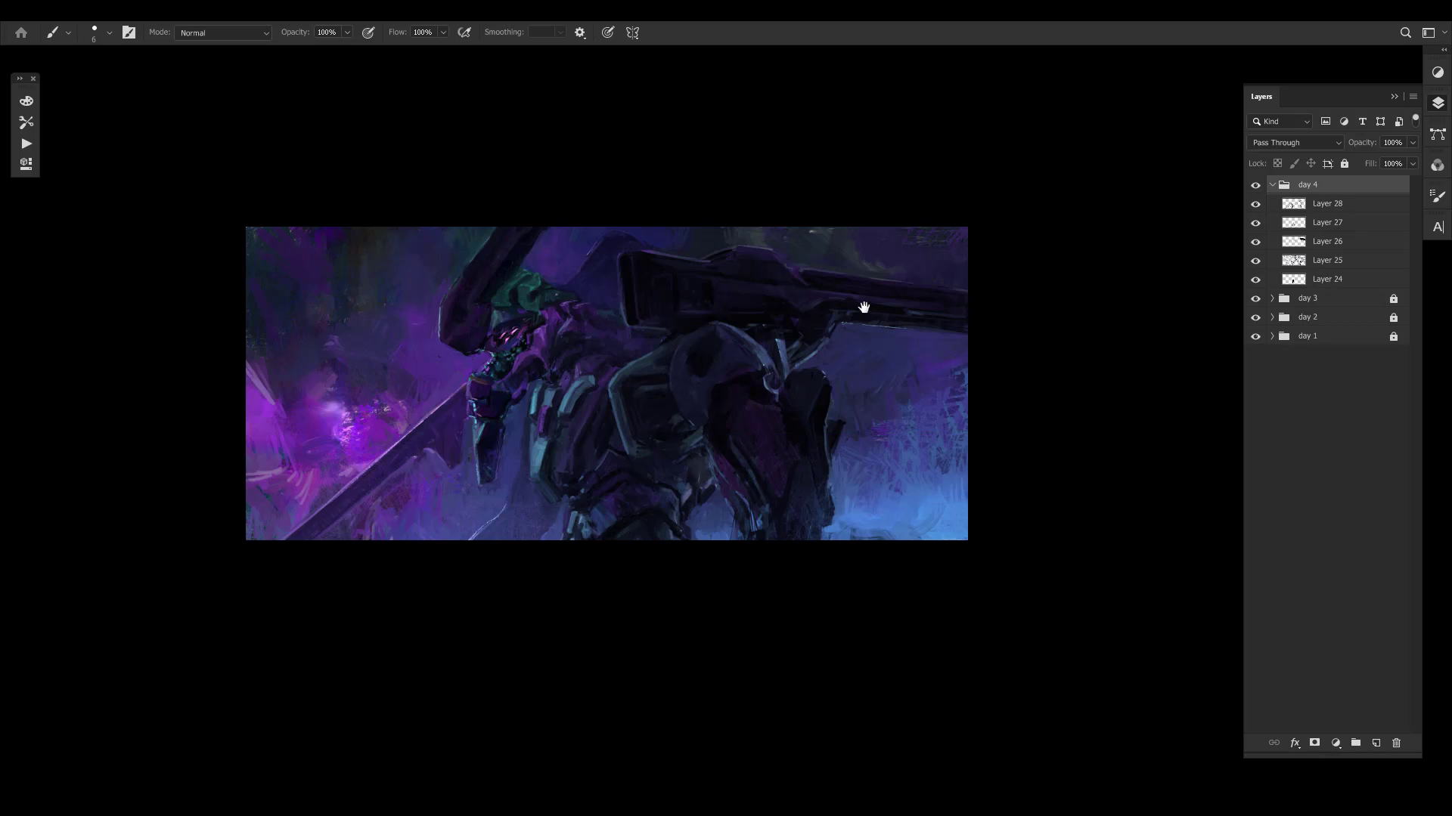
left_click_drag(864, 307, 858, 309)
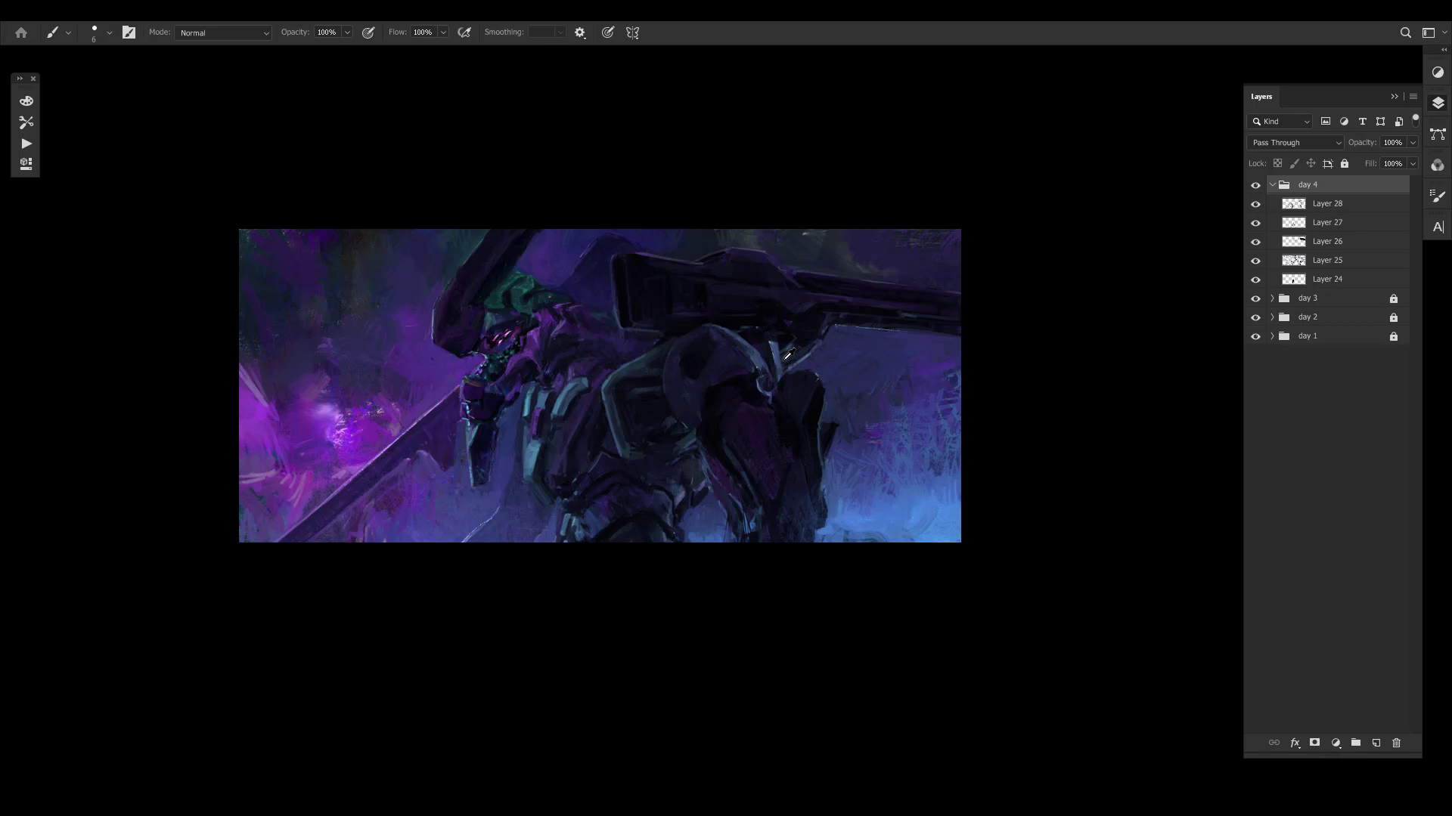
key("bracketleft")
key("ctrl+space")
left_click_drag(788, 347, 827, 298)
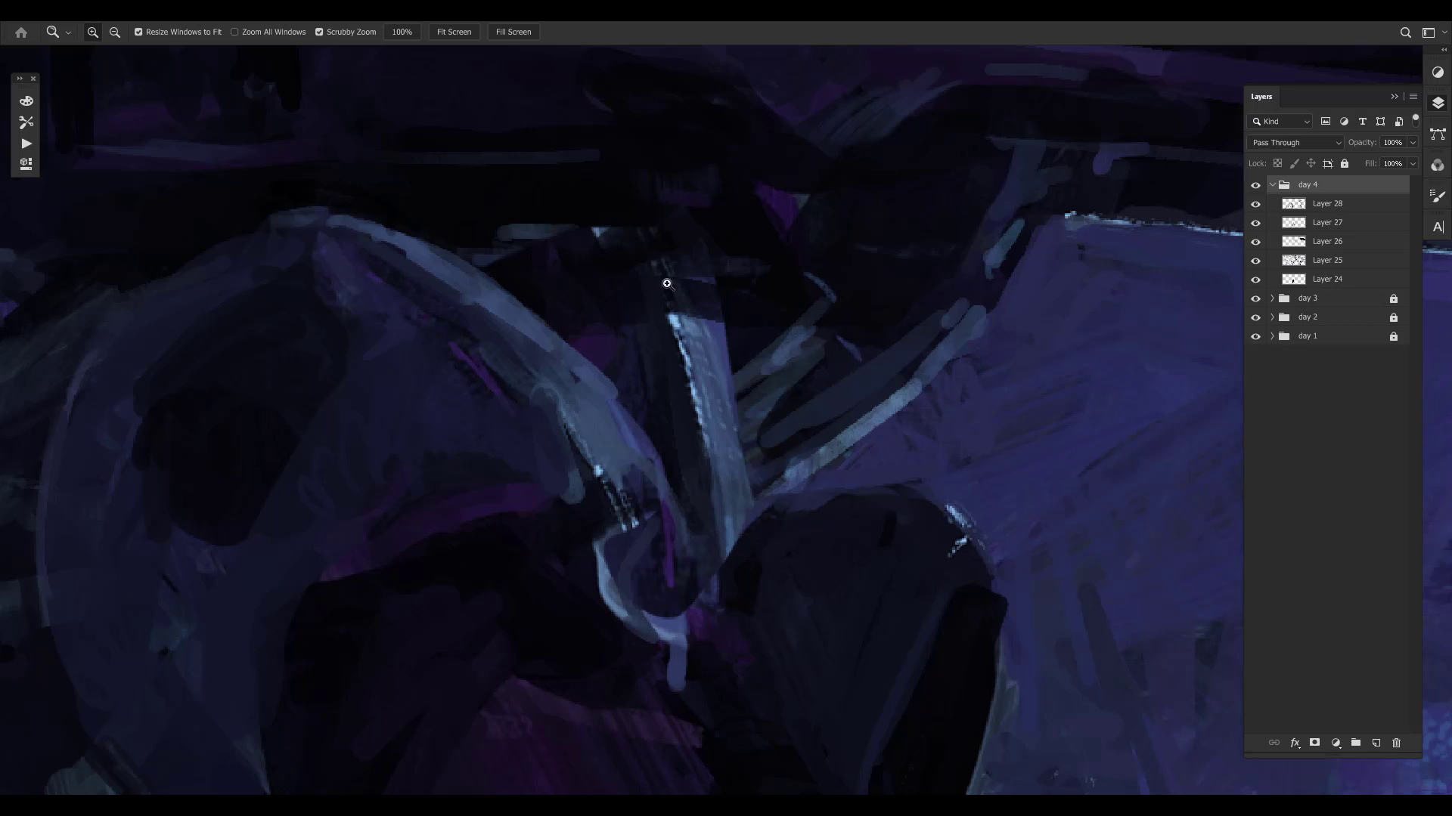
left_click_drag(750, 437, 692, 448)
left_click_drag(791, 403, 835, 314)
- Compare the unmirrored composition with the day 4 group hidden and shown
key("ctrl+comma")
key("ctrl+comma")
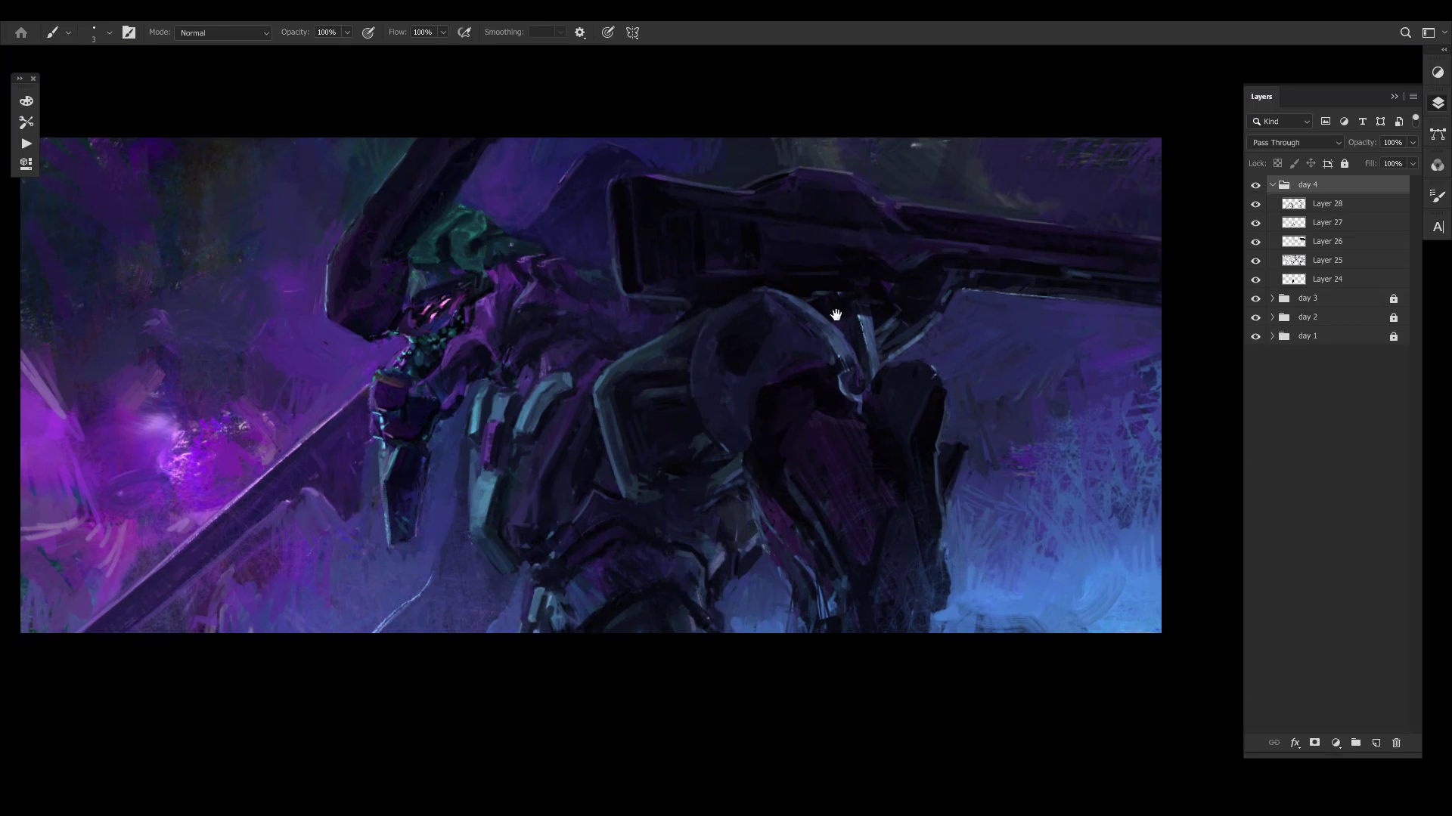
left_click_drag(934, 280, 877, 372)
key("ctrl+space")
key("ctrl+comma")
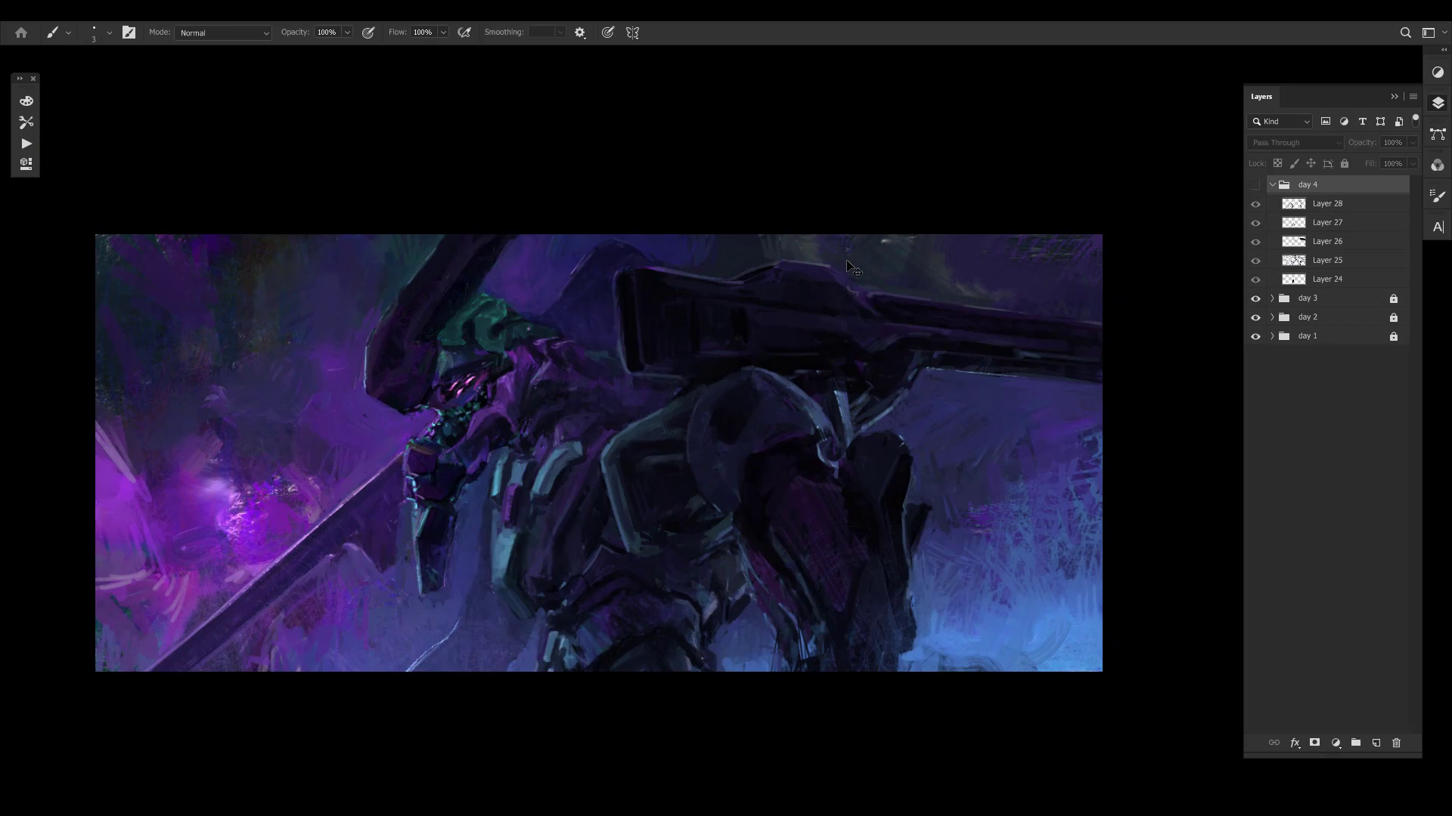
key("ctrl+comma")
- Select Layer 28 and choose the 25 px Temporary Brushes.psd 574 brush from the Painting set
left_click(1305, 204)
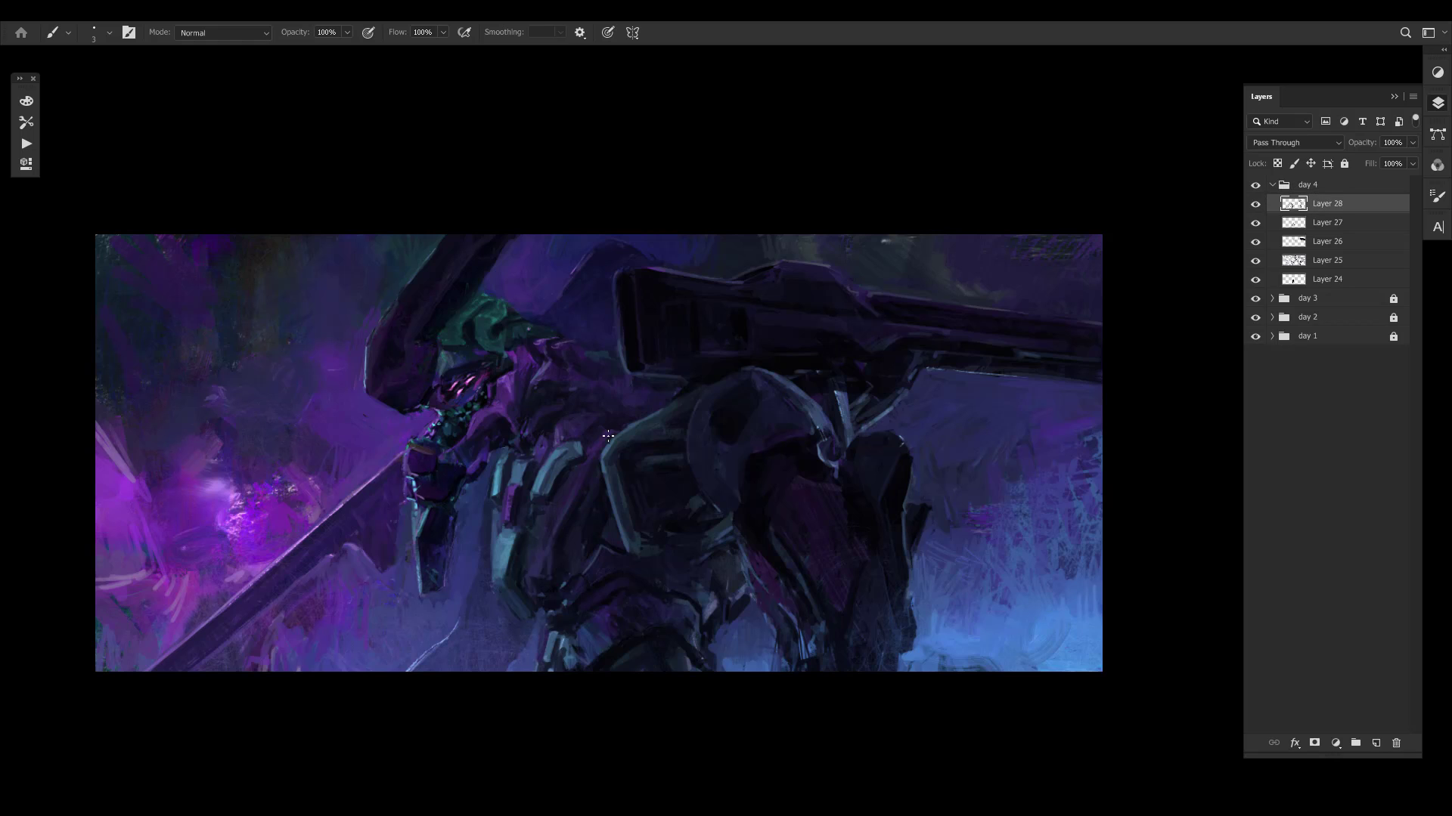
right_click(596, 419)
left_click(1088, 420)
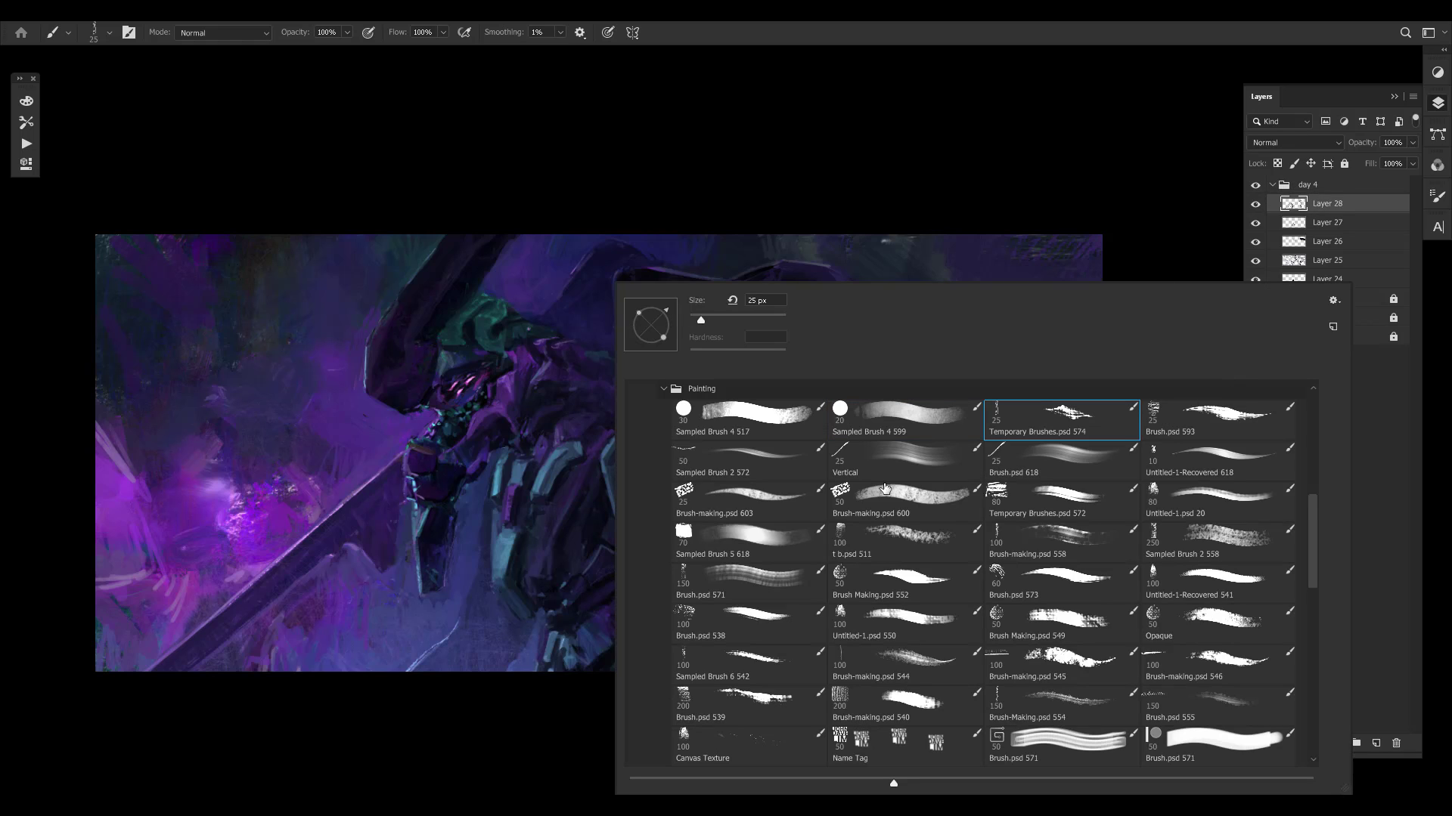
- Try thin magenta edge lines along the leg armour, shoulder joint and cannon on Layer 28, and undo them
left_click_drag(334, 519, 236, 499)
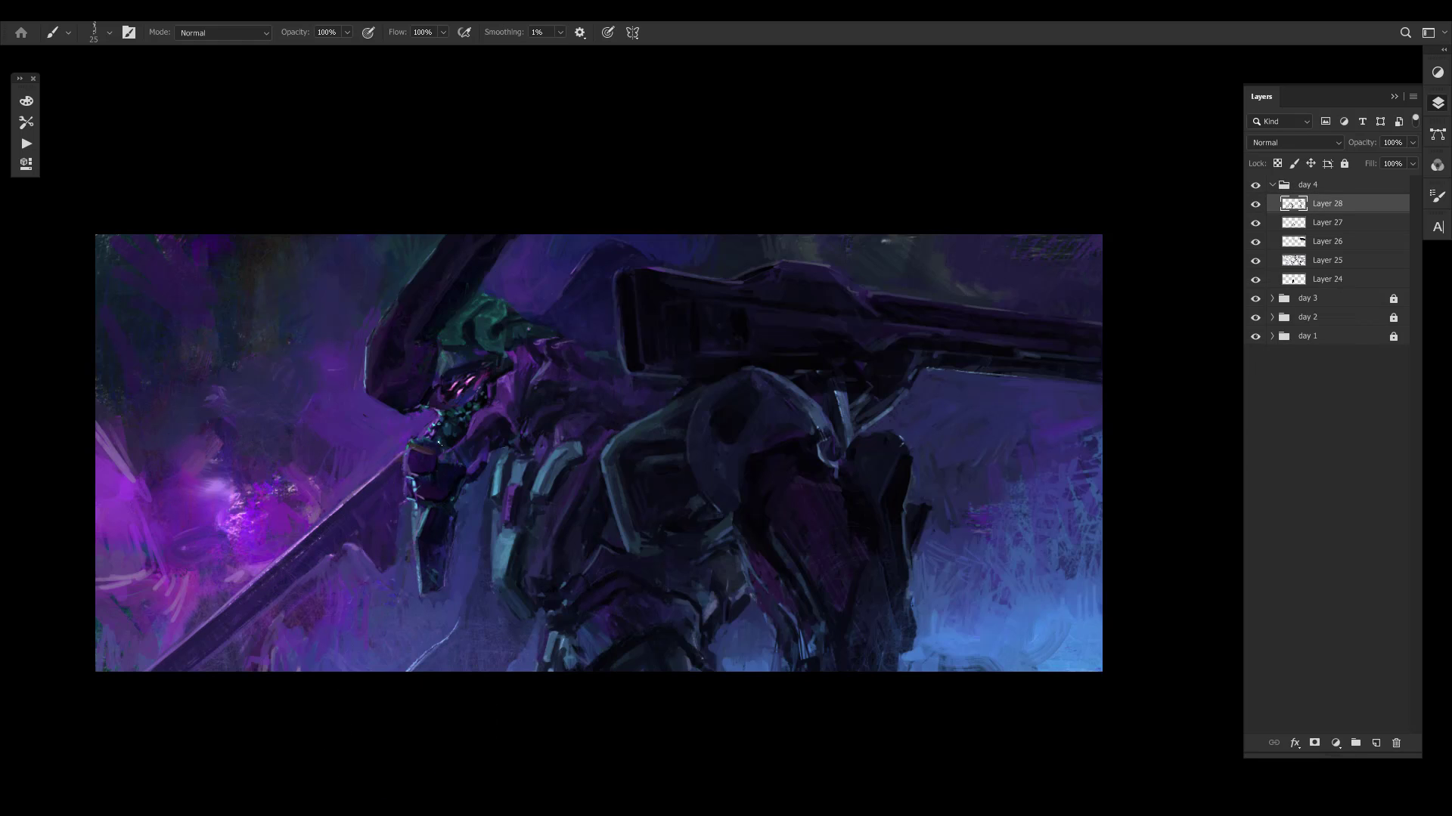
left_click_drag(249, 591, 444, 443)
key("ctrl+z")
left_click_drag(694, 414, 731, 516)
mouse_move(888, 493)
left_mouse_down()
mouse_move(883, 529)
mouse_move(901, 445)
left_mouse_up()
left_click_drag(883, 639, 786, 400)
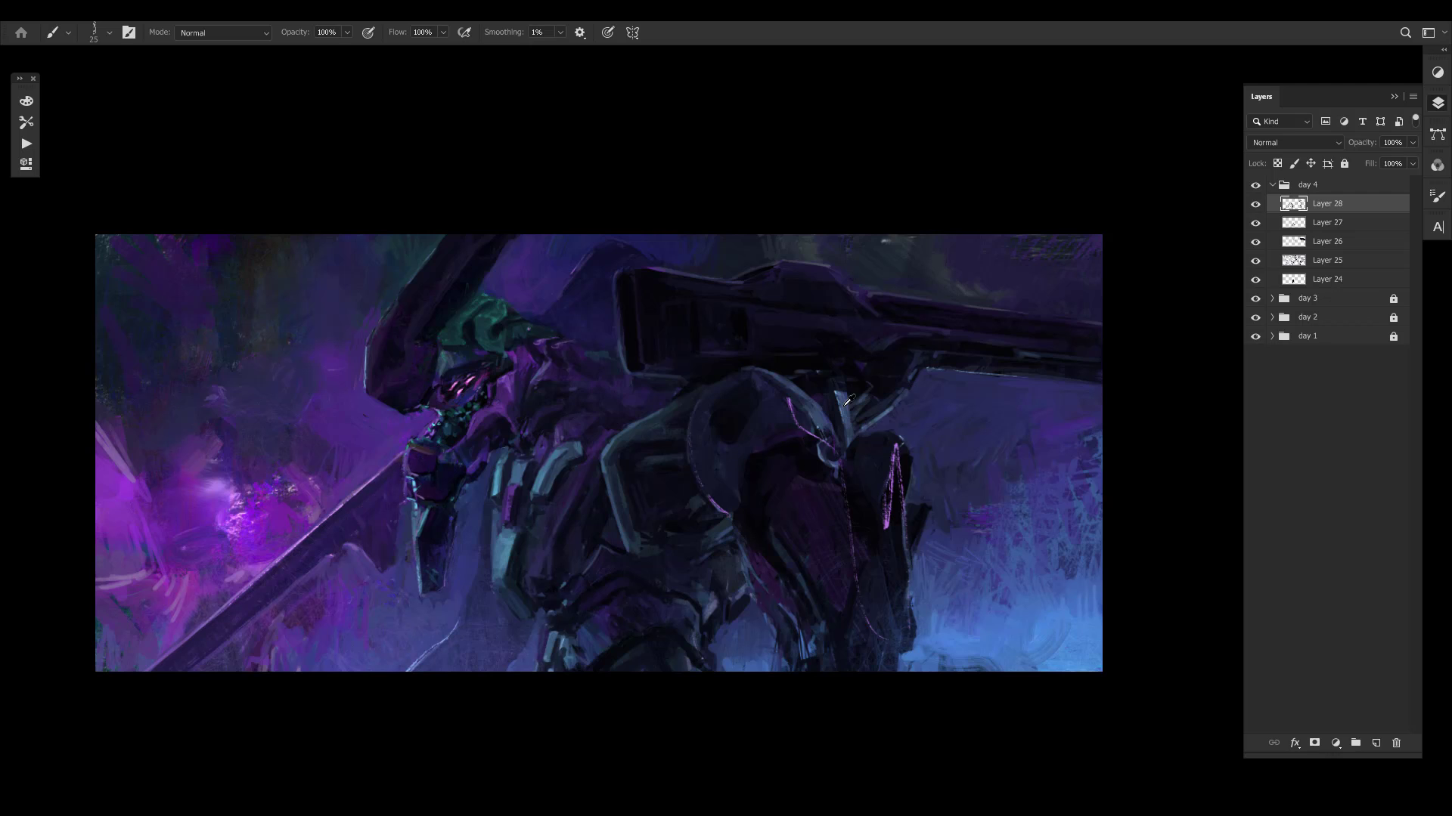
mouse_move(911, 366)
left_mouse_down()
mouse_move(1100, 369)
mouse_move(731, 310)
left_mouse_up()
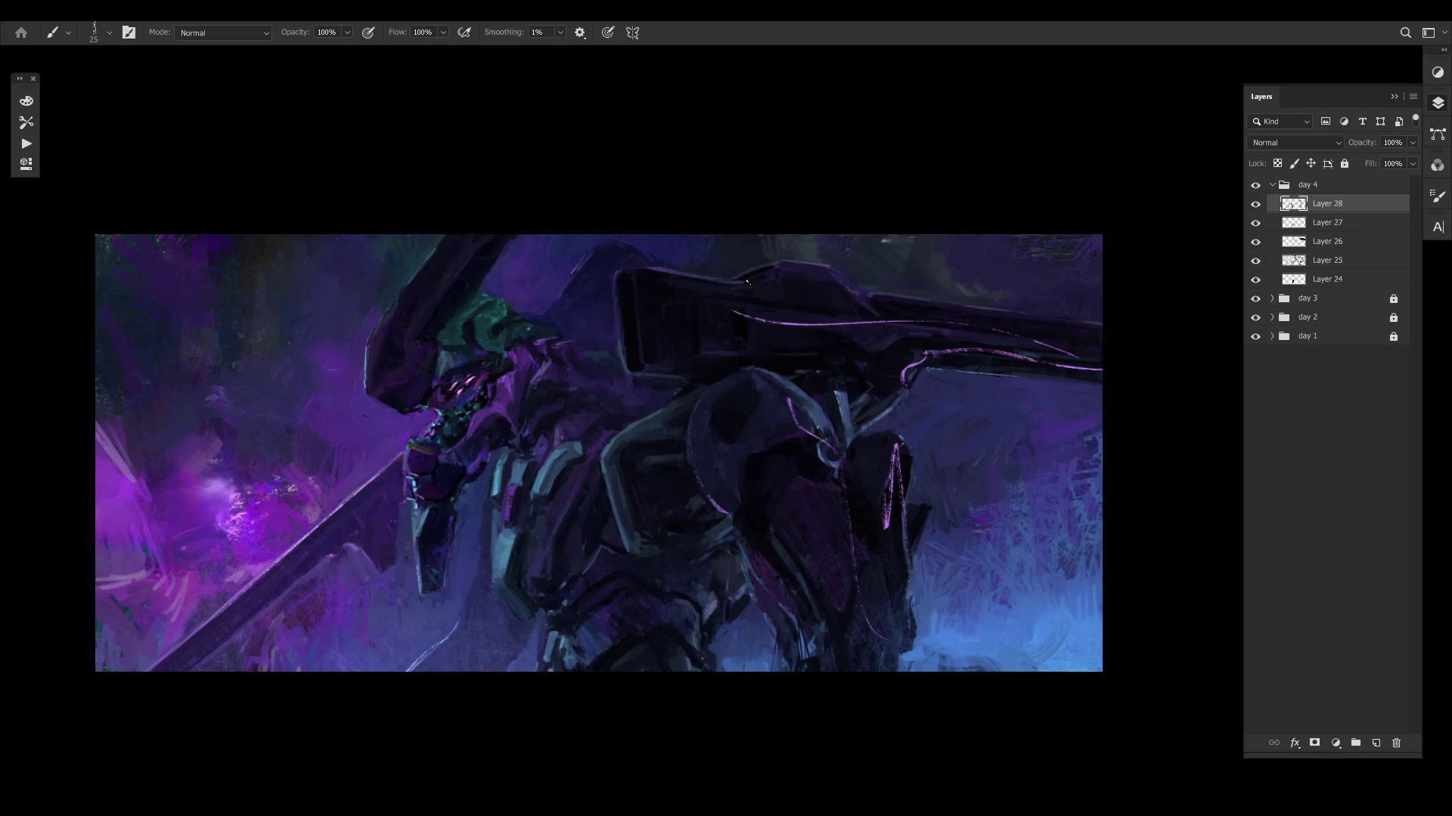
key("ctrl+z")
key("ctrl+z")
key("ctrl+z")
key("ctrl+z")
key("ctrl+z")
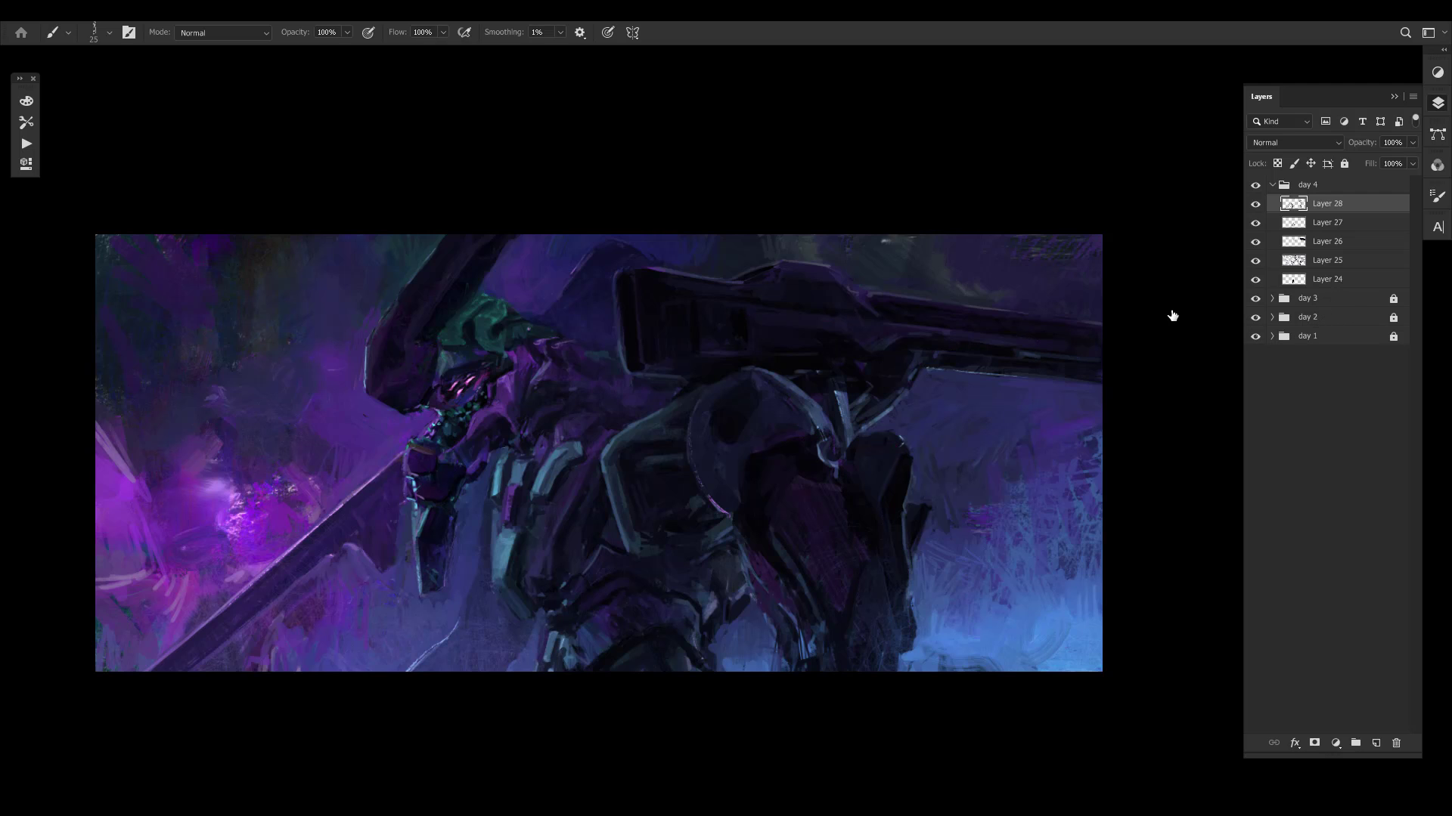
key("ctrl+z")
- Toggle Layer 28's visibility to compare its changes across the whole unmirrored painting
left_click_drag(585, 488, 581, 489)
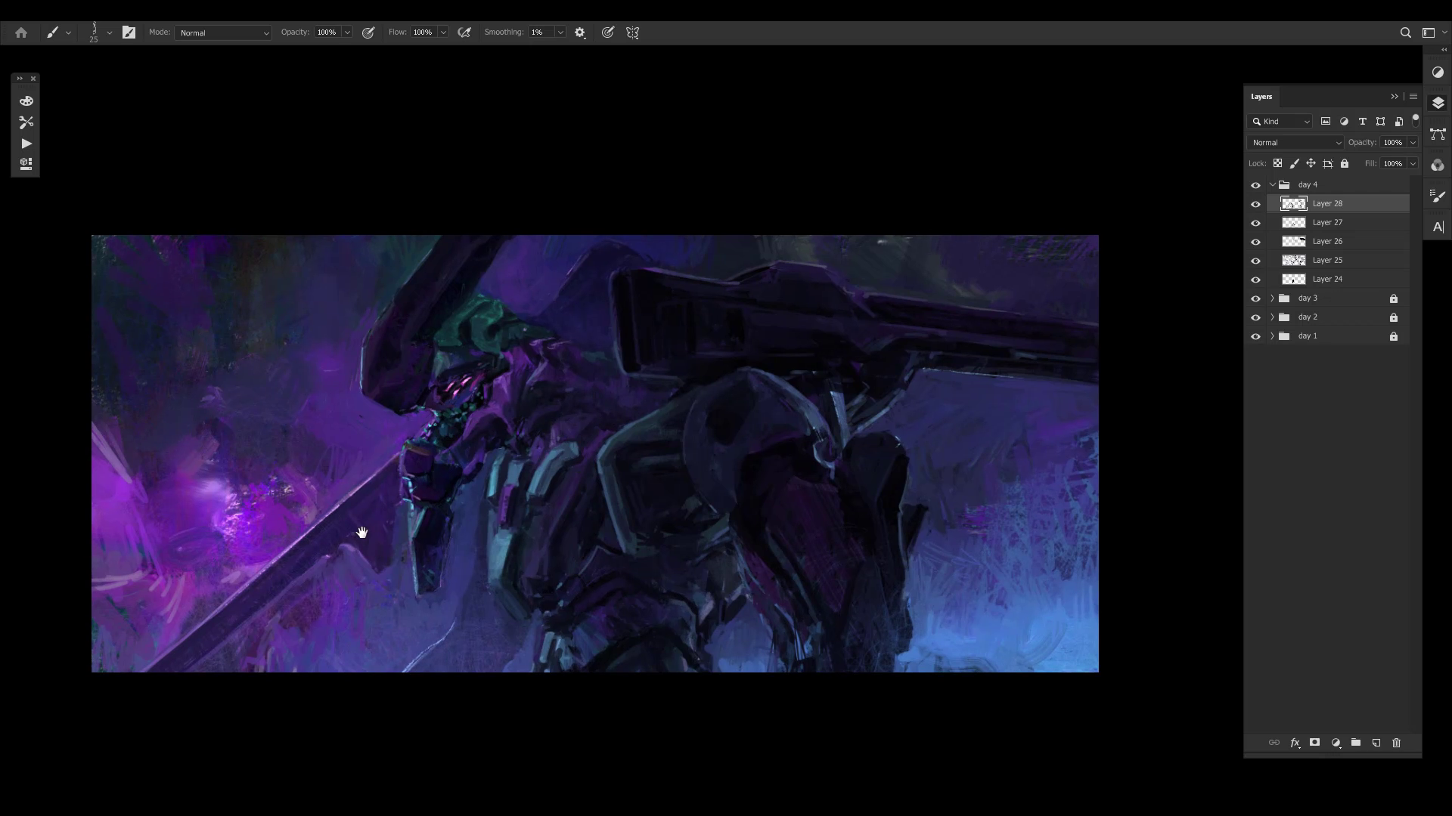
key("ctrl+z")
key("ctrl+z")
key("ctrl+z")
left_click_drag(667, 442, 645, 445)
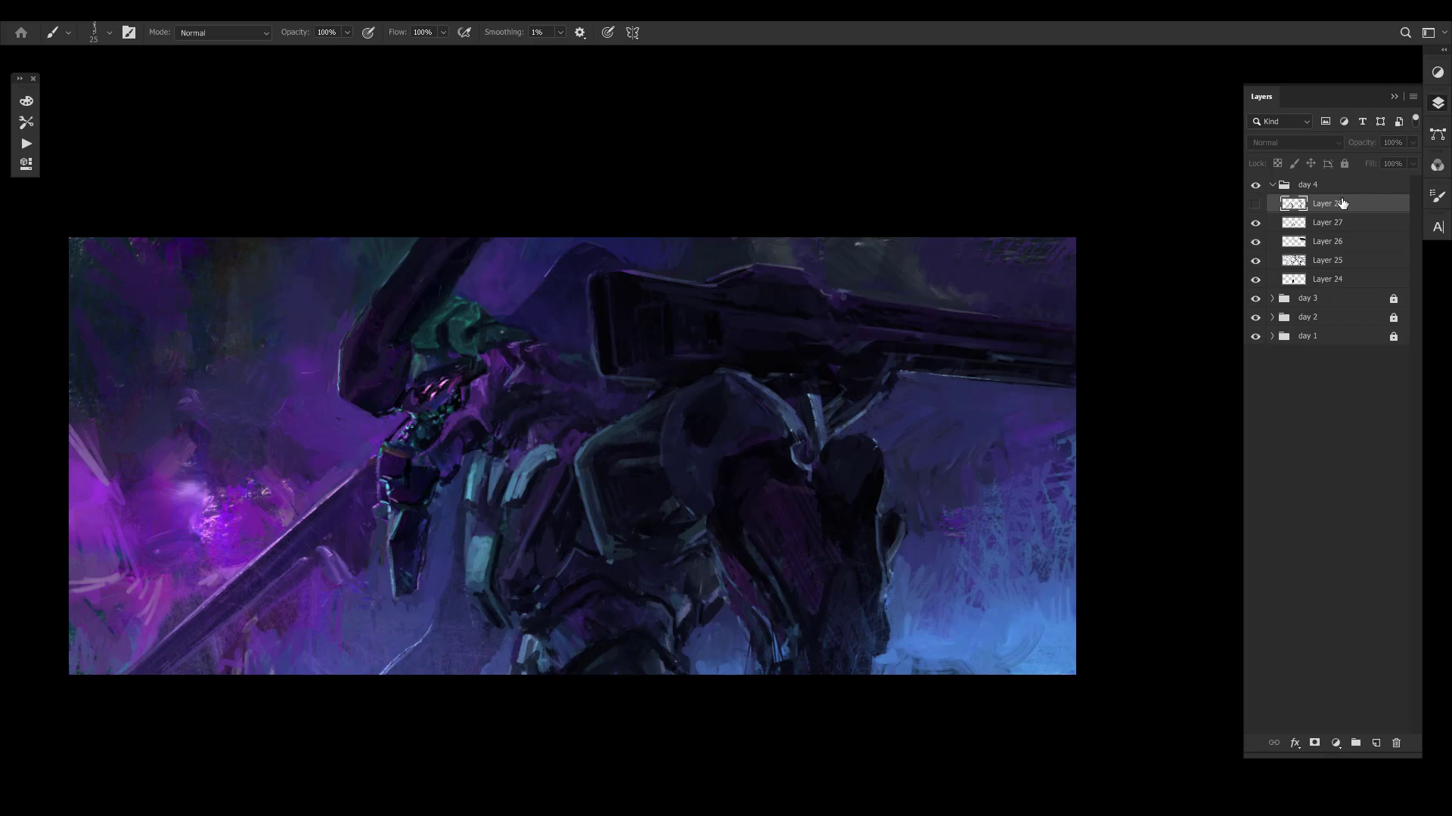
- Collapse the day 4 group, check it hidden and shown, and lock it, undoing the accidental change to the day 2 group
left_click(1312, 188)
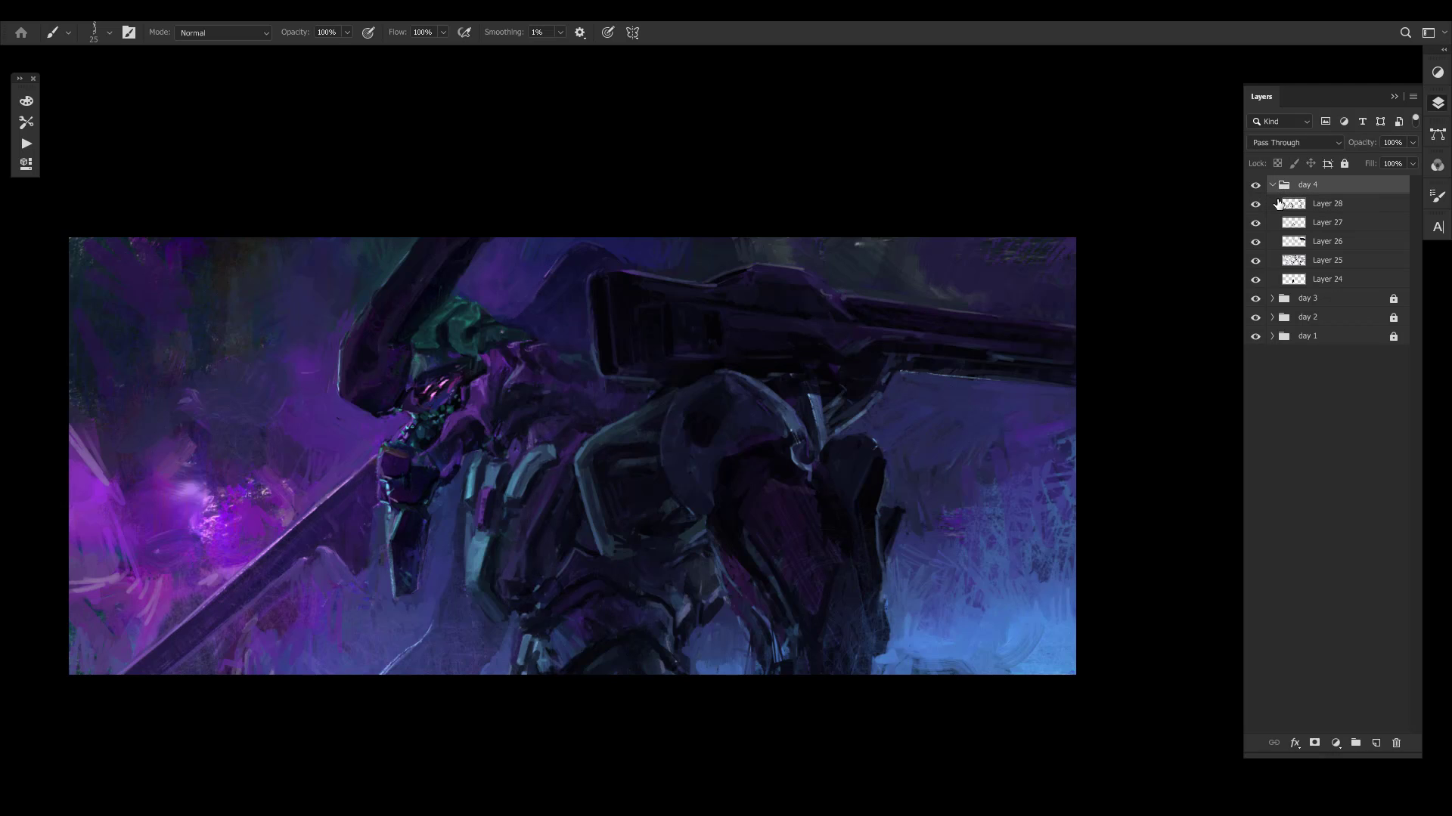
left_click(1272, 185)
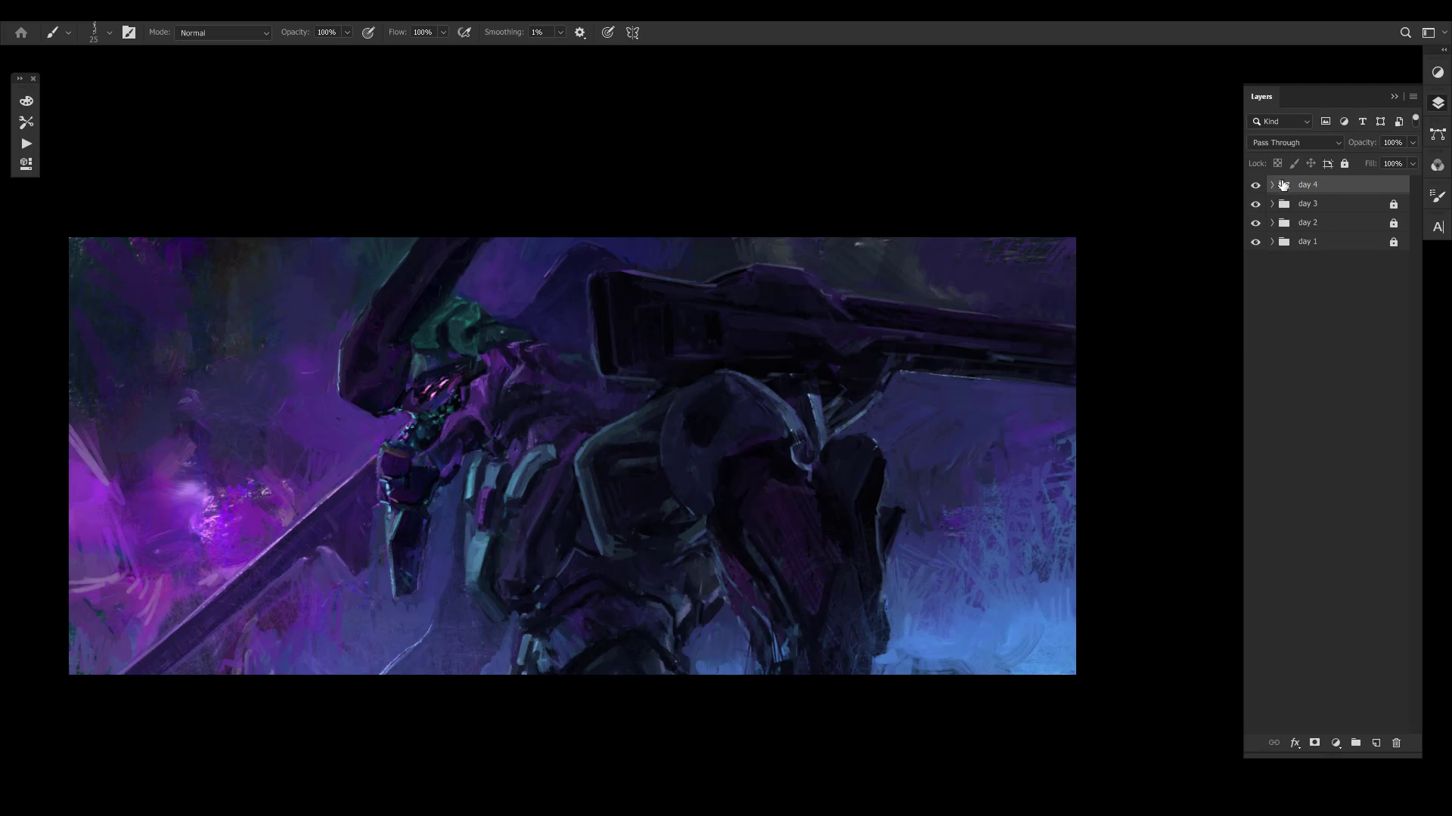
left_click(1255, 185)
left_click(1255, 185)
left_click(1344, 164)
left_click_drag(1317, 222, 1300, 241)
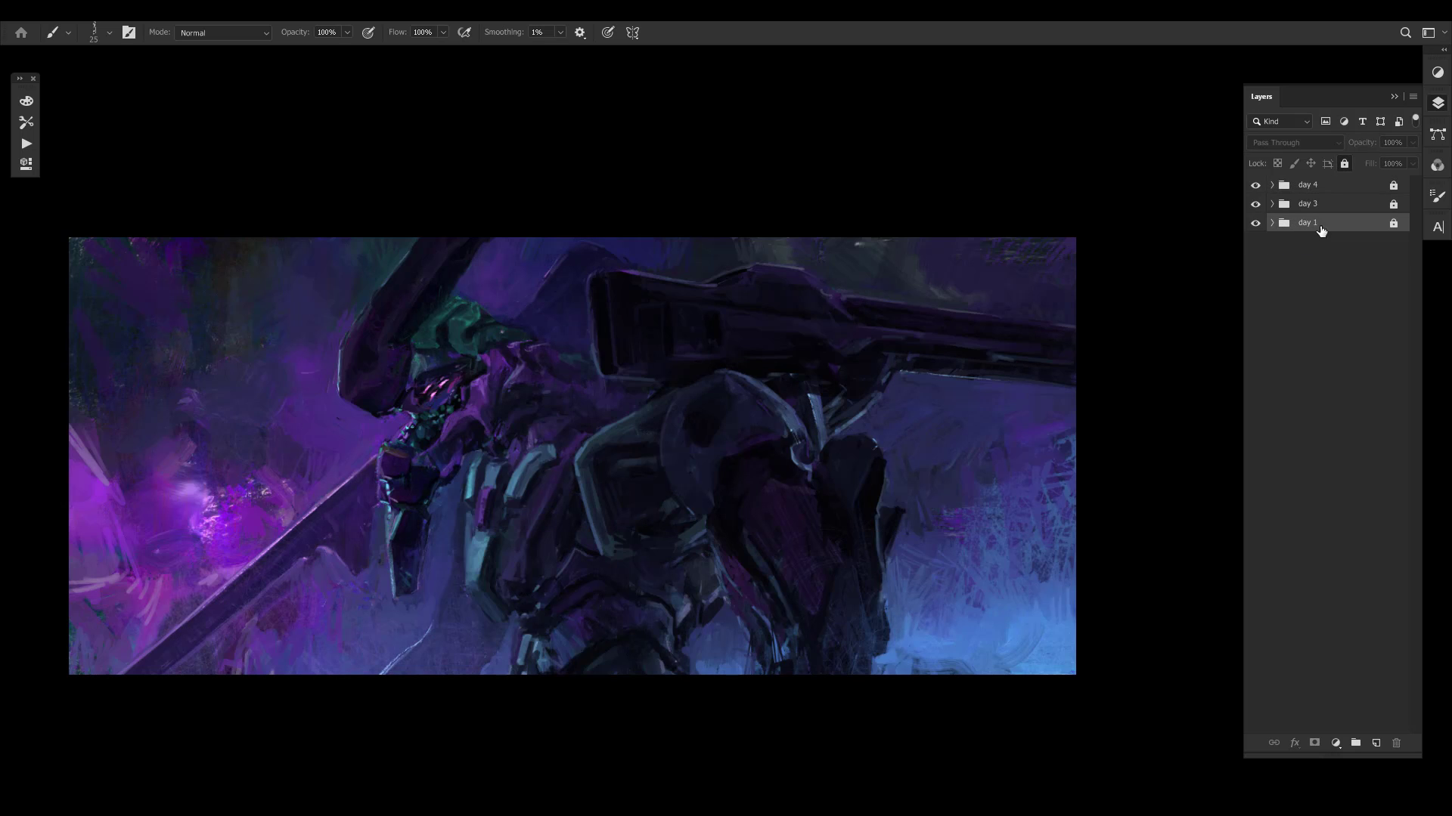
key("ctrl+z")
- Create a new layer above the locked groups, put it in its own group and name the group day 5
key("ctrl+shift+alt+n")
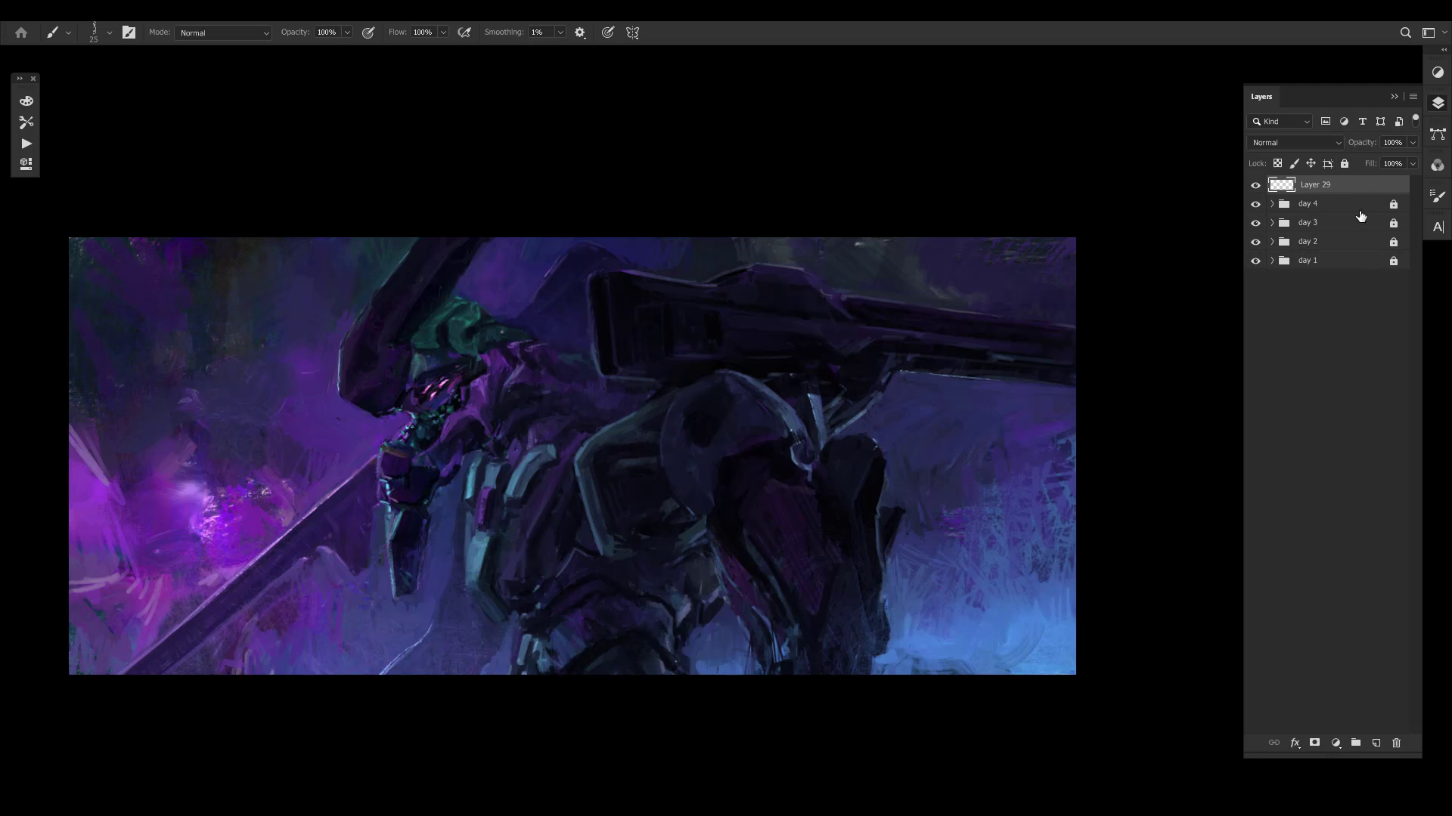
key("ctrl+g")
double_click(1318, 184)
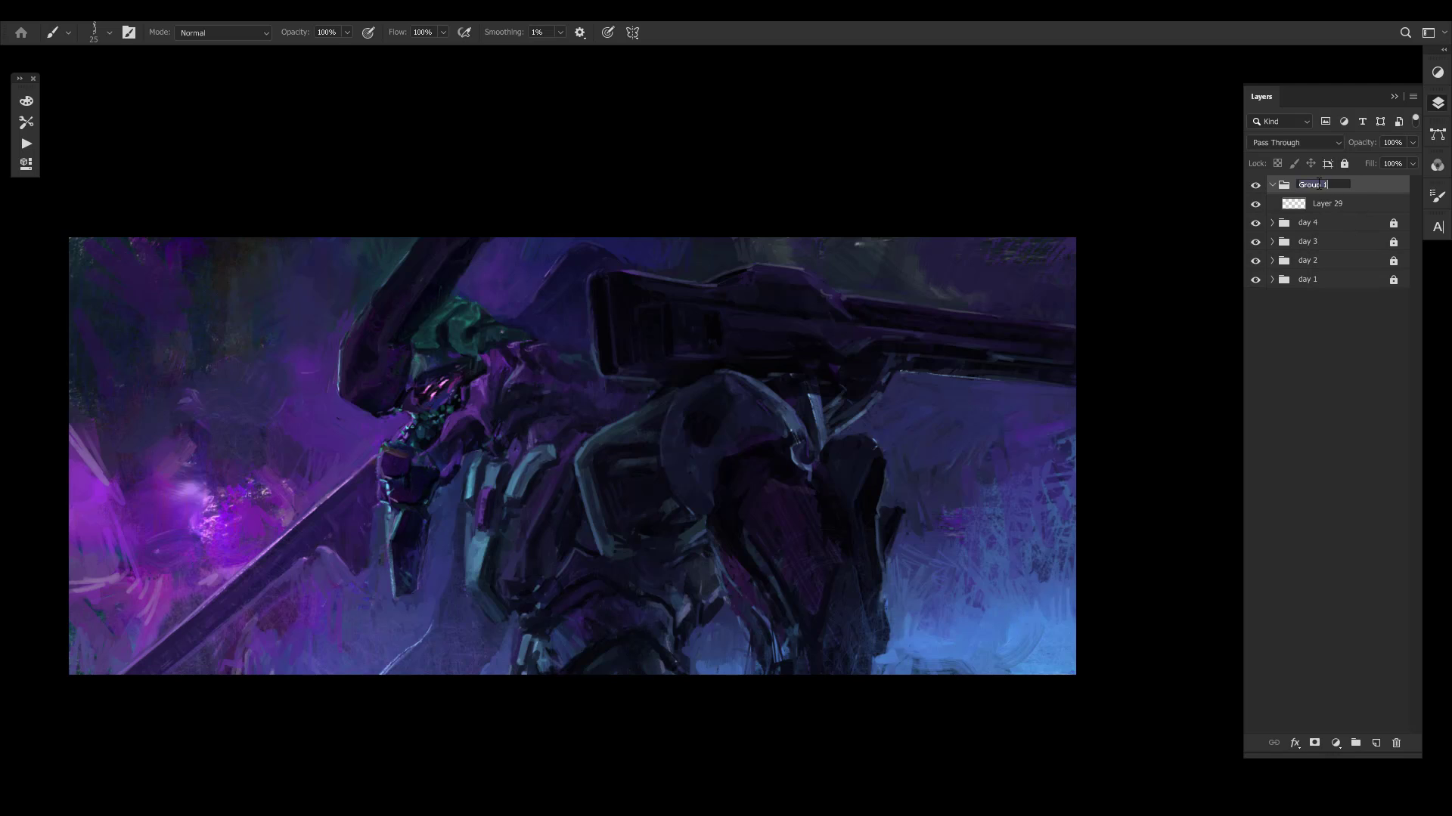
type("day 5")
key("Return")
- Toggle the day 2 group's visibility to check its contribution, and select the day 5 group
left_click(1319, 266)
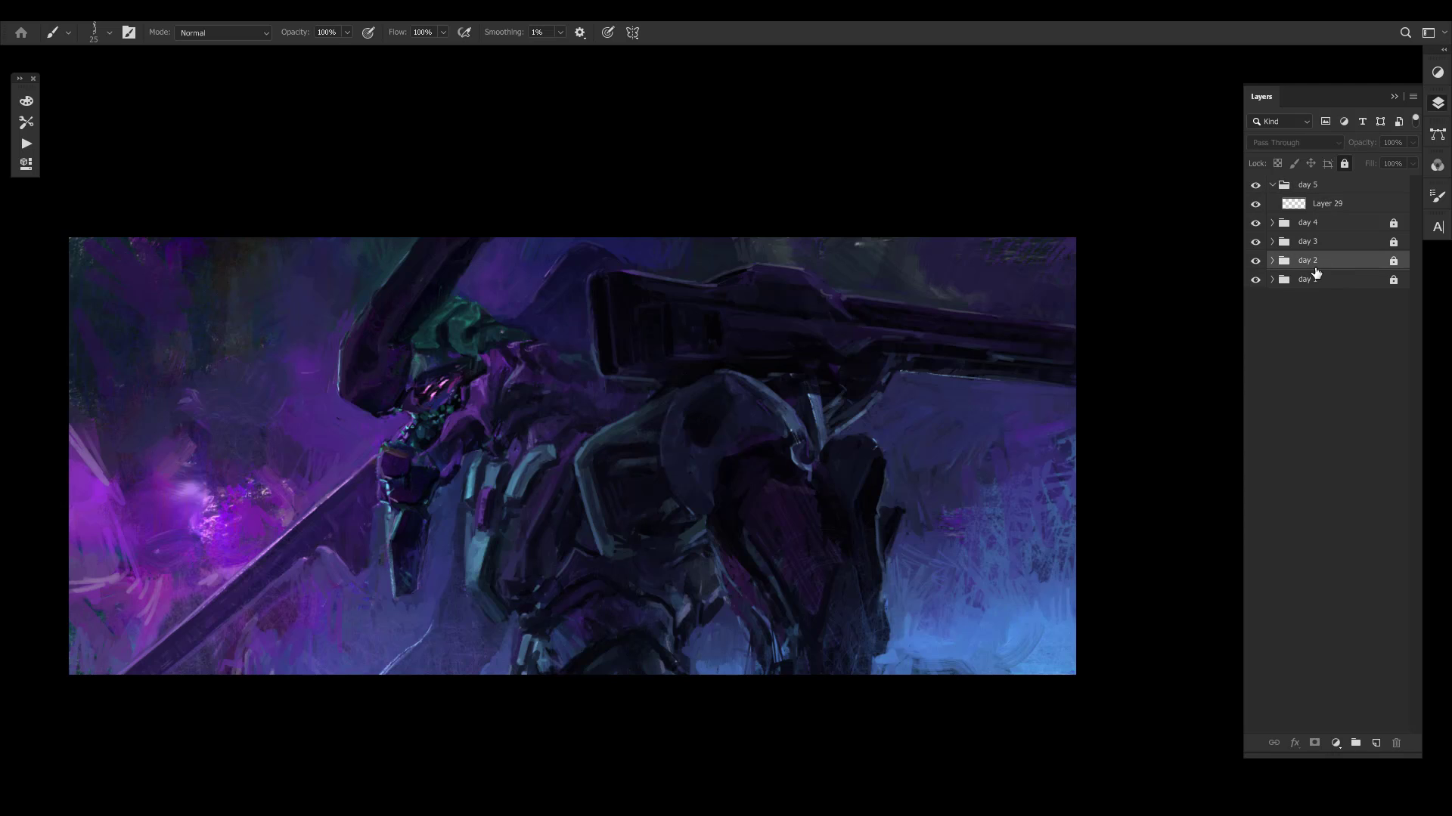
left_click_drag(990, 416, 1018, 410)
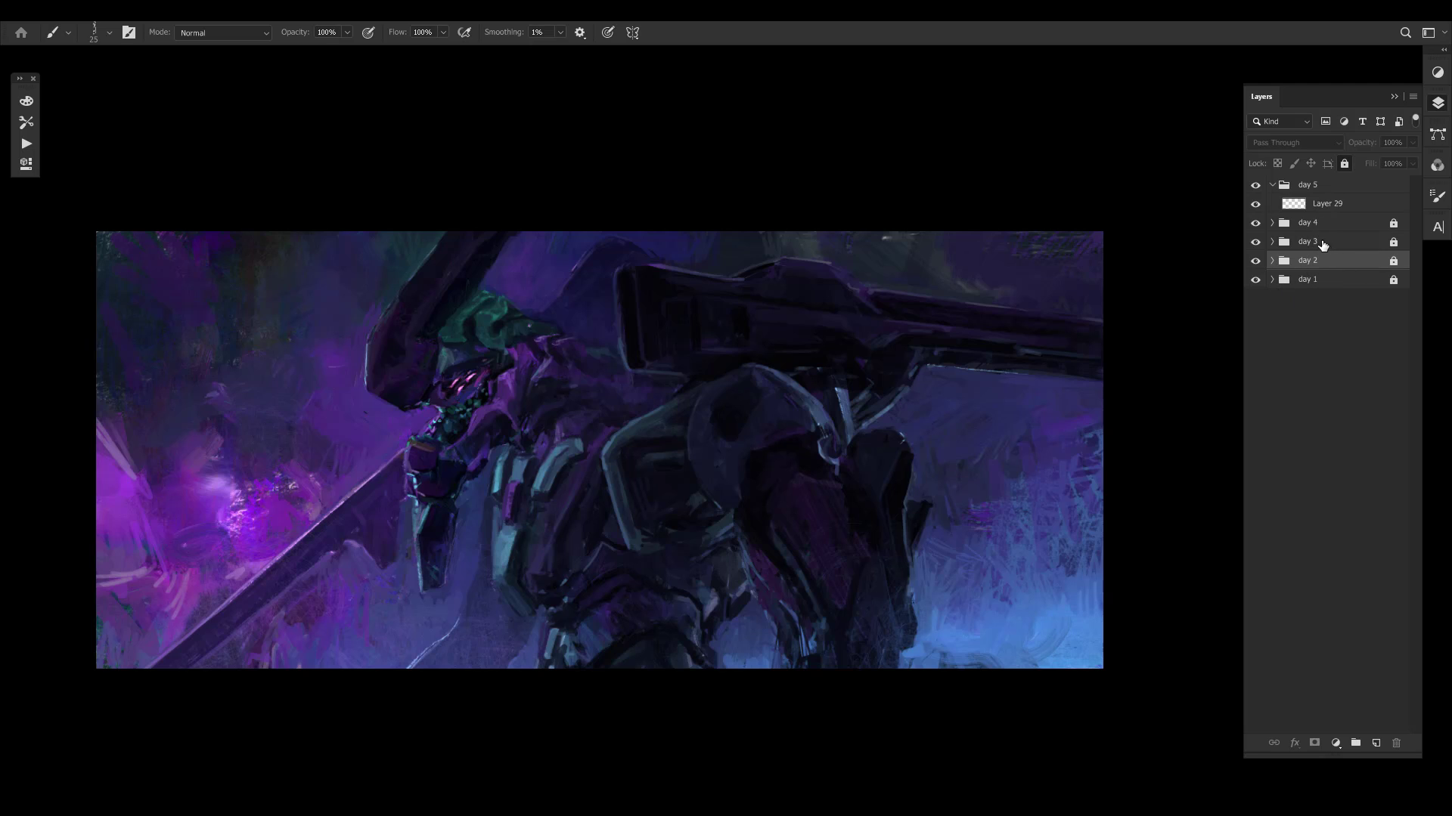
key("ctrl+space")
mouse_move(1024, 402)
left_mouse_down()
mouse_move(1141, 379)
mouse_move(1081, 389)
left_mouse_up()
key("ctrl+space")
key("ctrl+comma")
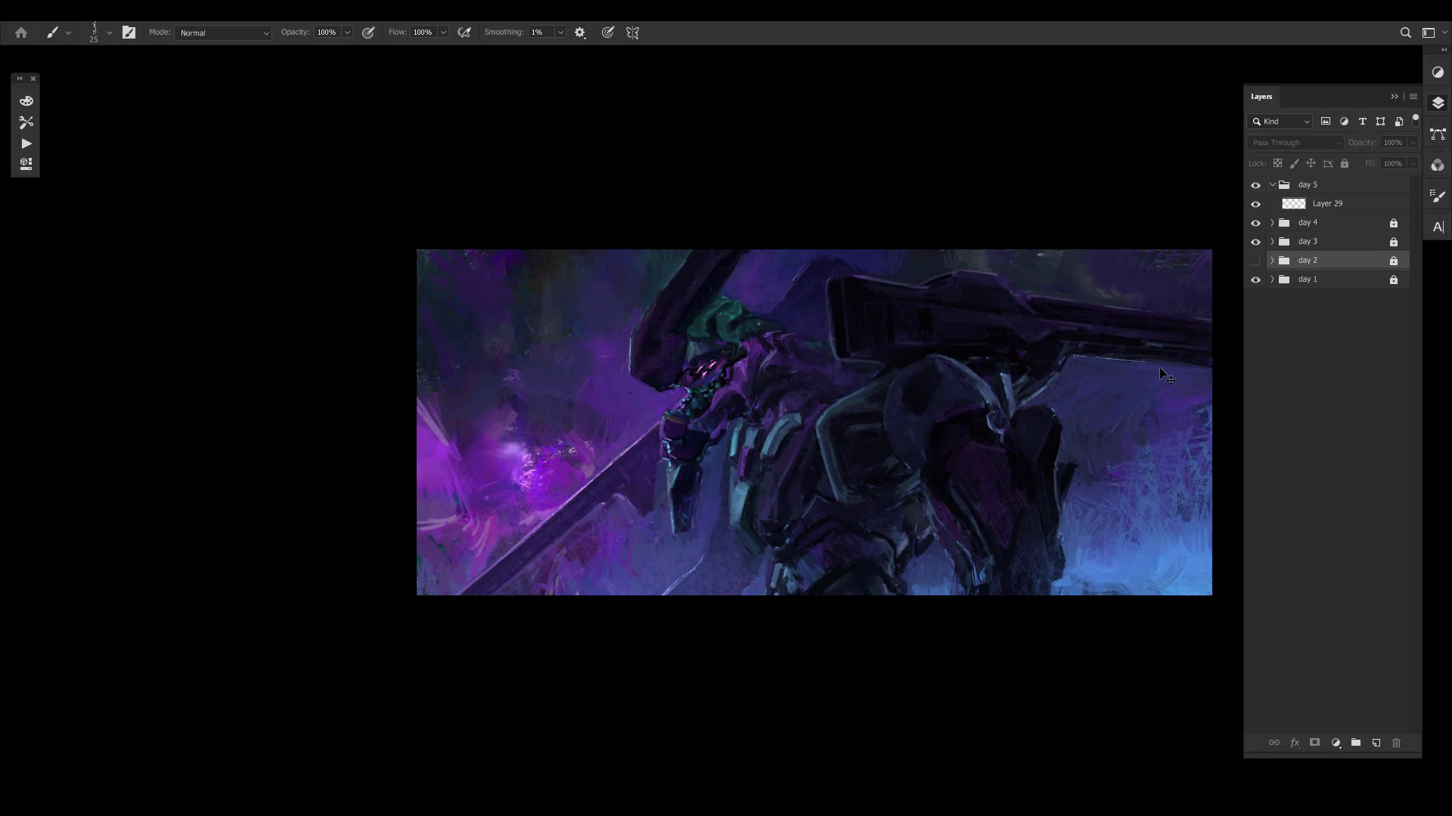
key("ctrl+comma")
key("alt+period")
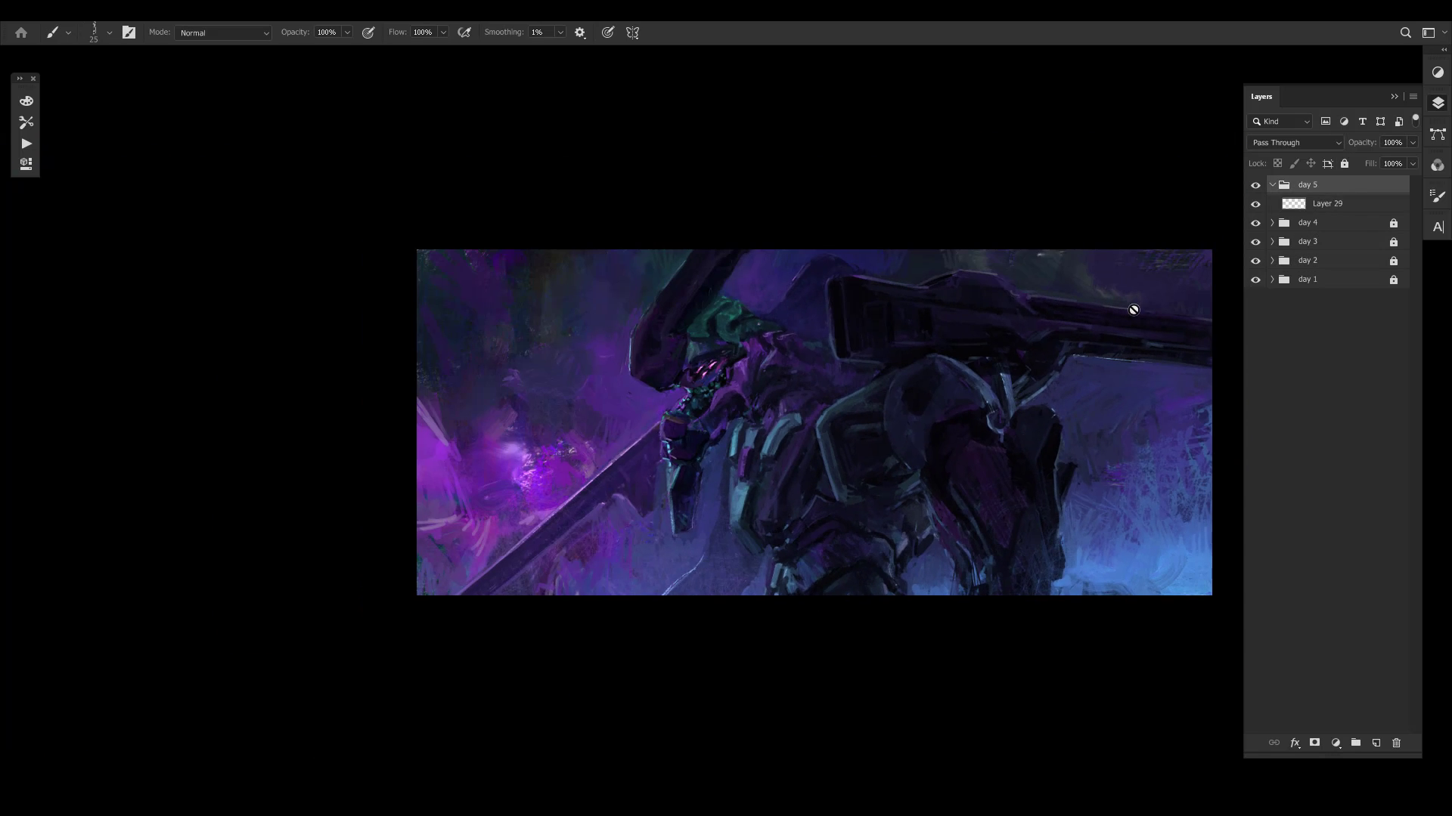
- Examine the whole composition from near and far, including a brief check in mirrored view
key("ctrl+space")
mouse_move(1133, 310)
left_mouse_down()
mouse_move(1119, 363)
mouse_move(1059, 348)
left_mouse_up()
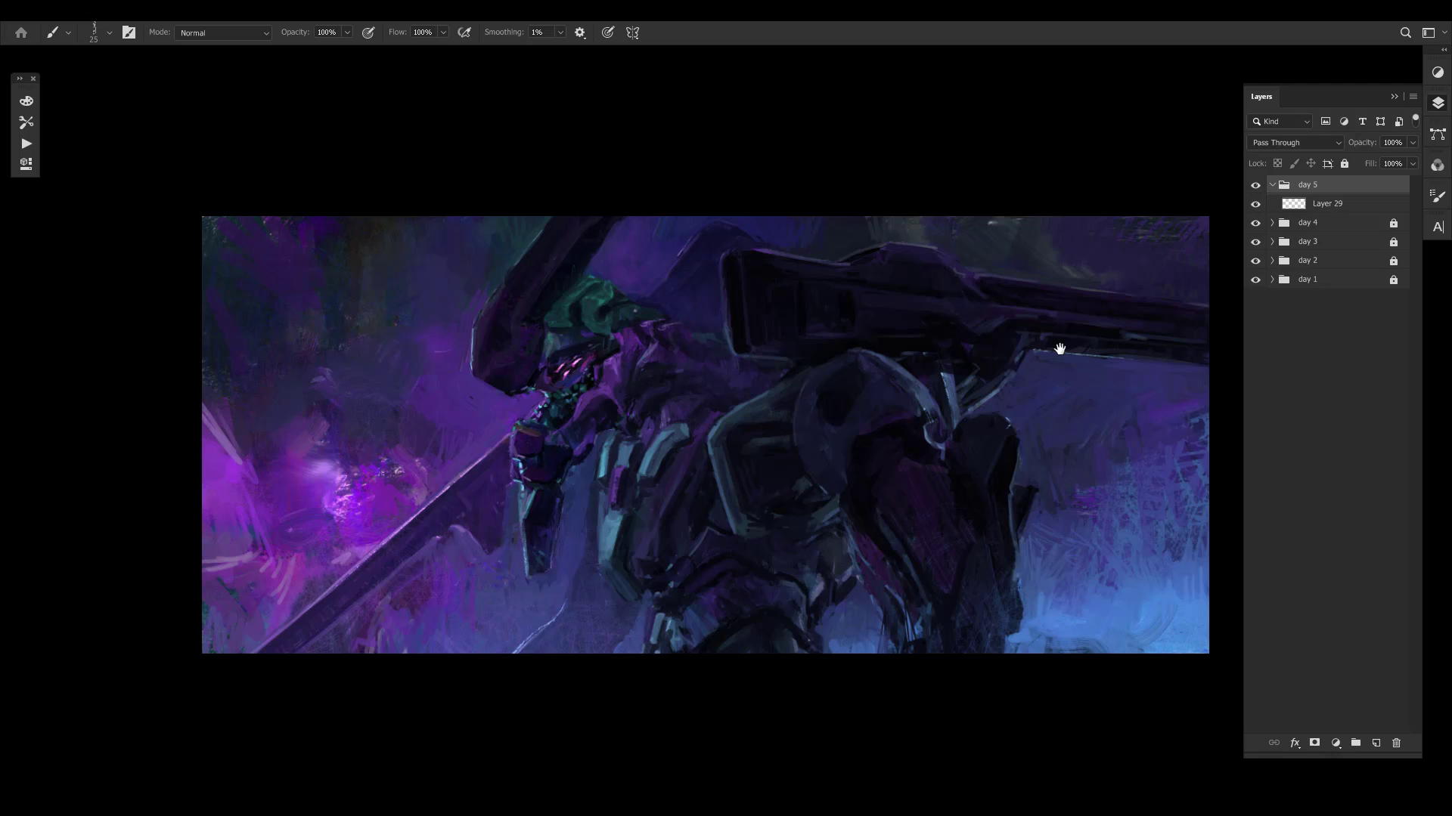
left_click_drag(917, 429, 863, 409)
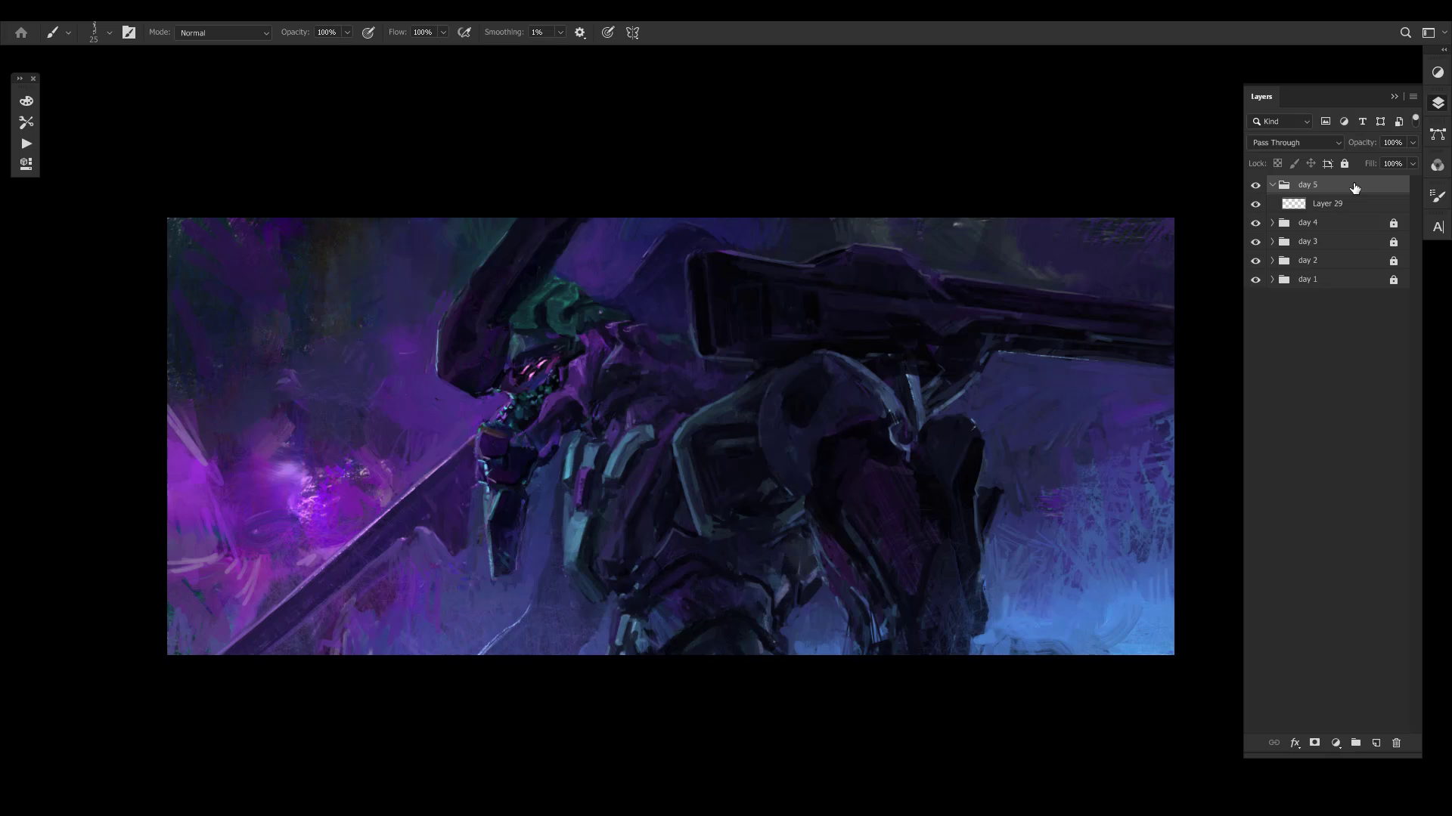
key("ctrl+space")
mouse_move(1084, 376)
left_mouse_down()
mouse_move(1060, 370)
mouse_move(1091, 376)
mouse_move(1069, 418)
mouse_move(1085, 440)
left_mouse_up()
key("ctrl+space")
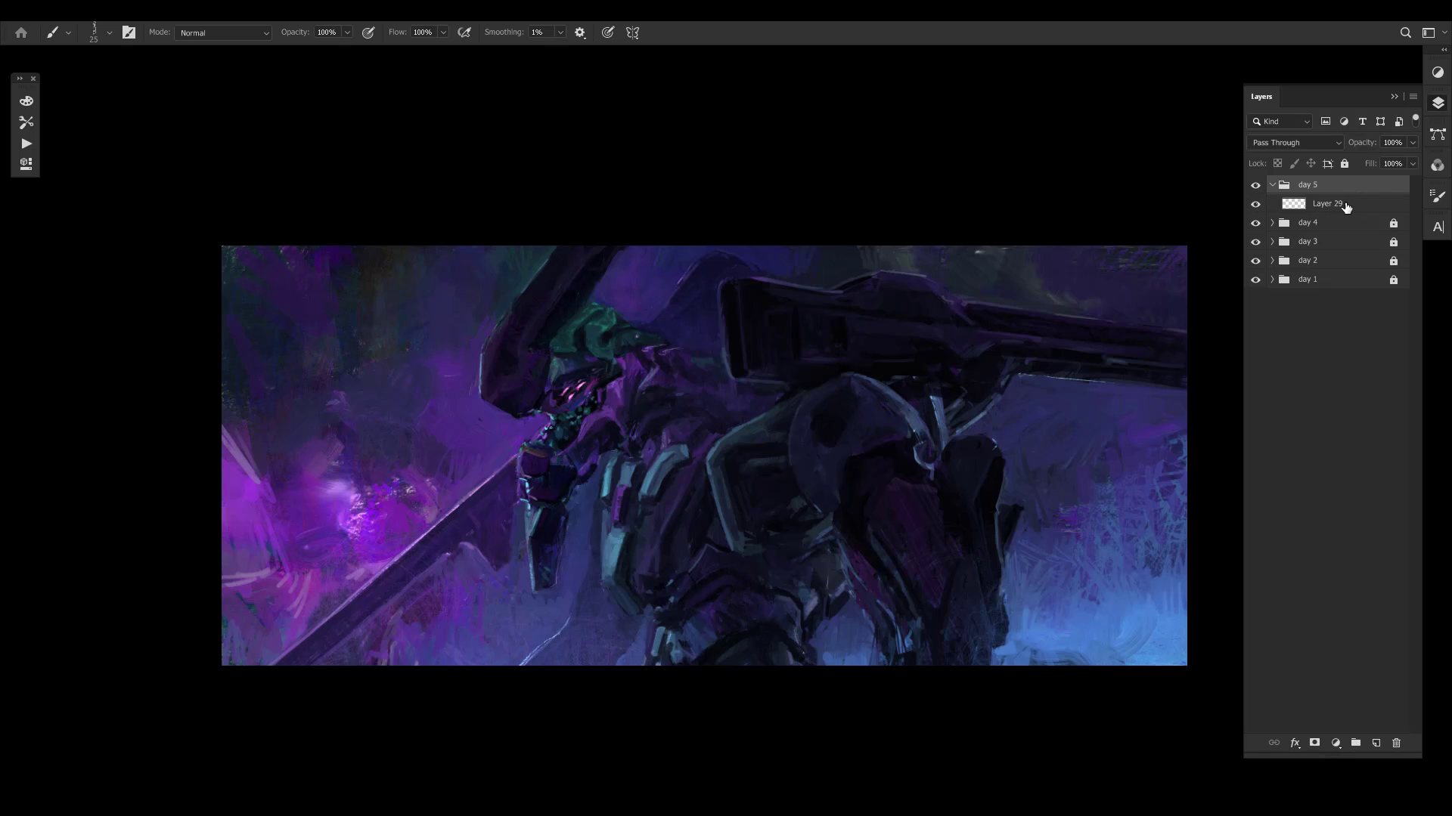
mouse_move(936, 453)
left_mouse_down()
mouse_move(910, 464)
mouse_move(931, 456)
left_mouse_up()
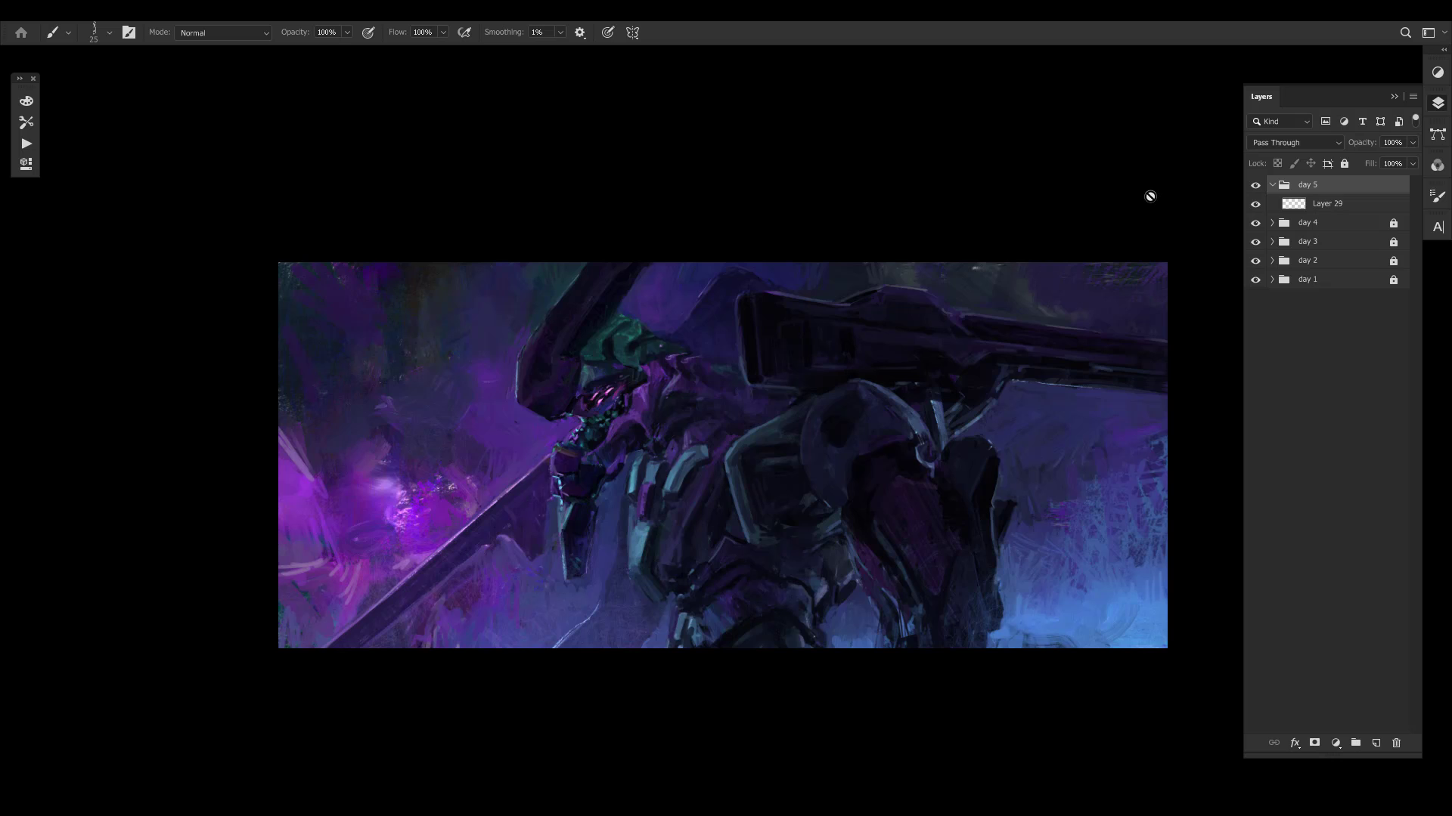
key("ctrl+shift+h")
key("ctrl+shift+h")
- Collapse the day 5 group and review the full painting from a distance and close up
mouse_move(1159, 261)
left_mouse_down()
mouse_move(1020, 376)
mouse_move(857, 224)
mouse_move(1023, 419)
mouse_move(1119, 431)
mouse_move(1124, 457)
mouse_move(1127, 440)
left_mouse_up()
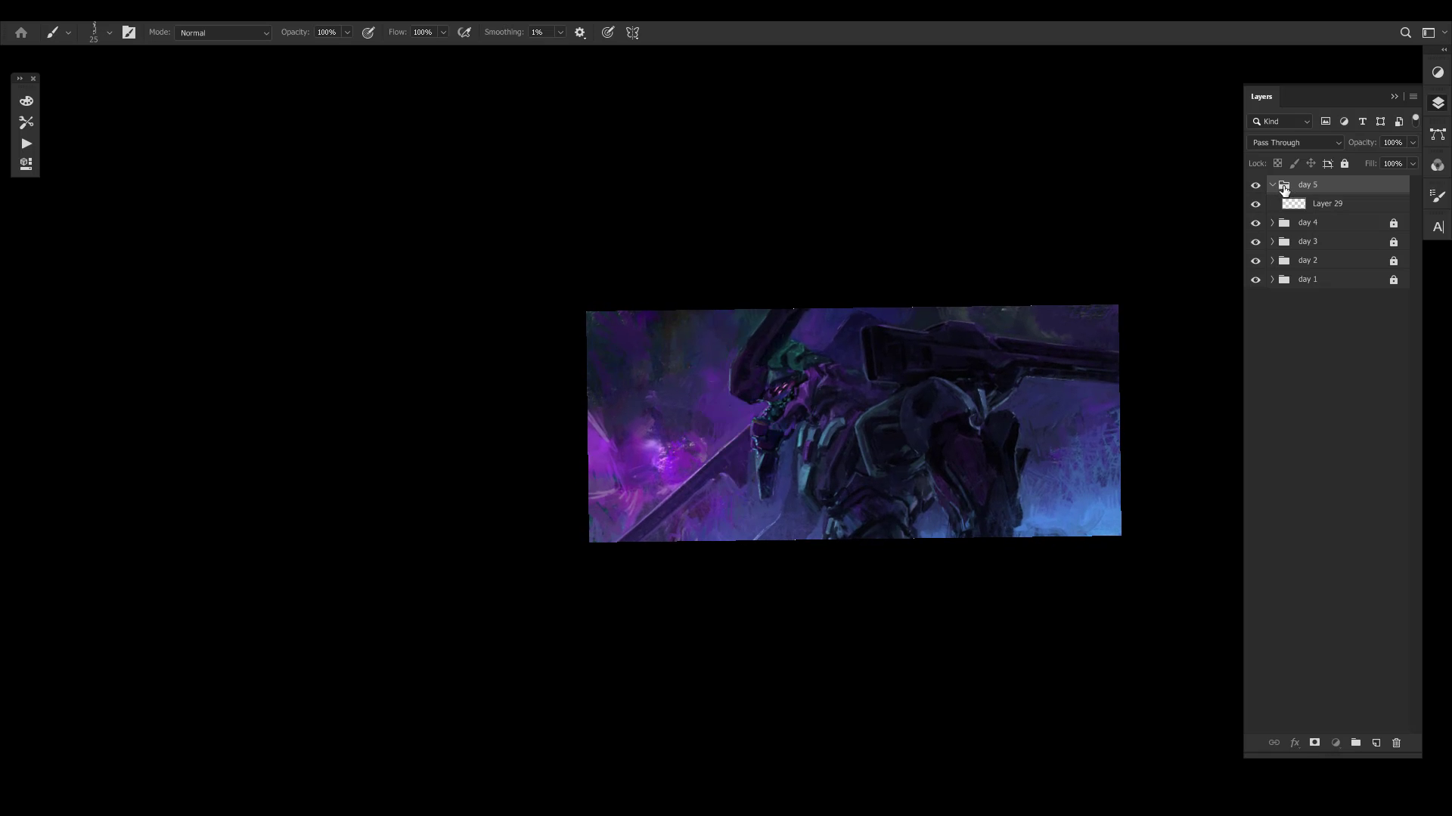
left_click(1273, 186)
mouse_move(1084, 329)
left_mouse_down()
mouse_move(1130, 314)
mouse_move(1059, 308)
left_mouse_up()
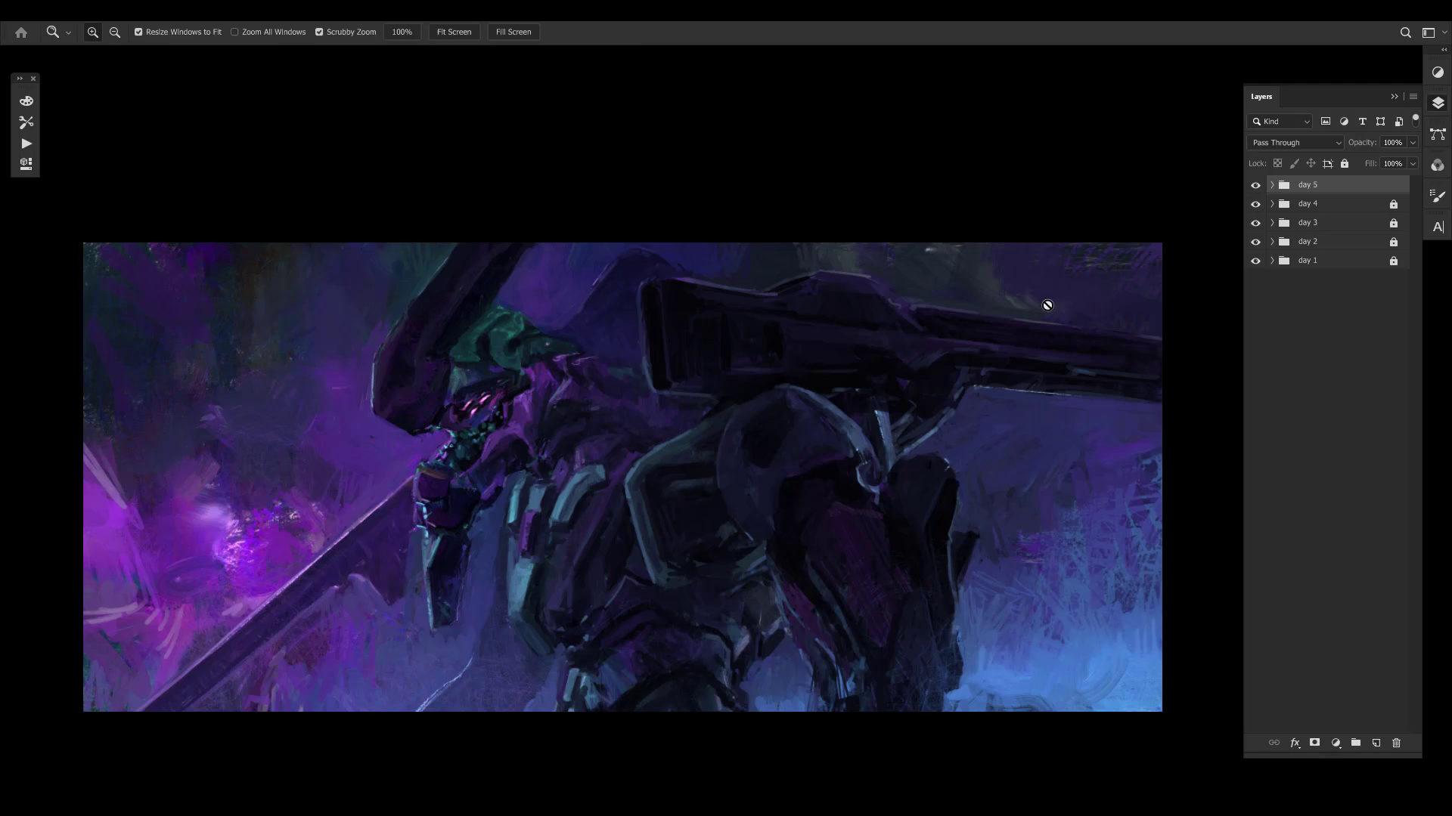
left_click_drag(804, 290, 795, 292)
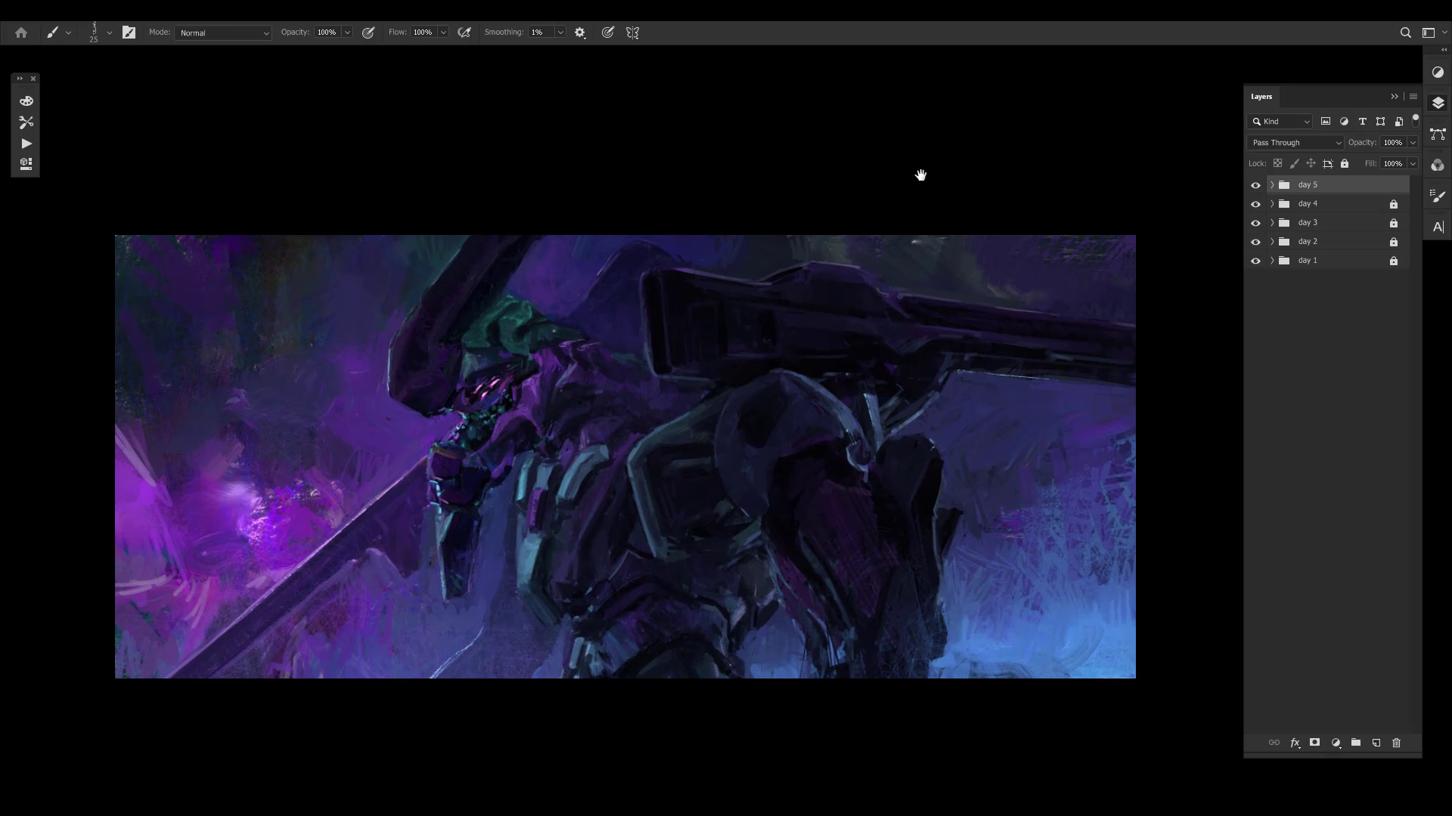
left_click_drag(746, 425, 734, 434)
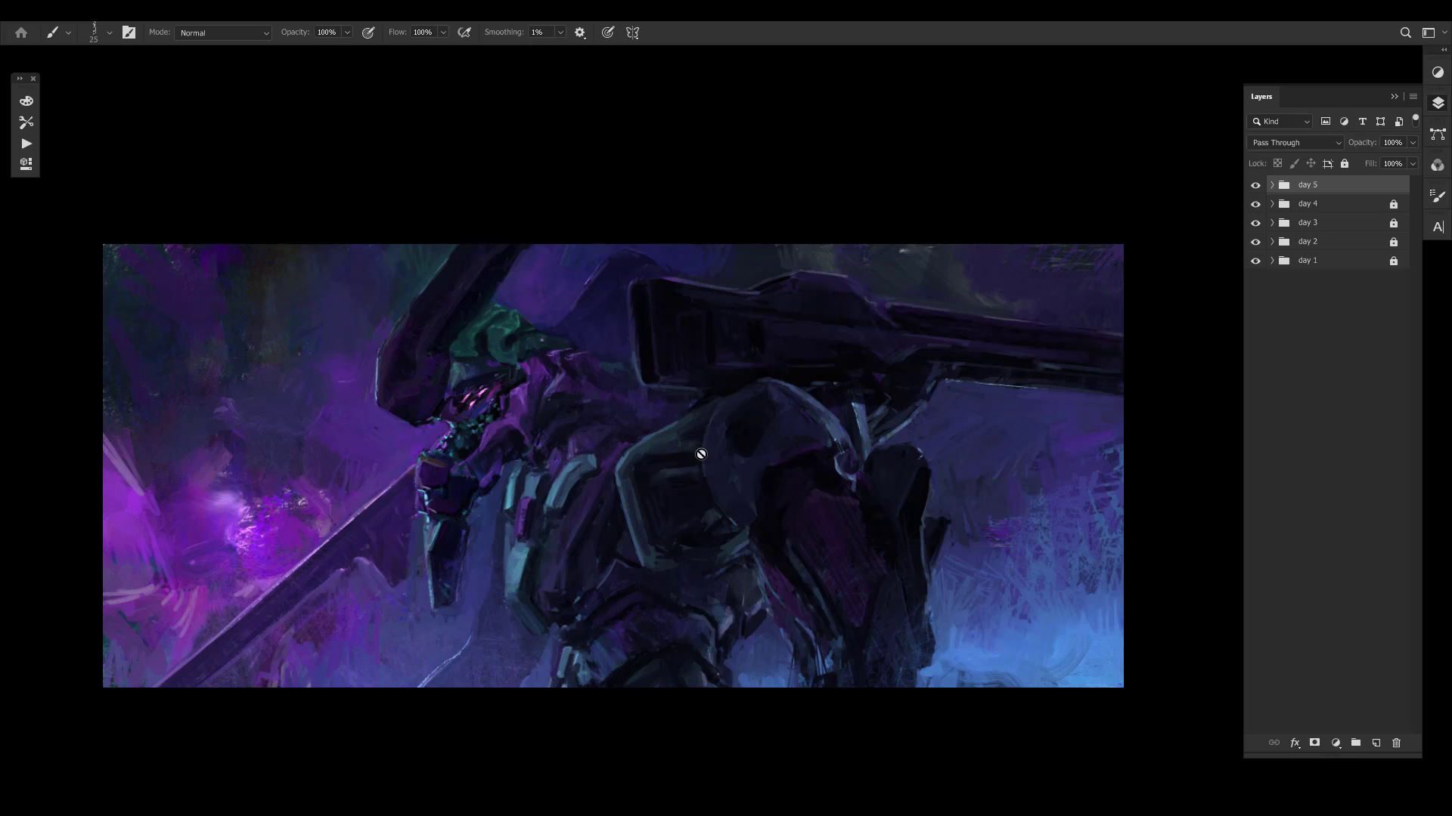
mouse_move(662, 499)
left_mouse_down()
mouse_move(720, 473)
mouse_move(701, 480)
left_mouse_up()
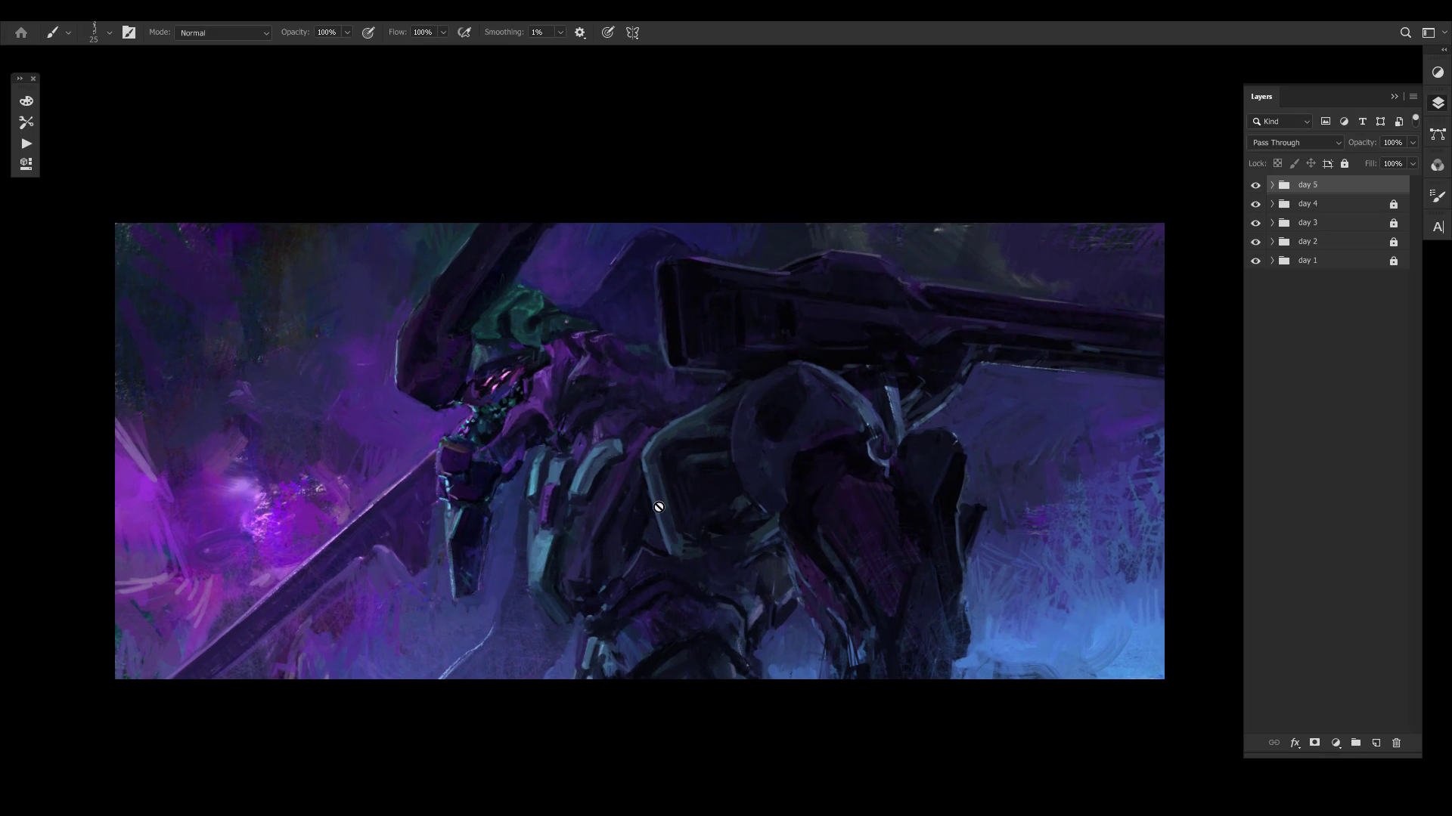